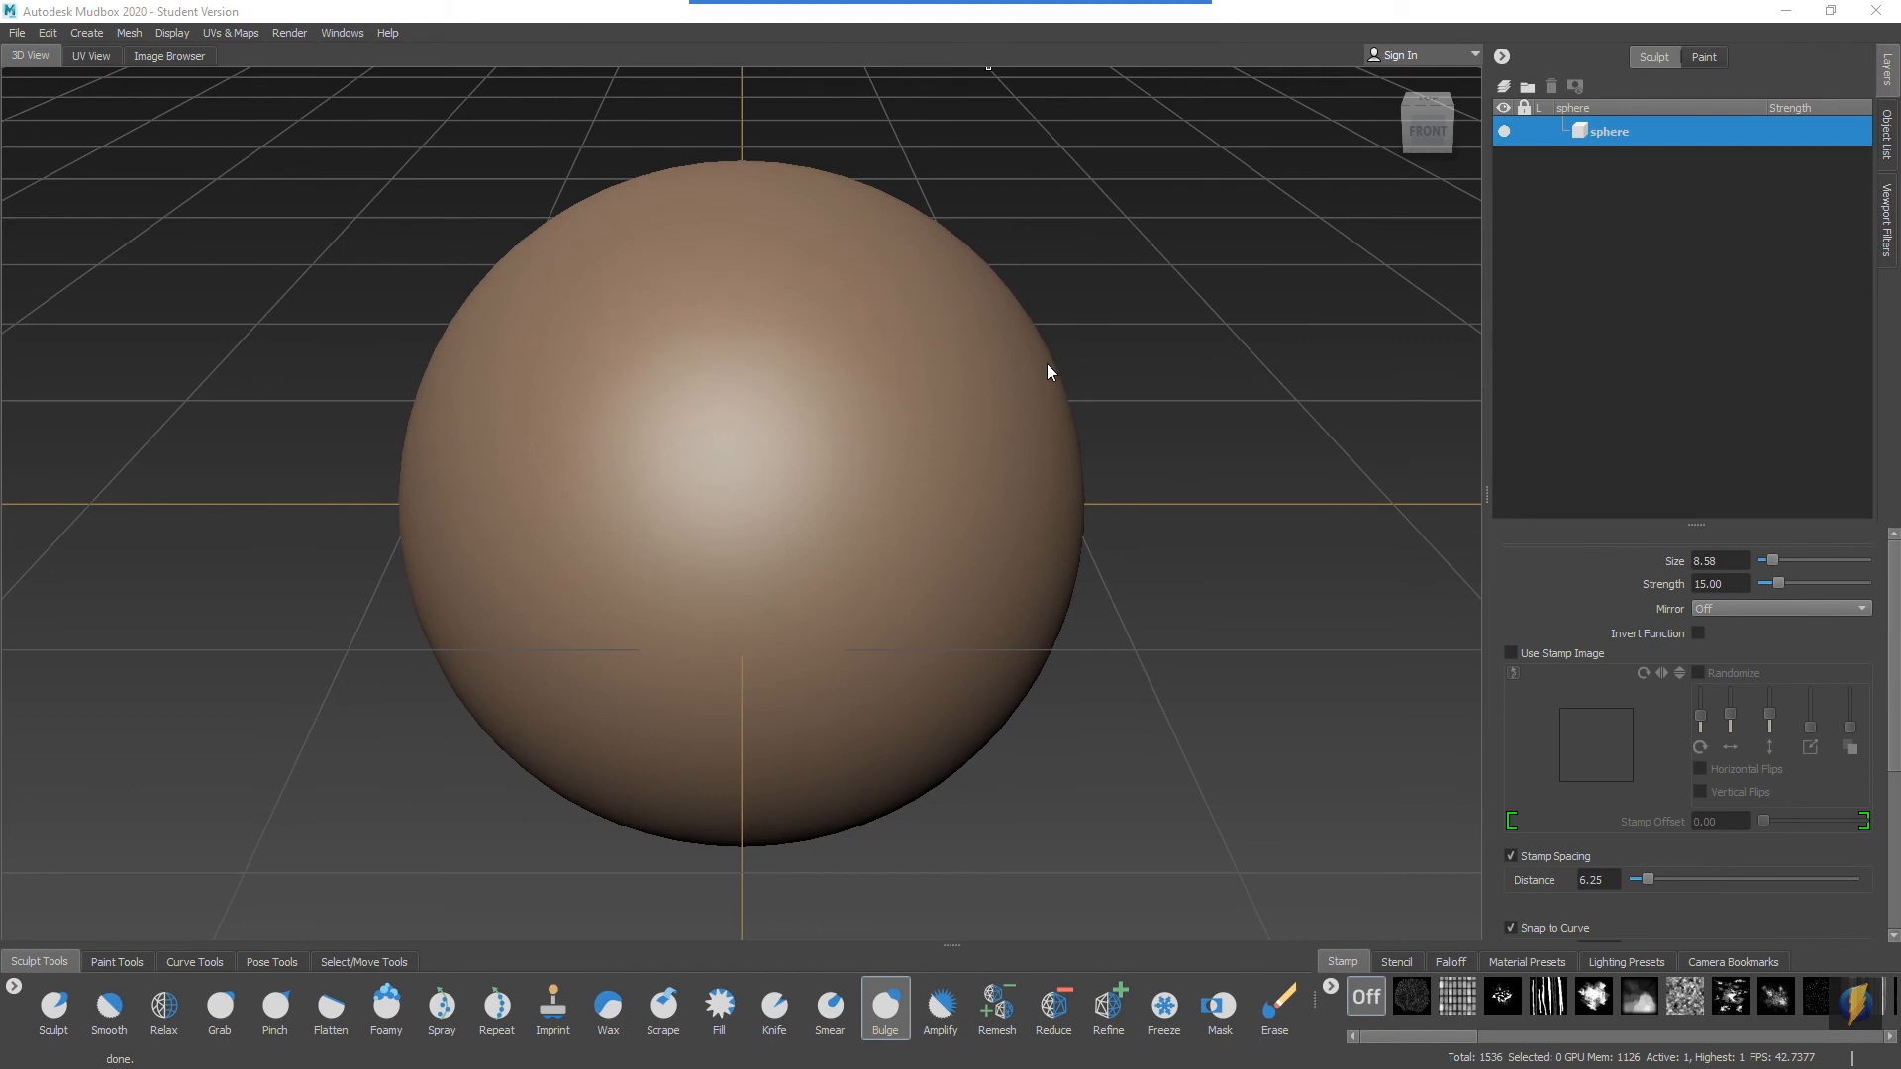
Step: View the list of objects in the scene, then return to the layers list
mouse_move(592, 505)
left_mouse_down()
mouse_move(1719, 161)
mouse_move(1856, 81)
left_mouse_up()
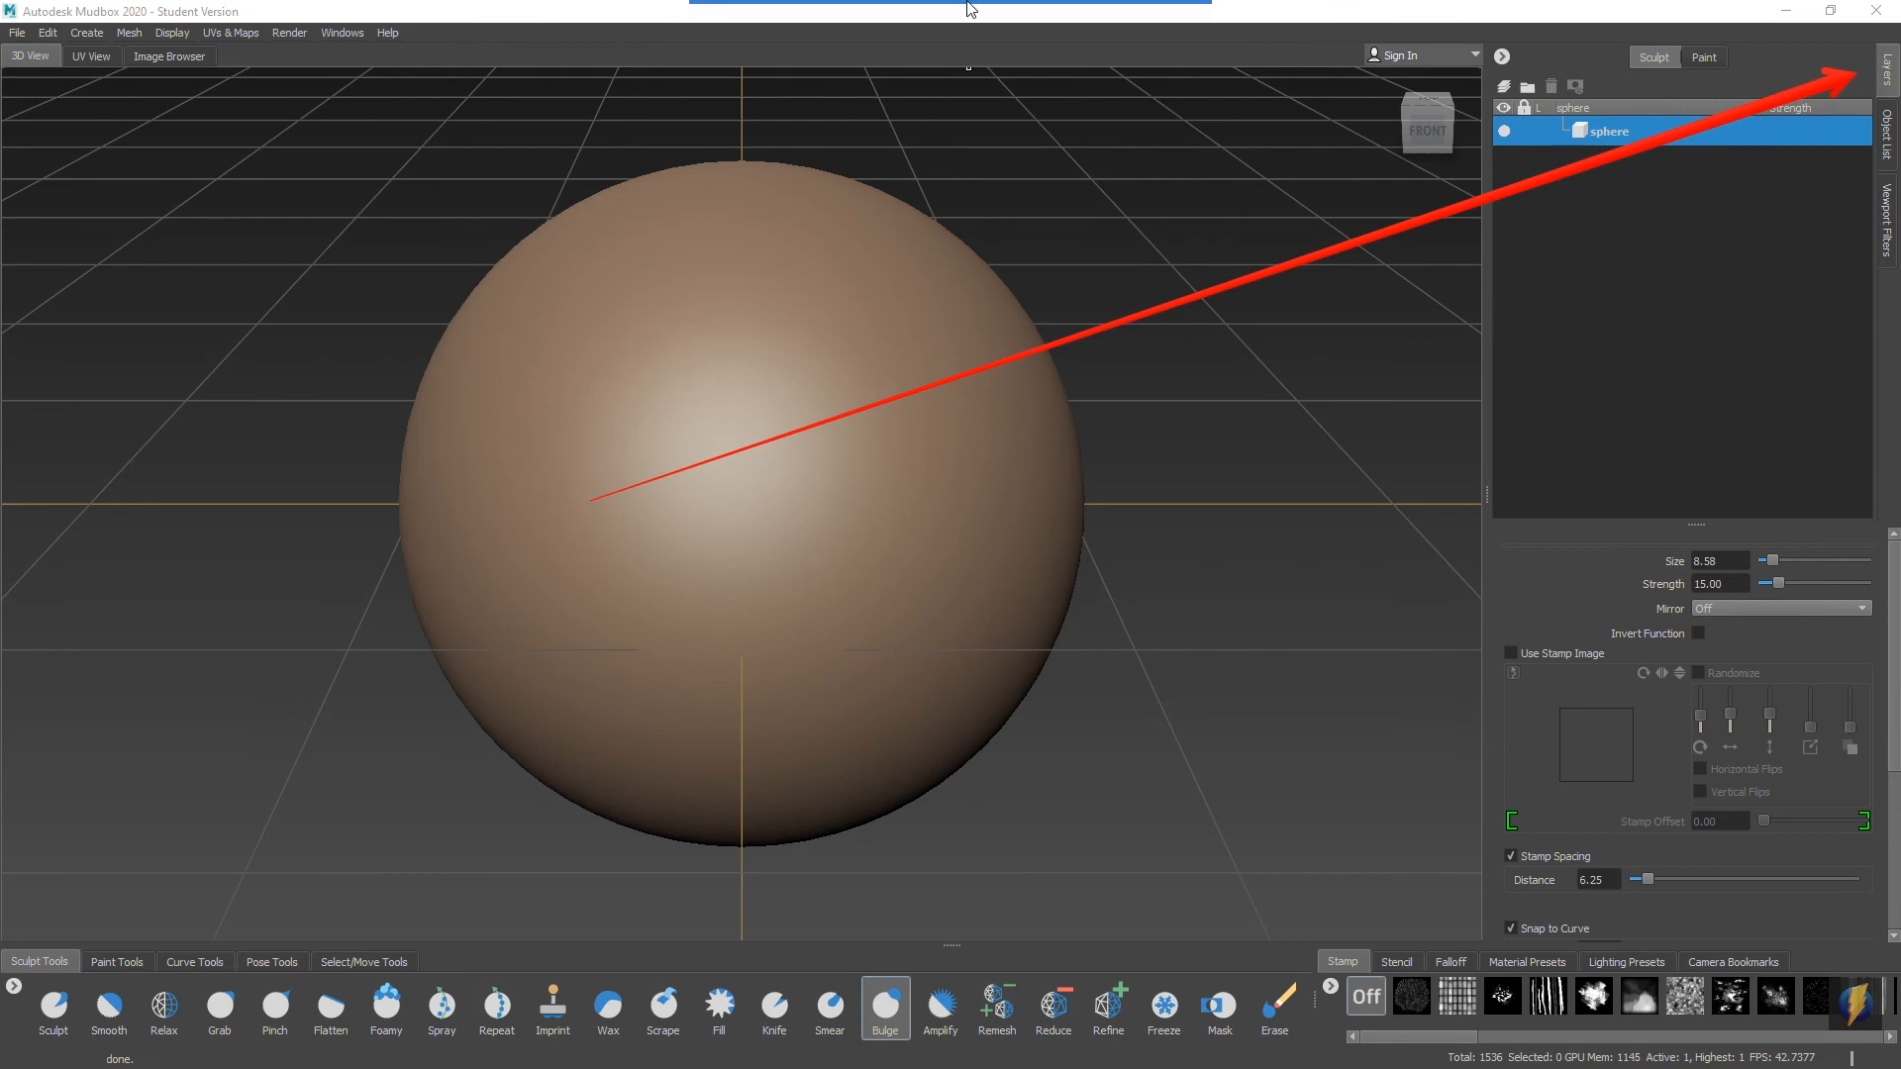
left_click_drag(1146, 404, 1855, 163)
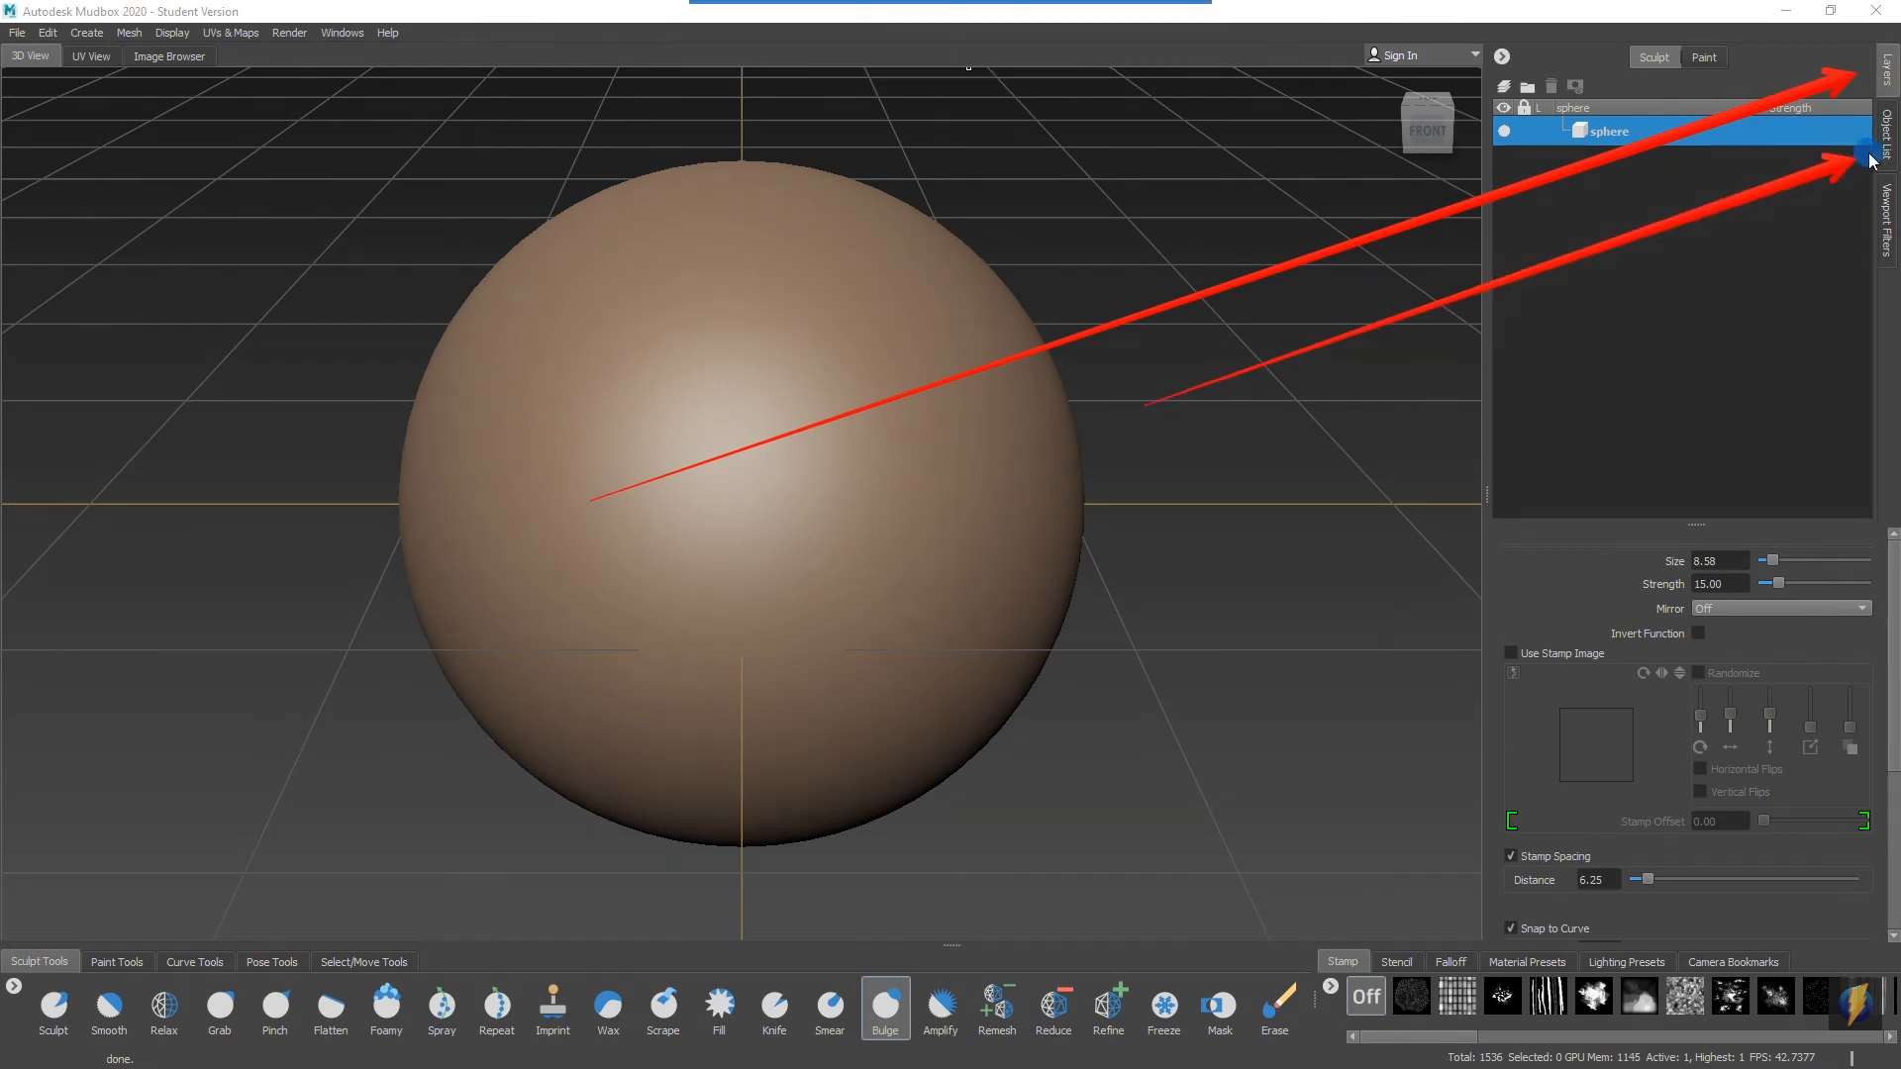
left_click(1889, 141)
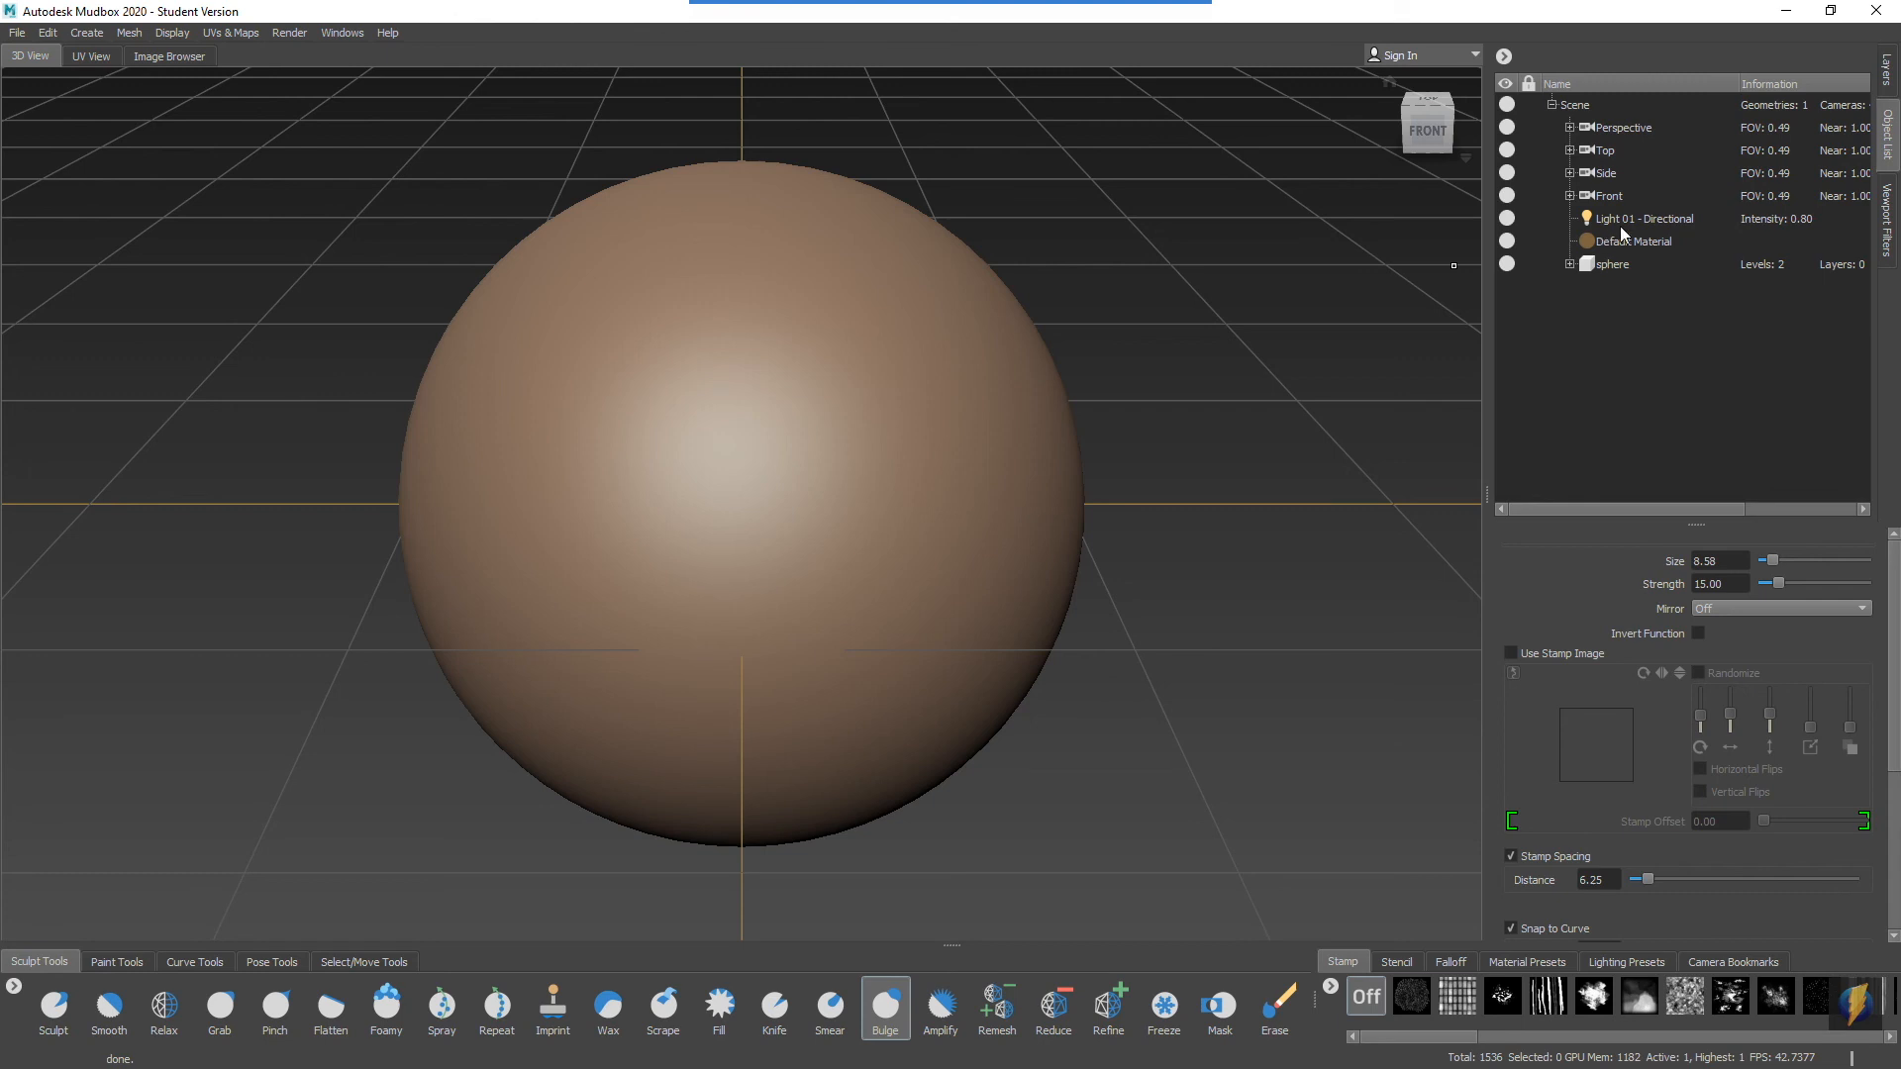
left_click(1887, 71)
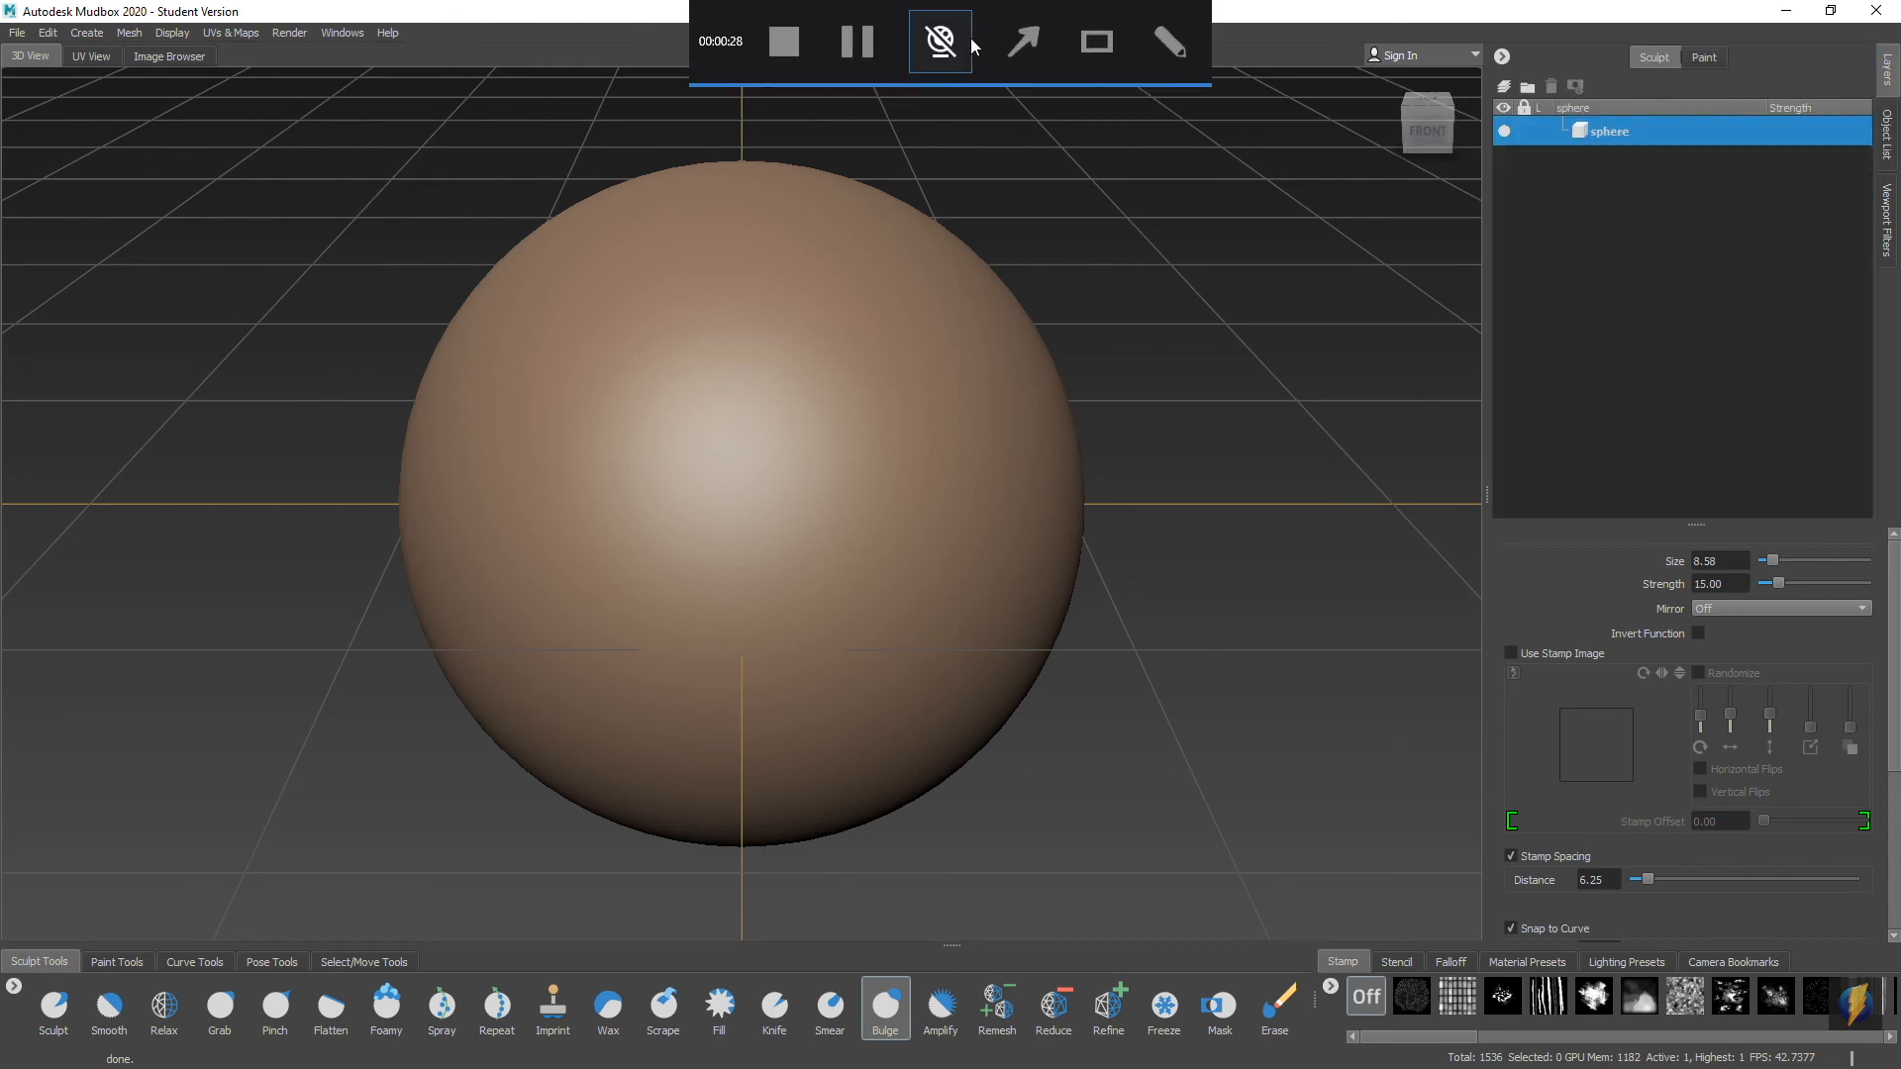
mouse_move(624, 218)
left_mouse_down()
mouse_move(287, 551)
mouse_move(75, 974)
left_mouse_up()
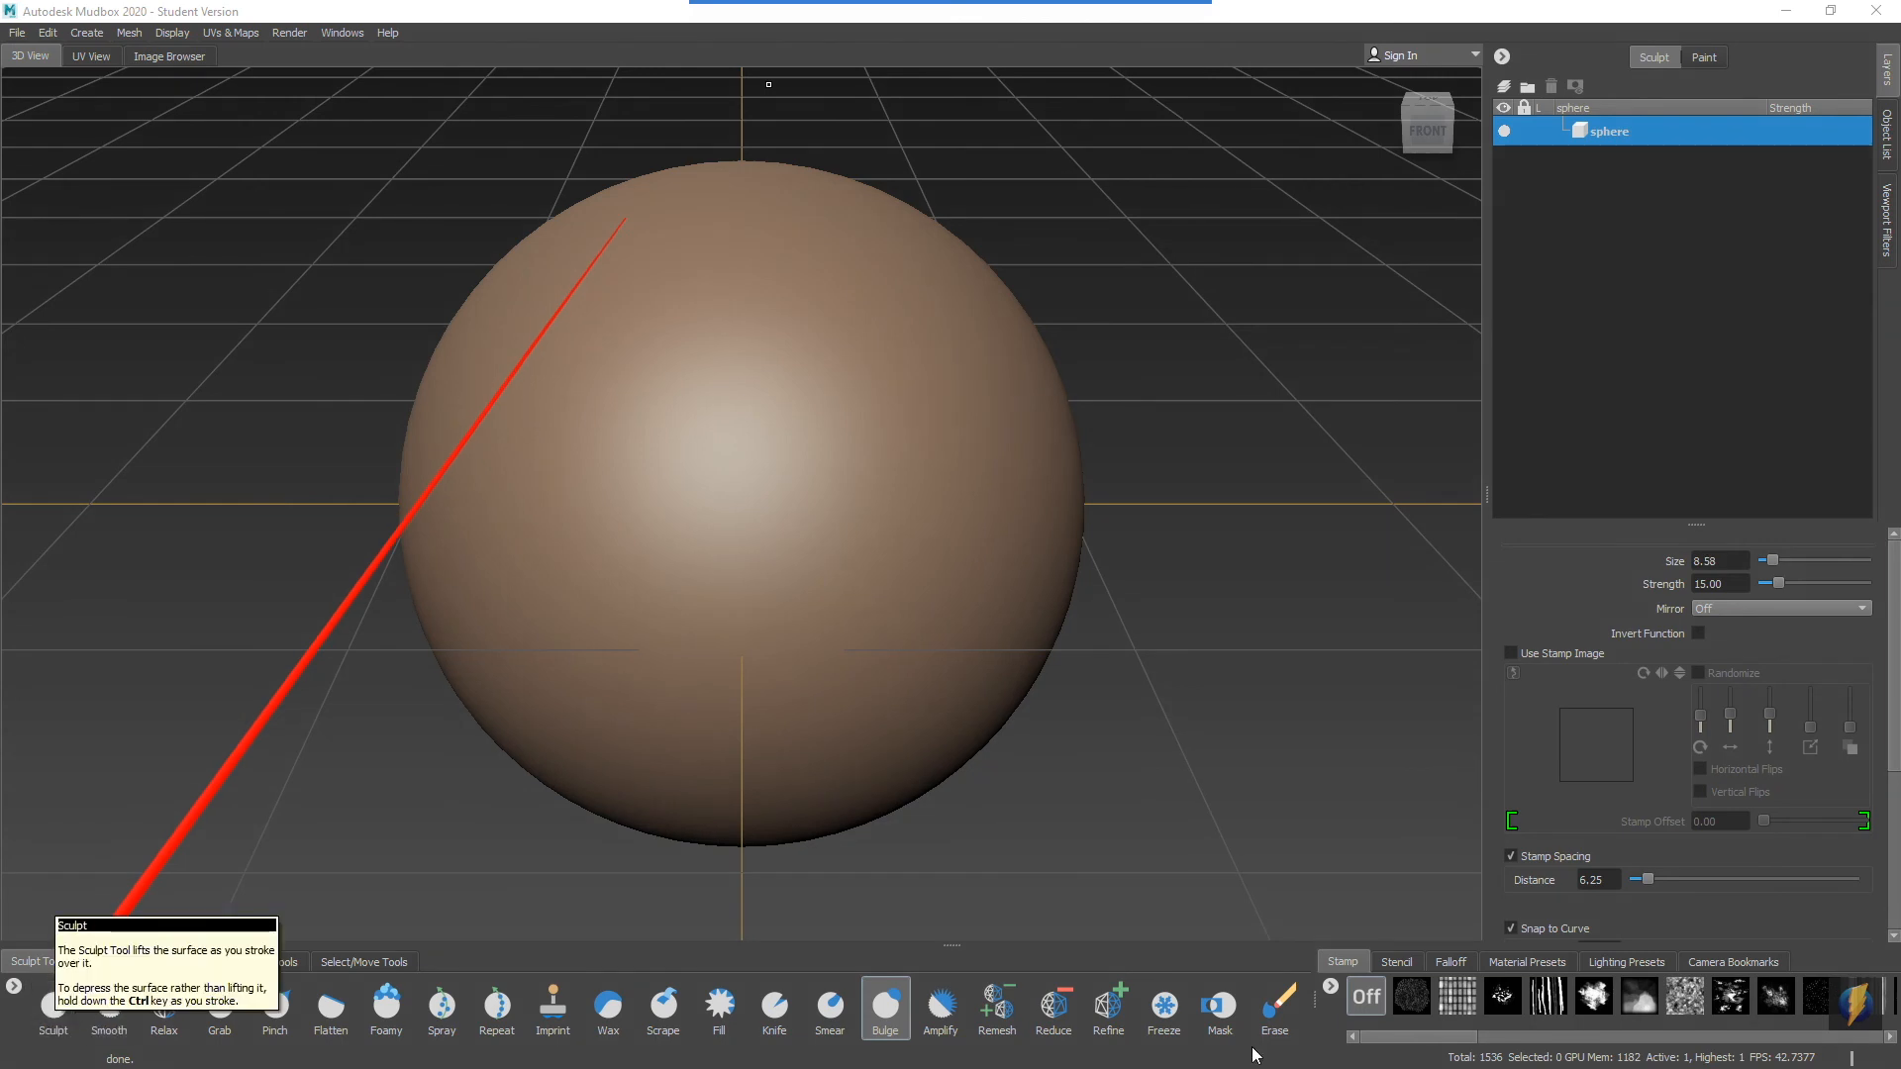
left_click(1044, 29)
mouse_move(1058, 323)
left_mouse_down()
mouse_move(1325, 517)
mouse_move(1636, 579)
mouse_move(1649, 848)
left_mouse_up()
mouse_move(1119, 5)
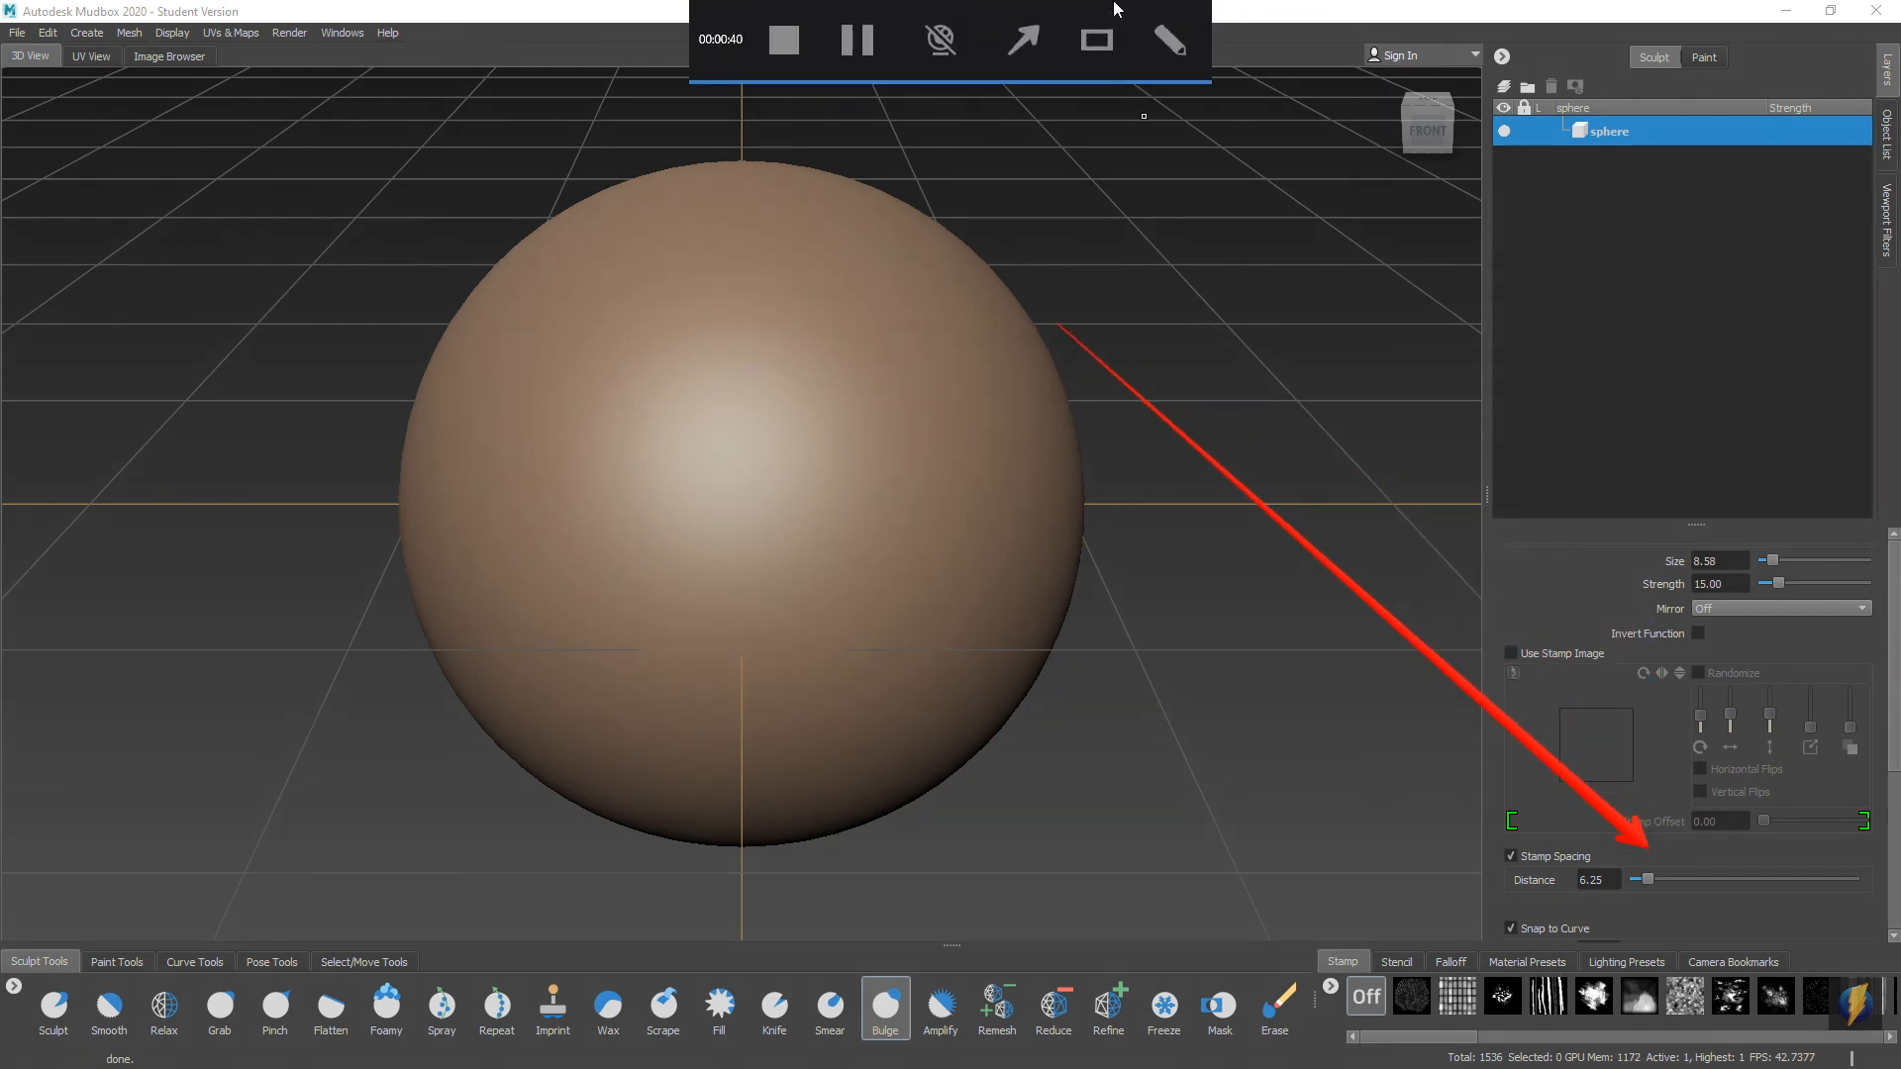
mouse_move(1262, 323)
left_mouse_down()
mouse_move(1246, 884)
mouse_move(1263, 941)
mouse_move(264, 911)
mouse_move(139, 987)
left_mouse_up()
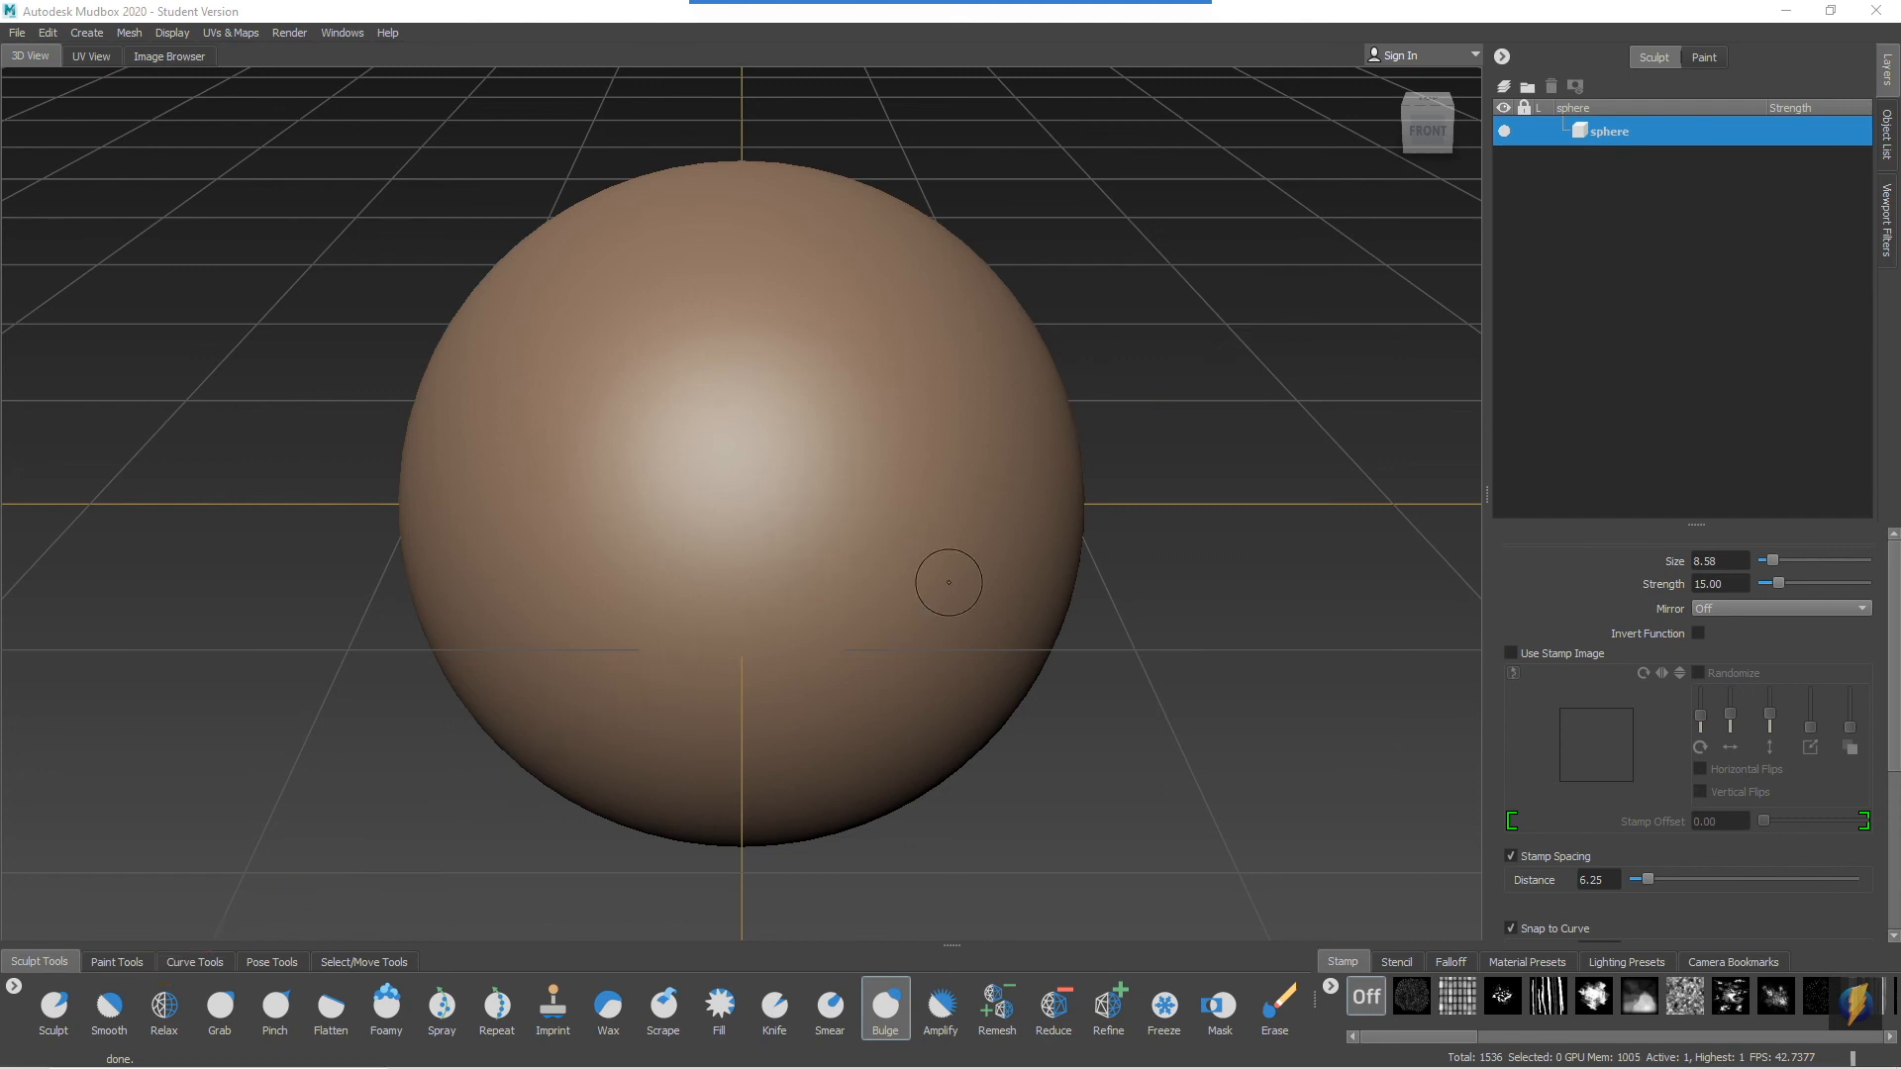
Step: Turn on the wireframe display of the sphere
mouse_move(1066, 493)
right_mouse_down("alt")
mouse_move(455, 455)
mouse_move(1073, 462)
right_mouse_up("alt")
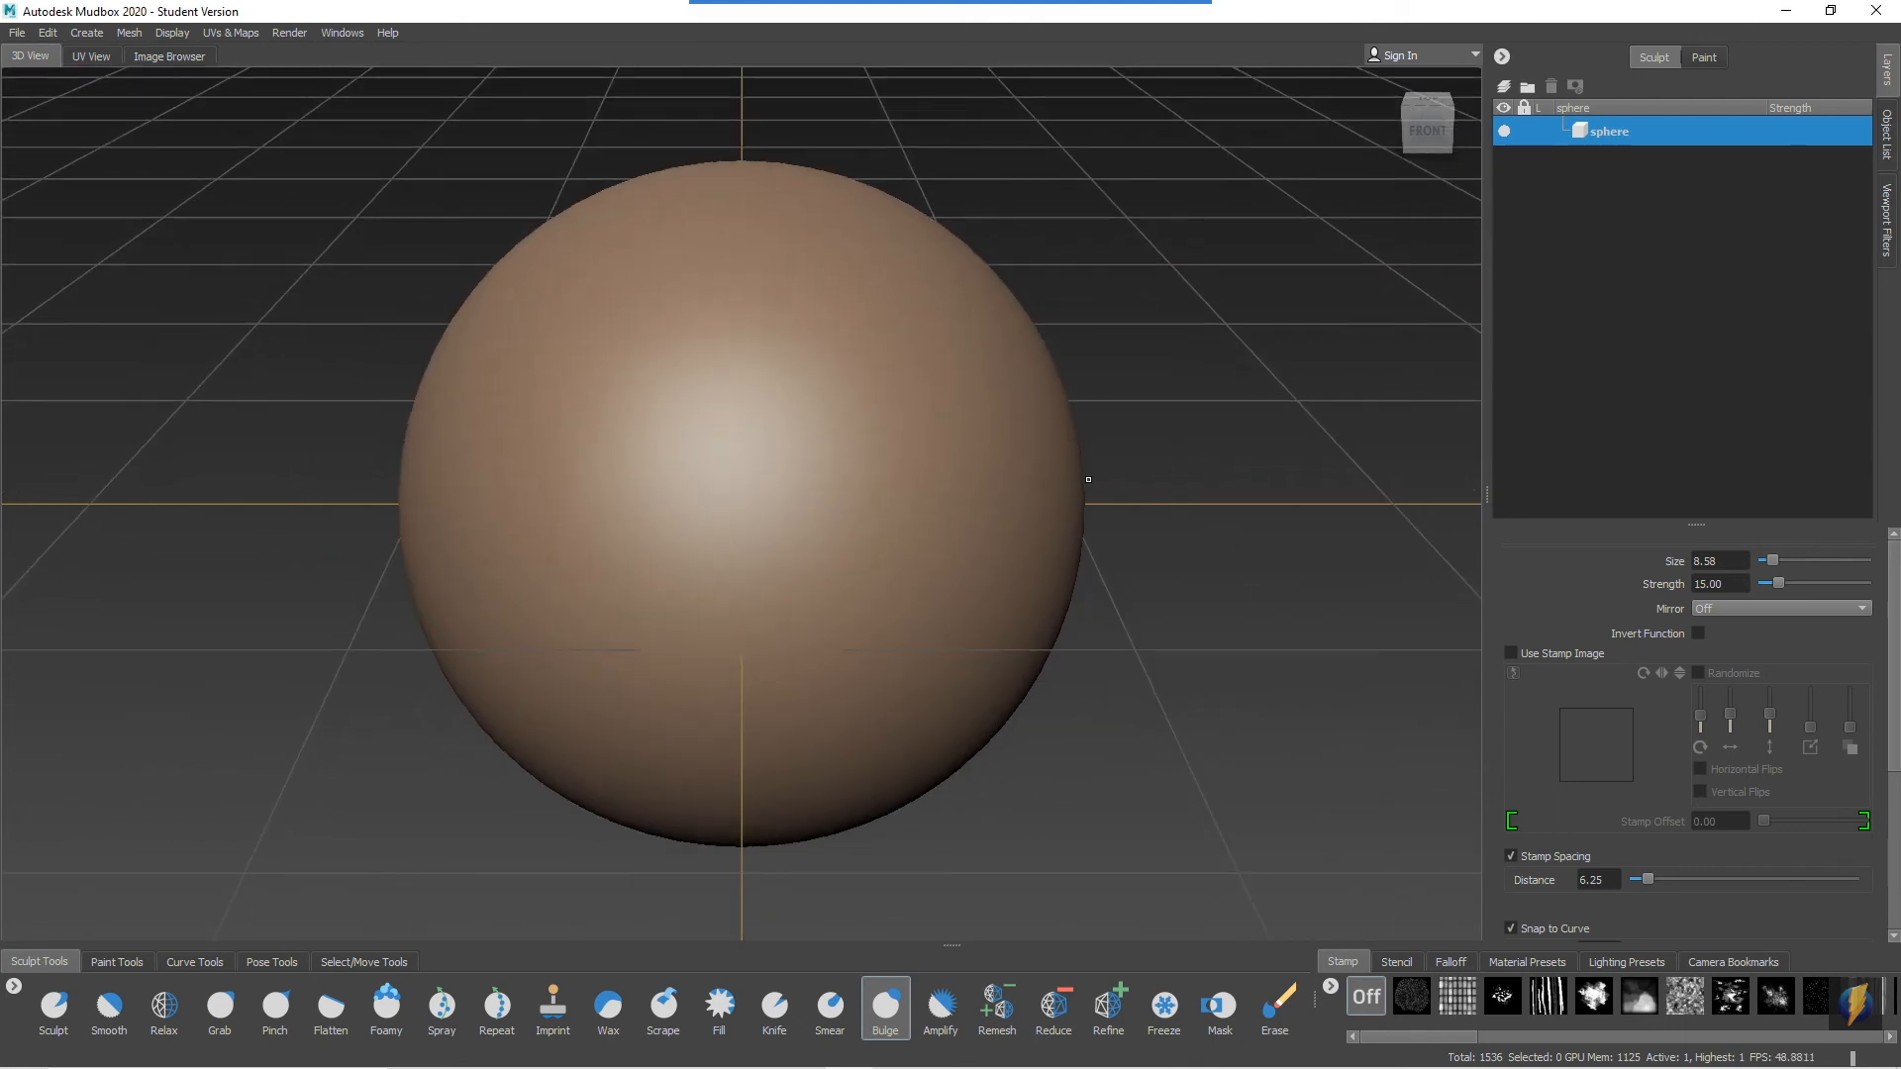
key("w")
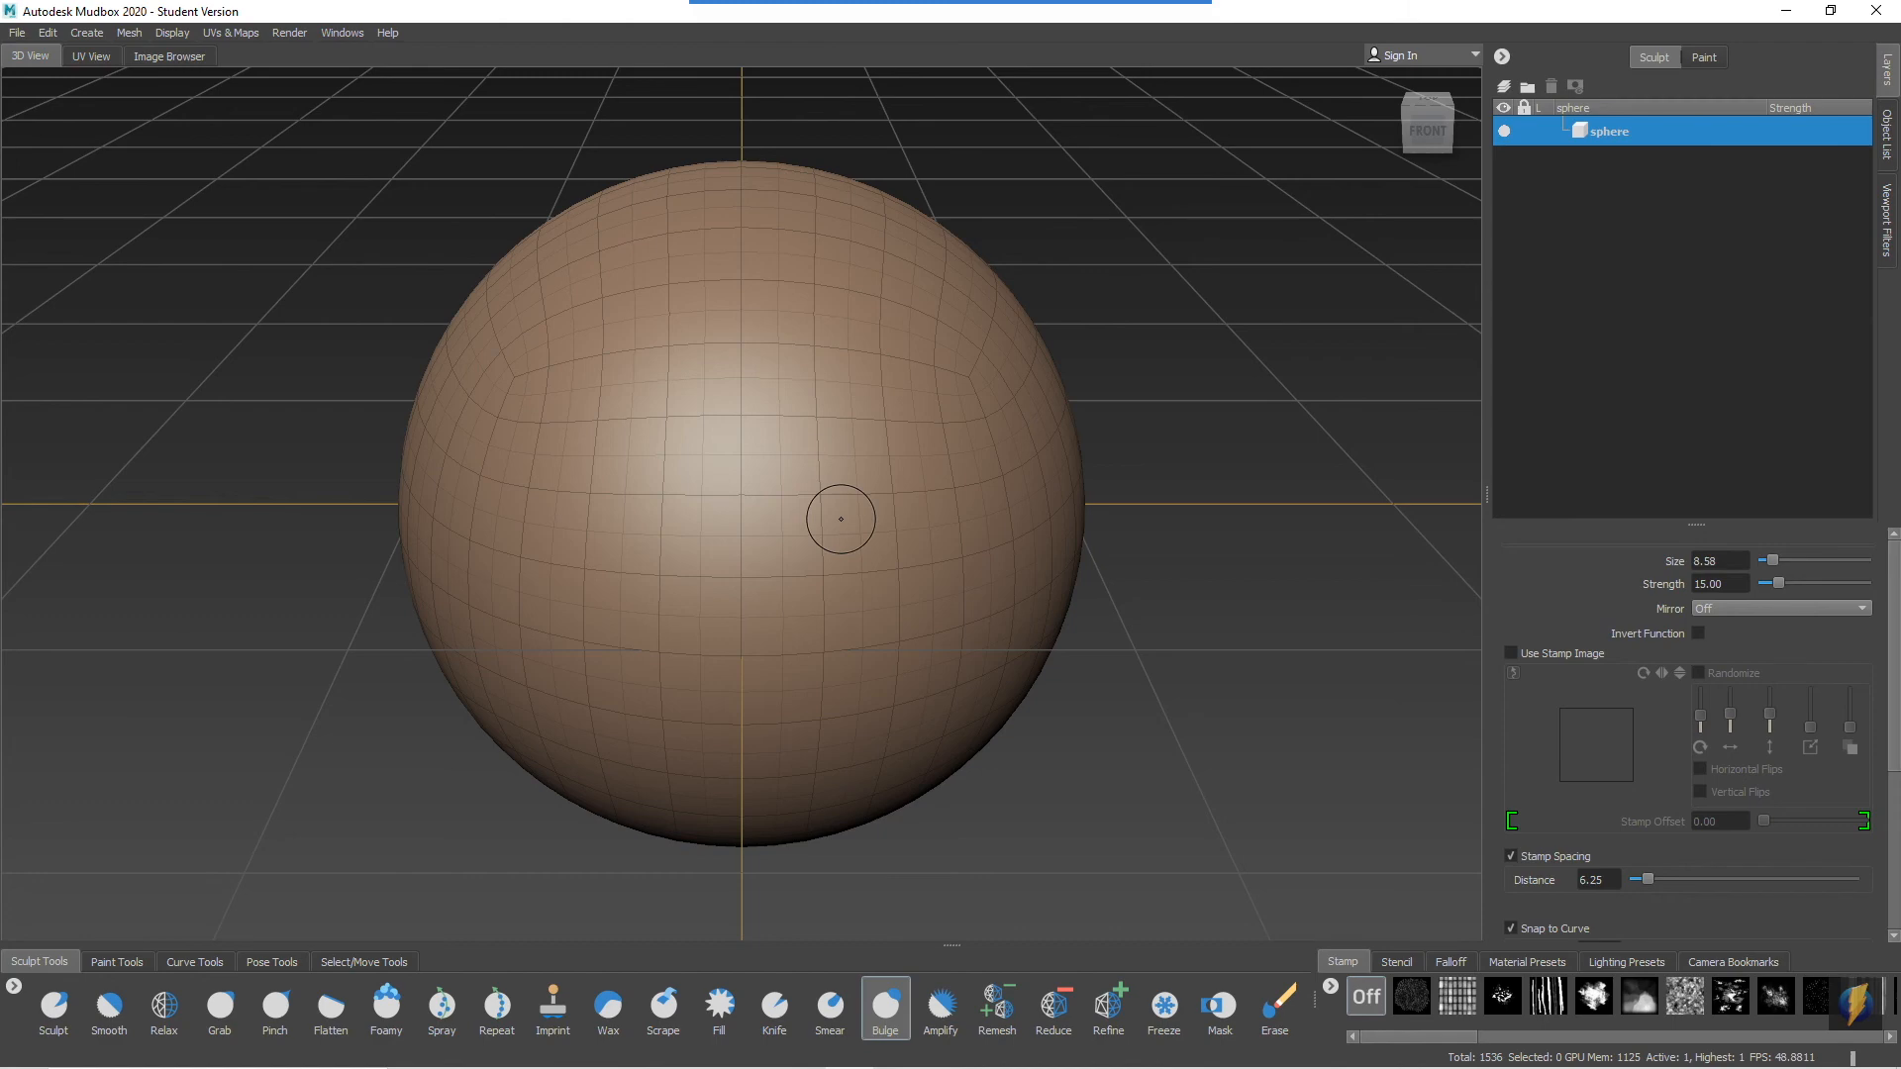
key("w")
key("w")
key("w")
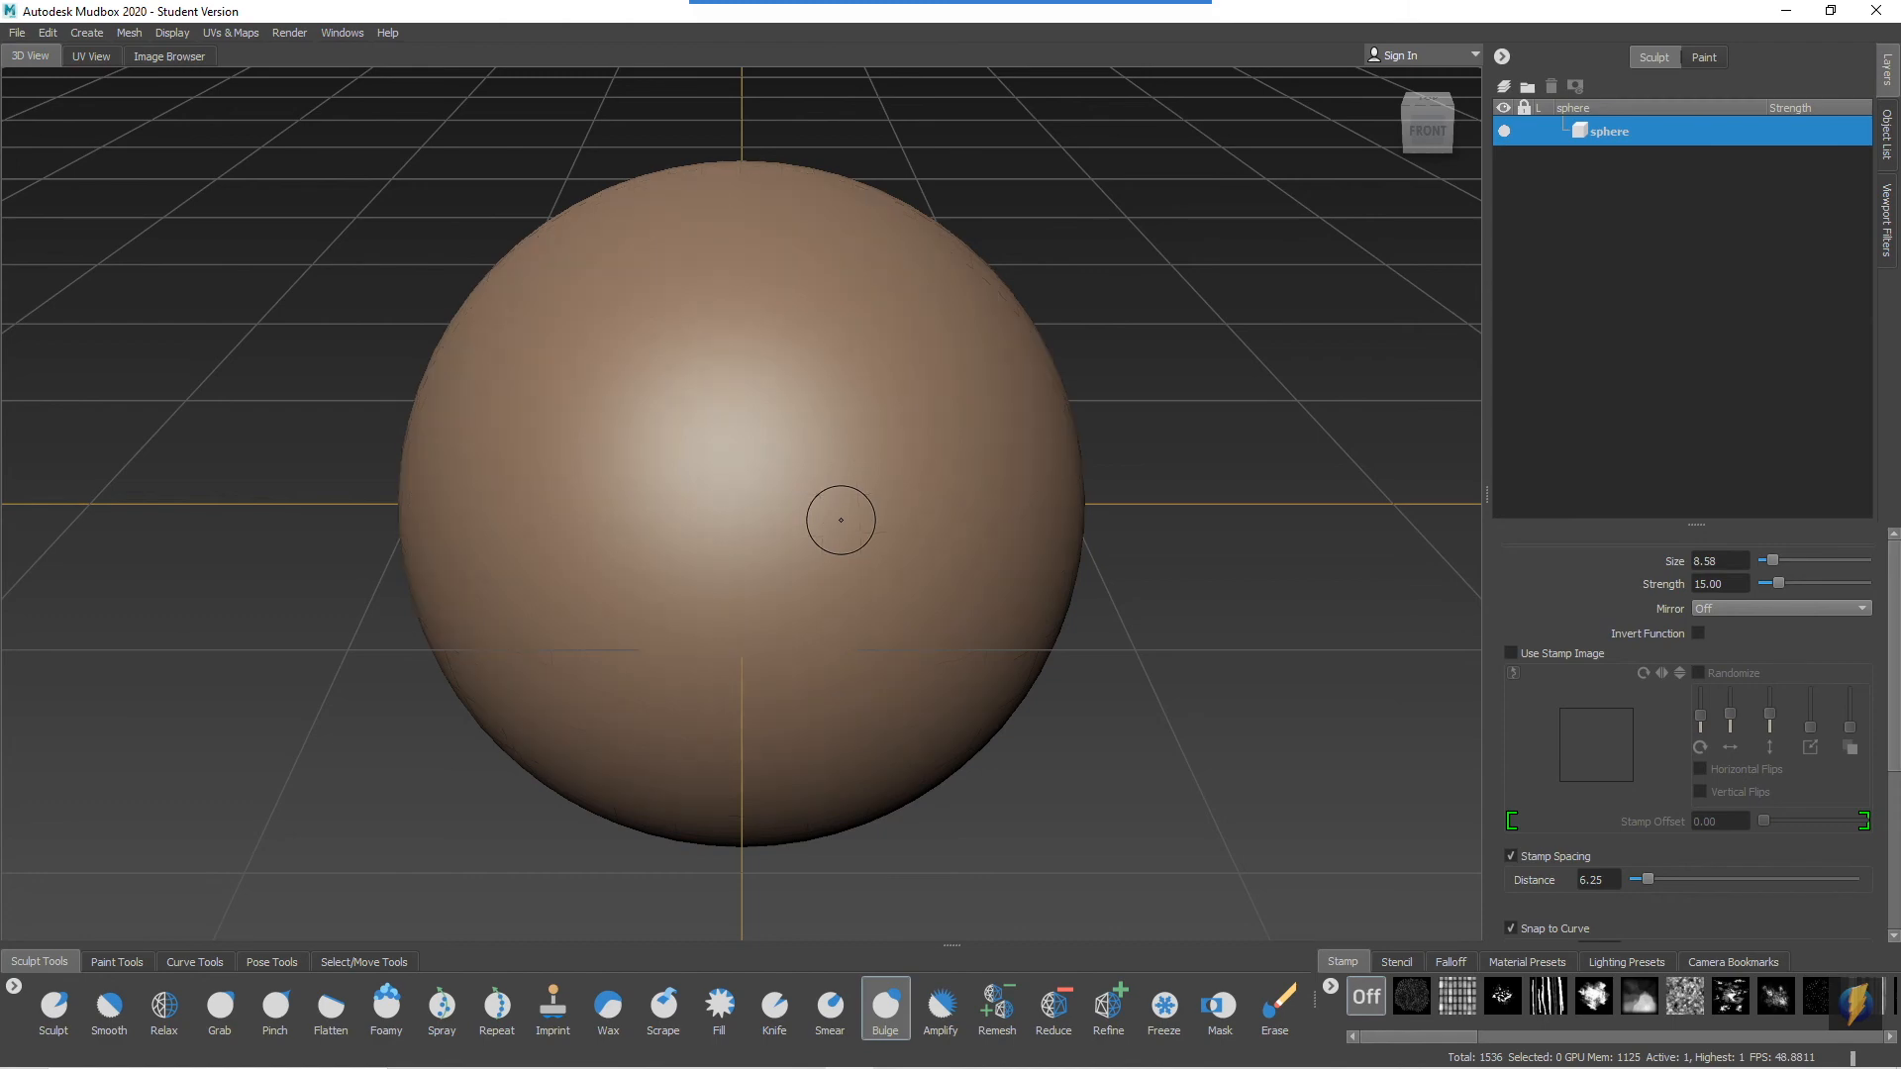
key("w")
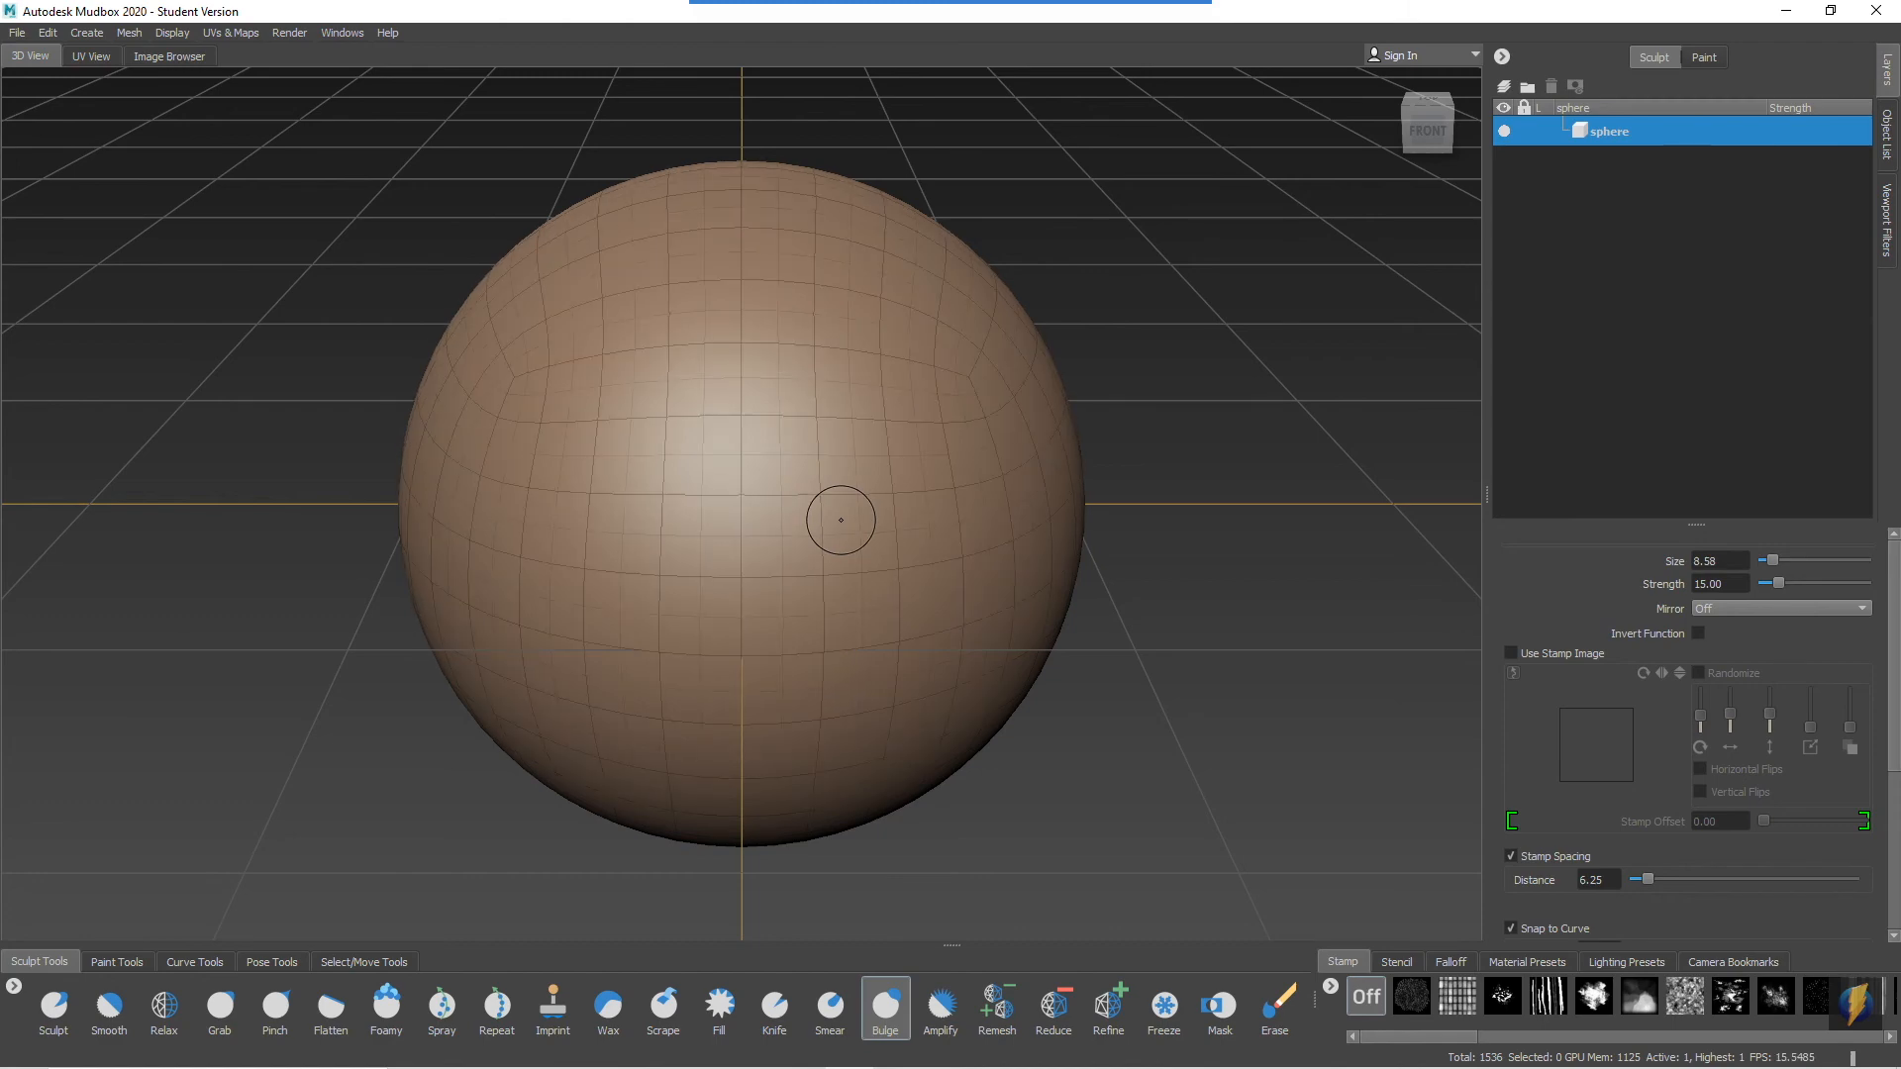
Step: Subdivide the sphere four times to reach subdivision level 5
right_click_drag(882, 442, 793, 449, "alt")
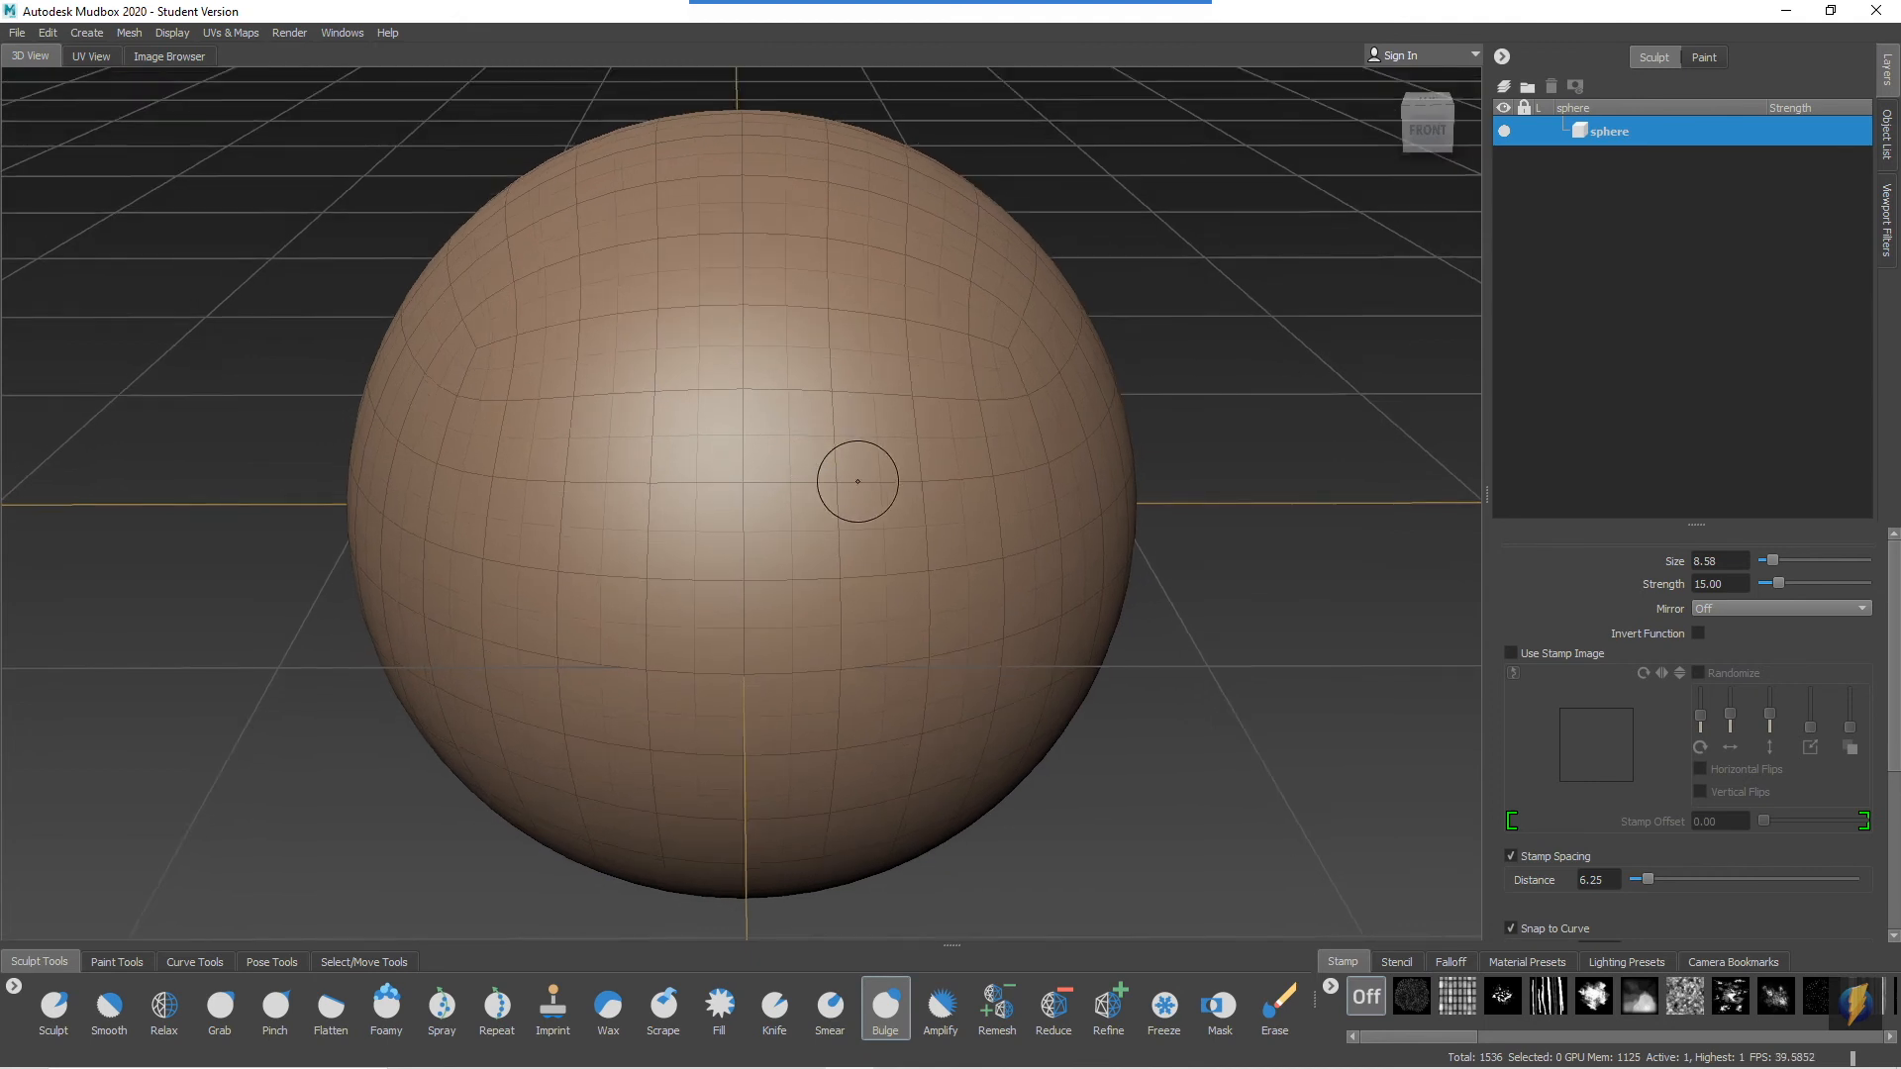
key("shift+d")
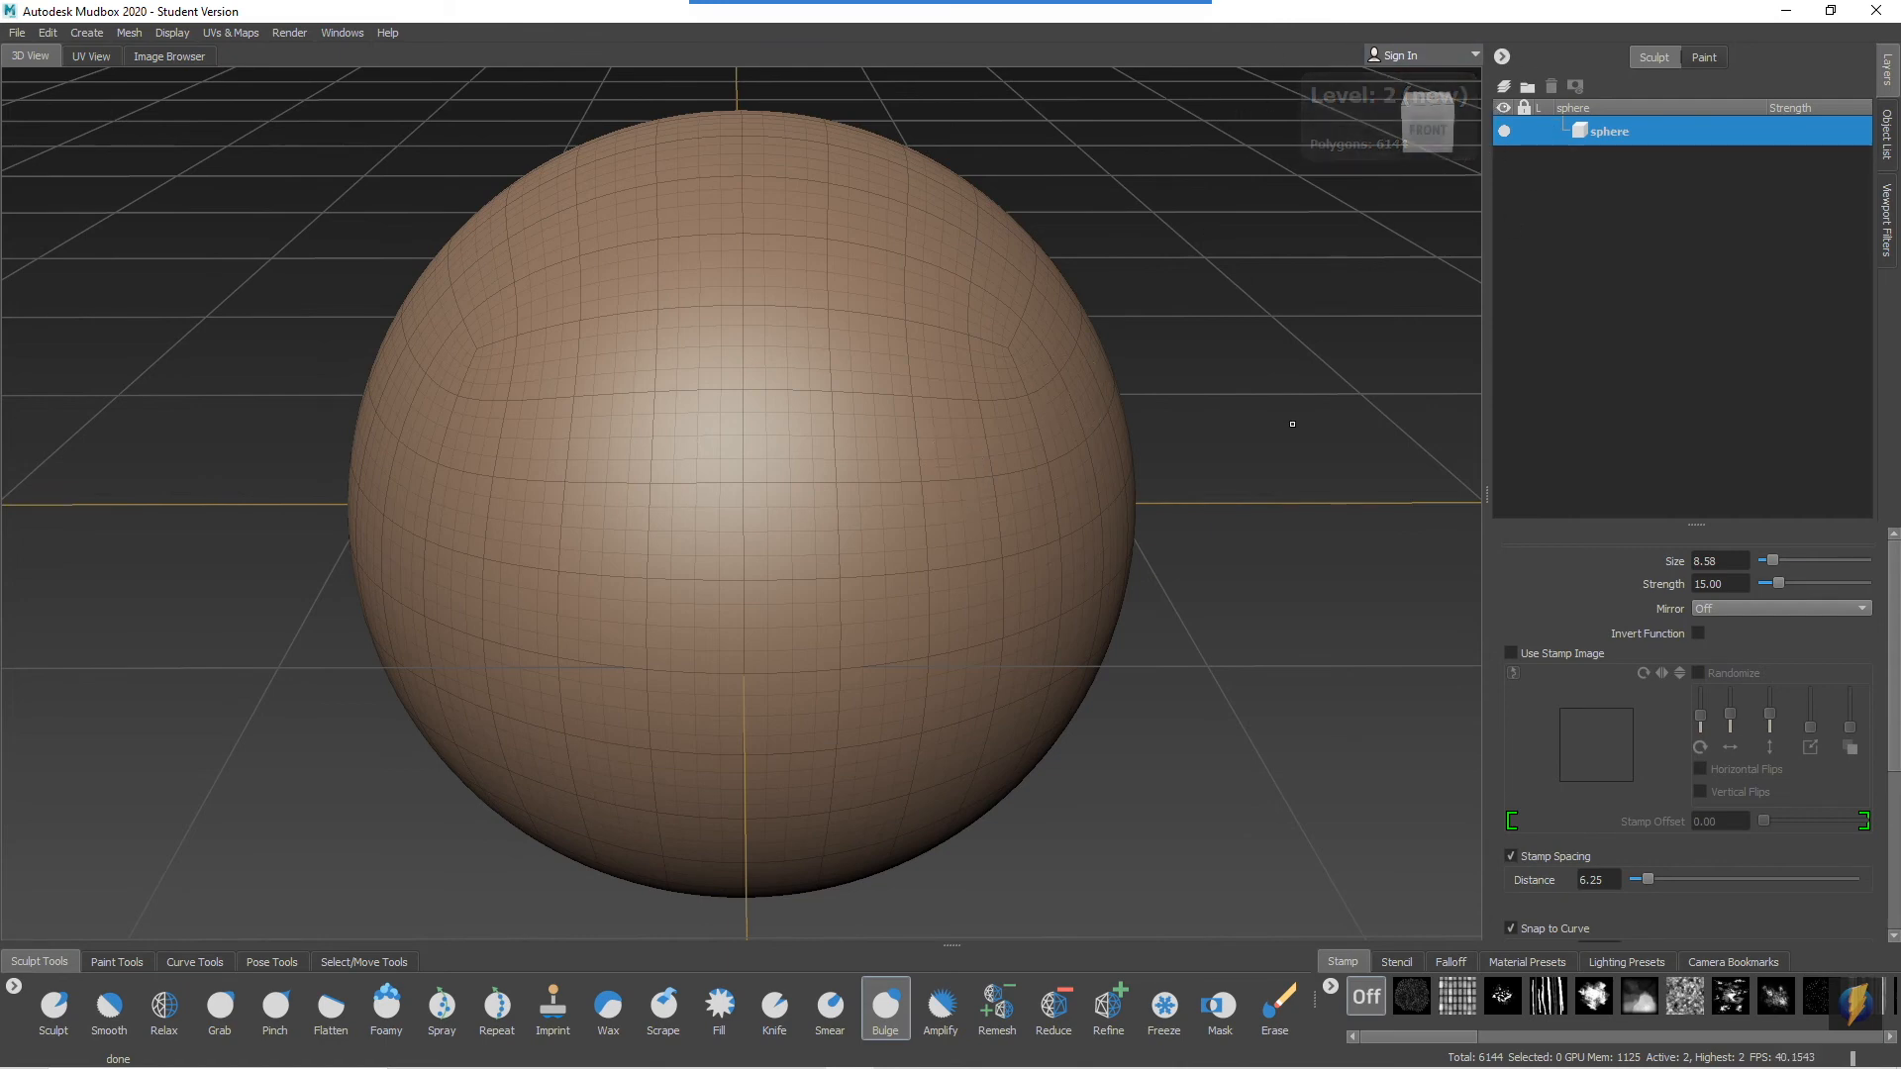
key("shift+d")
key("shift+d")
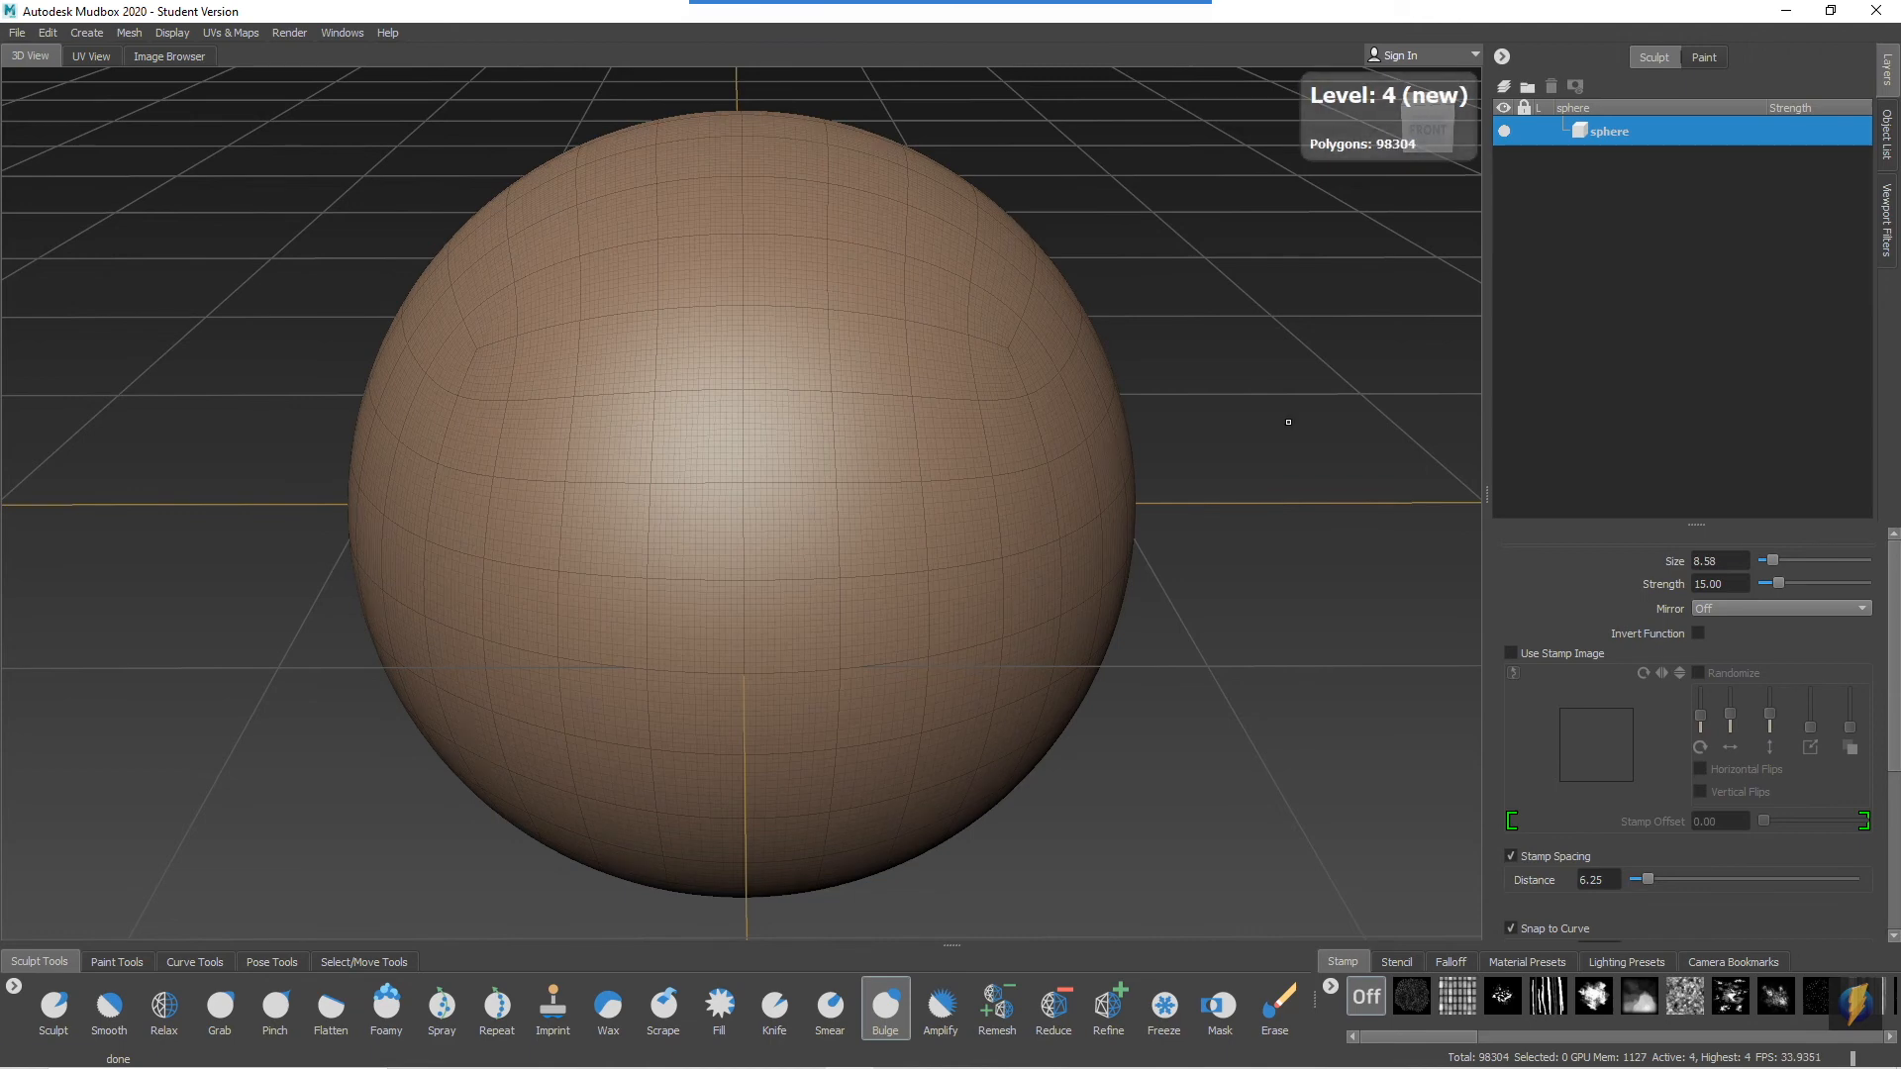
key("shift+d")
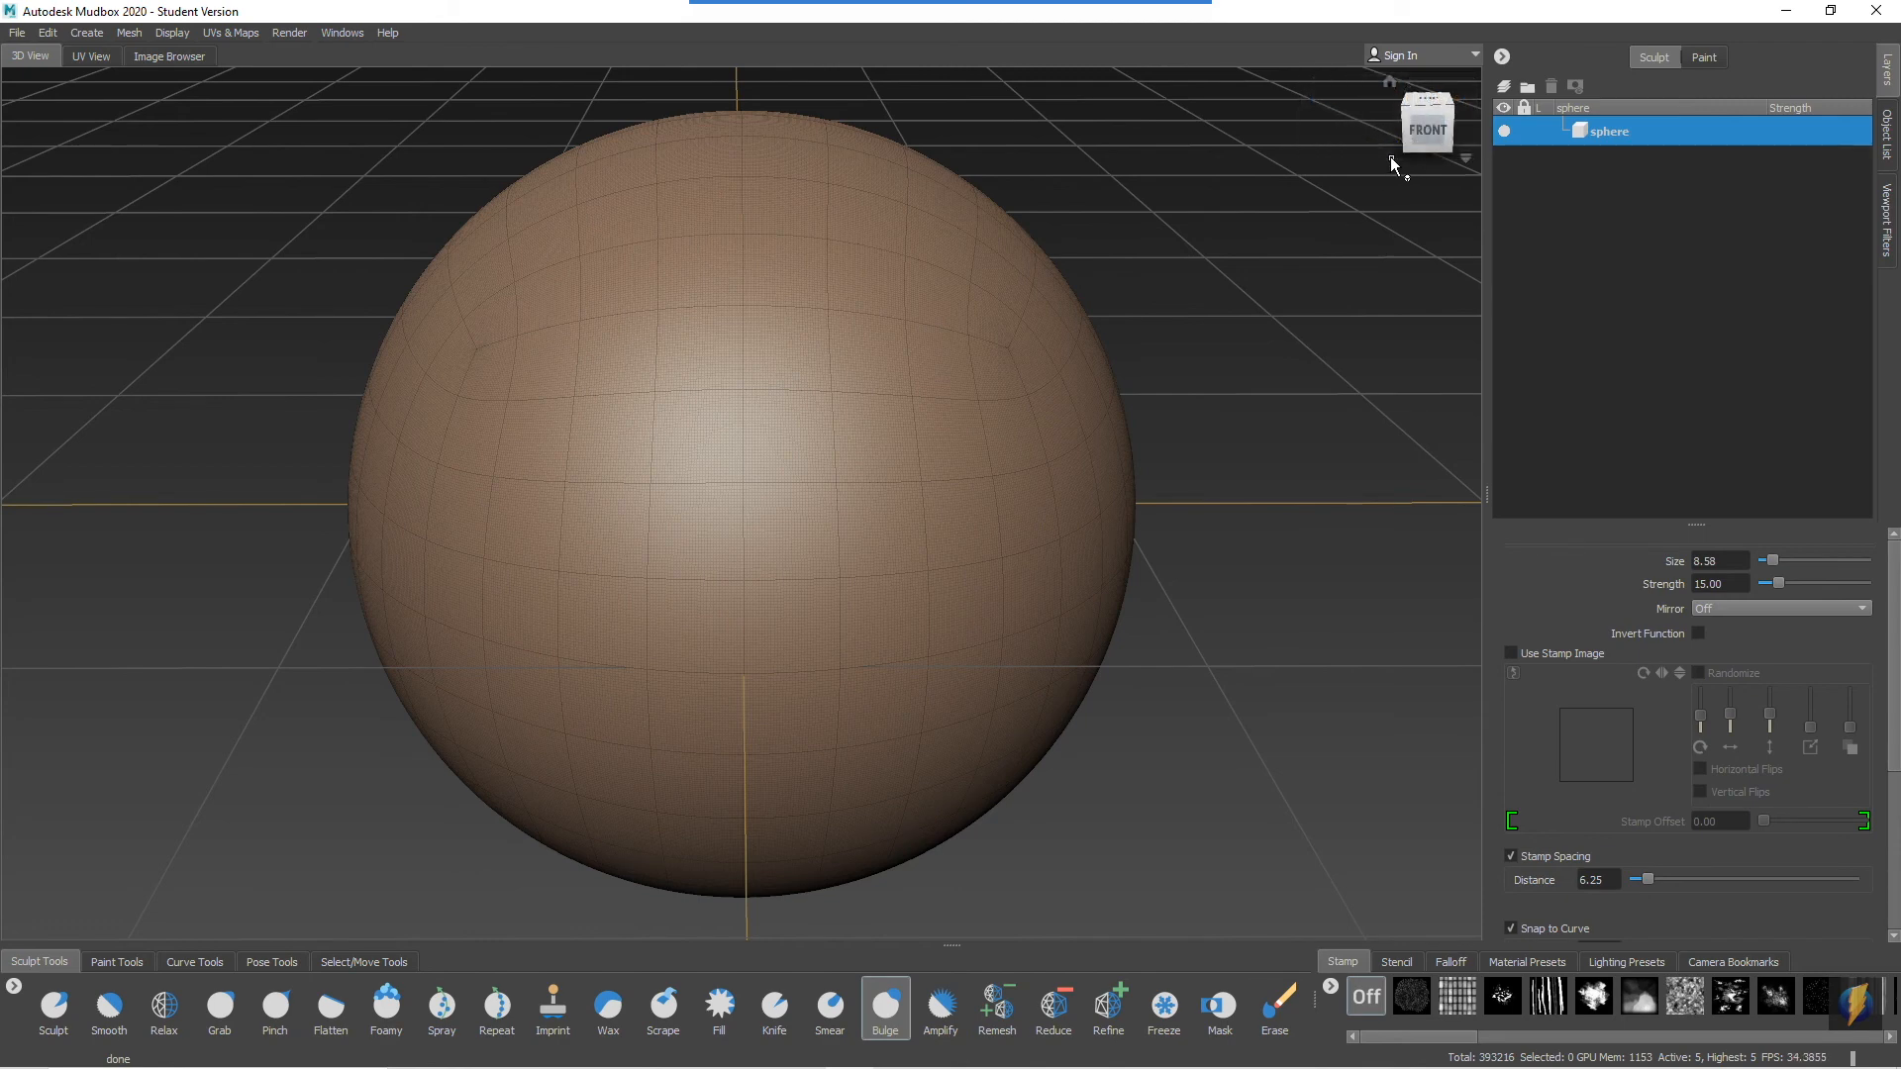
Step: Add a new sculpt layer above the base sphere
right_click_drag(1028, 402, 824, 448, "alt")
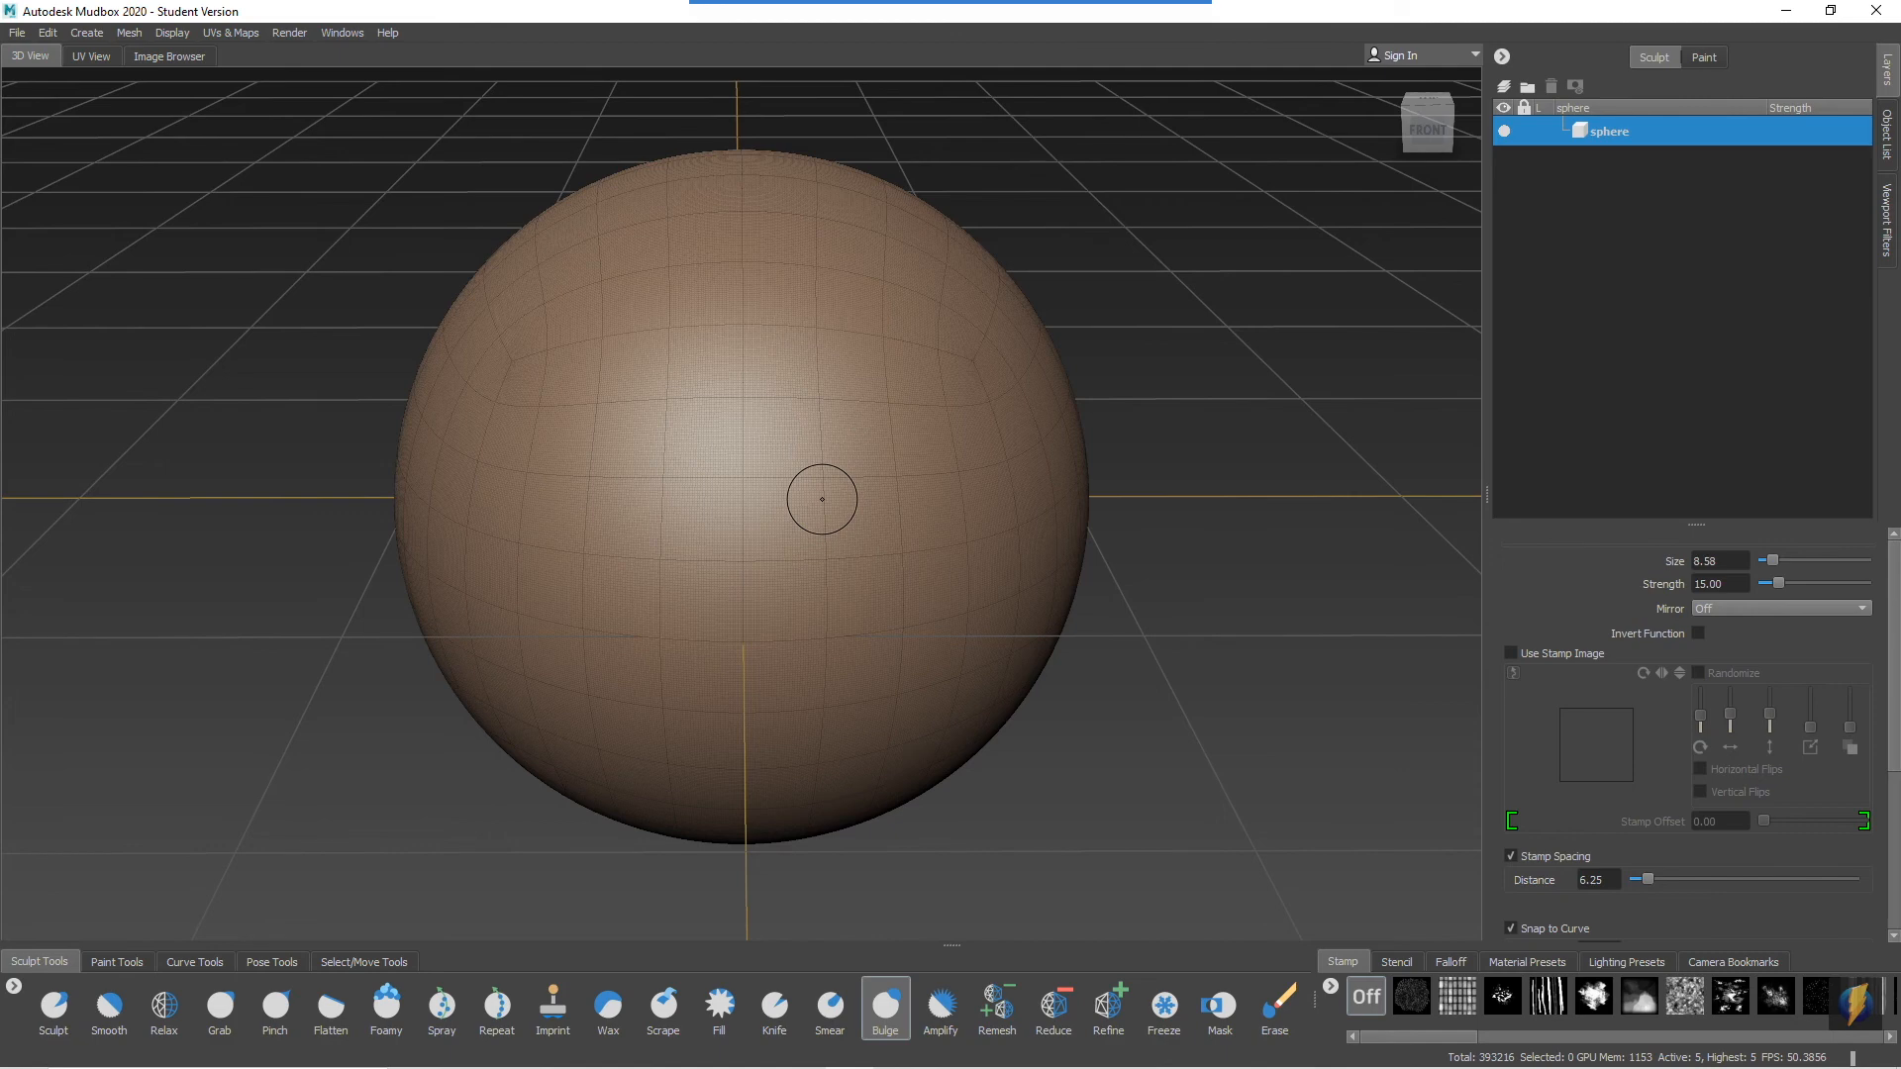
left_click(1017, 33)
left_click_drag(1169, 344, 1477, 109)
left_click(1503, 87)
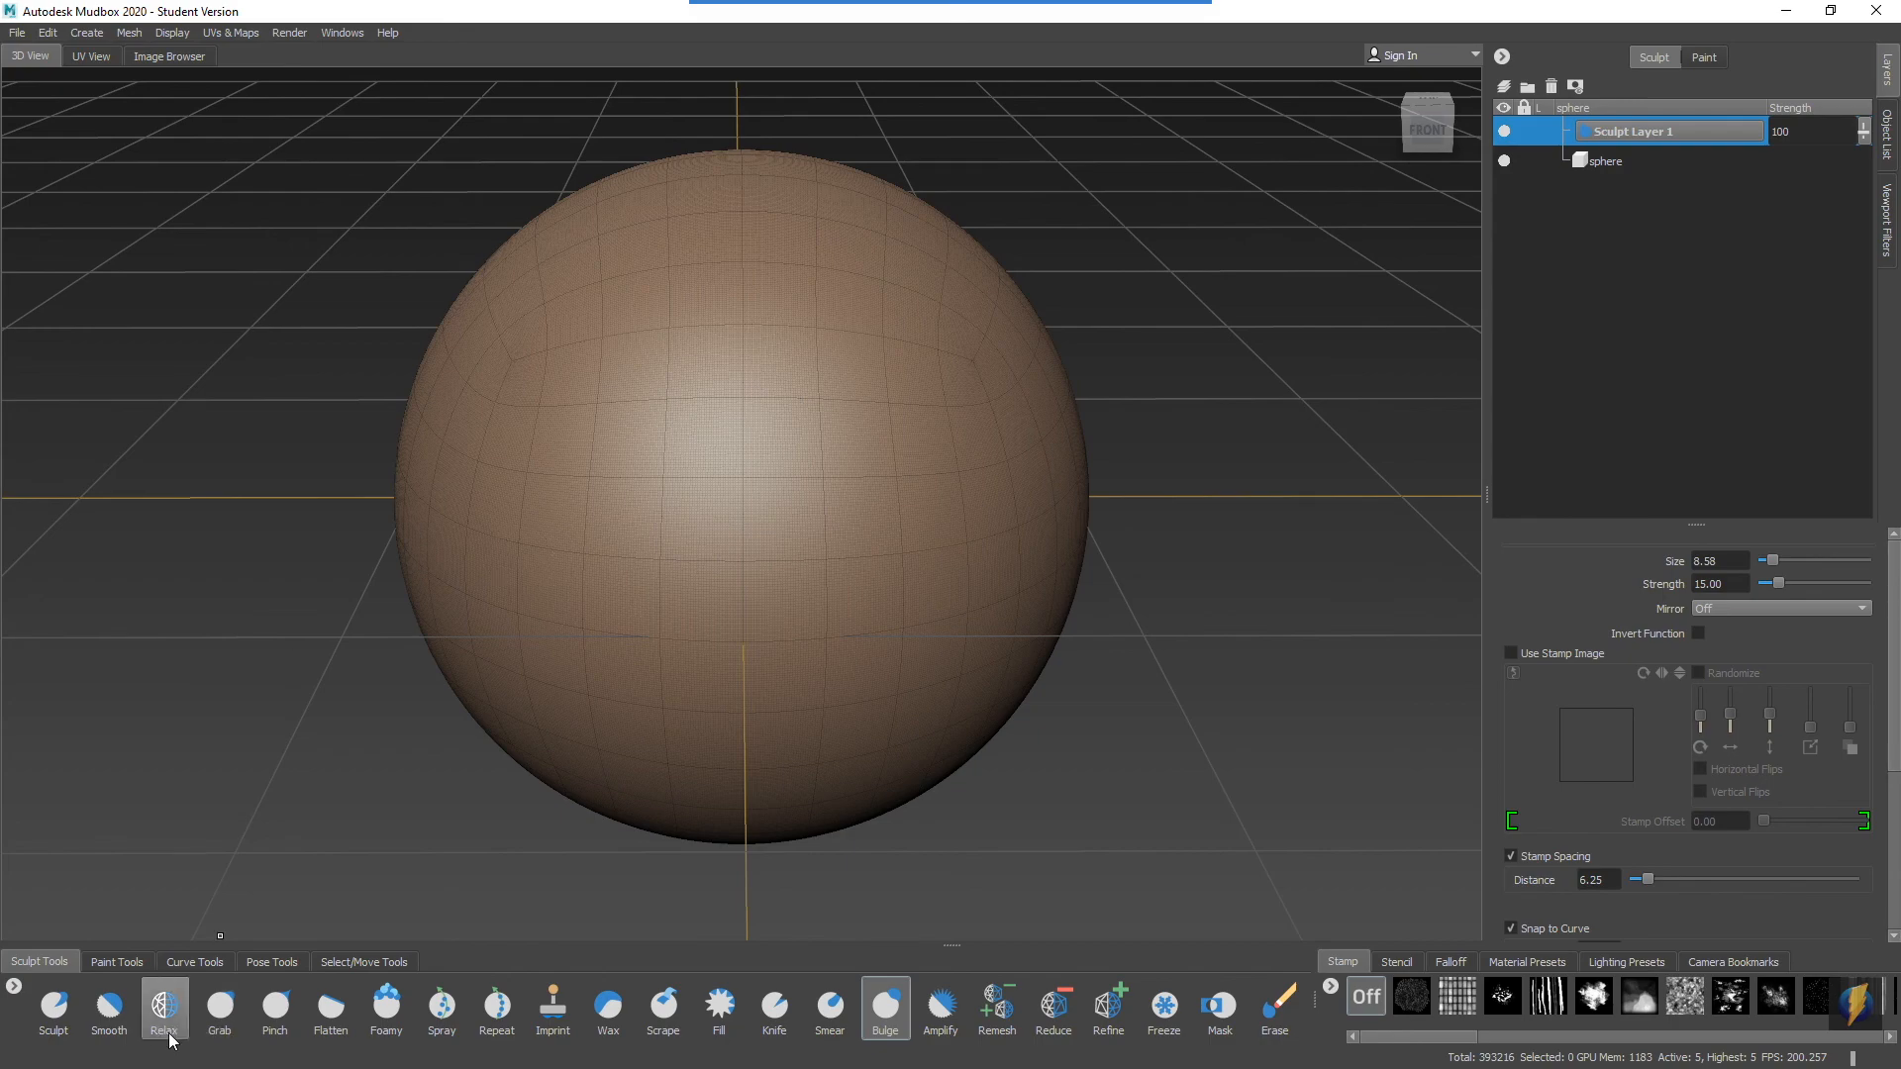
Step: Sculpt a raised winding stroke on the front of the sphere with the Sculpt tool
left_click(53, 1005)
right_click_drag(656, 543, 806, 501, "alt")
mouse_move(854, 495)
middle_mouse_down("alt")
mouse_move(846, 527)
mouse_move(860, 481)
mouse_move(854, 496)
middle_mouse_up("alt")
right_click_drag(838, 493, 760, 474, "alt")
mouse_move(673, 248)
left_mouse_down()
mouse_move(628, 305)
mouse_move(492, 361)
mouse_move(607, 403)
mouse_move(642, 492)
left_mouse_up()
left_click_drag(554, 416, 717, 407, "alt")
left_click_drag(881, 446, 714, 455, "alt")
right_click_drag(618, 488, 785, 463, "alt")
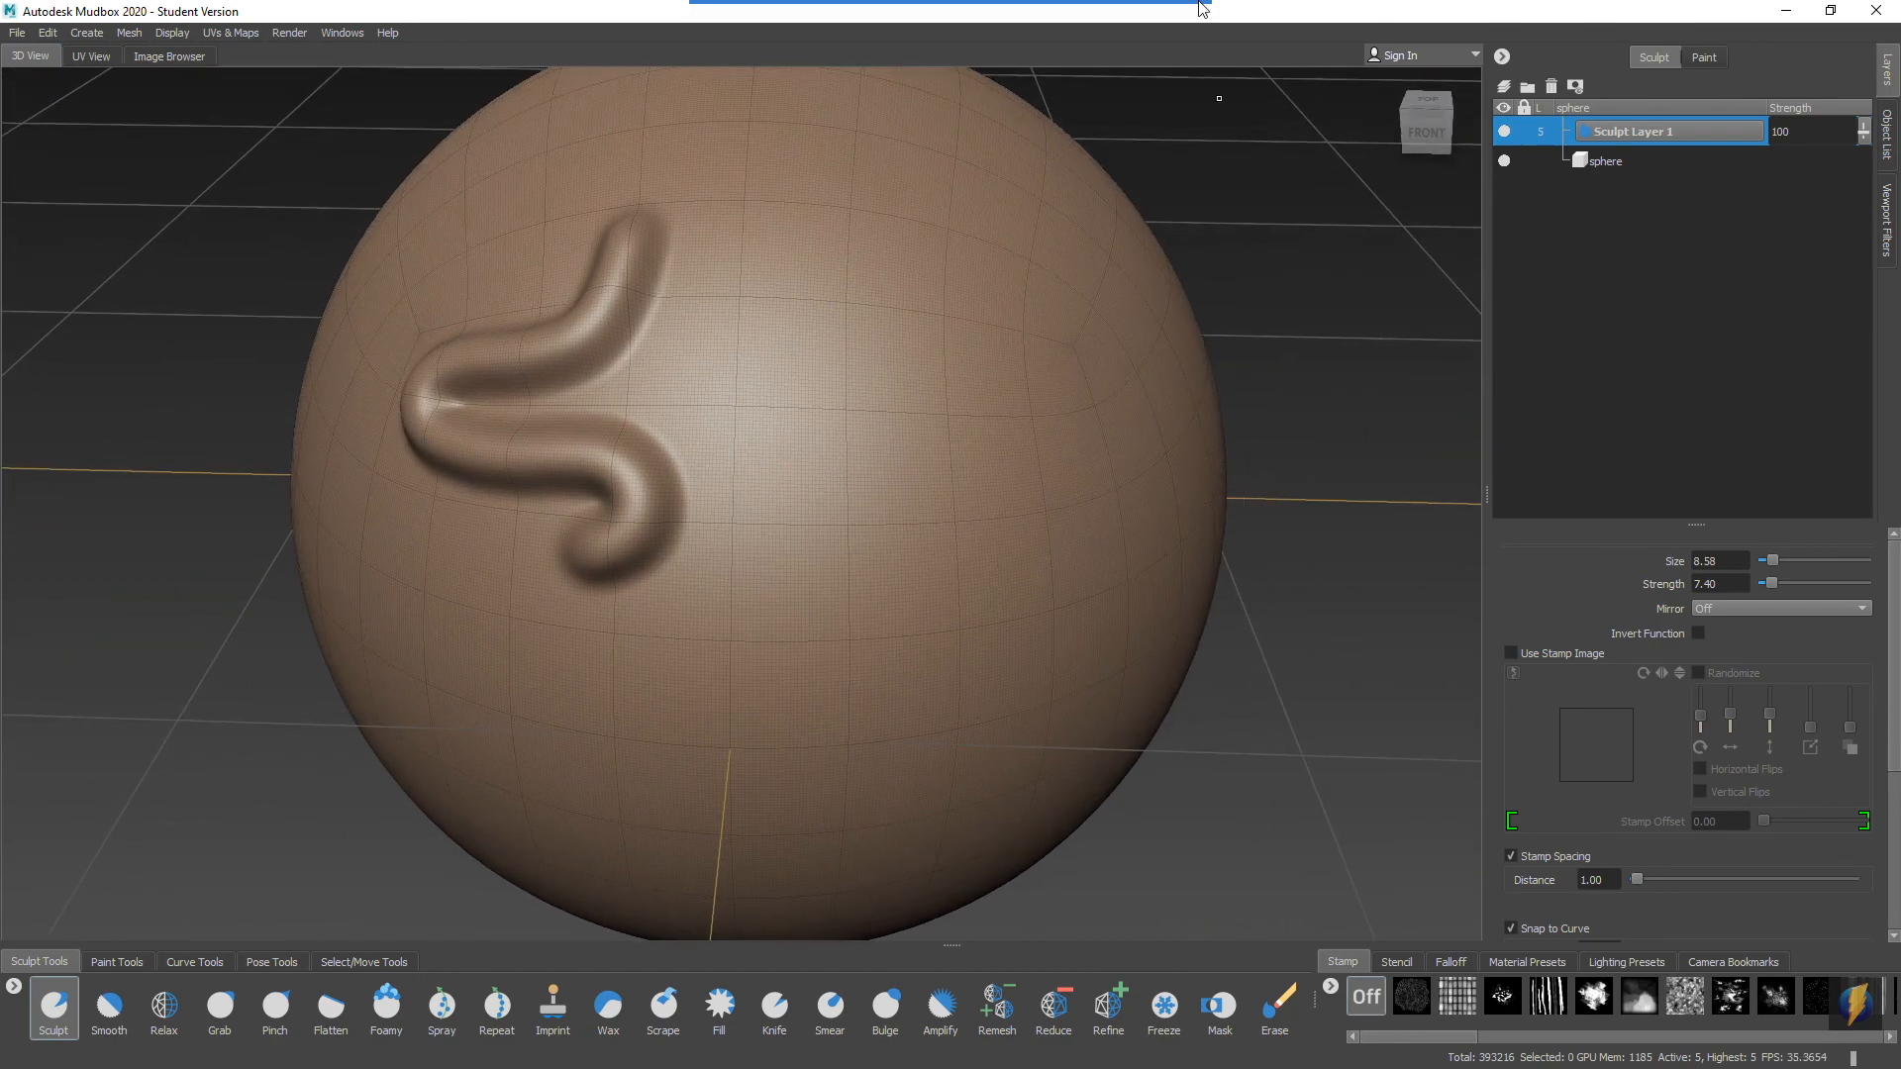
Step: Enable Invert Function and carve a grooved winding stroke beside the raised one
mouse_move(1183, 4)
left_click(1031, 51)
left_click_drag(1210, 410, 1569, 593)
left_click(1699, 634)
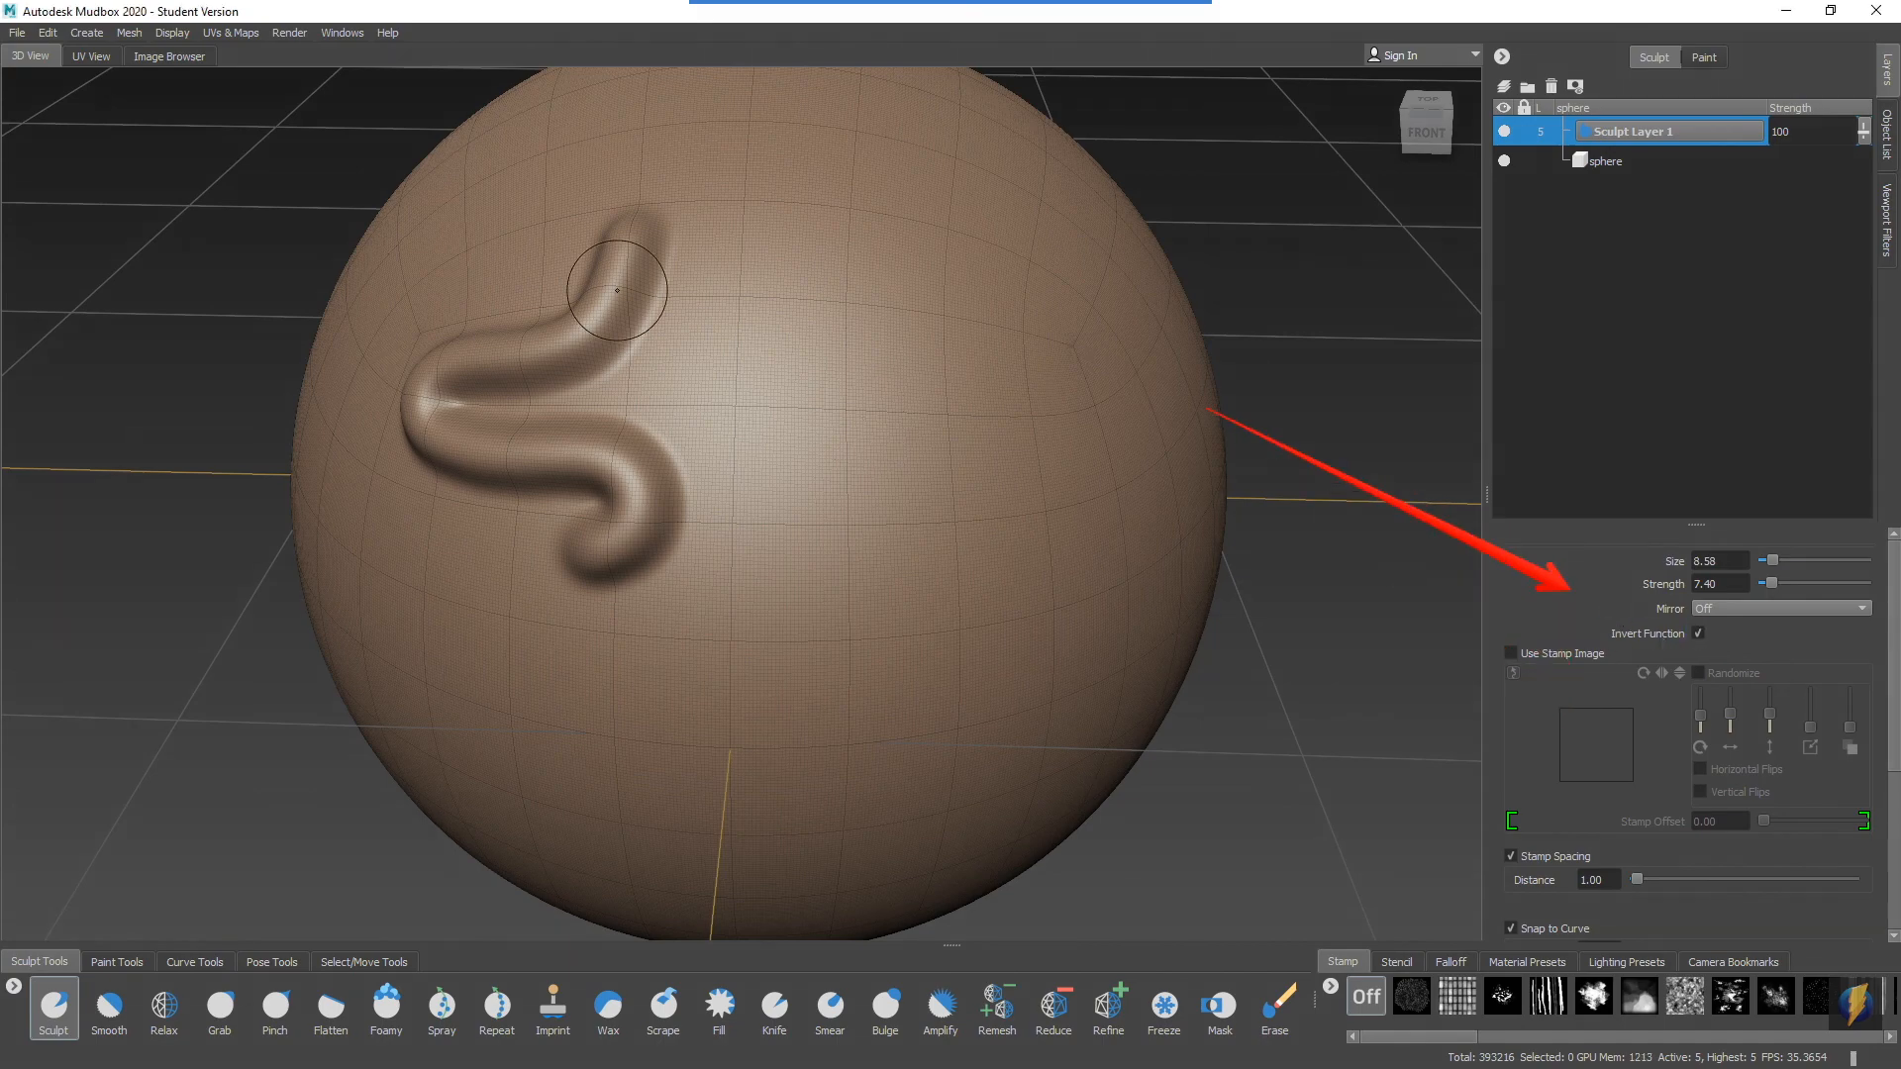
mouse_move(731, 190)
left_mouse_down()
mouse_move(733, 281)
mouse_move(683, 369)
mouse_move(733, 514)
mouse_move(555, 488)
mouse_move(811, 504)
left_mouse_up()
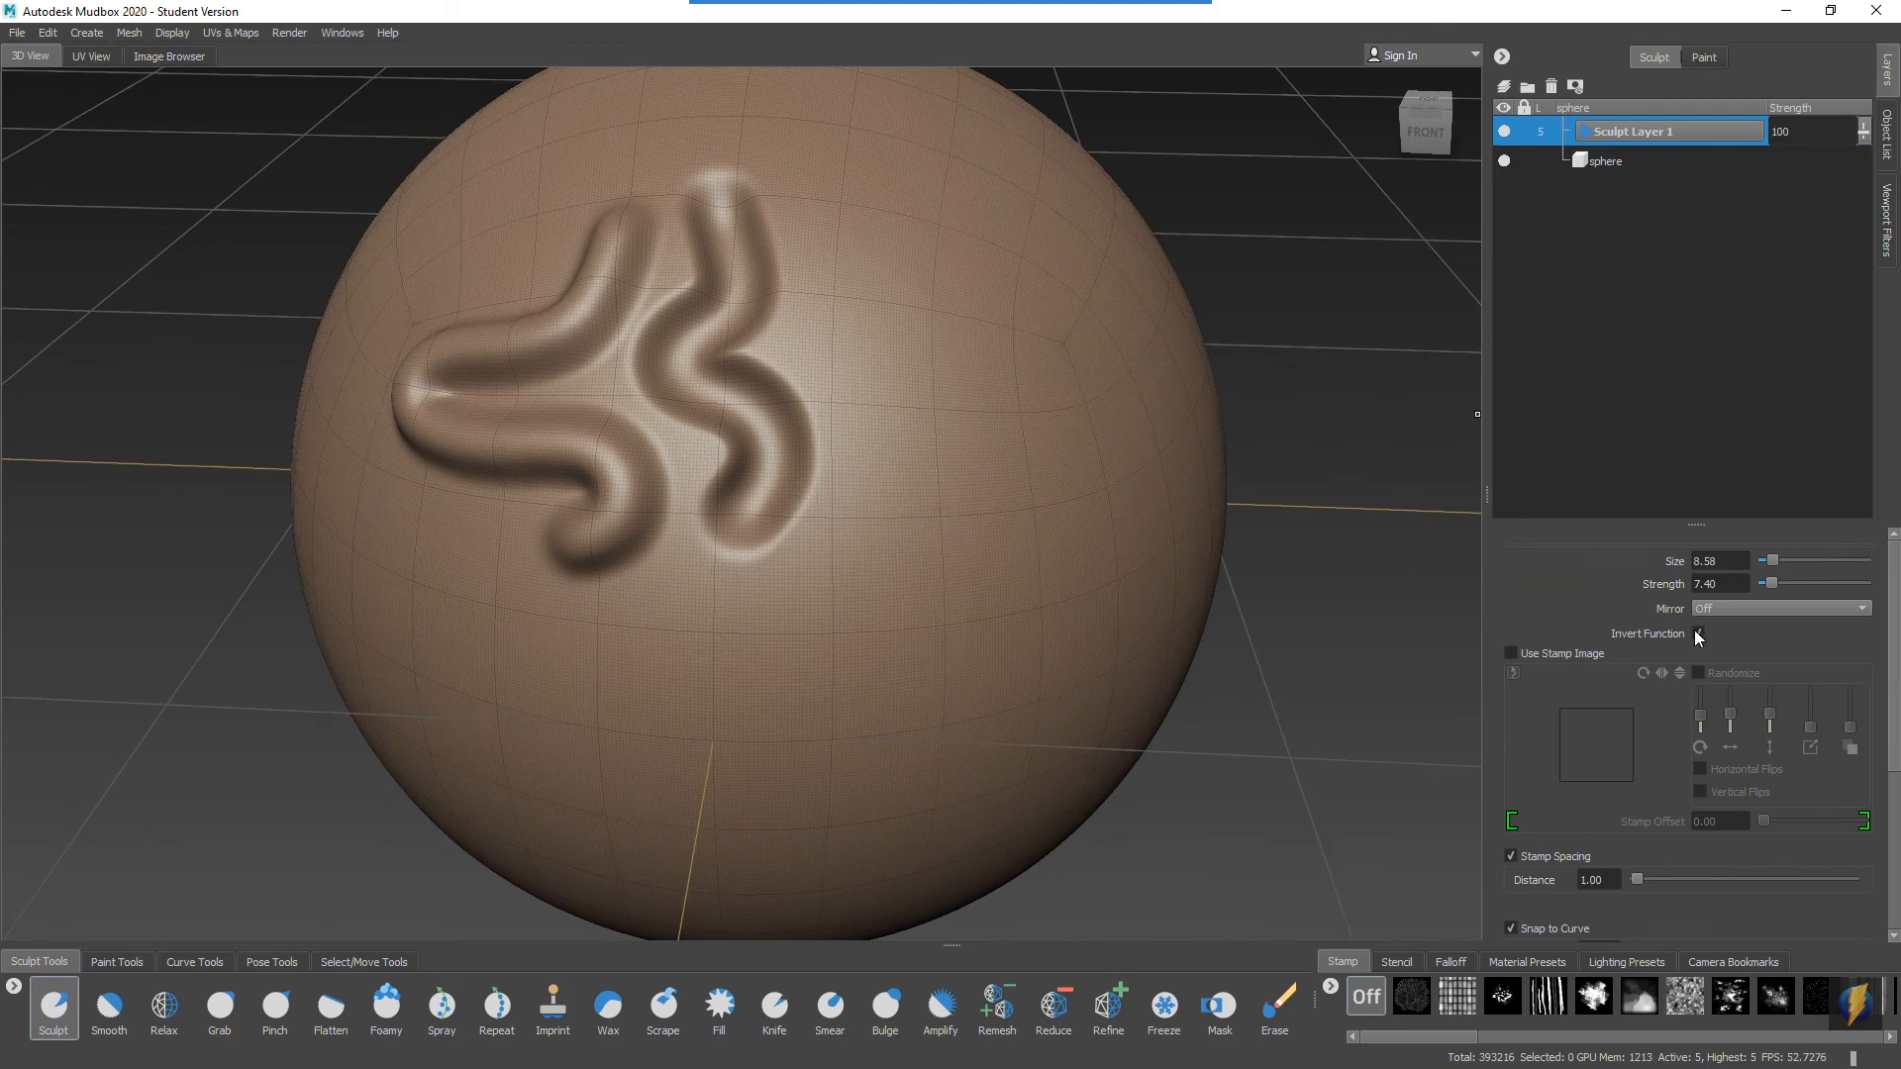
Step: Disable Invert Function, sculpt a raised winding stroke beside the groove, and carve another grooved stroke next to it
left_click_drag(974, 407, 1023, 399, "alt")
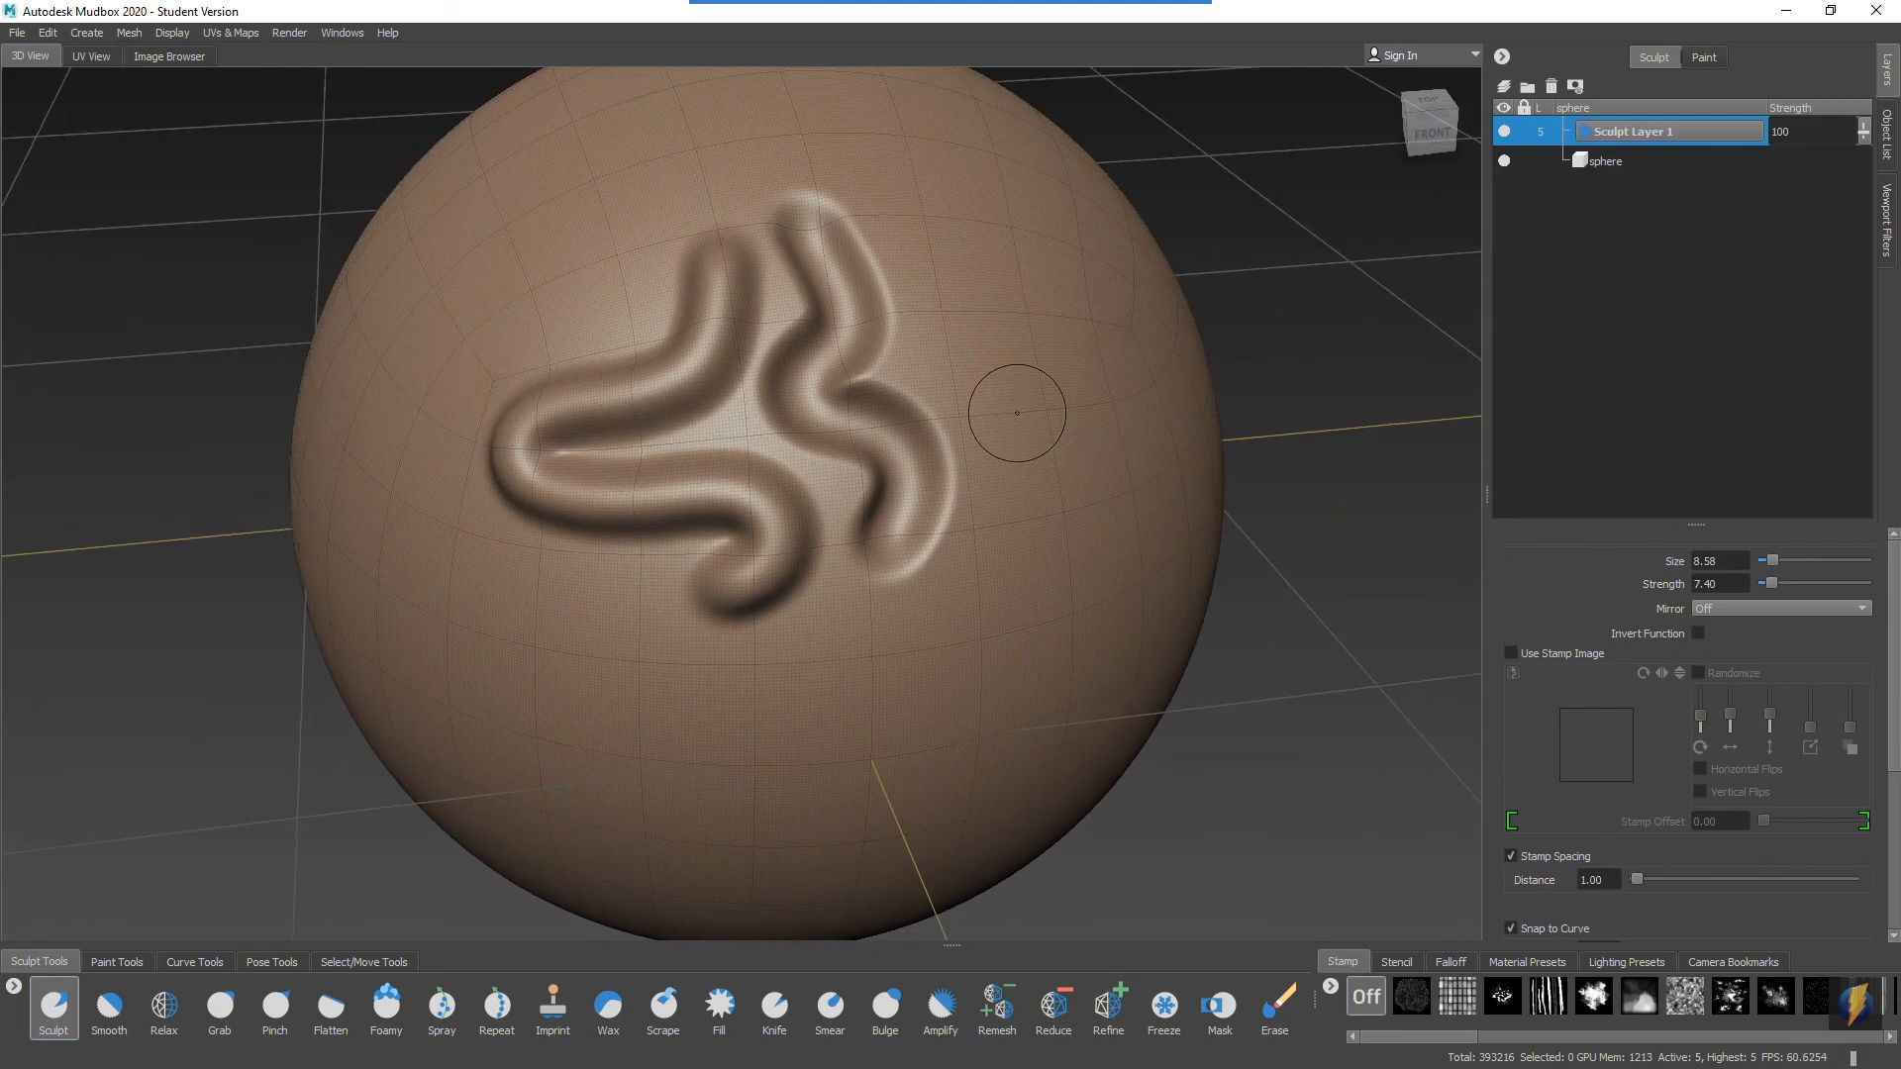
left_click_drag(925, 318, 772, 317, "alt")
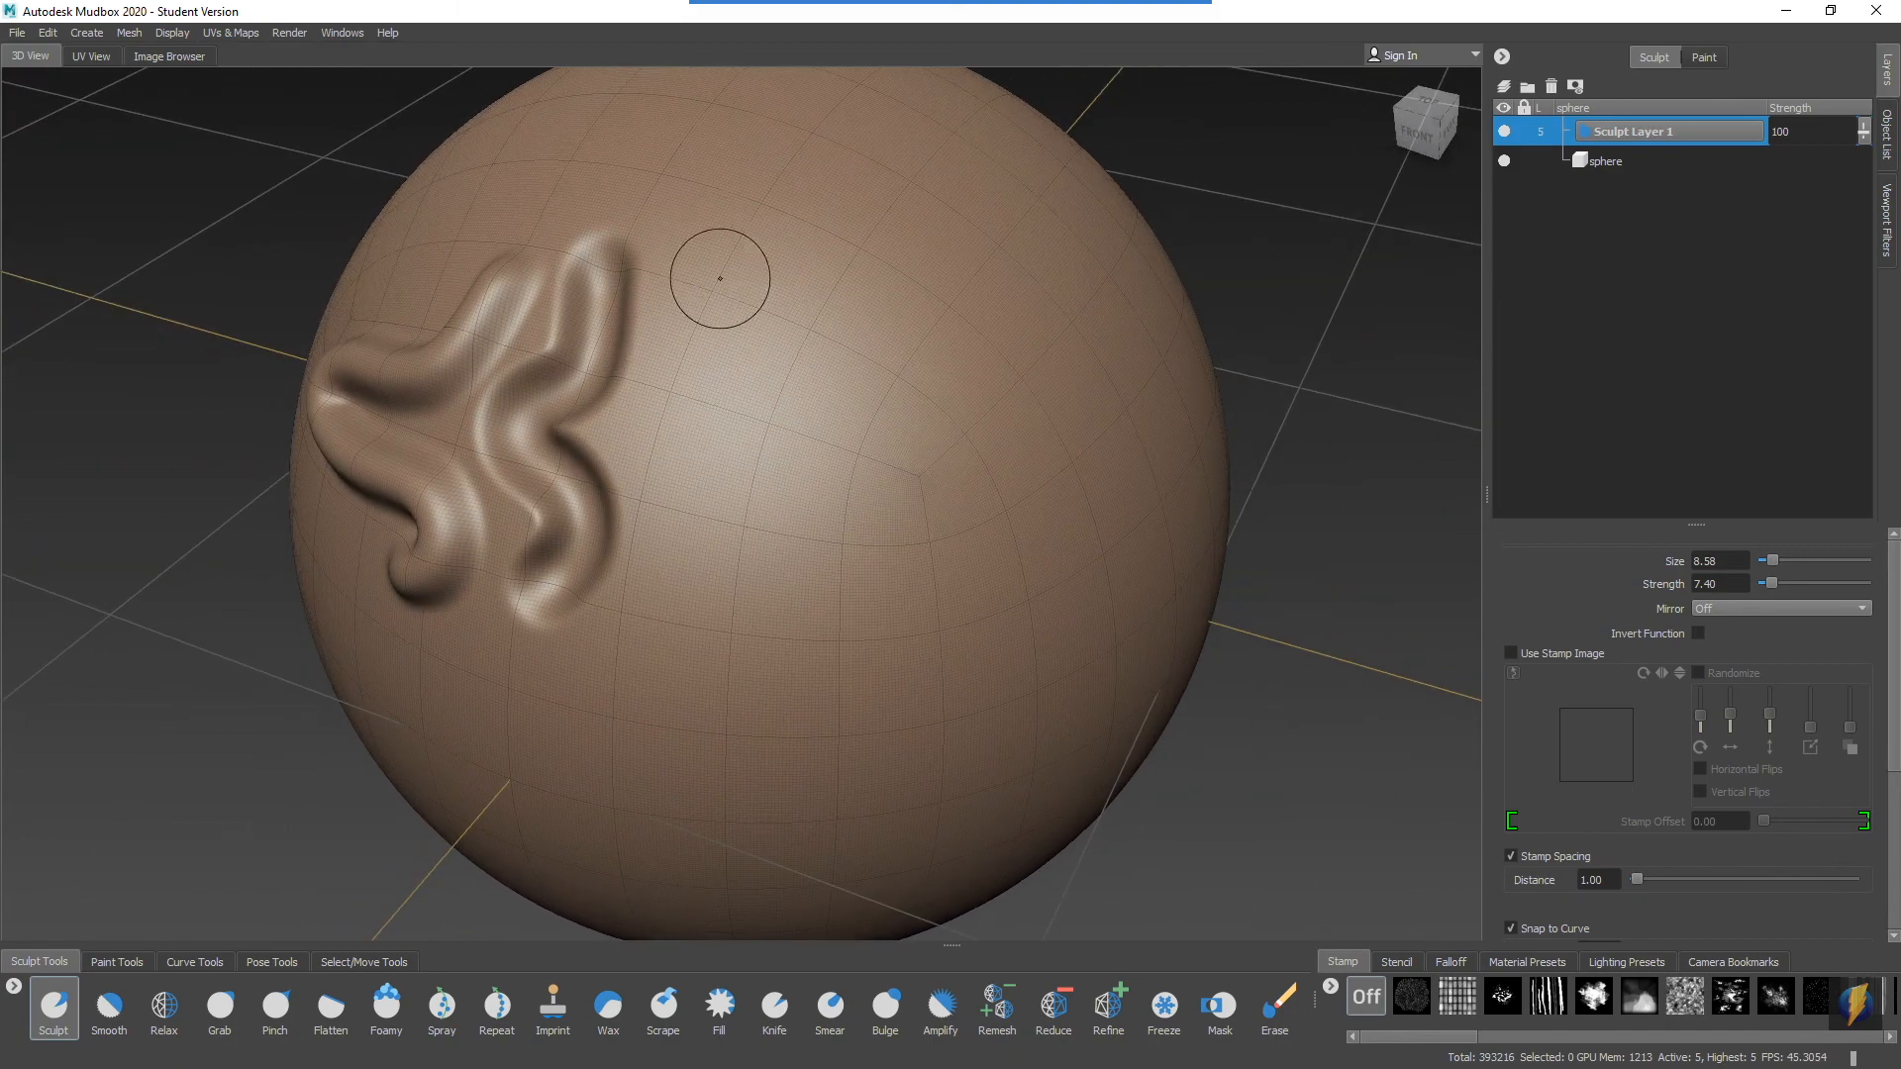
mouse_move(569, 174)
left_mouse_down()
mouse_move(603, 157)
mouse_move(692, 195)
mouse_move(671, 350)
mouse_move(704, 424)
mouse_move(664, 456)
left_mouse_up()
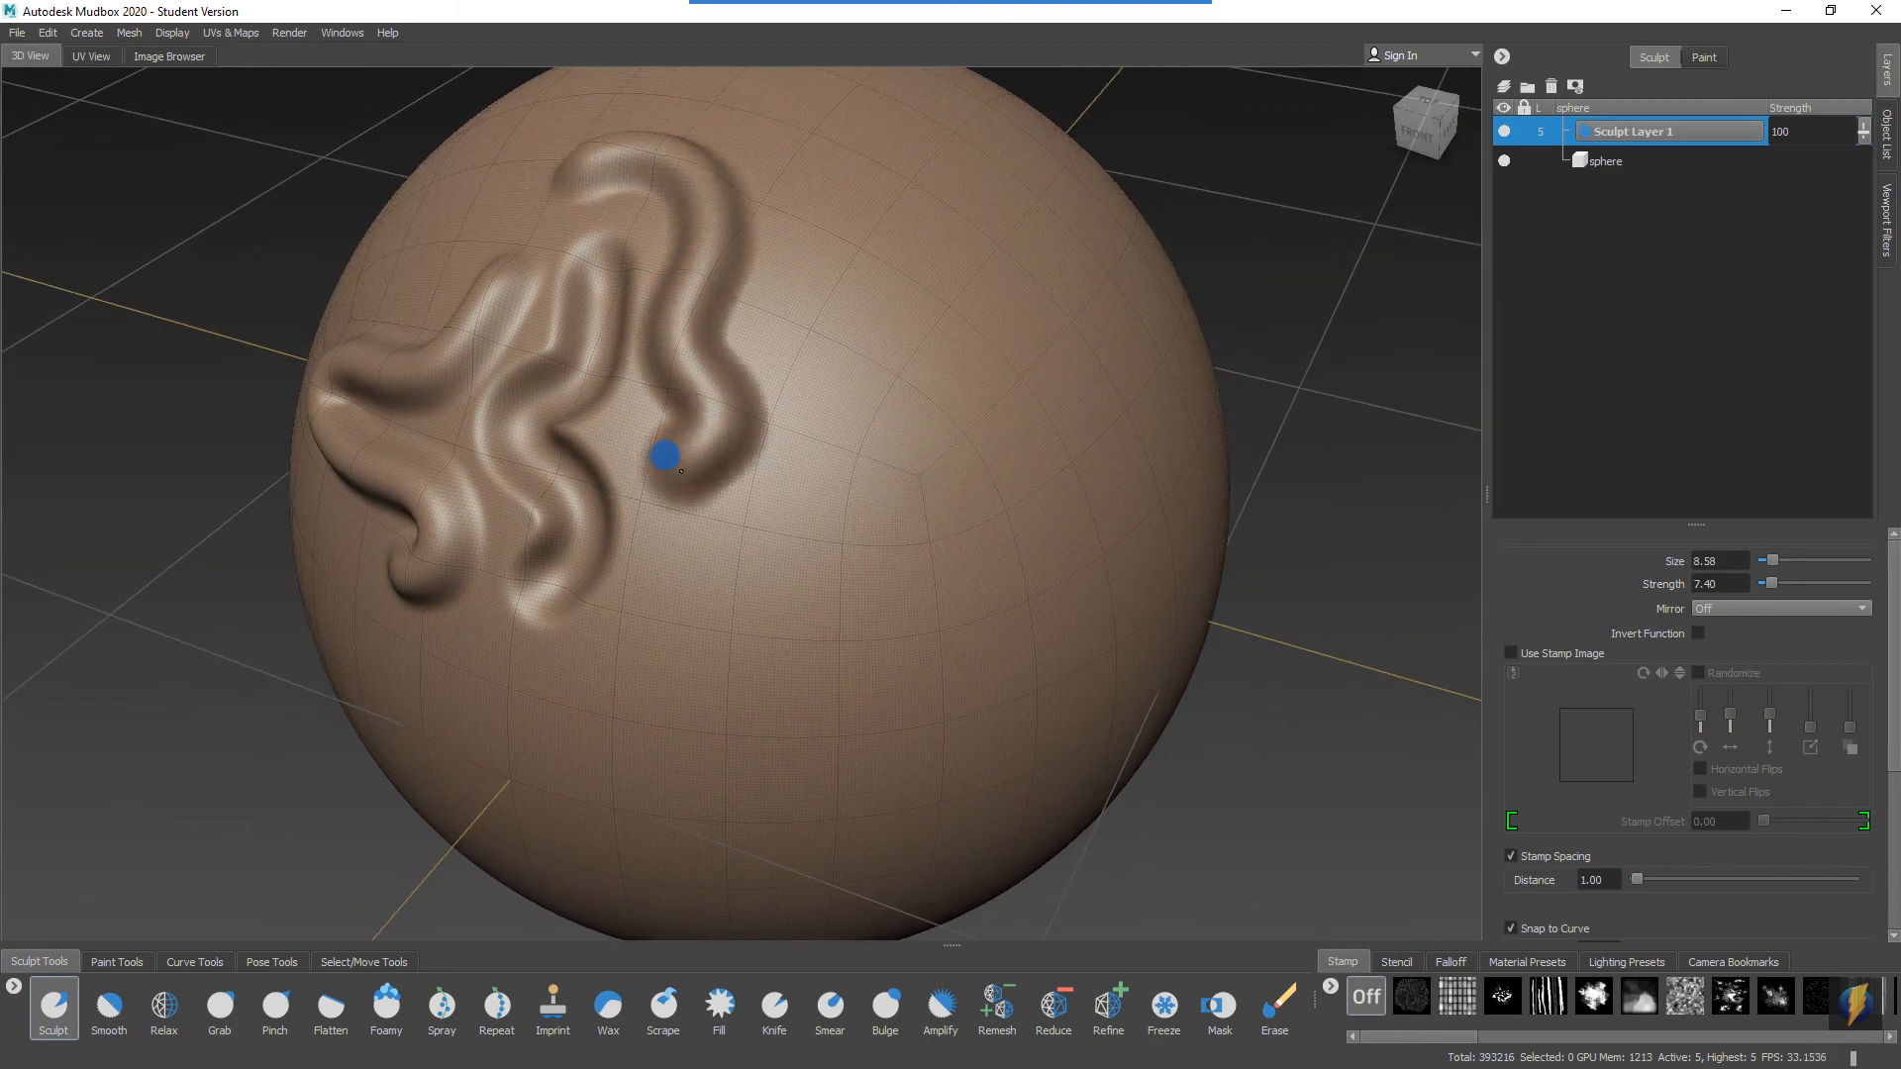
mouse_move(755, 501)
left_mouse_down("alt")
mouse_move(960, 475)
mouse_move(763, 518)
left_mouse_up("alt")
mouse_move(898, 246)
left_mouse_down()
mouse_move(904, 347)
mouse_move(985, 441)
mouse_move(895, 582)
mouse_move(947, 611)
mouse_move(937, 593)
mouse_move(973, 561)
left_mouse_up()
right_click_drag(857, 561, 827, 542, "alt")
mouse_move(827, 543)
left_mouse_down("alt")
mouse_move(743, 477)
mouse_move(746, 513)
mouse_move(667, 505)
mouse_move(734, 438)
mouse_move(782, 426)
left_mouse_up("alt")
left_click_drag(1096, 484, 1616, 465, "alt")
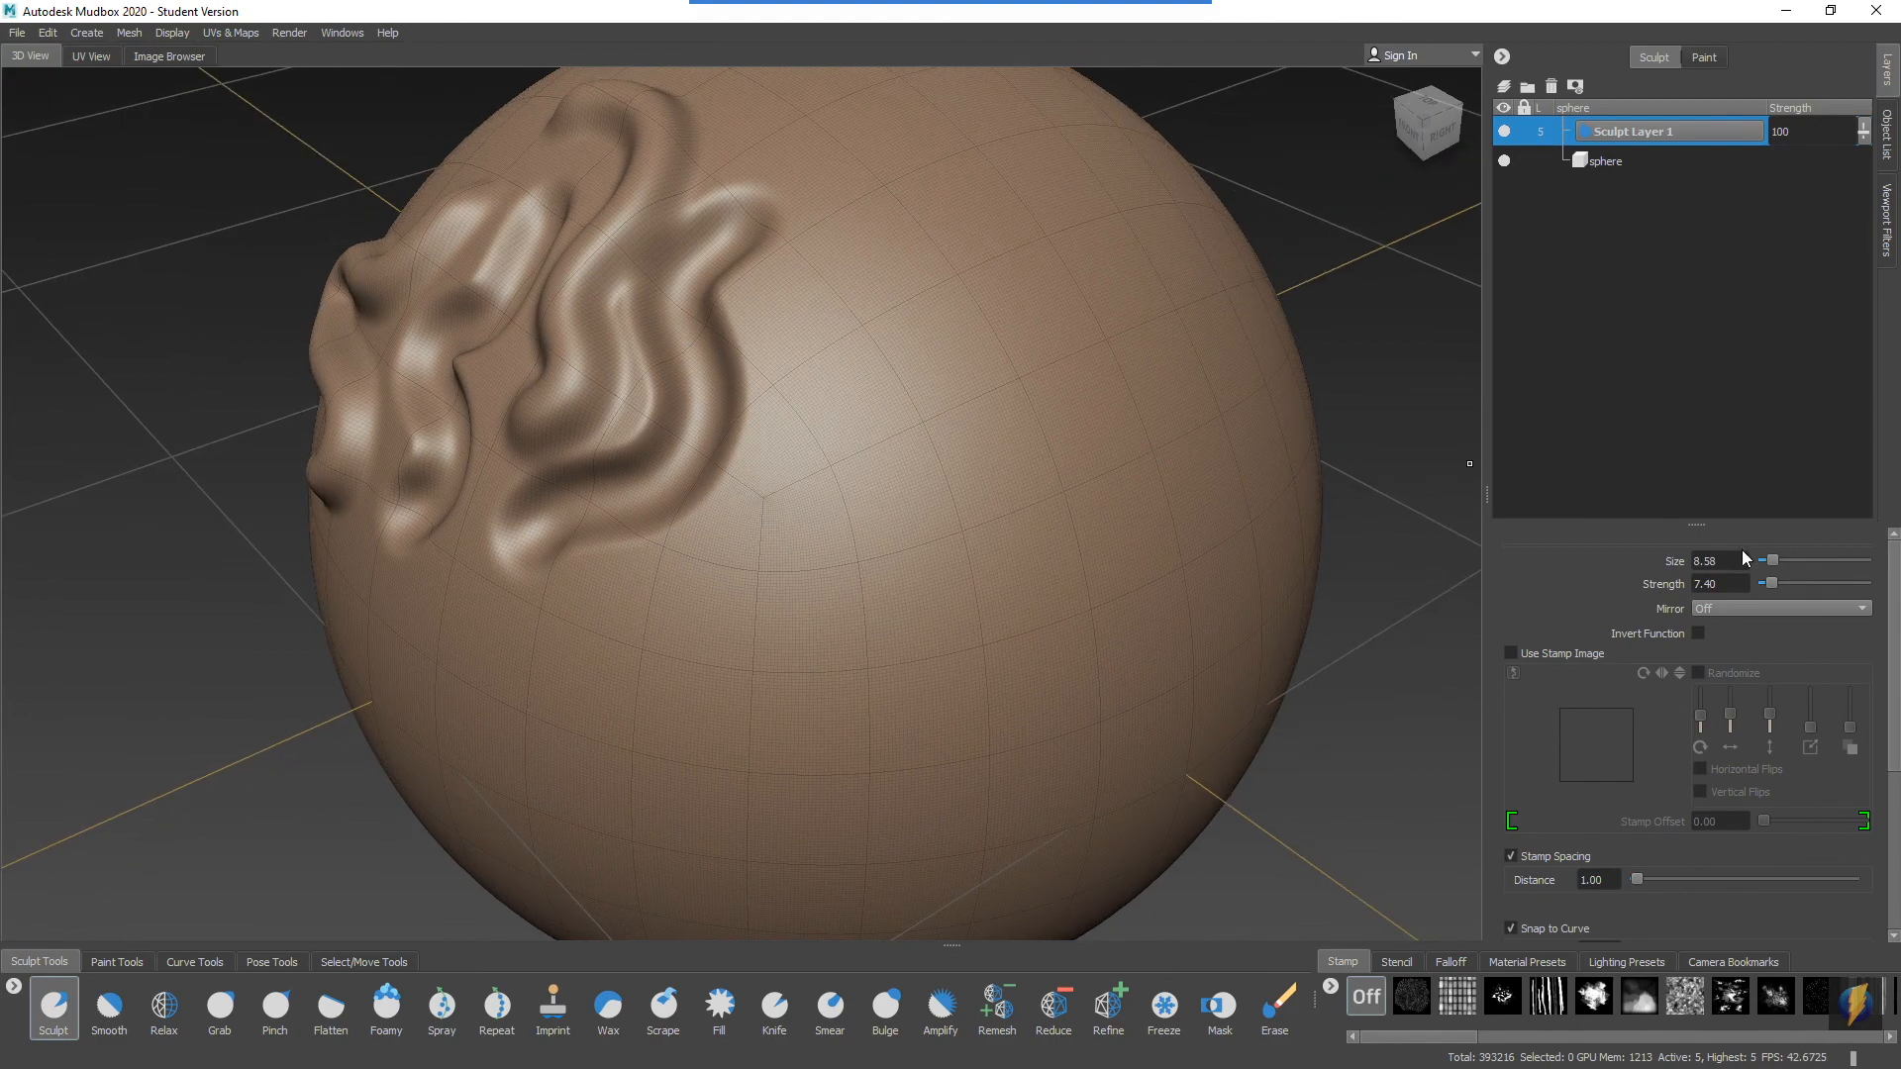
Step: Set the brush size to 20.40 and sculpt a wide raised stroke below the existing strokes
left_click(1022, 36)
mouse_move(919, 364)
left_mouse_down()
mouse_move(1327, 430)
mouse_move(1618, 543)
left_mouse_up()
left_click(1772, 562)
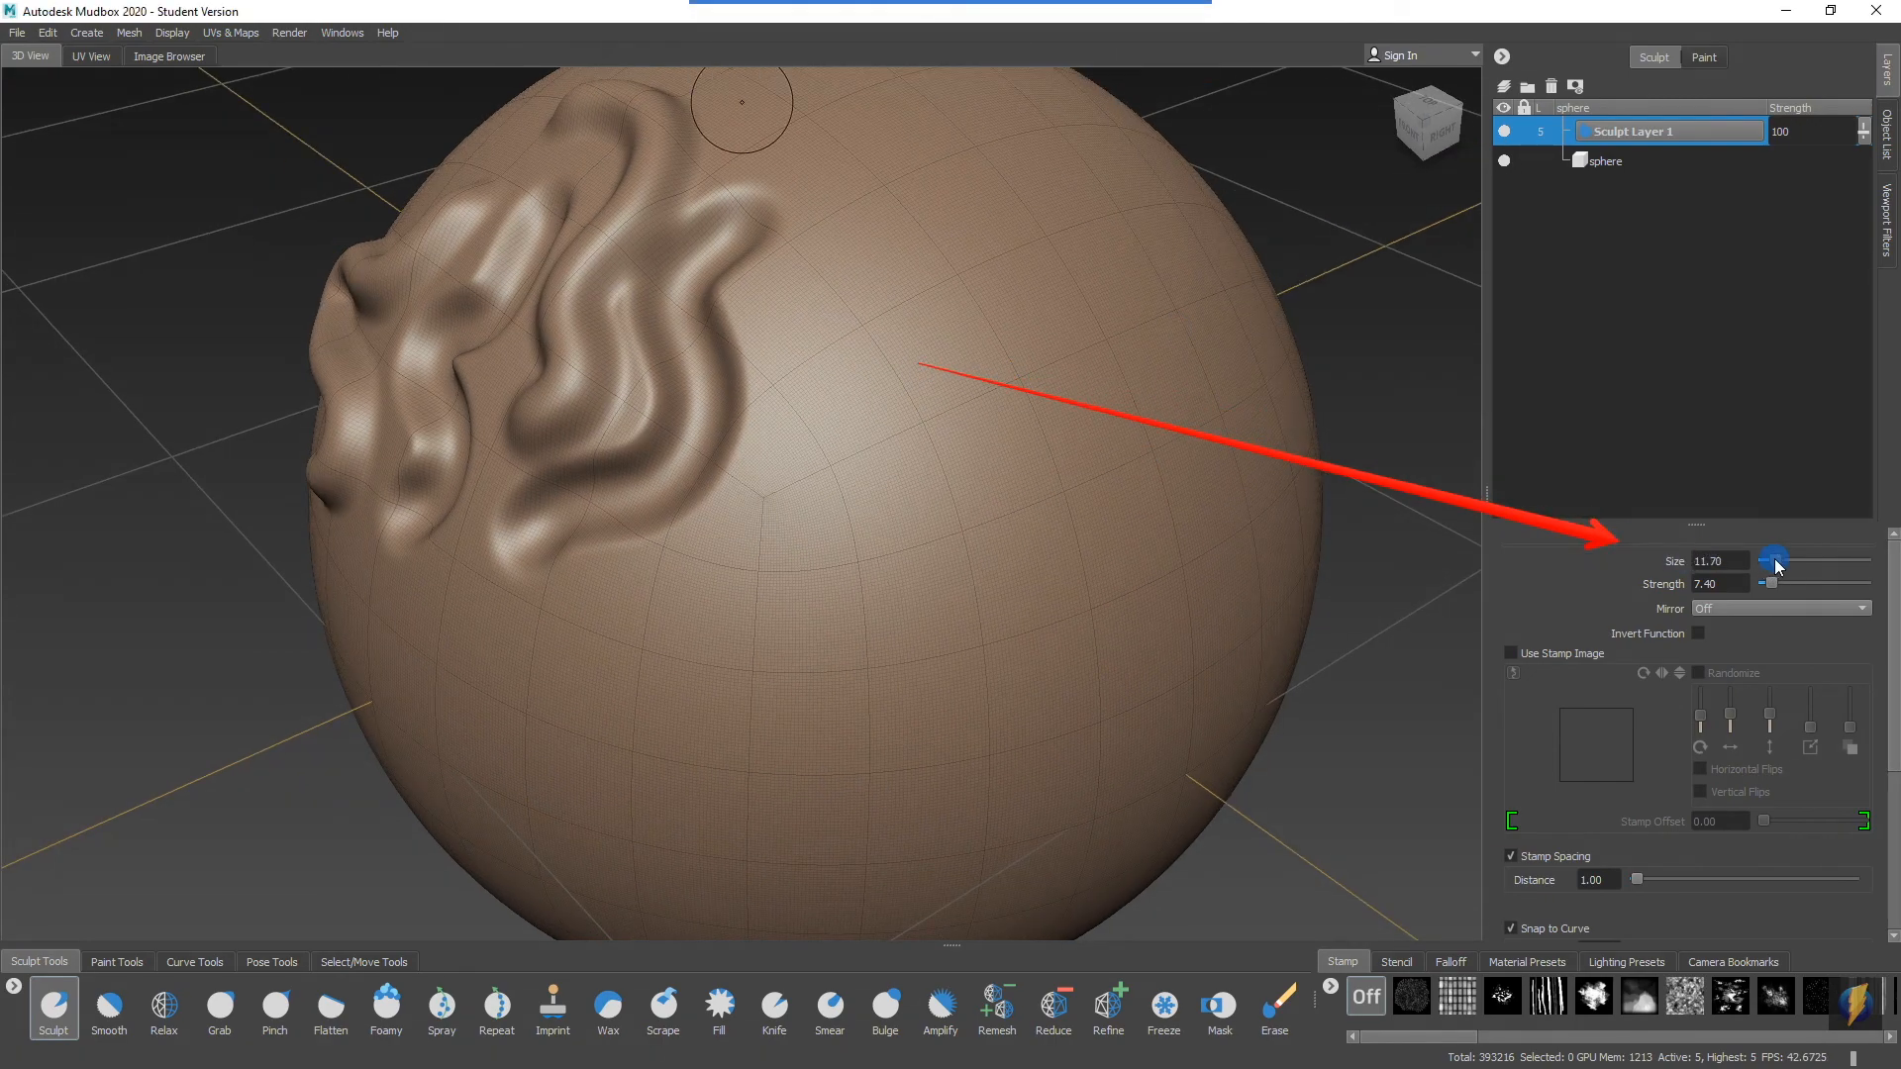
left_click_drag(1797, 564, 1800, 564)
left_click_drag(785, 387, 751, 336, "alt")
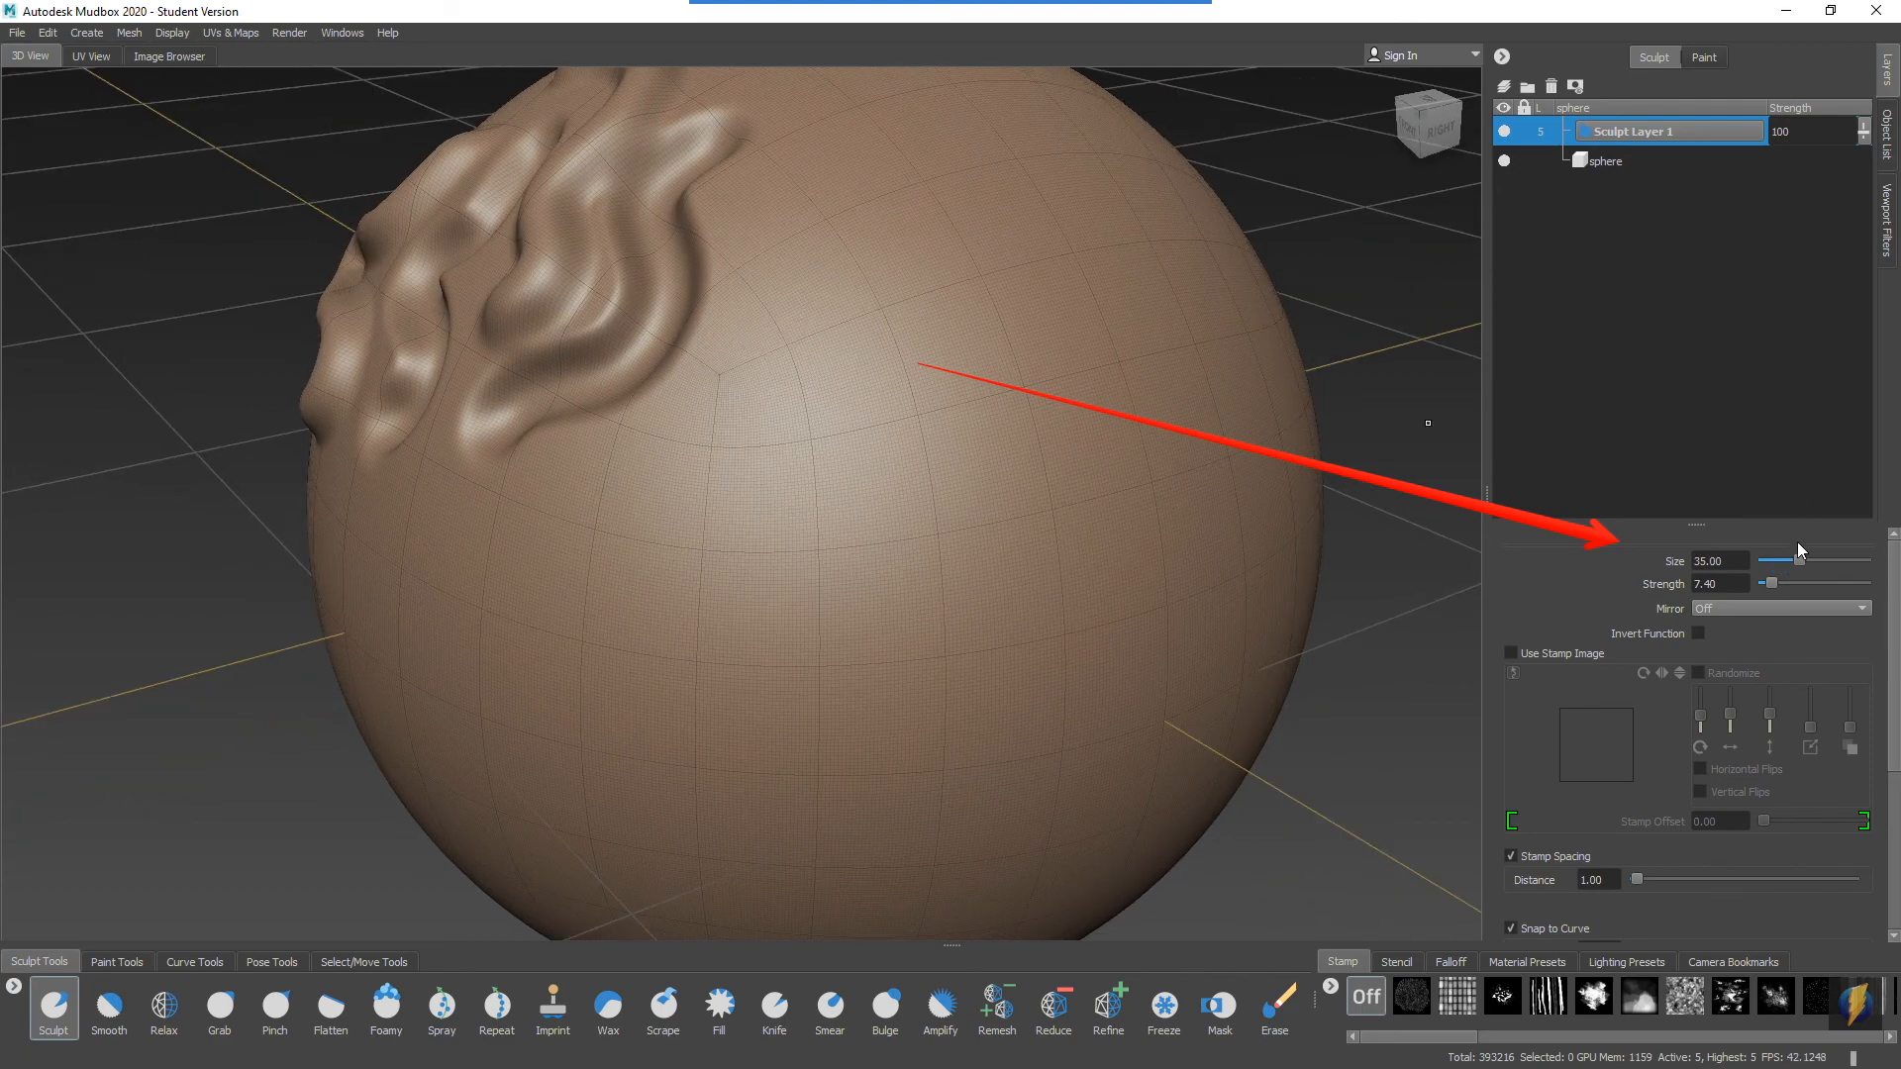
left_click_drag(1790, 558, 1784, 560)
middle_click_drag(840, 614, 908, 429, "alt")
mouse_move(878, 330)
left_mouse_down()
mouse_move(832, 395)
mouse_move(524, 504)
mouse_move(530, 525)
left_mouse_up()
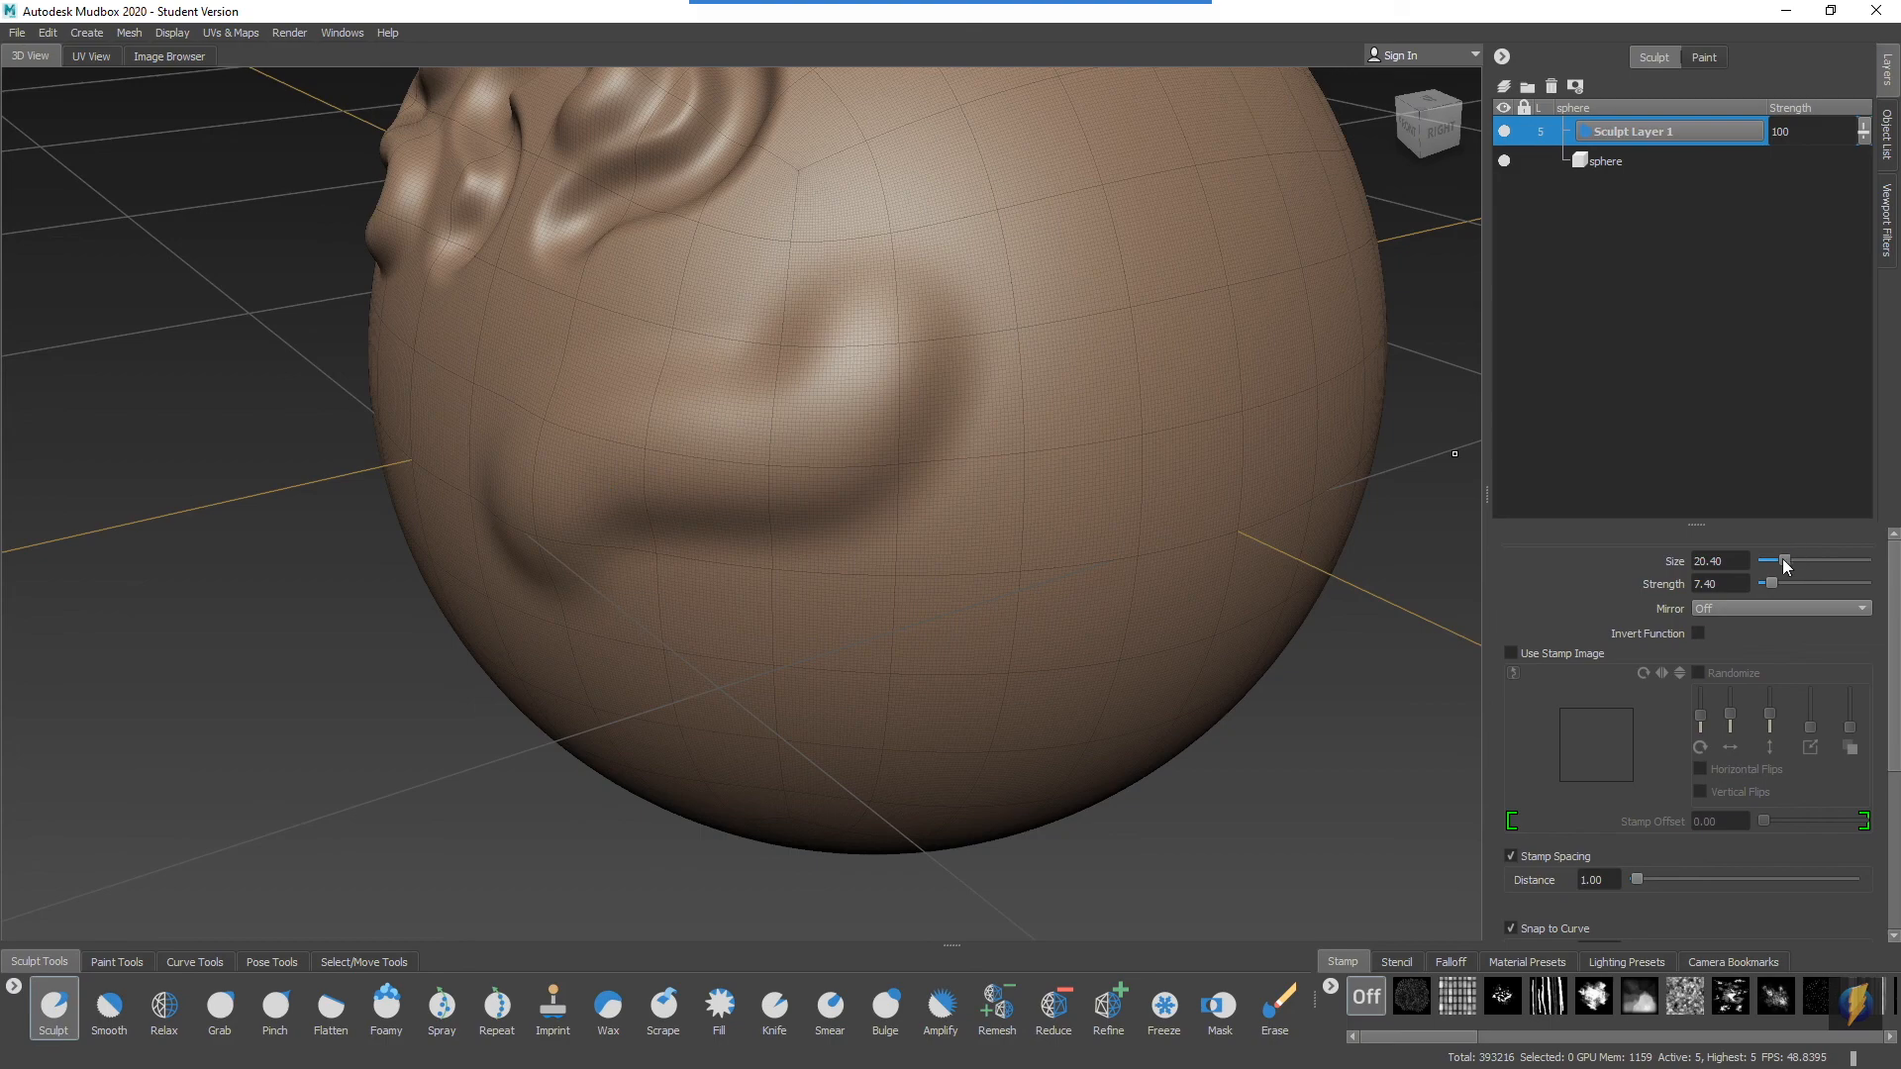
Step: Sculpt a thin zigzag stroke at brush size 2.90 and a wider winding stroke at size 8.25 beside it
left_click_drag(1027, 323, 912, 348, "alt")
mouse_move(846, 208)
left_mouse_down()
mouse_move(894, 306)
mouse_move(832, 492)
mouse_move(1006, 390)
mouse_move(937, 310)
mouse_move(869, 406)
mouse_move(921, 323)
mouse_move(831, 332)
mouse_move(821, 370)
left_mouse_up()
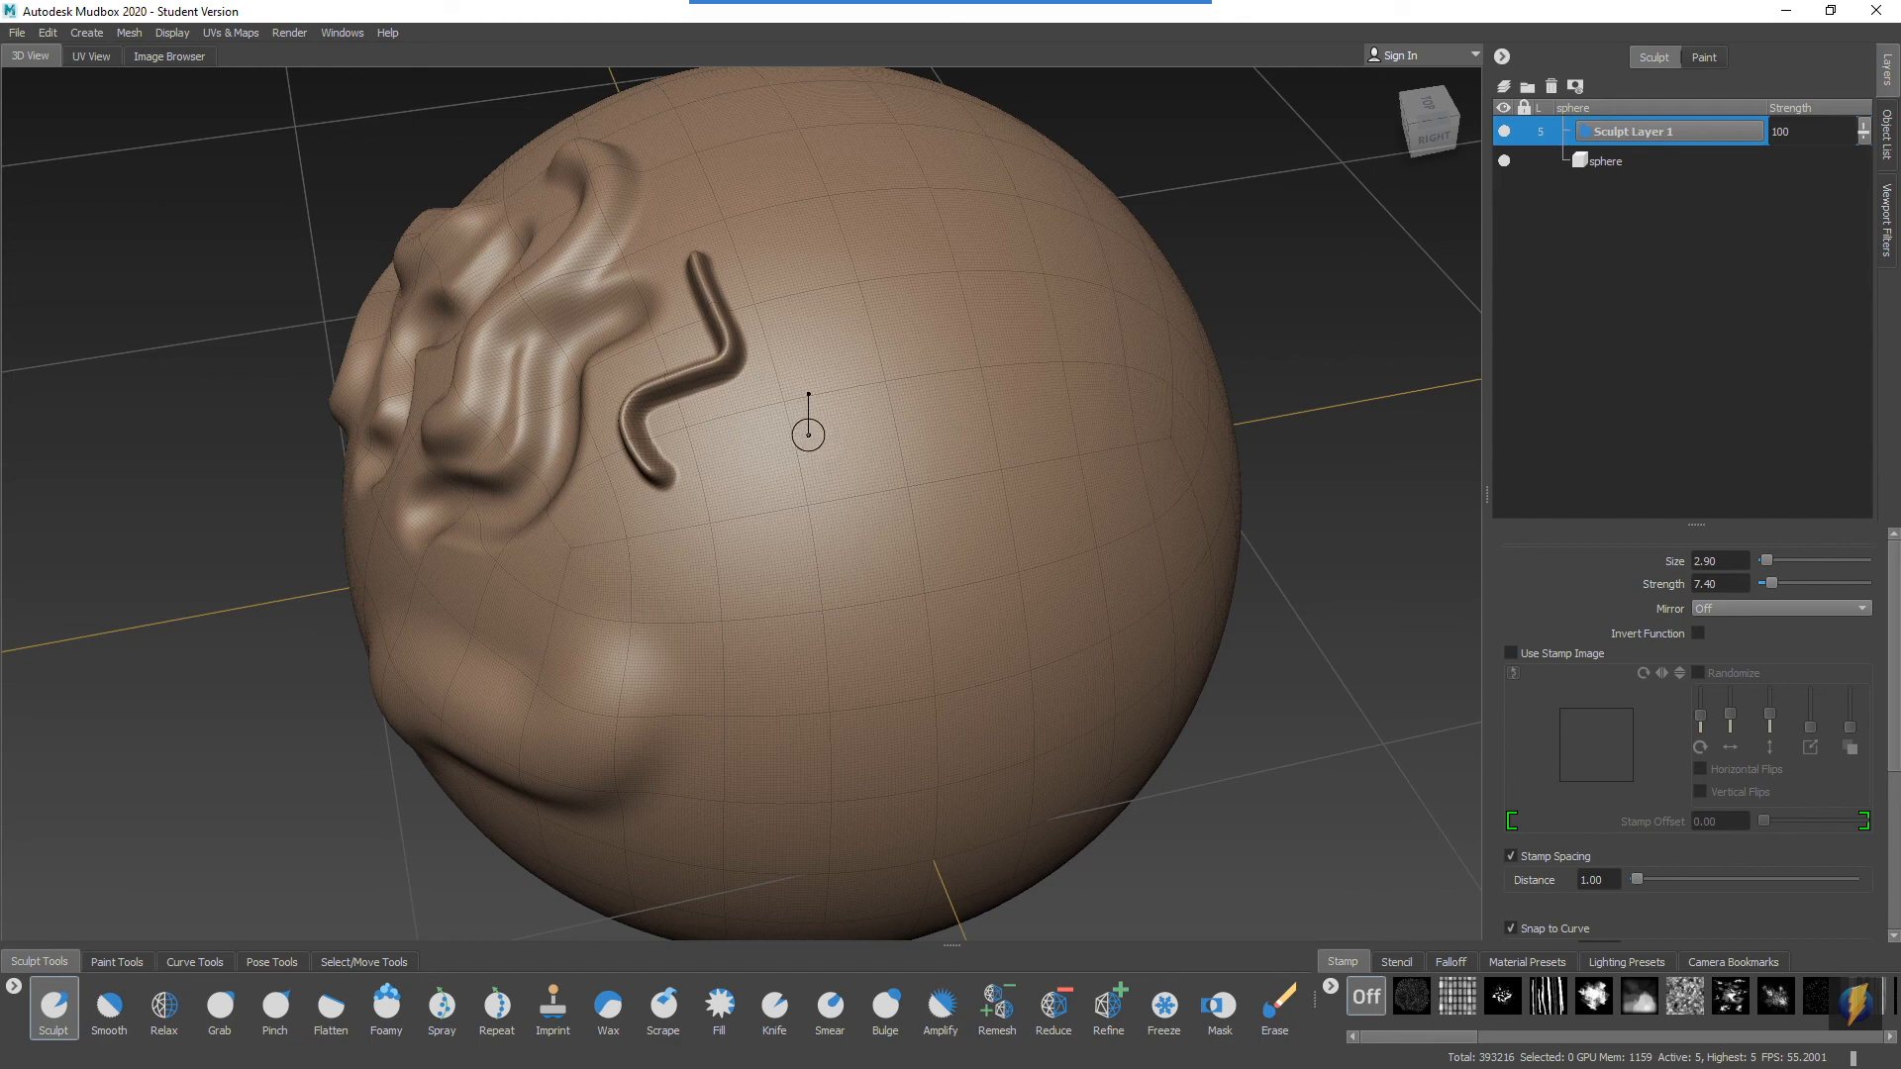
mouse_move(793, 434)
left_mouse_down()
mouse_move(976, 429)
mouse_move(843, 450)
left_mouse_up()
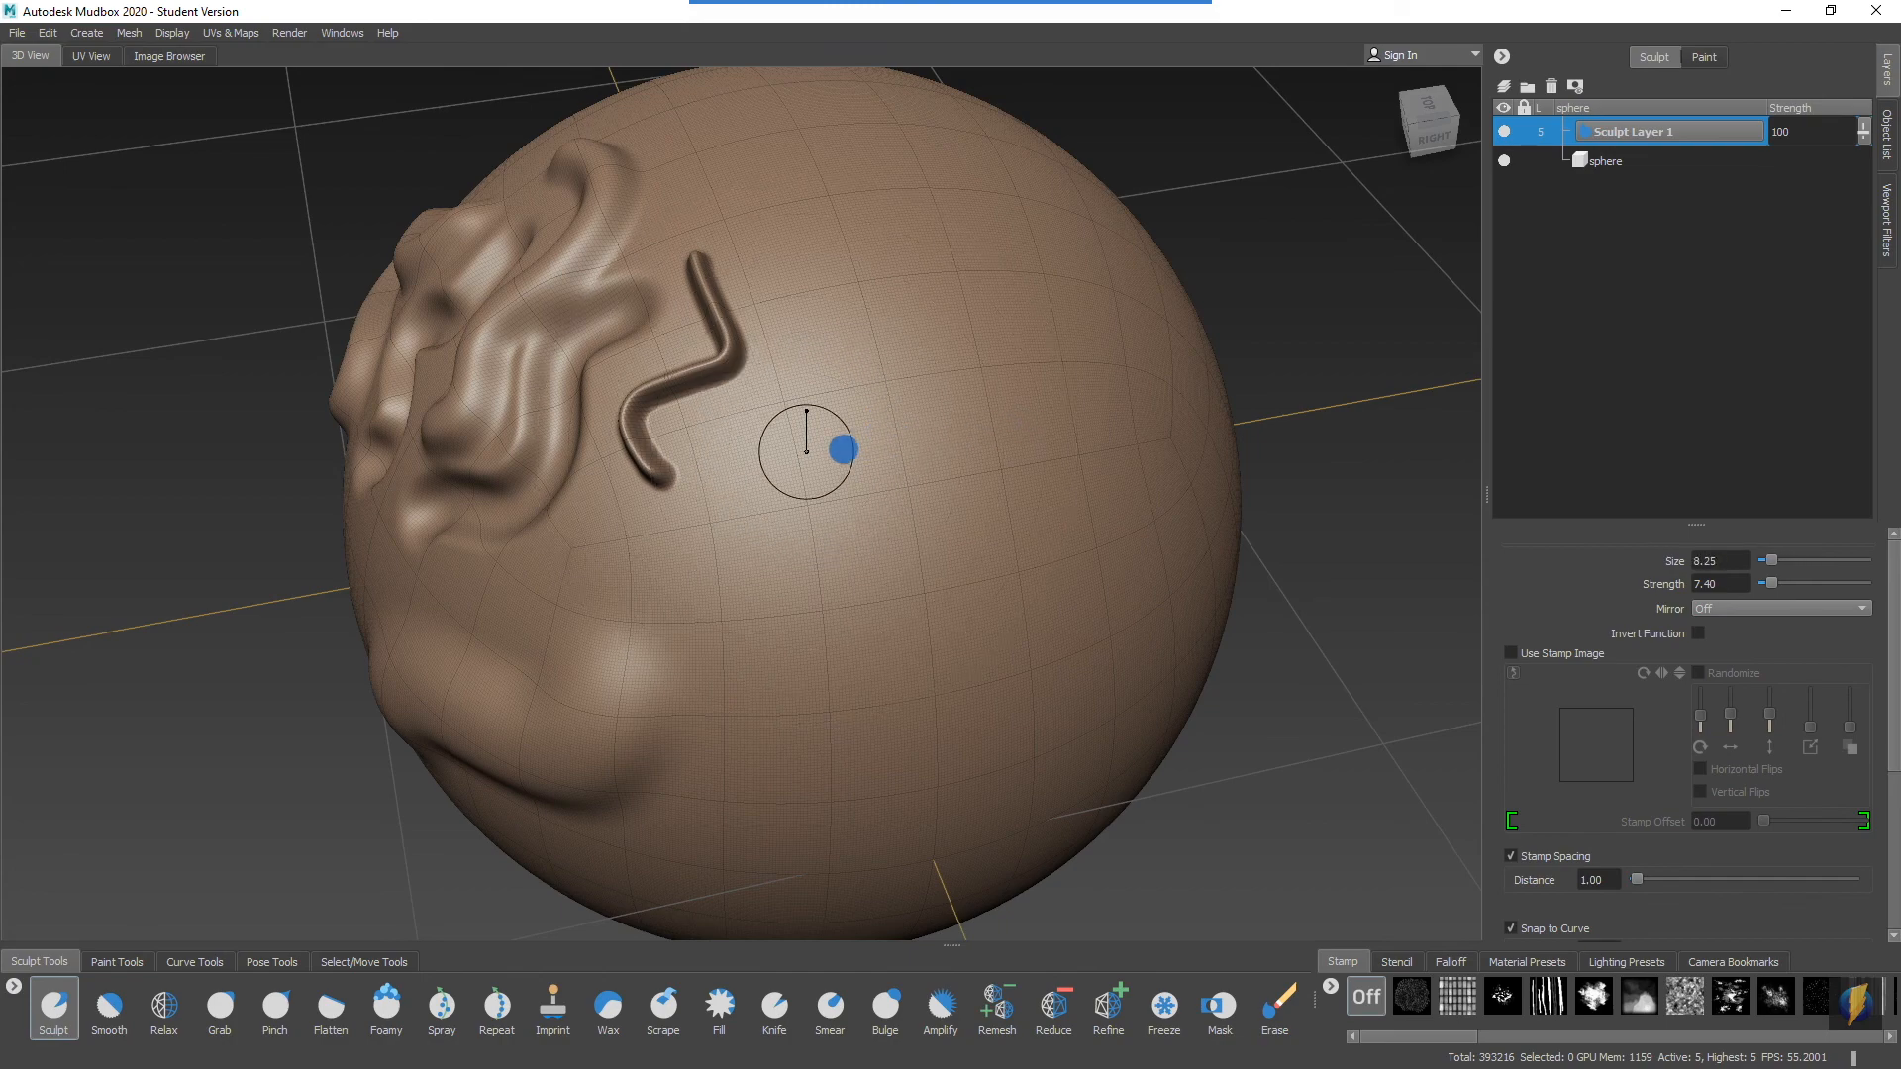
mouse_move(798, 317)
left_mouse_down()
mouse_move(806, 356)
mouse_move(721, 489)
mouse_move(749, 552)
left_mouse_up()
left_click_drag(874, 544, 802, 526, "alt")
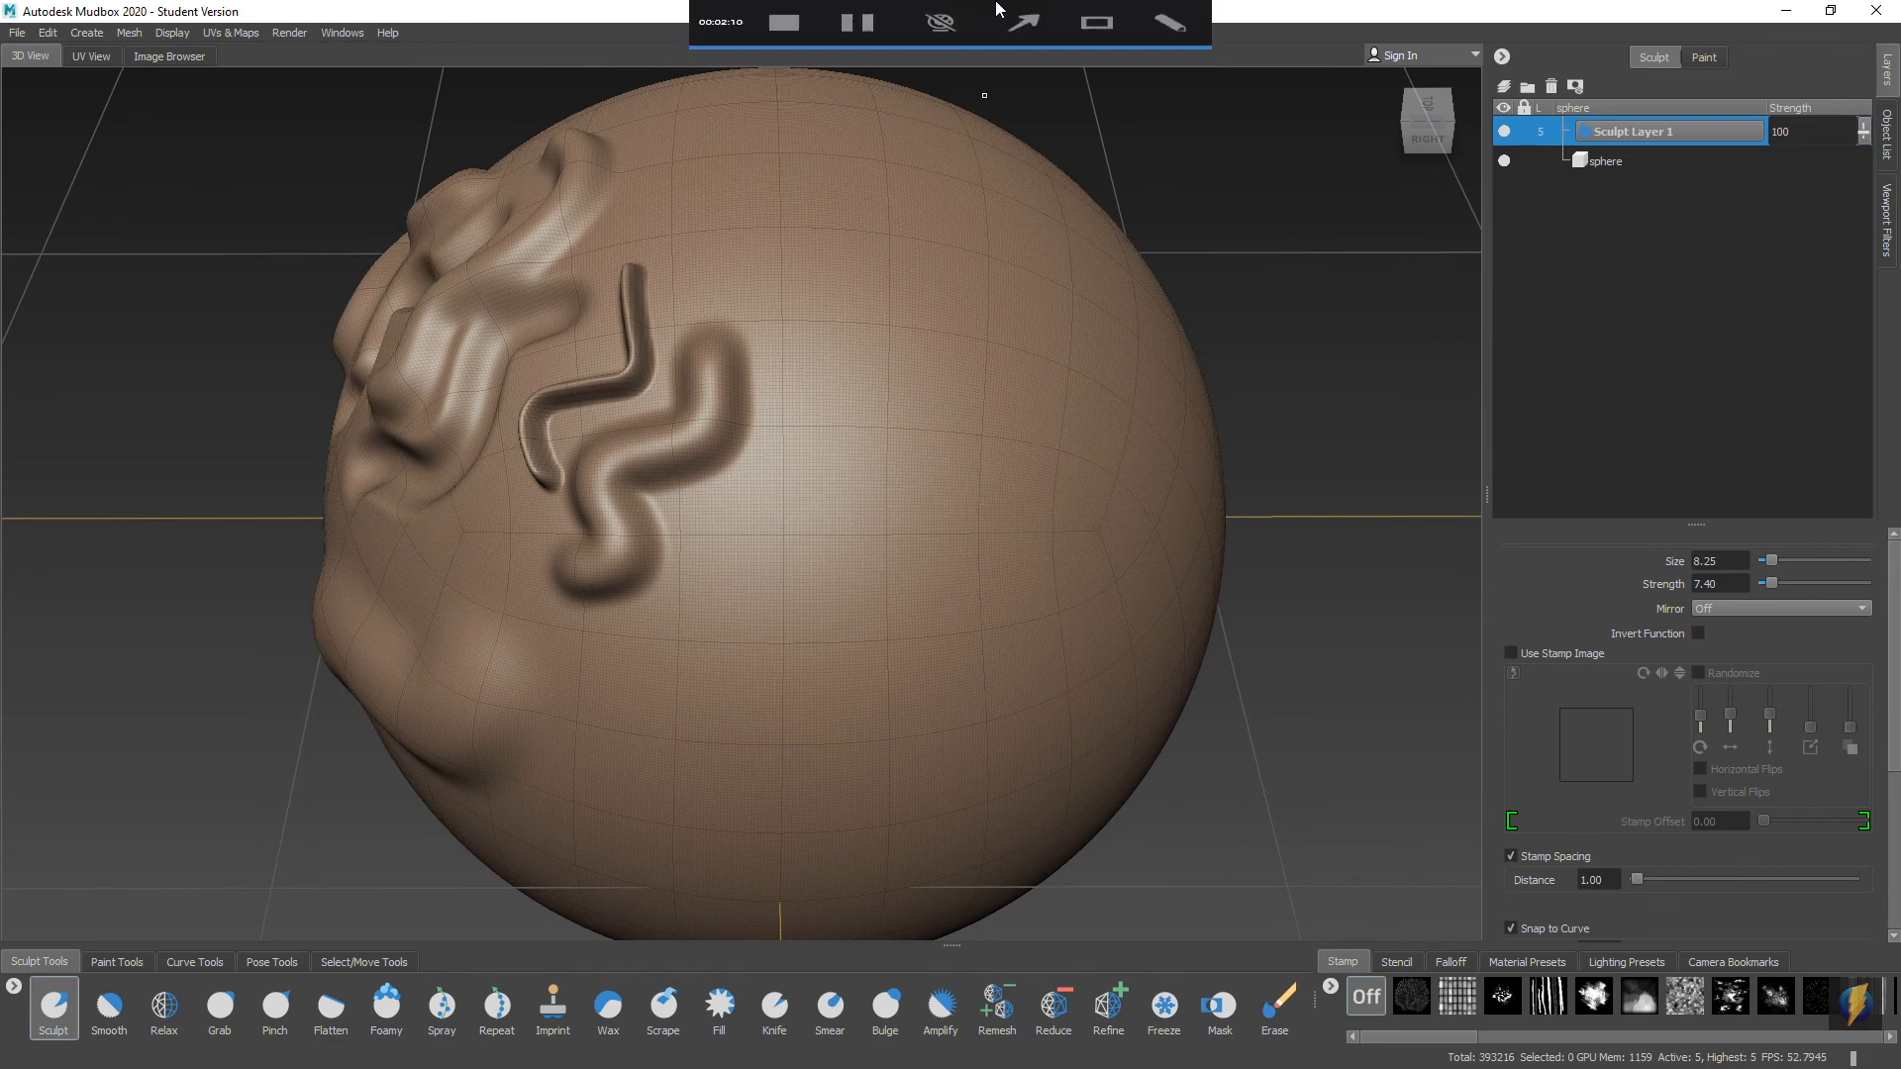
Step: Sculpt a faint winding stroke at strength 1.90 and a tall, strongly raised stroke at strength 37.90 beside it
left_click(1026, 24)
mouse_move(1186, 324)
left_mouse_down()
mouse_move(1595, 584)
mouse_move(1639, 584)
left_mouse_up()
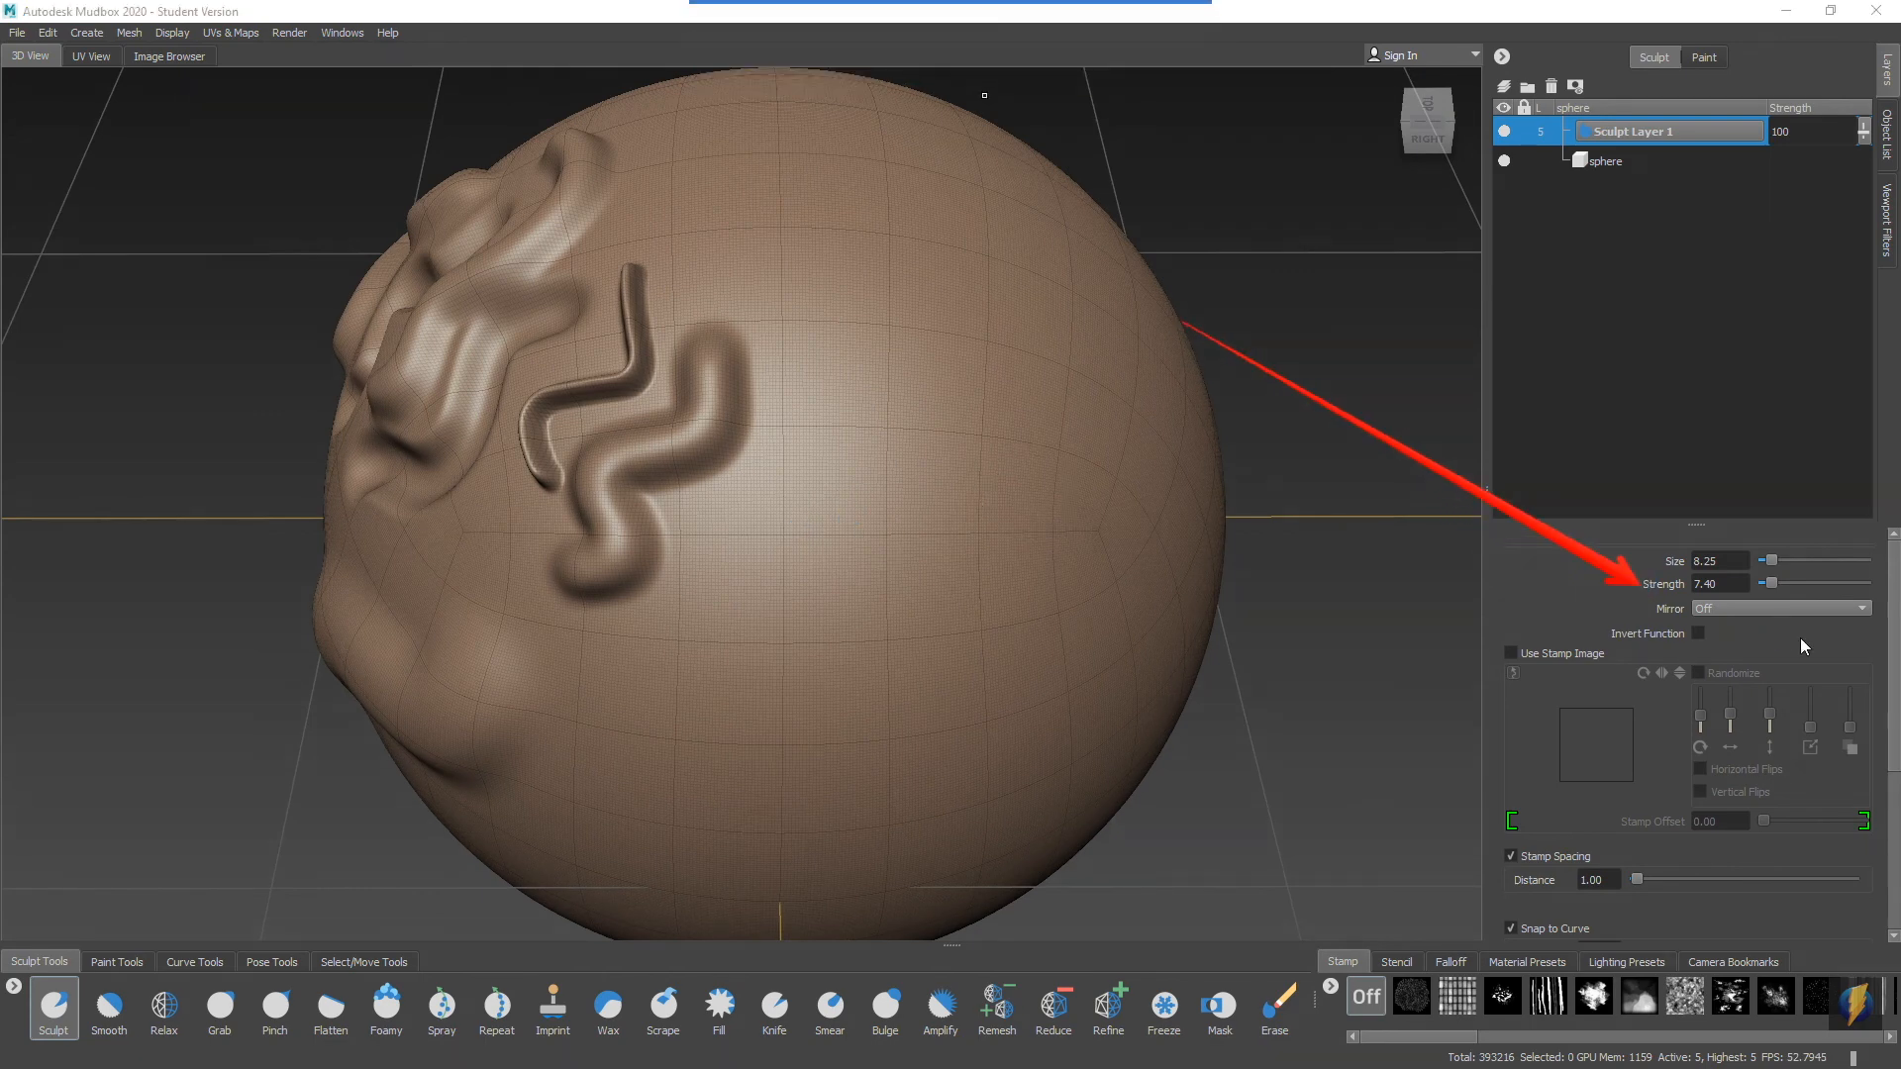
left_click(1773, 582)
left_click_drag(1767, 586, 1766, 585)
mouse_move(793, 295)
left_mouse_down()
mouse_move(768, 476)
mouse_move(806, 581)
mouse_move(747, 624)
left_mouse_up()
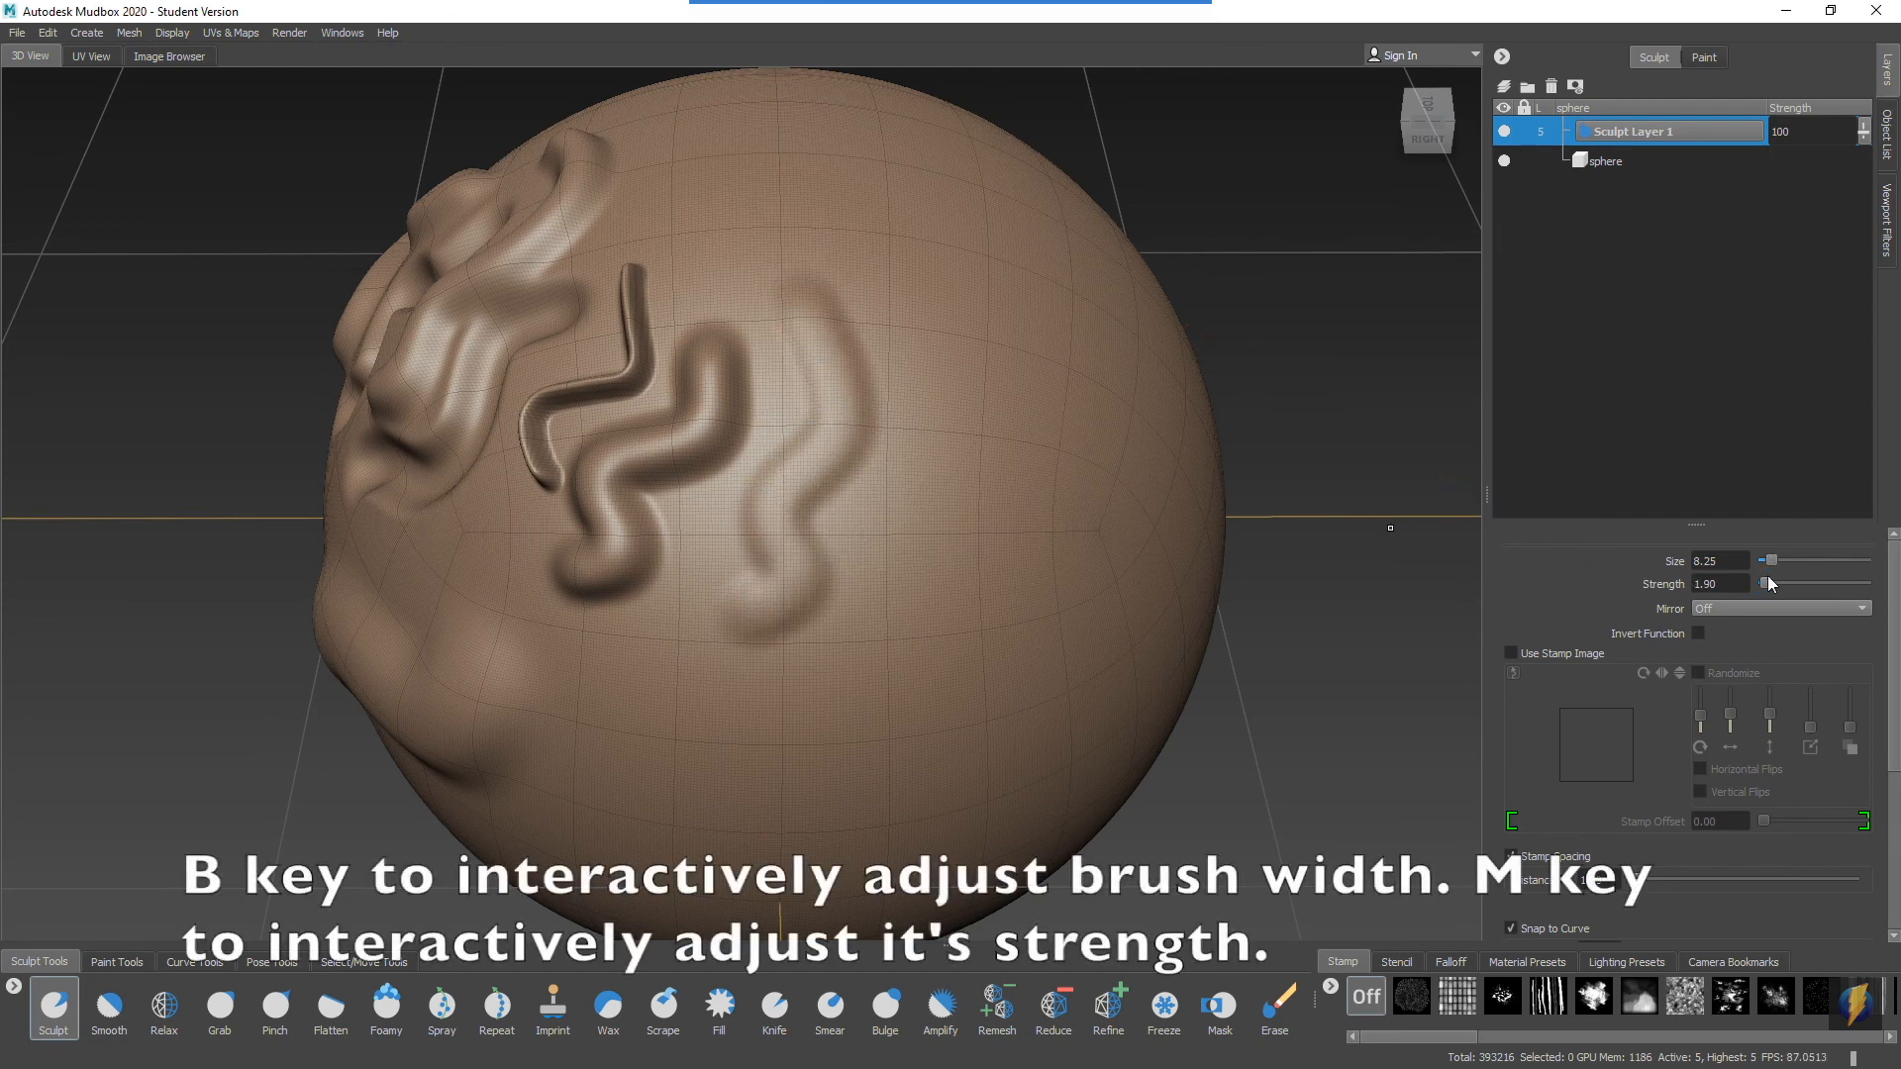
left_click_drag(1768, 578, 1808, 594)
mouse_move(871, 243)
left_mouse_down()
mouse_move(912, 293)
mouse_move(899, 591)
mouse_move(976, 501)
mouse_move(815, 476)
mouse_move(782, 363)
mouse_move(747, 390)
mouse_move(581, 378)
mouse_move(615, 369)
mouse_move(620, 339)
mouse_move(633, 369)
mouse_move(658, 358)
left_mouse_up()
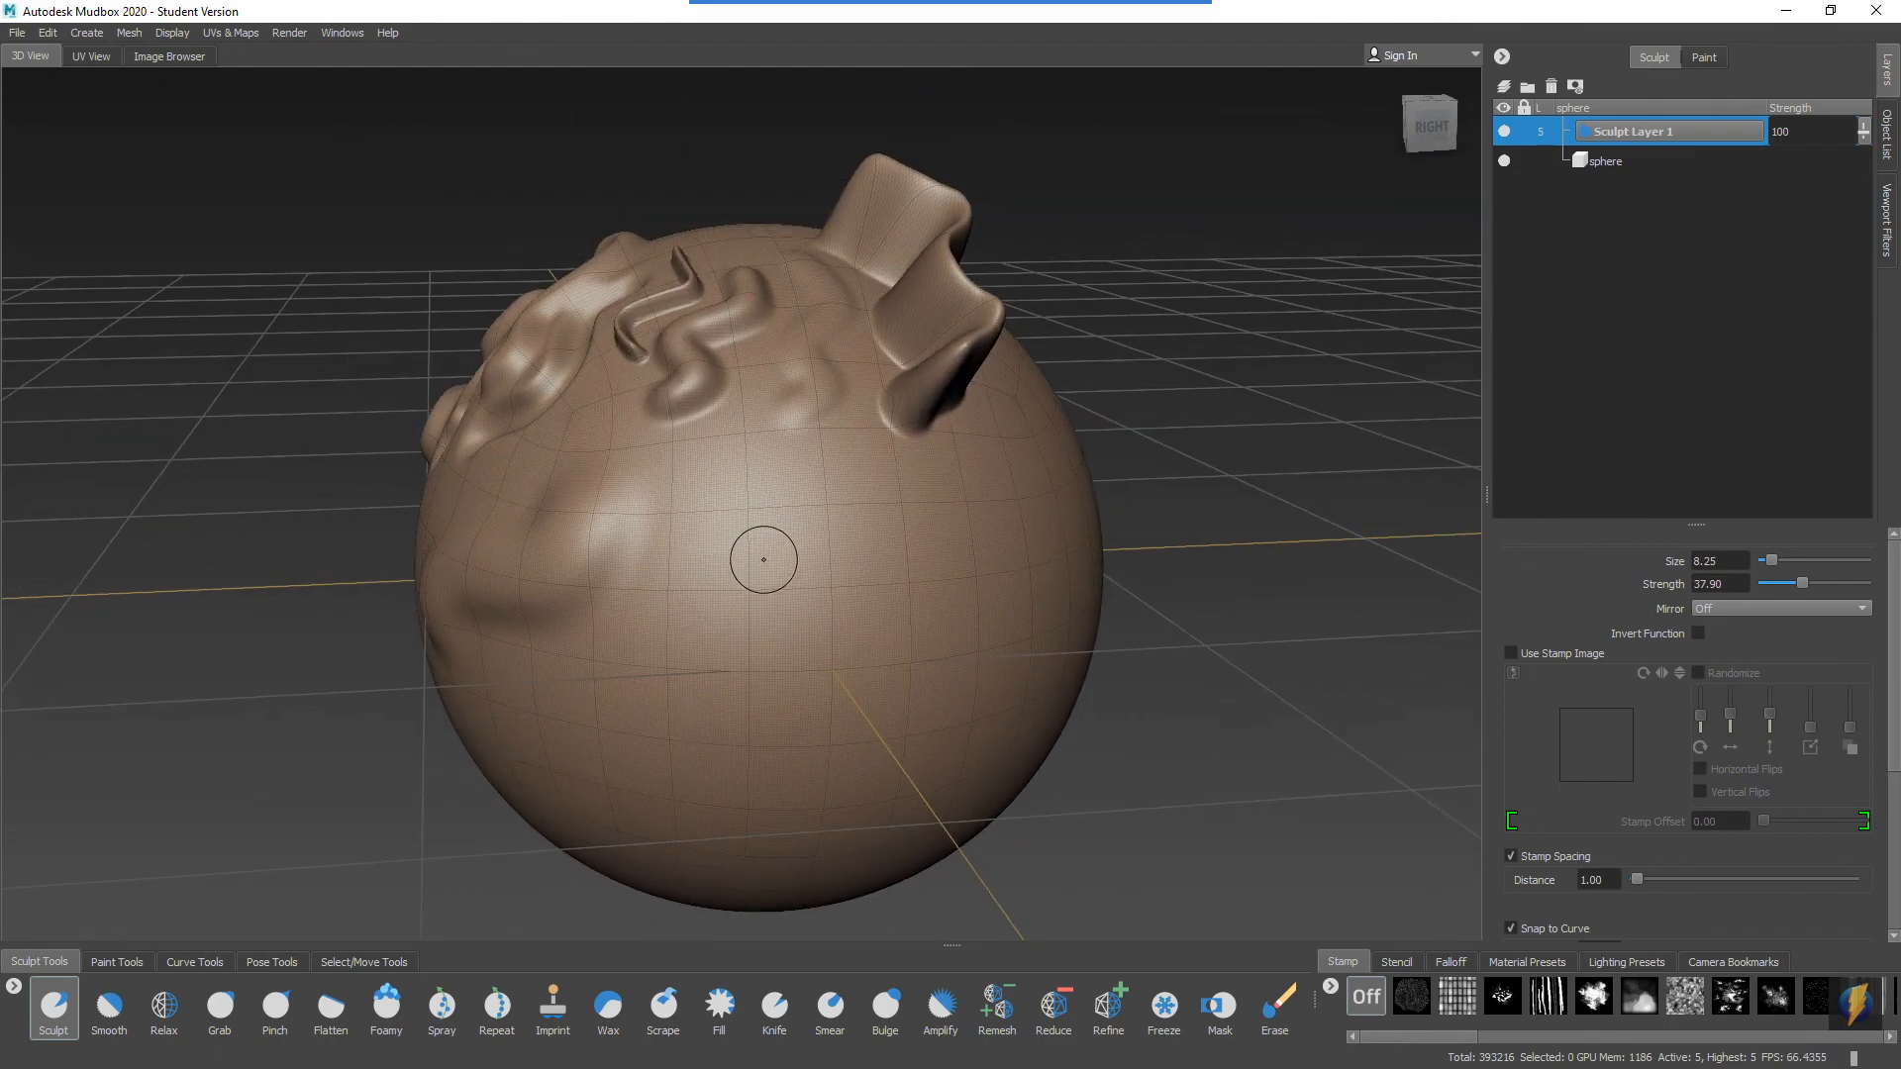
Step: Lower the brush strength interactively and sculpt a raised winding stroke on the sphere's clear area below the existing strokes
key("m")
mouse_move(785, 601)
left_mouse_down()
mouse_move(763, 584)
mouse_move(628, 594)
mouse_move(823, 592)
mouse_move(611, 615)
mouse_move(698, 608)
mouse_move(662, 620)
left_mouse_up()
mouse_move(705, 468)
left_mouse_down()
mouse_move(827, 552)
mouse_move(743, 687)
mouse_move(777, 726)
left_mouse_up()
Step: Sculpt a strong winding stroke at strength 26.46 and a faint one at strength 1.82, on either side of the last stroke
left_click_drag(816, 592, 905, 587)
mouse_move(817, 467)
left_mouse_down()
mouse_move(813, 512)
mouse_move(917, 594)
mouse_move(909, 654)
left_mouse_up()
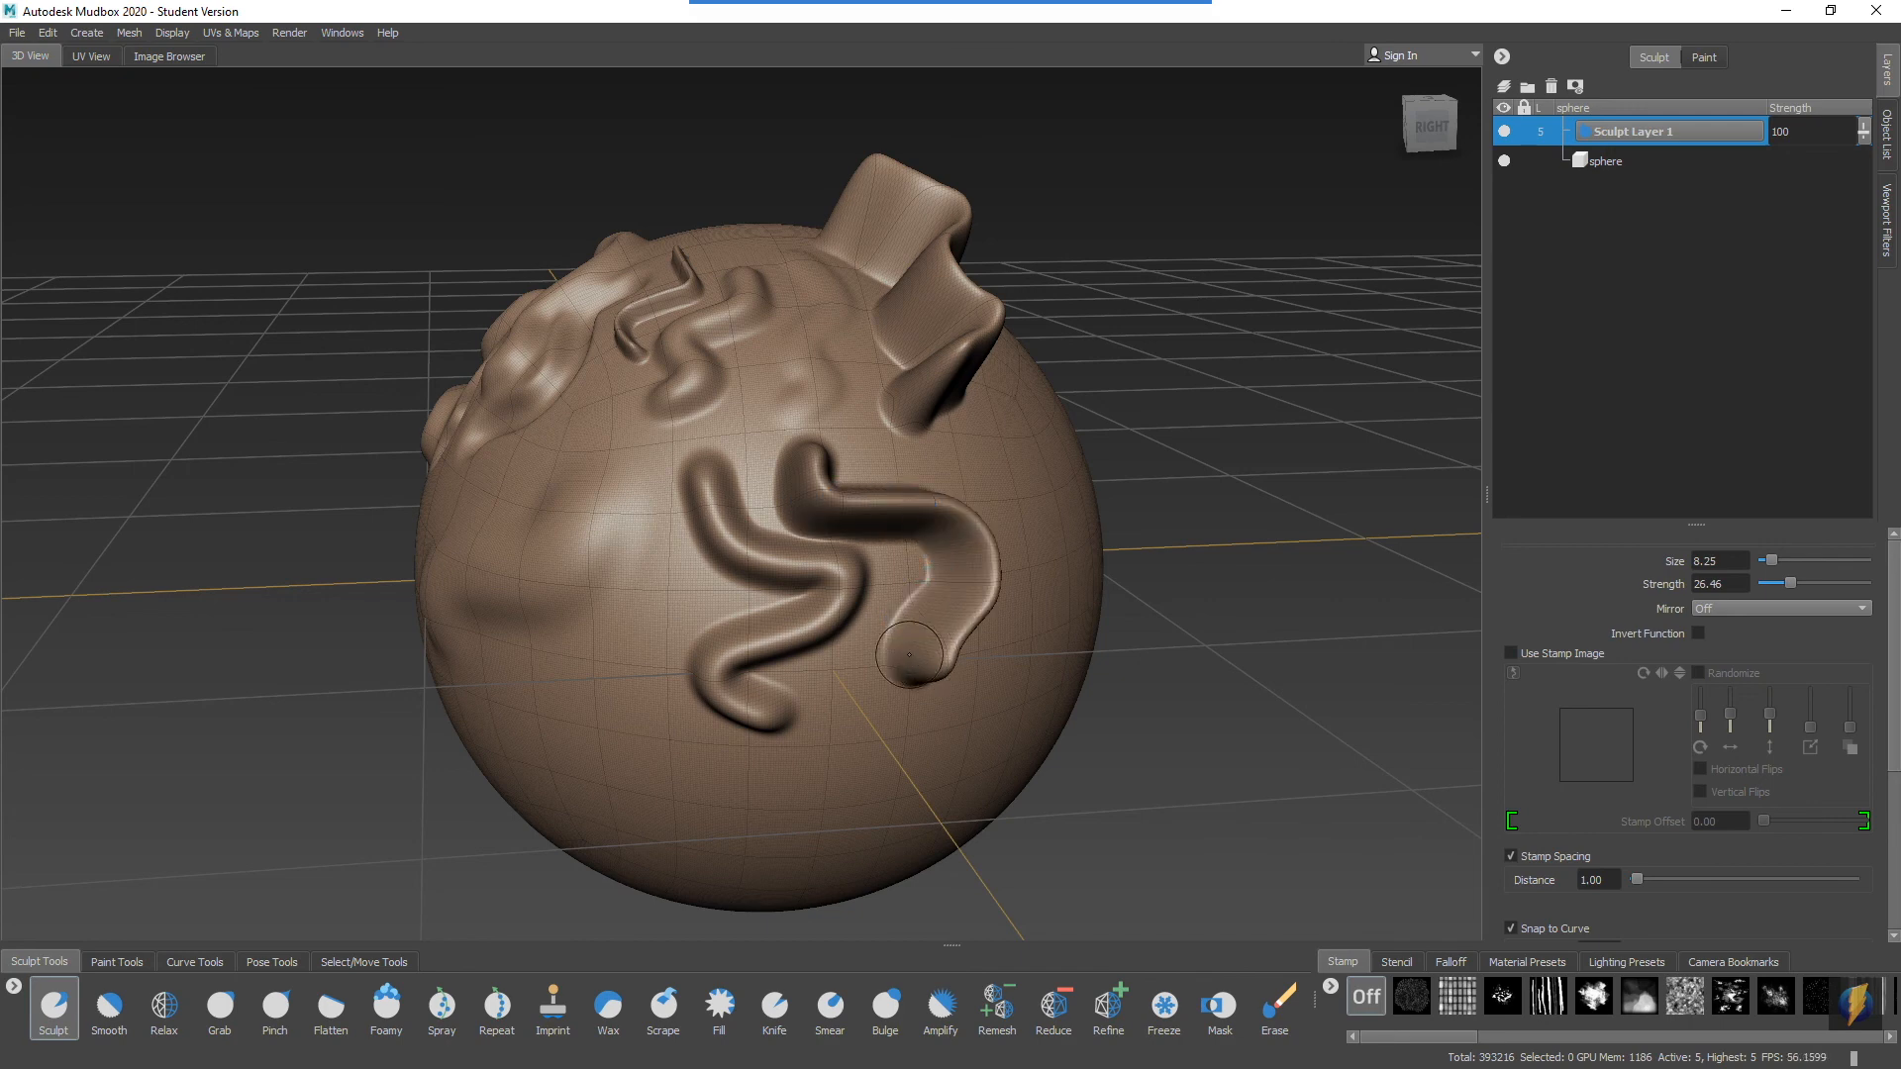
left_click_drag(656, 572, 576, 596)
mouse_move(646, 487)
left_mouse_down()
mouse_move(624, 505)
mouse_move(701, 752)
left_mouse_up()
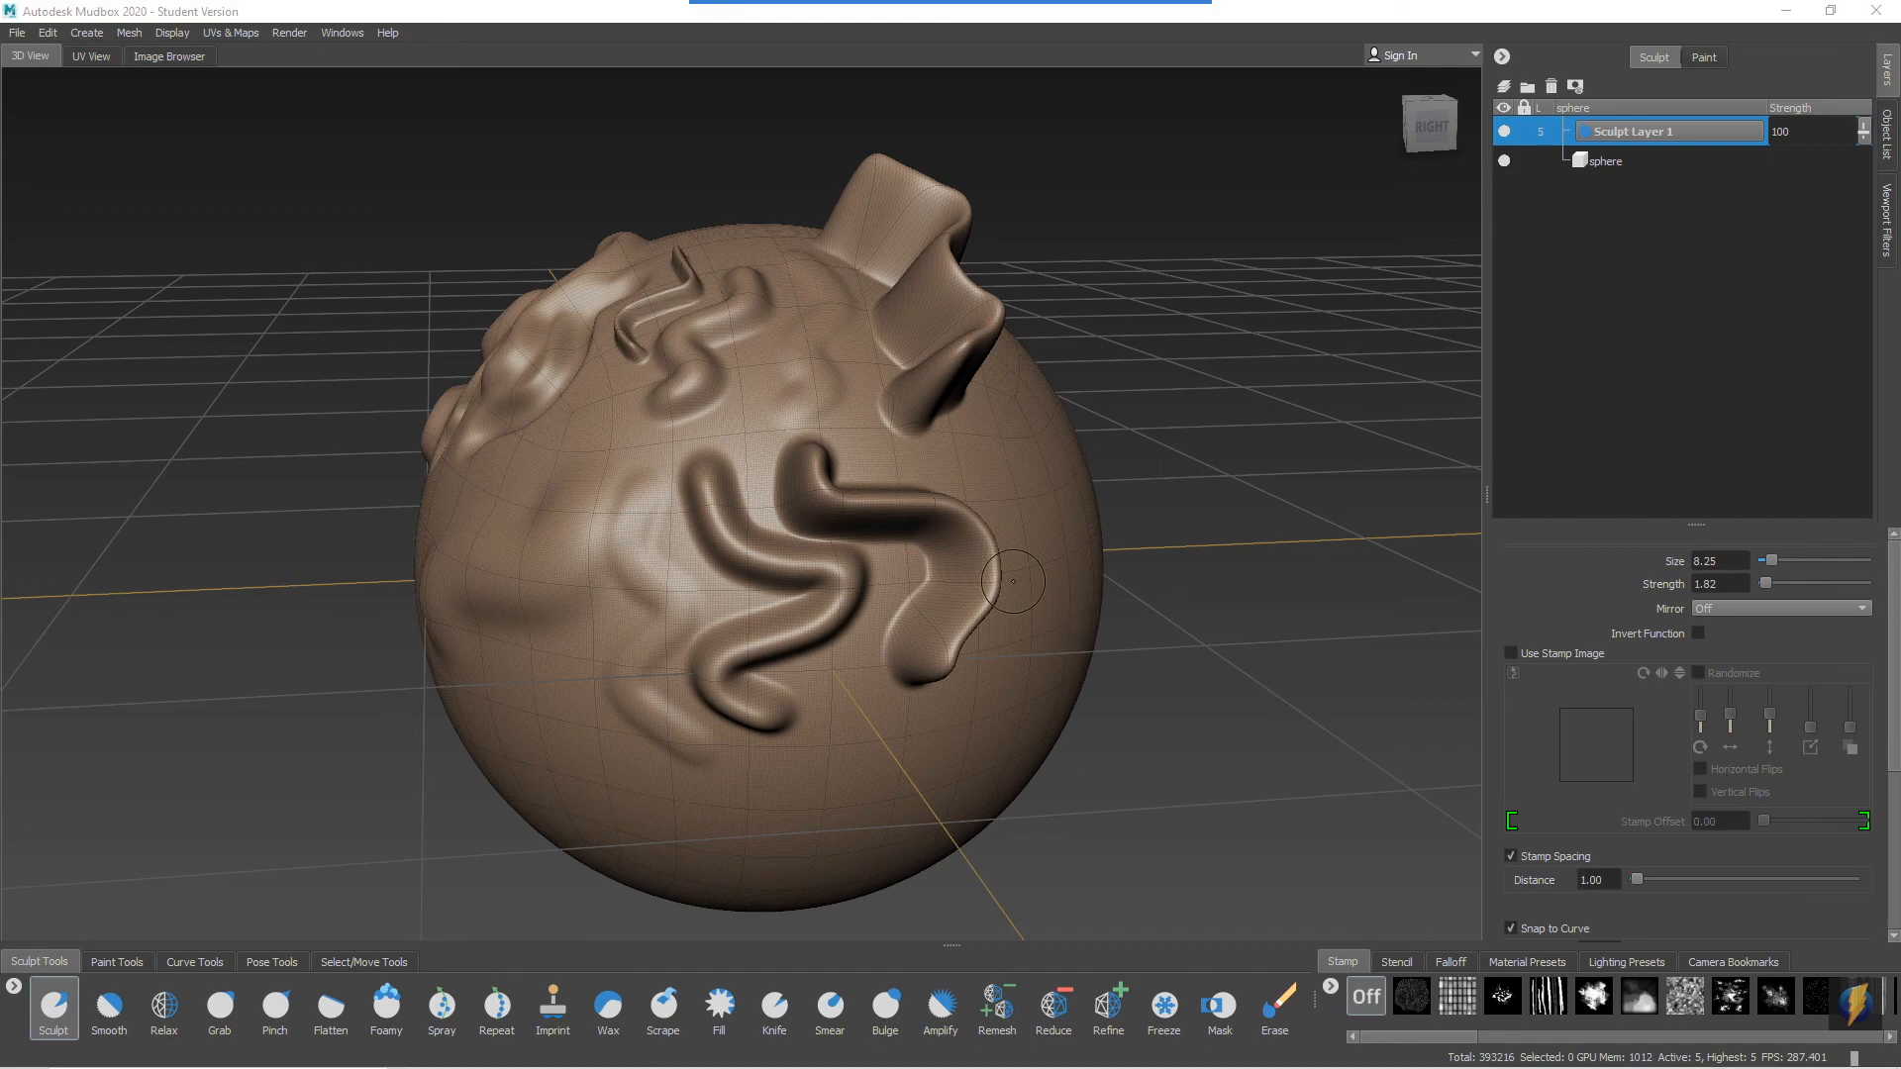
Step: Set the stamp spacing distance to 100 and sculpt a winding trail of separate bumps at strength 20.59 on the sphere's clear side
mouse_move(941, 446)
left_mouse_down("alt")
mouse_move(849, 403)
mouse_move(793, 411)
mouse_move(963, 455)
left_mouse_up("alt")
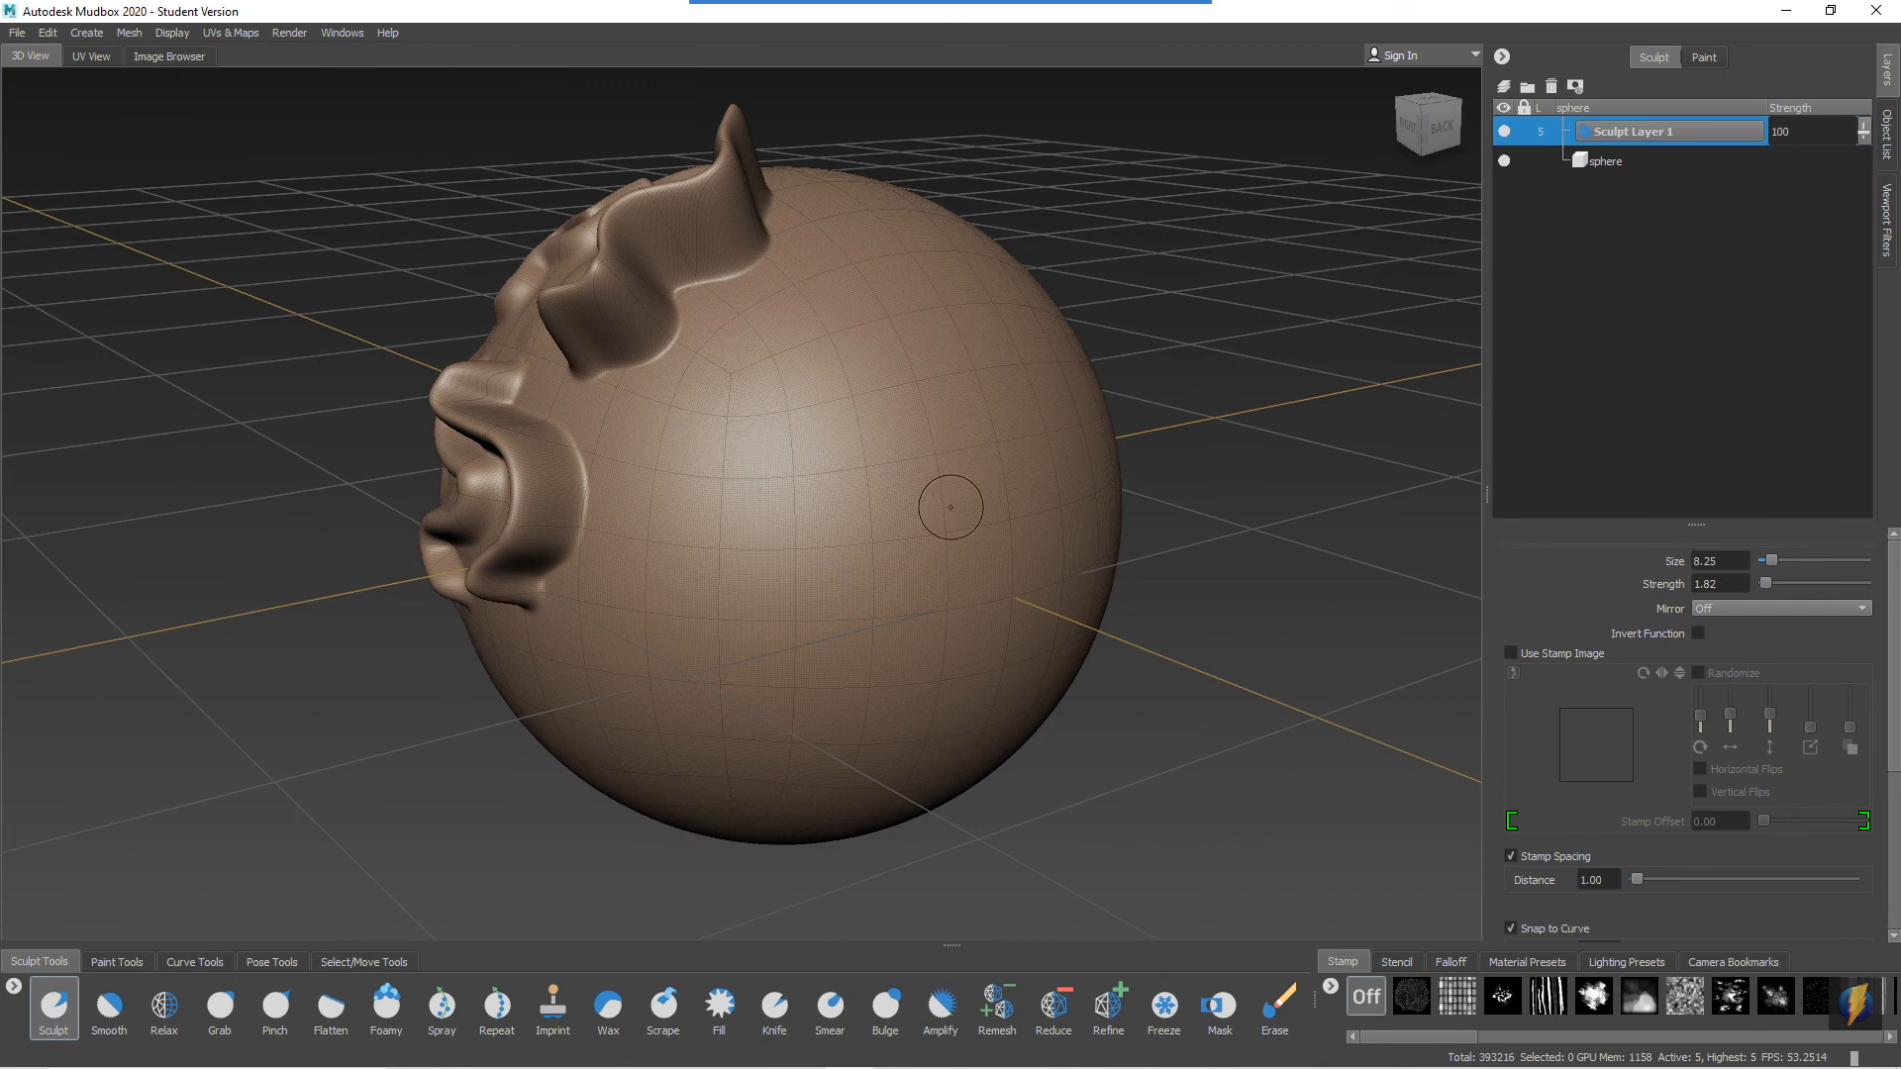
mouse_move(968, 10)
left_click(1023, 41)
mouse_move(1228, 353)
left_mouse_down()
mouse_move(1328, 586)
mouse_move(1528, 848)
left_mouse_up()
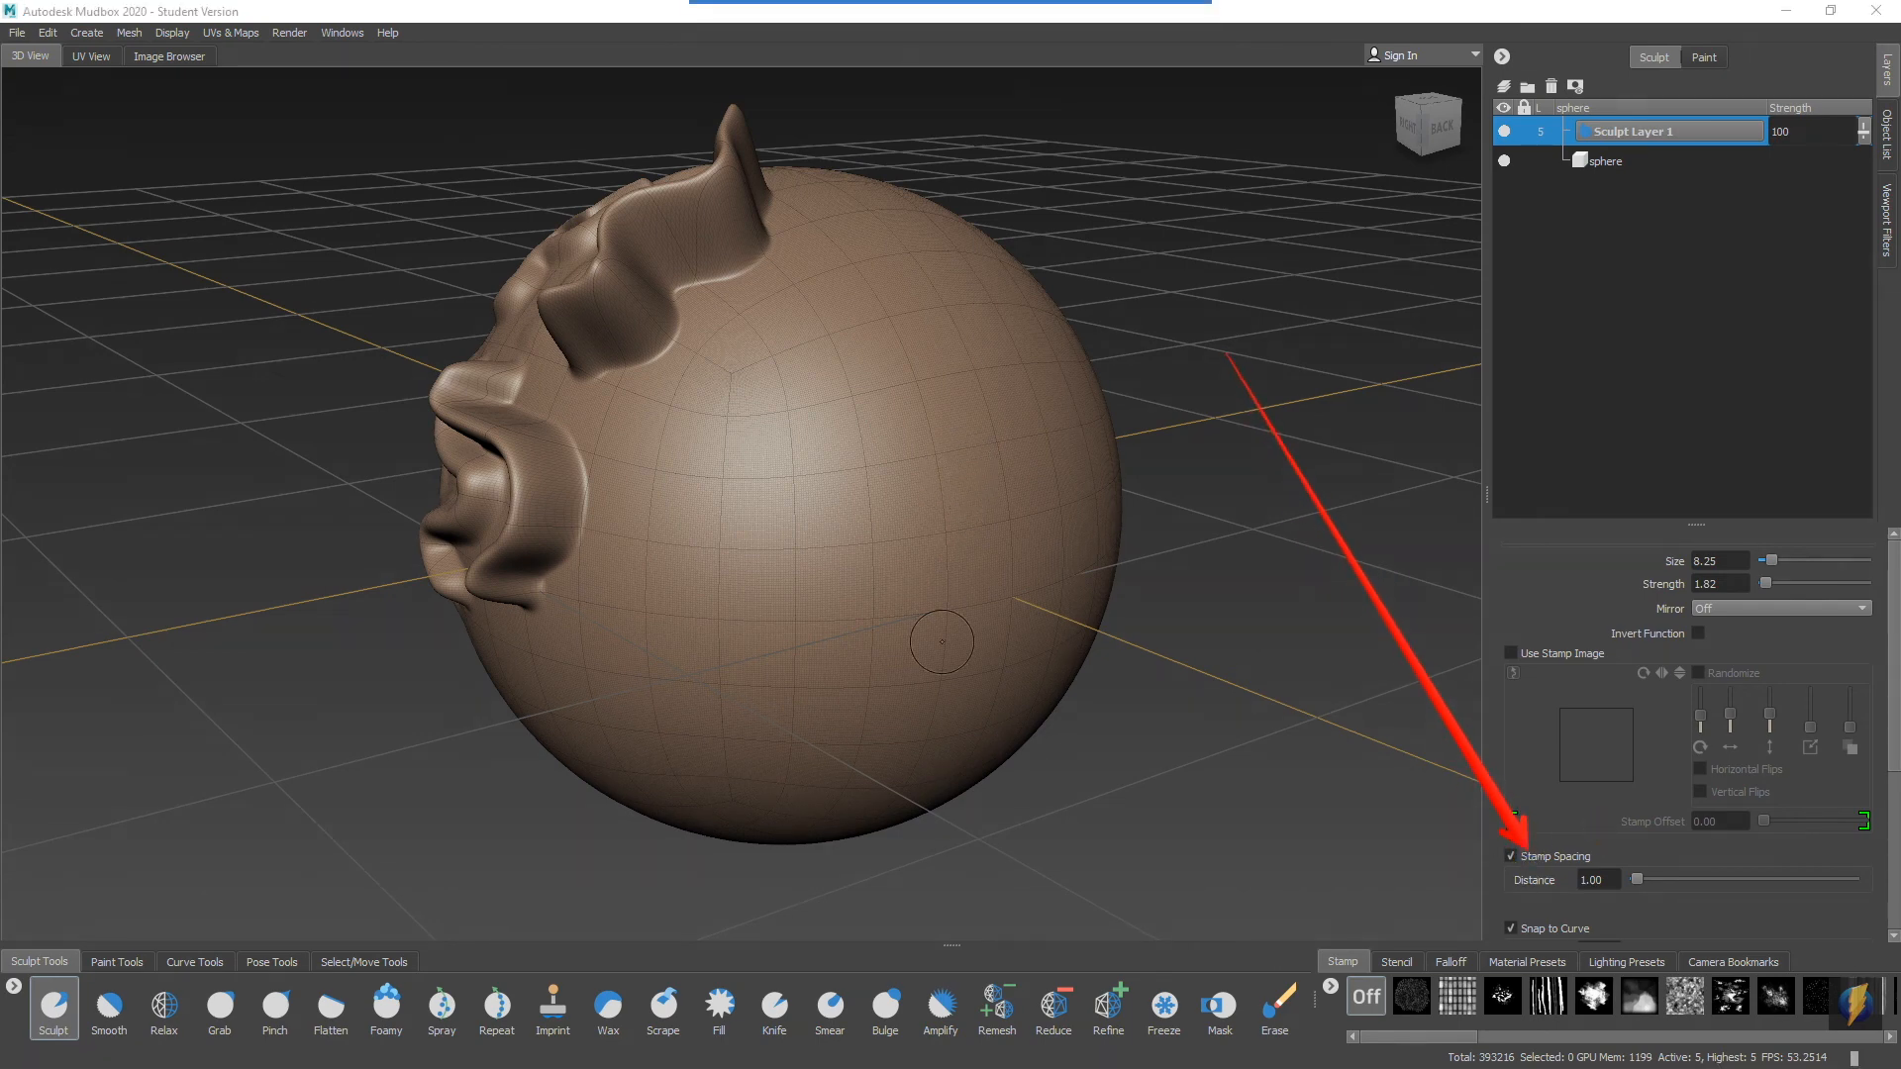
left_click_drag(658, 497, 723, 498, "alt")
left_click_drag(1637, 879, 1853, 879)
mouse_move(780, 294)
left_mouse_down()
mouse_move(658, 407)
mouse_move(683, 507)
mouse_move(786, 471)
left_mouse_up()
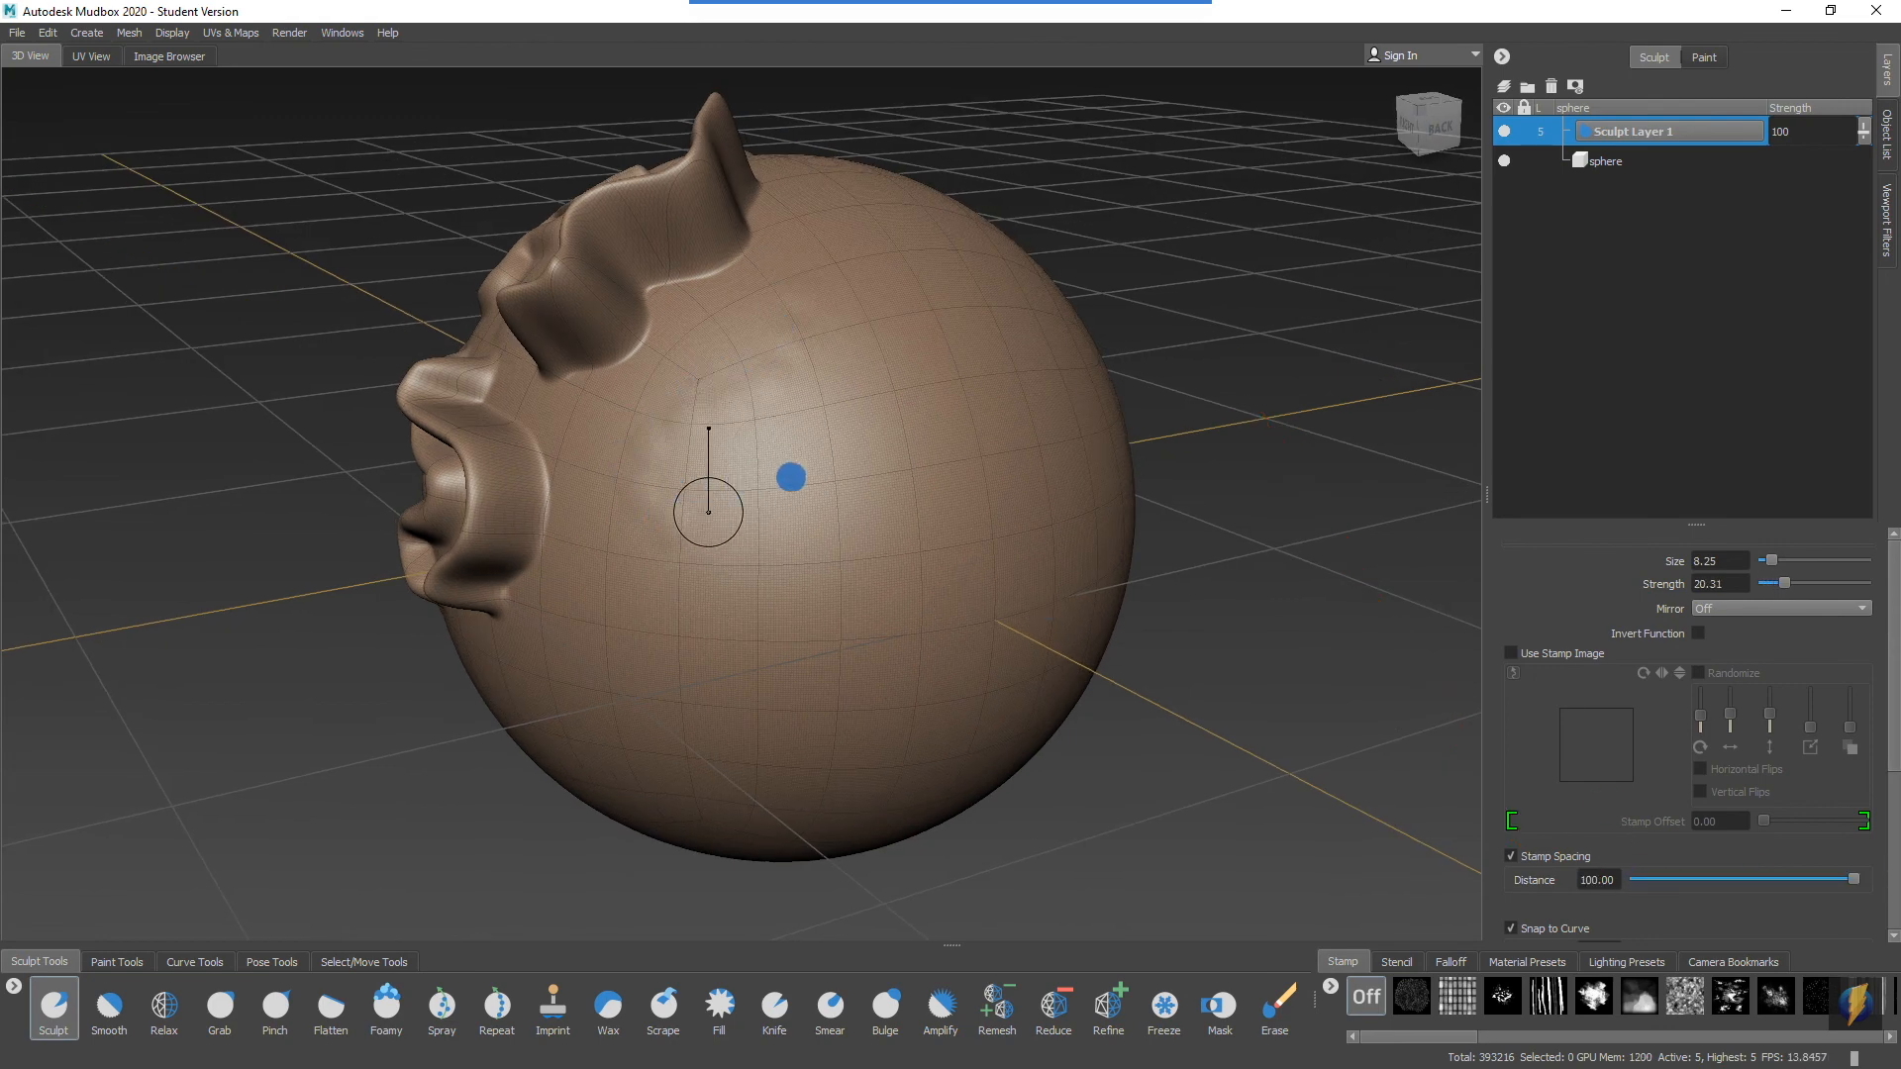
mouse_move(804, 288)
left_mouse_down()
mouse_move(786, 347)
mouse_move(601, 442)
mouse_move(697, 545)
mouse_move(631, 692)
left_mouse_up()
Step: Sculpt three winding strokes side by side, reducing the stamp spacing distance to 60 and finally to 1.00 for a smooth stroke
left_click_drag(1848, 879, 1764, 879)
mouse_move(847, 242)
left_mouse_down()
mouse_move(852, 281)
mouse_move(754, 408)
mouse_move(787, 549)
left_mouse_up()
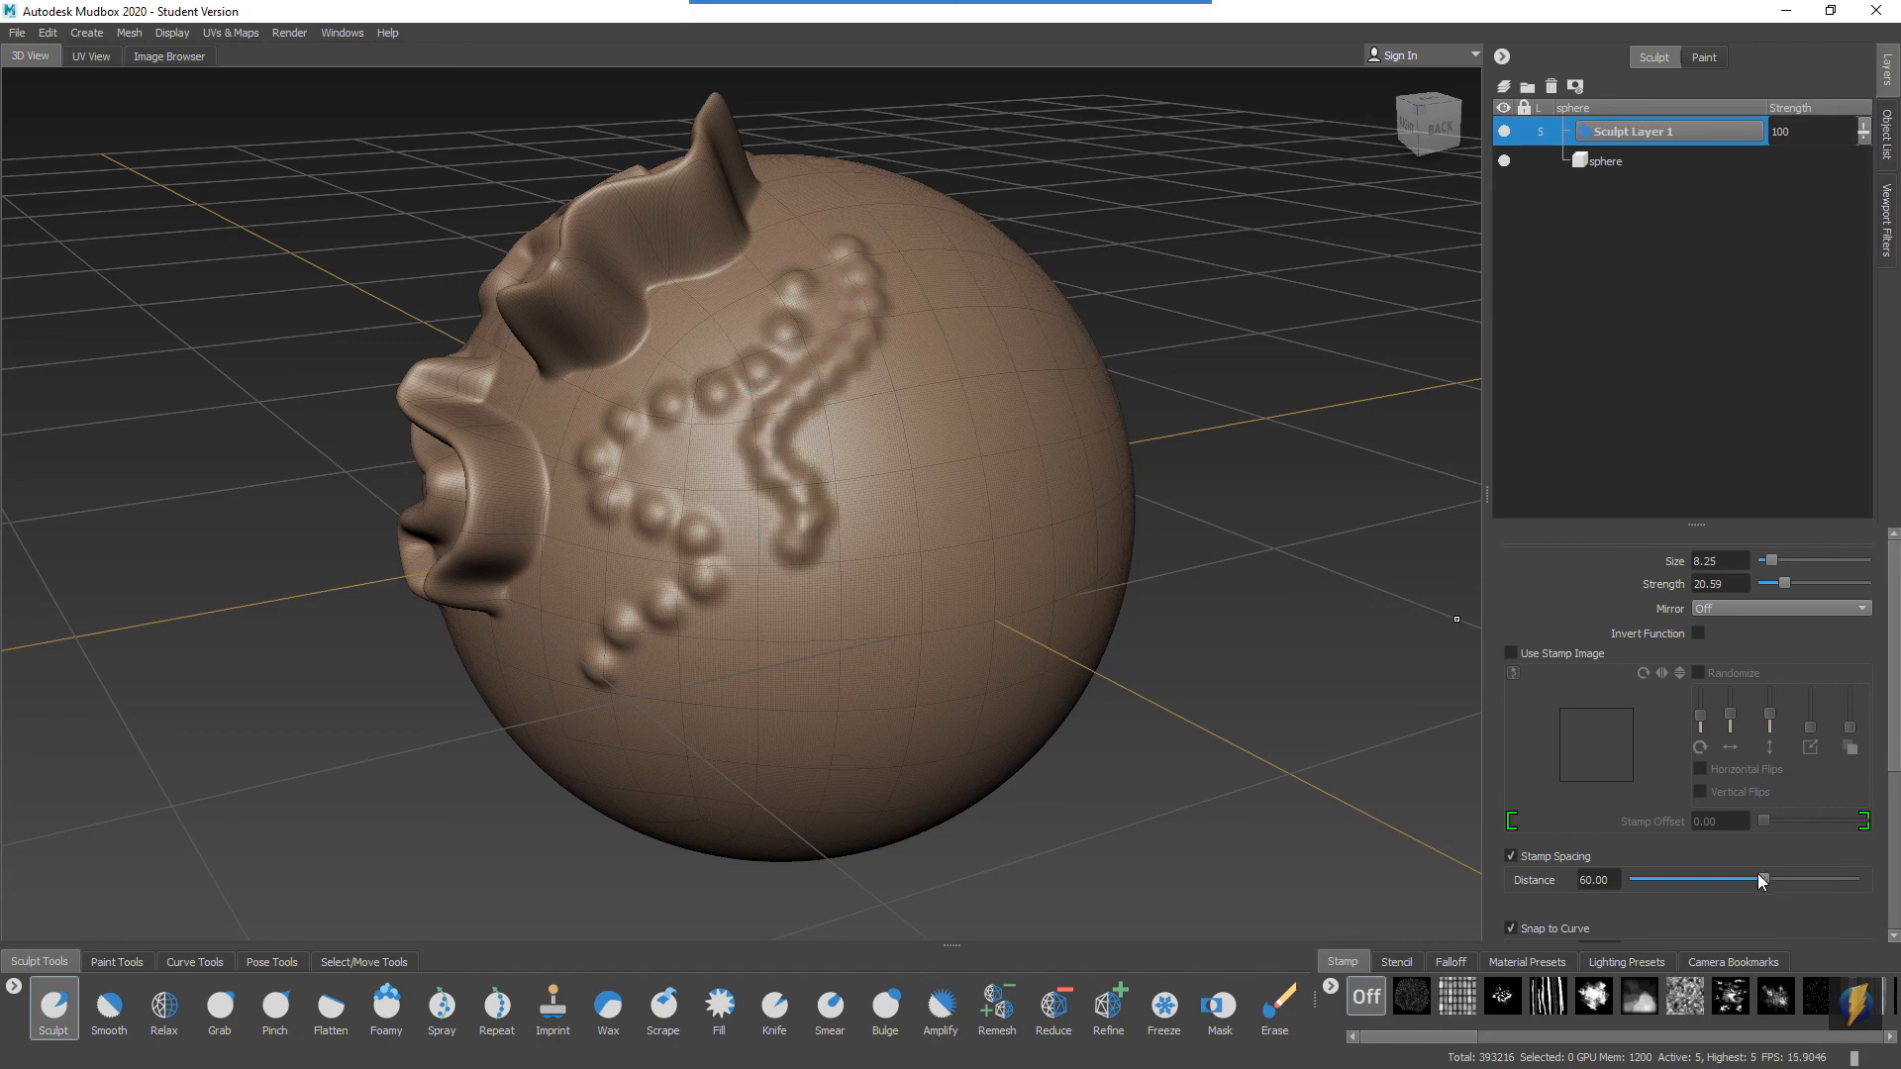
mouse_move(946, 272)
left_mouse_down()
mouse_move(891, 509)
mouse_move(896, 599)
left_mouse_up()
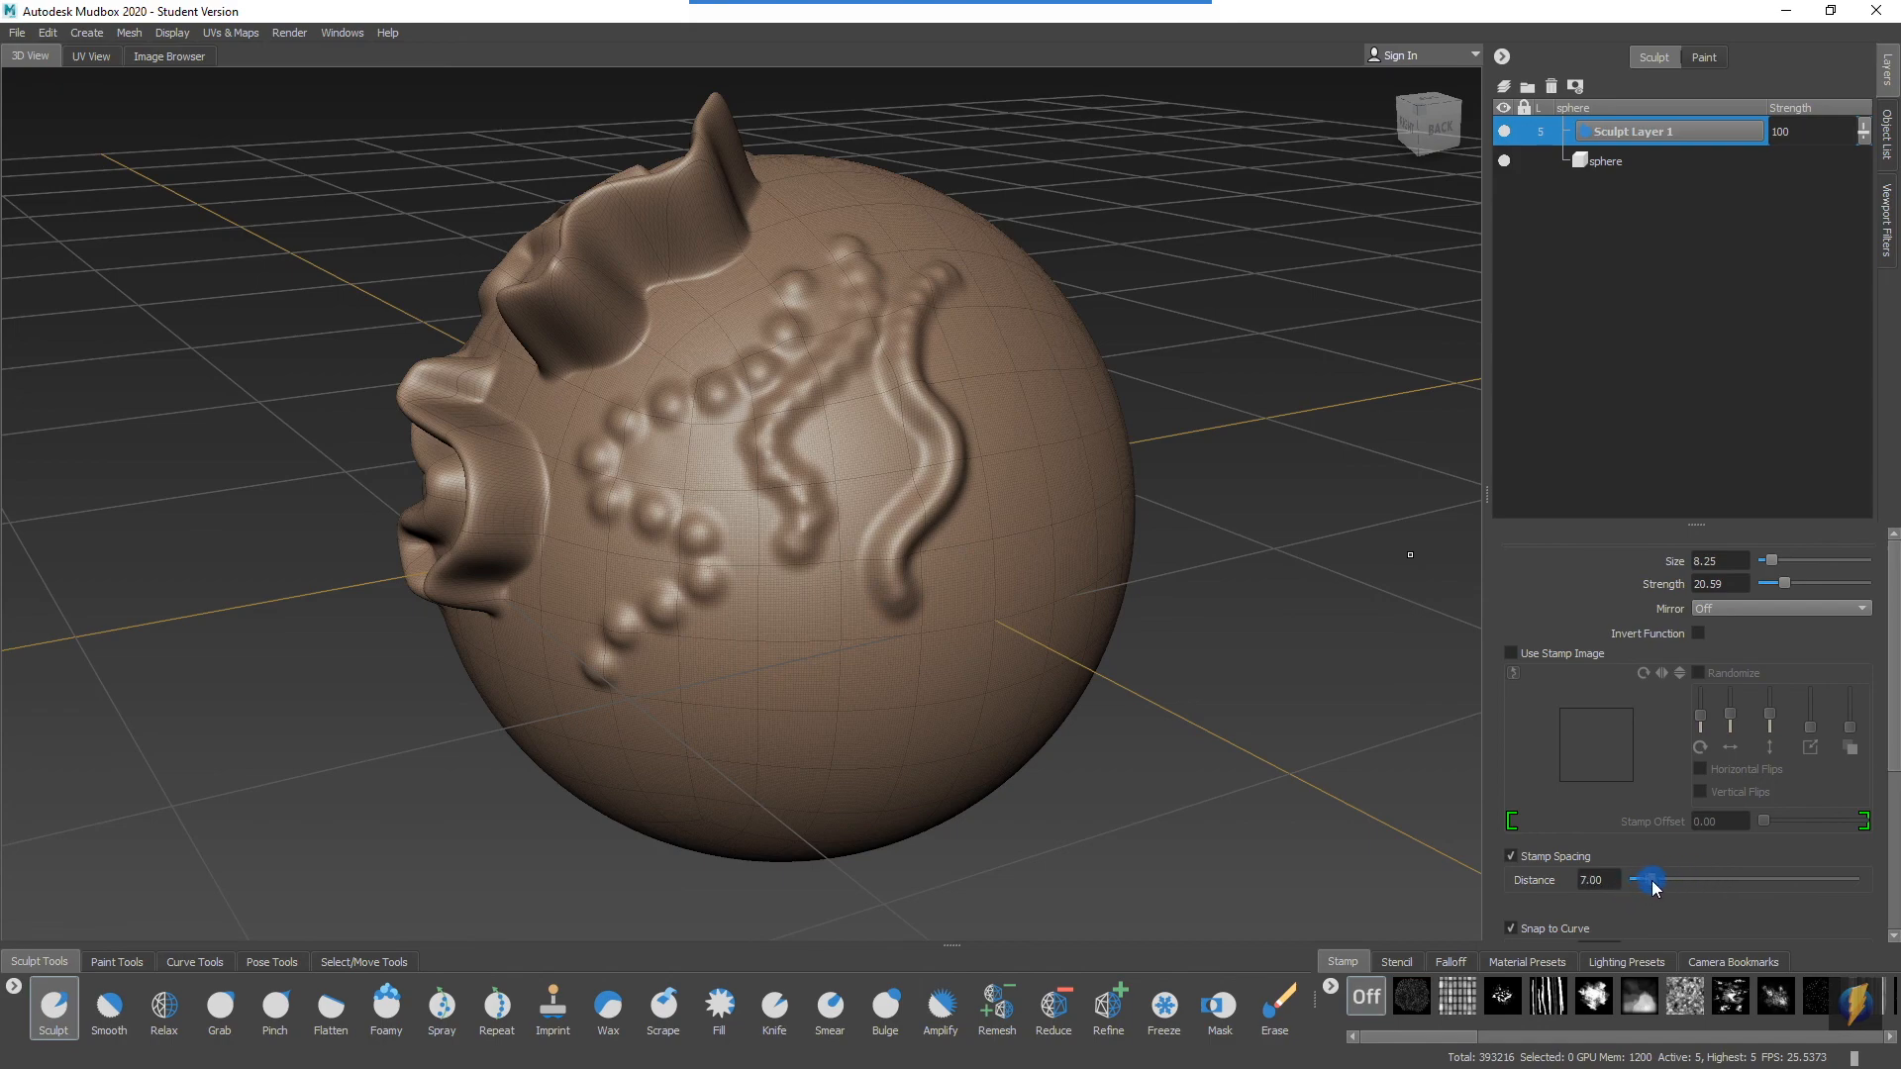
left_click_drag(1642, 882, 1638, 882)
mouse_move(931, 515)
left_mouse_down("alt")
mouse_move(818, 437)
mouse_move(831, 365)
mouse_move(828, 577)
mouse_move(942, 633)
mouse_move(879, 577)
mouse_move(984, 608)
left_mouse_up("alt")
Step: Expand the Sculpt tool's Falloff settings and display the available falloff presets
left_click_drag(1891, 621, 1884, 830)
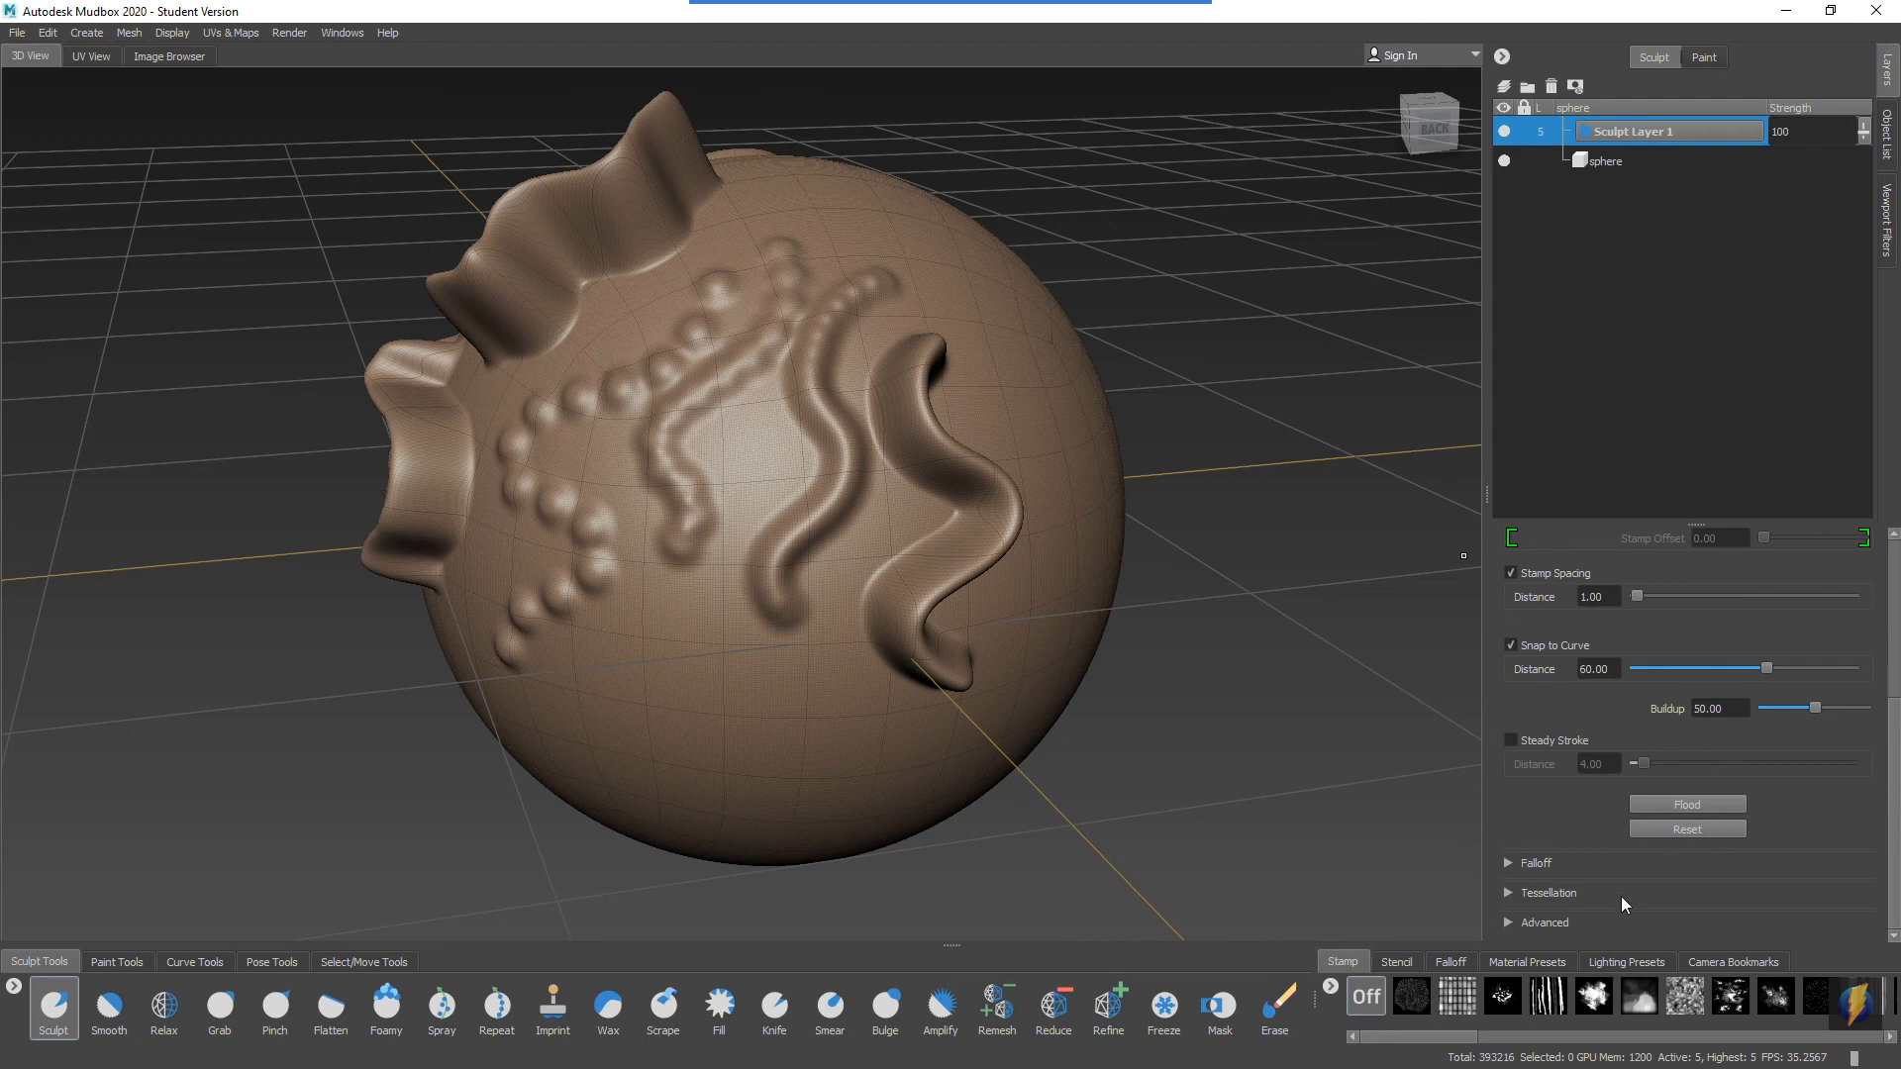
left_click(1508, 863)
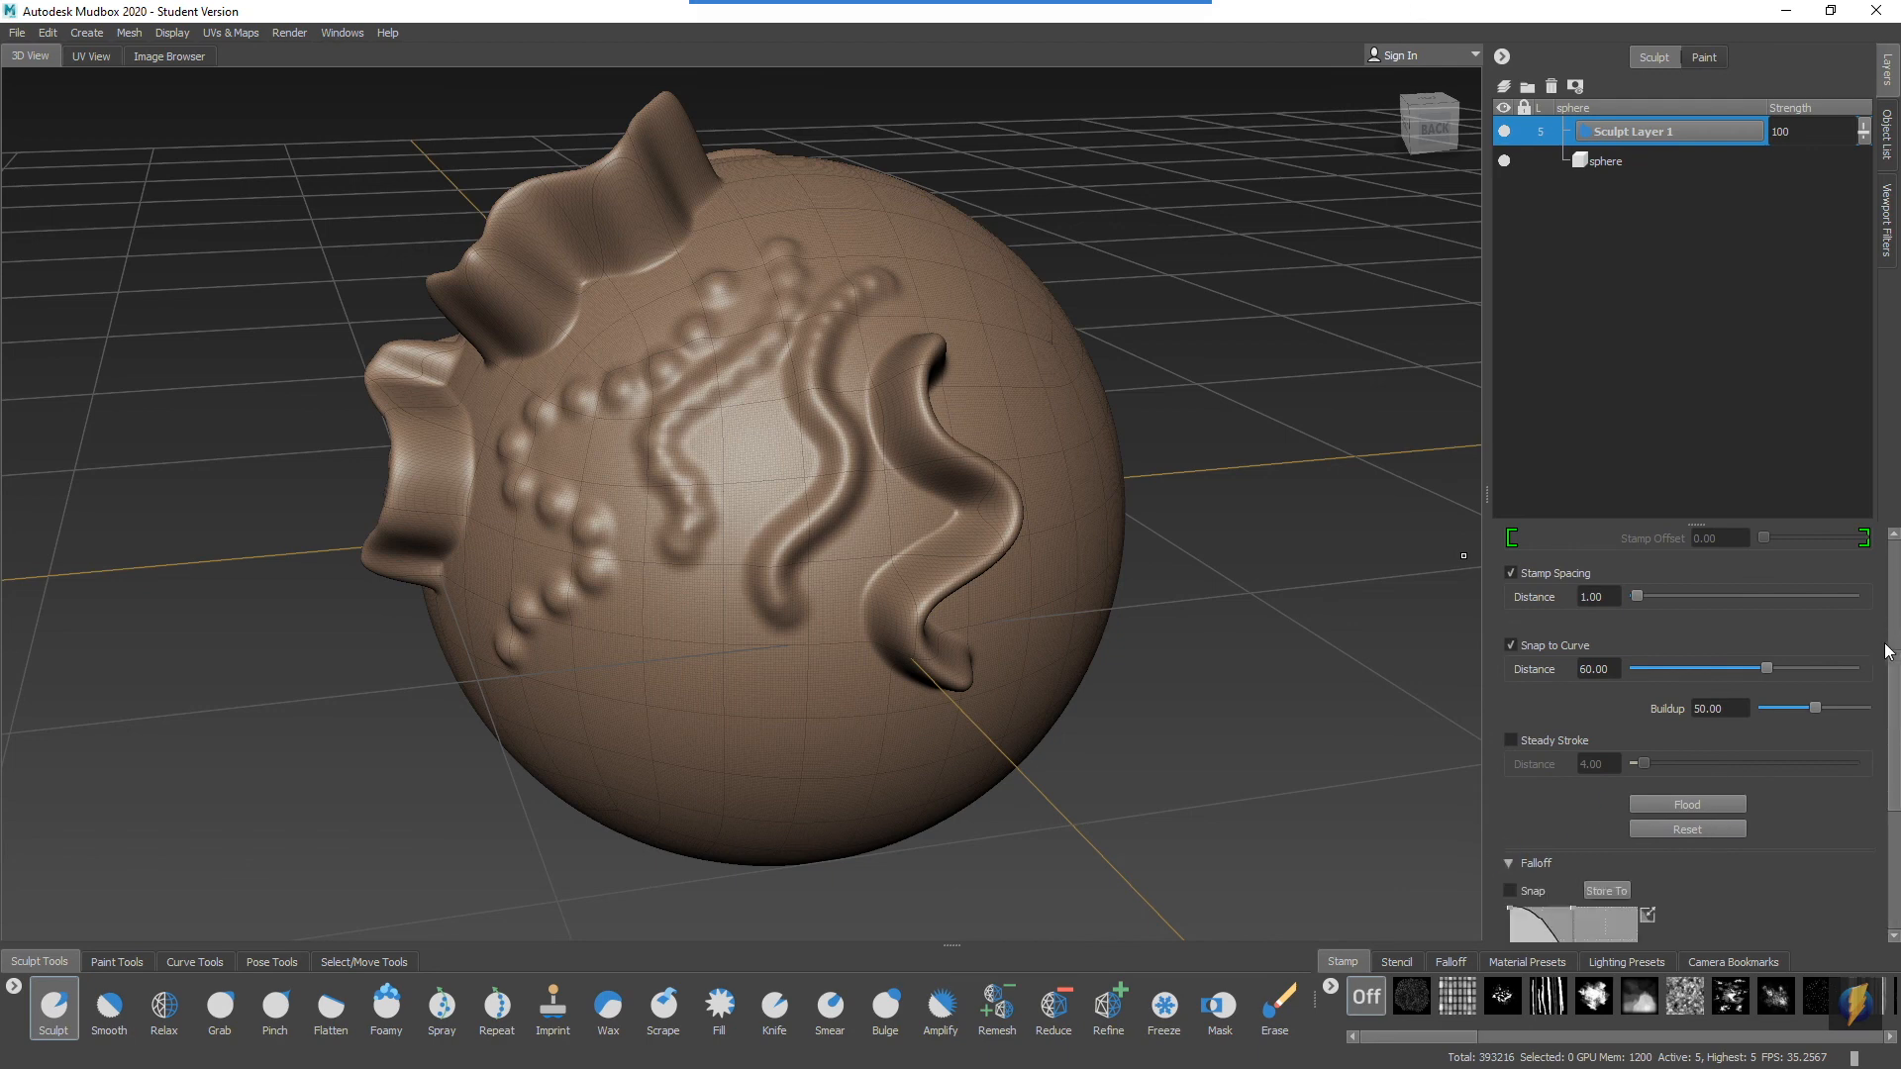
left_click_drag(1891, 663, 1890, 767)
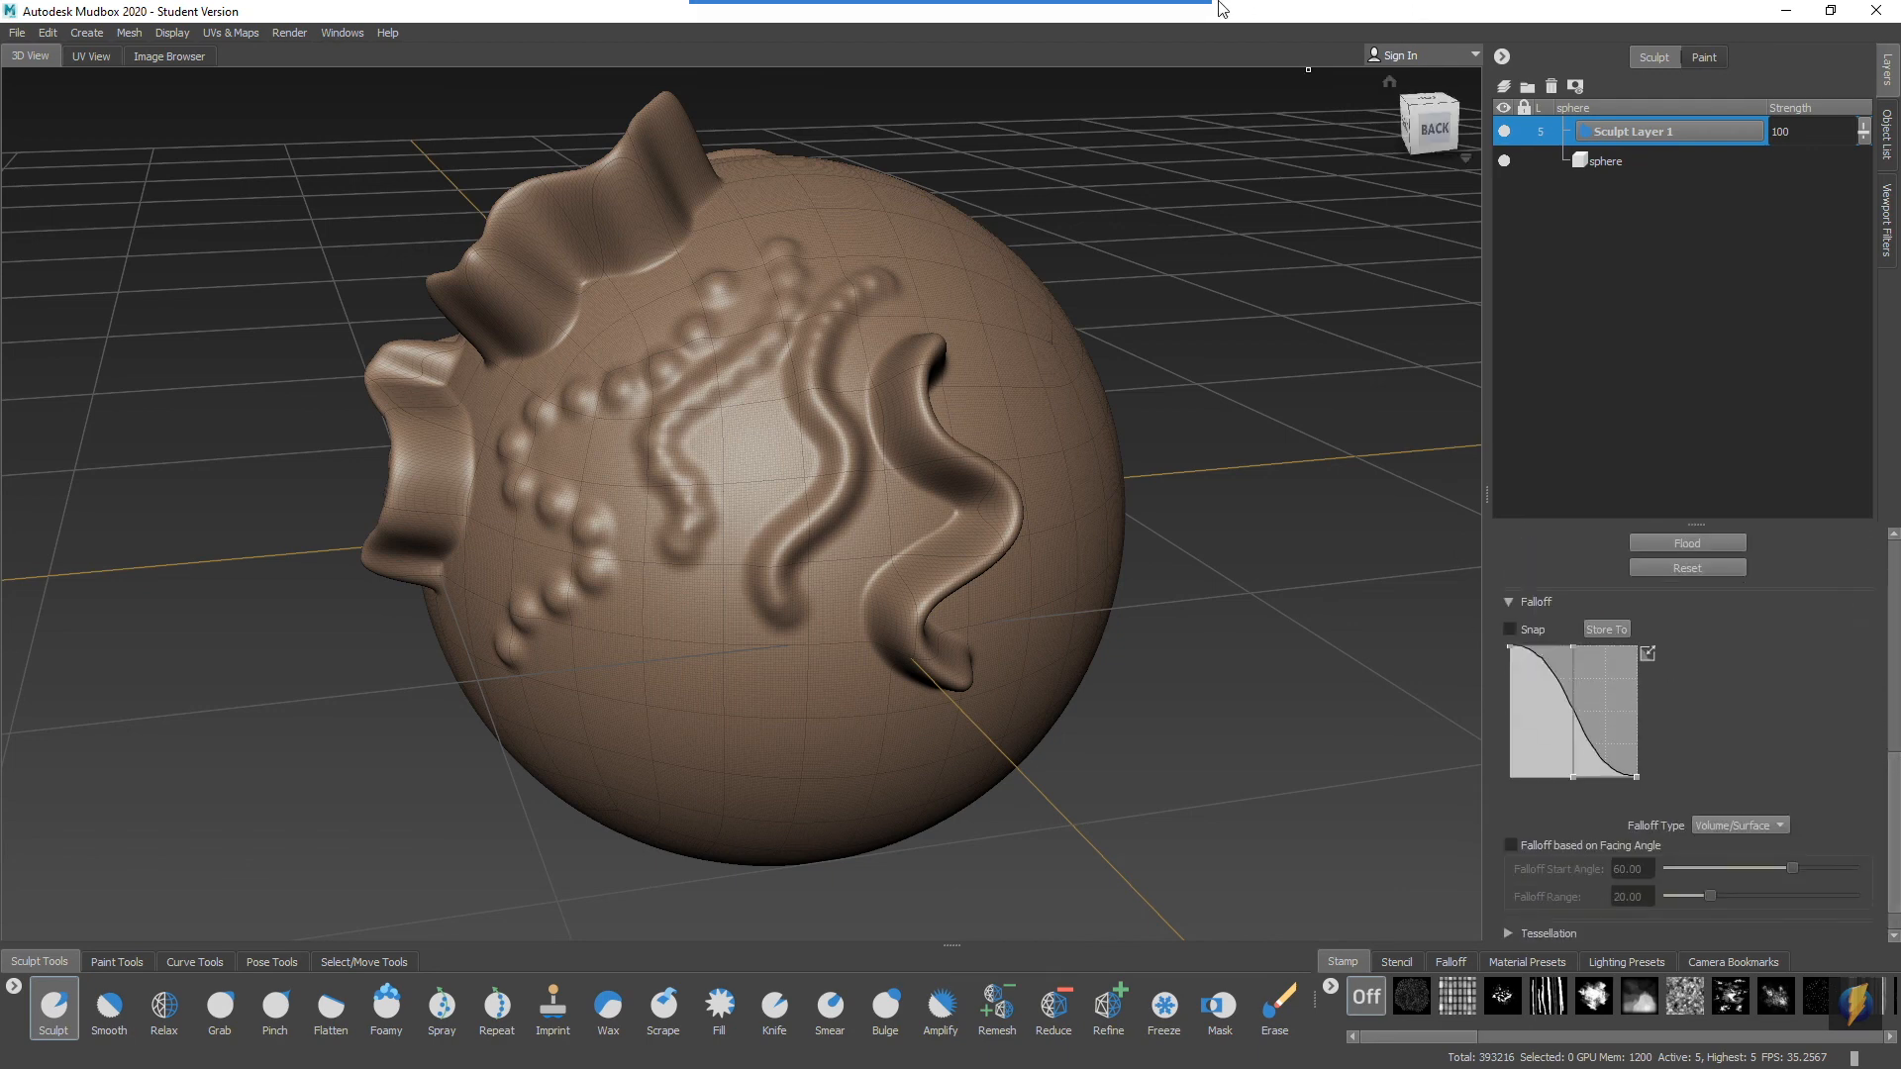
left_click(1022, 38)
left_click_drag(1322, 388, 1453, 953)
left_click(1457, 966)
Step: Sculpt a winding stroke with the smooth S-curve falloff on the clear area beside the previous strokes
left_click_drag(893, 482, 715, 484, "alt")
right_click_drag(643, 462, 853, 442, "alt")
middle_click_drag(869, 458, 1016, 448, "alt")
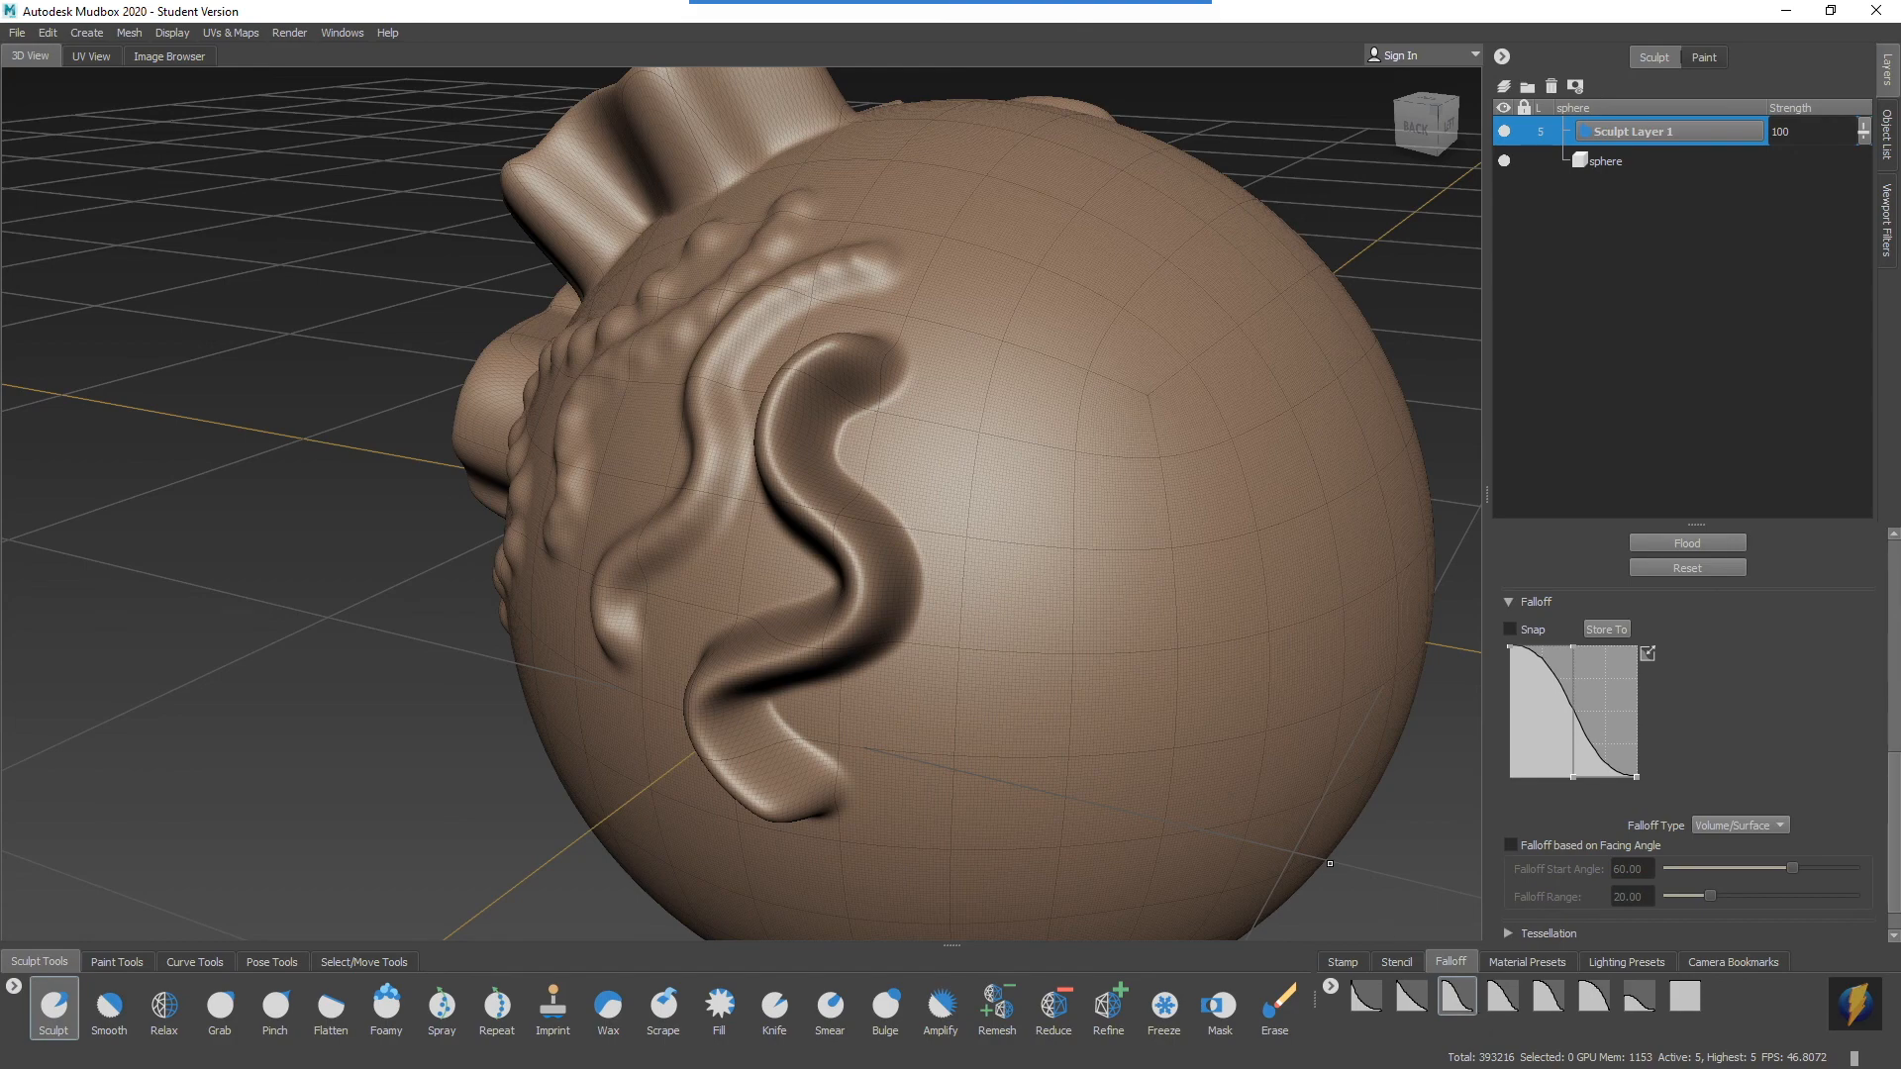
left_click_drag(1133, 551, 1082, 531, "alt")
mouse_move(998, 306)
left_mouse_down()
mouse_move(956, 604)
mouse_move(1138, 645)
left_mouse_up()
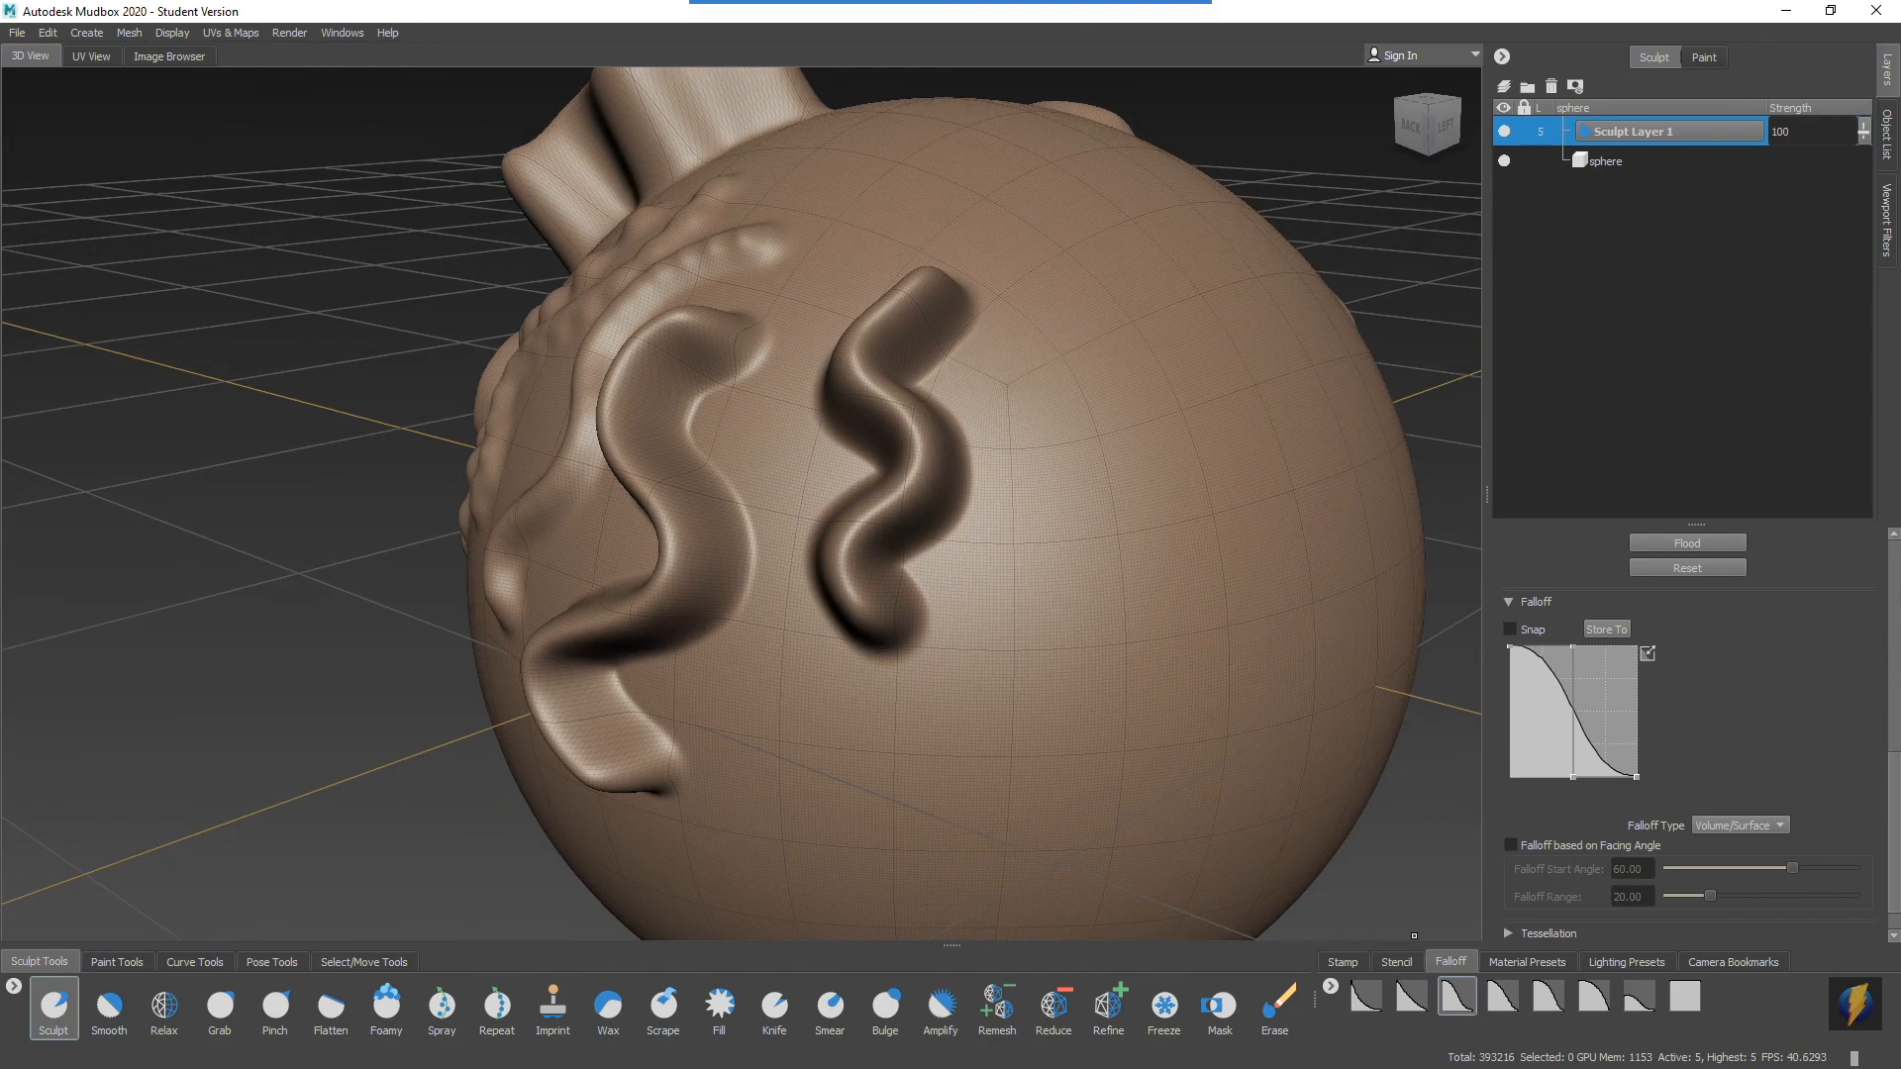
Step: Apply the steep concave falloff preset and sculpt a sharp-crested winding stroke beside the last one
left_click(1367, 1004)
left_click_drag(1093, 482, 1004, 495, "alt")
mouse_move(894, 335)
left_mouse_down()
mouse_move(920, 454)
mouse_move(869, 618)
mouse_move(886, 683)
mouse_move(847, 600)
mouse_move(1192, 607)
left_mouse_up()
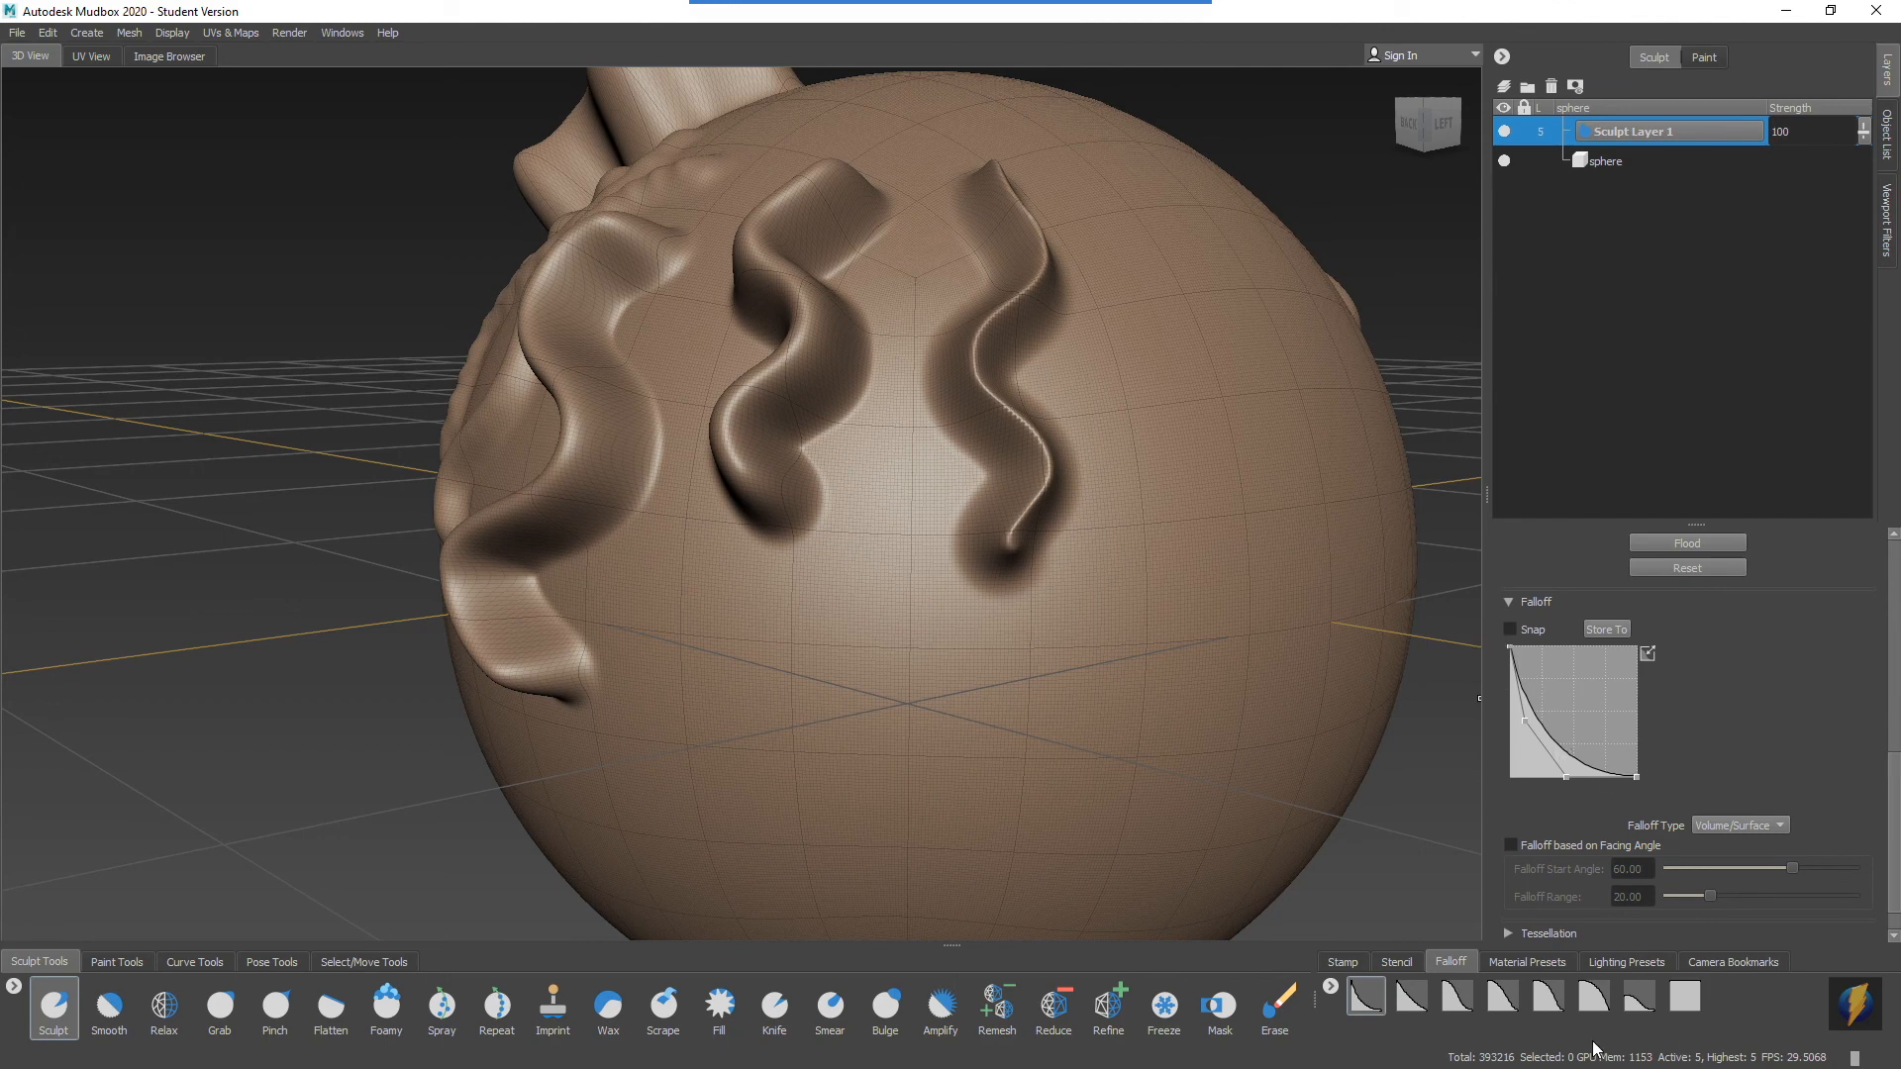
Step: Apply the rounded convex falloff preset and sculpt a thick, round winding stroke beside the sharp-crested one
left_click(1594, 998)
mouse_move(911, 565)
left_mouse_down("alt")
mouse_move(836, 564)
mouse_move(919, 346)
mouse_move(904, 531)
mouse_move(933, 758)
left_mouse_up("alt")
mouse_move(1025, 466)
left_mouse_down("alt")
mouse_move(959, 437)
mouse_move(777, 425)
left_mouse_up("alt")
mouse_move(941, 620)
left_mouse_down("alt")
mouse_move(900, 556)
mouse_move(980, 584)
left_mouse_up("alt")
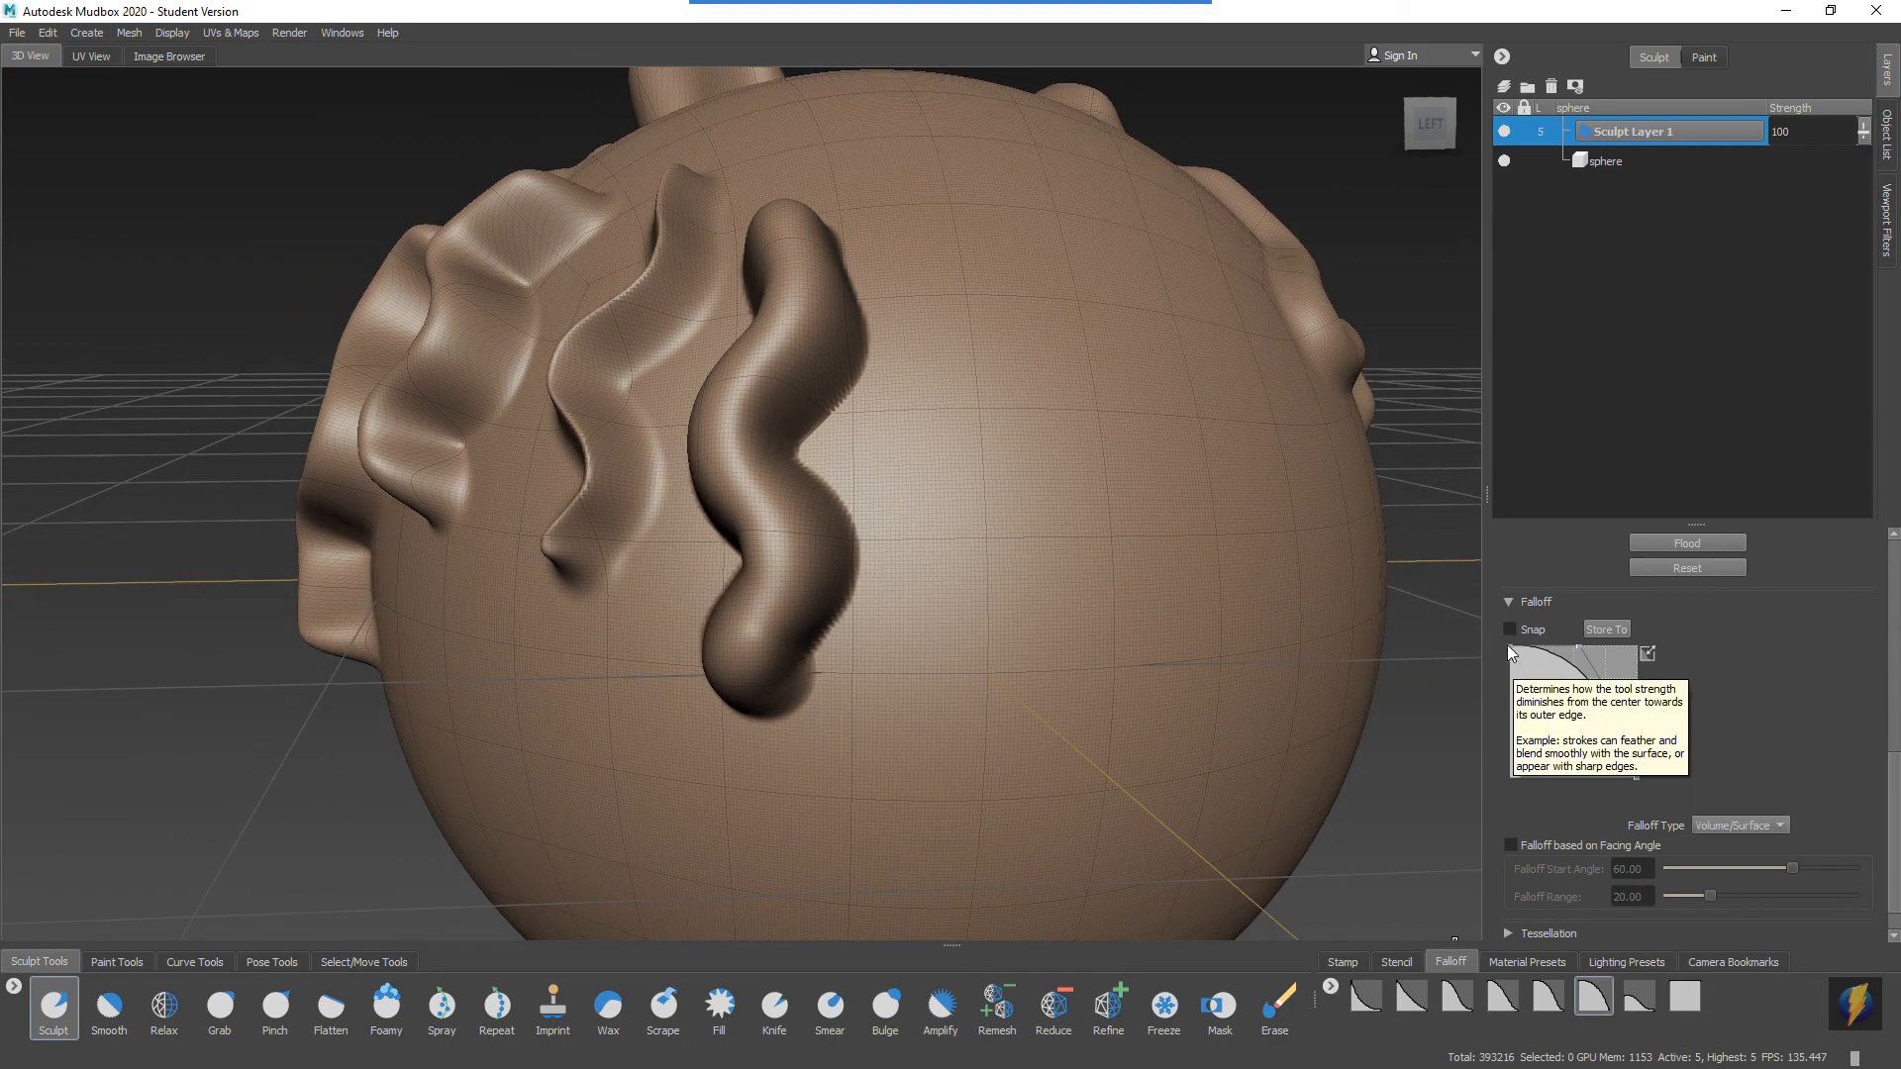
Step: Reshape the falloff curve into a symmetrical dome with both its ends at zero
left_click_drag(1509, 648, 1497, 798)
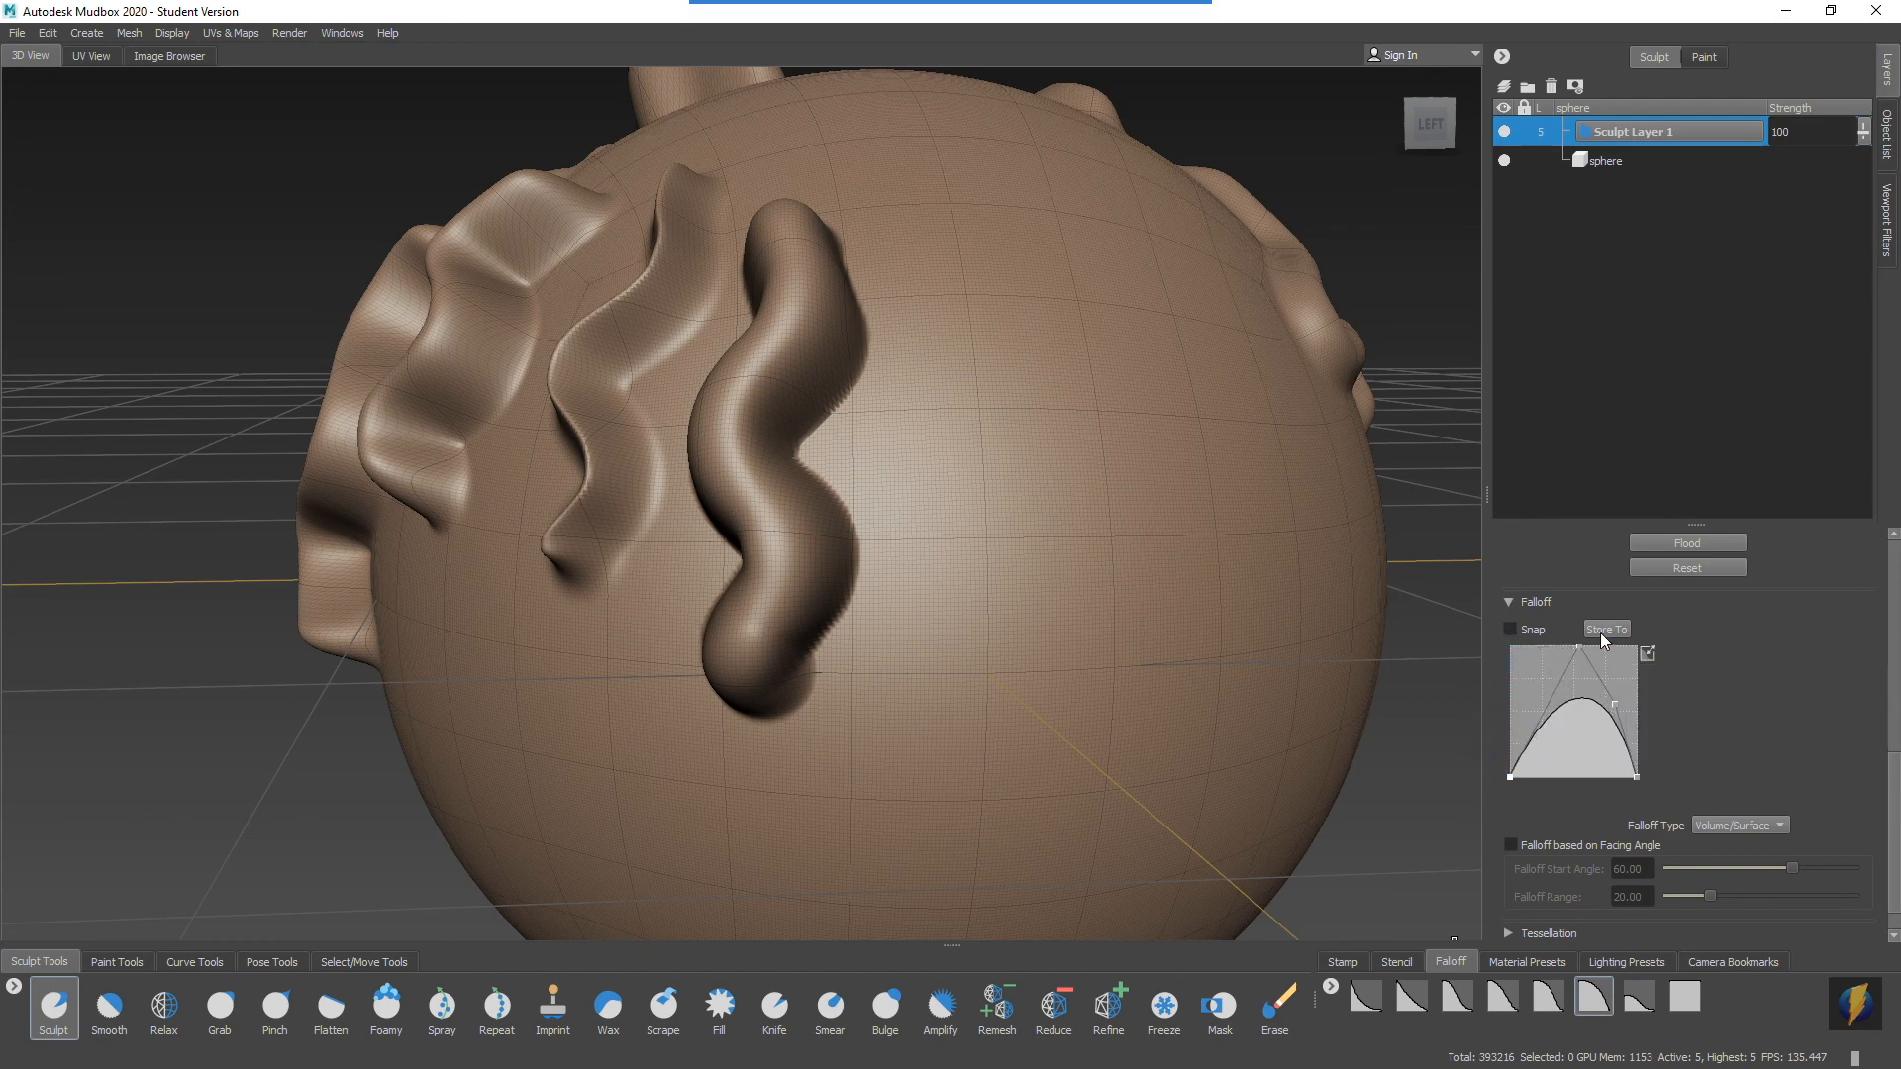
left_click(1513, 633)
left_click_drag(1577, 650, 1485, 636)
left_click_drag(1615, 703, 1647, 614)
Step: Sculpt a ring-shaped bump with a dimpled centre on the clear area using the custom dome falloff
left_click_drag(982, 566, 877, 589, "alt")
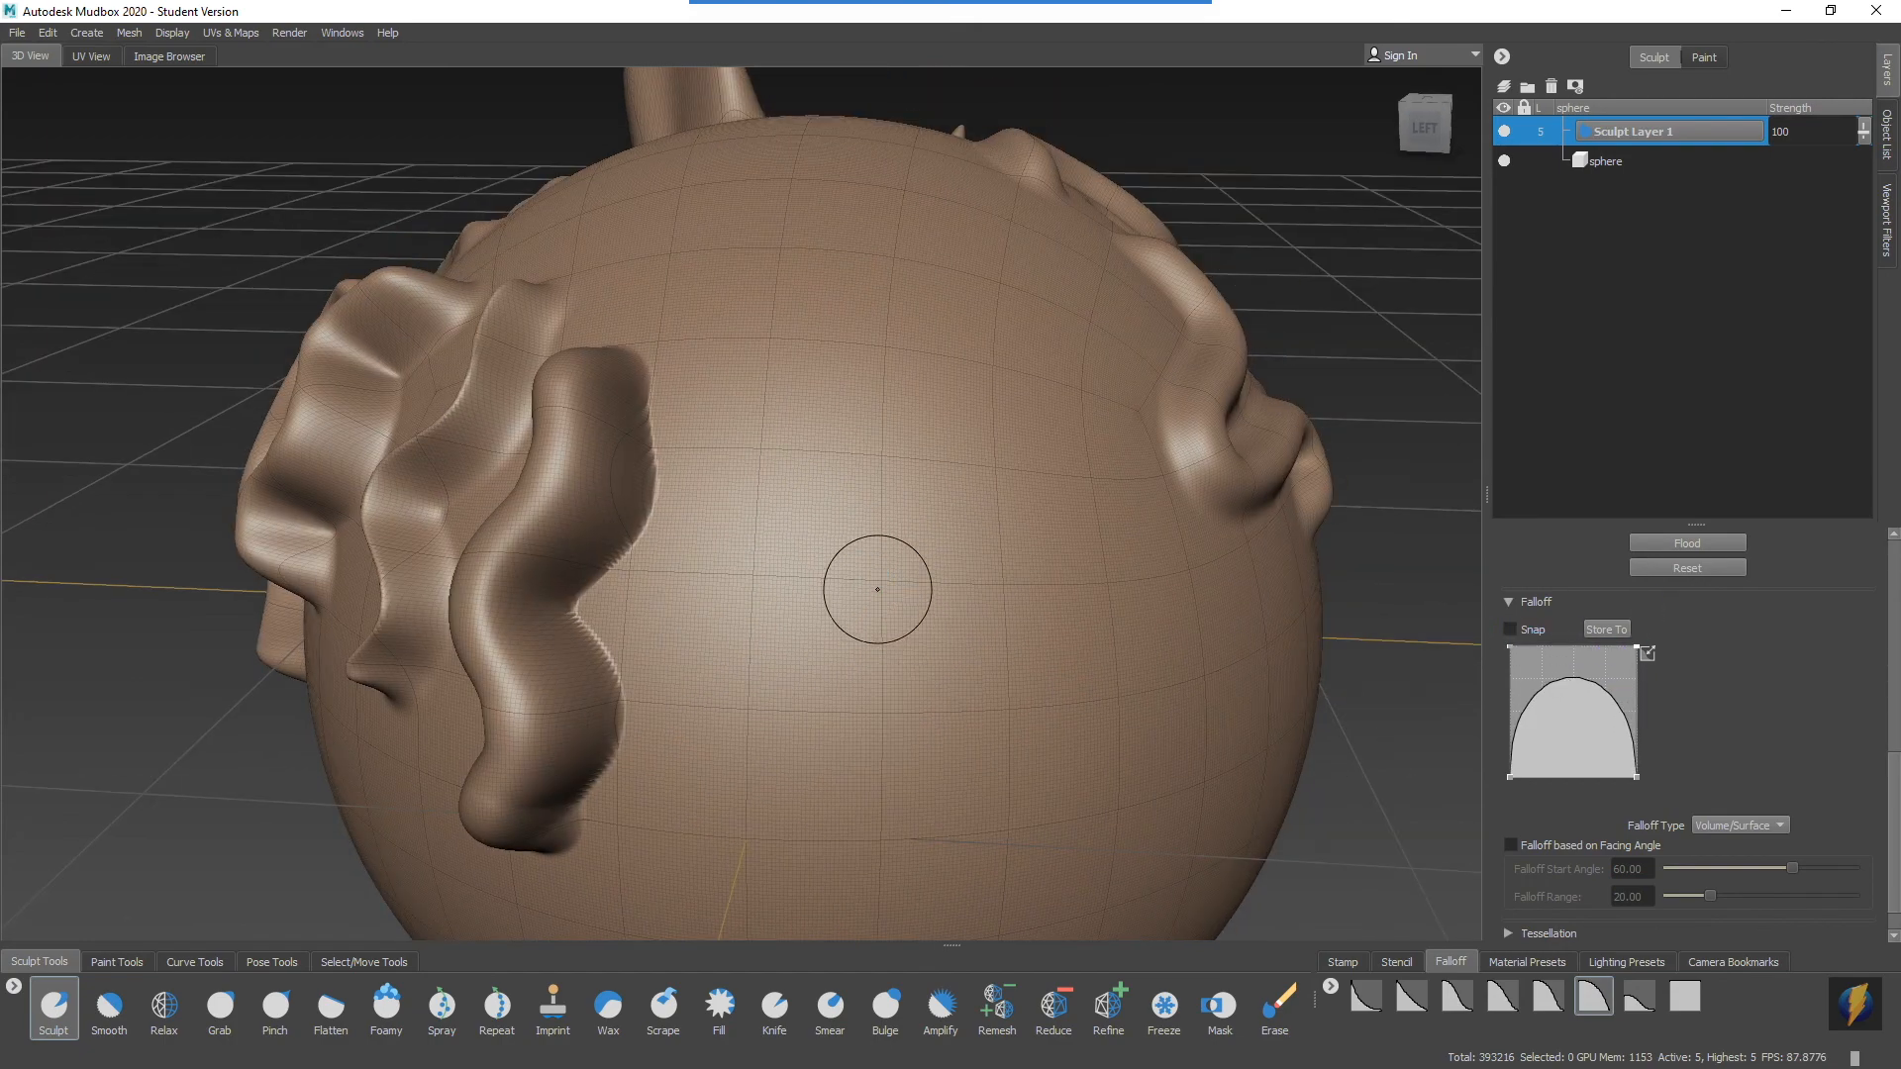
left_click(874, 568)
left_click_drag(842, 594, 857, 600)
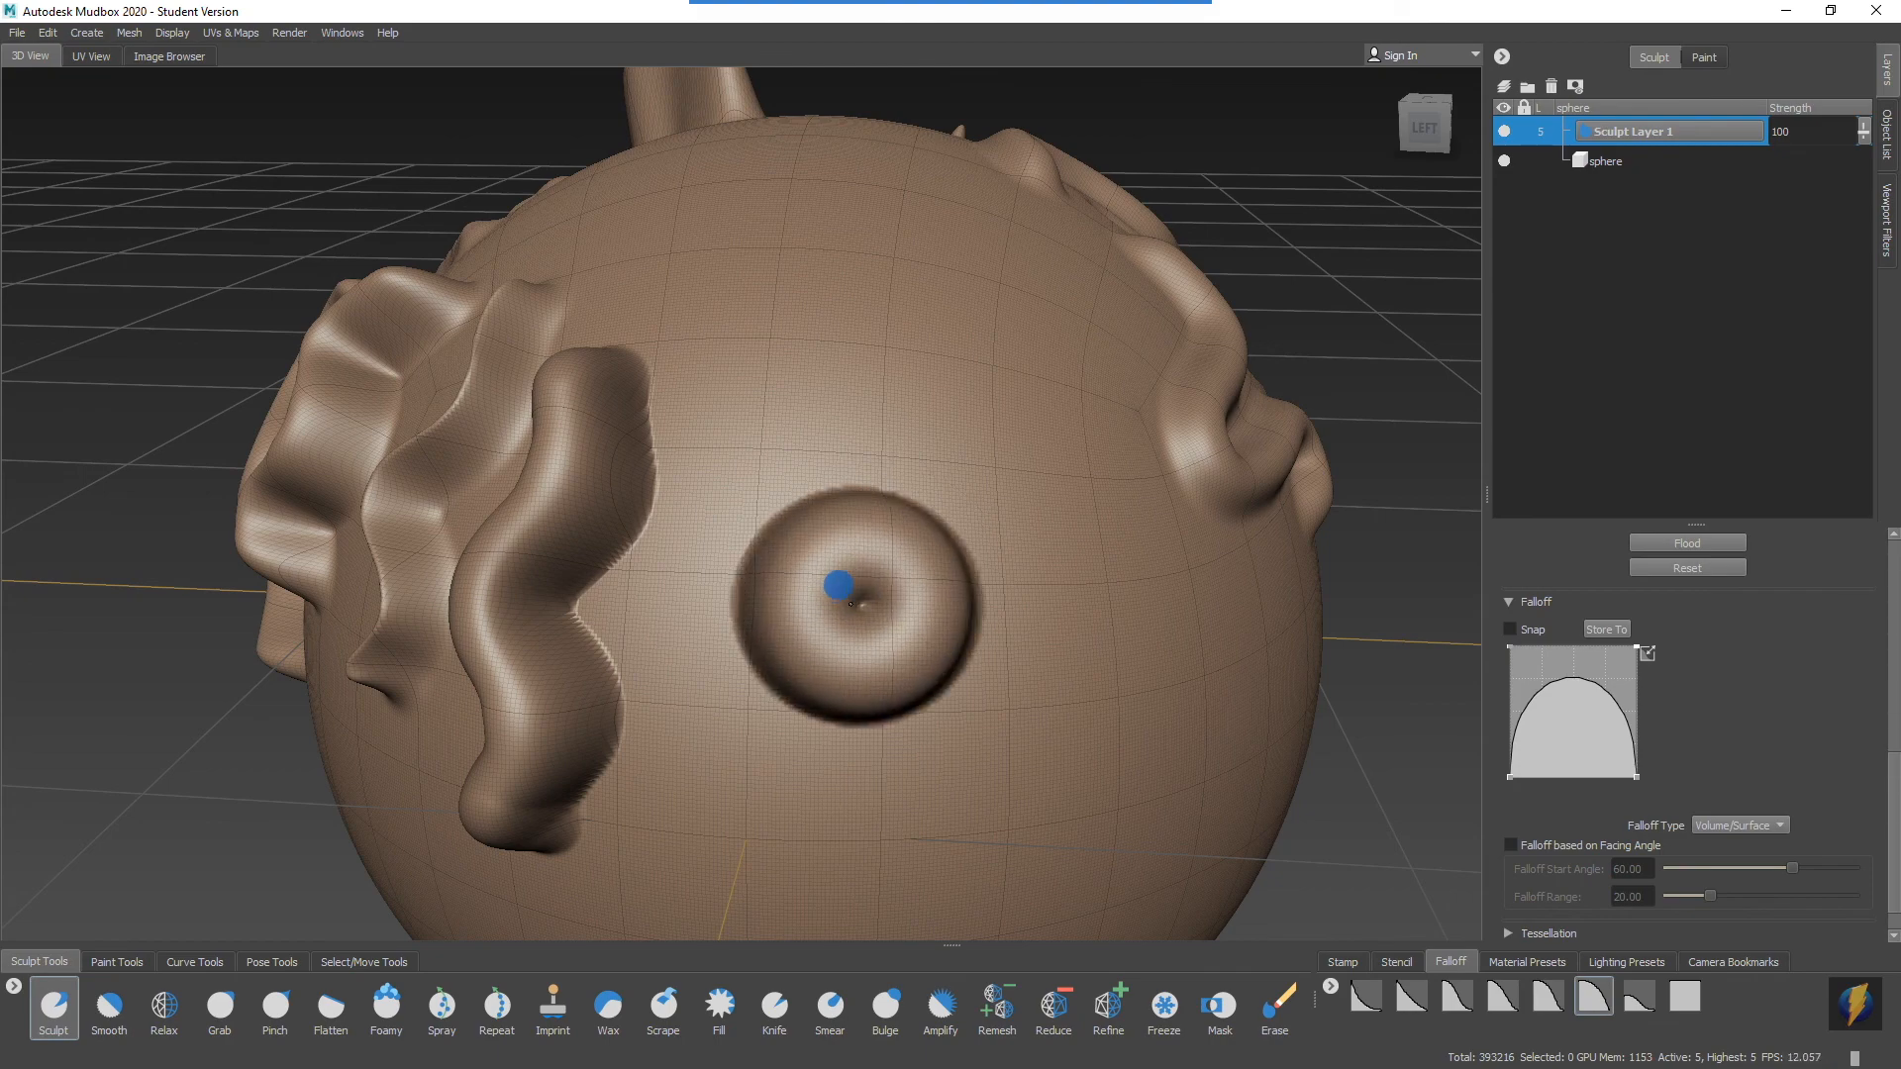
mouse_move(1045, 579)
left_mouse_down("alt")
mouse_move(976, 535)
mouse_move(966, 496)
left_mouse_up("alt")
middle_click_drag(965, 457, 1031, 530, "alt")
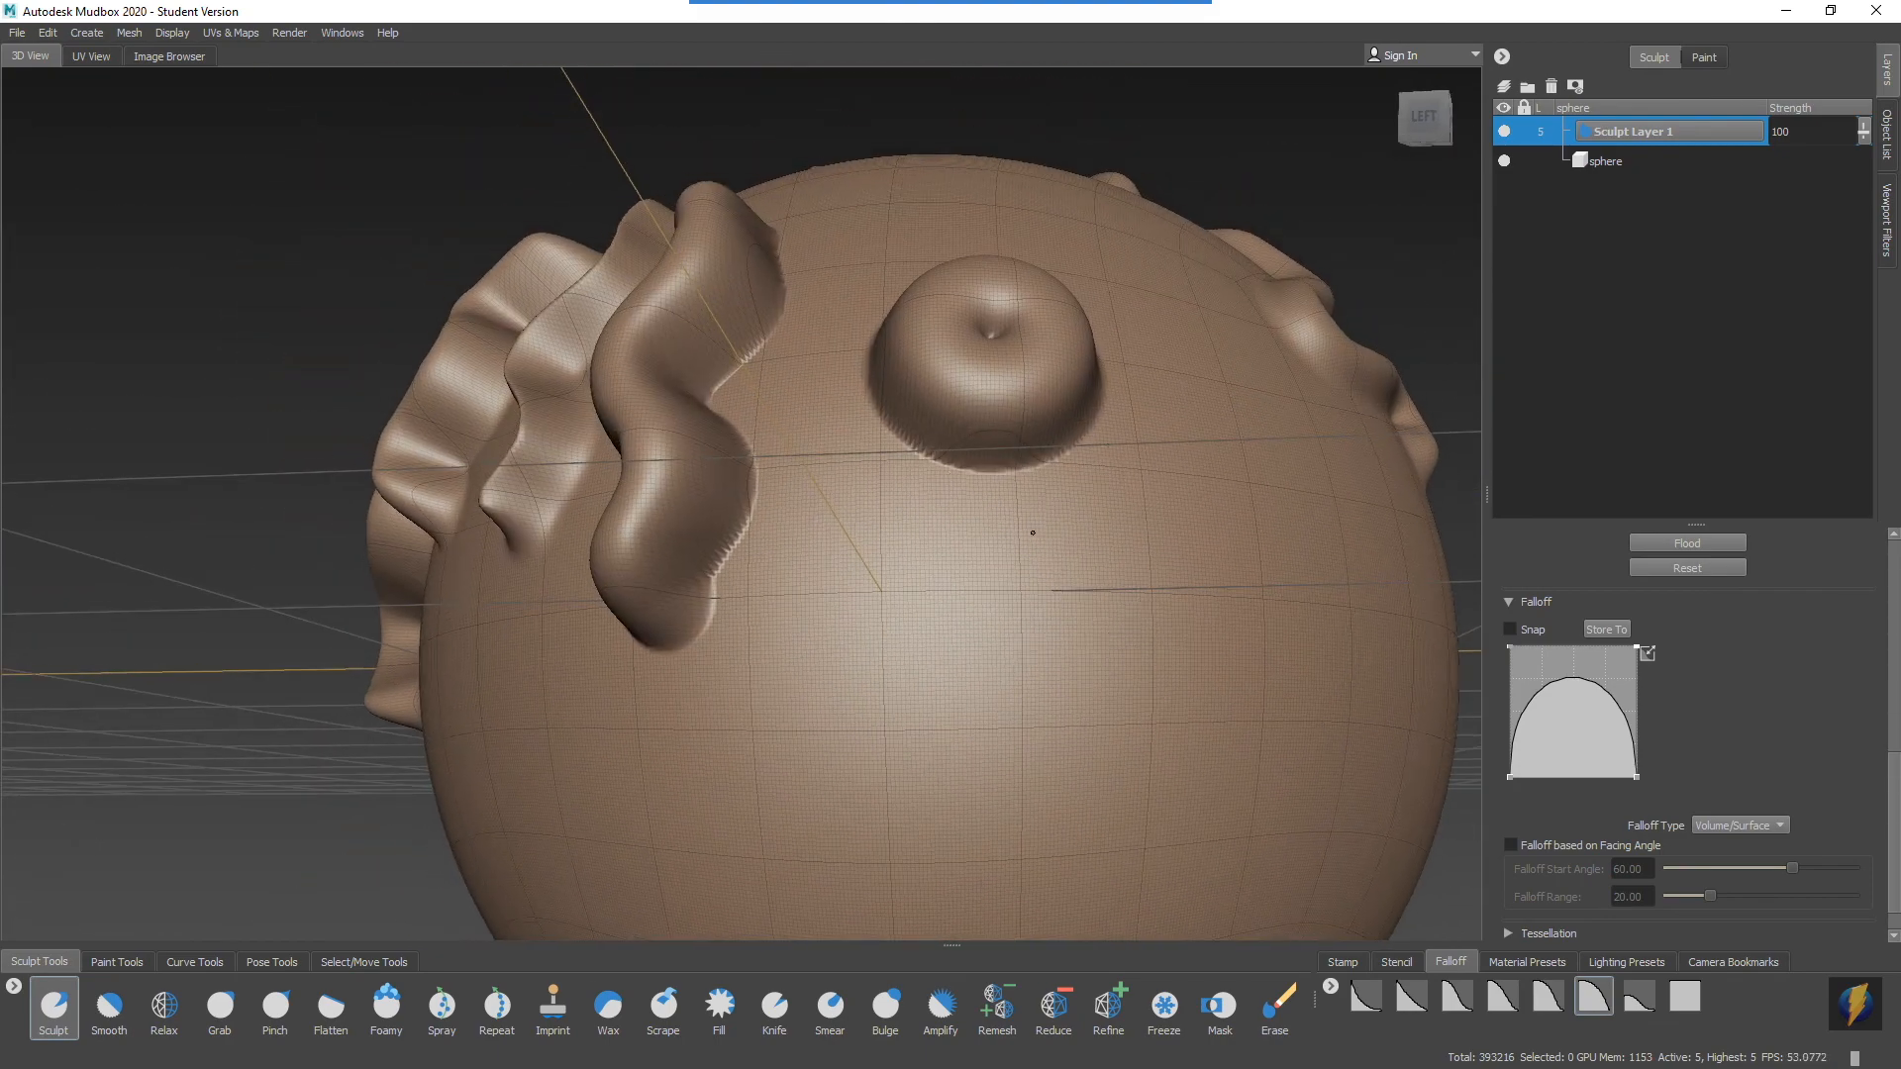
Step: Switch the brush falloff to the smooth S-curve preset and return to the main Sculpt tool properties
key("super")
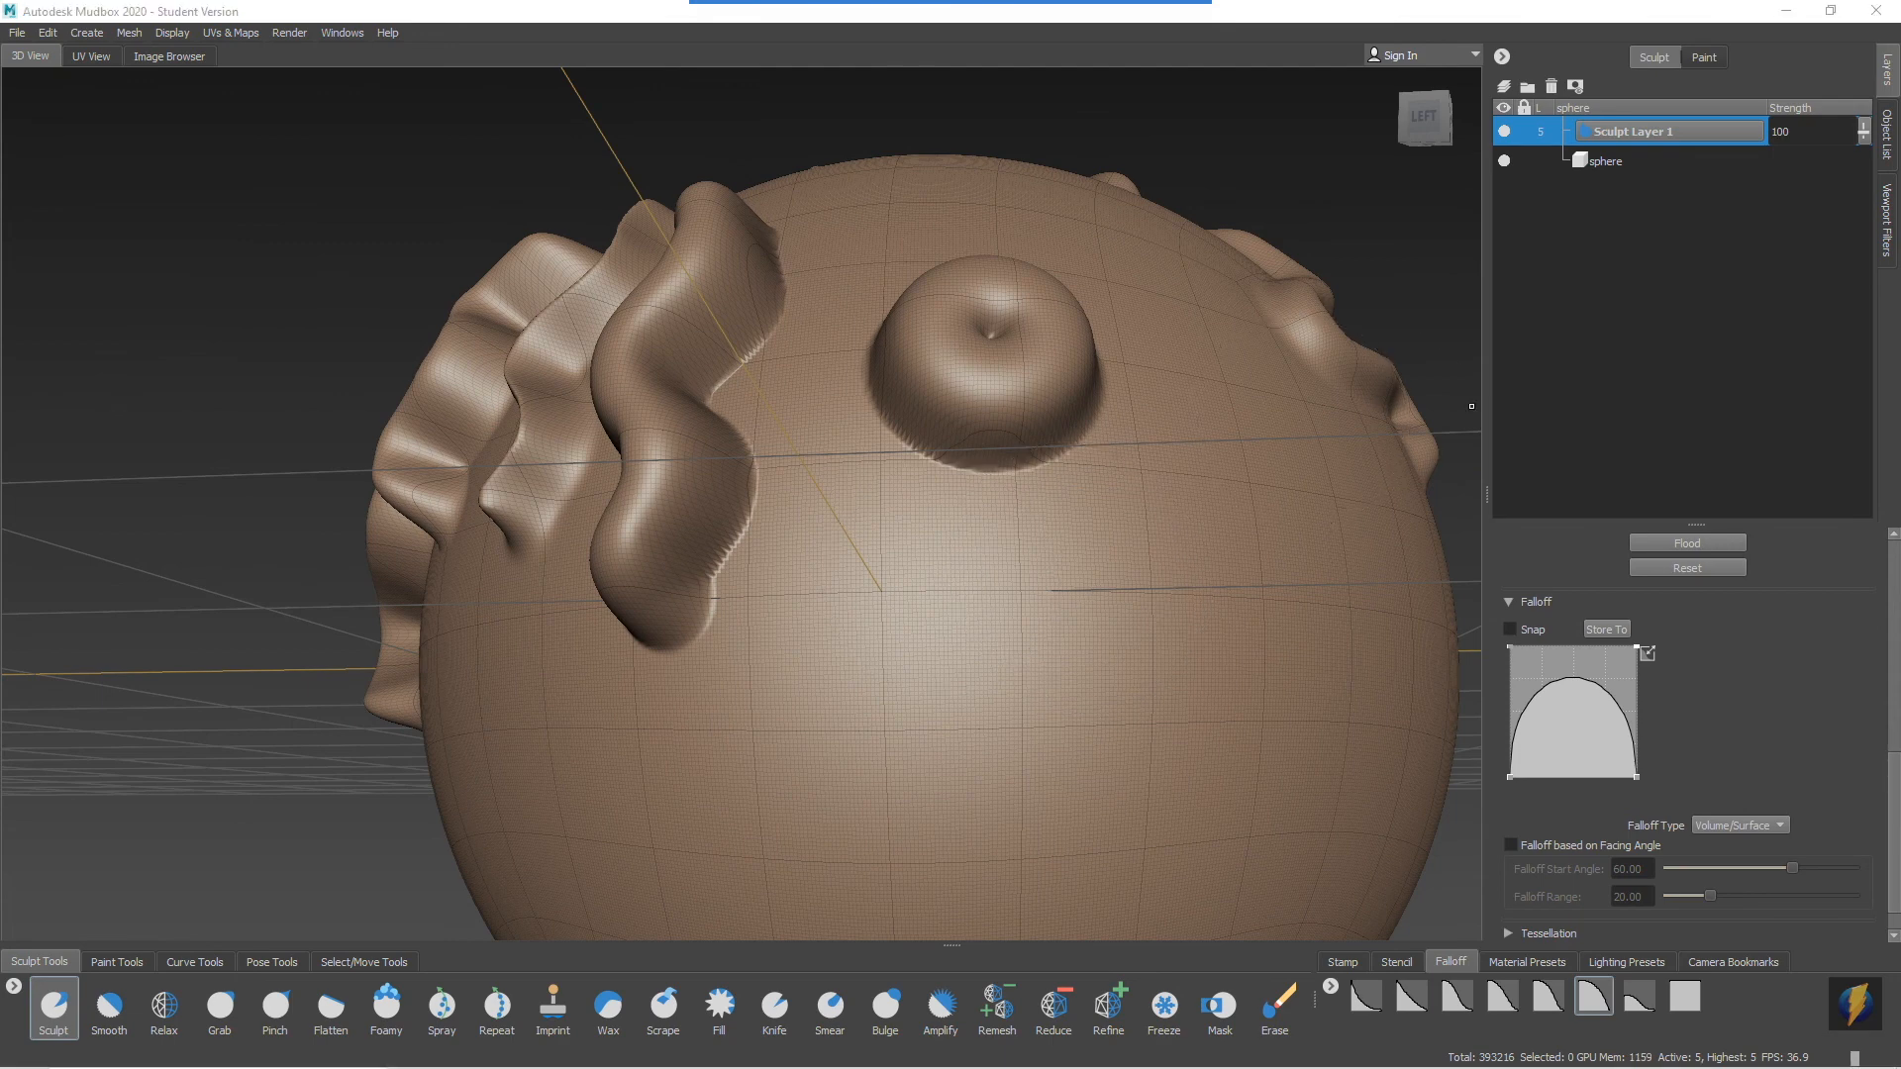
left_click(1457, 995)
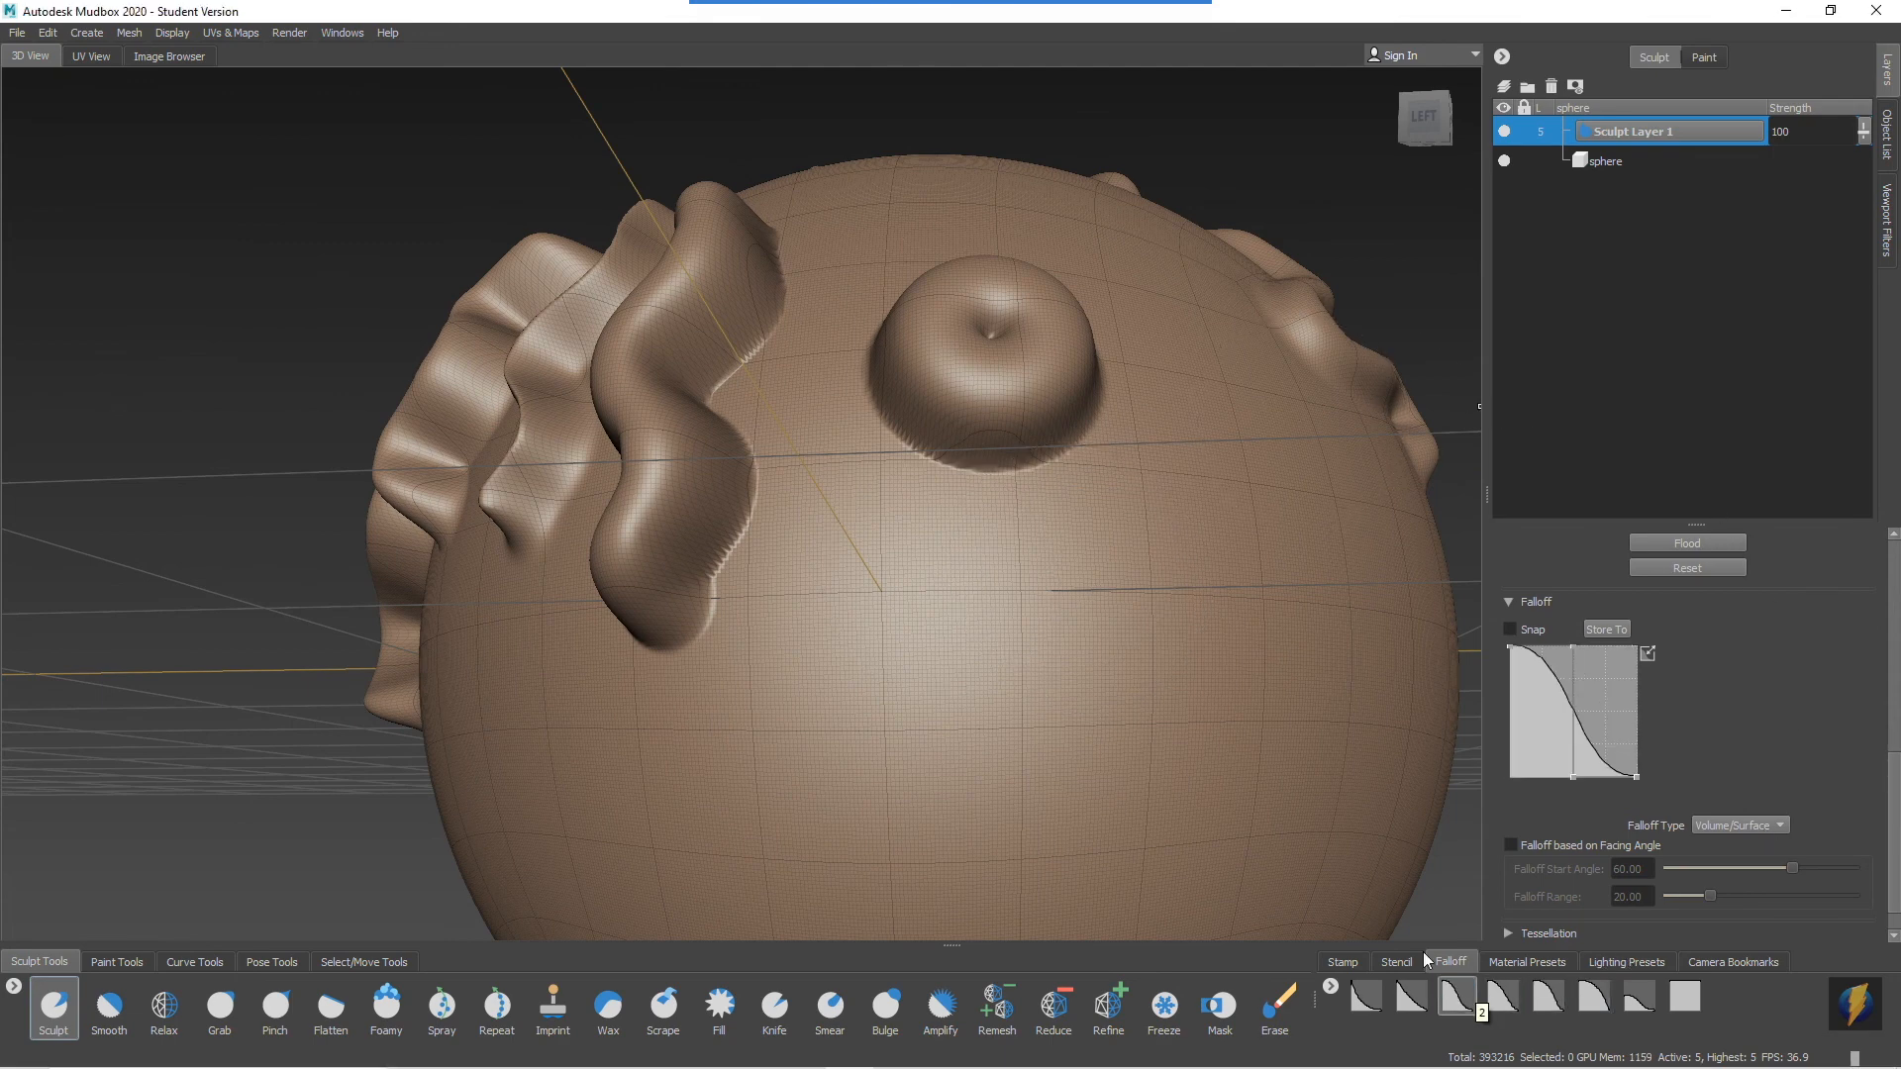
right_click_drag(993, 455, 722, 344, "alt")
middle_click_drag(945, 440, 926, 360, "alt")
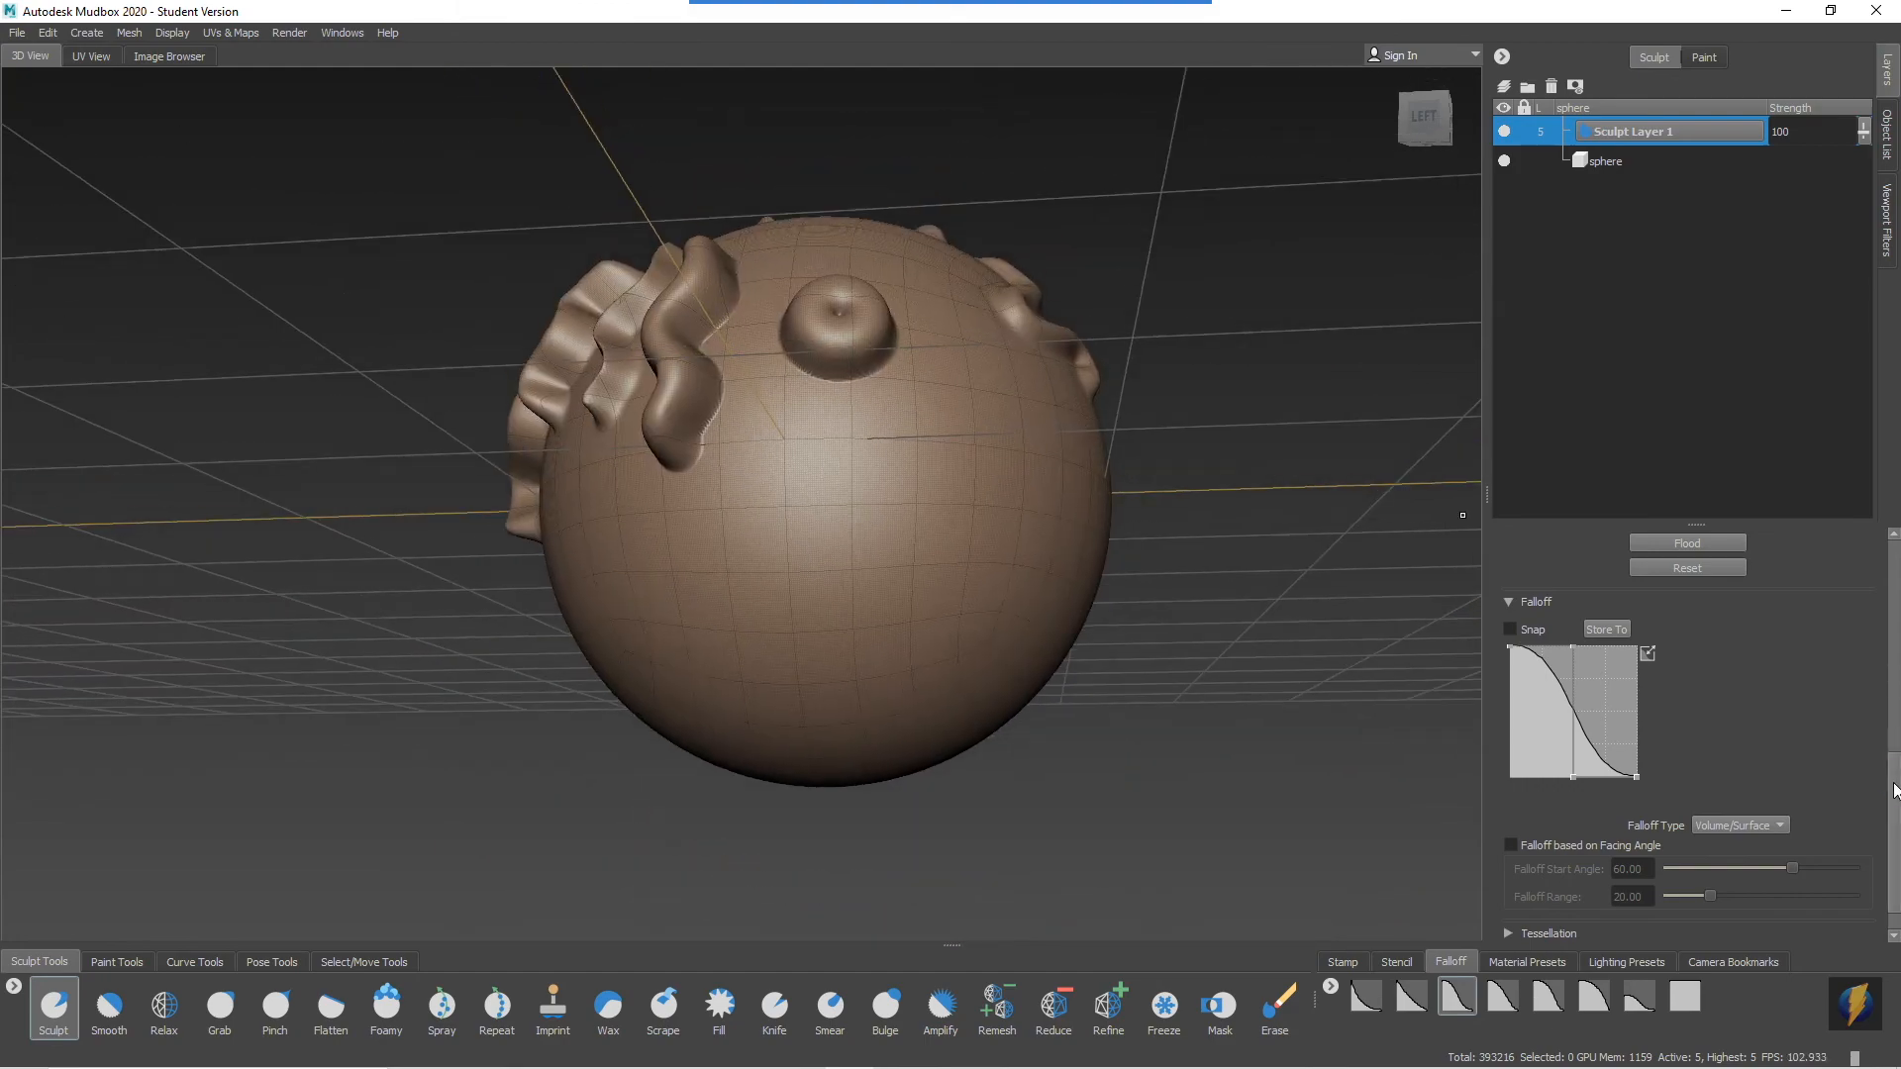
scroll(1770, 610, "up", 10)
Step: Turn off the wireframe display on the sphere for a clear view of the sculpted strokes
mouse_move(869, 470)
left_mouse_down("alt")
mouse_move(980, 522)
mouse_move(782, 564)
mouse_move(990, 559)
left_mouse_up("alt")
right_click_drag(991, 559, 1093, 592, "alt")
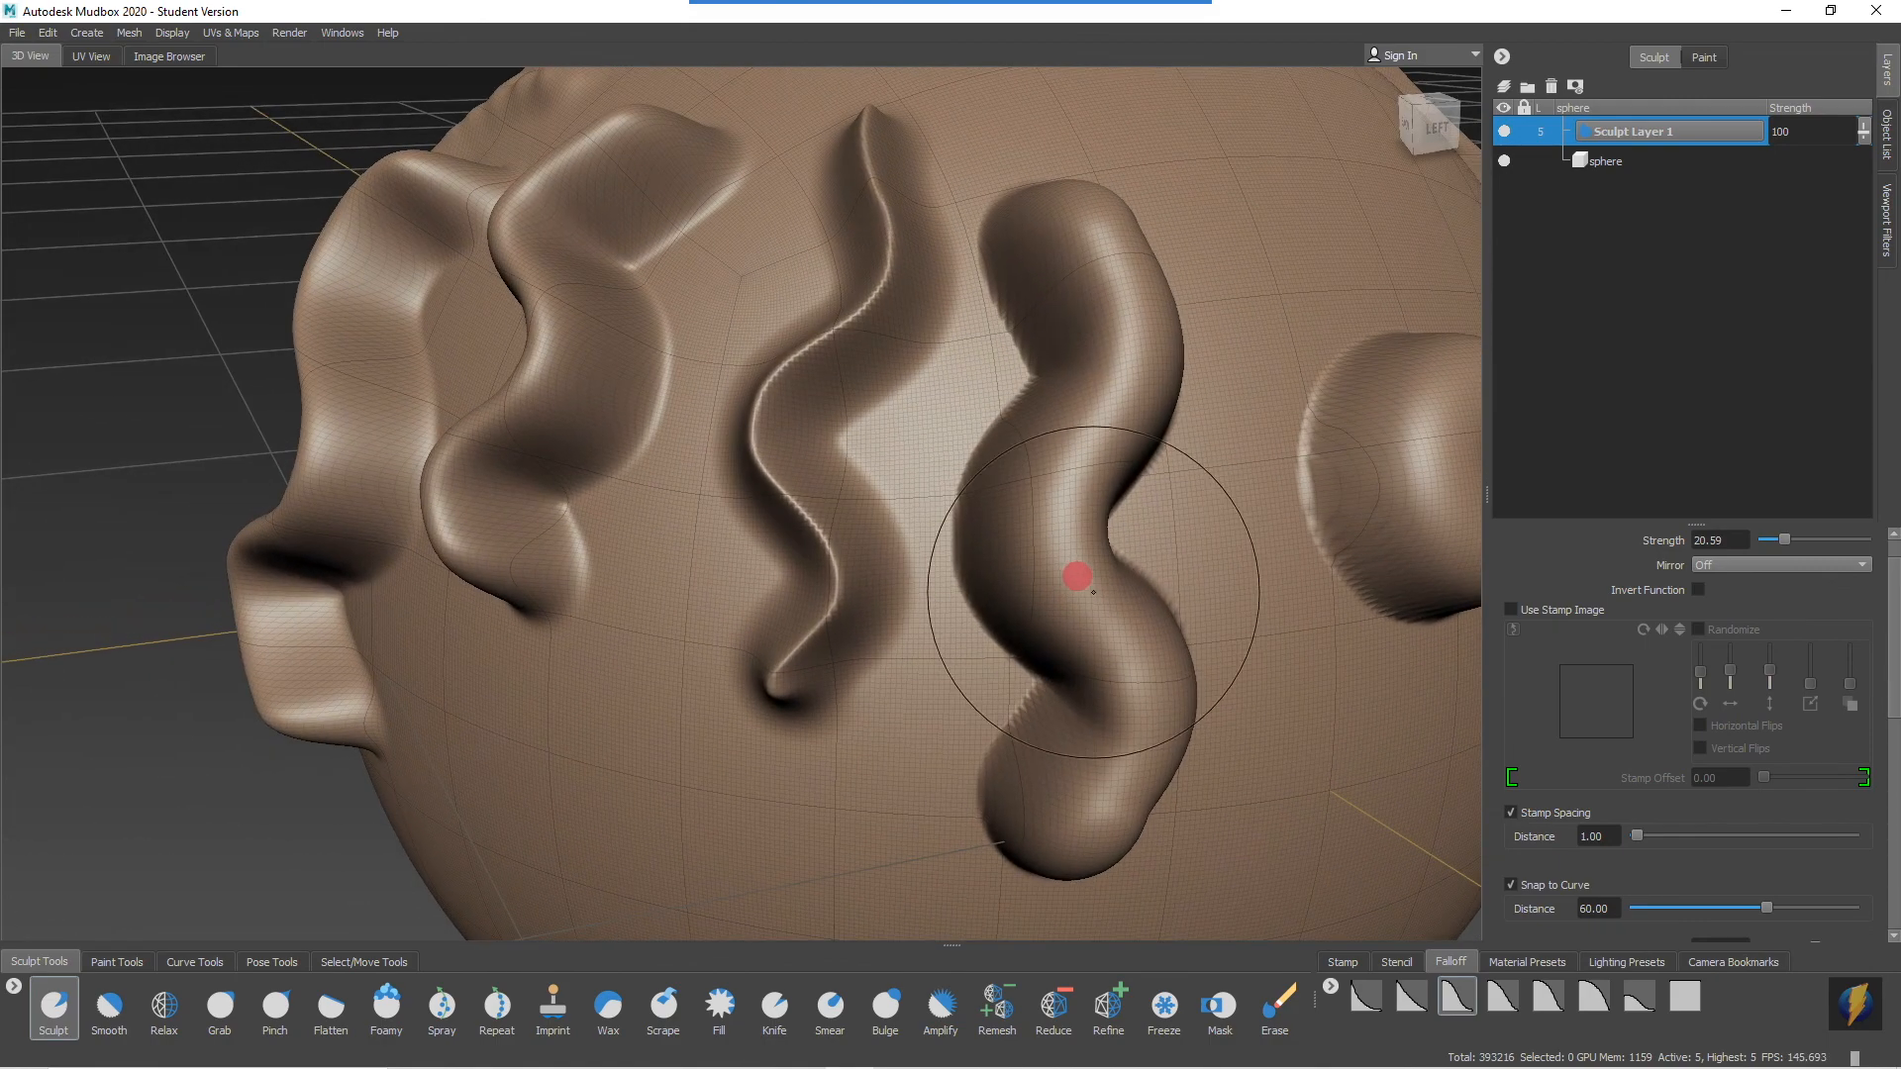
key("w")
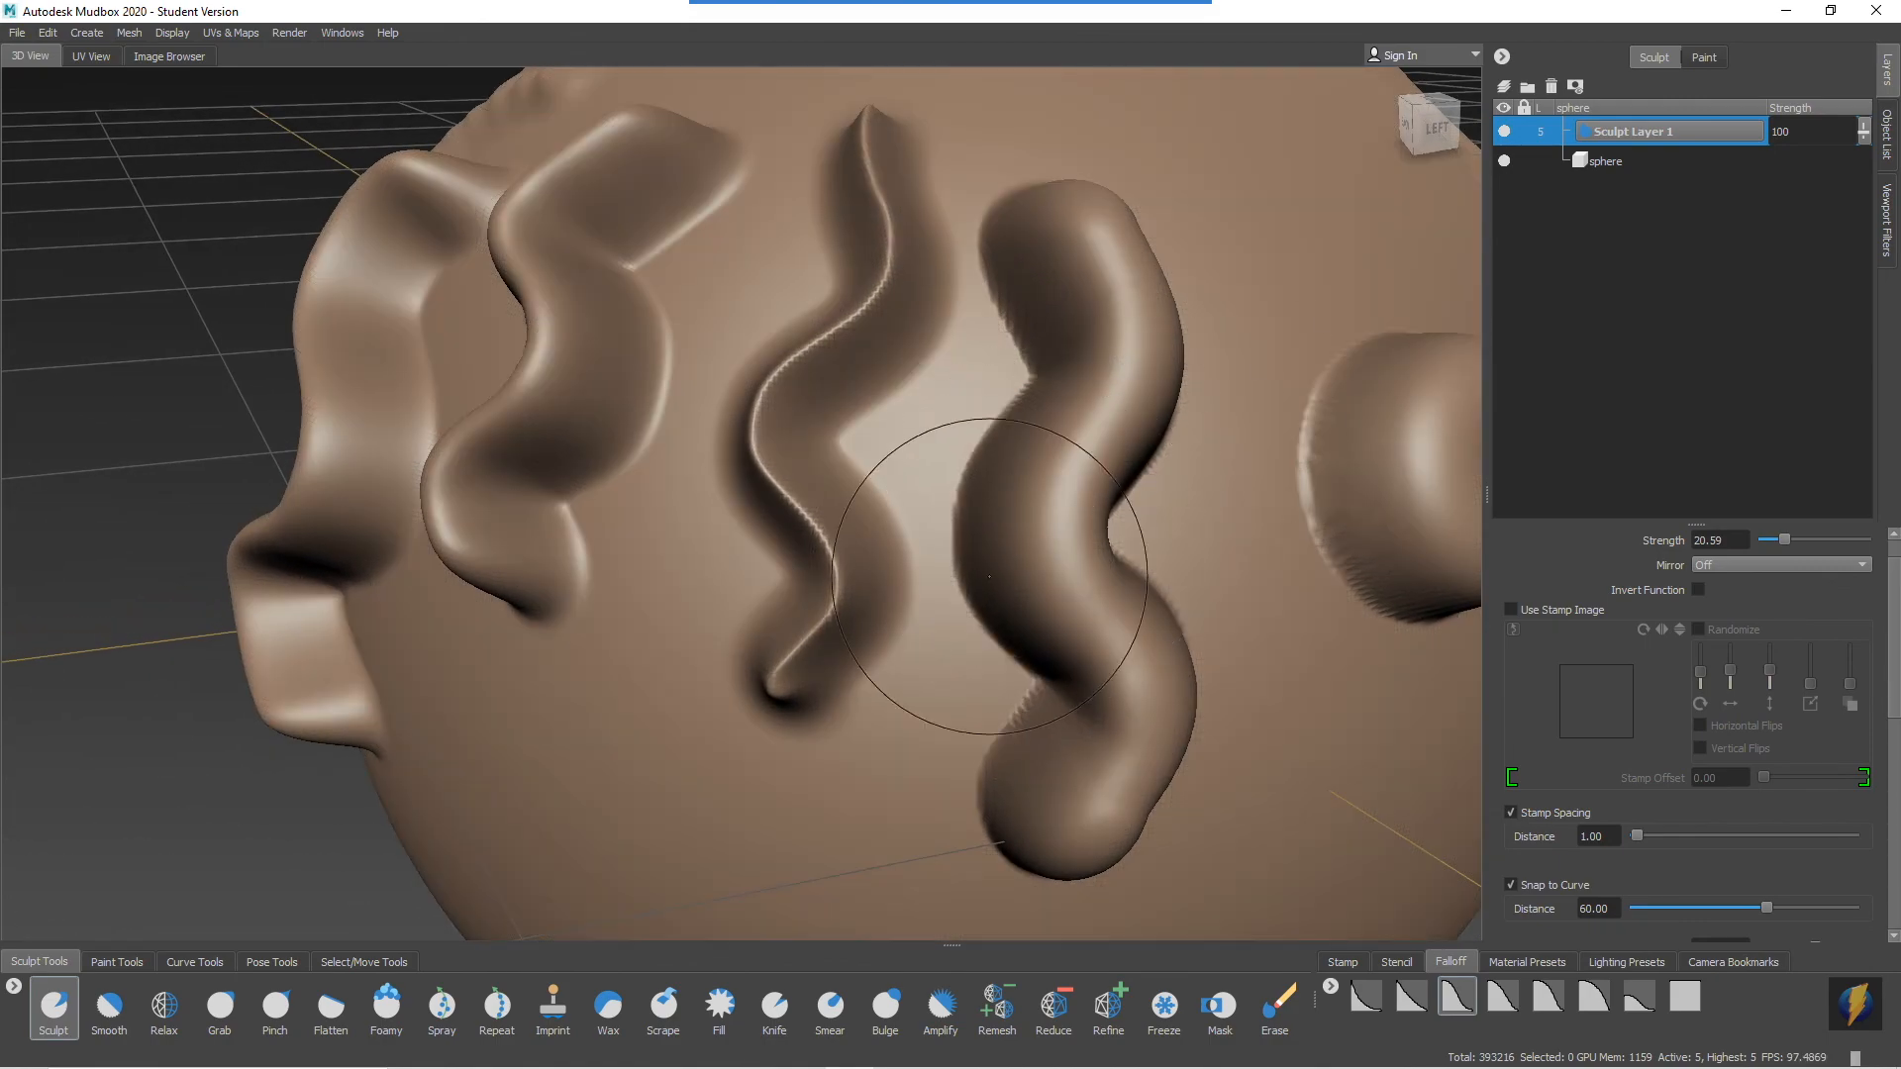
right_click_drag(990, 576, 993, 472, "alt")
mouse_move(993, 472)
left_mouse_down("alt")
mouse_move(849, 479)
mouse_move(943, 499)
left_mouse_up("alt")
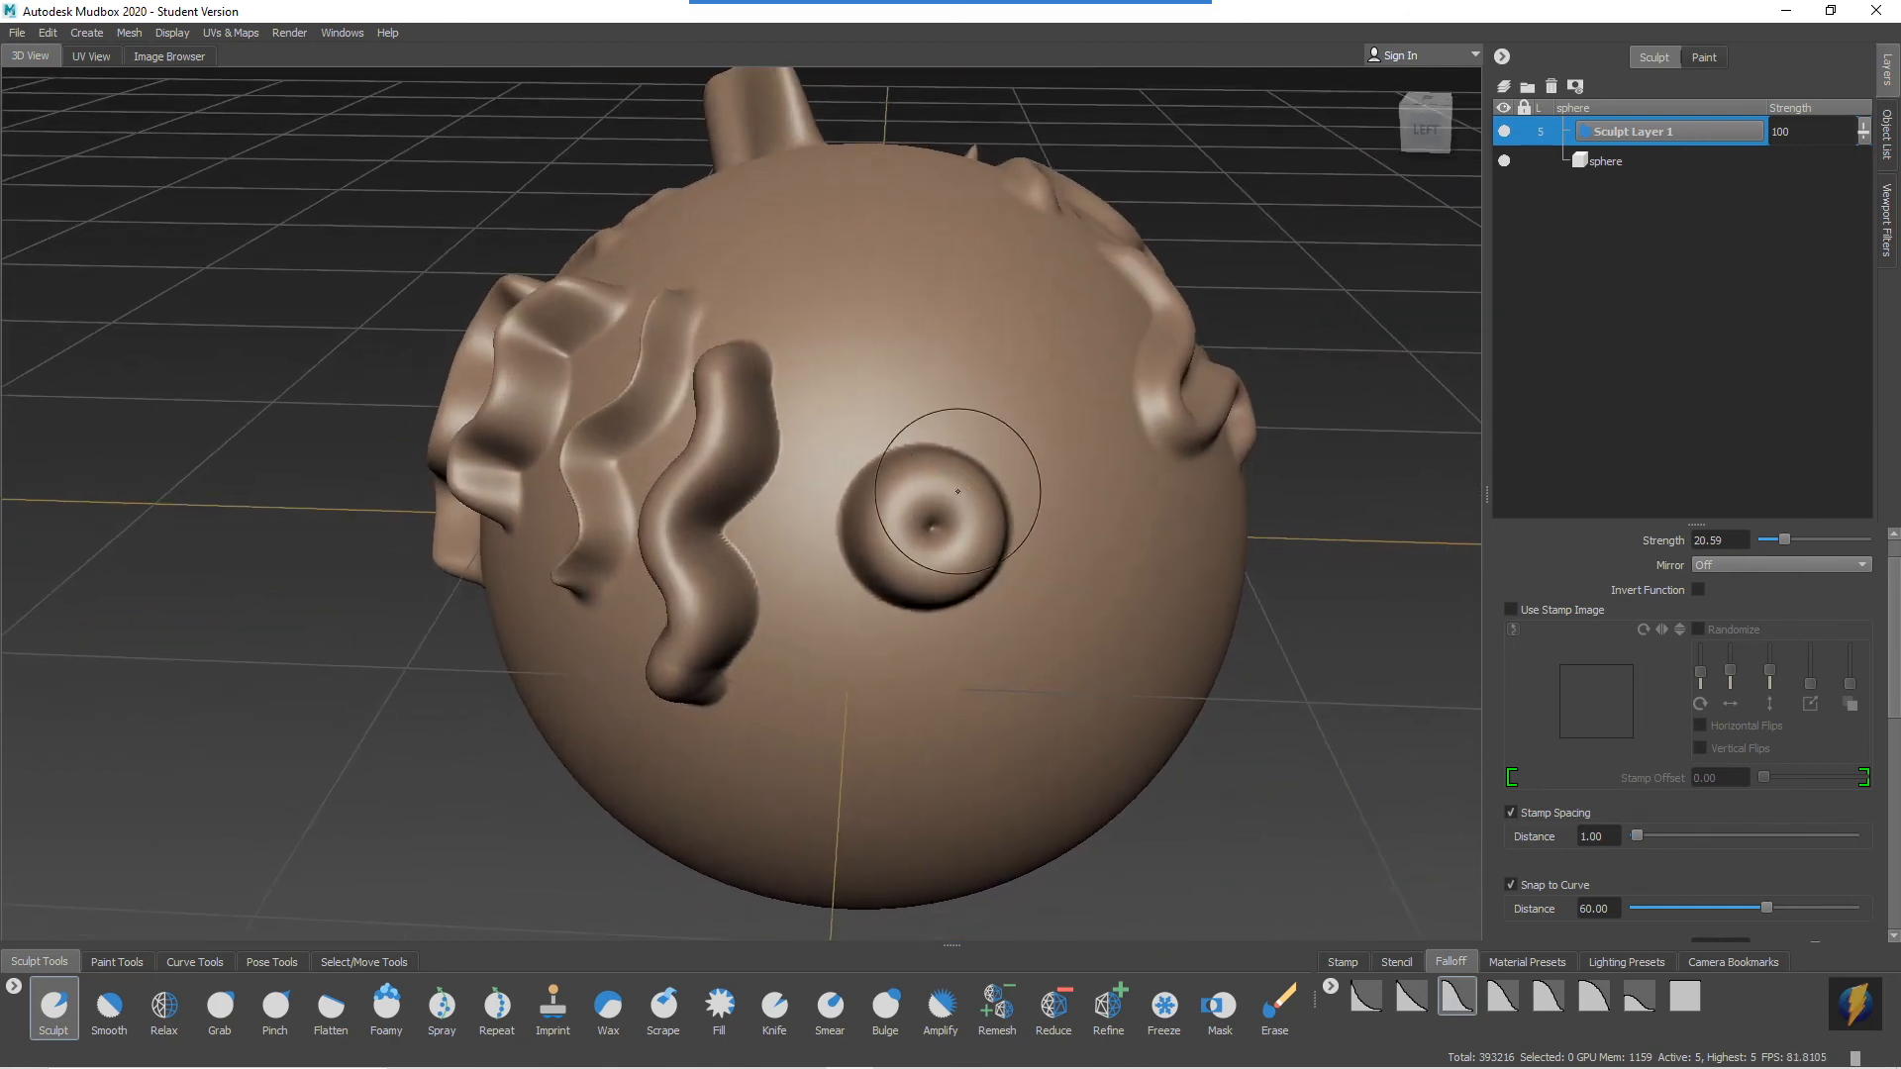
Step: Toggle Sculpt Layer 1's visibility off and on and try its strength slider, leaving the layer strength at 100
left_click(1506, 132)
left_click(1505, 131)
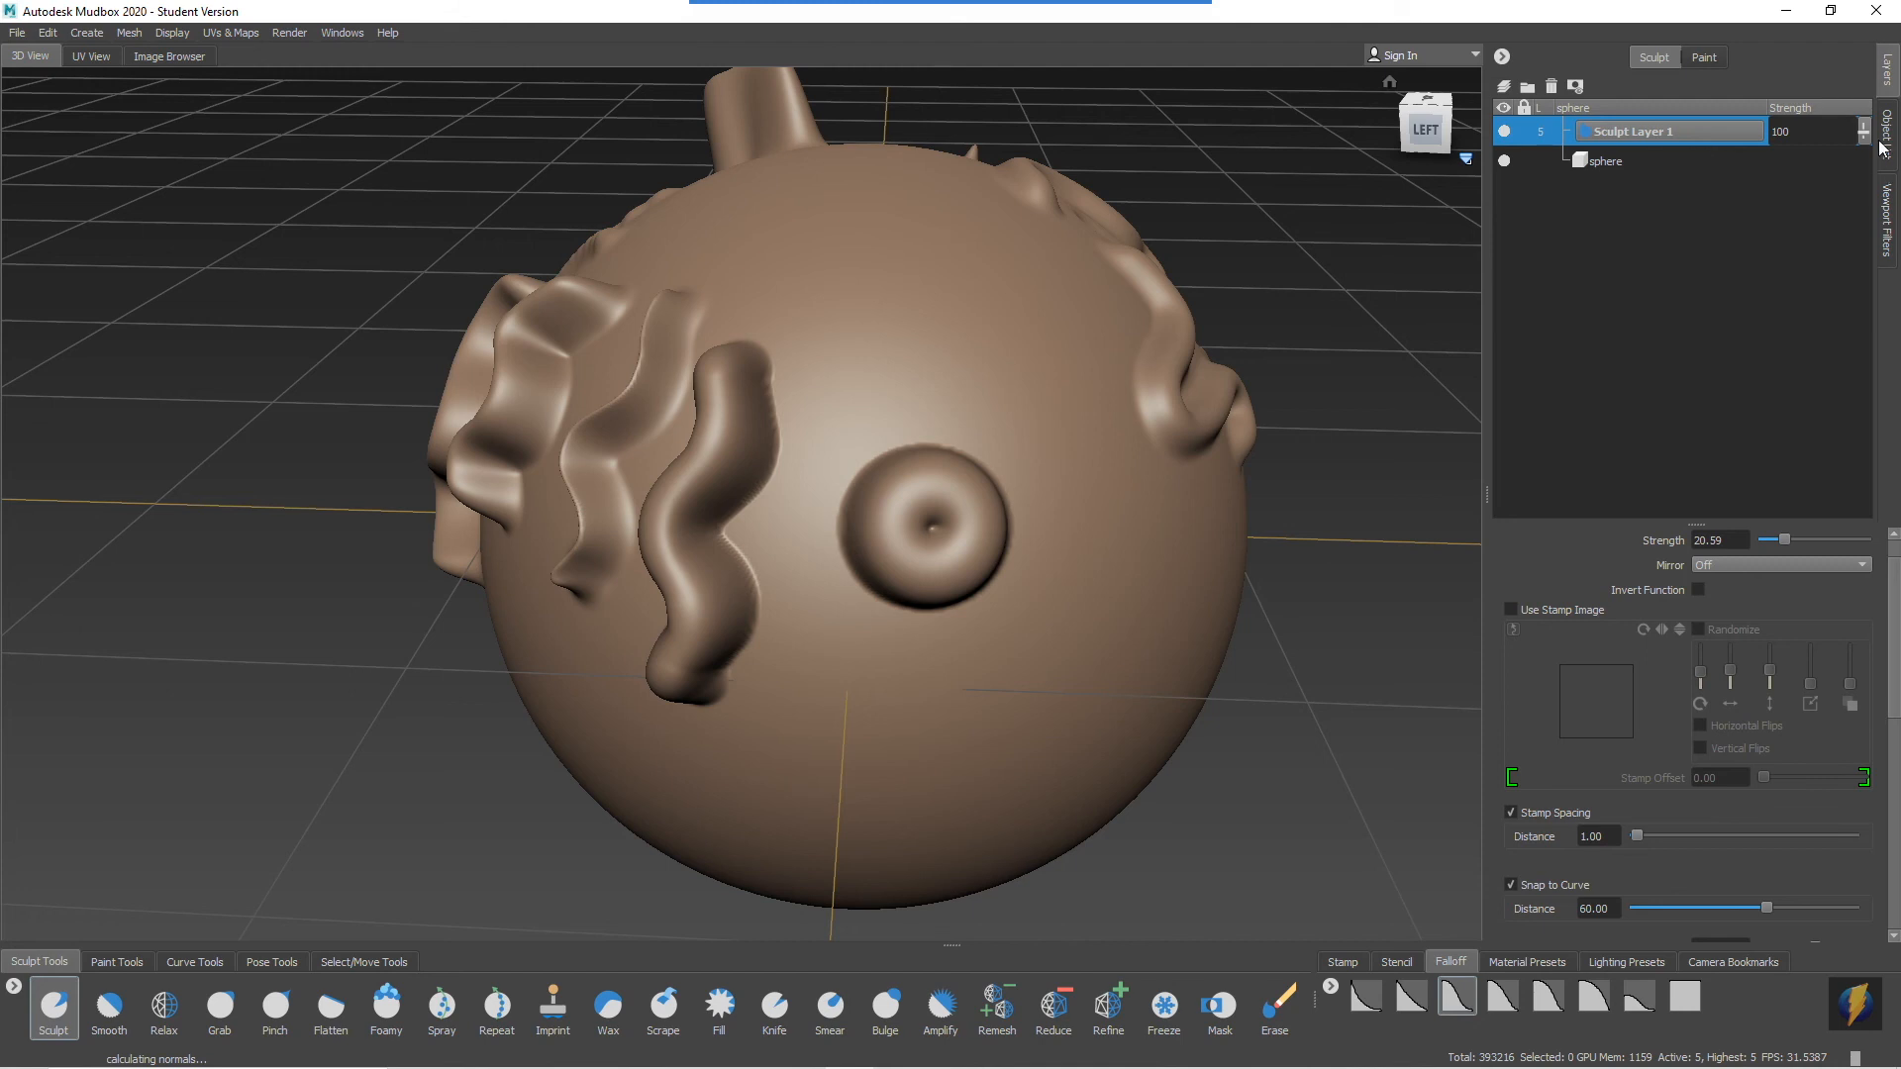
mouse_move(1864, 130)
left_mouse_down()
mouse_move(1870, 253)
mouse_move(1857, 124)
left_mouse_up()
left_click_drag(836, 403, 786, 409, "alt")
middle_click_drag(786, 410, 810, 400, "alt")
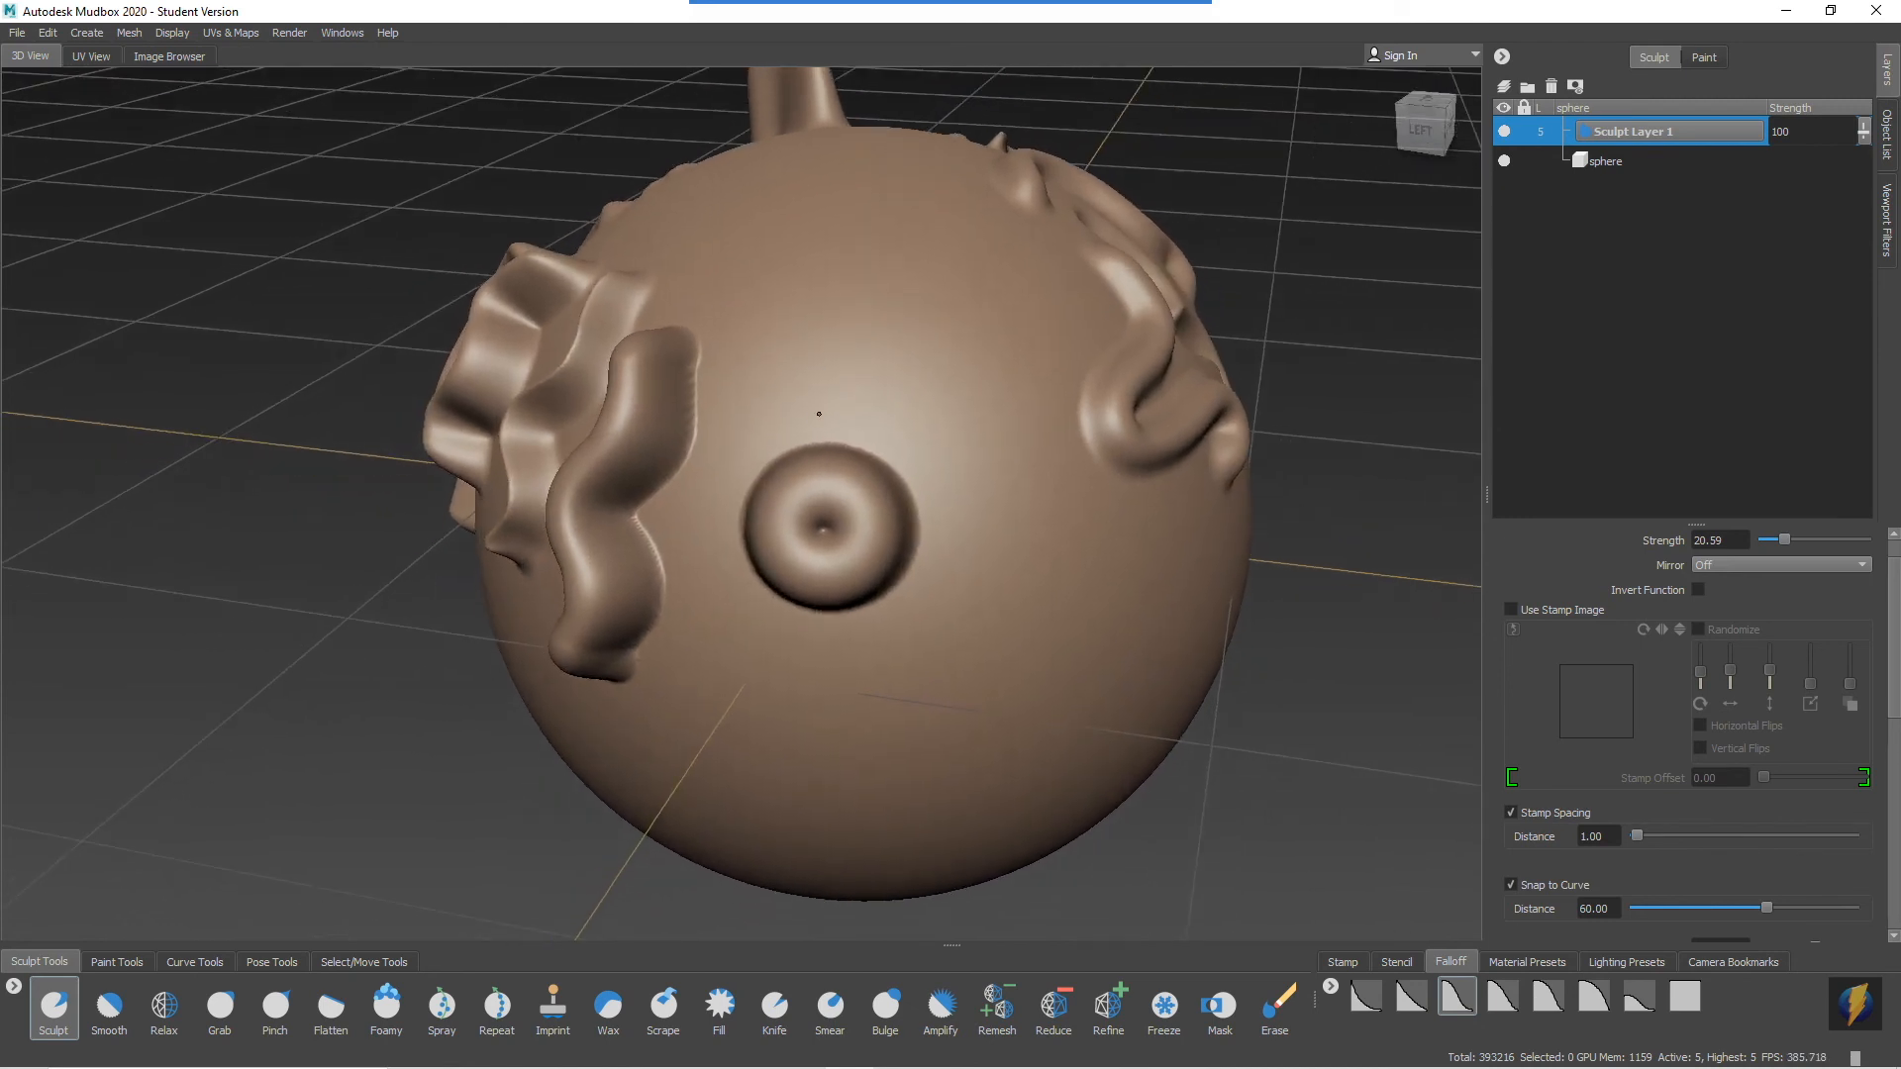
right_click_drag(759, 416, 786, 425, "alt")
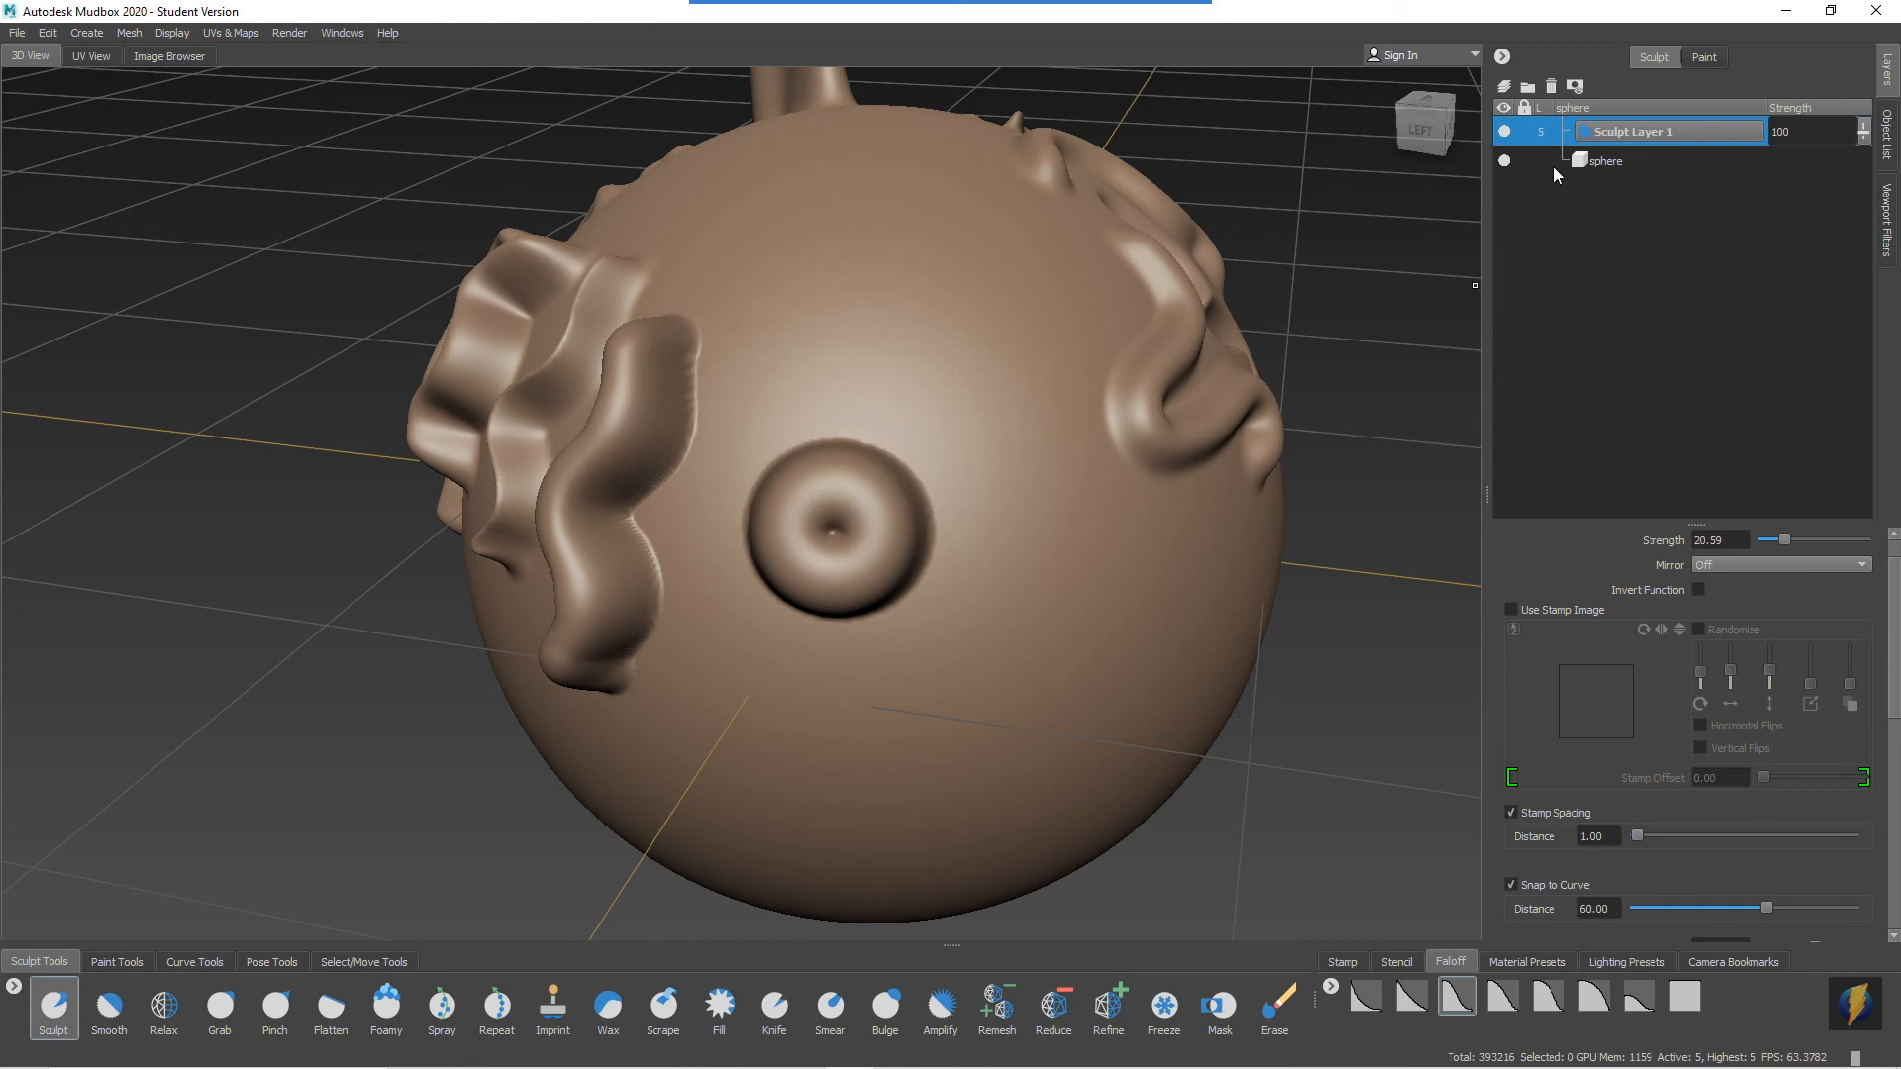
Step: Hide Sculpt Layer 1 and add a new sculpt layer above it, leaving the first layer hidden
left_click(1504, 131)
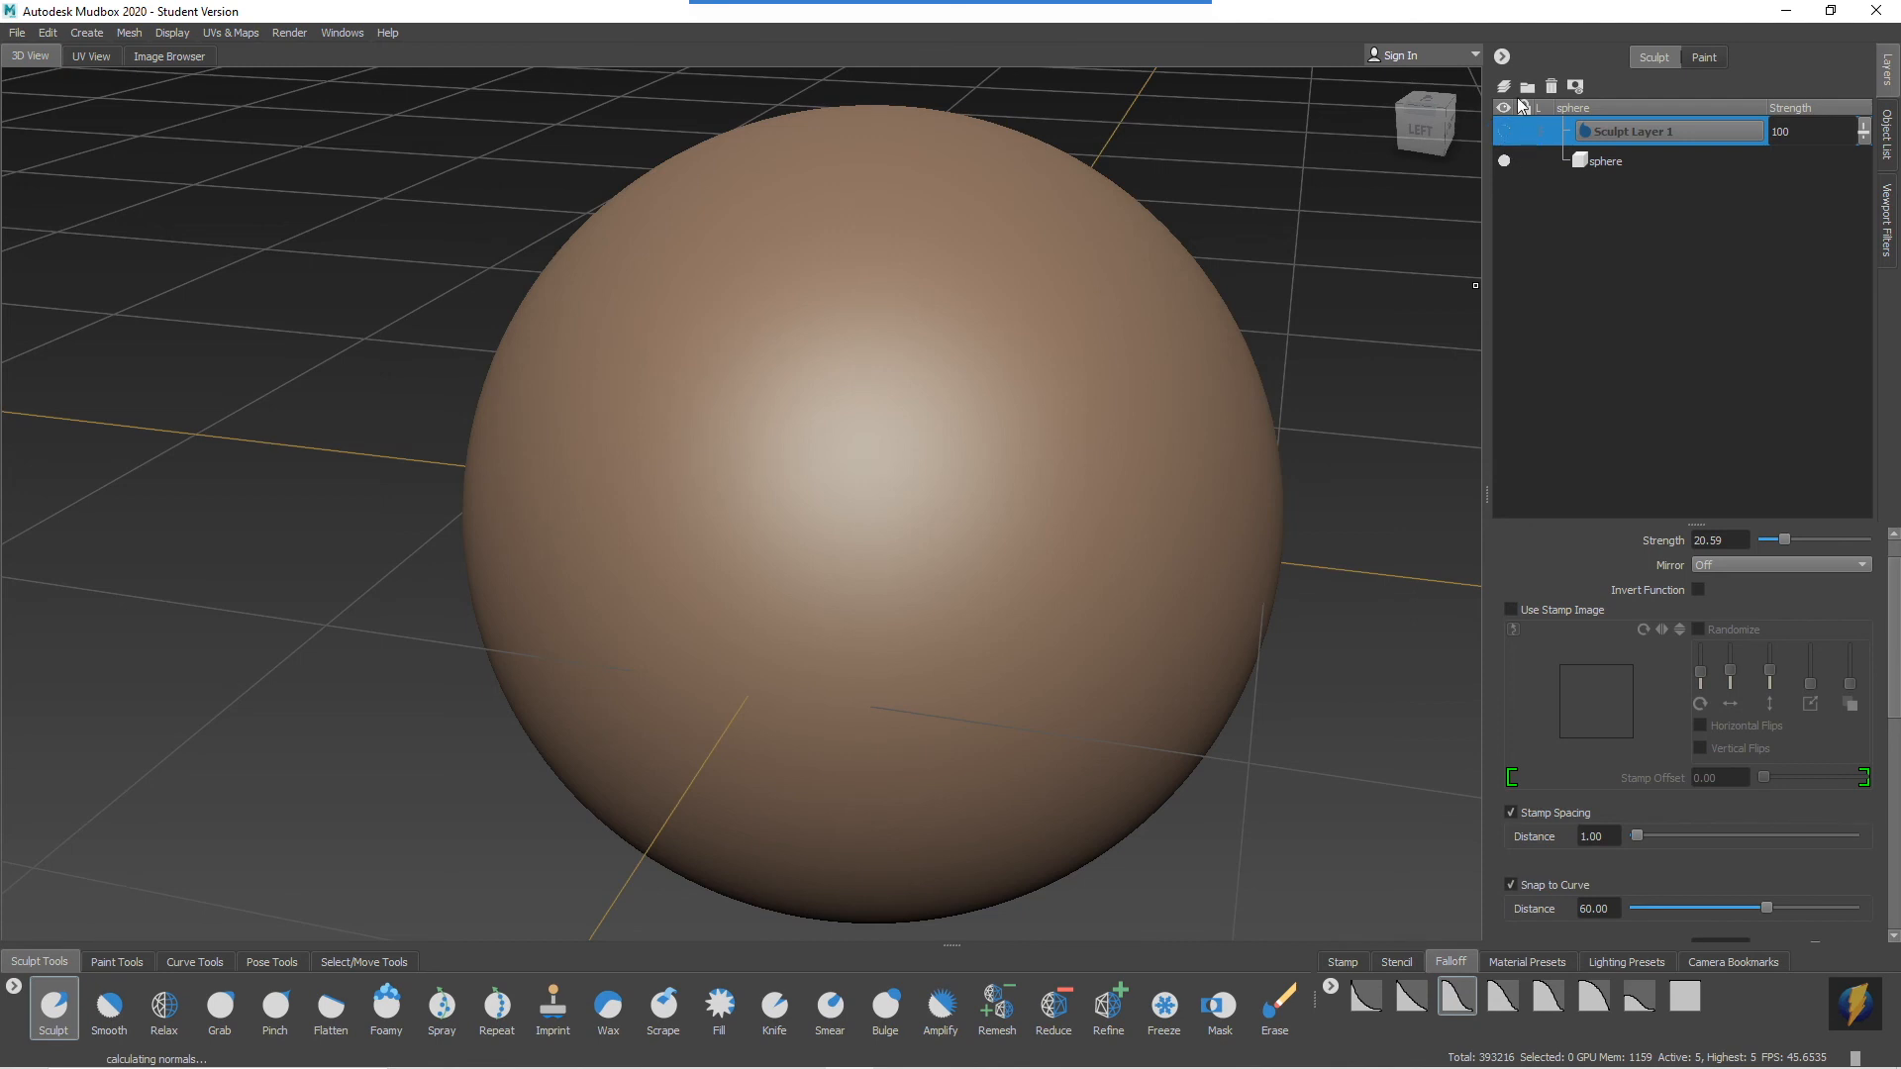
left_click(1503, 87)
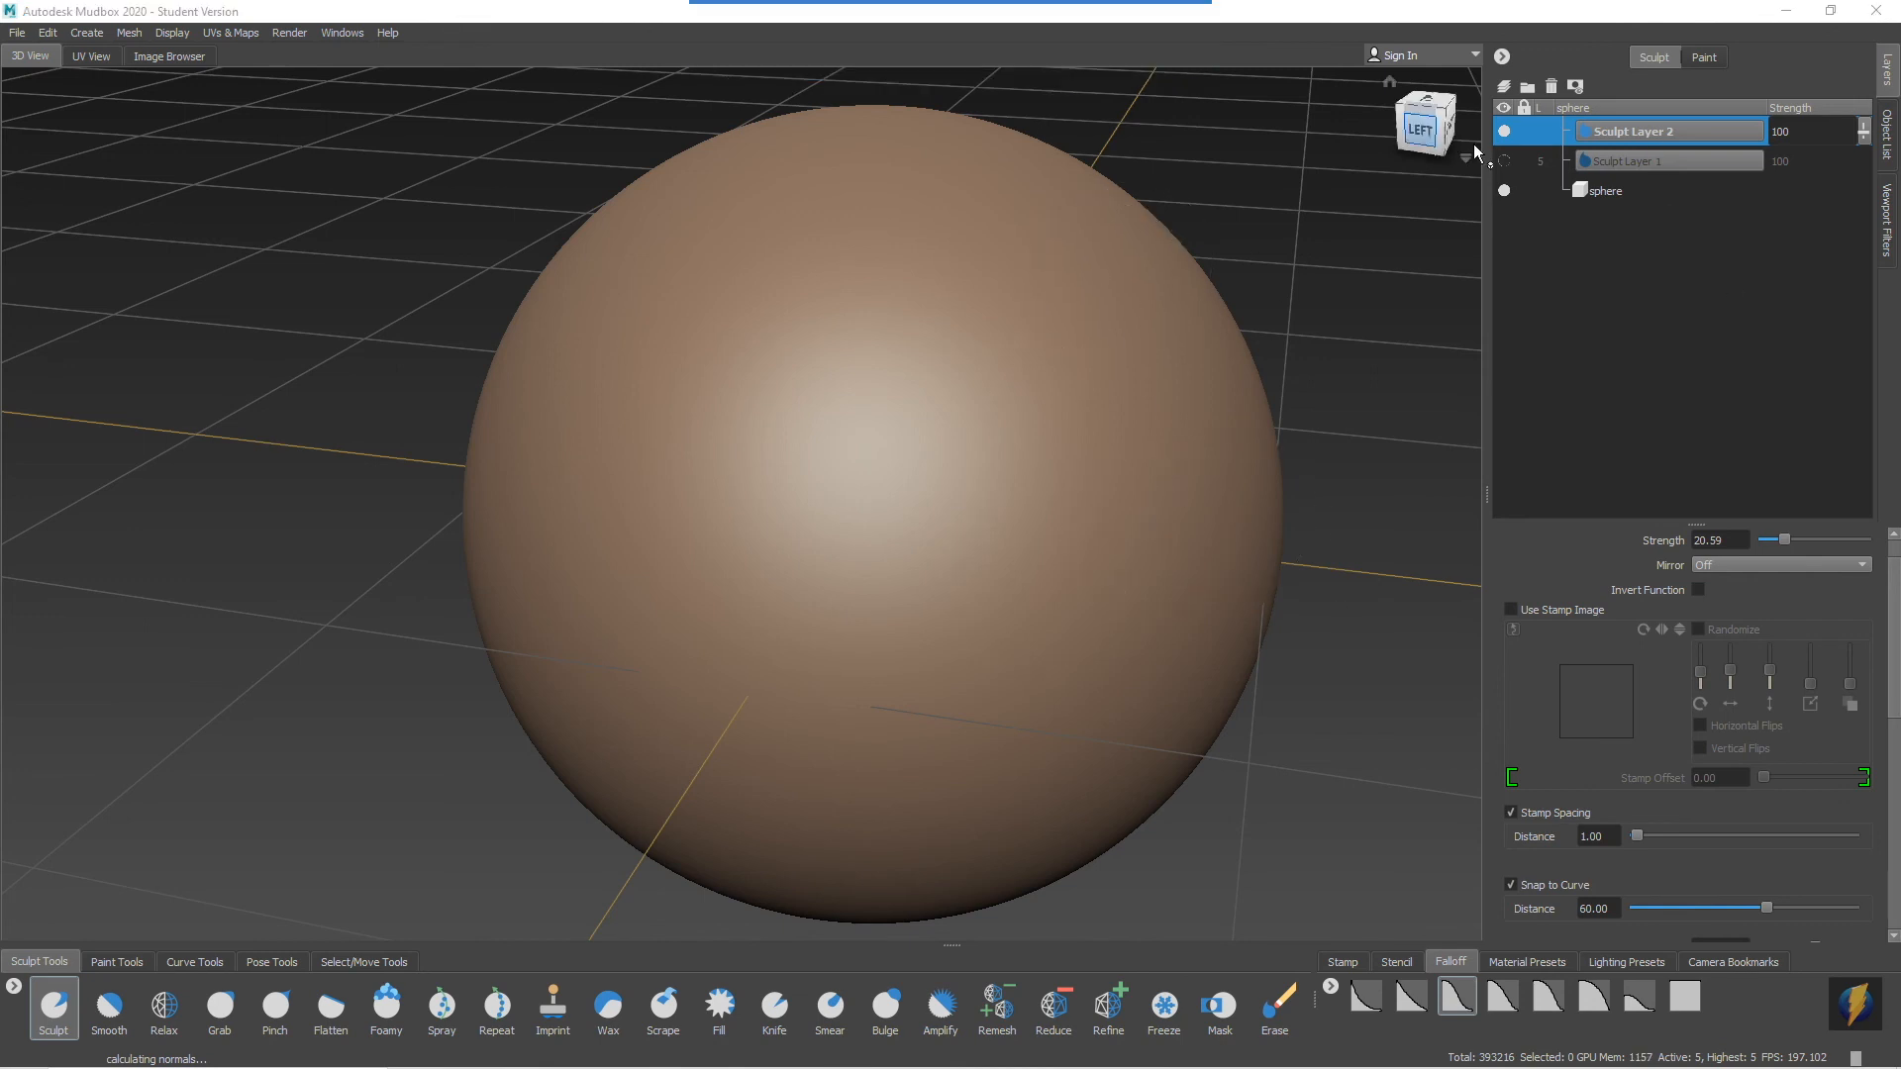
left_click(1506, 162)
left_click(1506, 162)
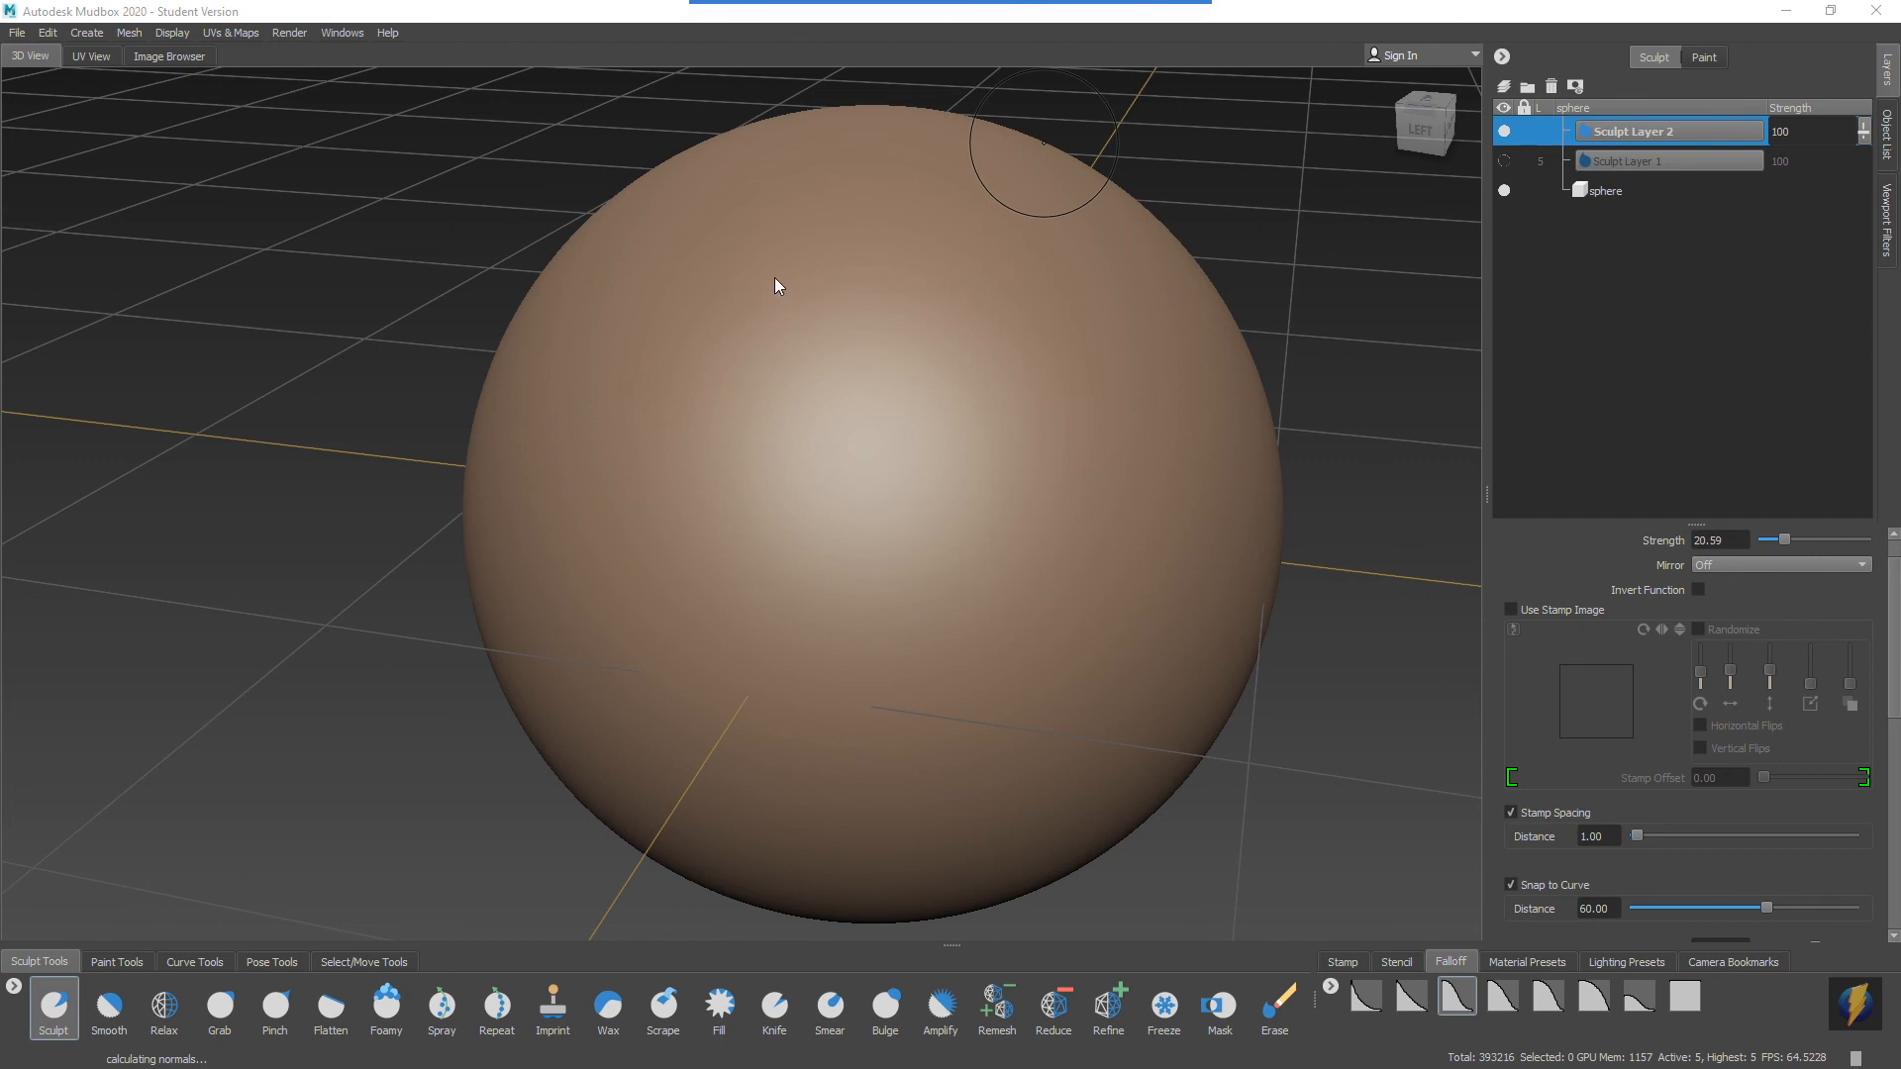
Step: Set the Sculpt tool's mirroring to the X axis and preview the mirror planes of the other axes
left_click_drag(950, 318, 1649, 564)
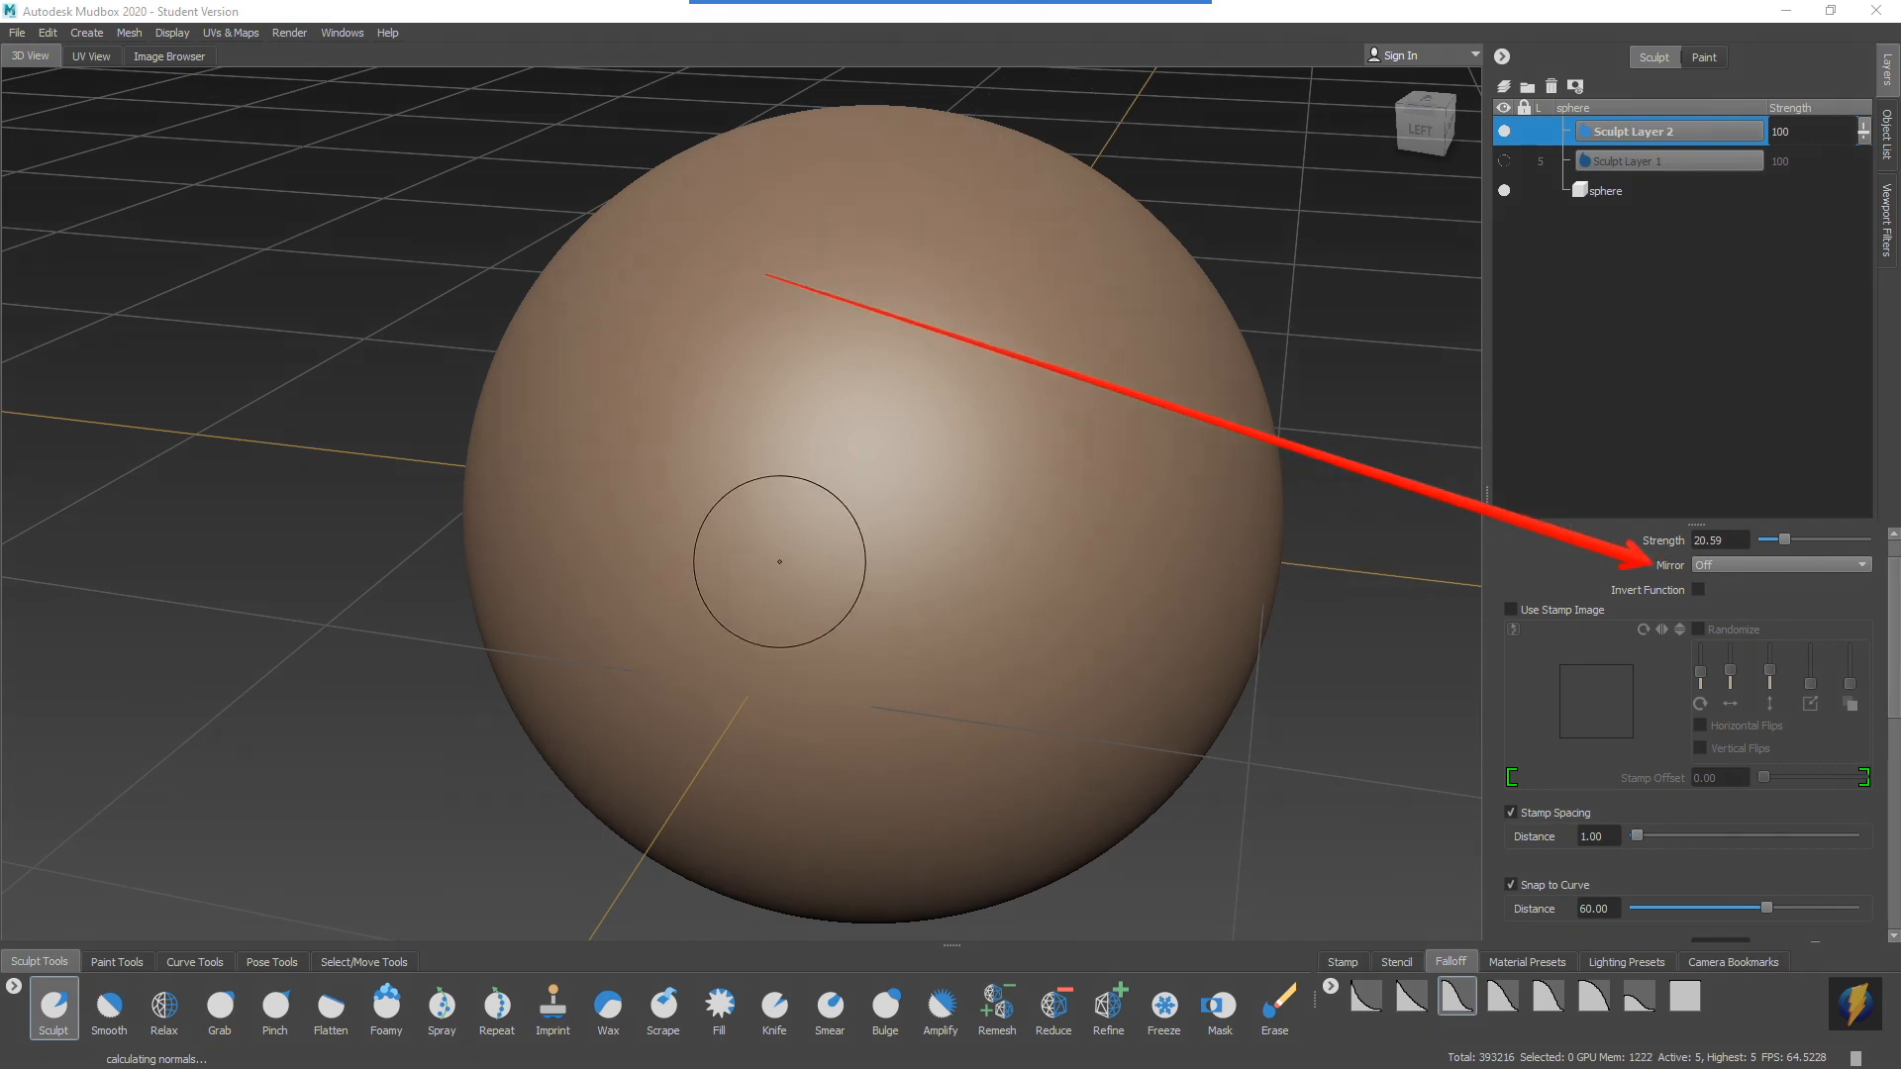
left_click(1859, 565)
left_click(1730, 588)
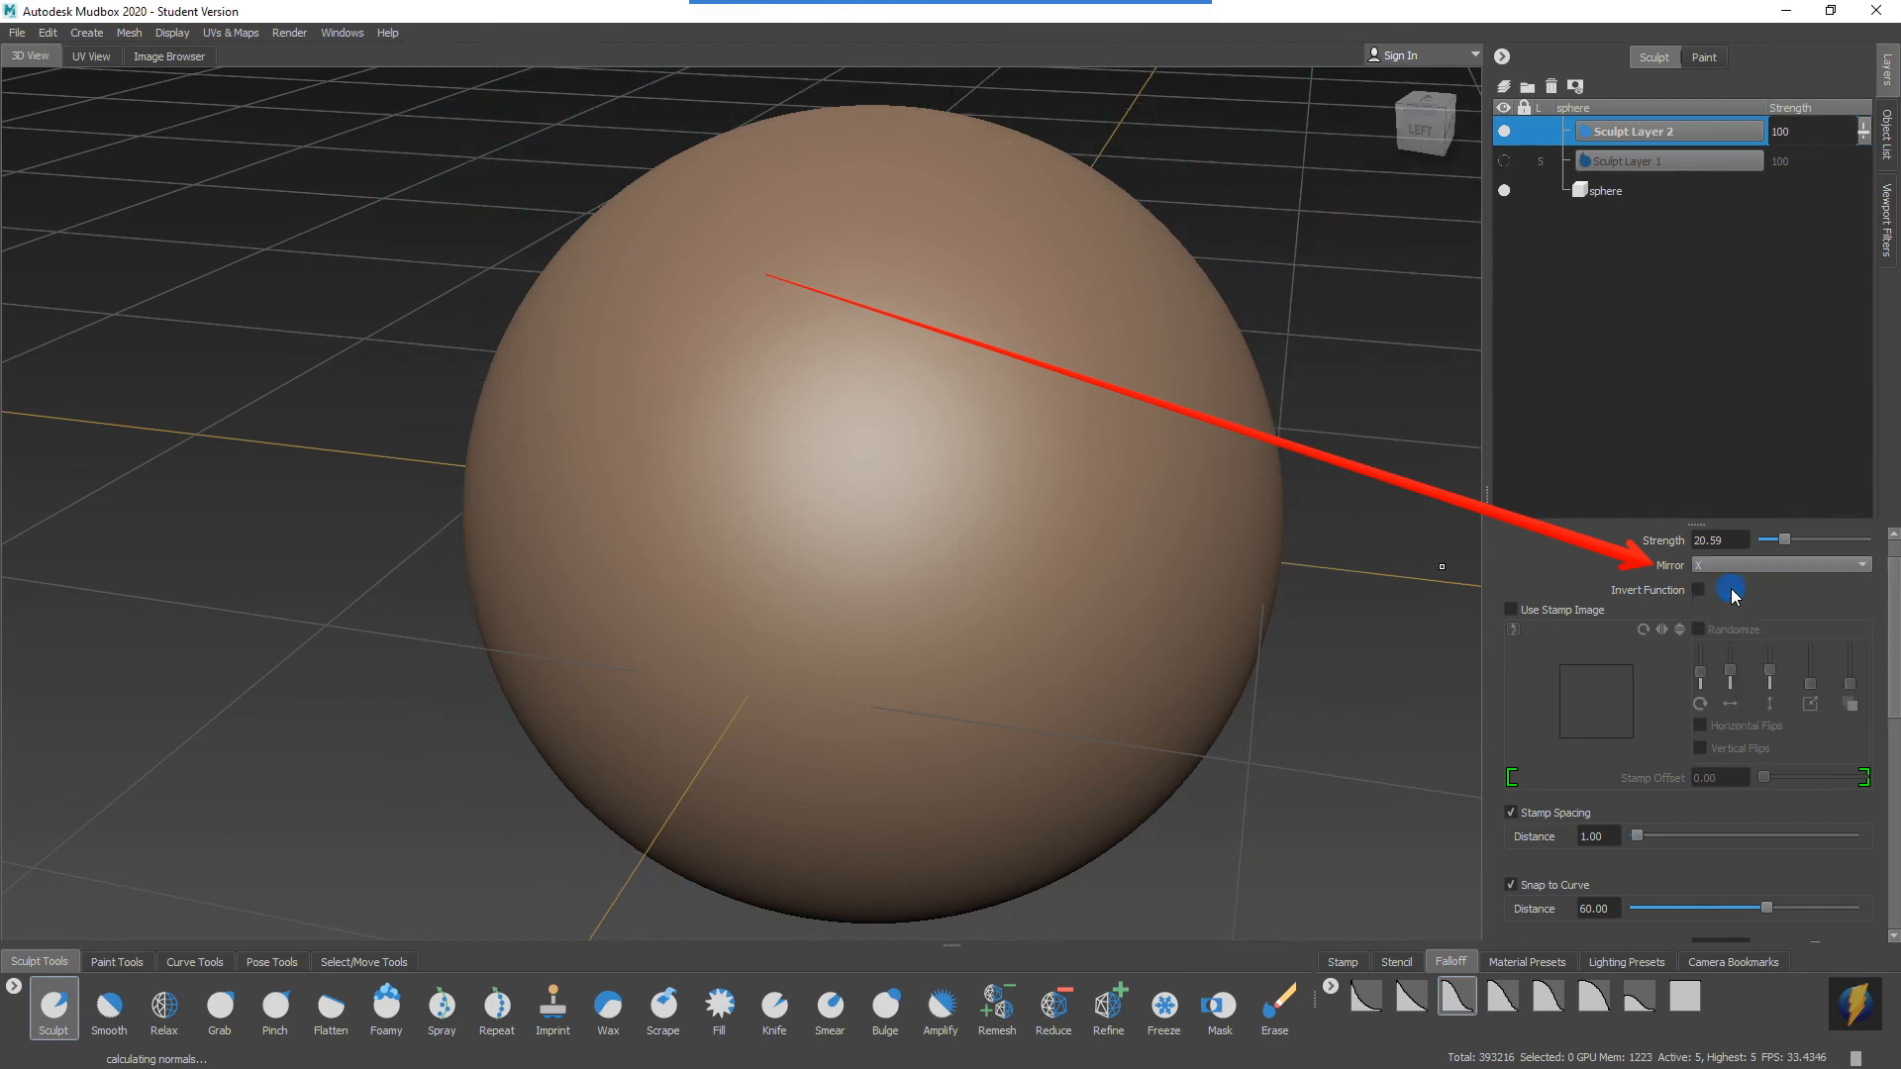
left_click_drag(1039, 488, 744, 451, "alt")
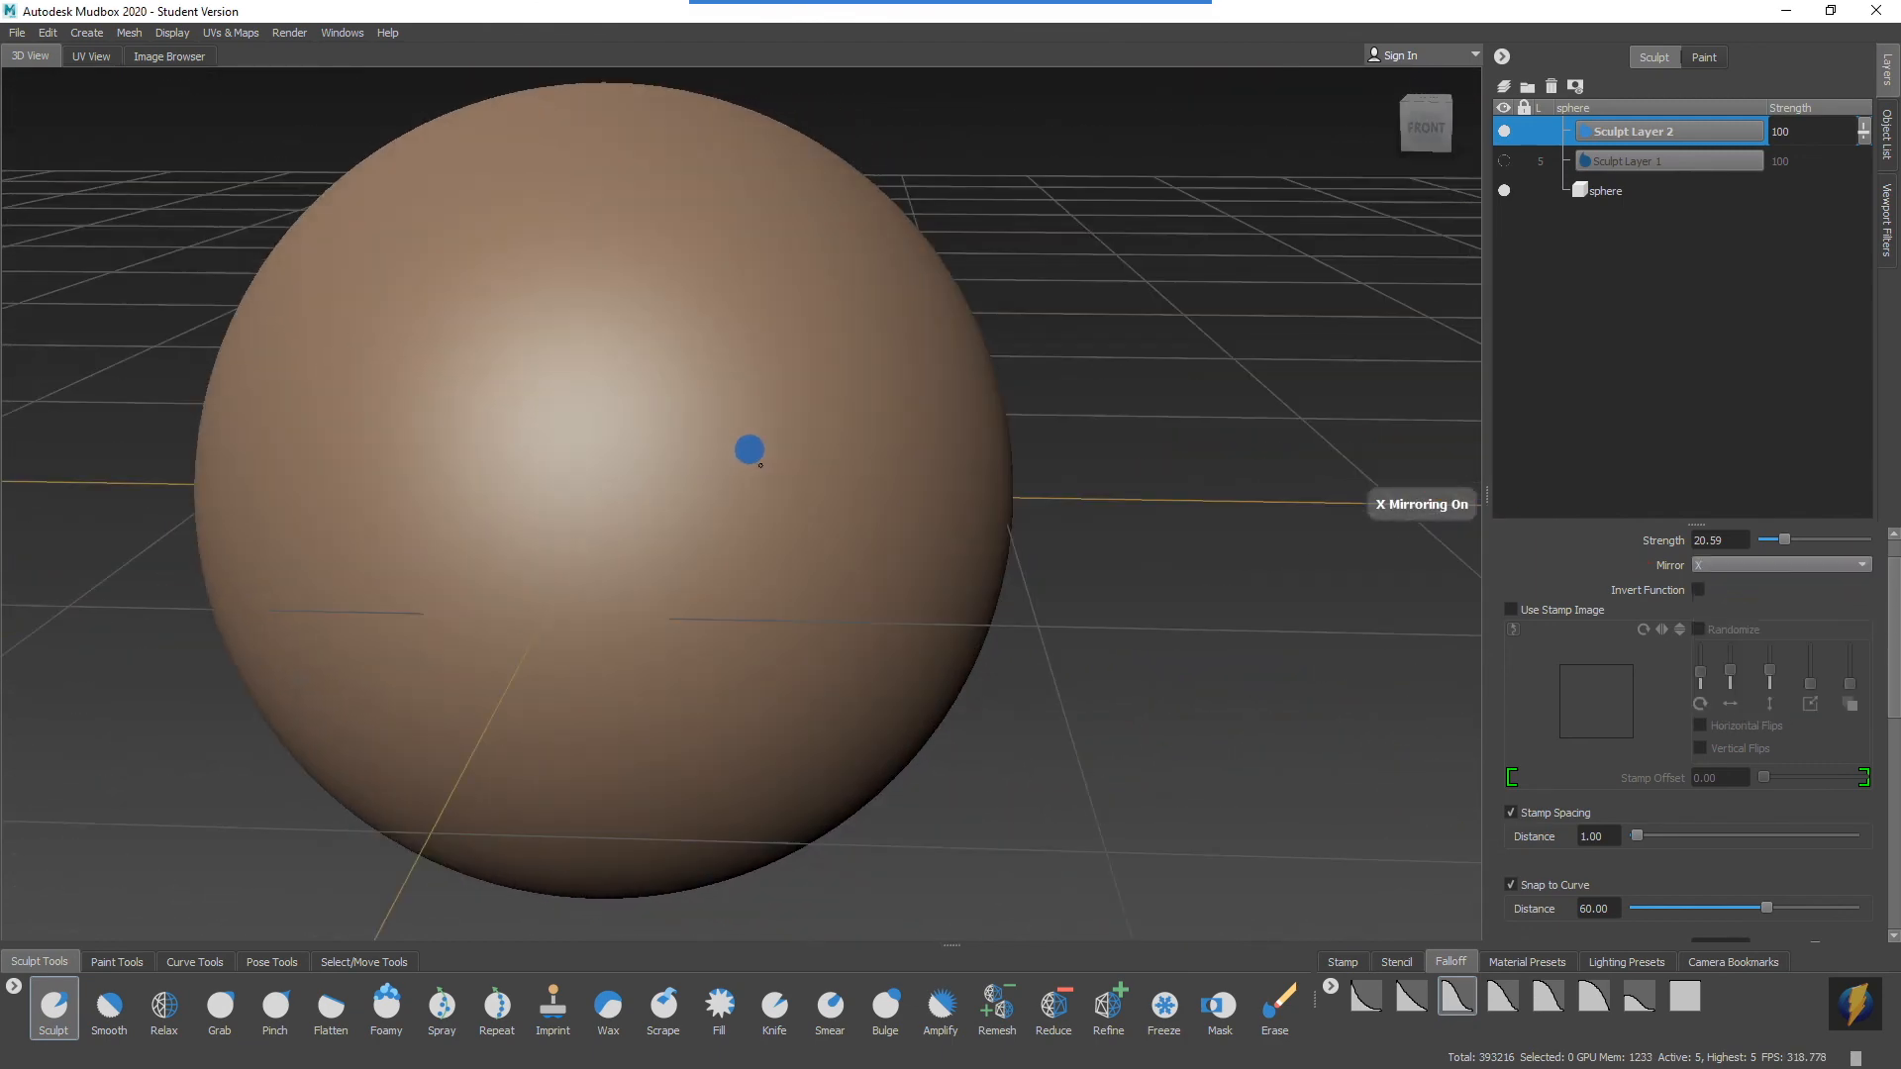
left_click(1864, 565)
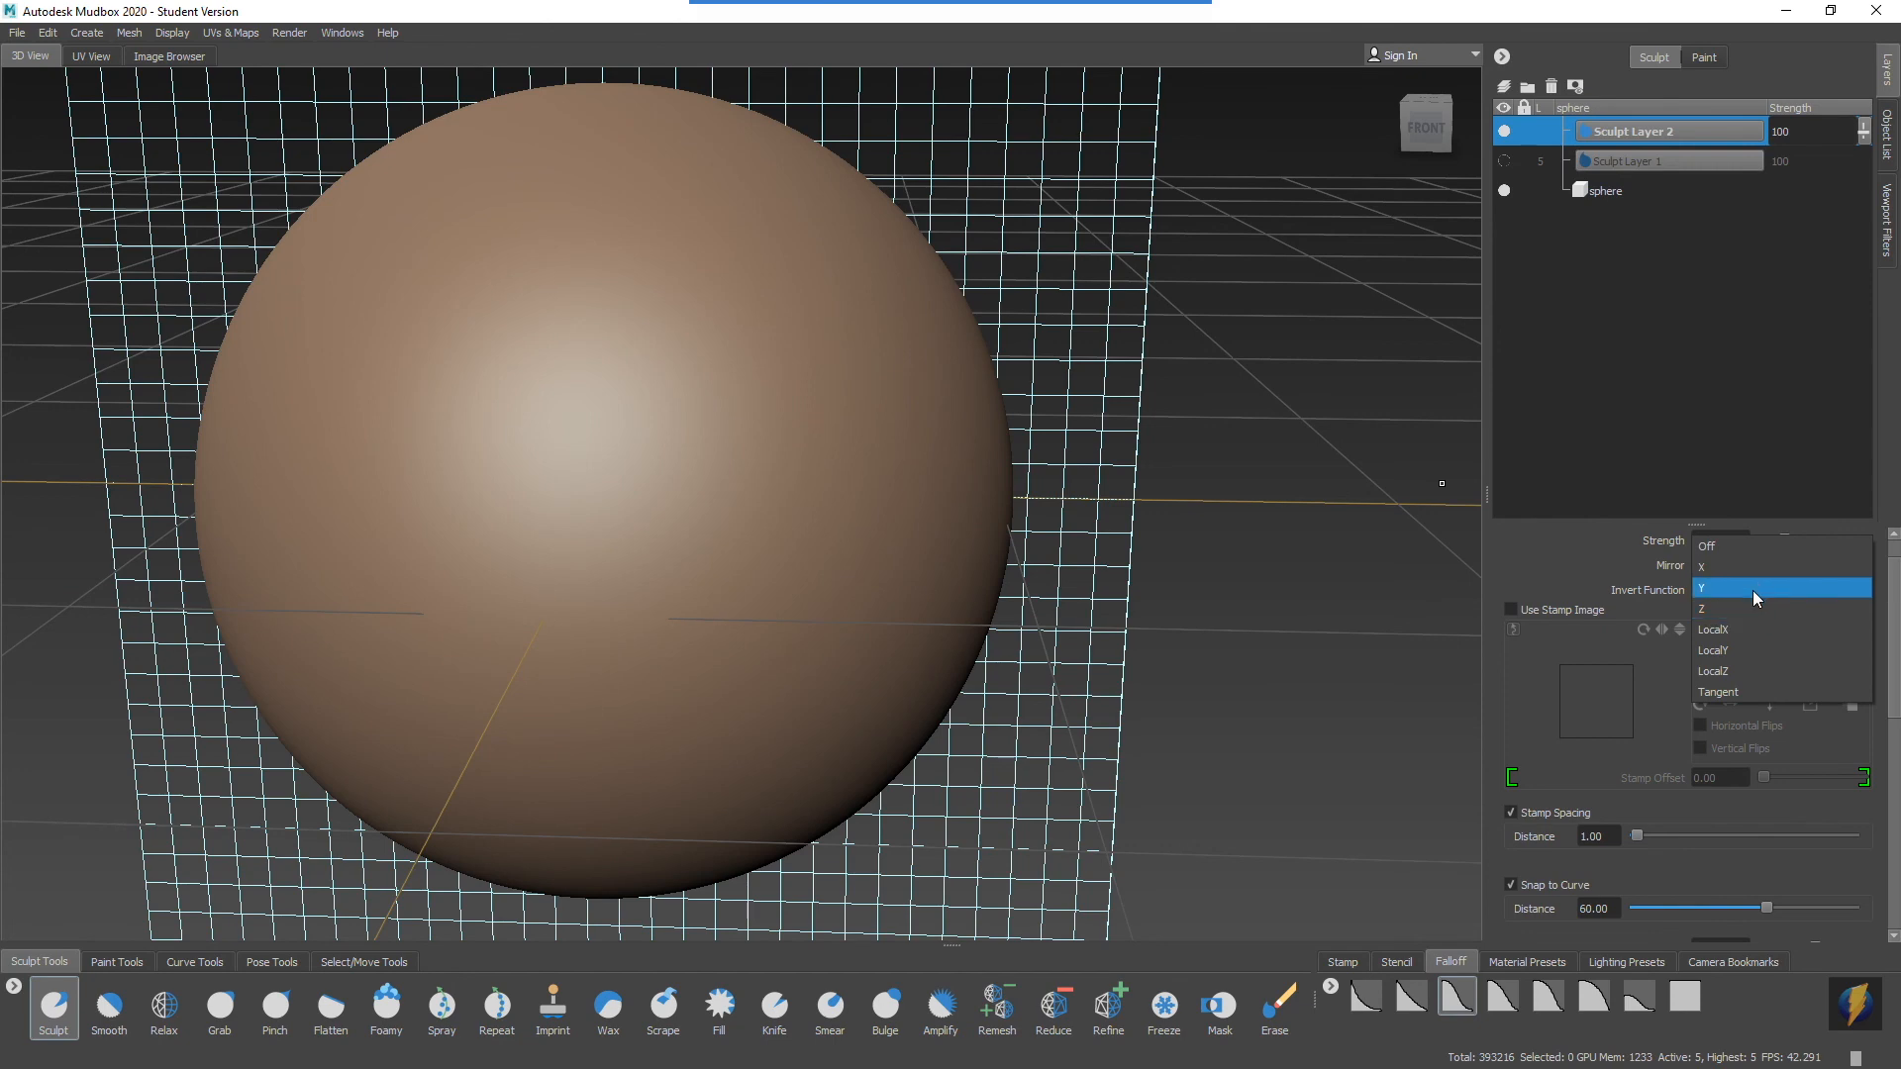
left_click(1745, 569)
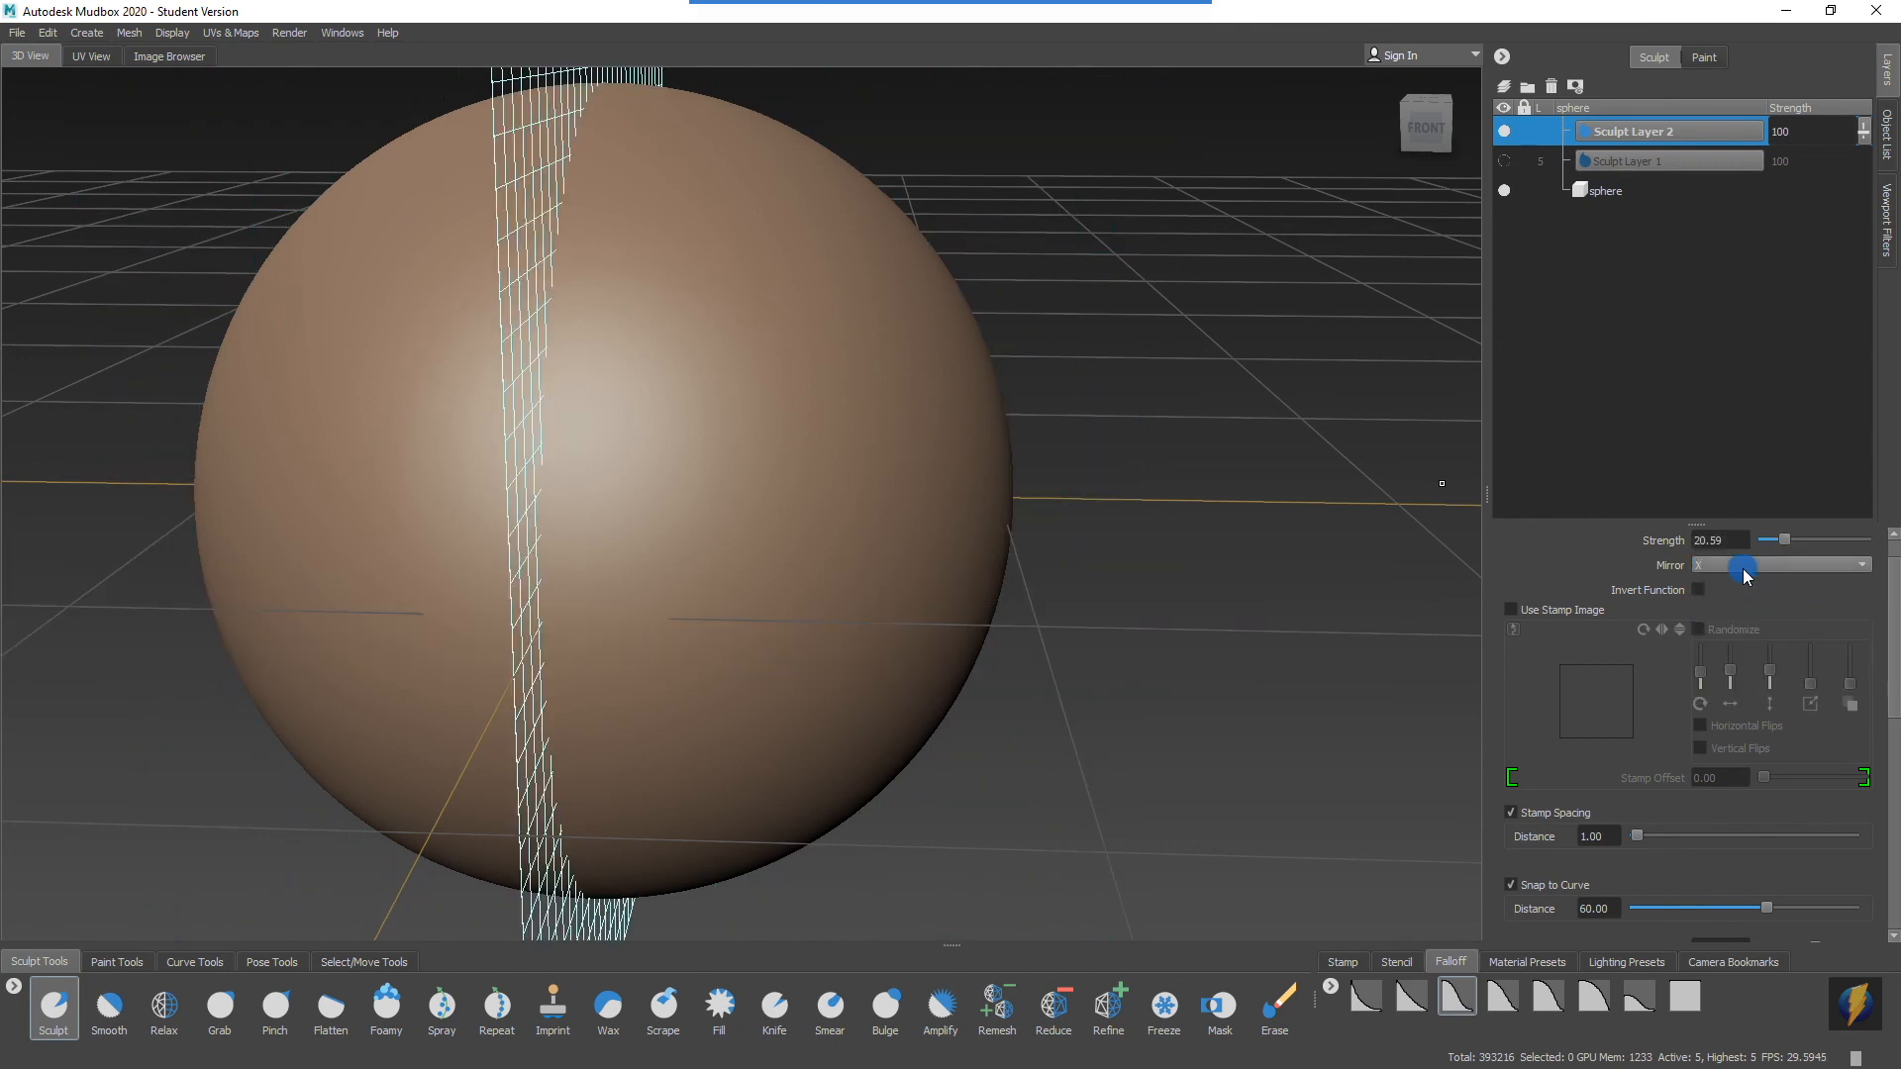
Step: Sculpt symmetrical winding strokes across the upper front of the sphere on the new layer with X mirroring
mouse_move(991, 466)
left_mouse_down("alt")
mouse_move(1069, 467)
mouse_move(1061, 450)
left_mouse_up("alt")
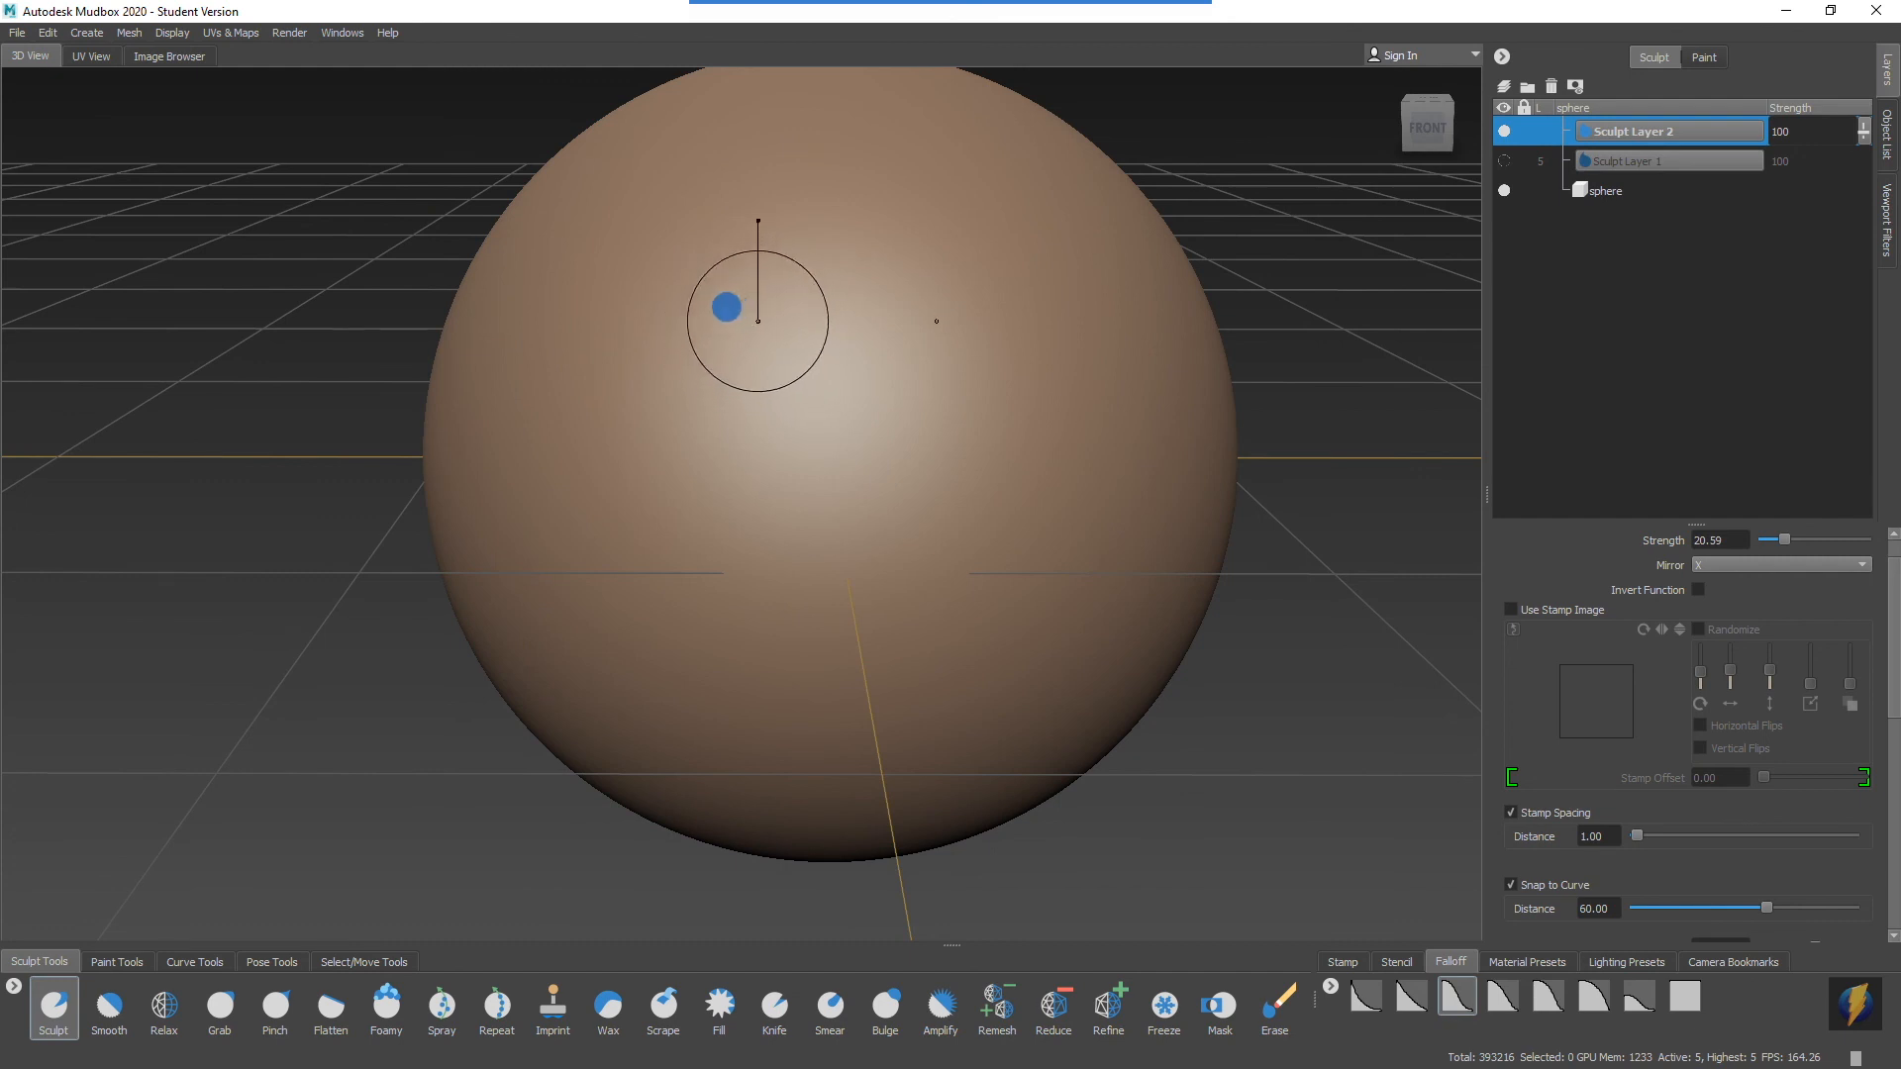
mouse_move(762, 211)
left_mouse_down()
mouse_move(765, 239)
mouse_move(706, 262)
mouse_move(635, 257)
mouse_move(601, 319)
left_mouse_up()
mouse_move(685, 325)
left_mouse_down()
mouse_move(650, 363)
mouse_move(679, 436)
mouse_move(743, 447)
mouse_move(744, 381)
mouse_move(818, 336)
mouse_move(818, 216)
mouse_move(765, 156)
mouse_move(632, 179)
mouse_move(479, 247)
mouse_move(522, 346)
left_mouse_up()
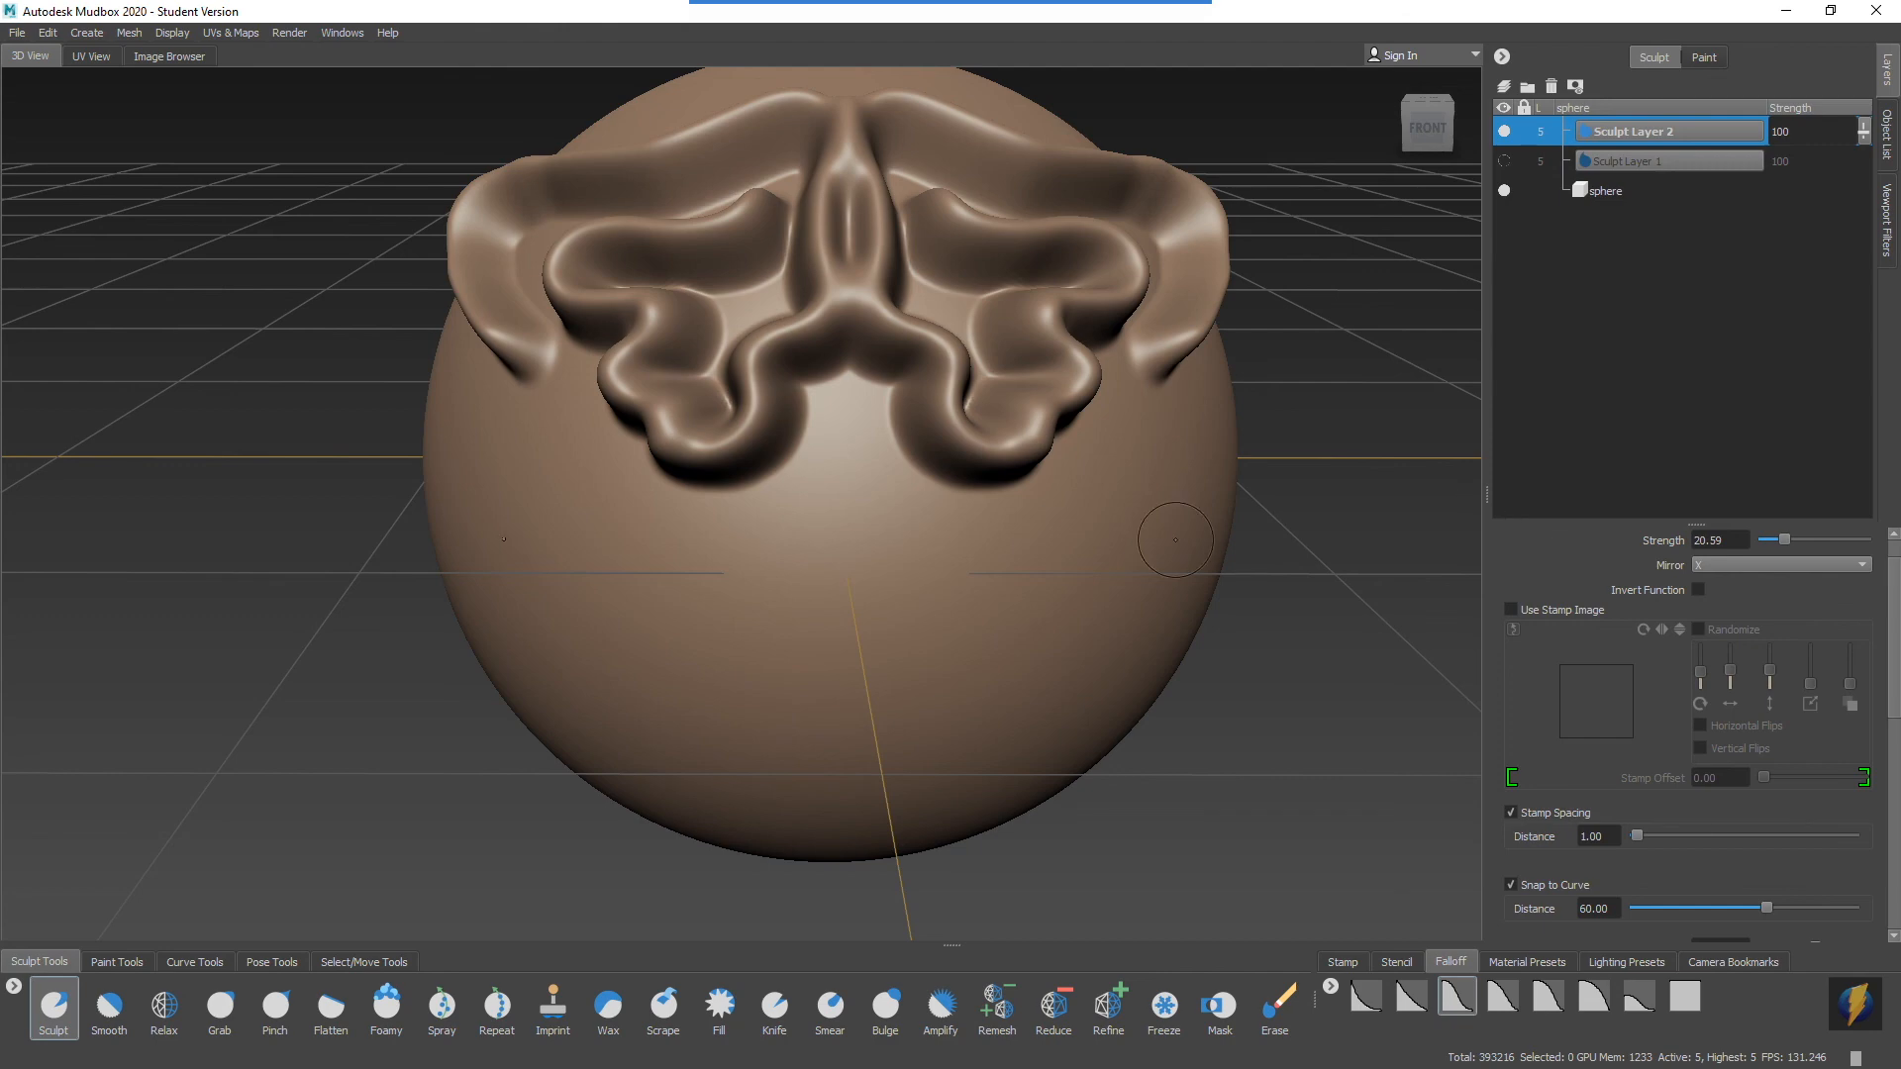
Step: Set the Sculpt tool's mirroring to the Y axis and sculpt winding strokes on the back of the sphere on Sculpt Layer 2
mouse_move(598, 479)
left_mouse_down("alt")
mouse_move(921, 455)
mouse_move(814, 455)
mouse_move(832, 456)
left_mouse_up("alt")
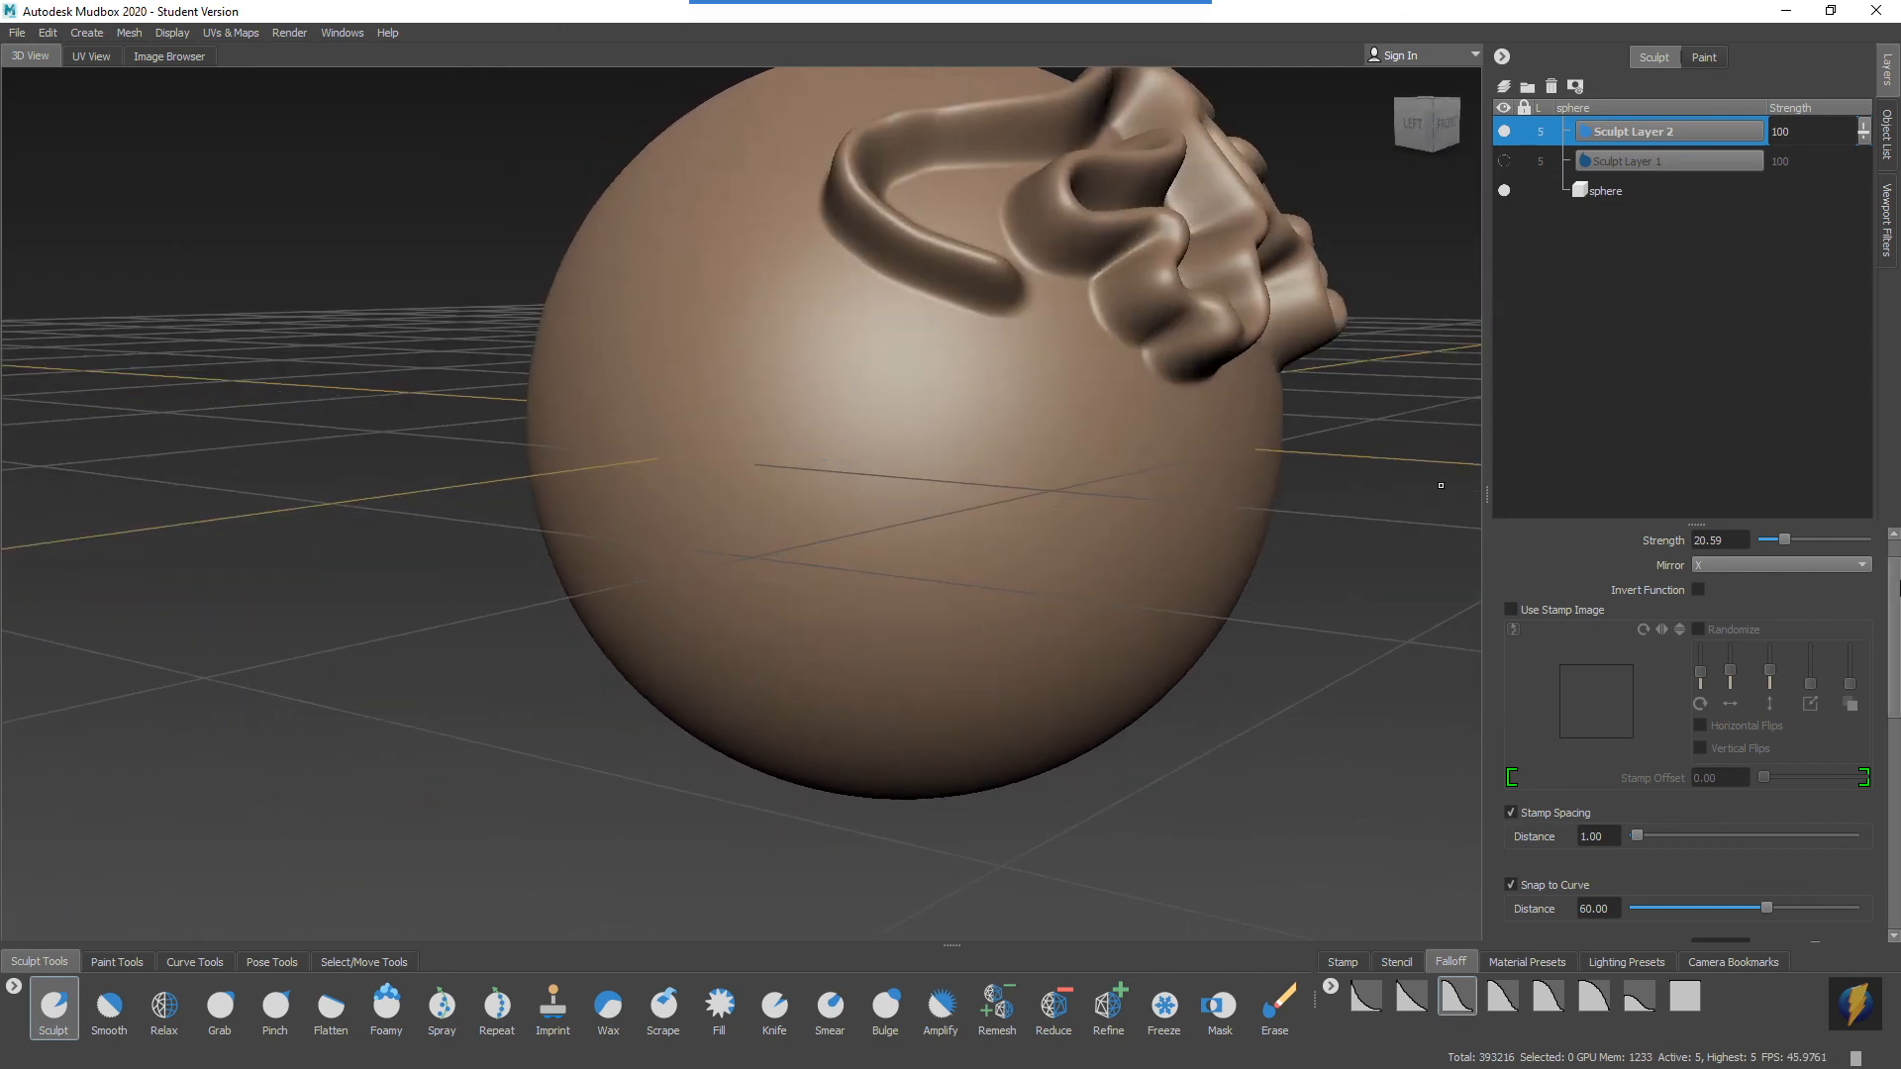
left_click(1856, 563)
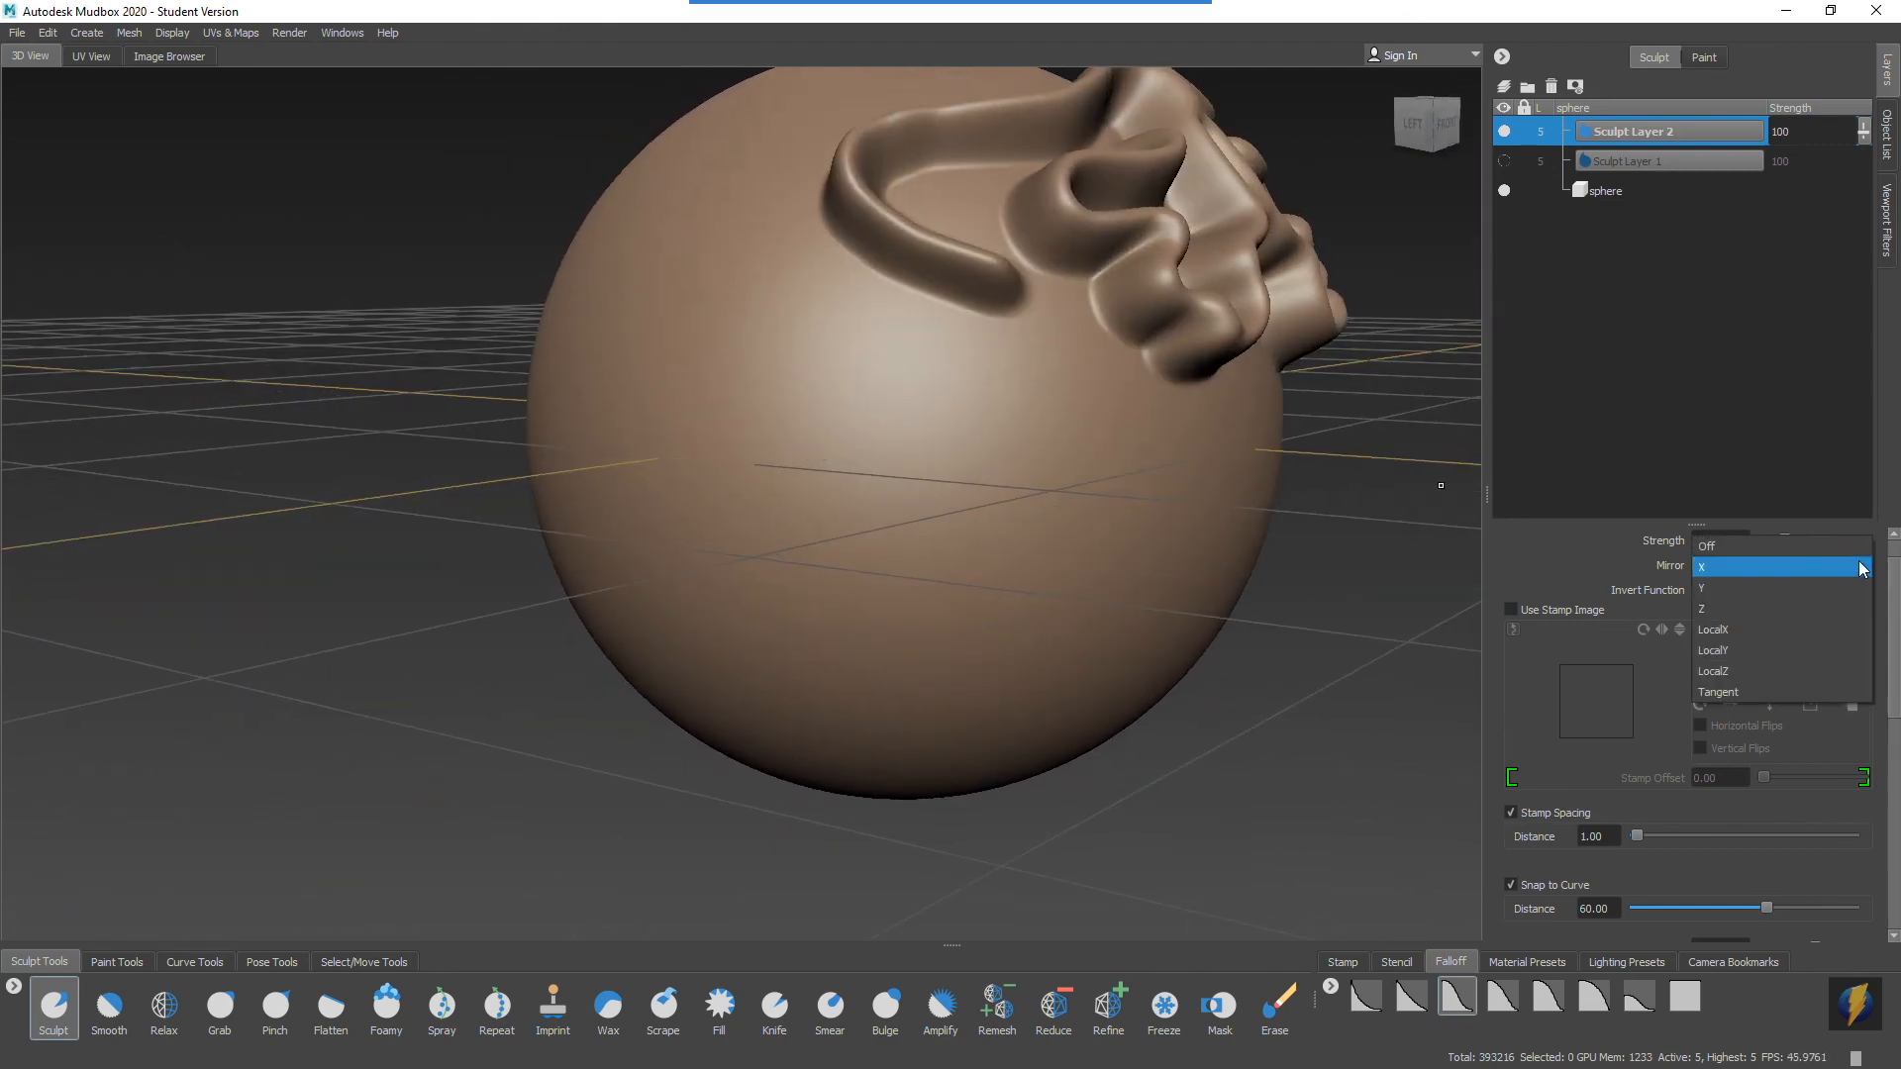
left_click(1764, 586)
mouse_move(850, 482)
left_mouse_down("alt")
mouse_move(793, 492)
mouse_move(1145, 496)
mouse_move(1188, 479)
mouse_move(611, 412)
mouse_move(628, 403)
left_mouse_up("alt")
mouse_move(722, 340)
left_mouse_down()
mouse_move(658, 289)
mouse_move(601, 383)
mouse_move(663, 407)
mouse_move(721, 395)
mouse_move(679, 449)
mouse_move(569, 450)
left_mouse_up()
mouse_move(500, 372)
left_mouse_down()
mouse_move(514, 306)
mouse_move(690, 230)
mouse_move(845, 390)
mouse_move(815, 459)
mouse_move(834, 479)
left_mouse_up()
mouse_move(1094, 514)
left_mouse_down("alt")
mouse_move(532, 515)
mouse_move(634, 490)
left_mouse_up("alt")
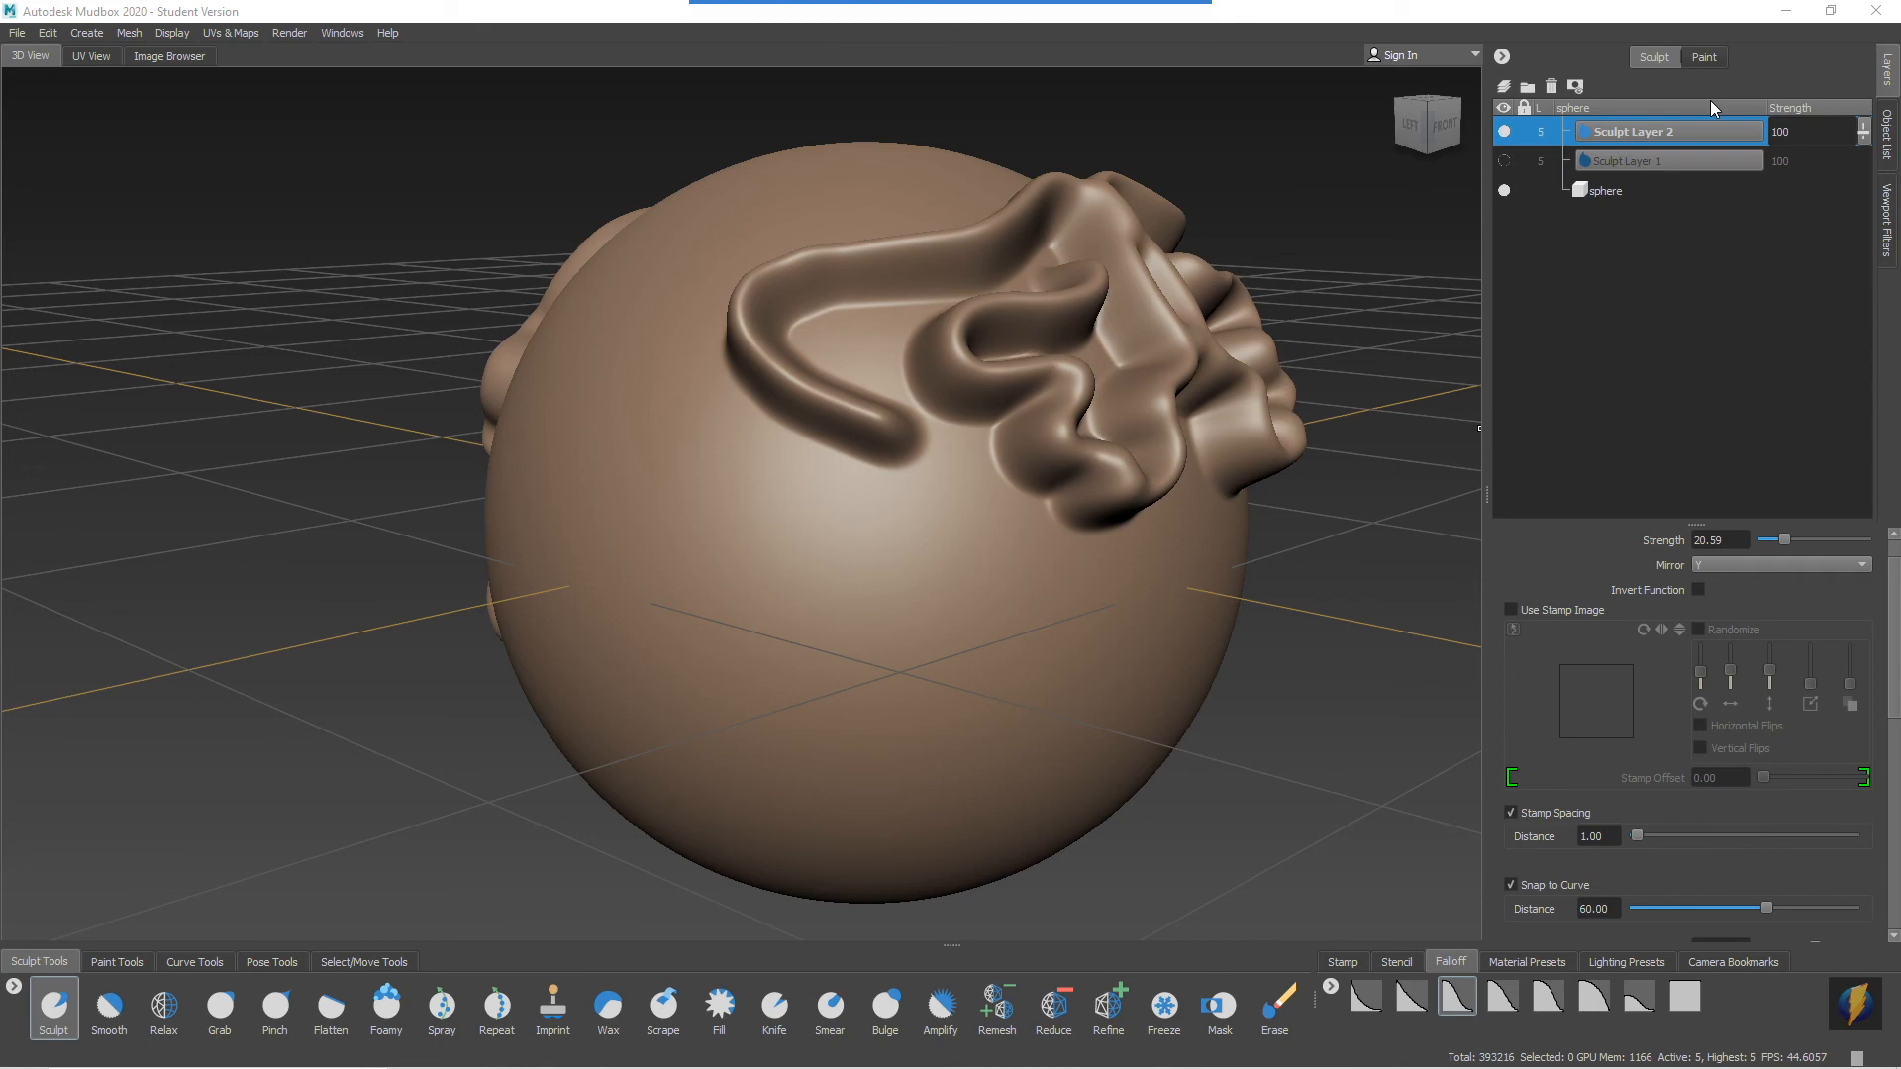
left_click_drag(1245, 416, 1203, 406, "alt")
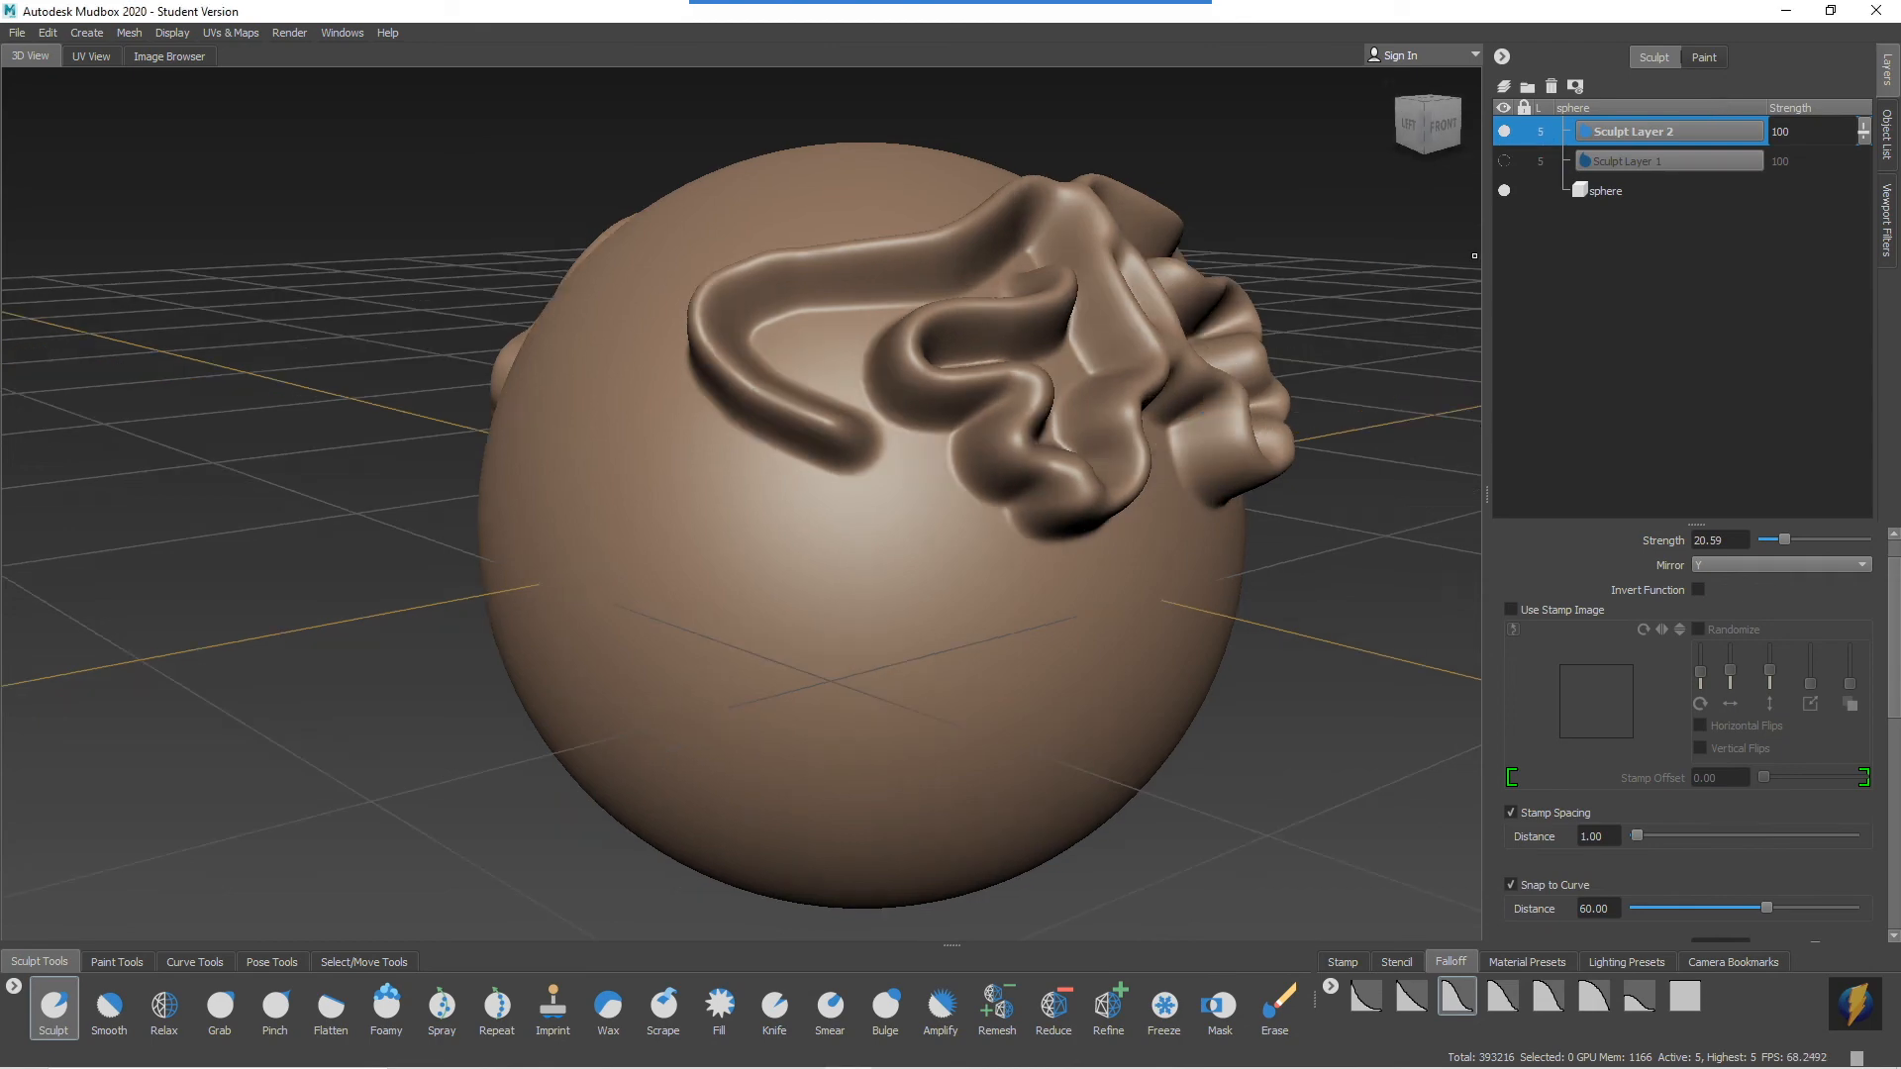
Step: Show Sculpt Layer 1 again and toggle each layer's visibility to compare their strokes, leaving both layers visible
left_click(1505, 161)
mouse_move(912, 403)
left_mouse_down("alt")
mouse_move(654, 433)
mouse_move(326, 420)
mouse_move(839, 436)
mouse_move(722, 395)
mouse_move(1153, 396)
mouse_move(1201, 369)
left_mouse_up("alt")
left_click(1505, 161)
left_click(1505, 161)
left_click(1506, 132)
left_click(1505, 131)
left_click_drag(900, 479, 879, 484, "alt")
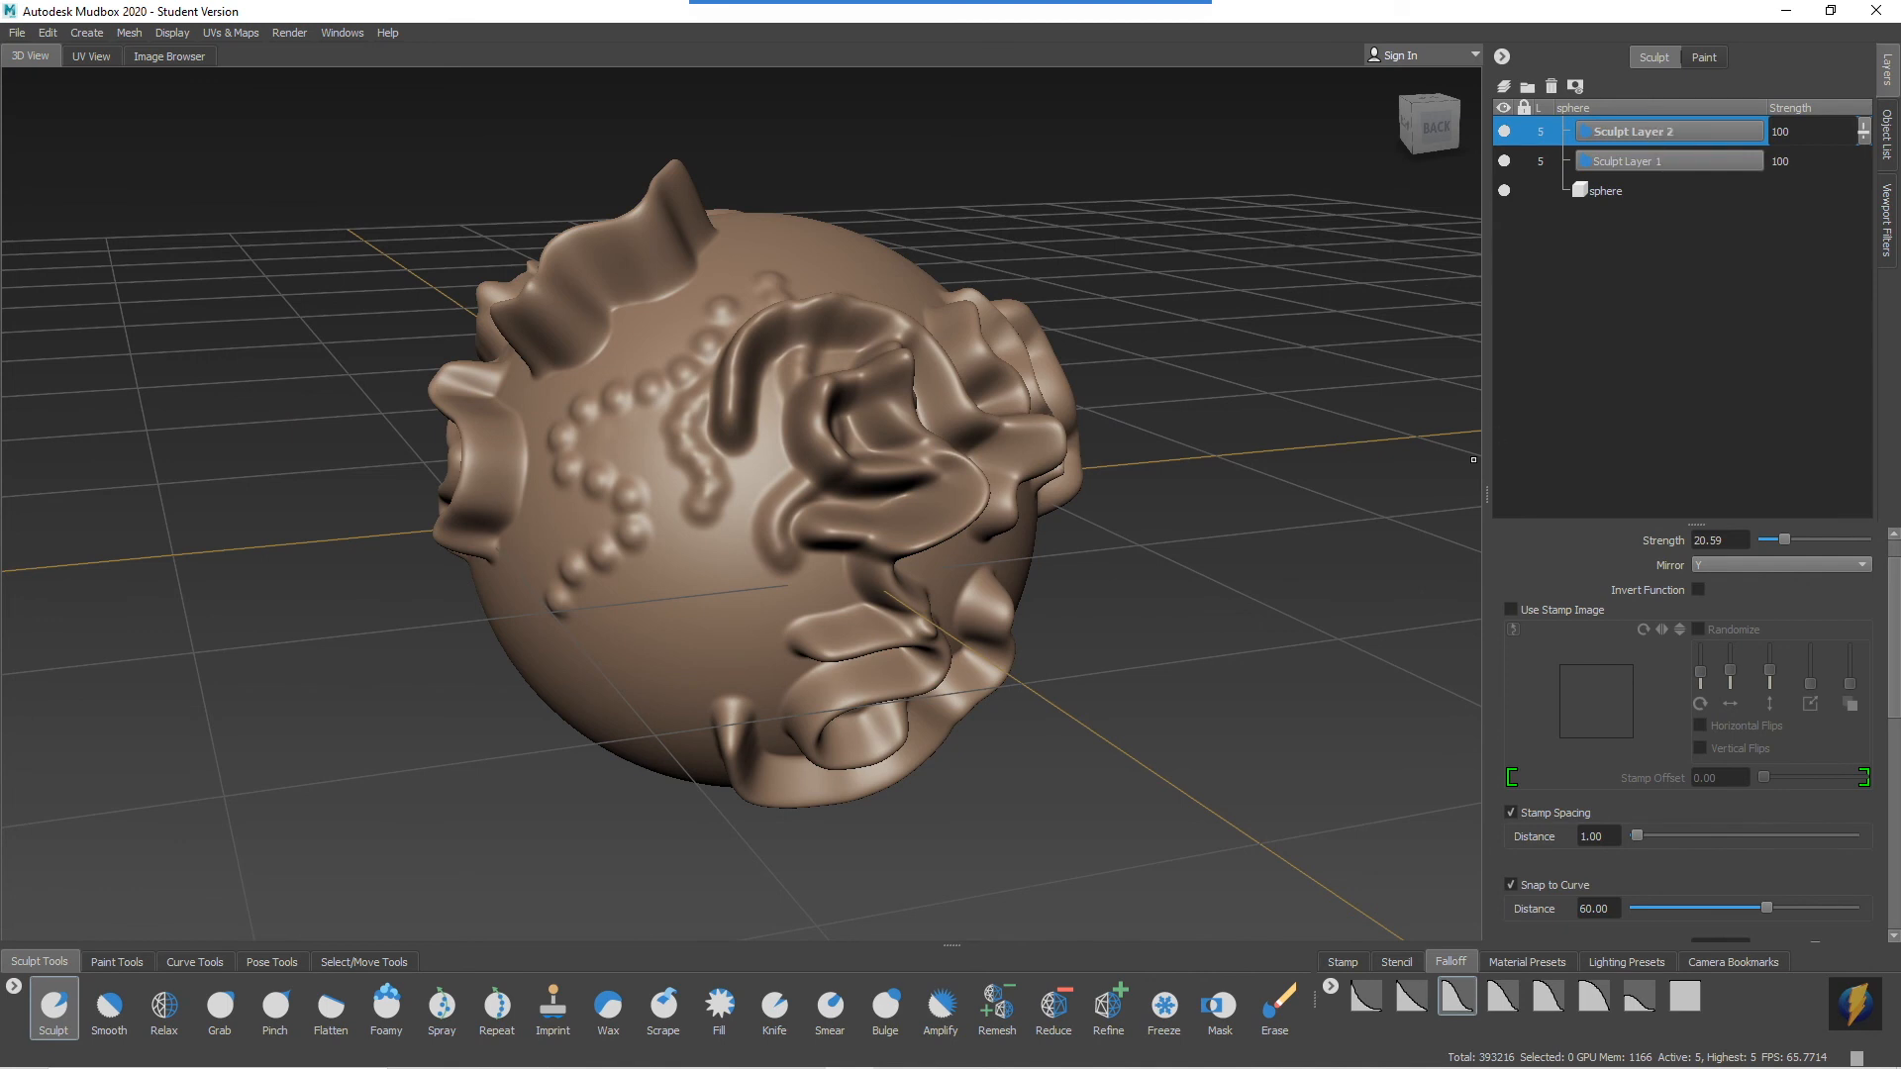
left_click_drag(1126, 443, 1086, 441, "alt")
Step: Remove the Sculpt Layer 2 strokes from the back of the sphere with the Erase tool
left_click(1023, 25)
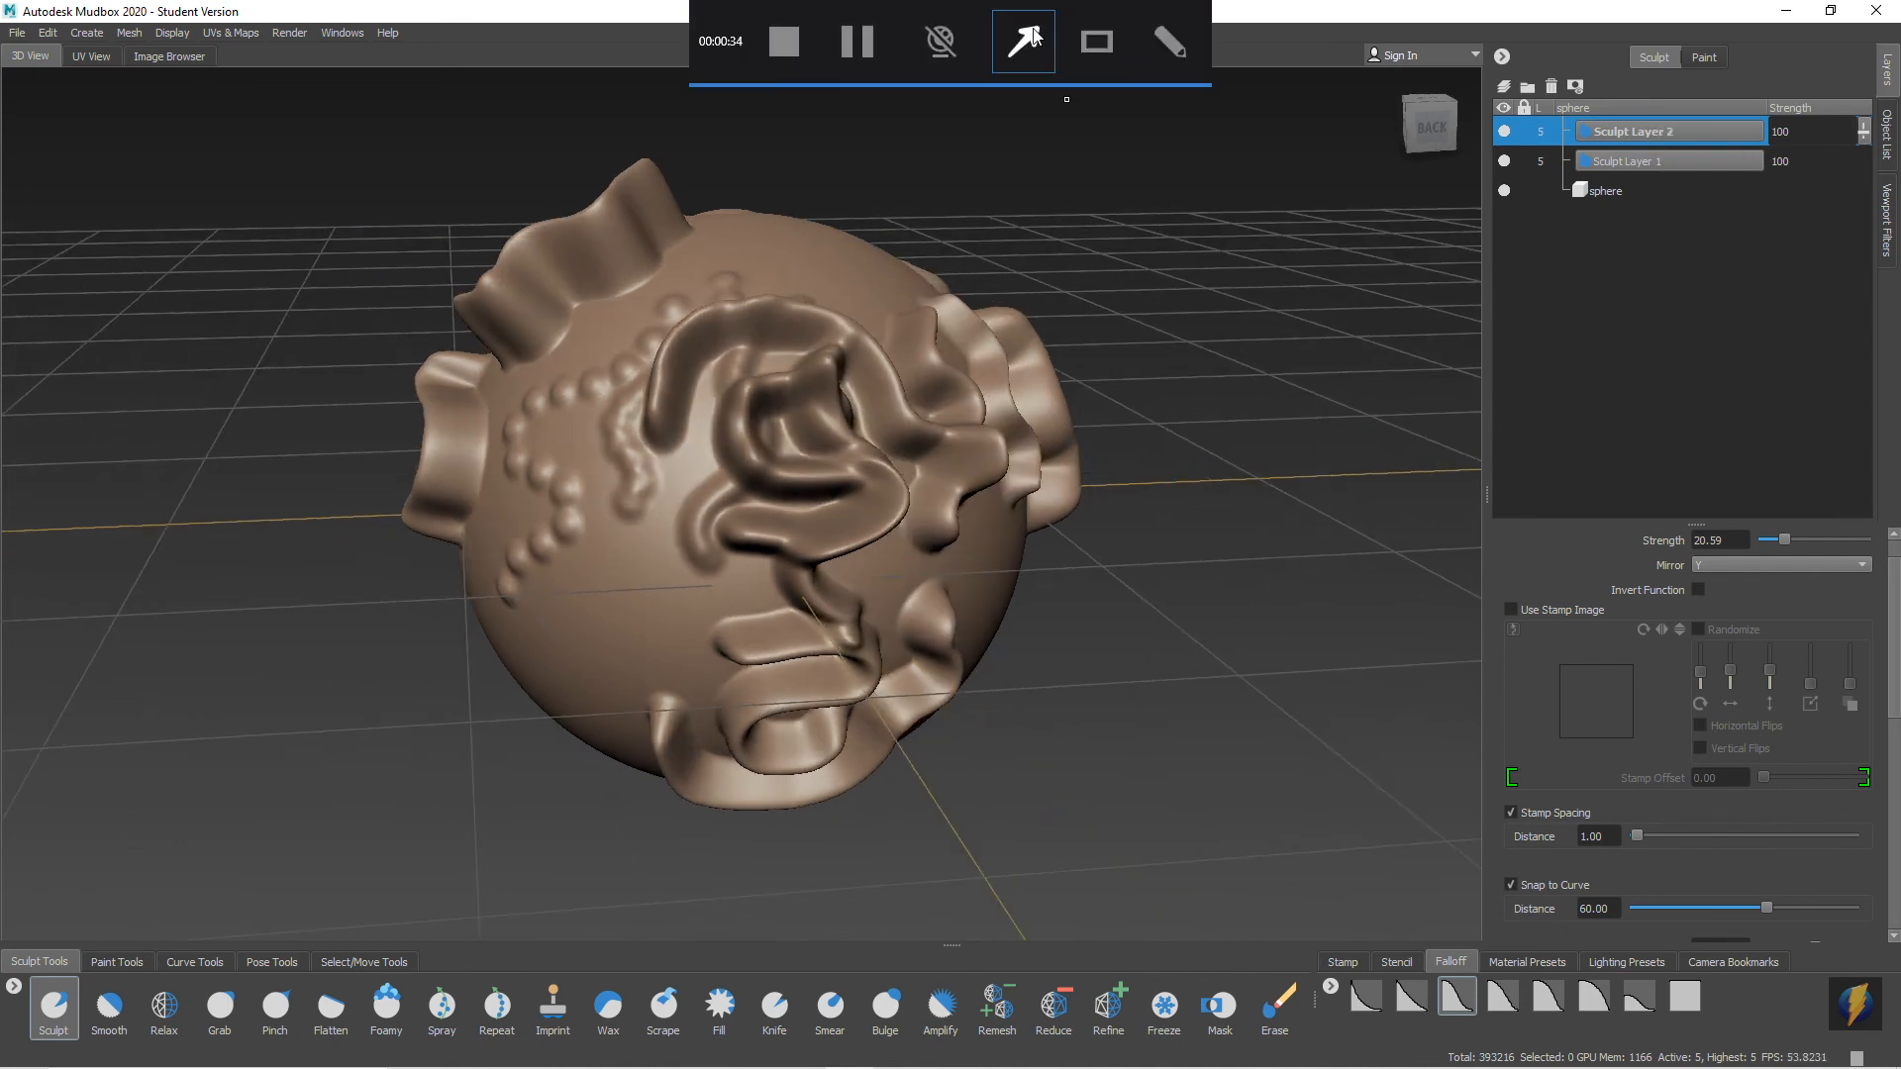
mouse_move(1247, 372)
left_mouse_down()
mouse_move(1238, 655)
mouse_move(1277, 968)
left_mouse_up()
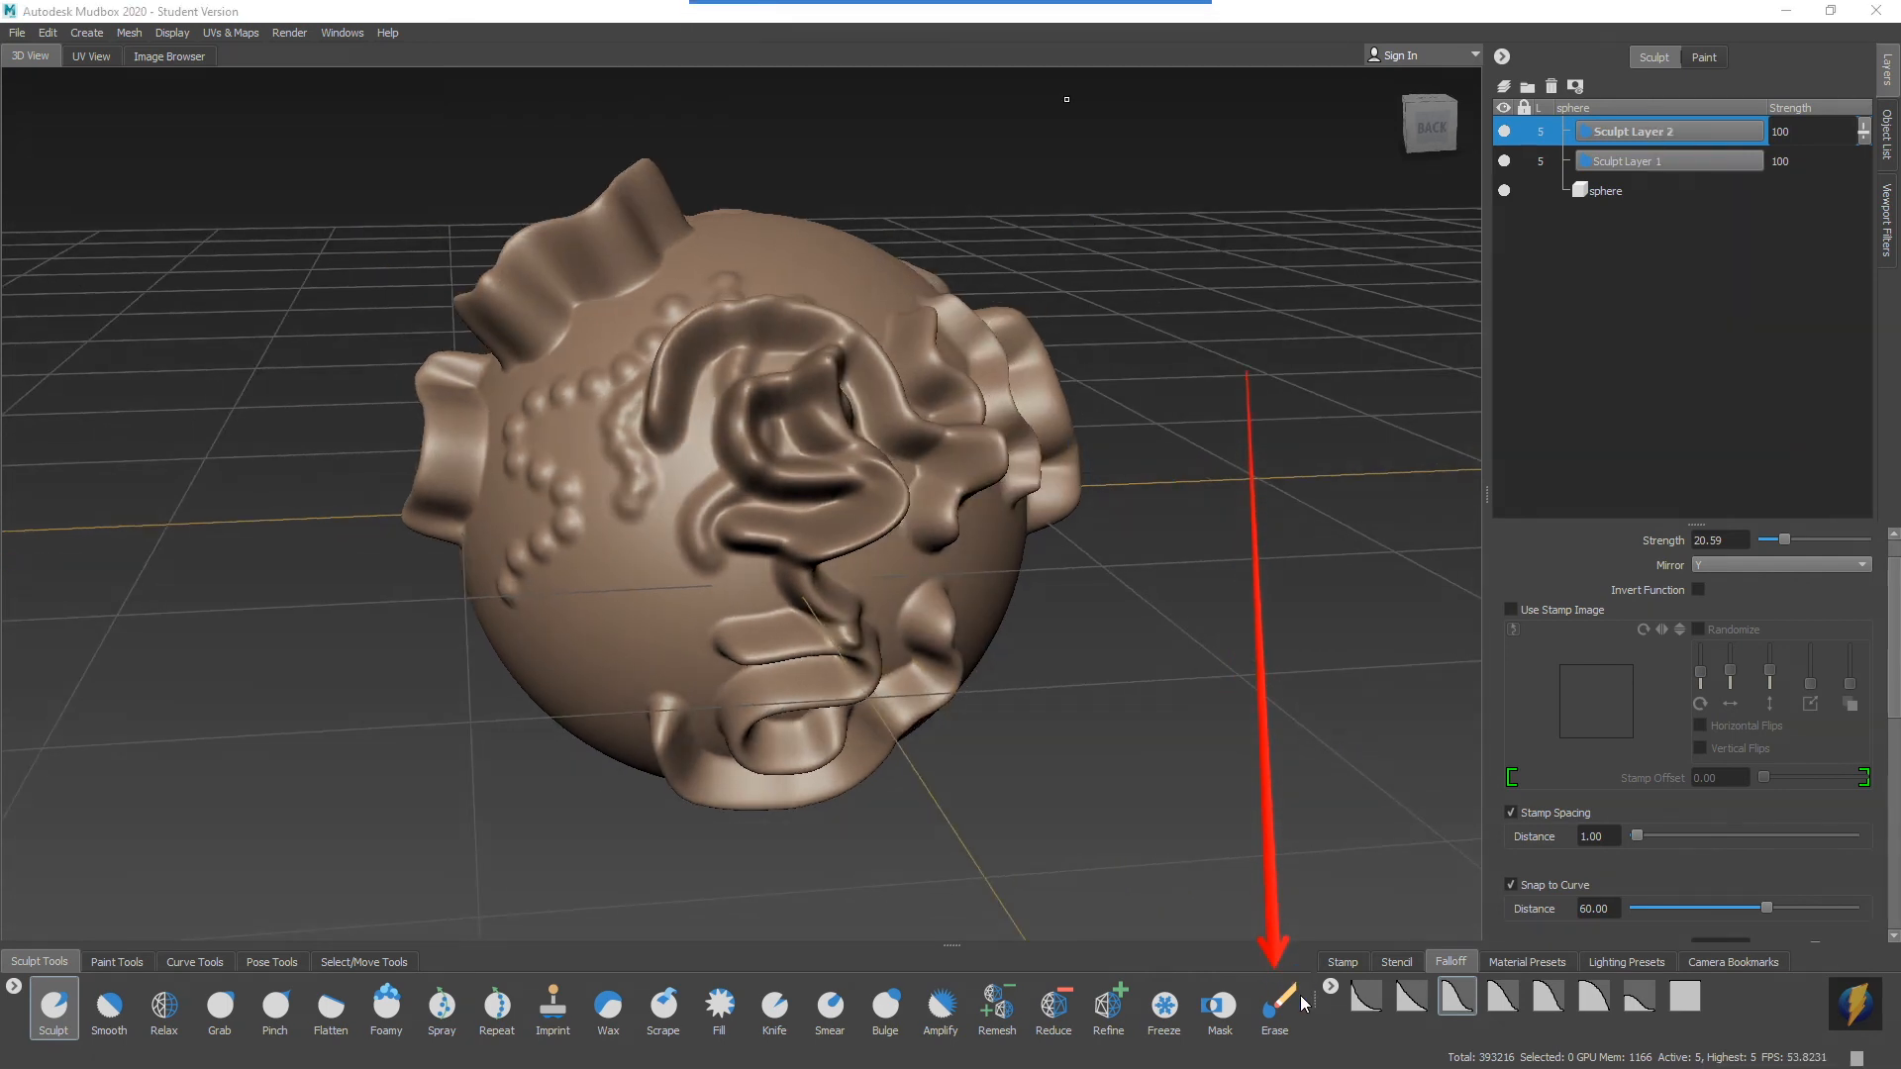
left_click(1284, 1006)
left_click_drag(959, 583, 792, 683, "alt")
mouse_move(755, 304)
left_mouse_down()
mouse_move(740, 288)
mouse_move(803, 307)
left_mouse_up()
mouse_move(743, 426)
left_mouse_down("alt")
mouse_move(716, 433)
mouse_move(707, 412)
left_mouse_up("alt")
mouse_move(705, 335)
left_mouse_down()
mouse_move(714, 502)
mouse_move(698, 460)
mouse_move(723, 507)
mouse_move(685, 522)
mouse_move(734, 523)
left_mouse_up()
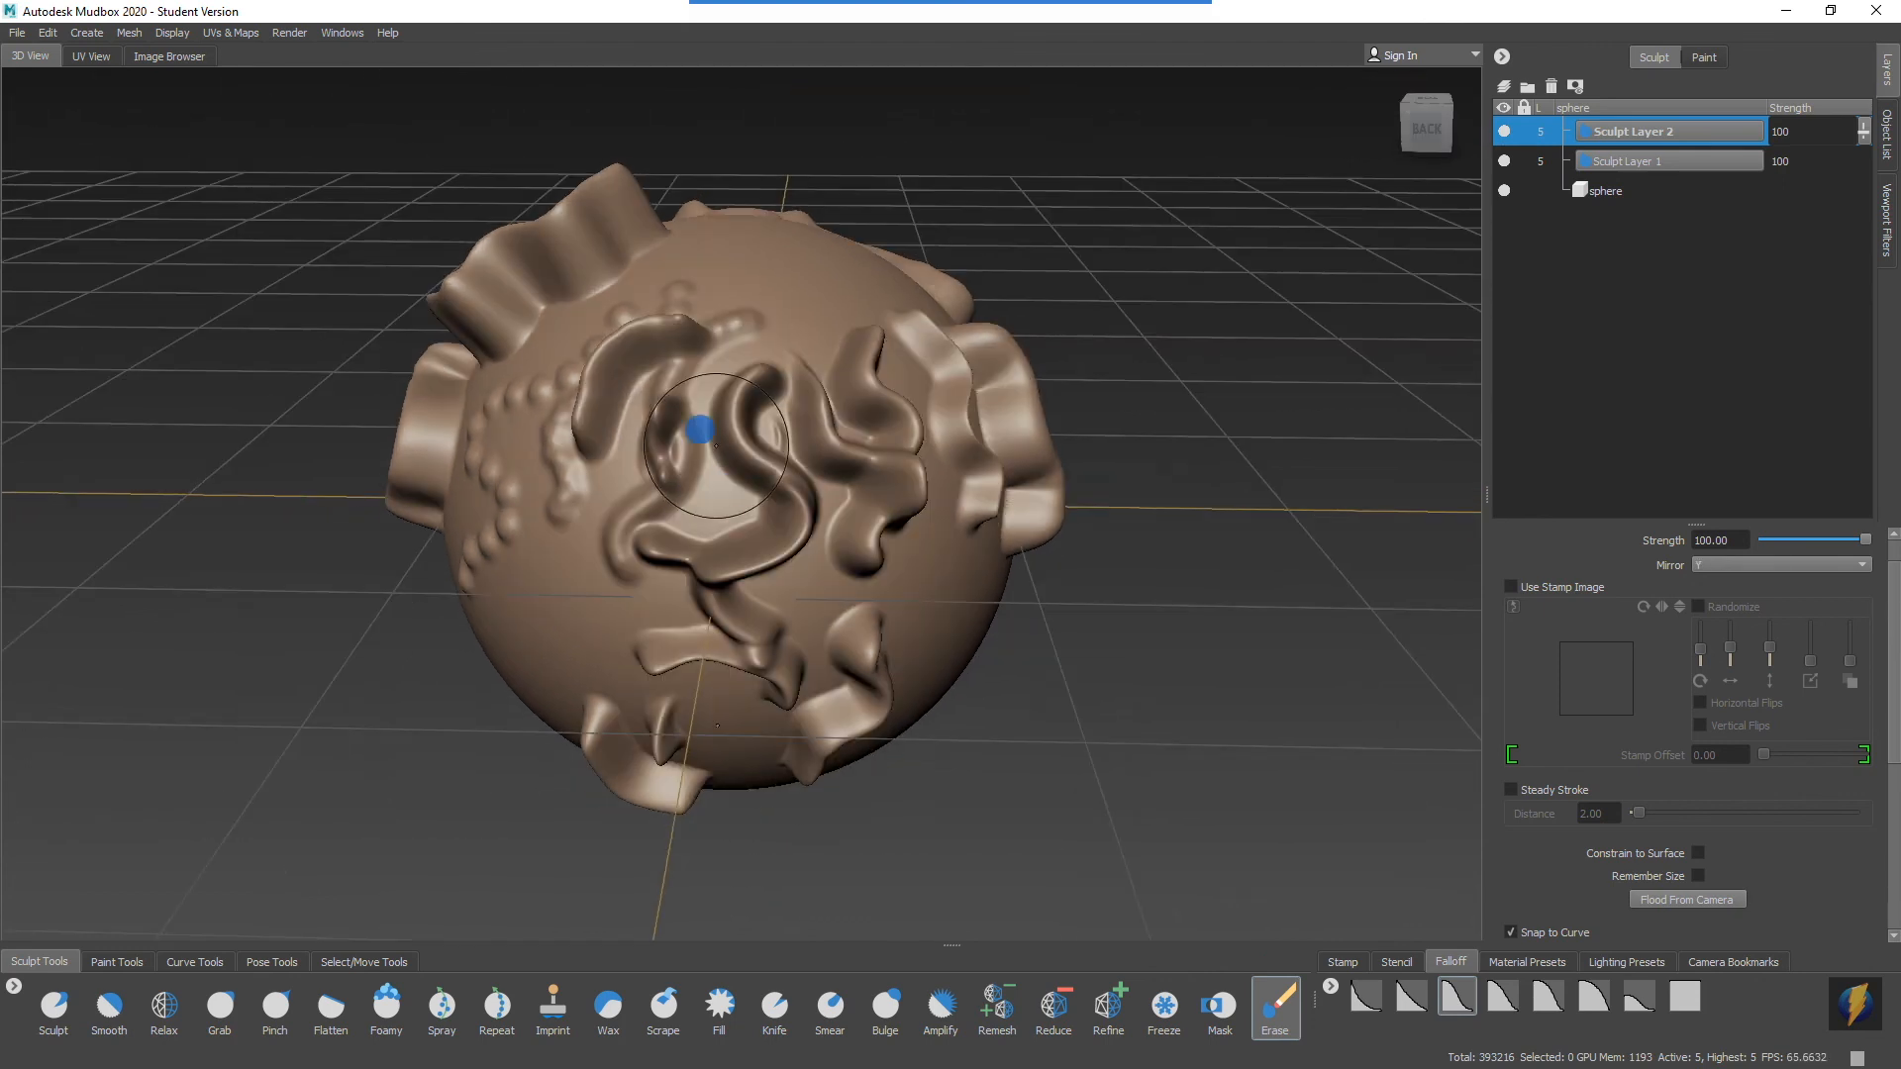
mouse_move(634, 585)
left_mouse_down()
mouse_move(687, 342)
mouse_move(645, 442)
mouse_move(565, 388)
mouse_move(560, 483)
mouse_move(725, 535)
mouse_move(784, 645)
mouse_move(864, 683)
mouse_move(788, 685)
mouse_move(865, 481)
mouse_move(834, 430)
mouse_move(802, 497)
left_mouse_up()
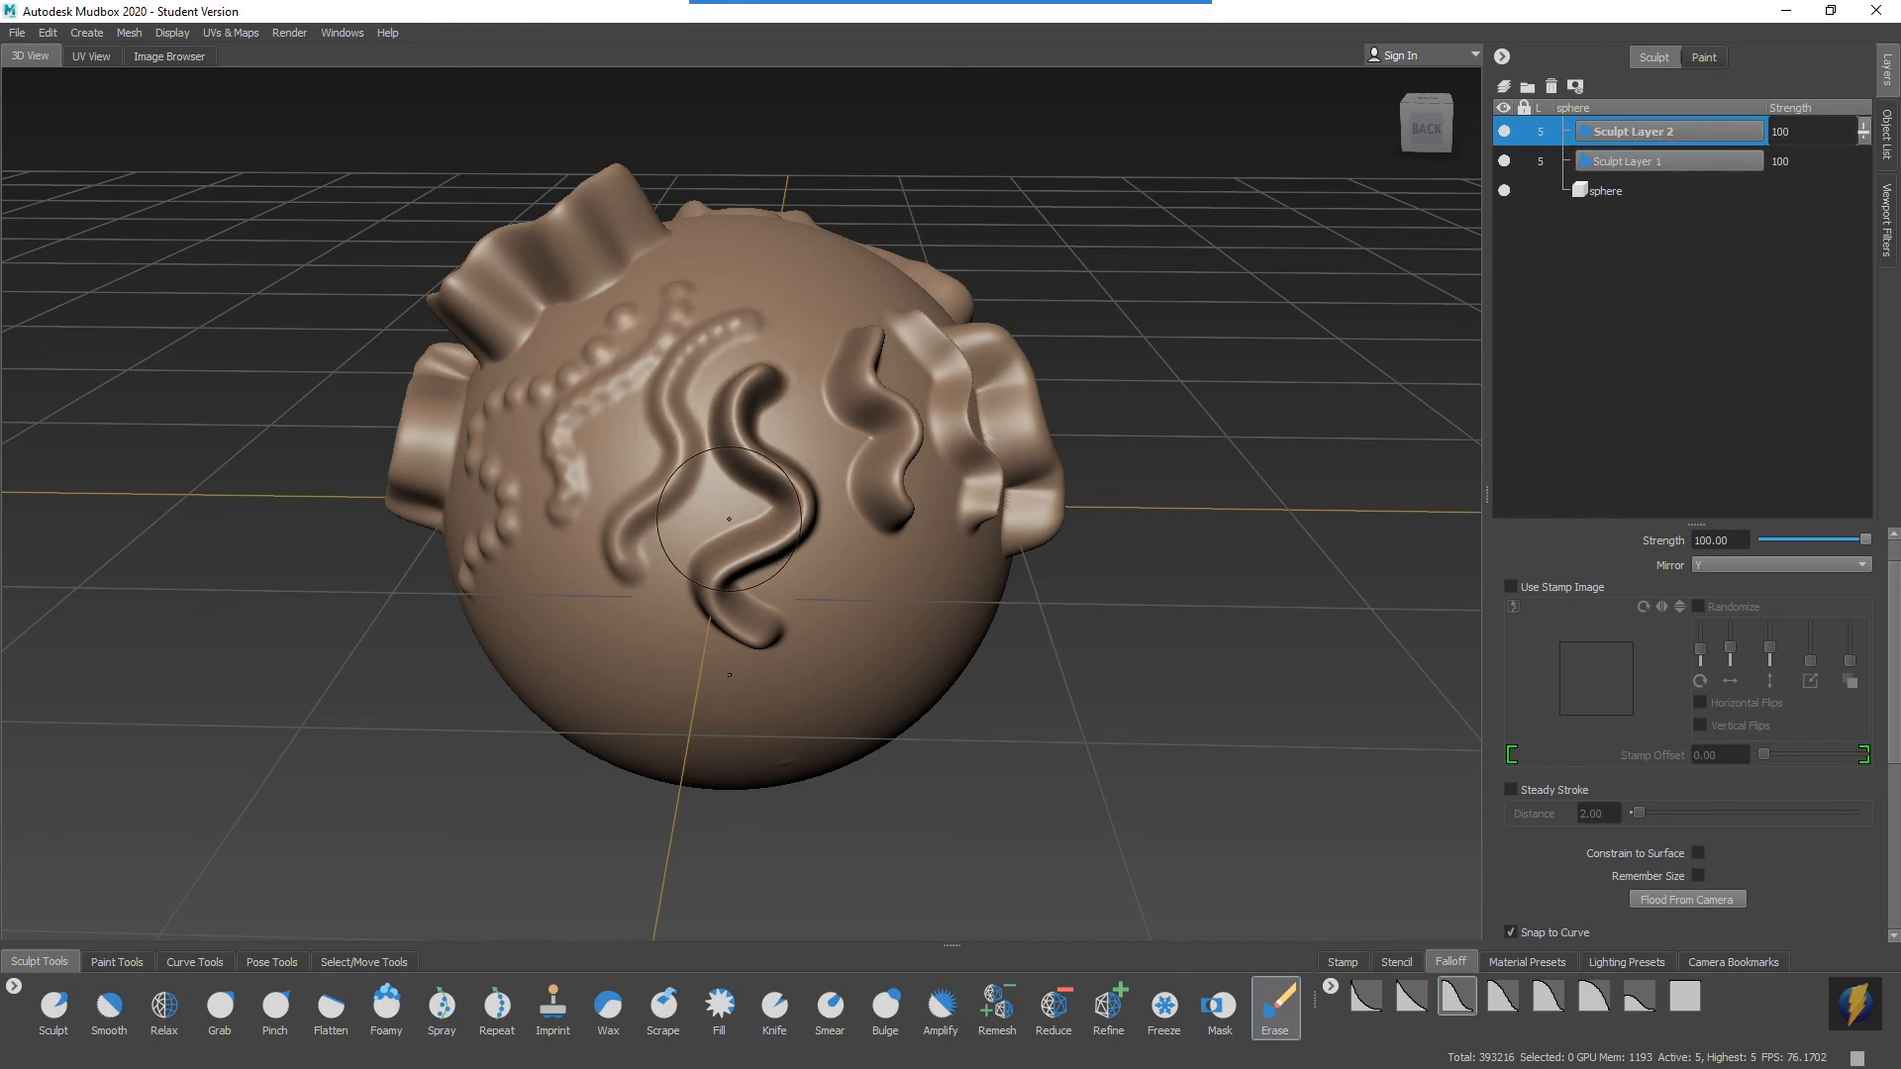
Step: Make Sculpt Layer 1 active and erase its winding strokes and dotted trails from the back of the sphere
left_click(1660, 161)
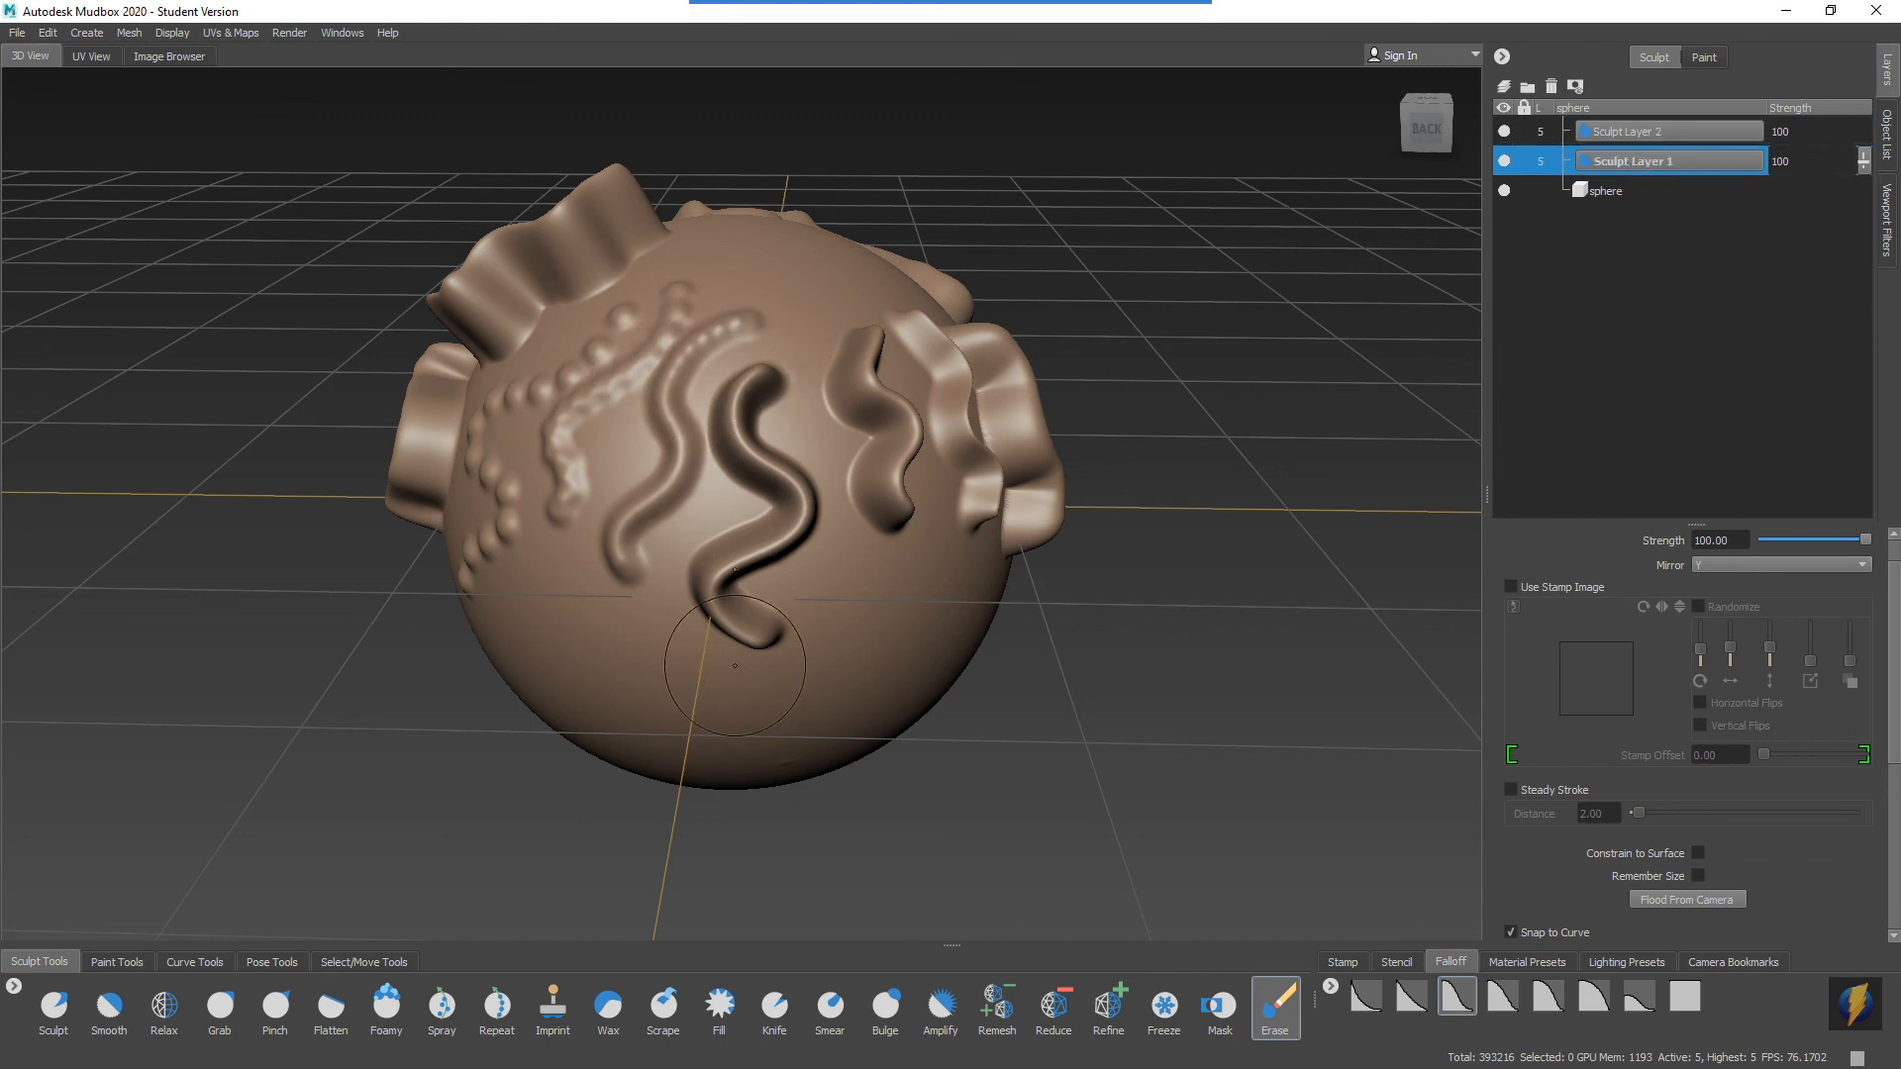
mouse_move(750, 363)
left_mouse_down()
mouse_move(649, 382)
mouse_move(640, 339)
mouse_move(462, 414)
mouse_move(544, 377)
mouse_move(538, 472)
mouse_move(713, 492)
mouse_move(642, 482)
mouse_move(700, 544)
mouse_move(716, 620)
mouse_move(763, 560)
mouse_move(713, 314)
mouse_move(621, 303)
left_mouse_up()
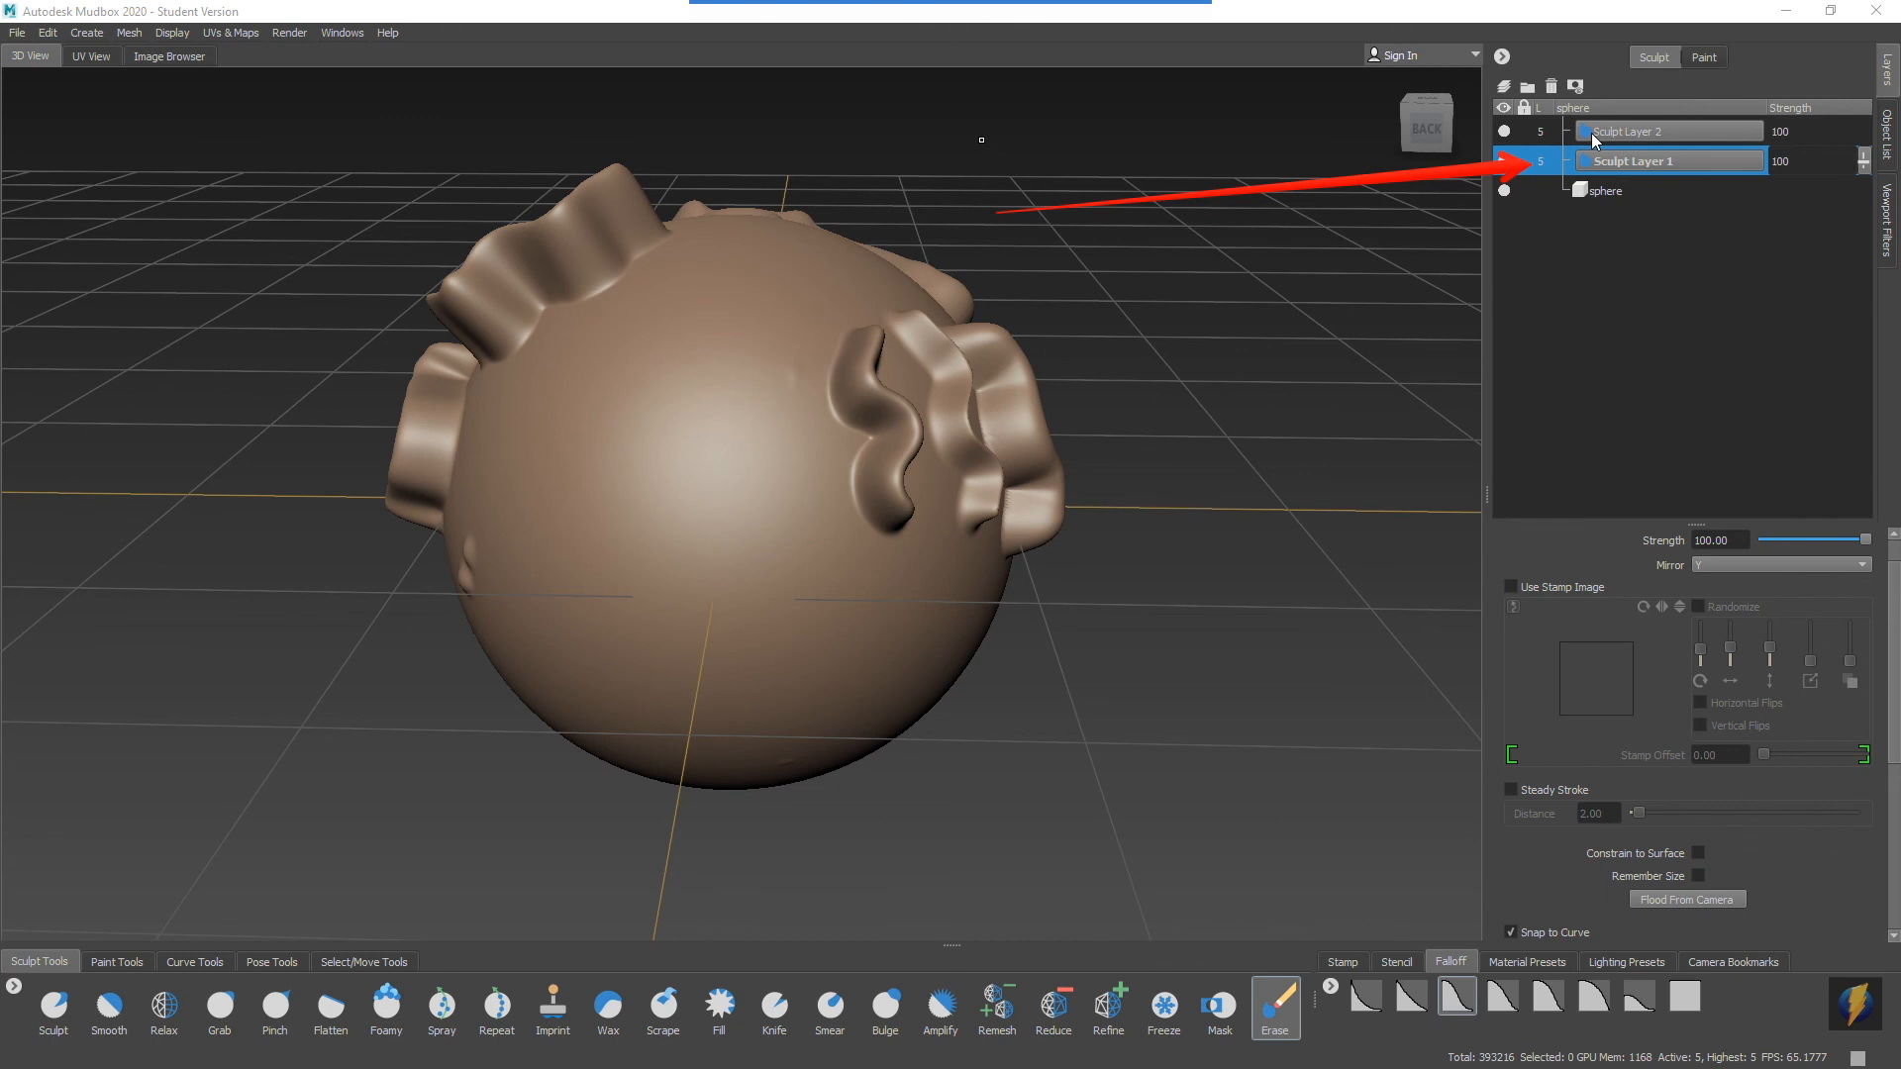
right_click_drag(919, 536, 1010, 538, "alt")
middle_click_drag(1010, 538, 1024, 541, "alt")
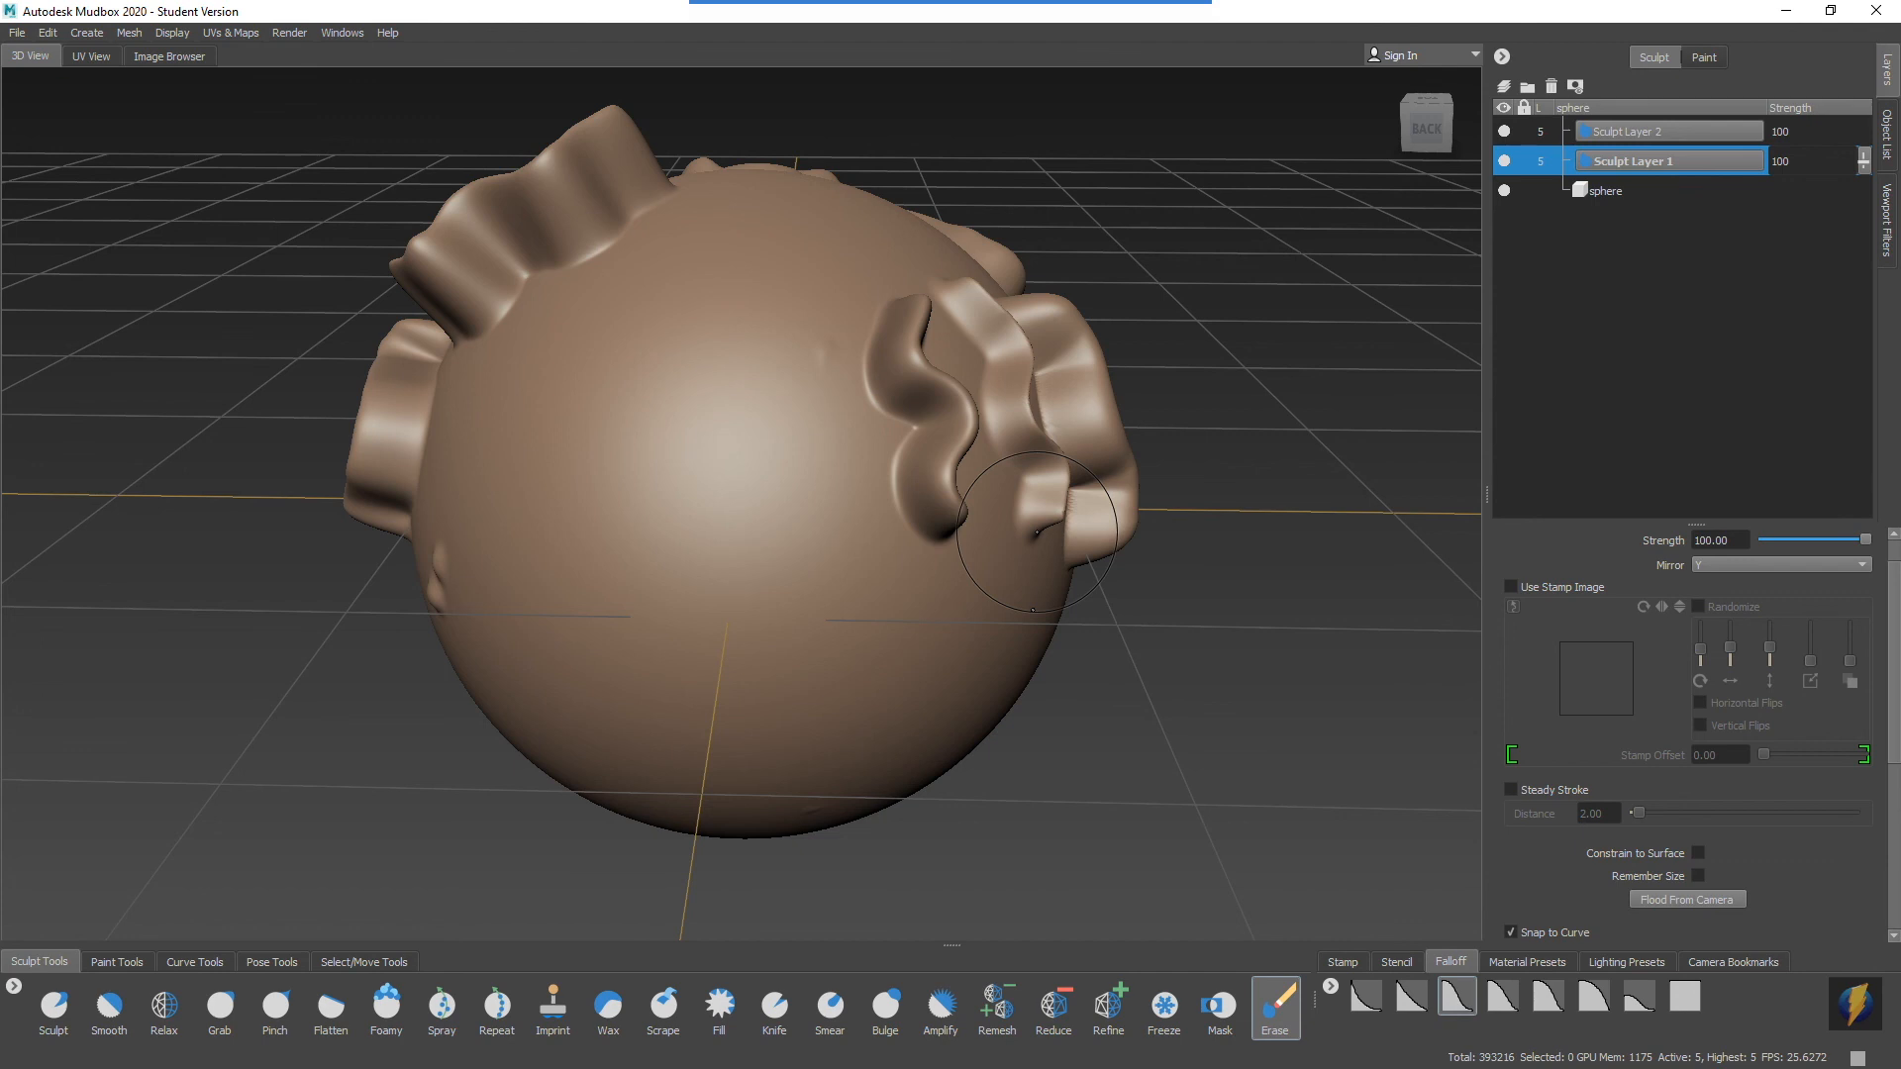
Step: Step the sphere's subdivision level down one at a time to level 0, and back up to level 4
key("Page_Down")
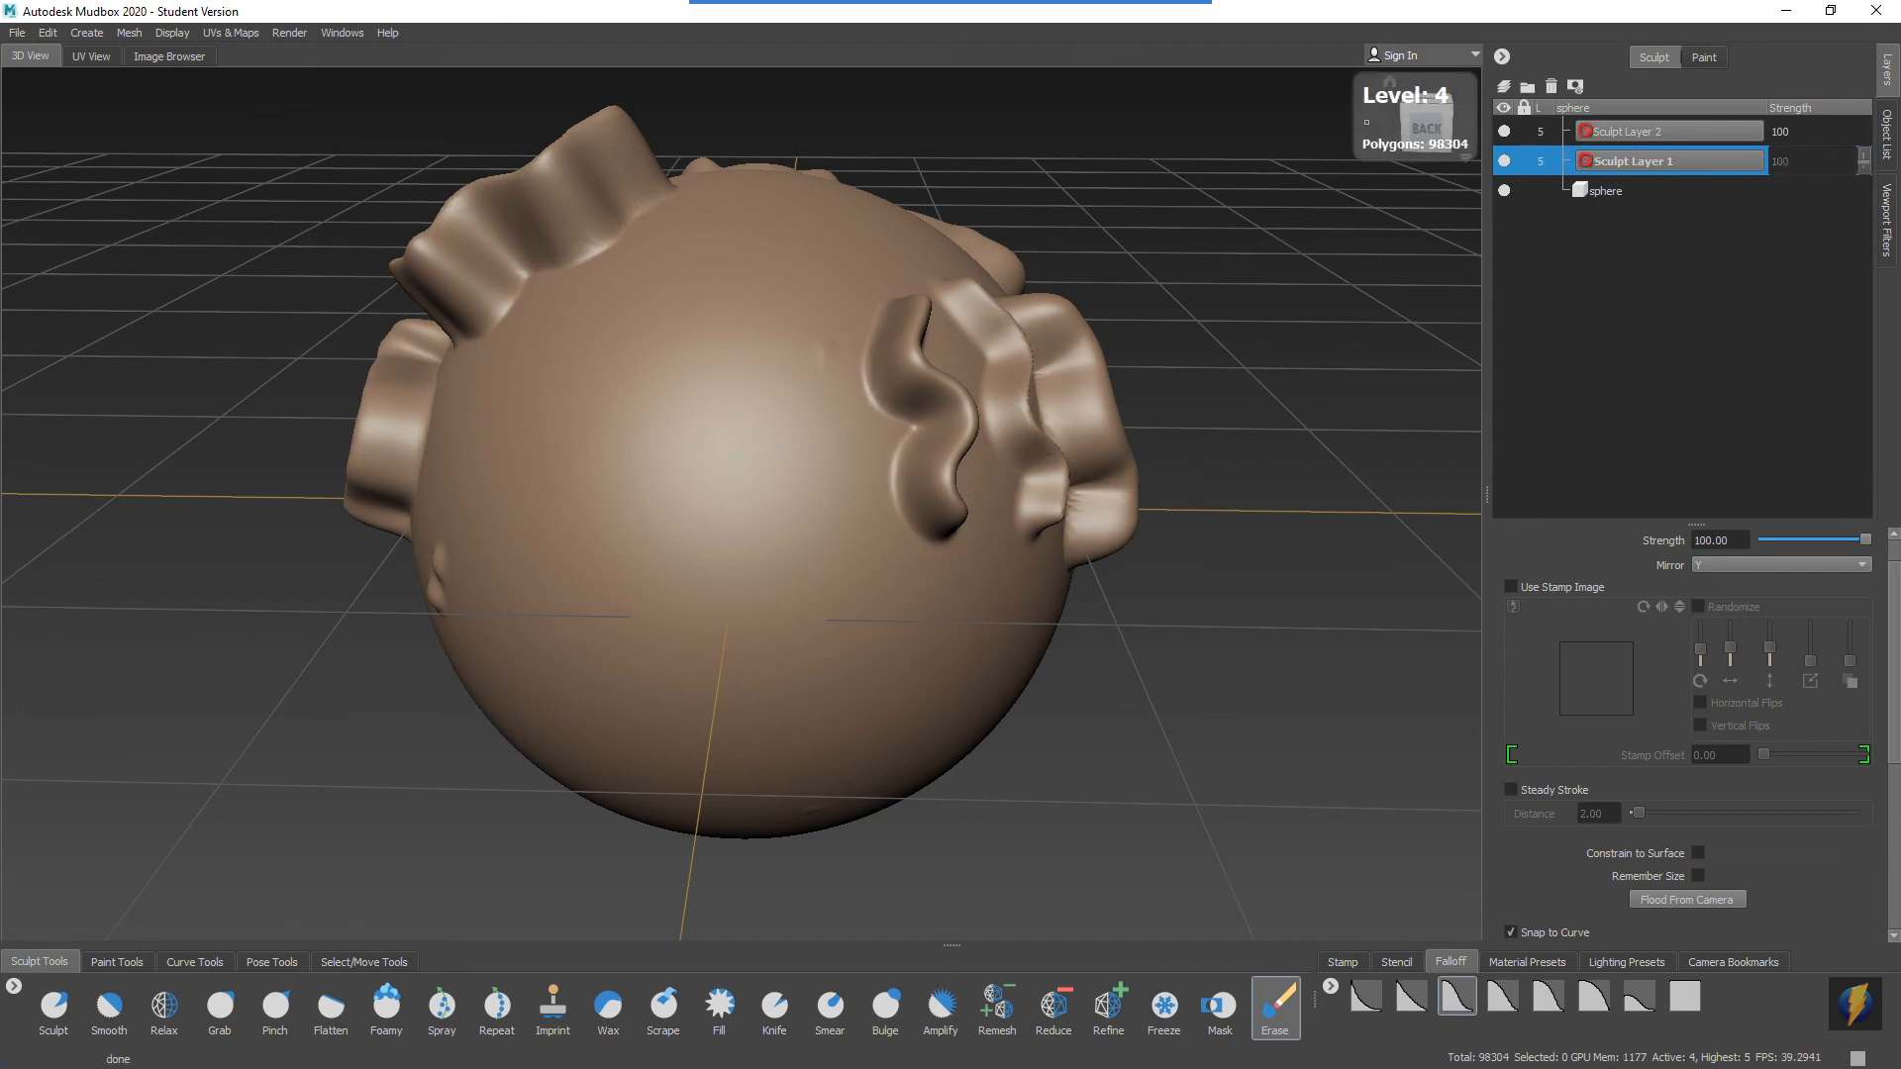
key("Page_Down")
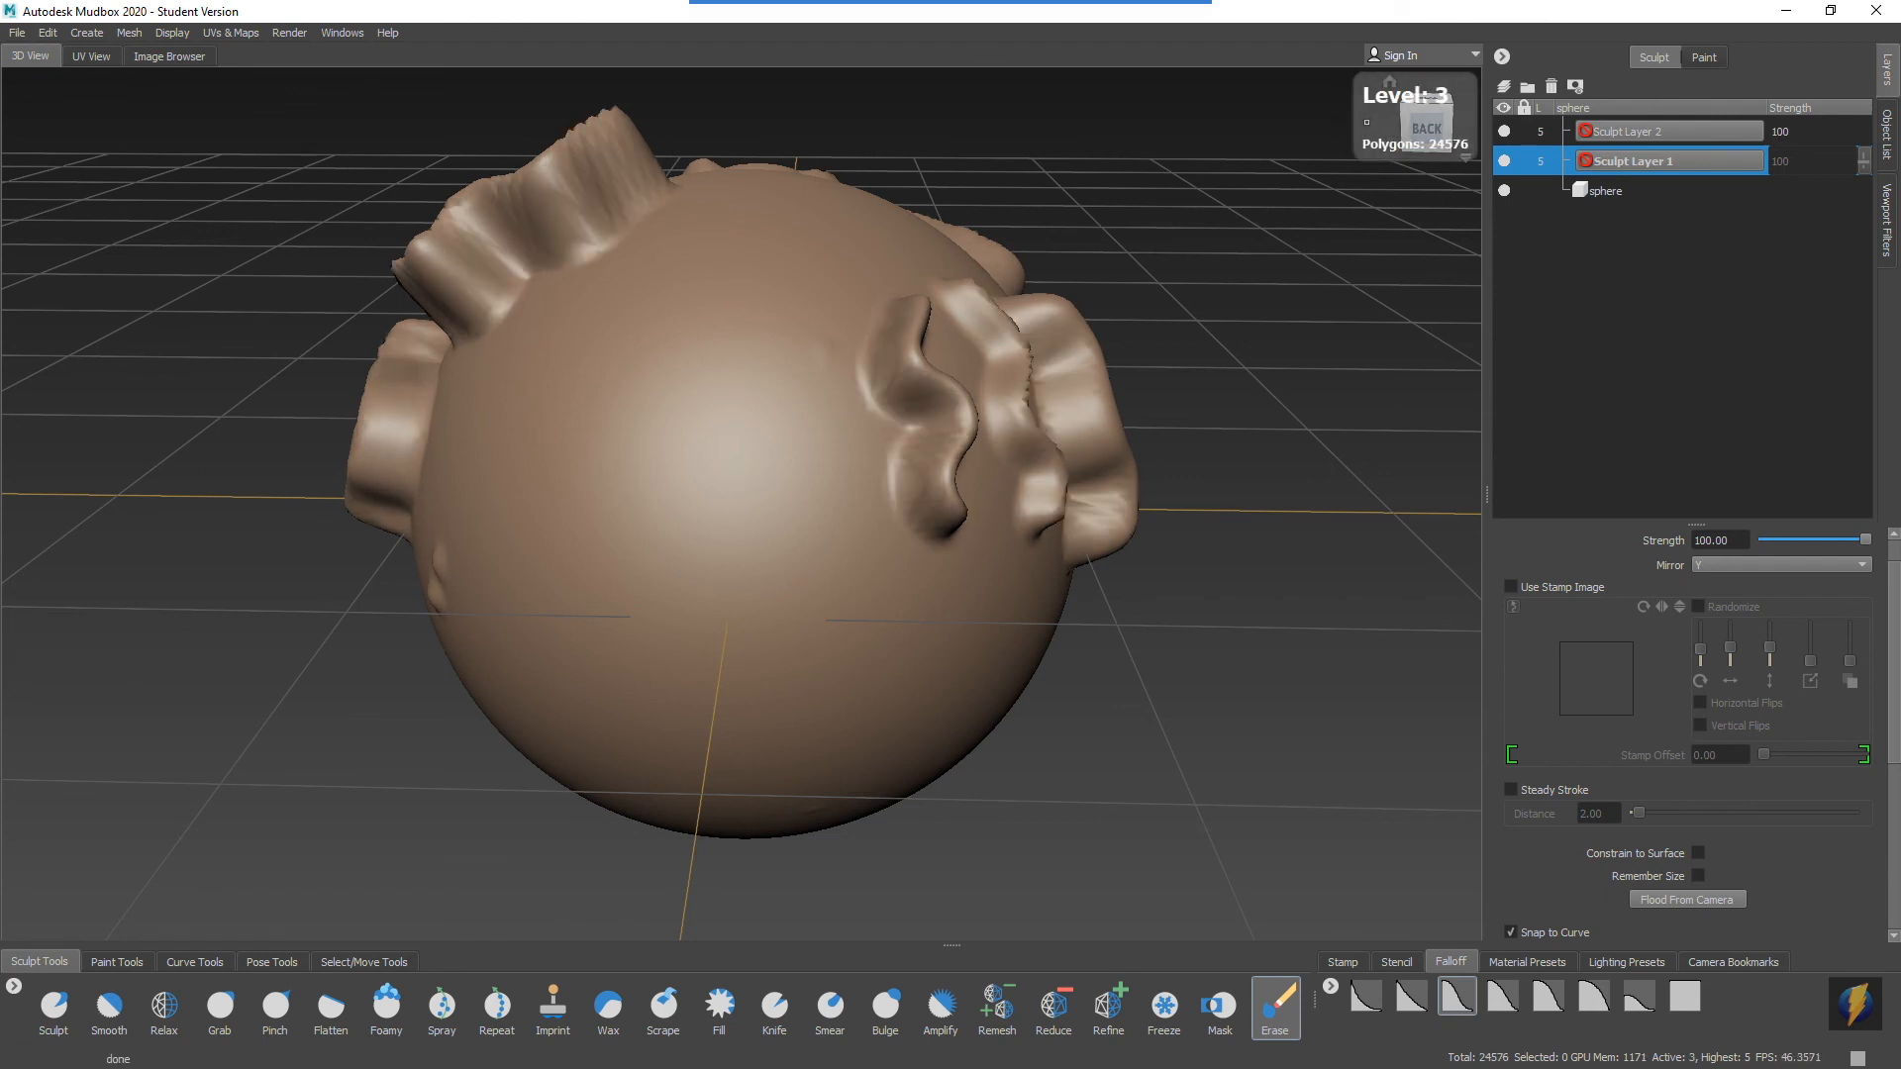
key("Page_Down")
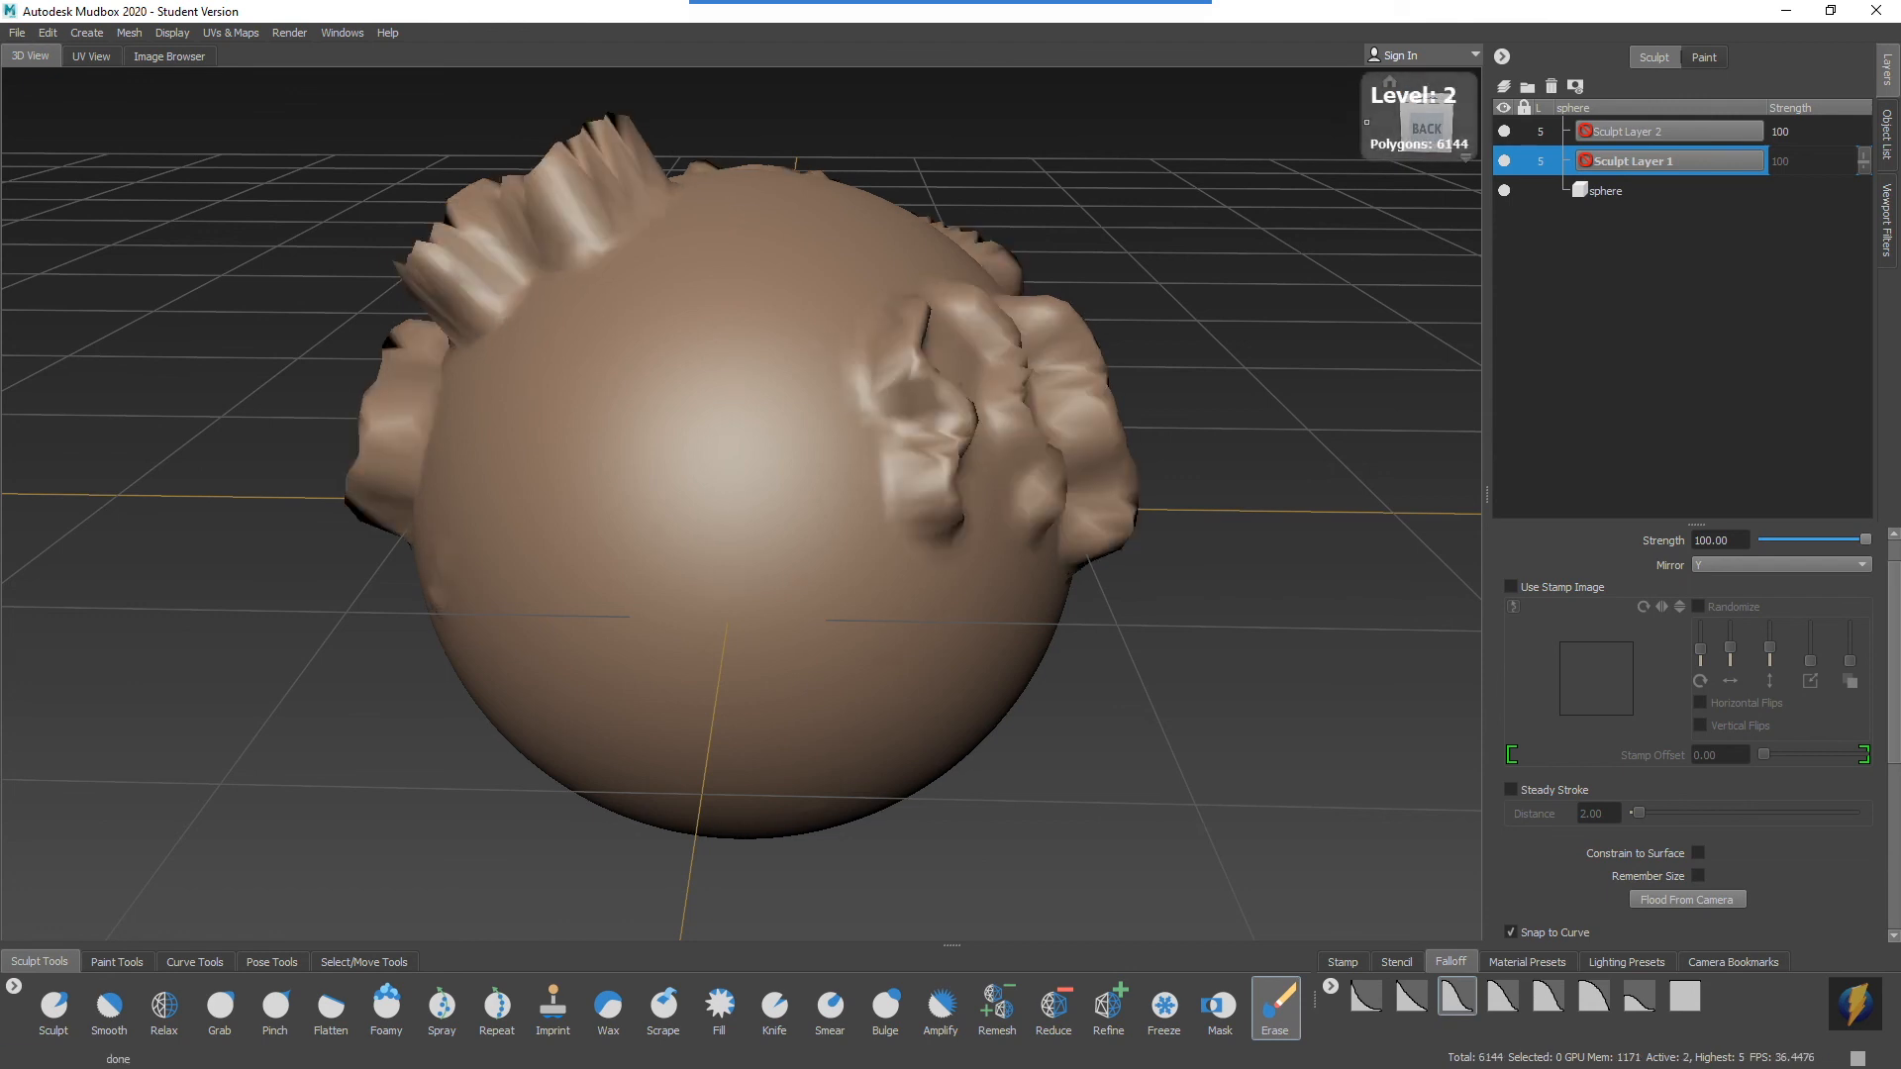
key("Page_Down")
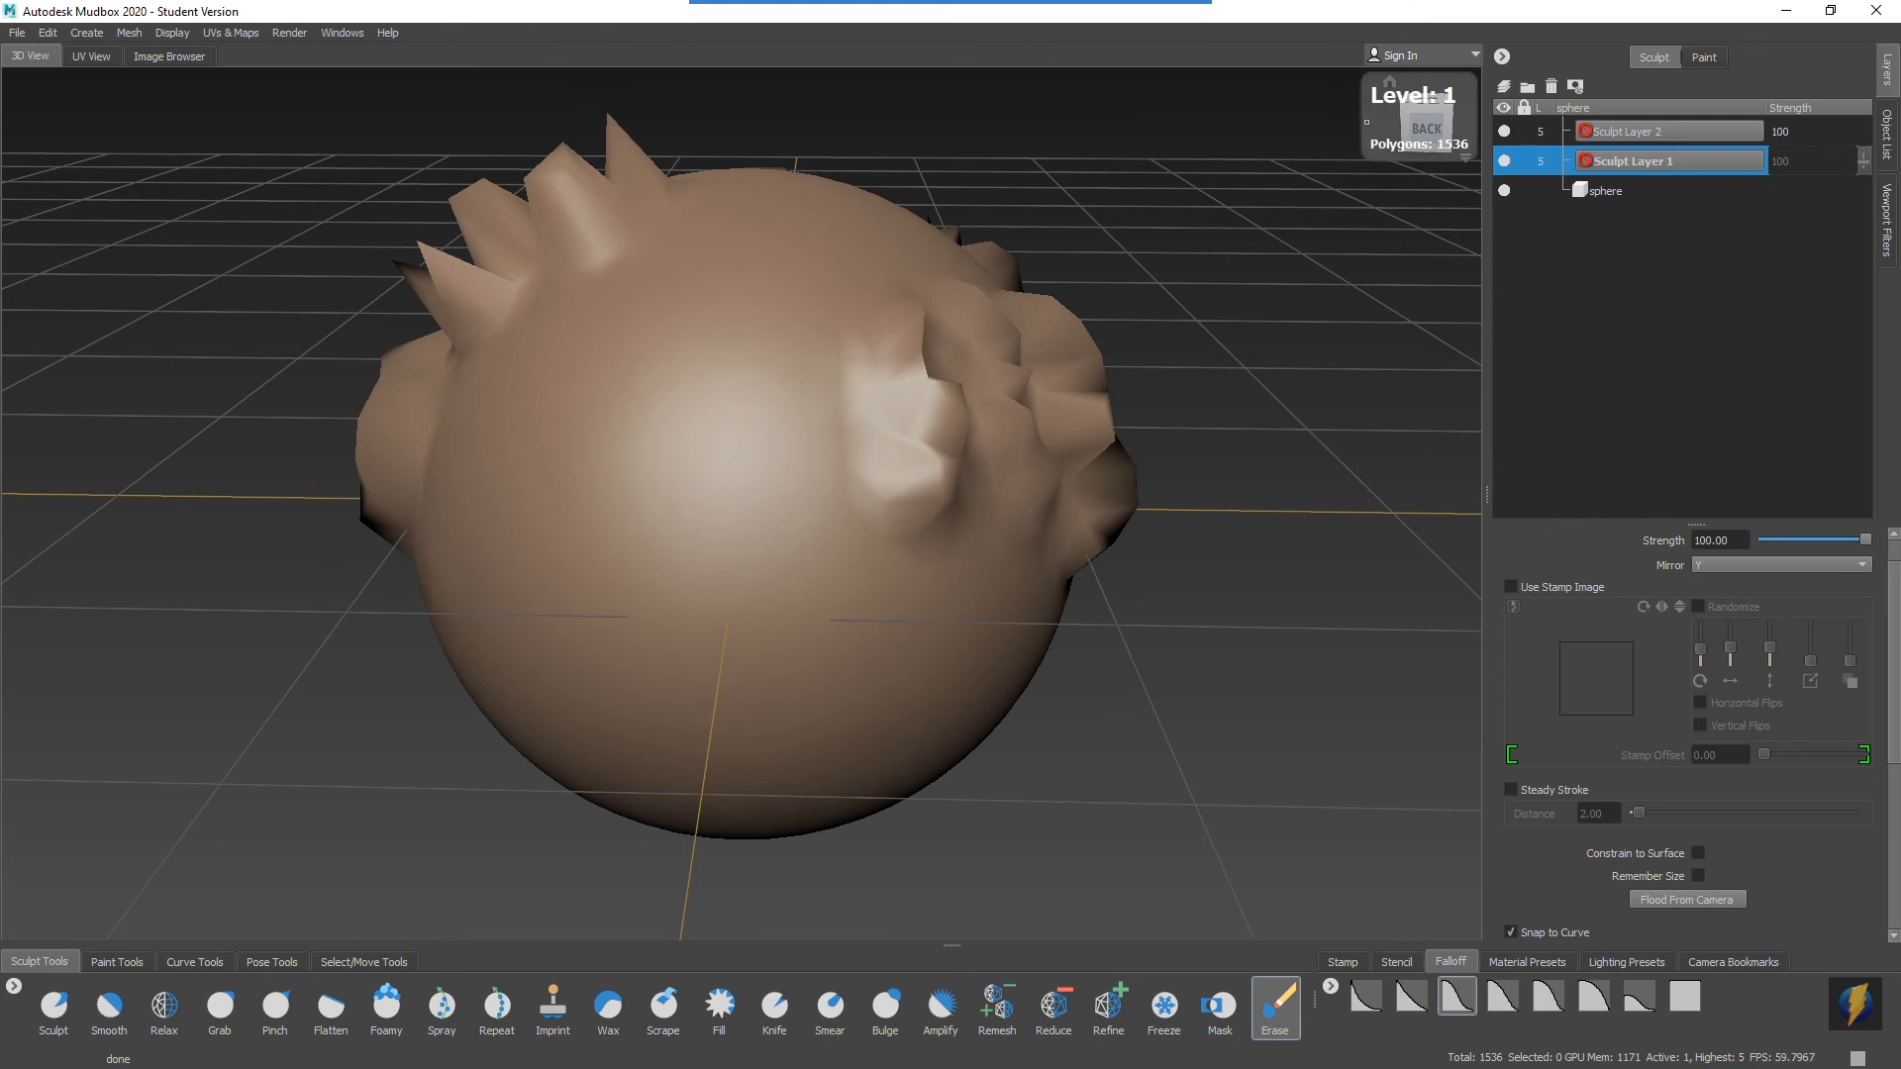
key("Page_Down")
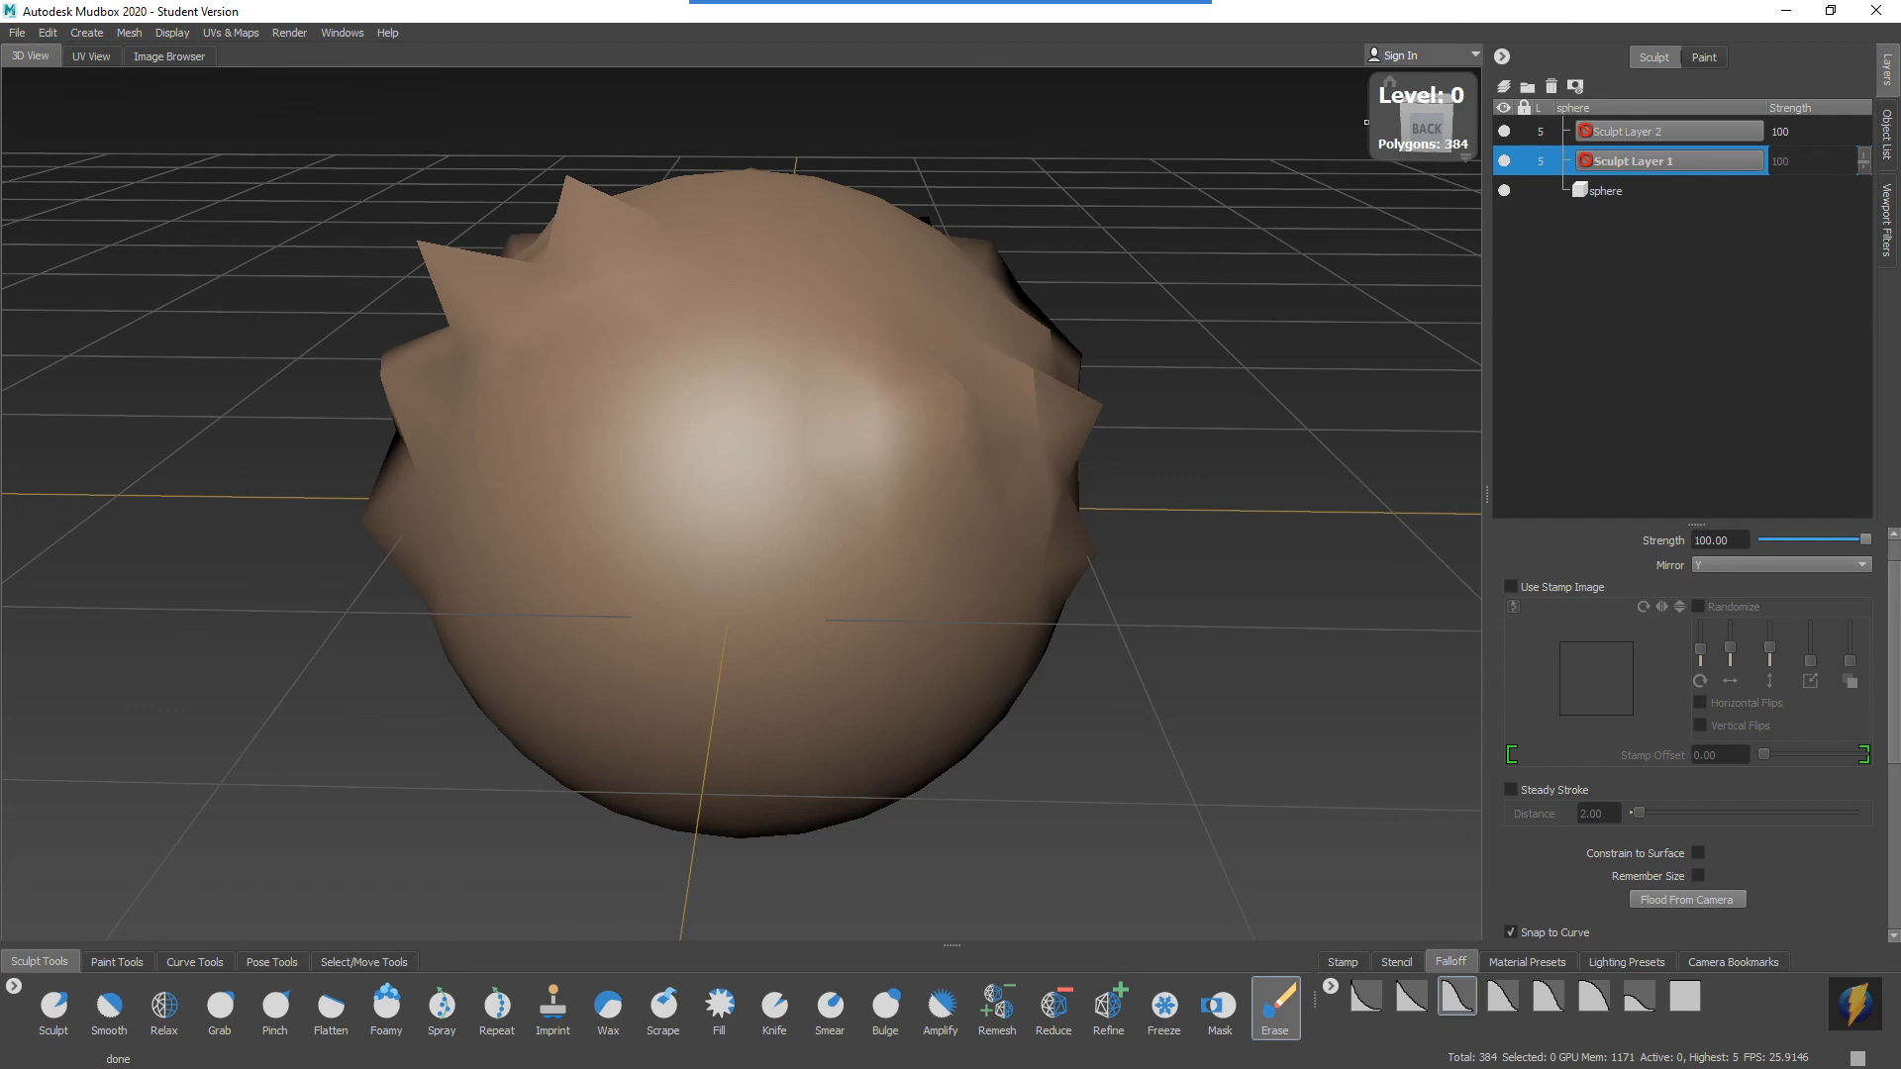
key("Page_Up")
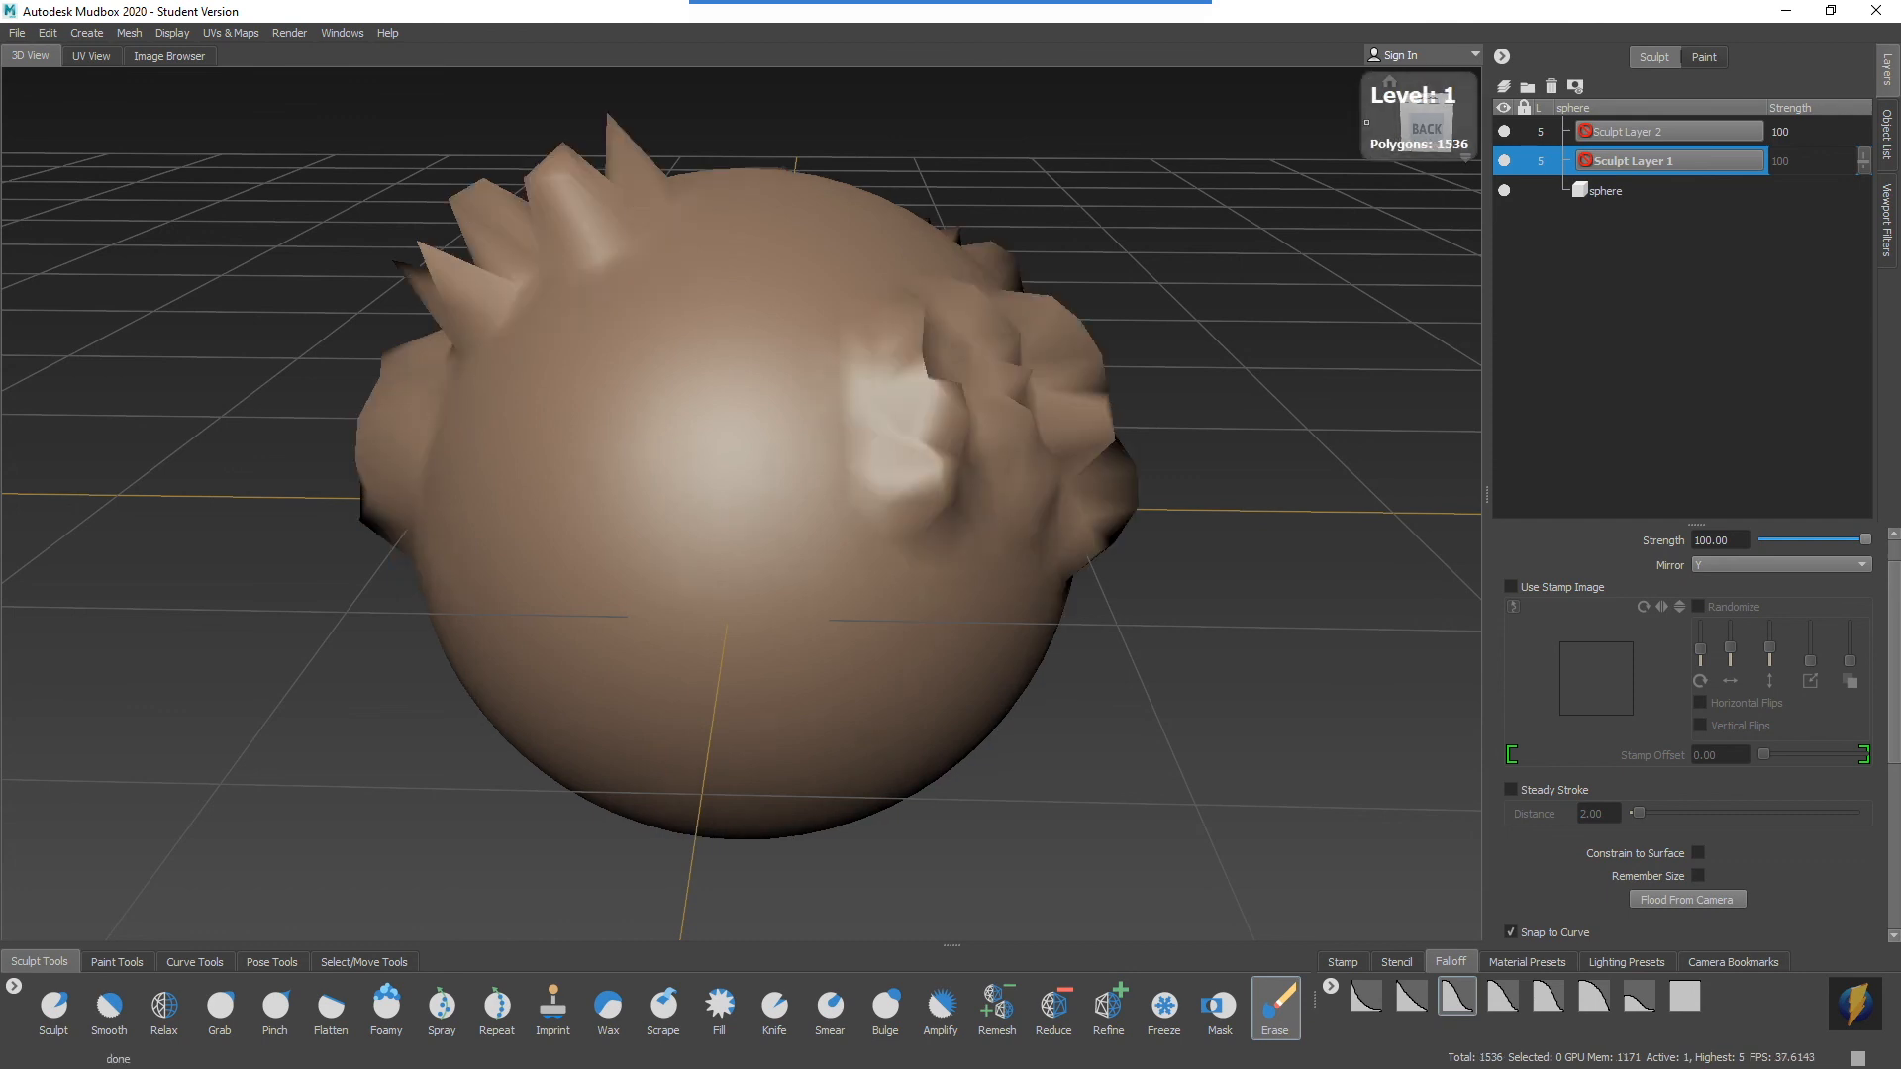
key("Page_Up")
key("Page_Up")
key("Page_Up")
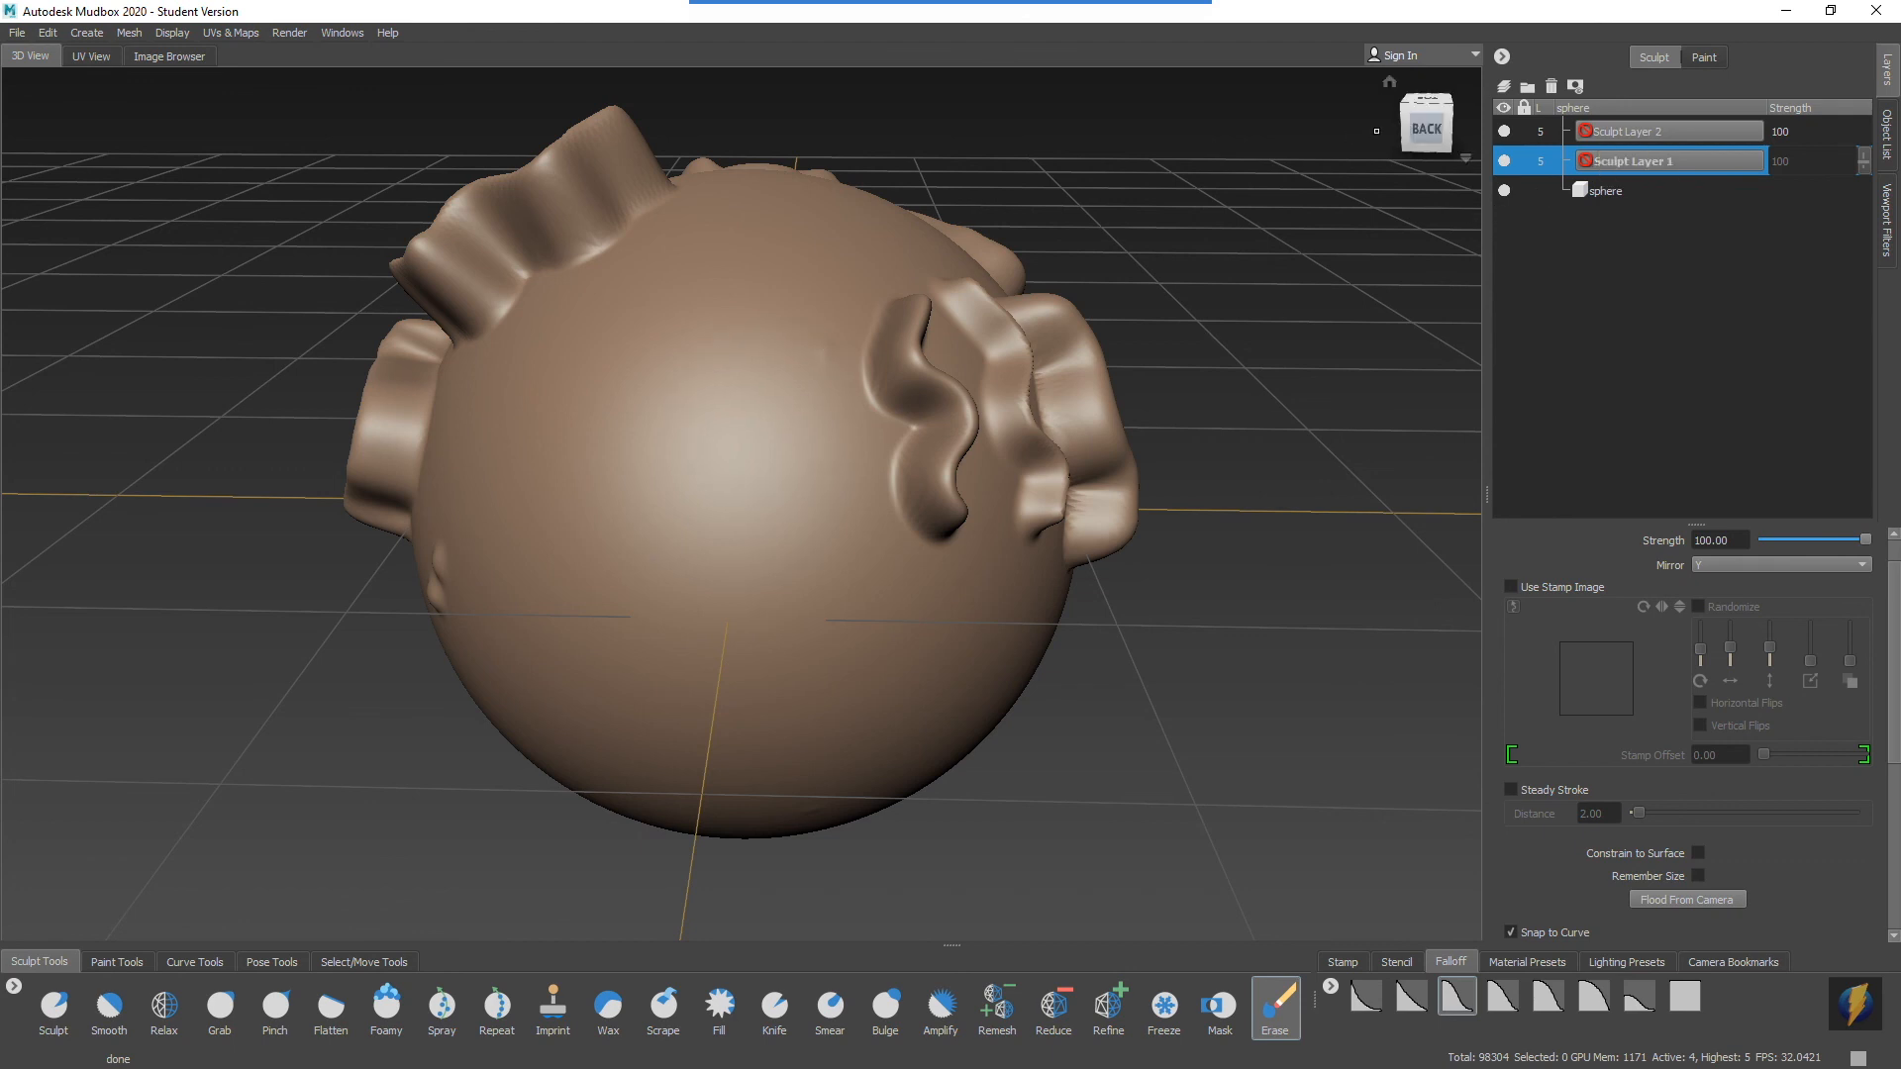
Step: Add a new sculpt layer above Sculpt Layer 1 and sculpt a Y-mirrored winding stroke down the sphere's back at level 4
left_click(1504, 87)
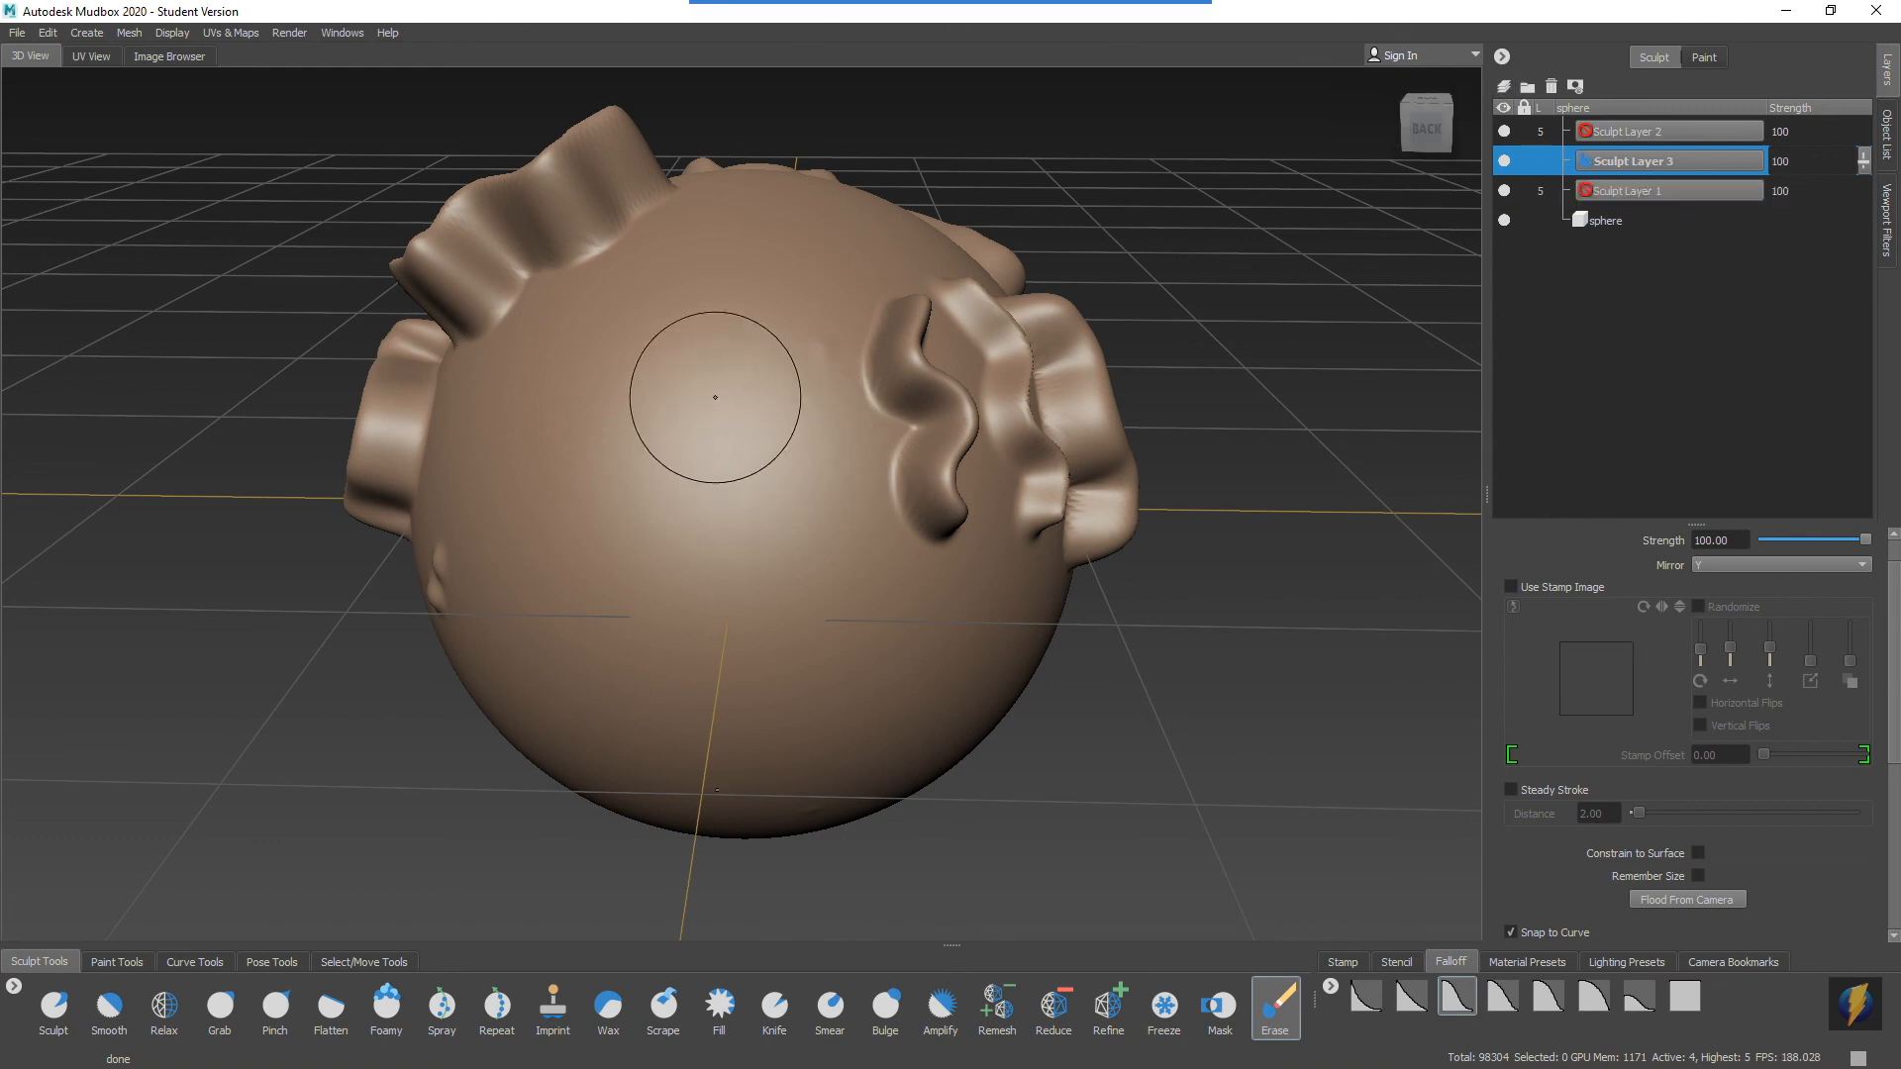
key("b")
mouse_move(706, 426)
left_mouse_down()
mouse_move(657, 416)
mouse_move(651, 490)
left_mouse_up()
left_click(54, 1030)
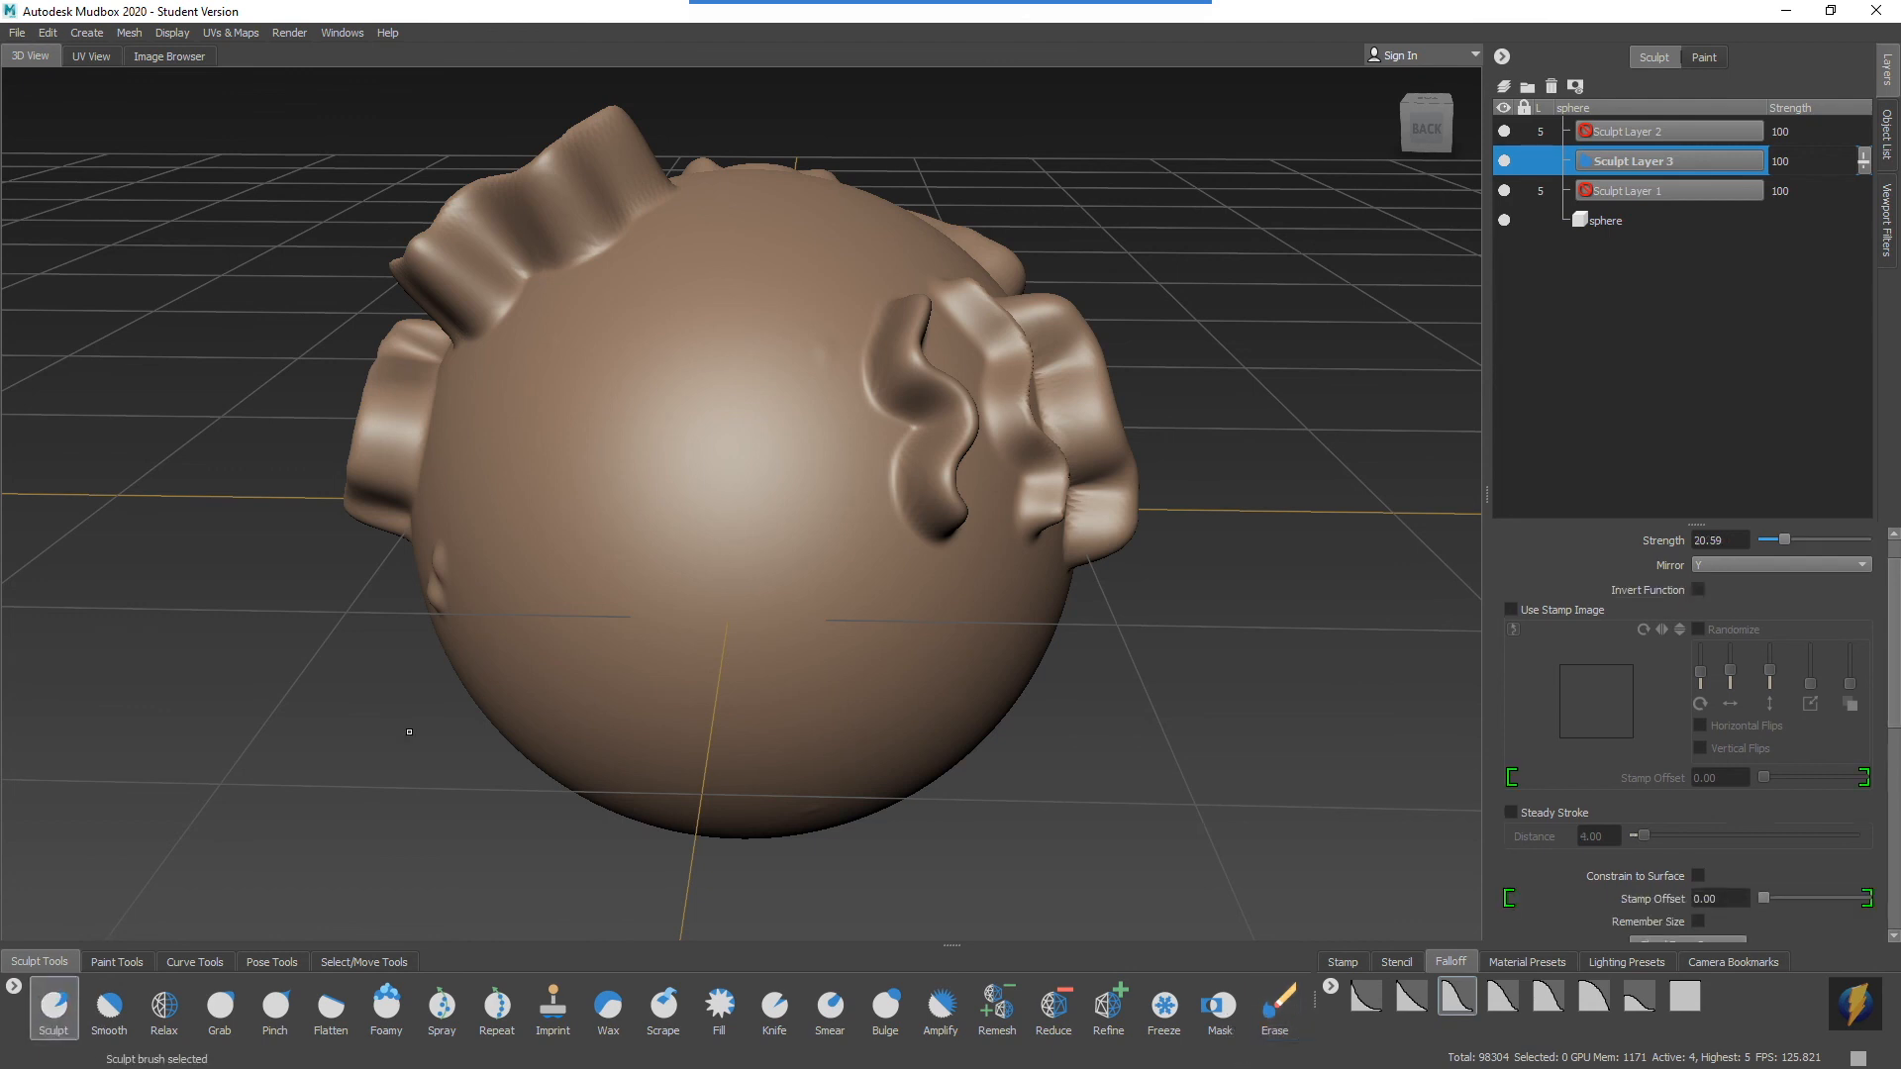
mouse_move(738, 312)
left_mouse_down()
mouse_move(620, 382)
mouse_move(675, 425)
mouse_move(628, 501)
mouse_move(695, 557)
left_mouse_up()
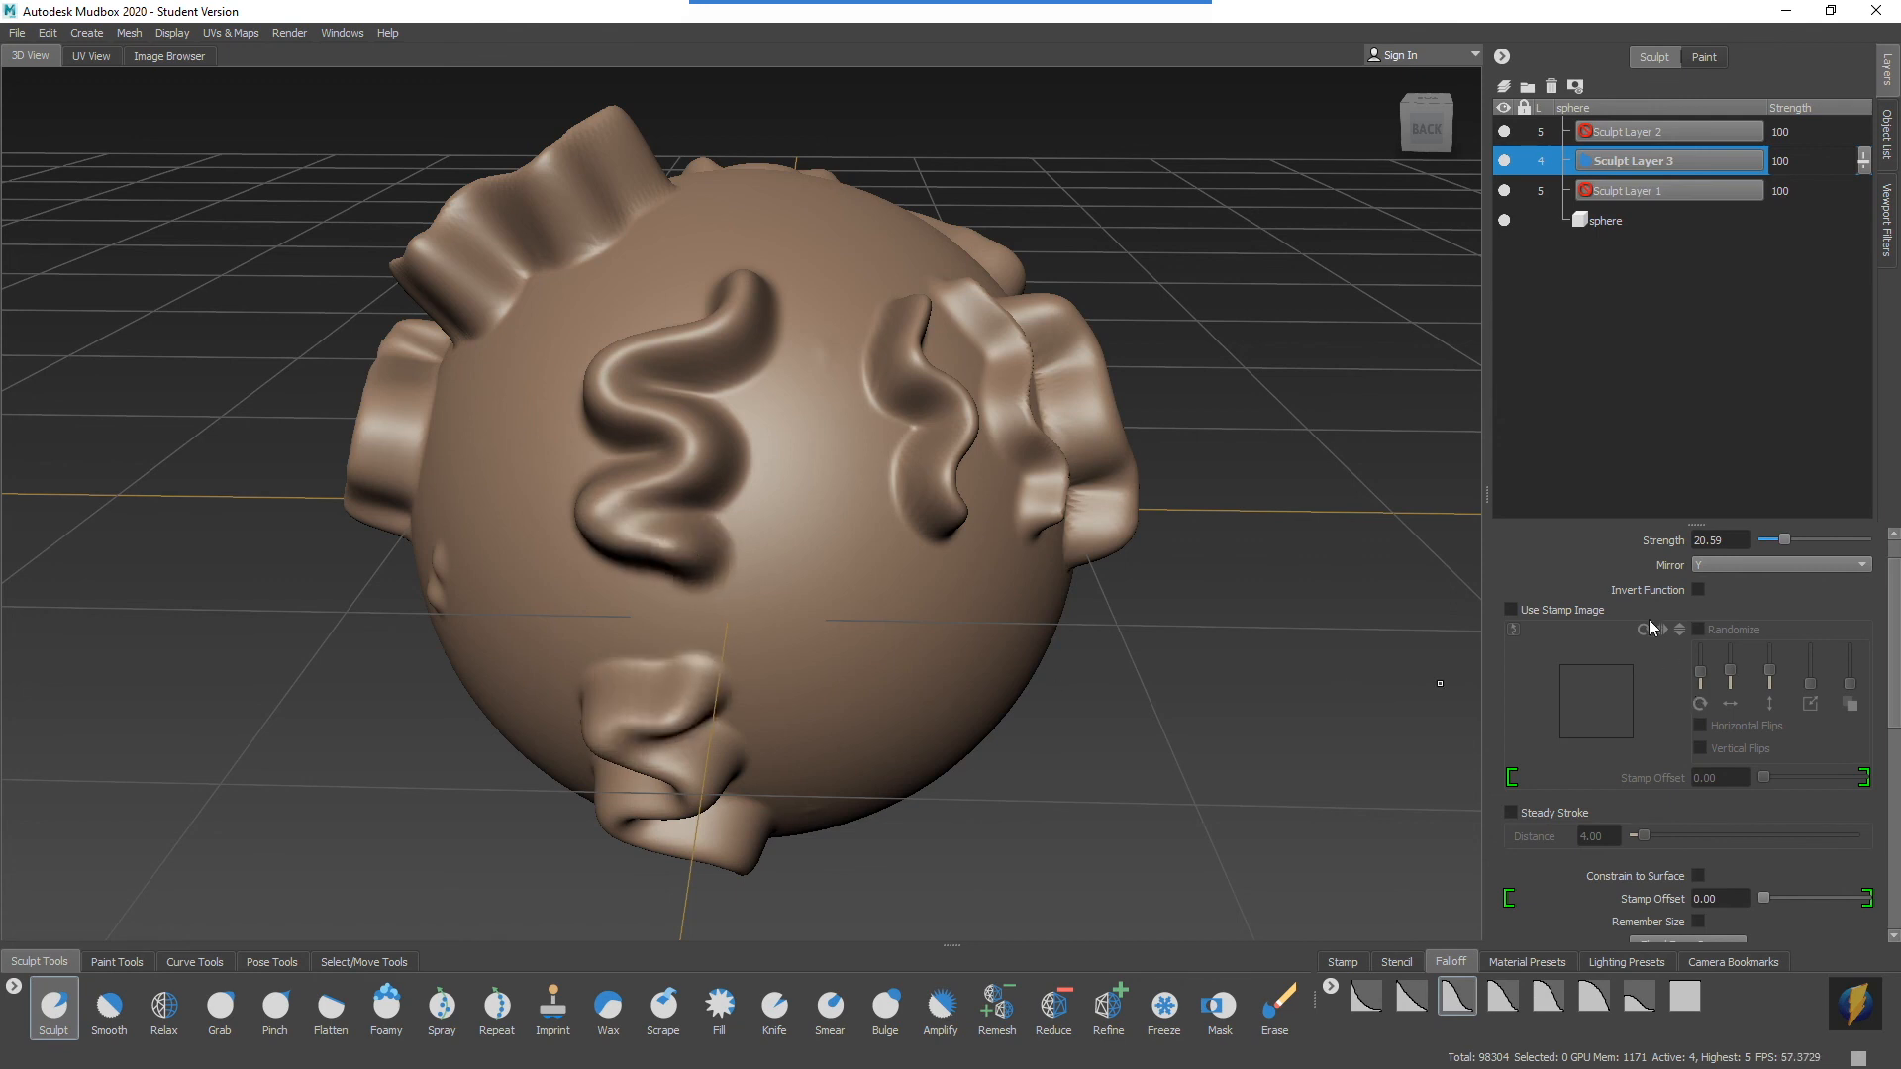
Step: Turn the Sculpt tool's mirroring off and toggle Sculpt Layer 3 off and on to preview its strokes
left_click(1856, 564)
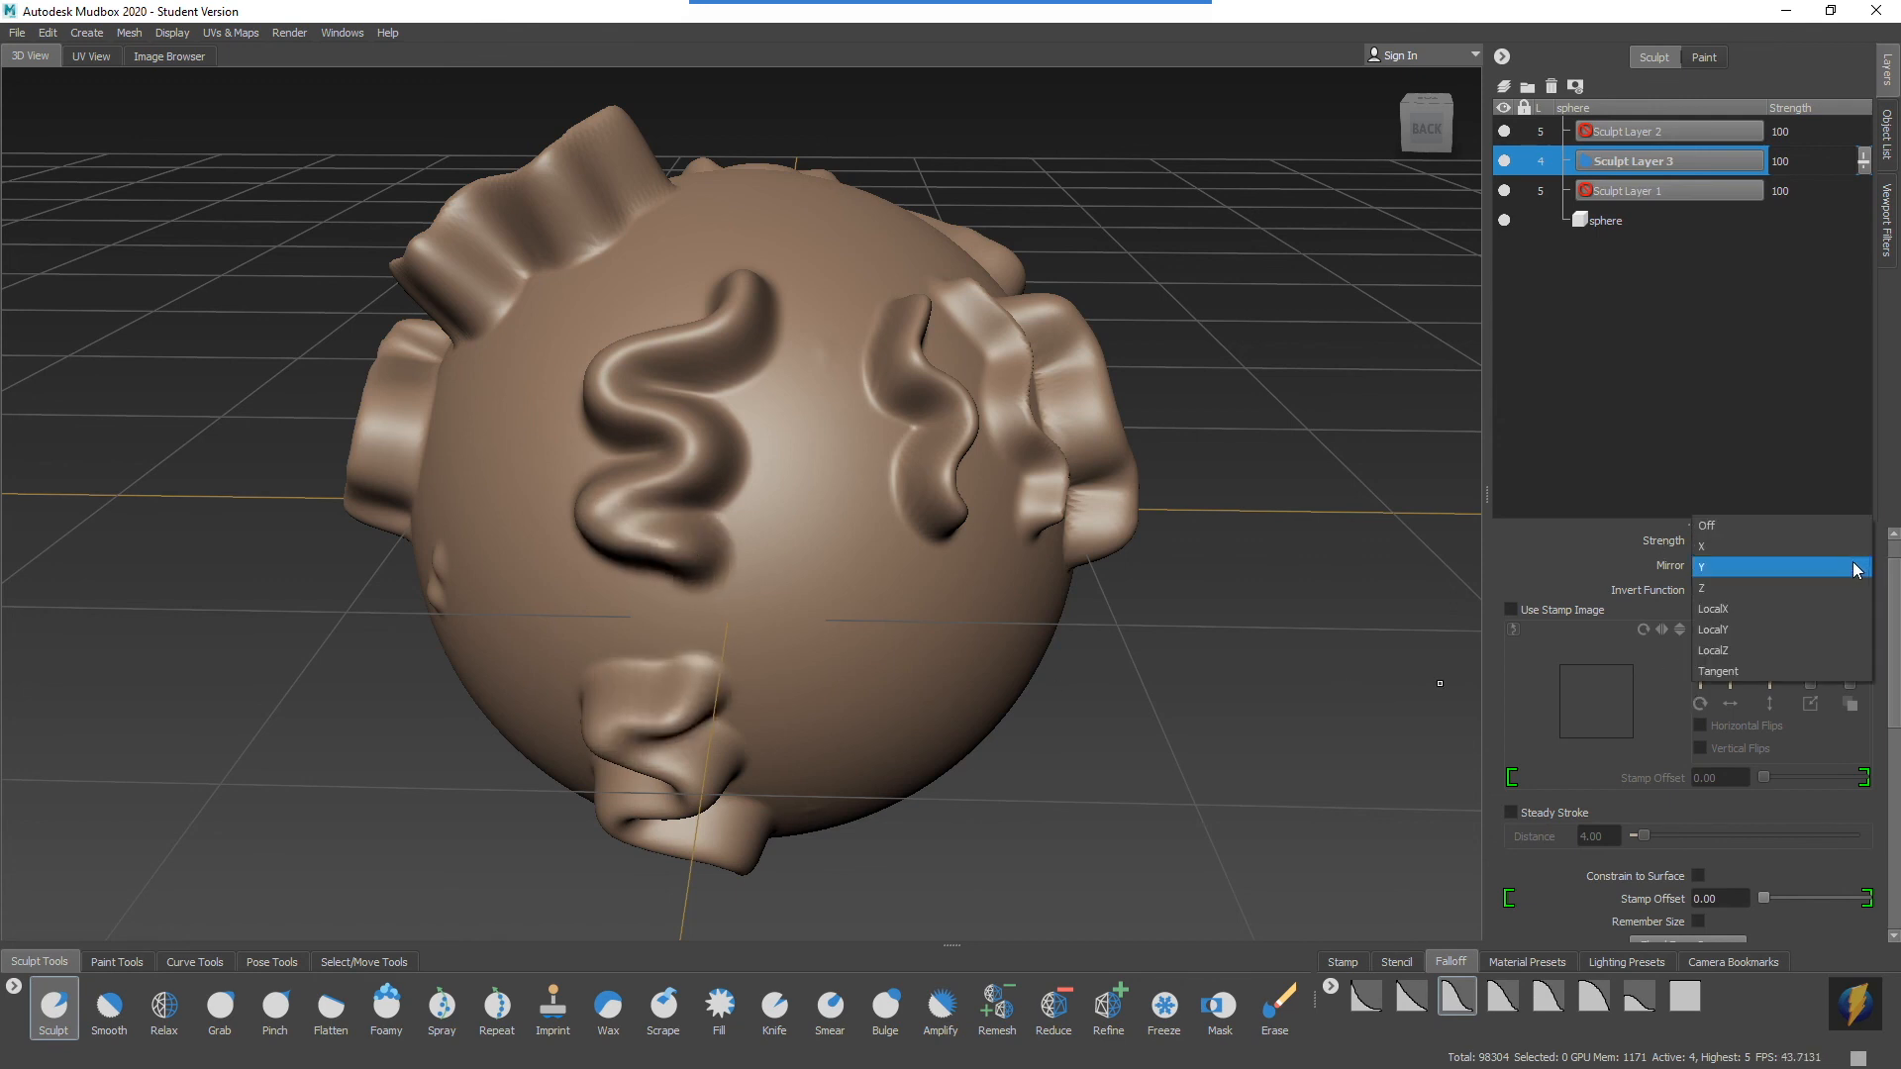
left_click(1741, 526)
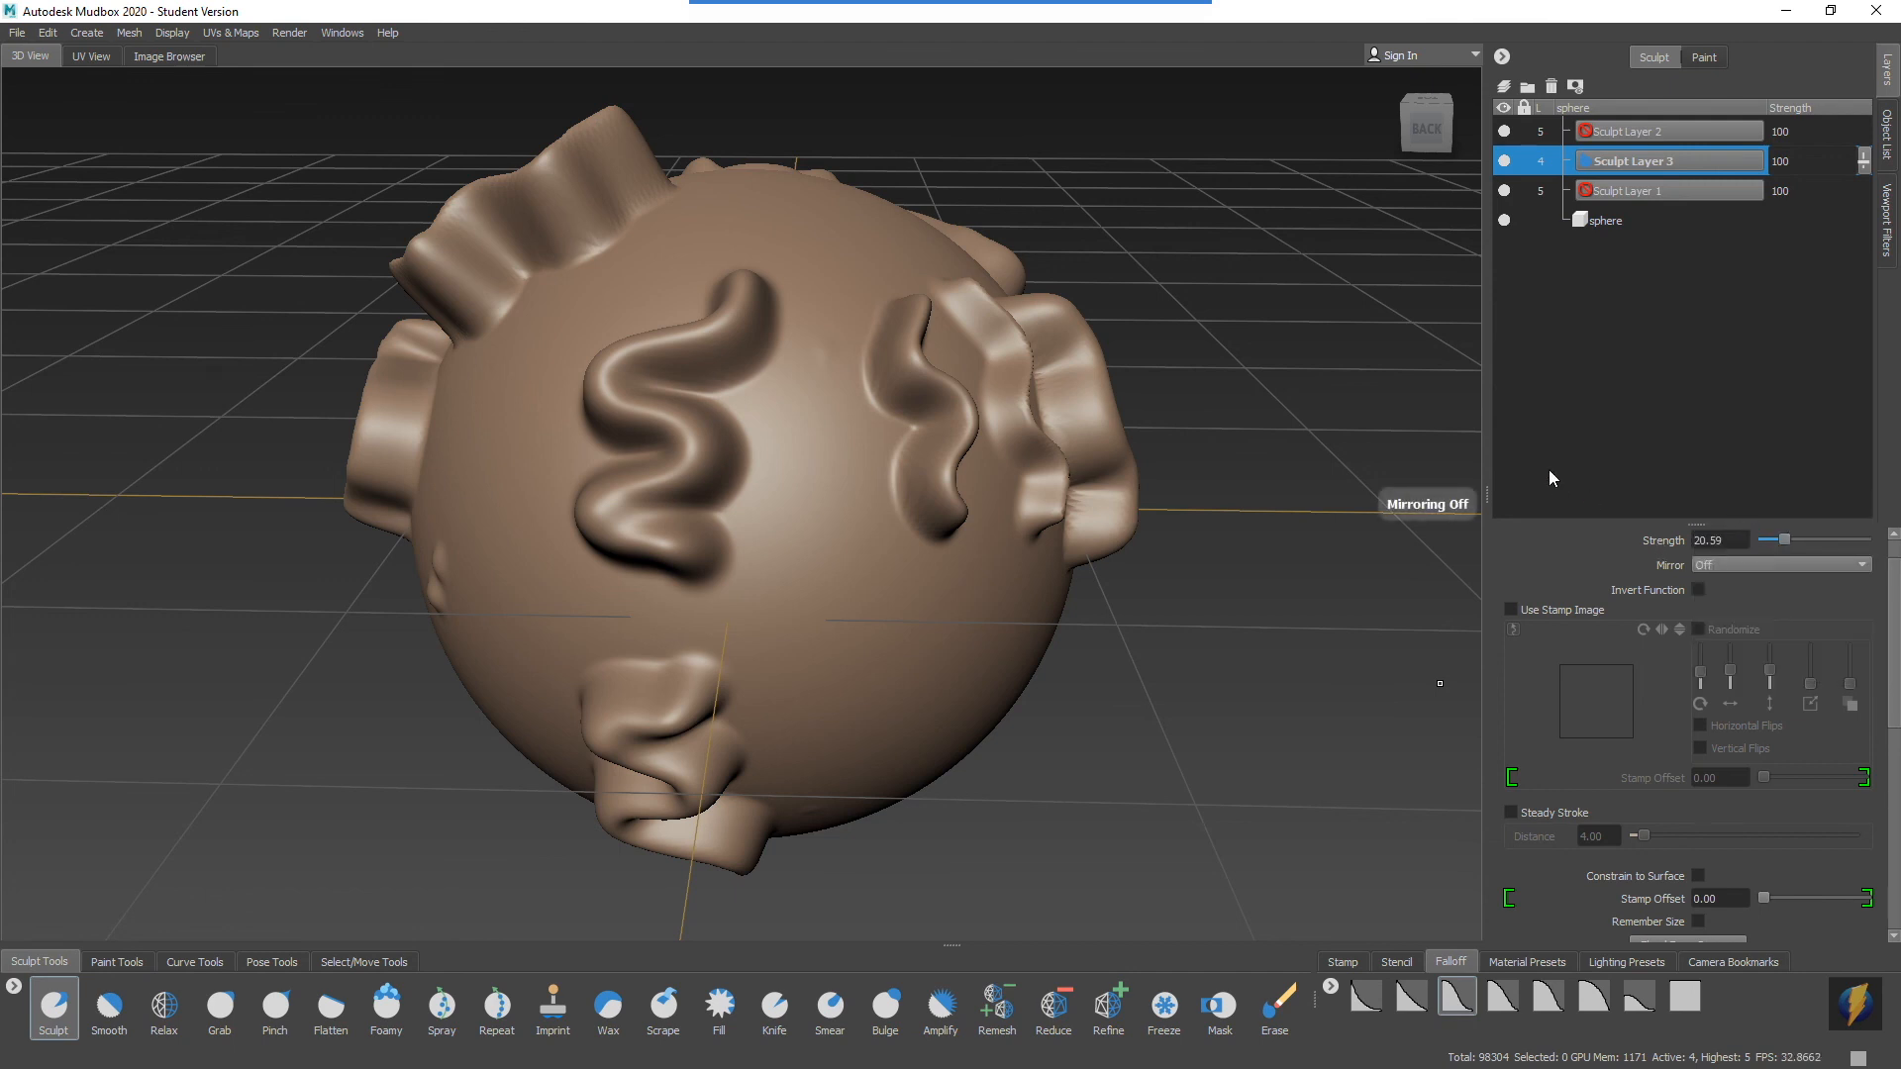
left_click_drag(975, 433, 1016, 424, "alt")
left_click(1507, 161)
left_click(1506, 160)
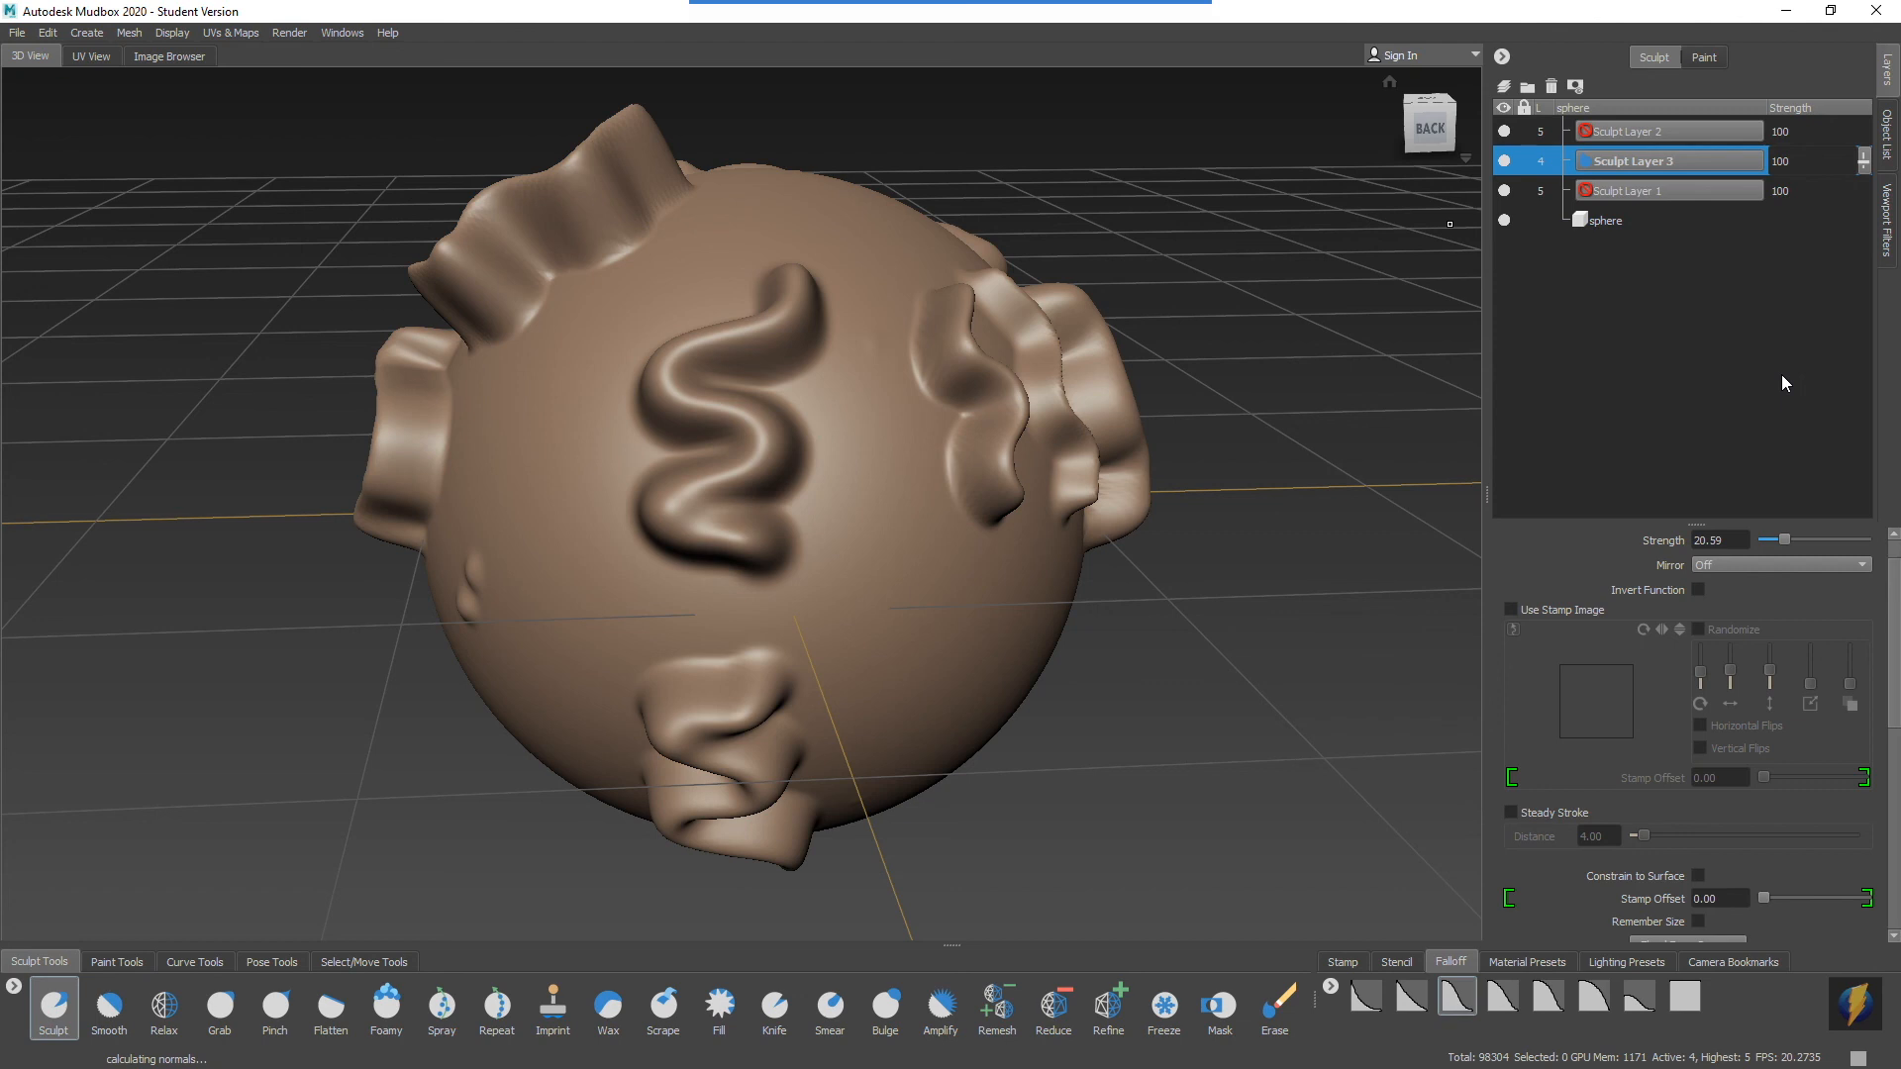
Step: Step the mesh up to subdivision level 5 and make Sculpt Layer 2 the active layer
key("Page_Up")
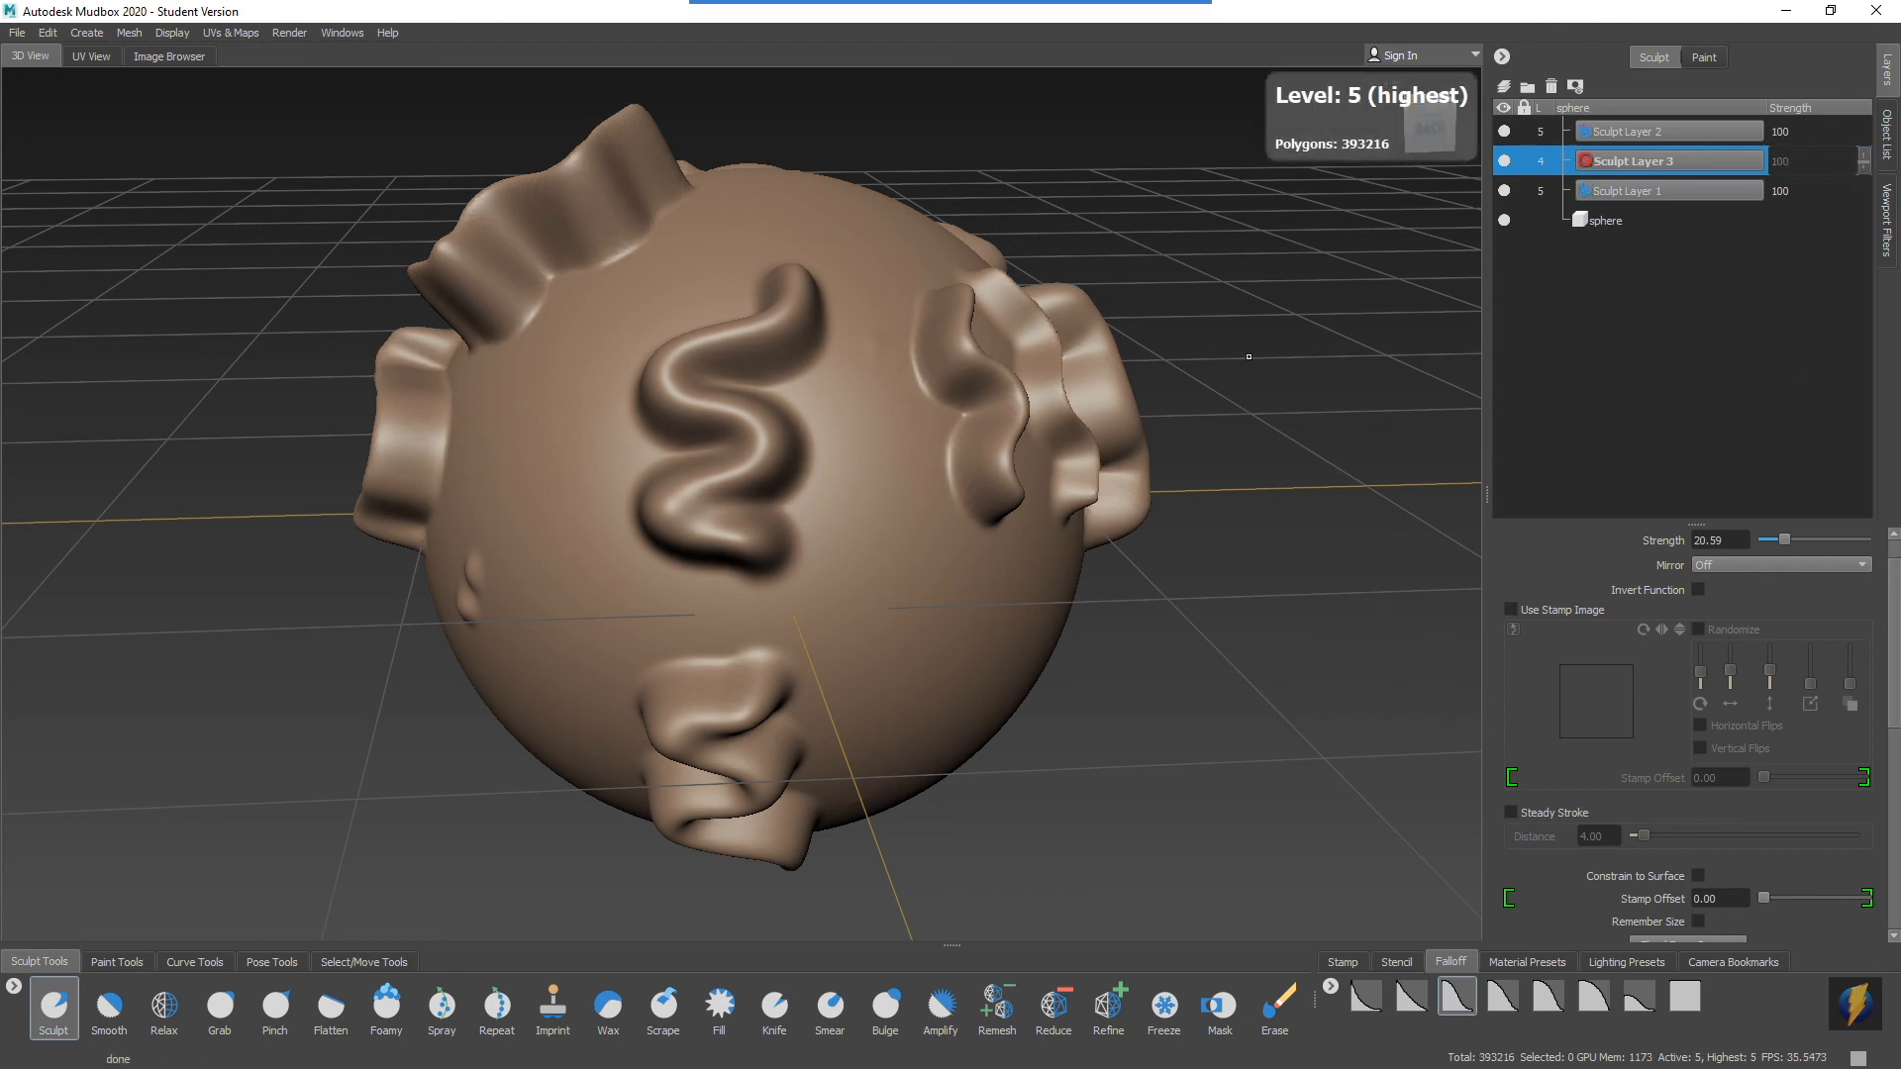
left_click(1624, 130)
left_click(1642, 194)
left_click(1626, 138)
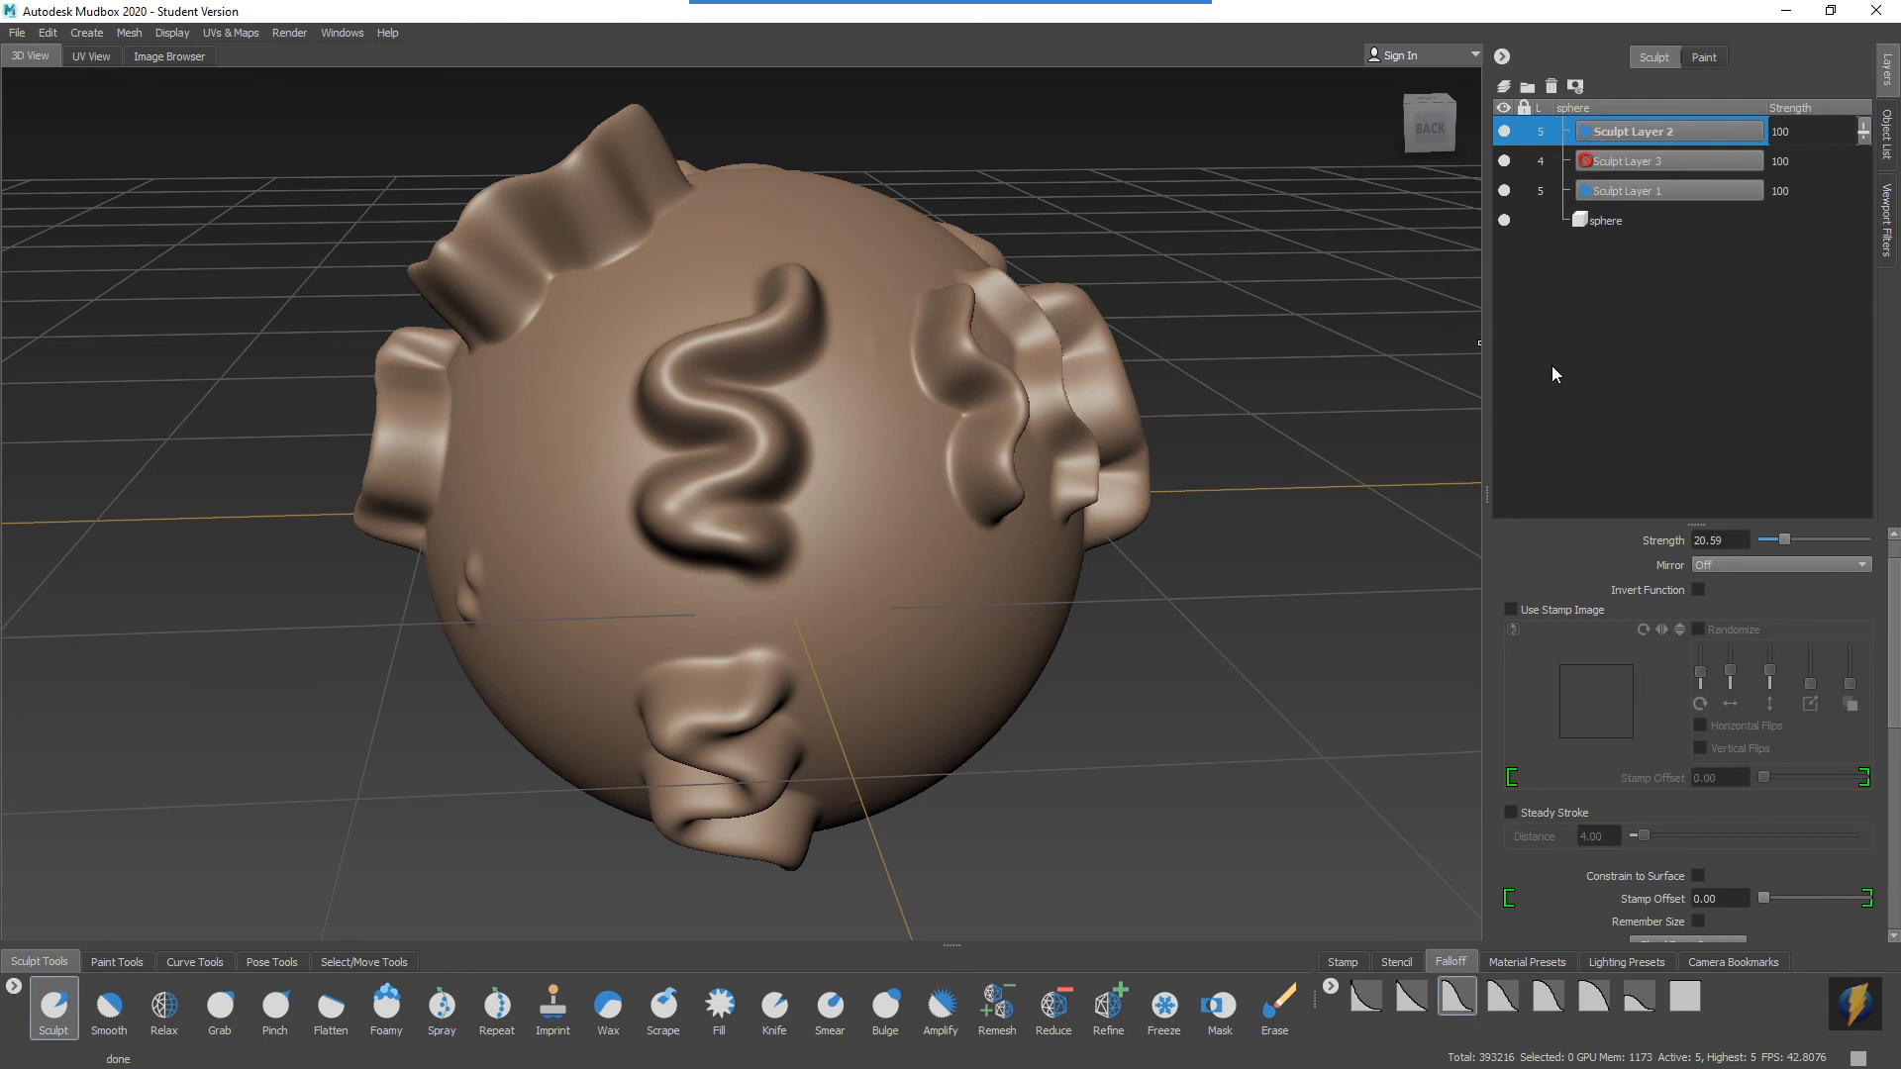
Step: Review the mesh subdivision commands and expand the sphere in the scene's object hierarchy to examine its subdivision levels
left_click(129, 33)
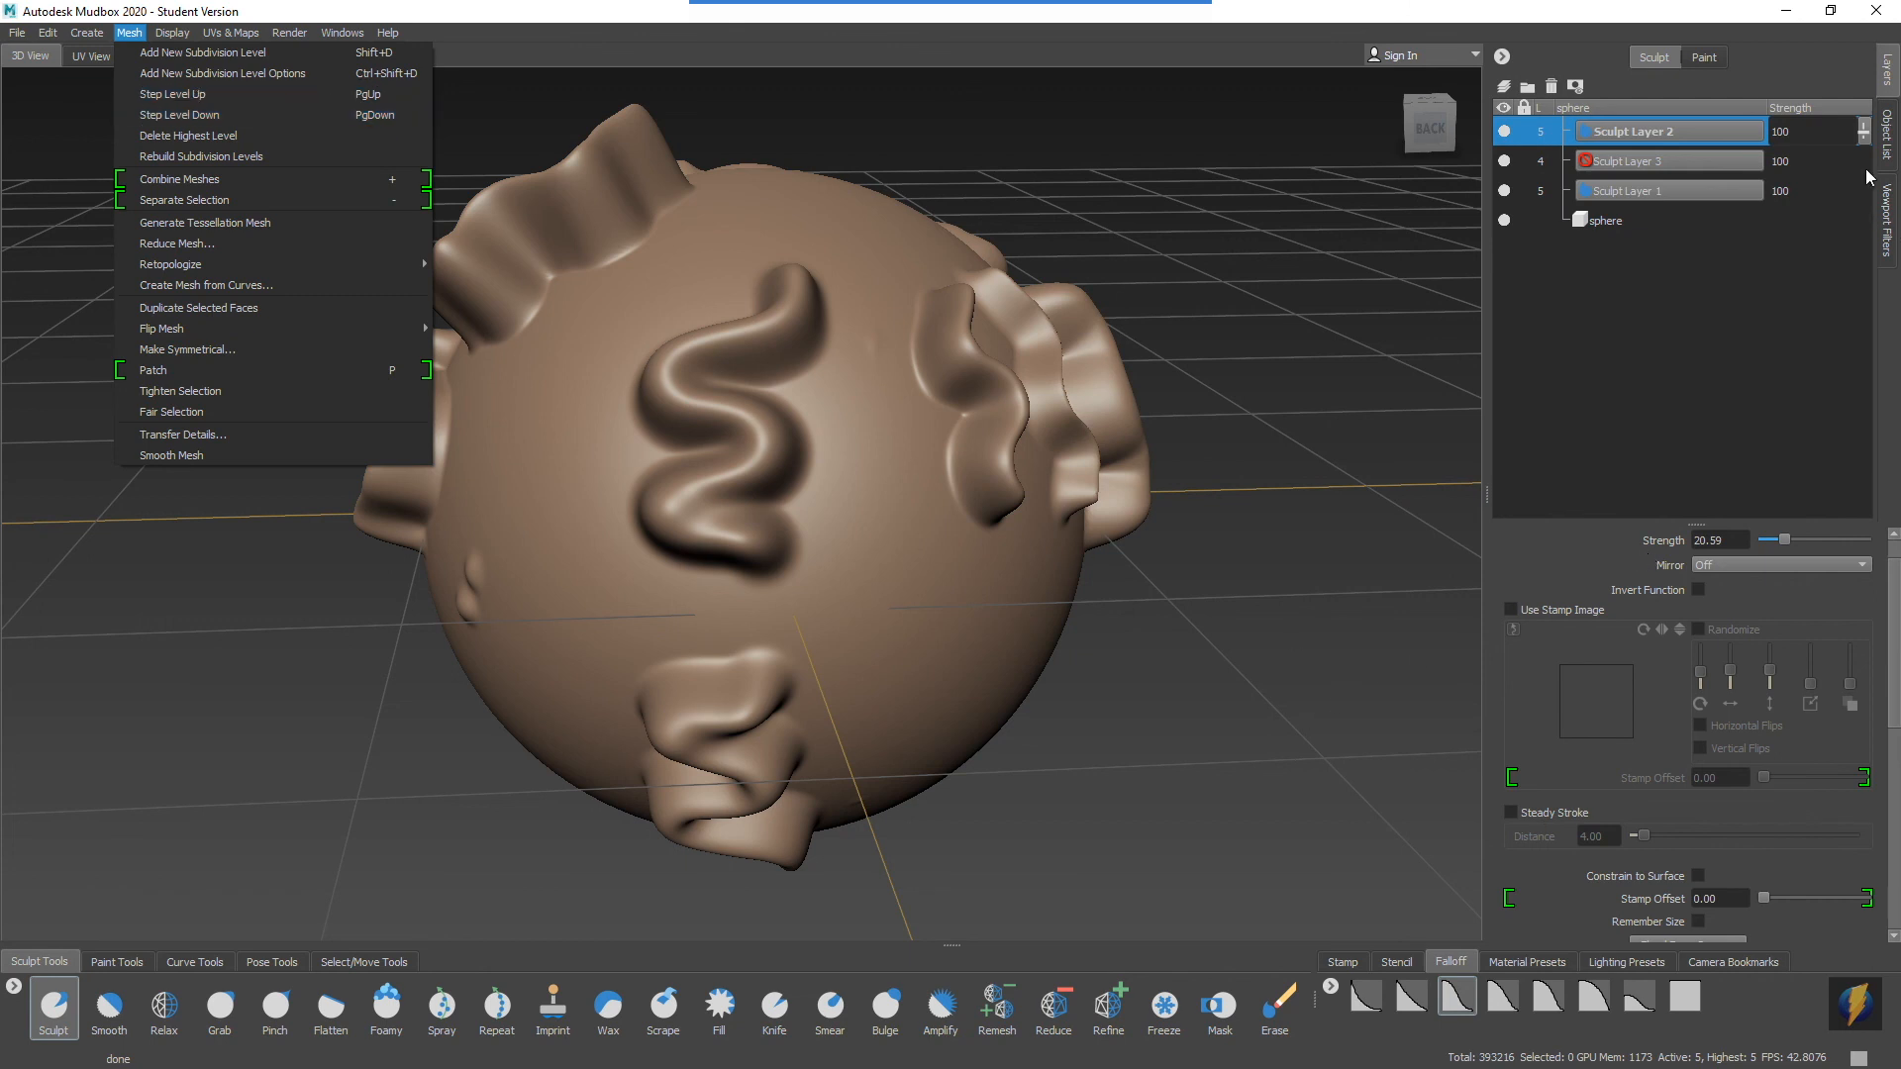
left_click(1423, 328)
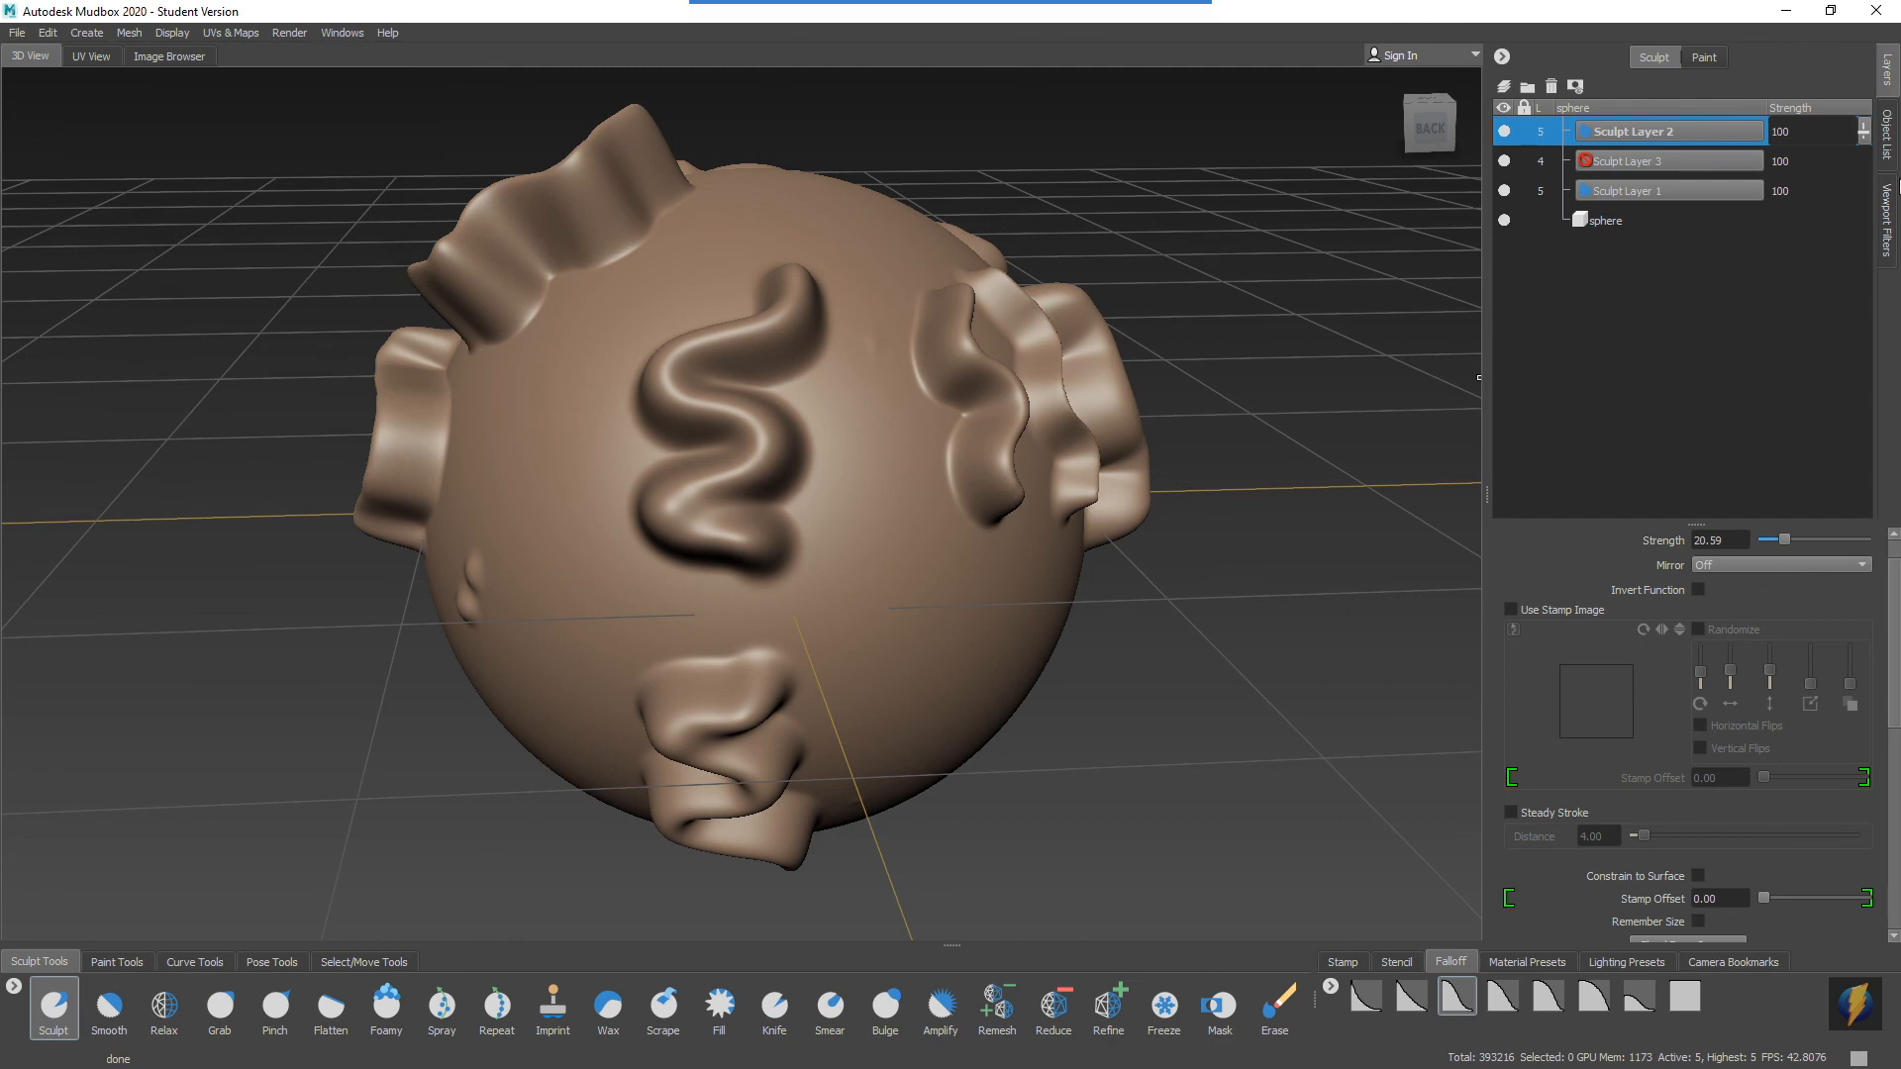
left_click(1893, 151)
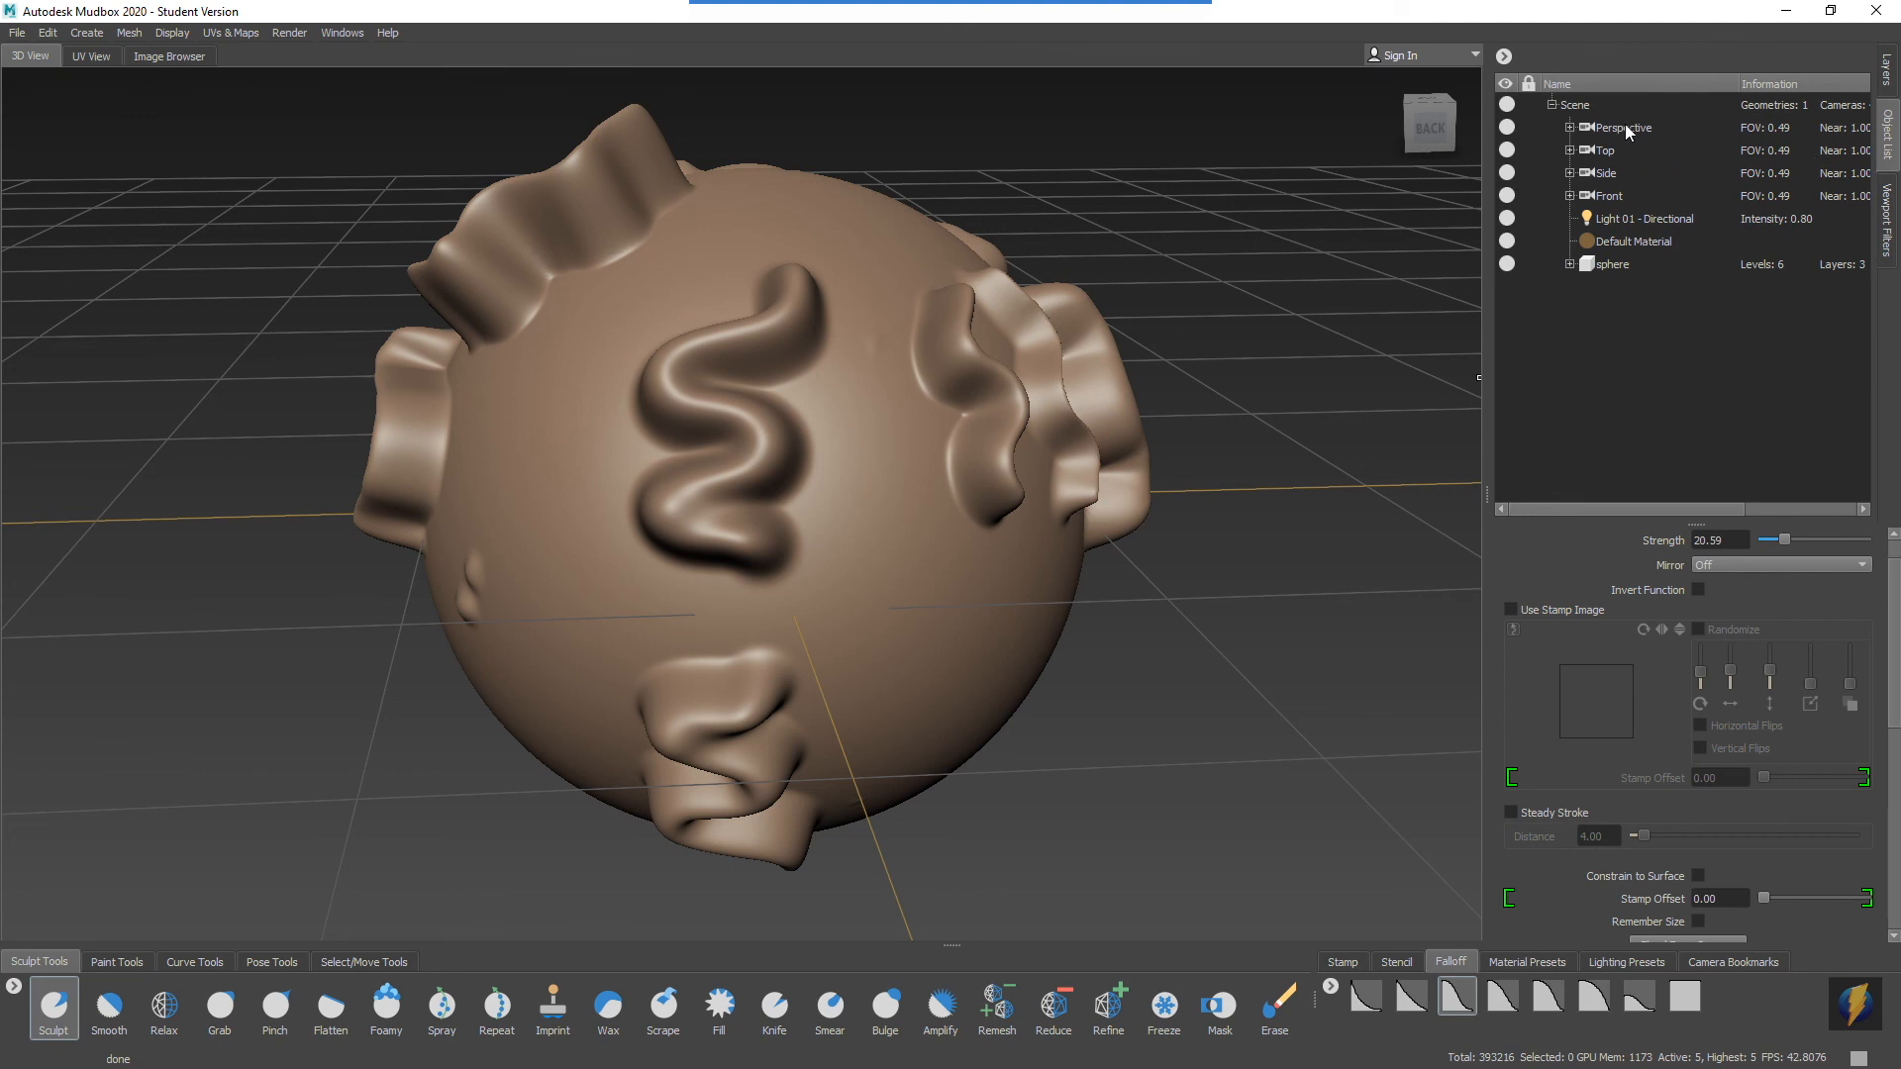
left_click(1569, 264)
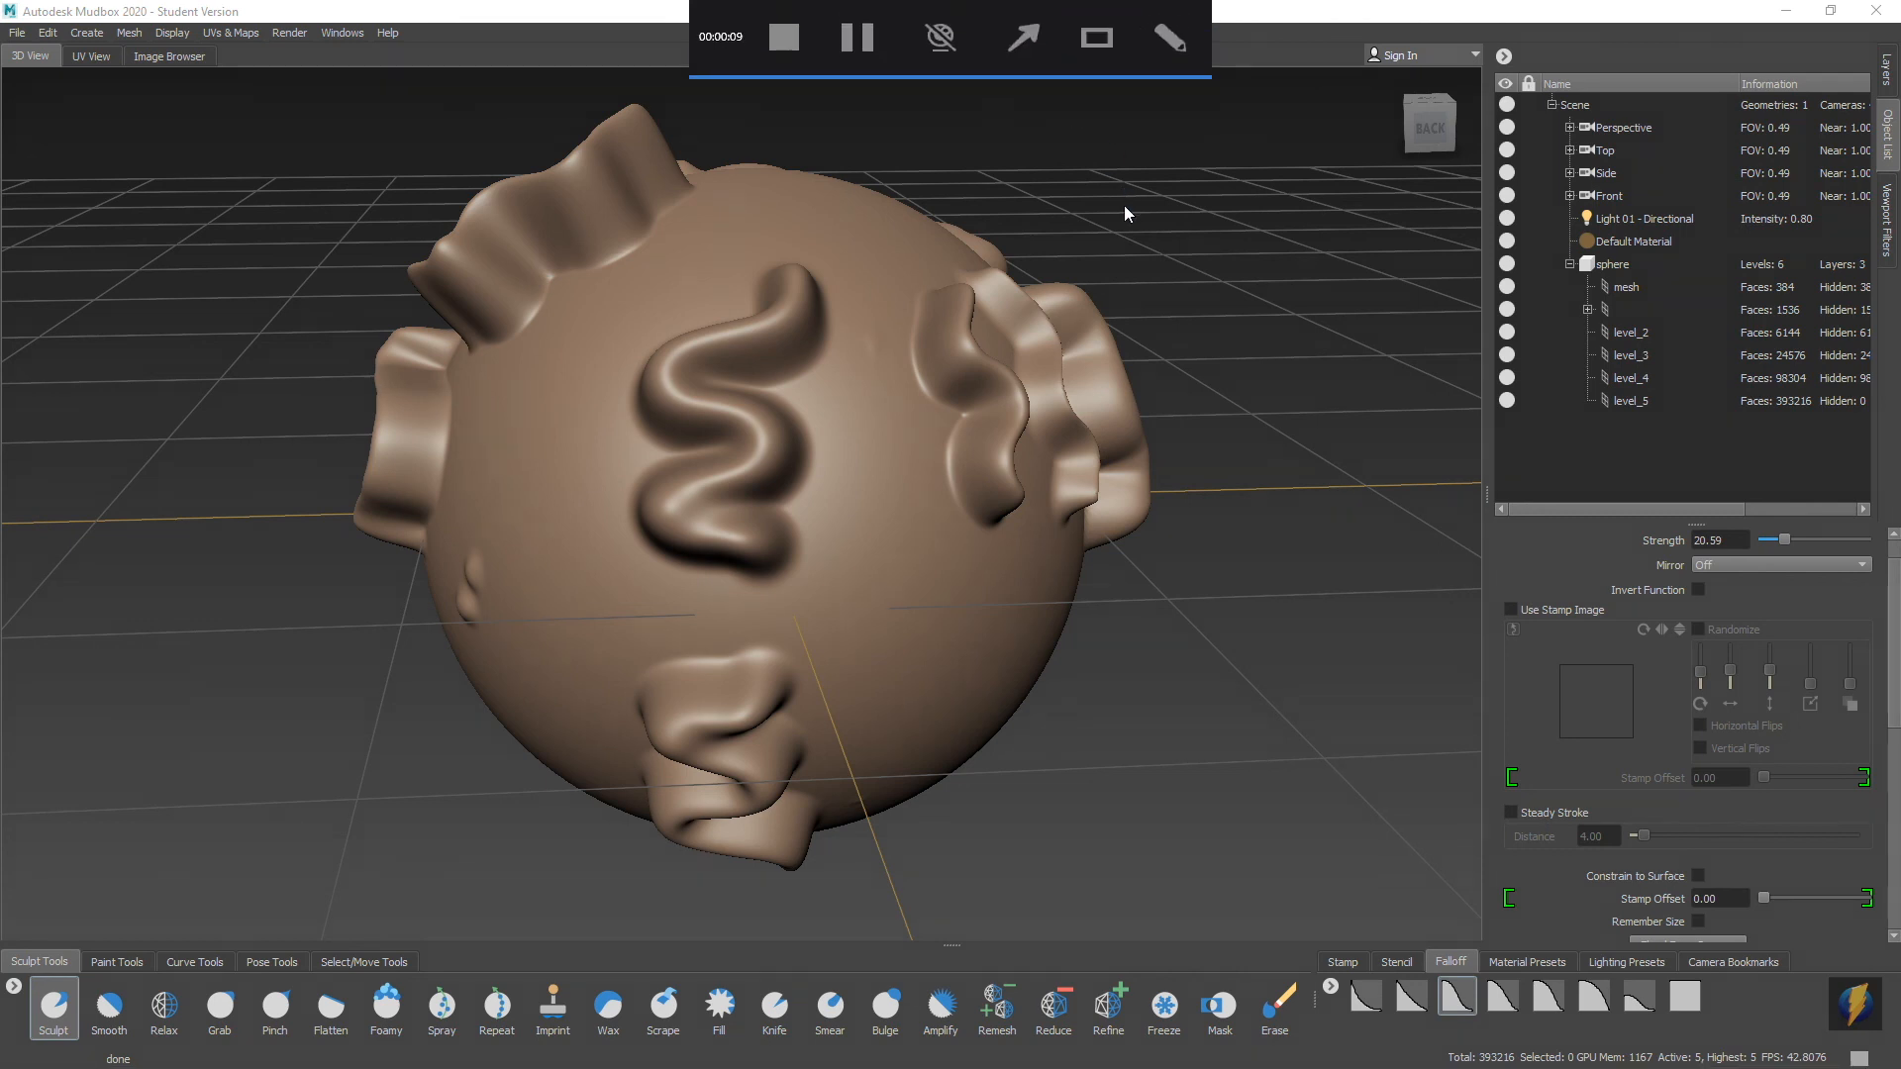
mouse_move(476, 358)
left_mouse_down()
mouse_move(109, 941)
mouse_move(216, 998)
mouse_move(941, 1006)
left_mouse_up()
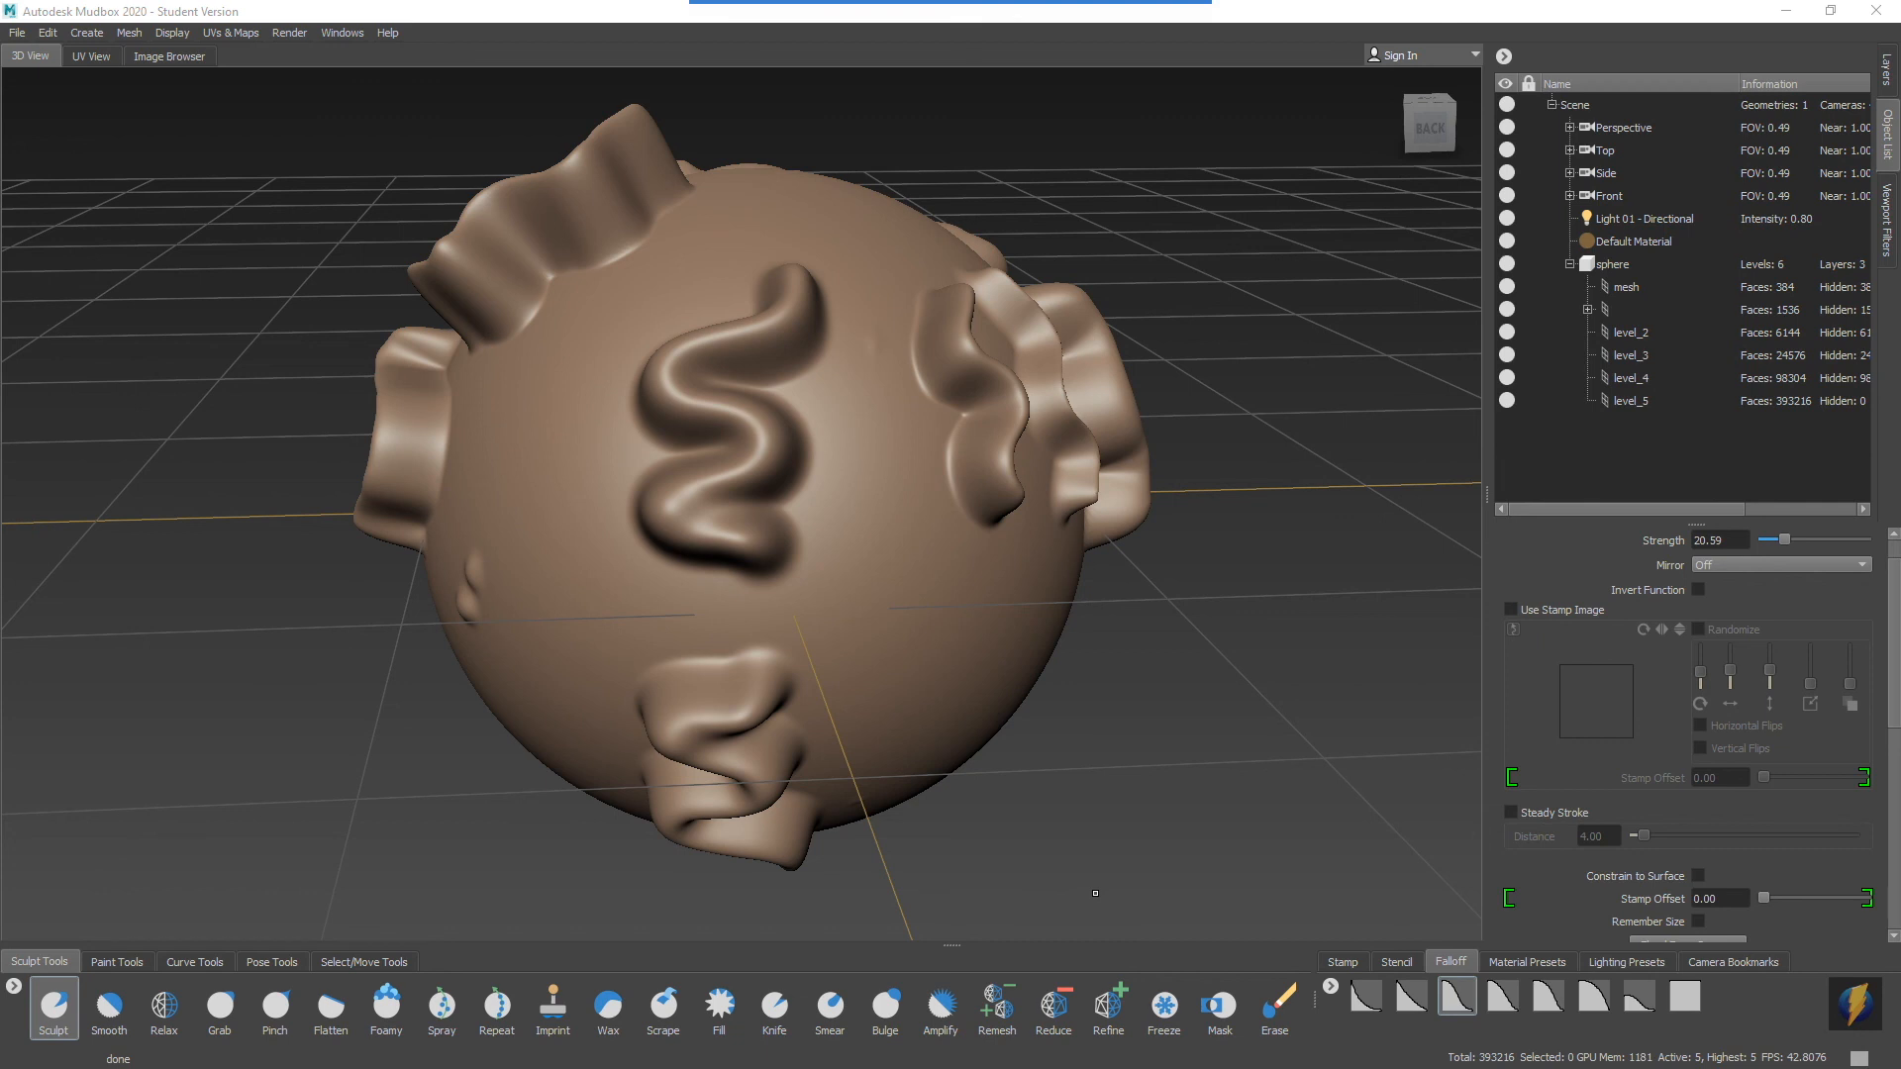
mouse_move(952, 19)
left_click(1022, 38)
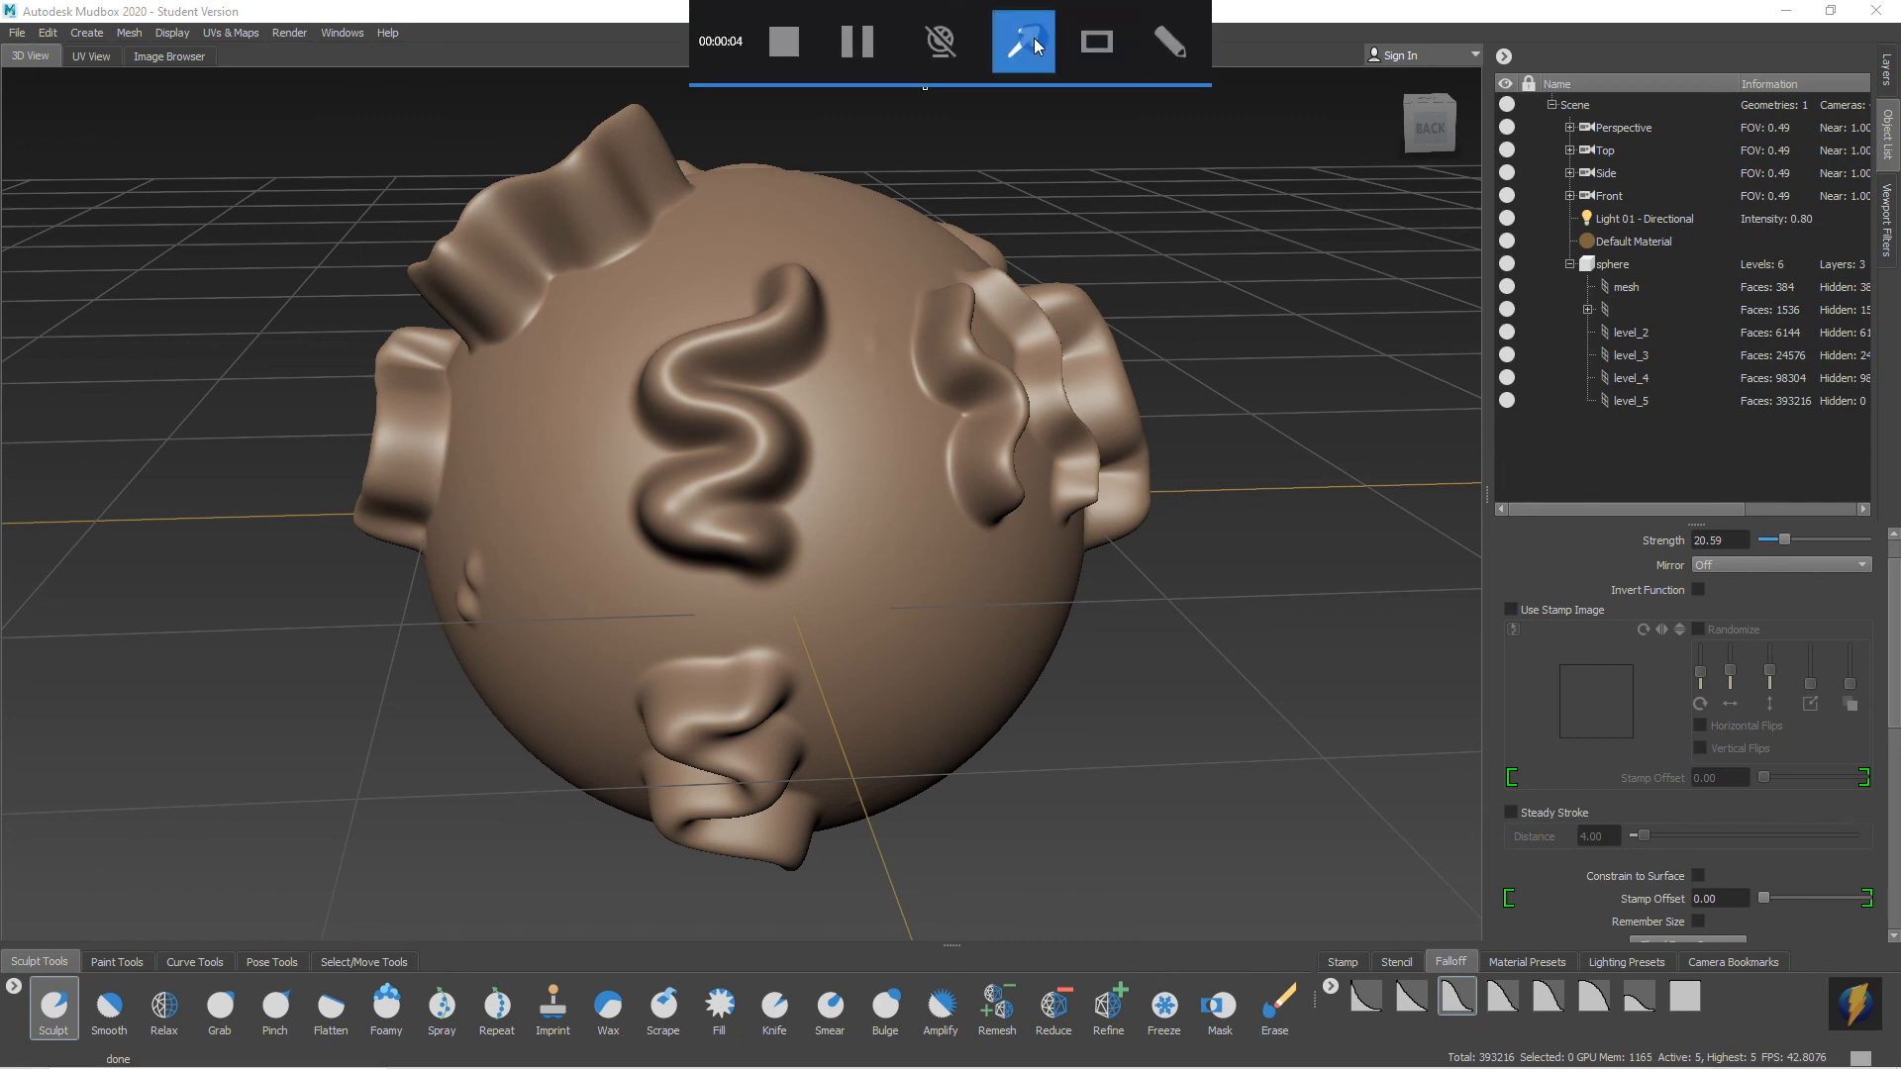
mouse_move(342, 452)
left_mouse_down()
mouse_move(85, 916)
mouse_move(912, 1040)
mouse_move(789, 636)
mouse_move(812, 648)
left_mouse_up()
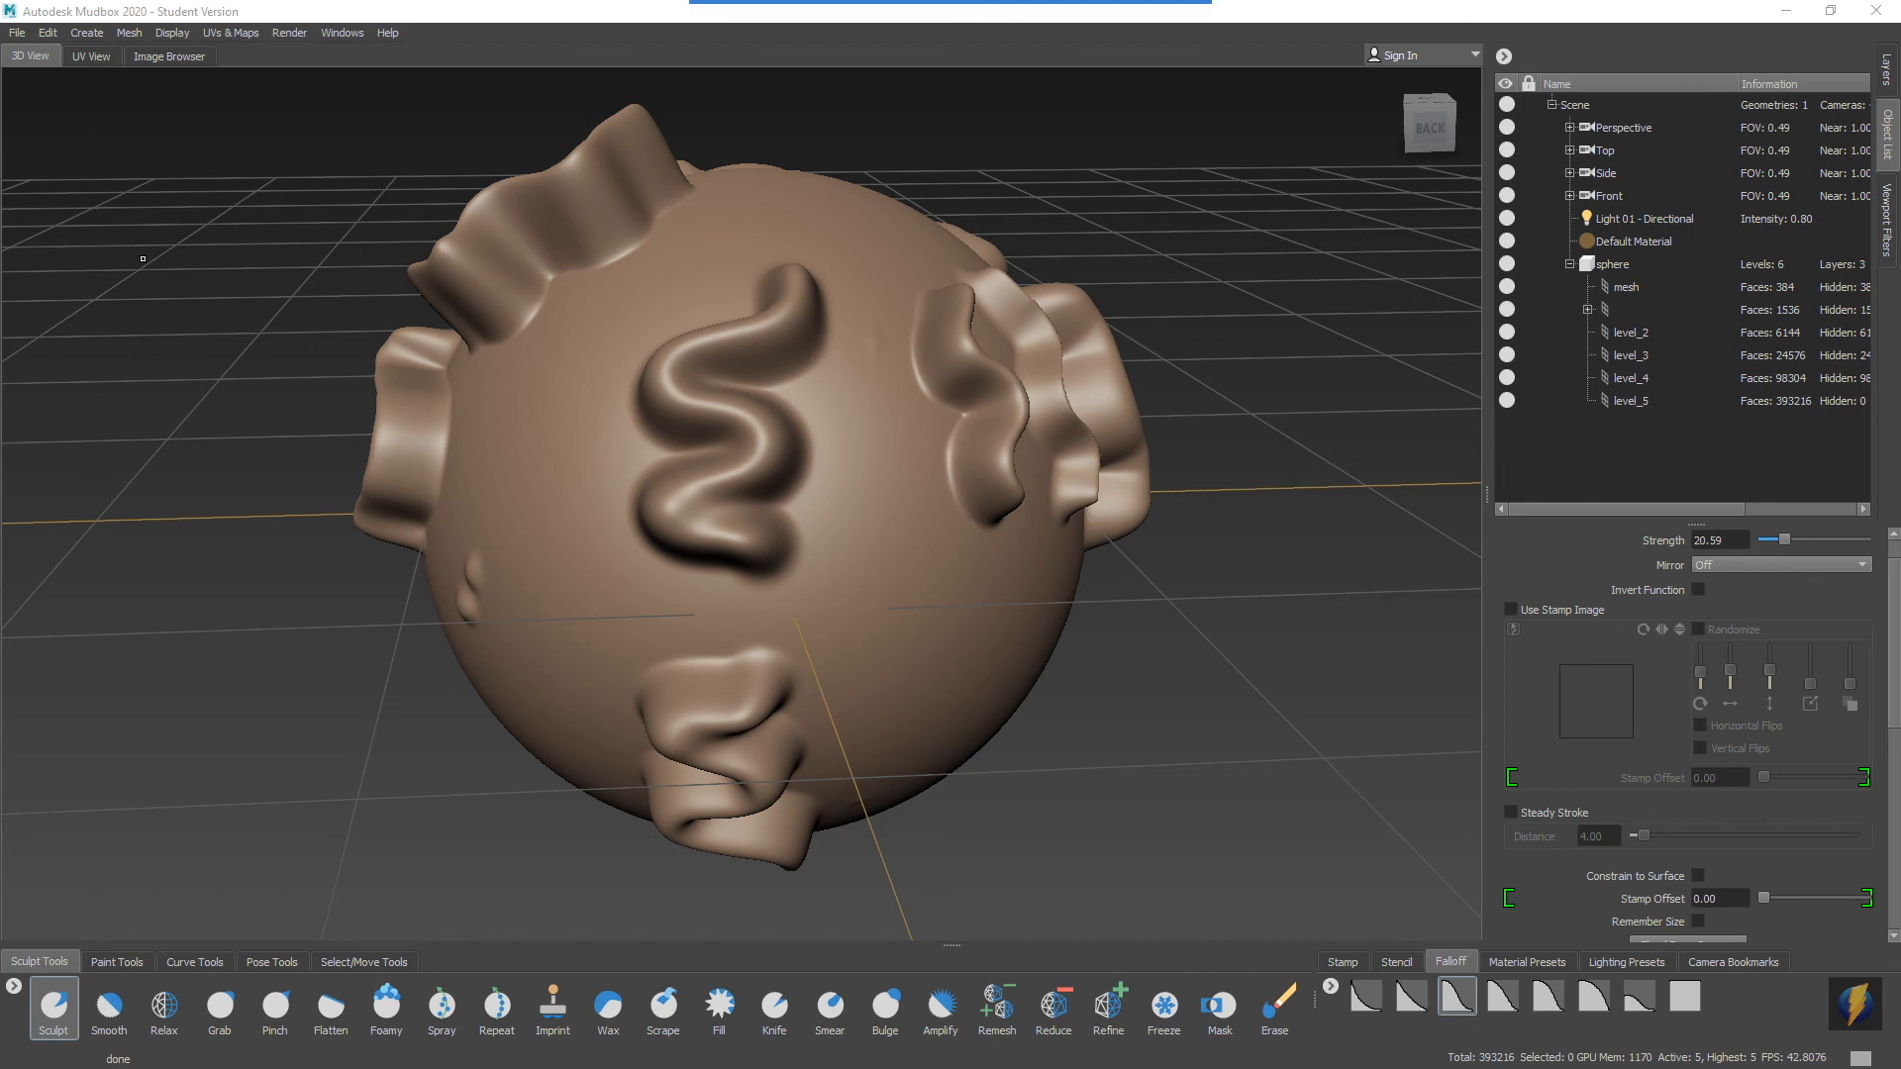
Step: Start a new scene without saving the current one and load the Sphere starting point
left_click(18, 32)
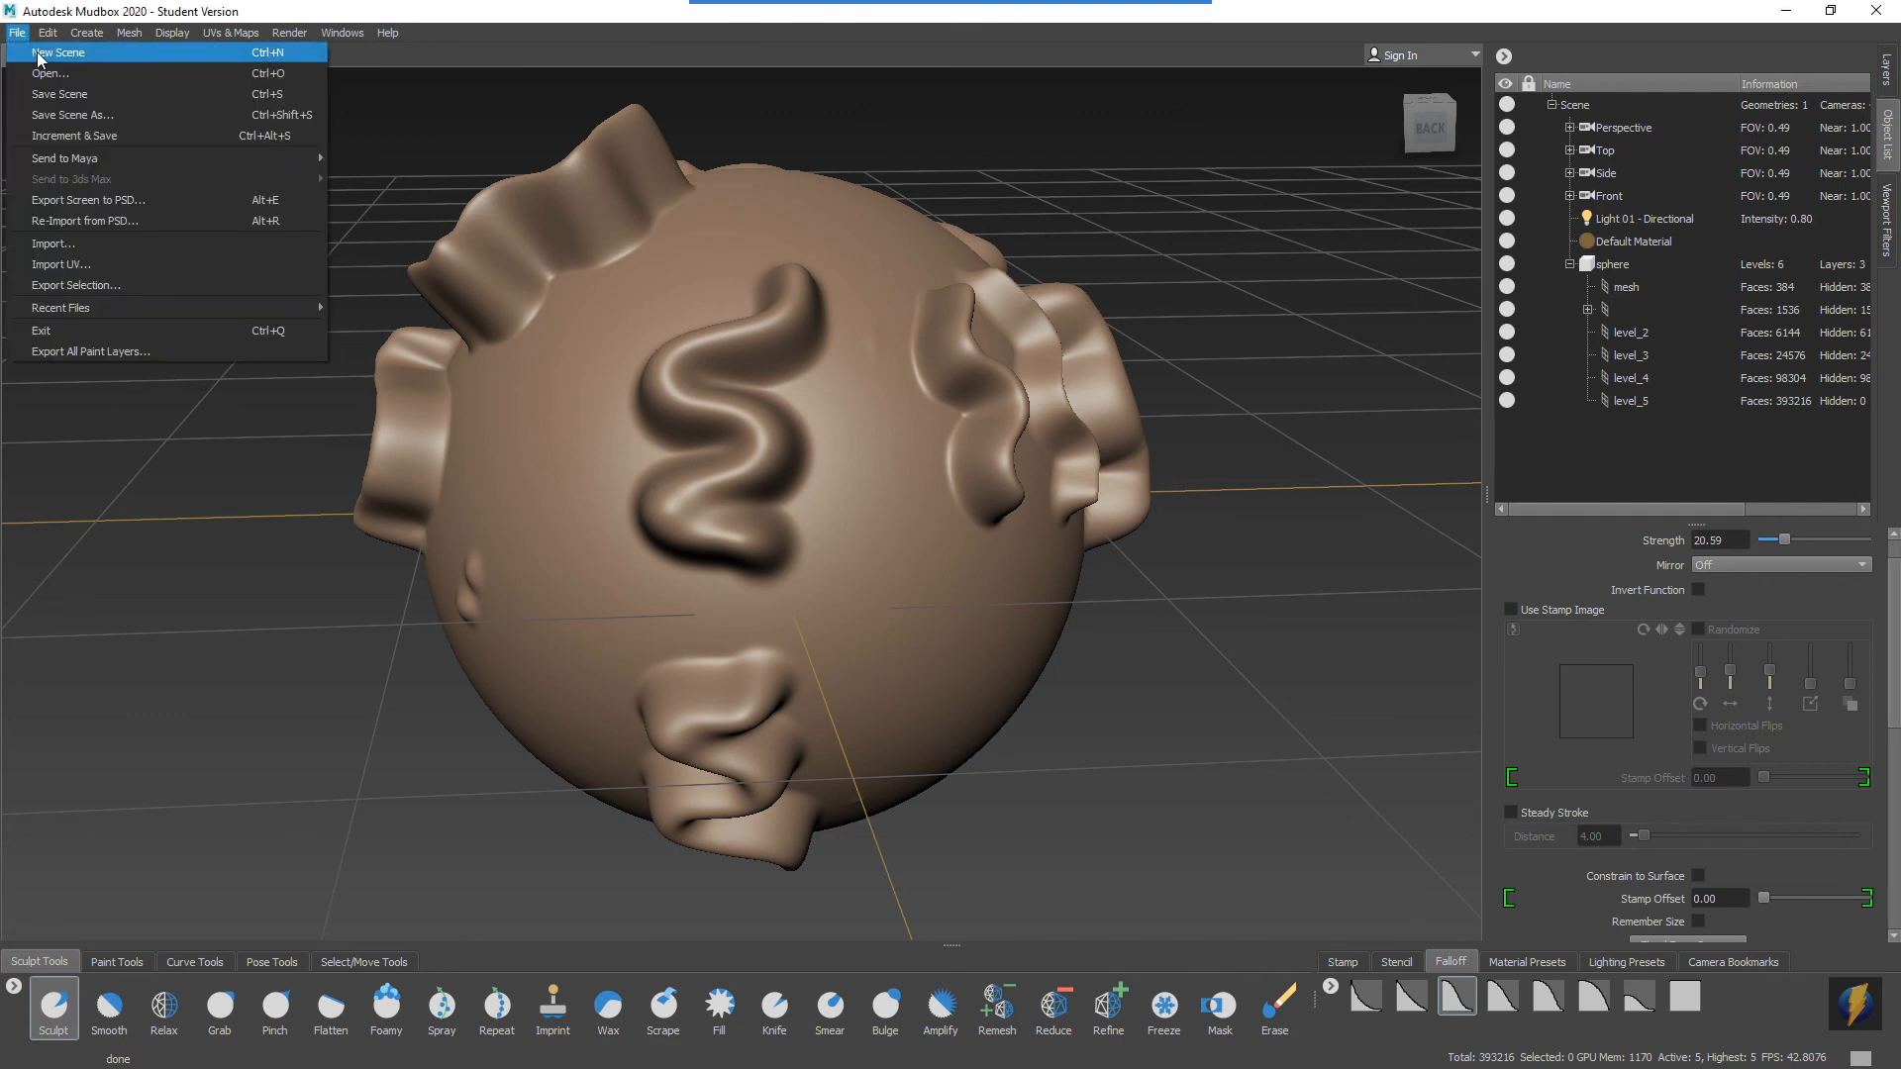
left_click(38, 53)
left_click(954, 563)
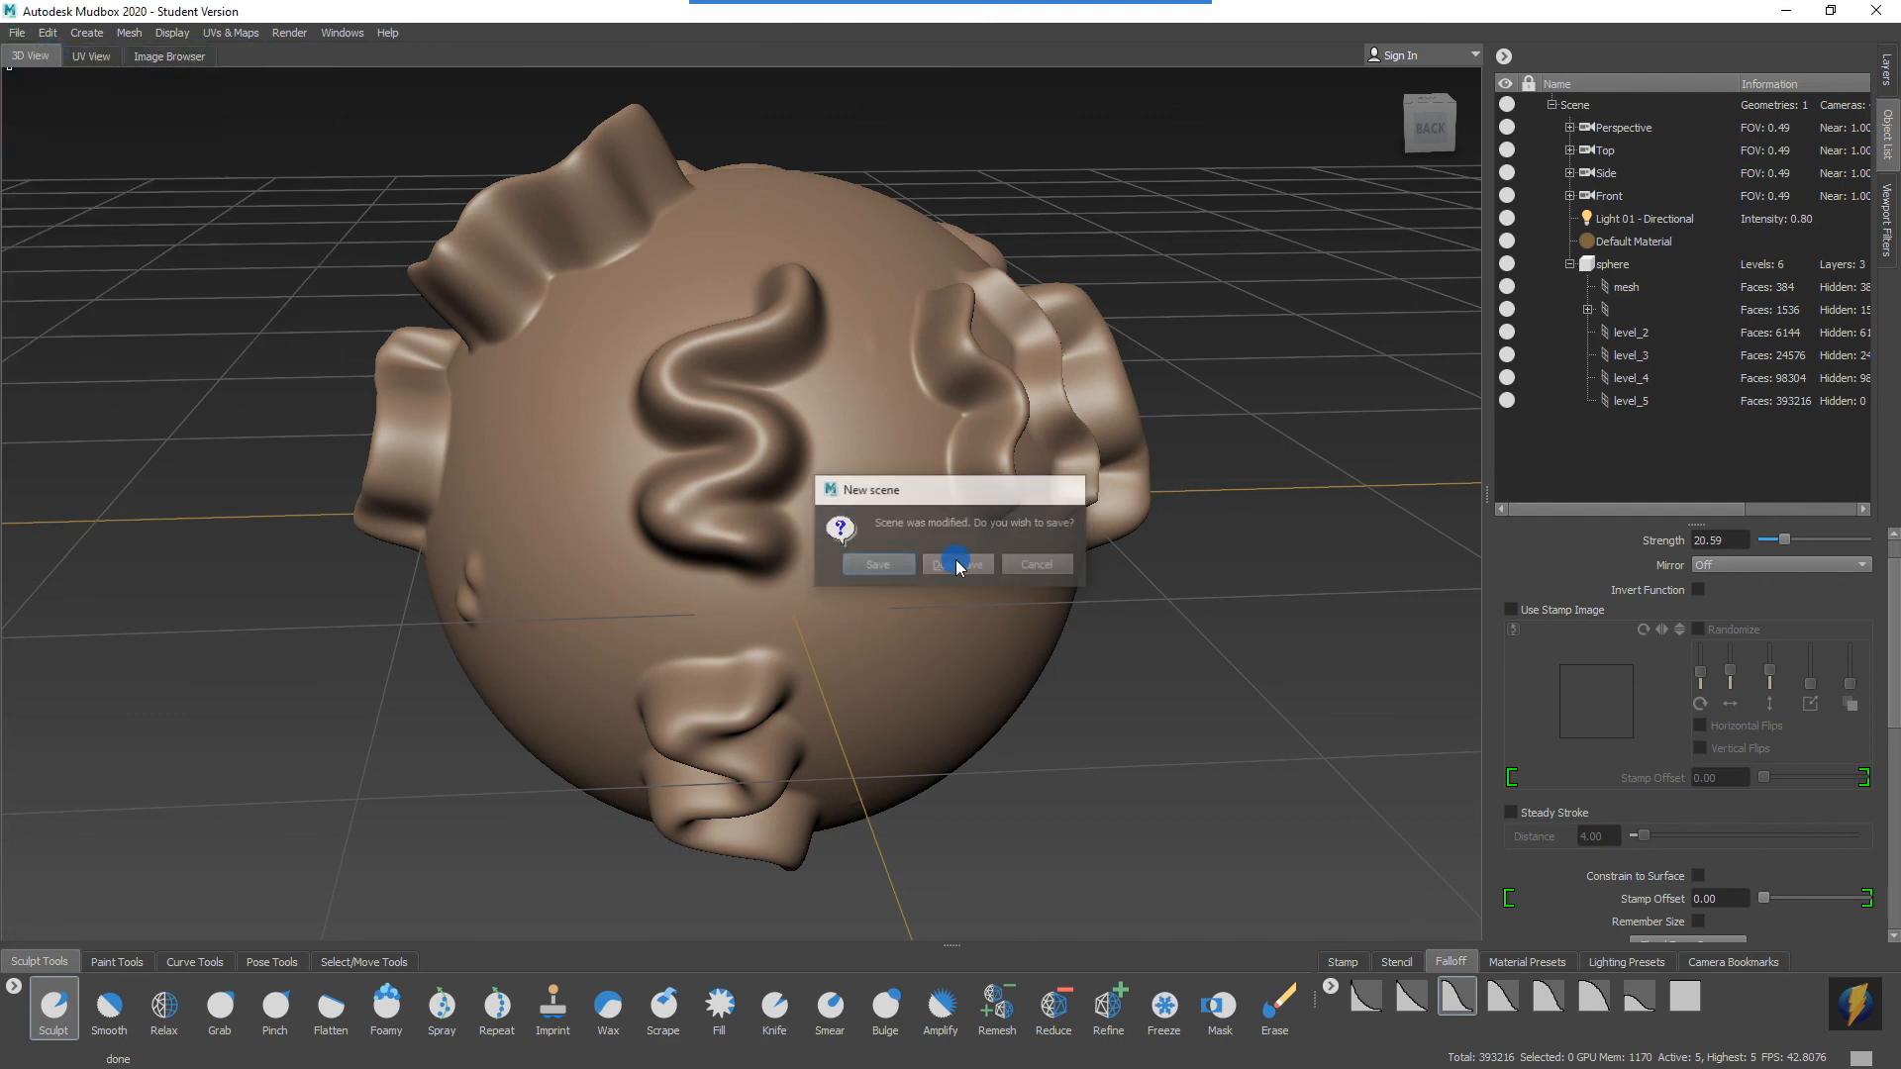
scroll(983, 568, "down", 5)
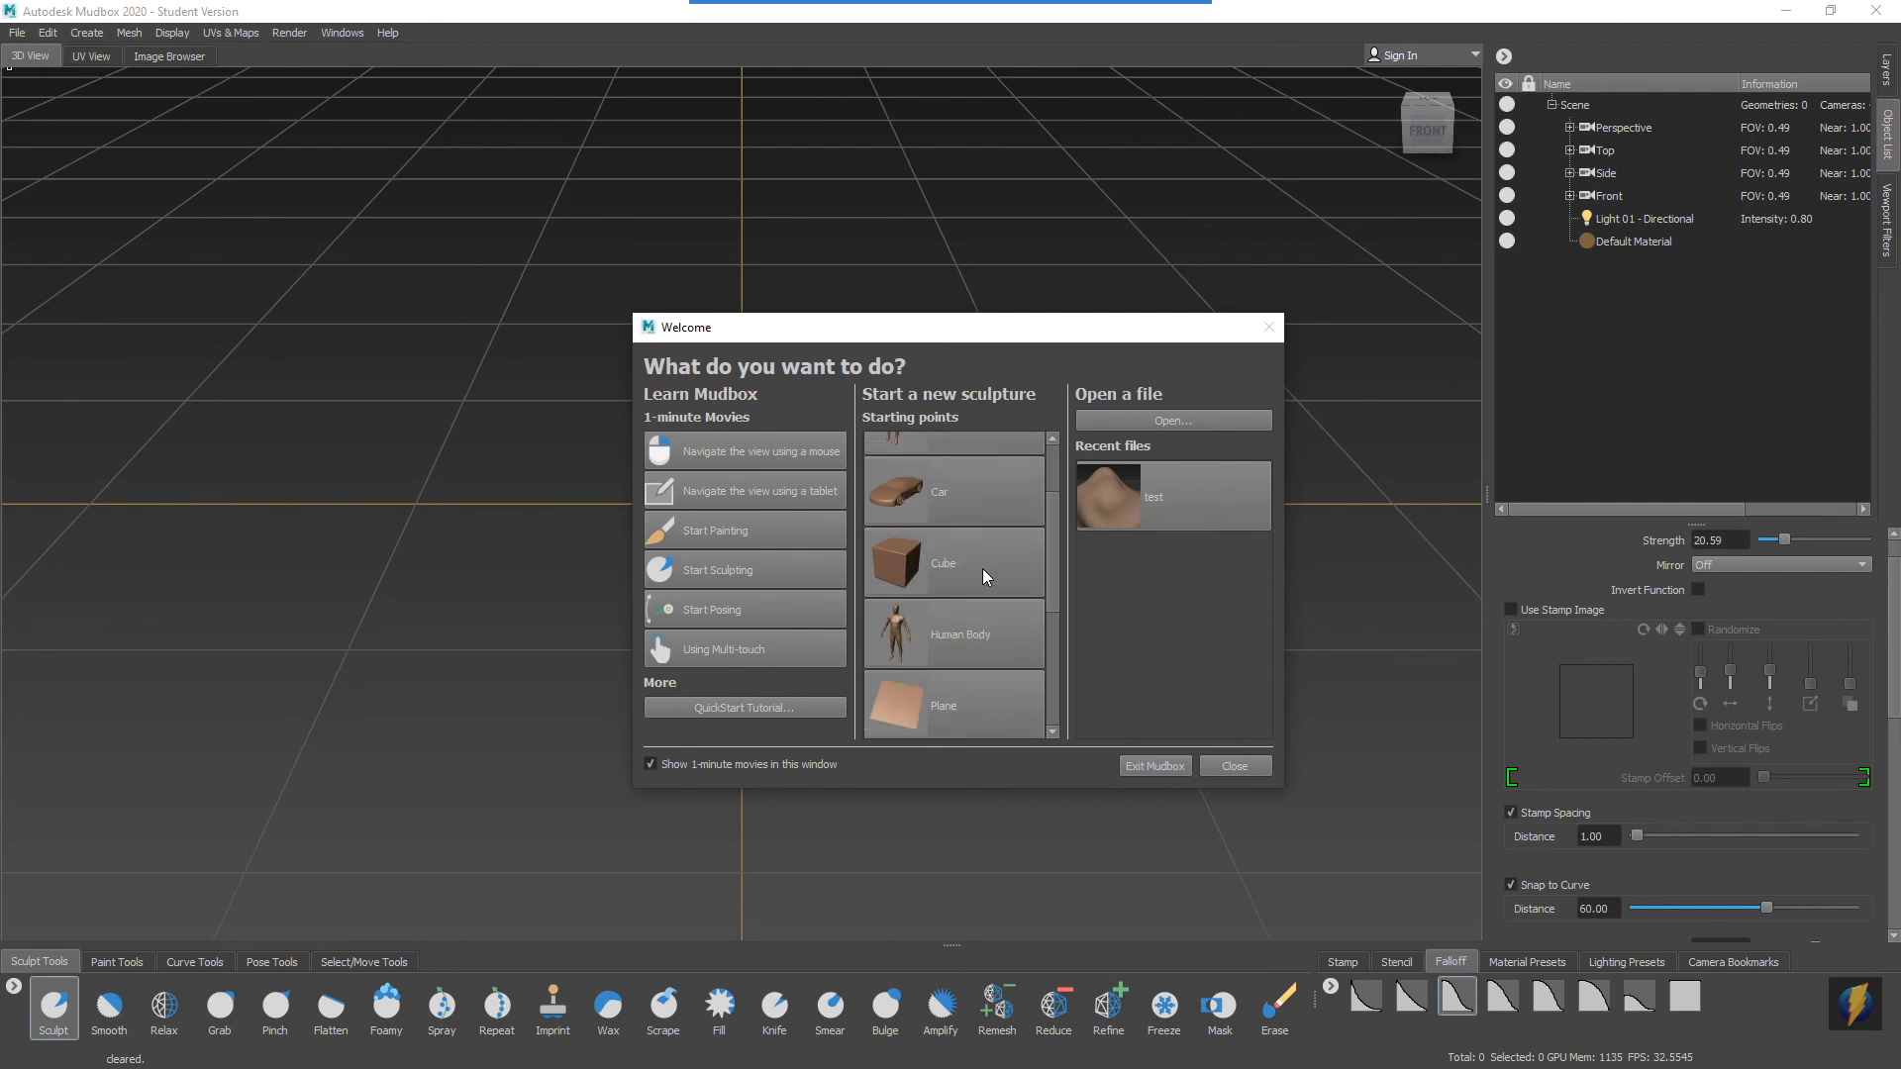
left_click(925, 620)
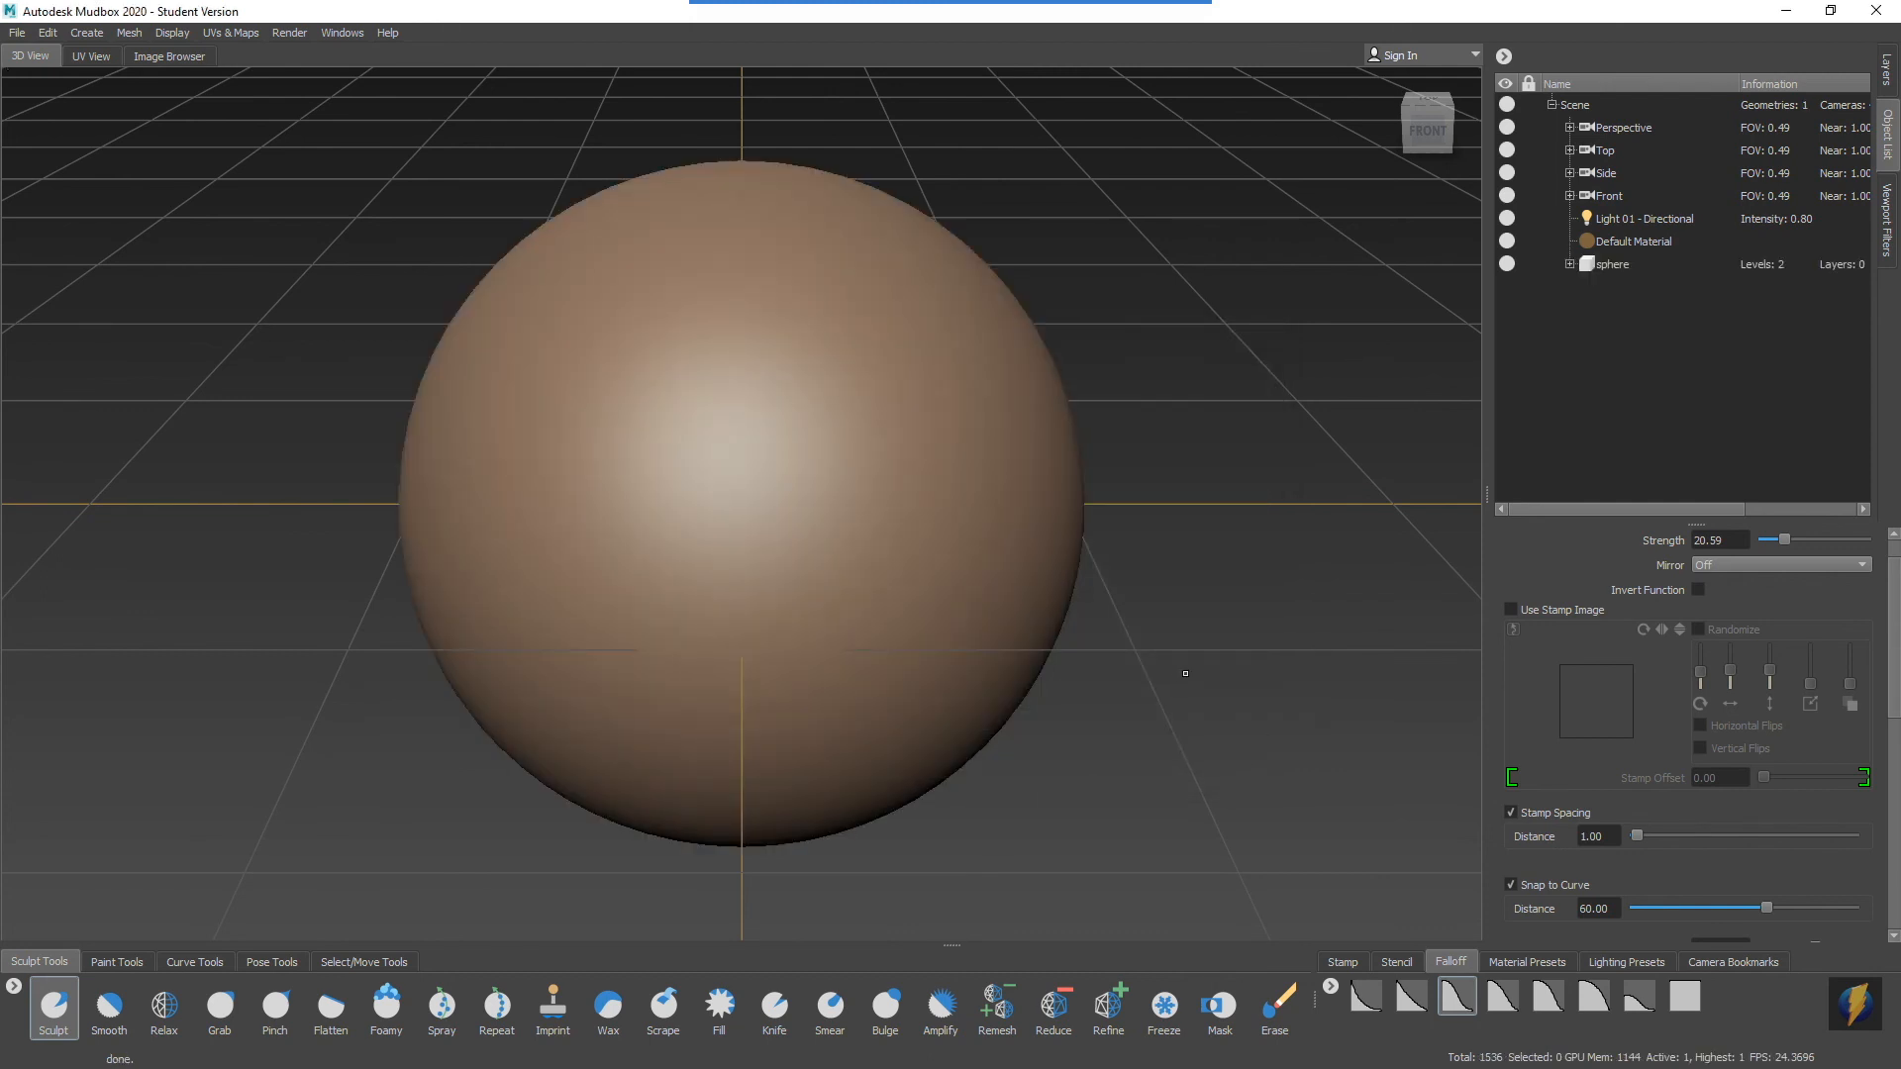
Step: Turn on the wireframe display and subdivide the new sphere up to level 6
key("shift+w")
left_click_drag(945, 466, 908, 505, "alt")
middle_click_drag(919, 566, 1010, 567, "alt")
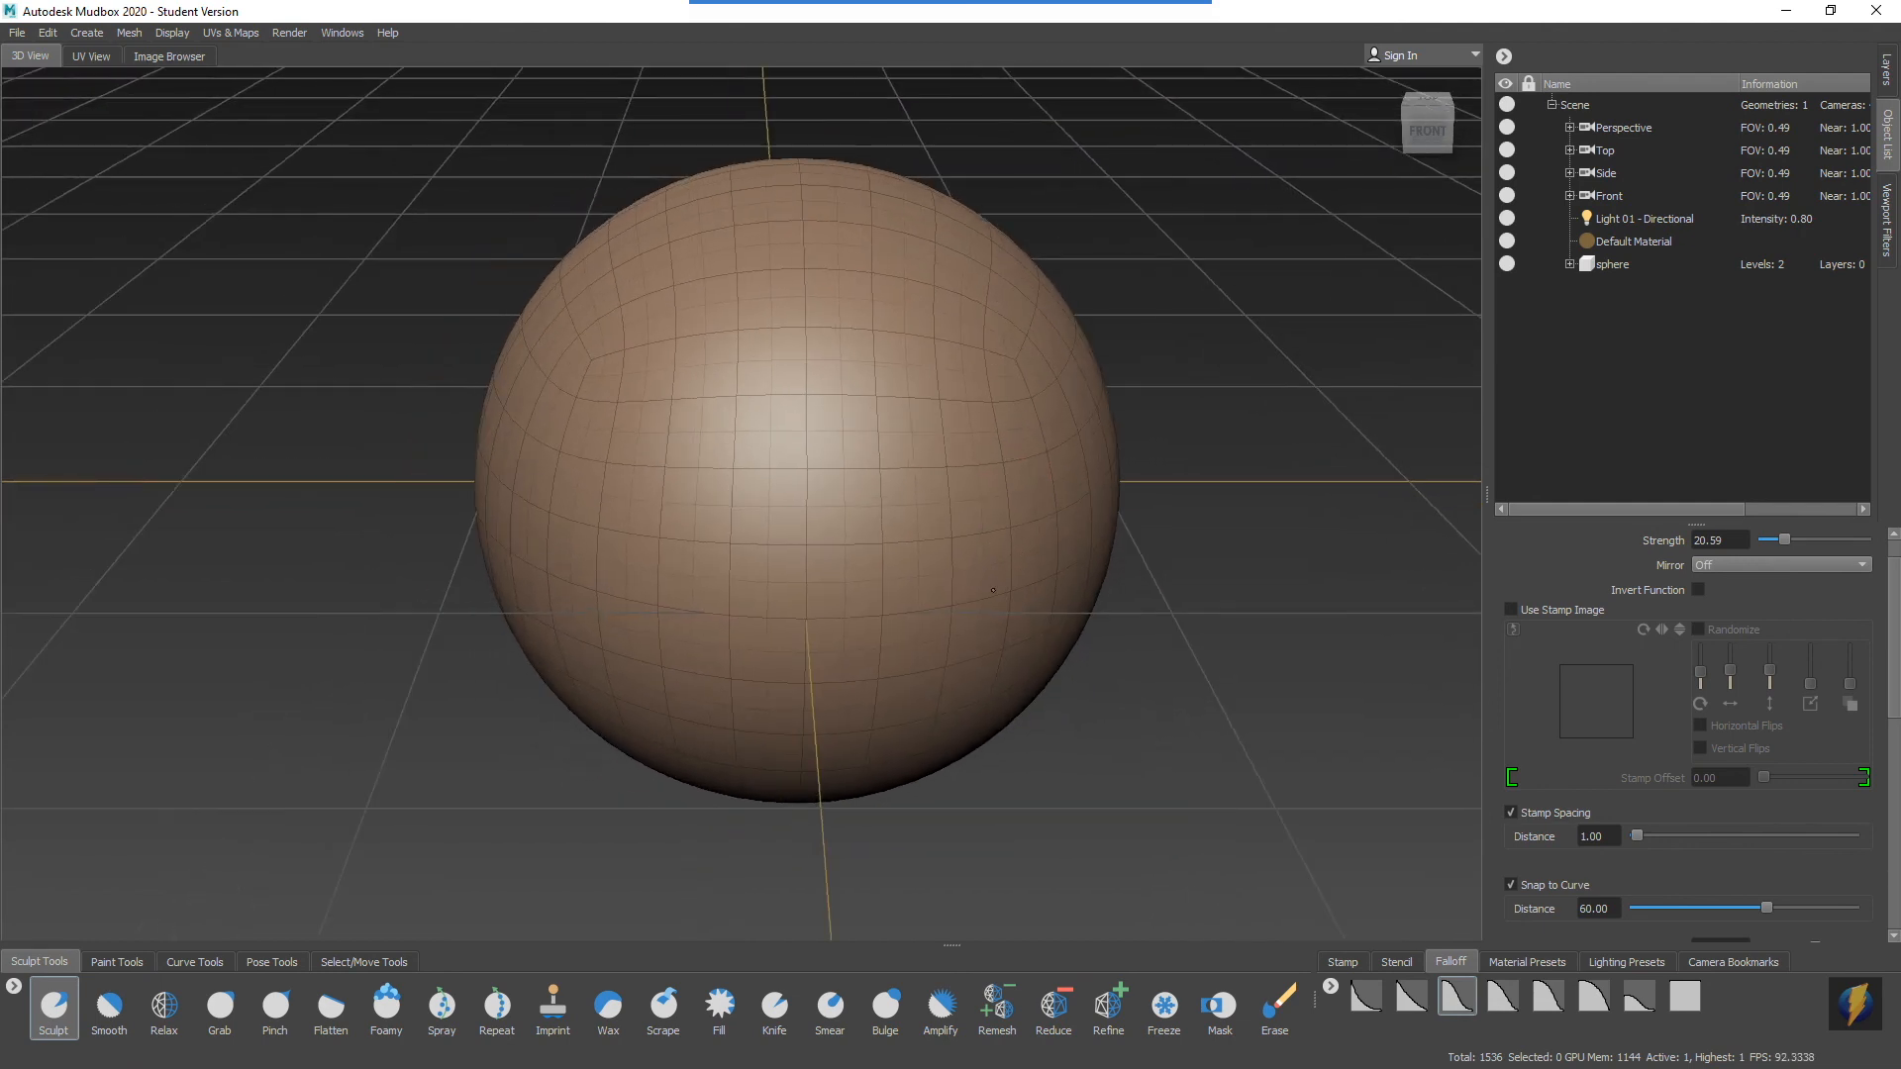
left_click(1887, 71)
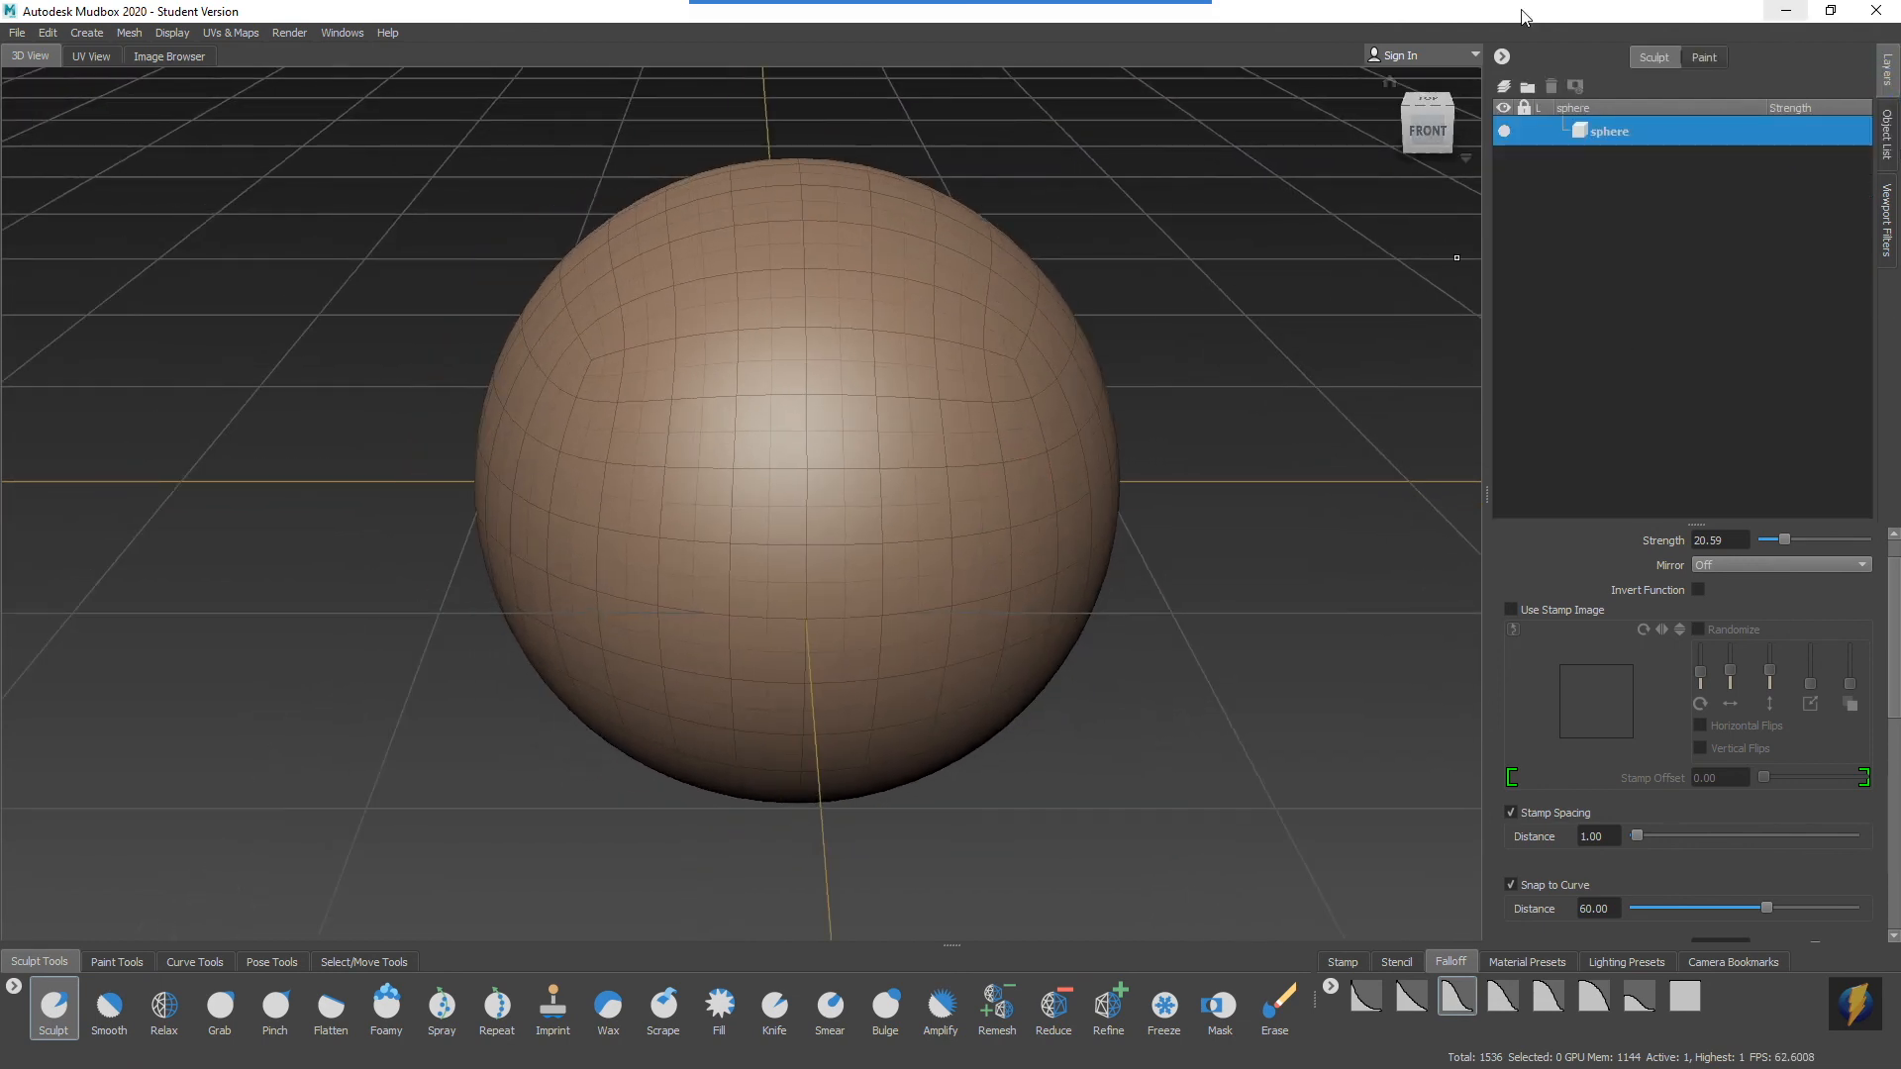
left_click_drag(941, 613, 935, 584, "alt")
middle_click_drag(945, 597, 869, 643, "alt")
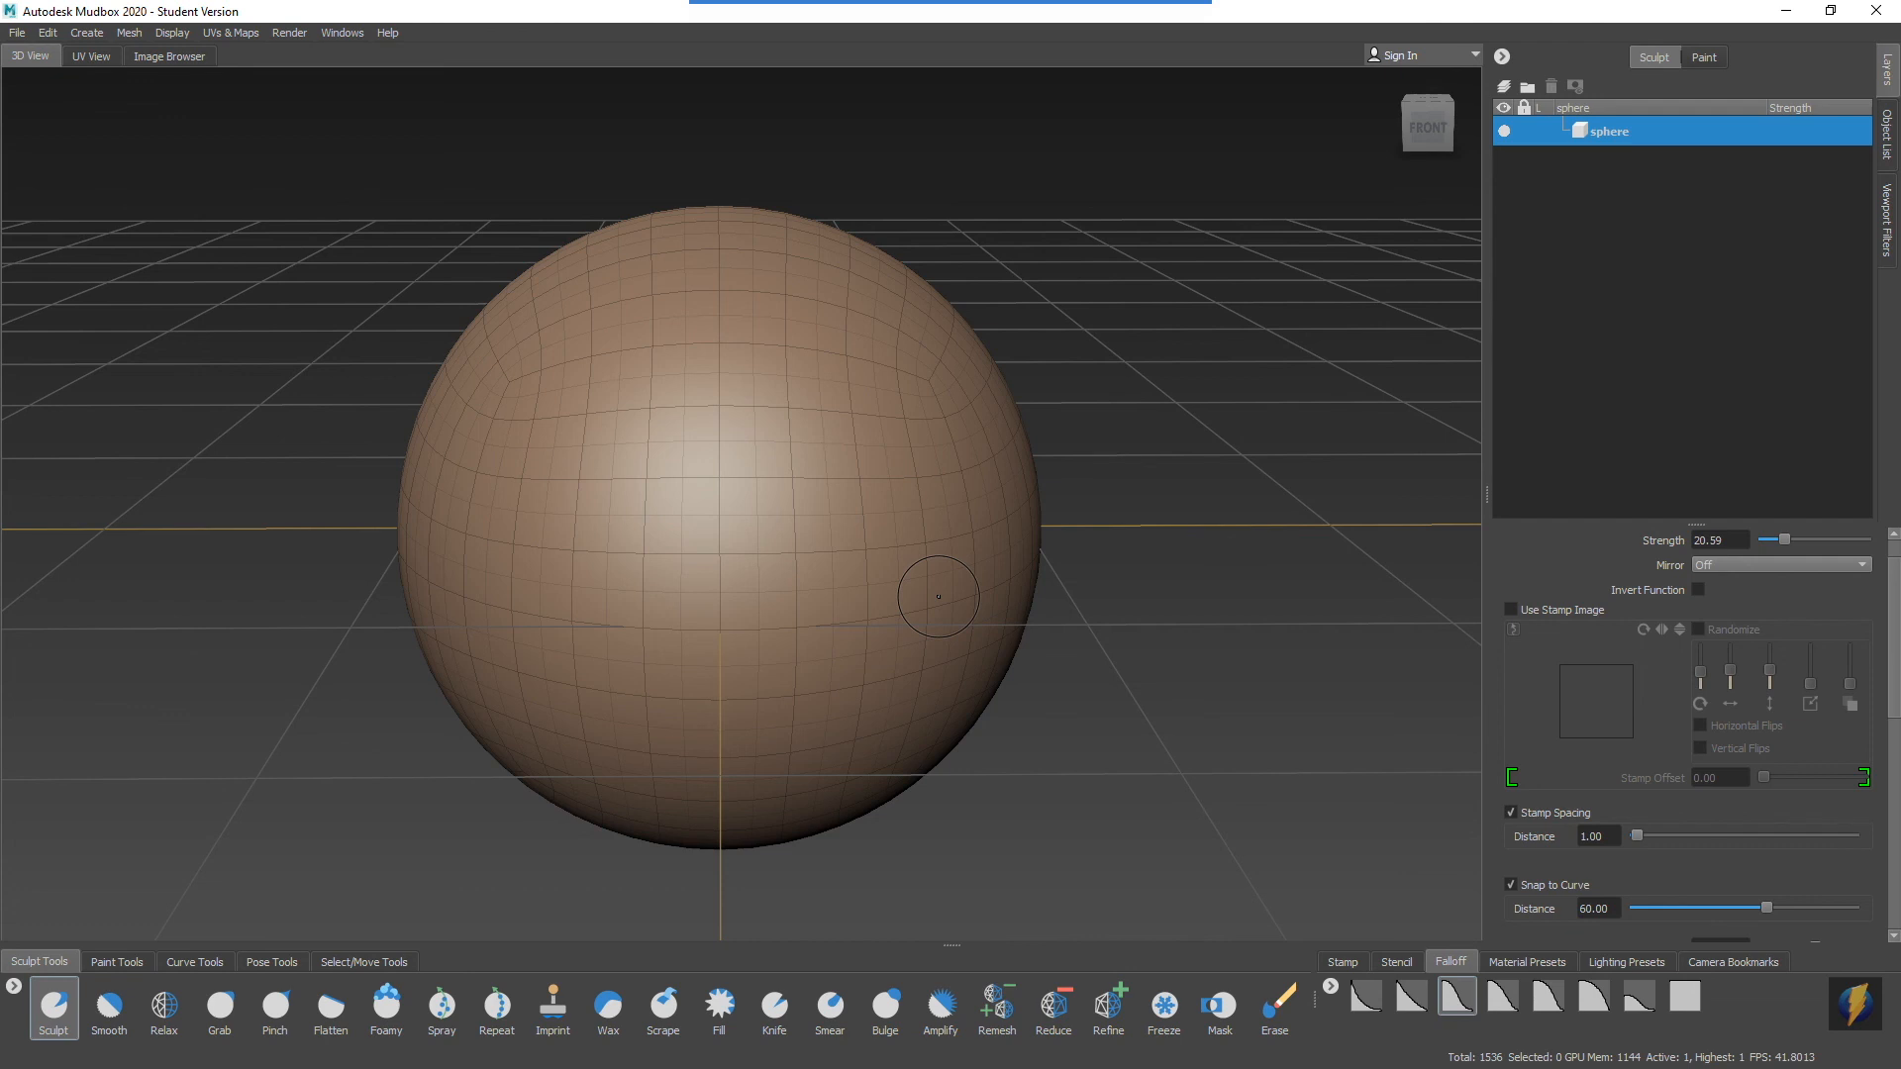
key("shift+d")
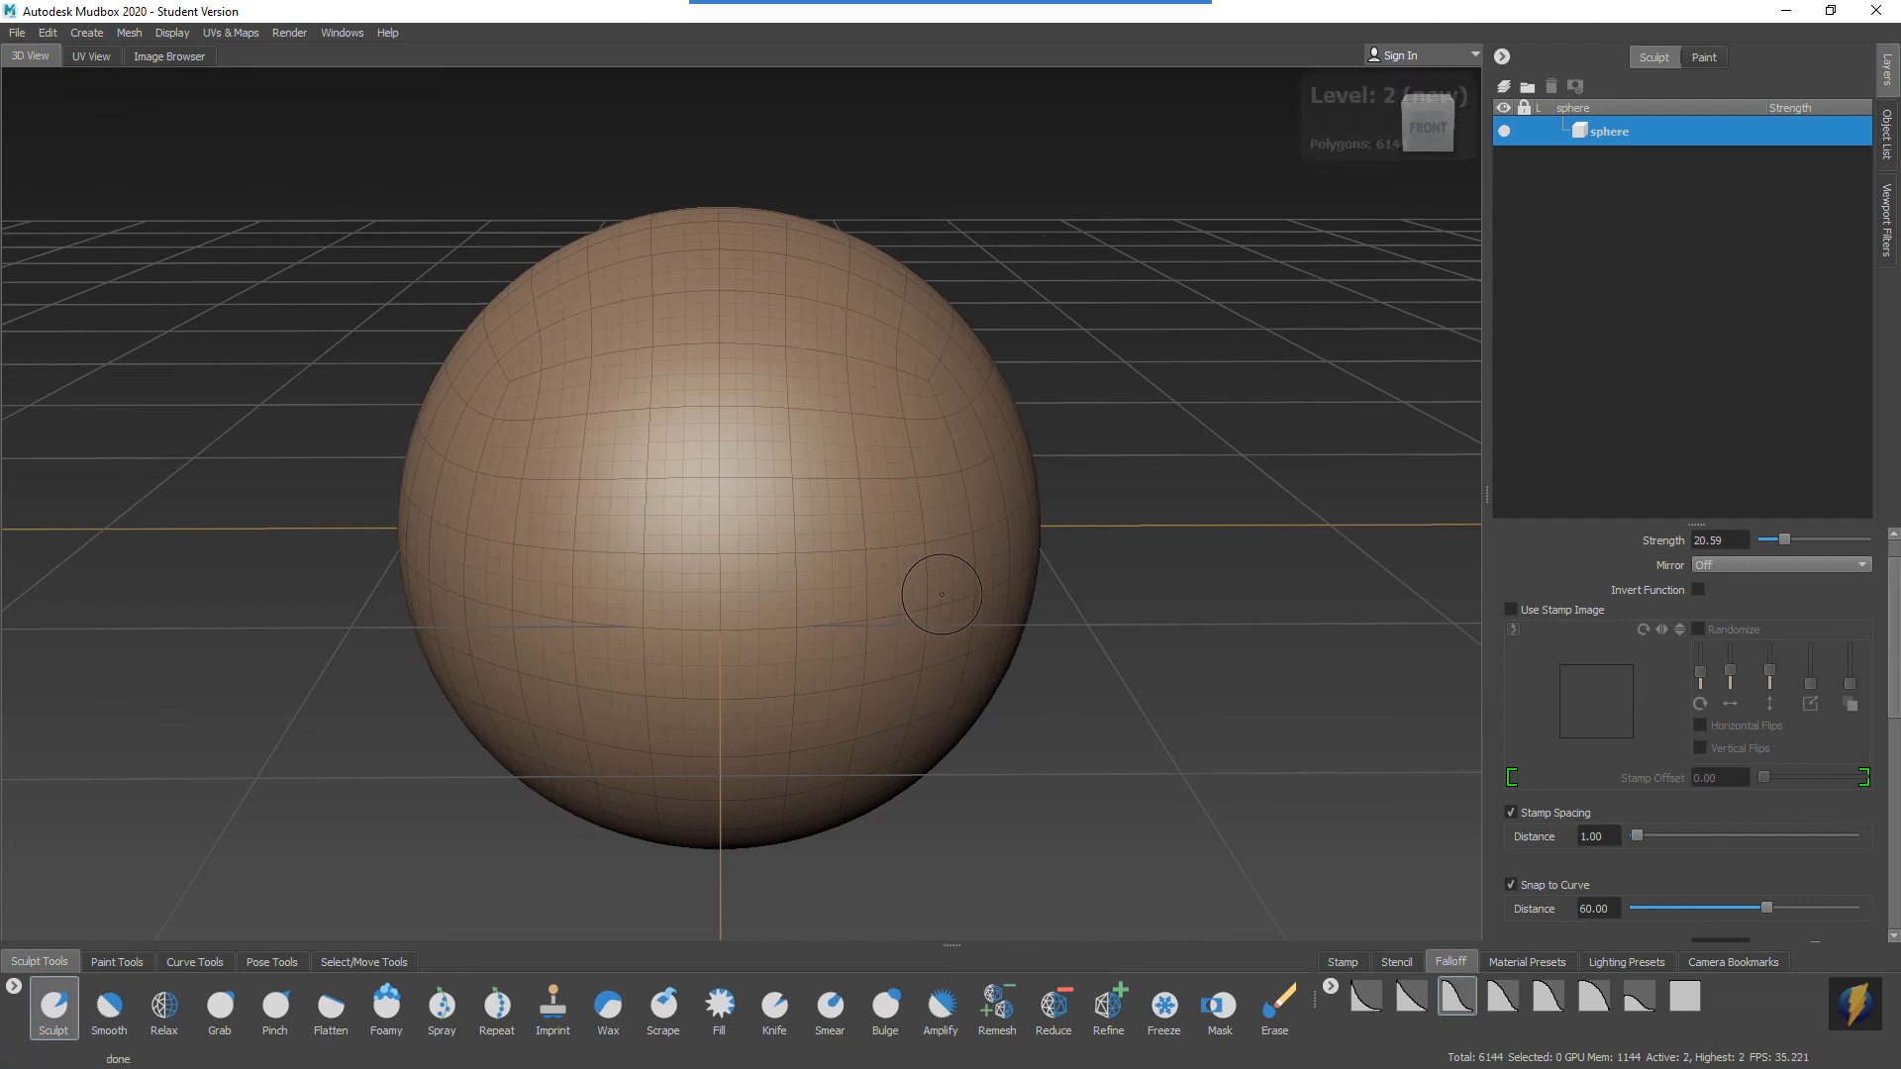
key("shift+d")
key("shift+d")
key("shift+d")
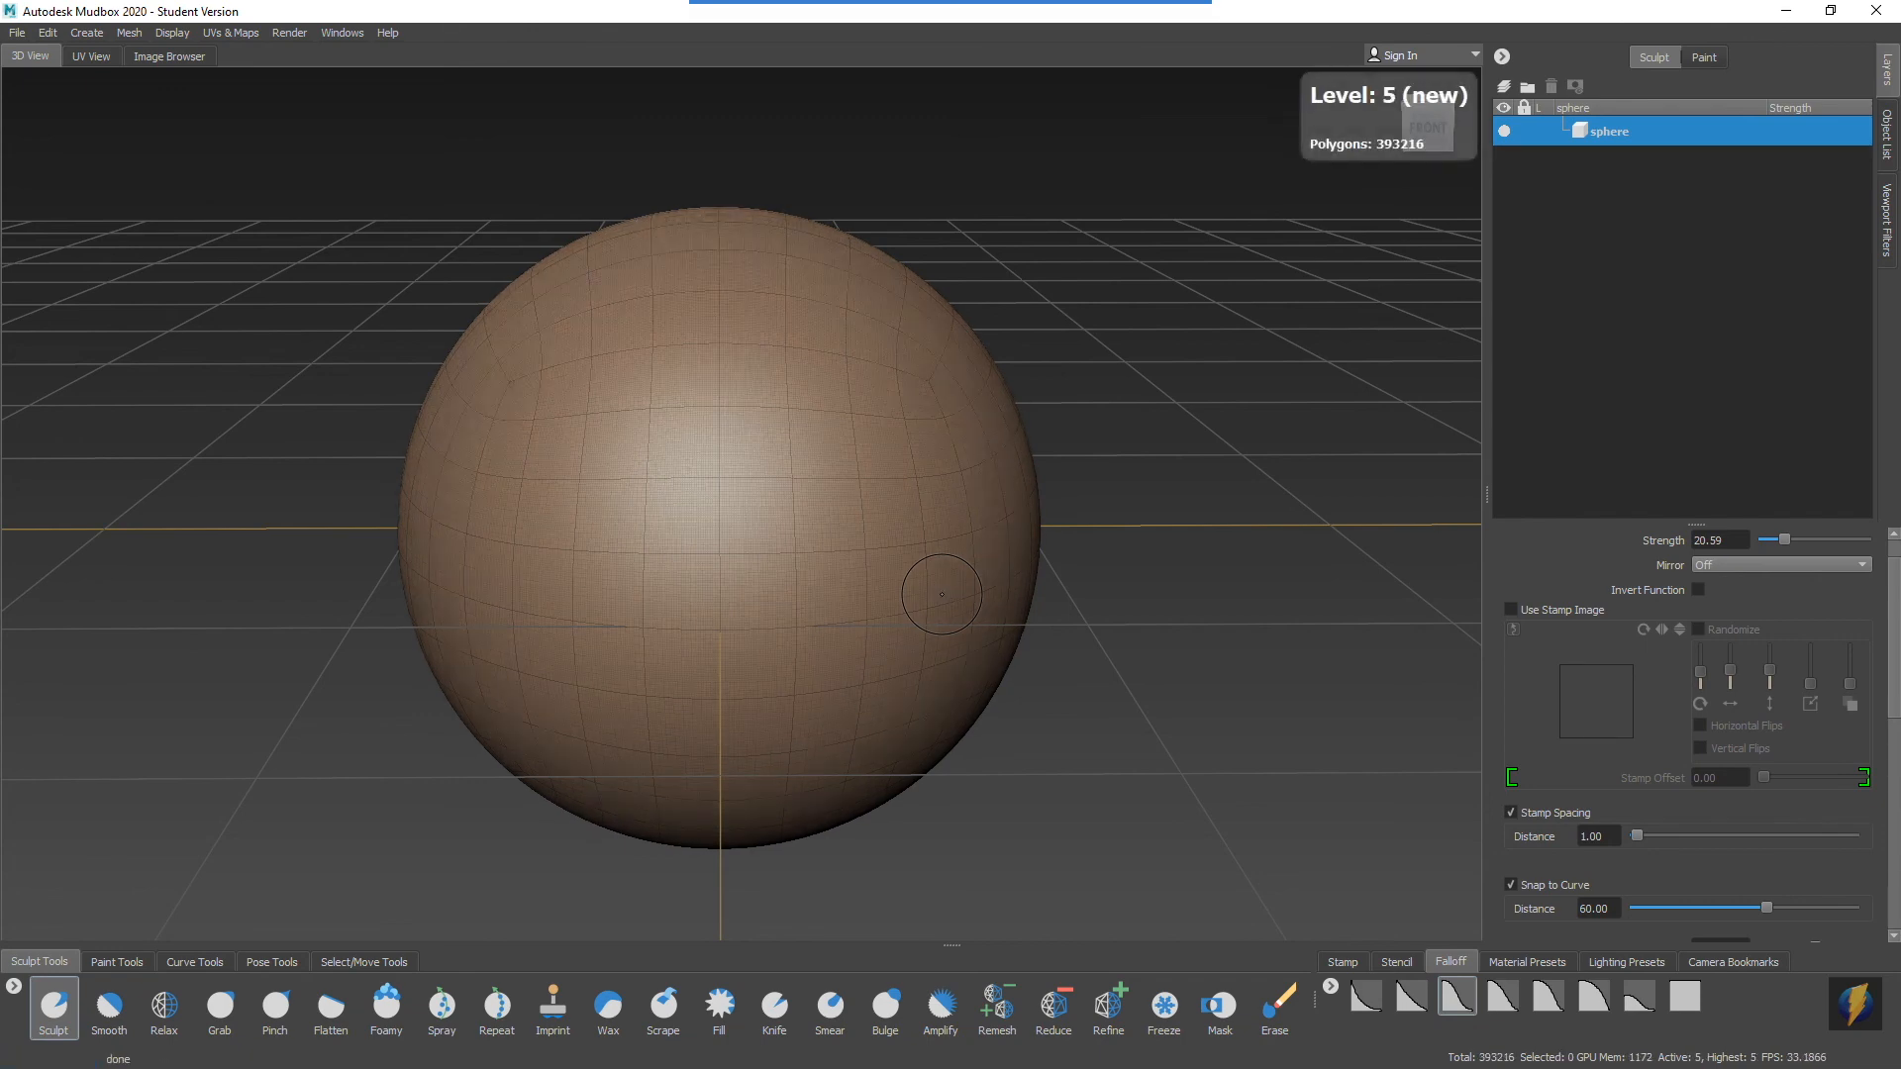
key("shift+d")
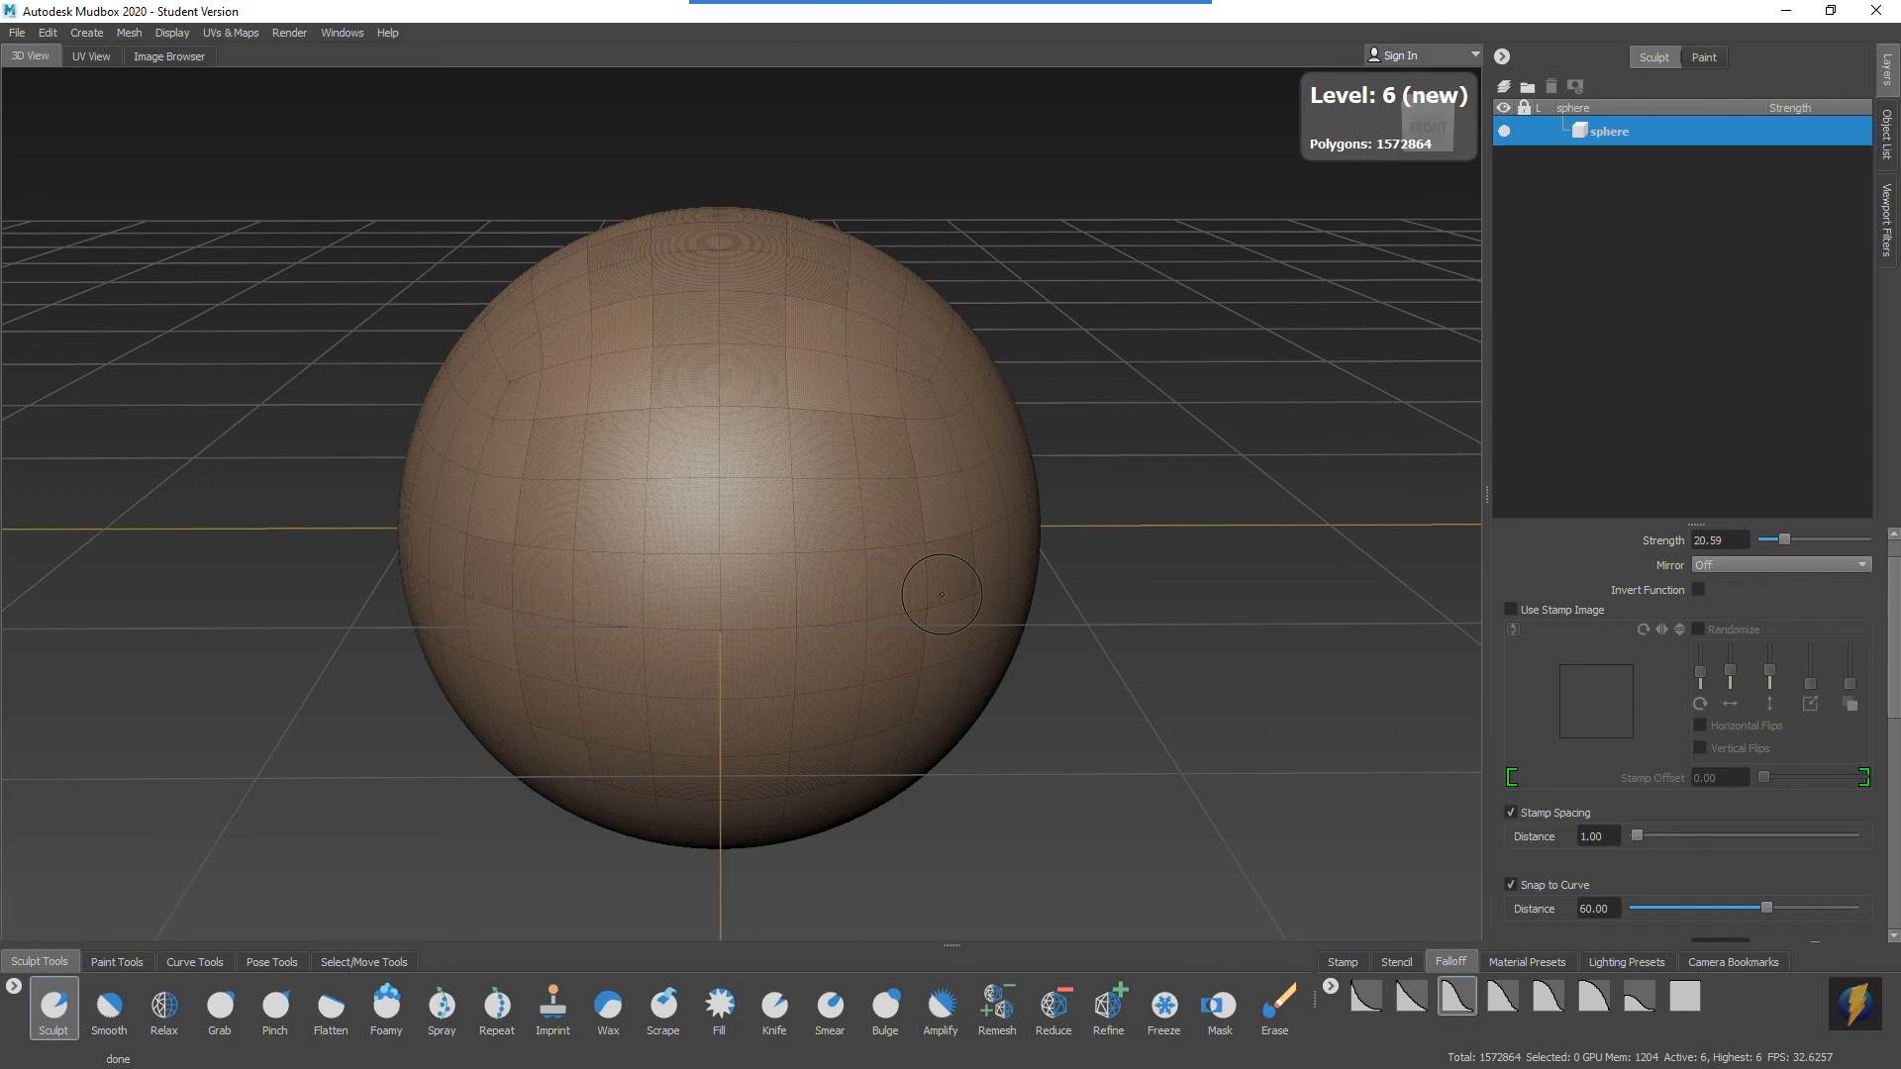
Step: Inspect the subdivided sphere up close and turn the wireframe display off
left_click_drag(1022, 498, 984, 501, "alt")
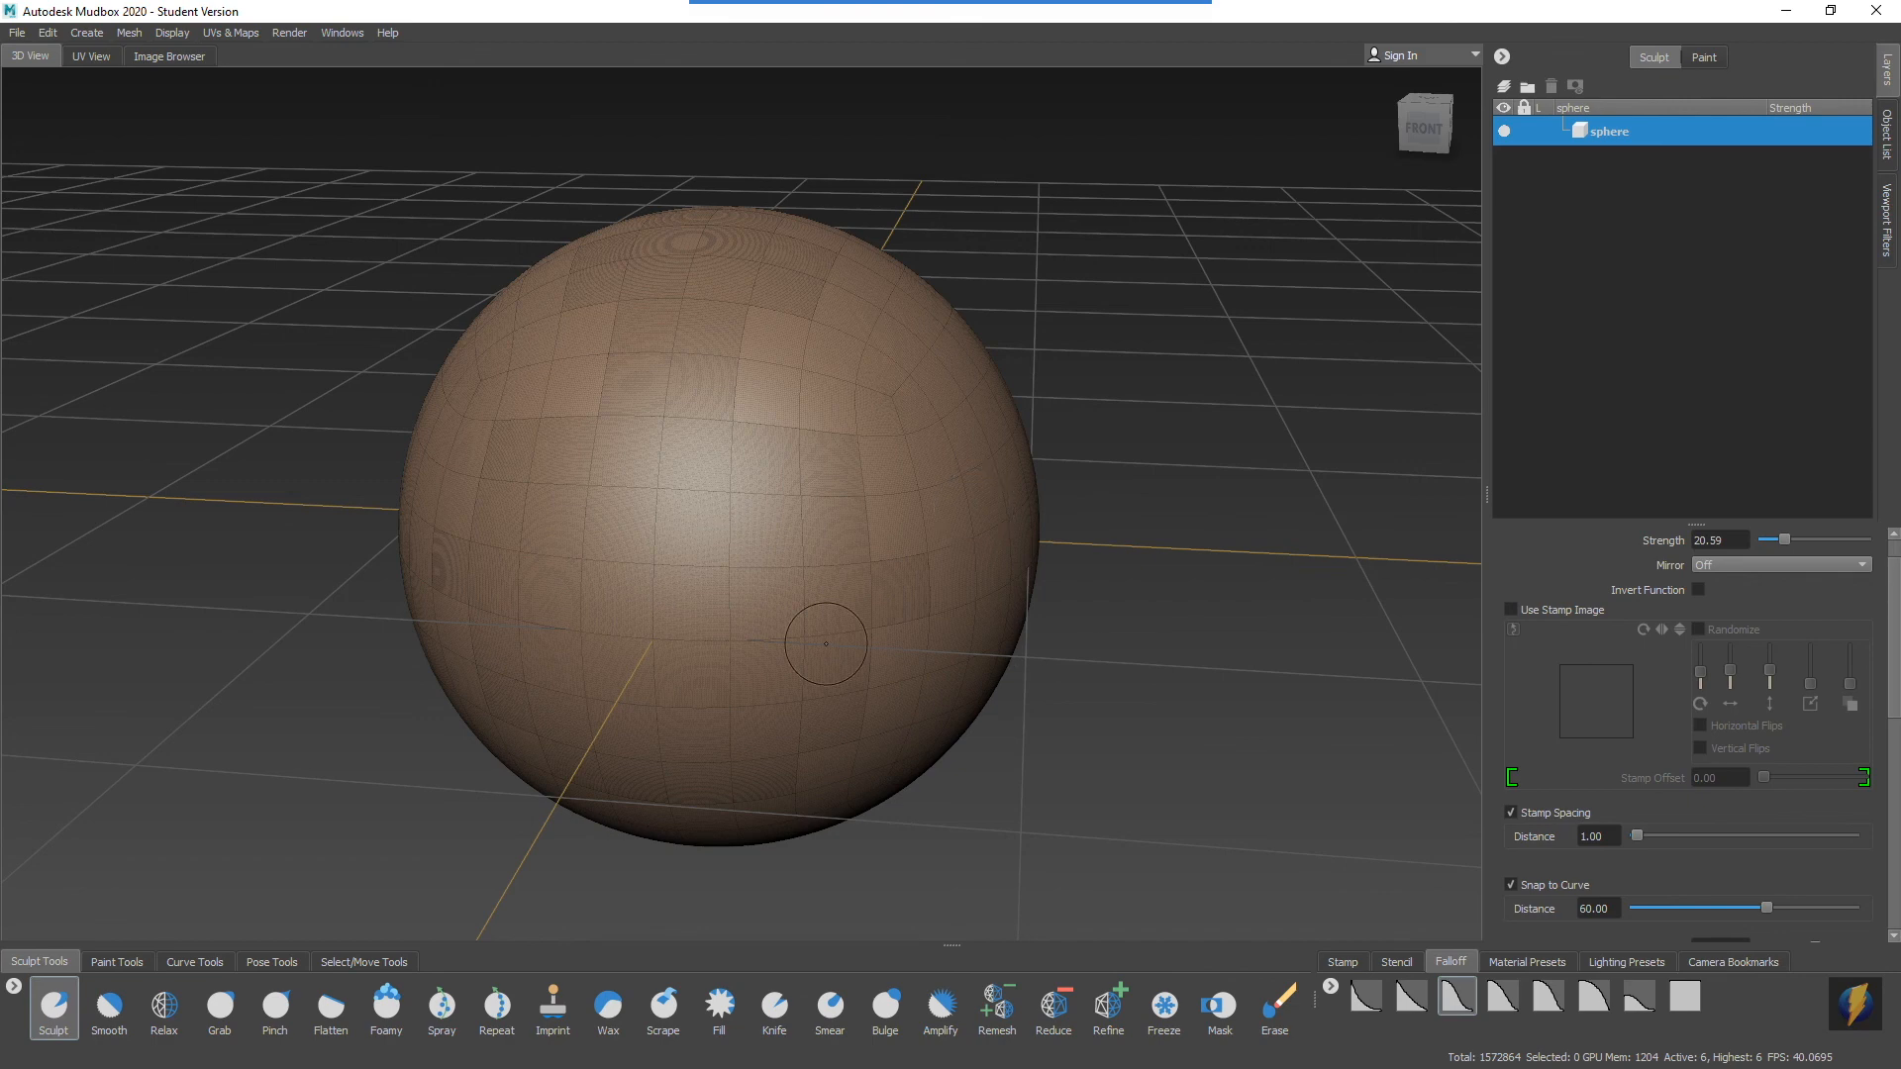
middle_click_drag(709, 574, 727, 575, "alt")
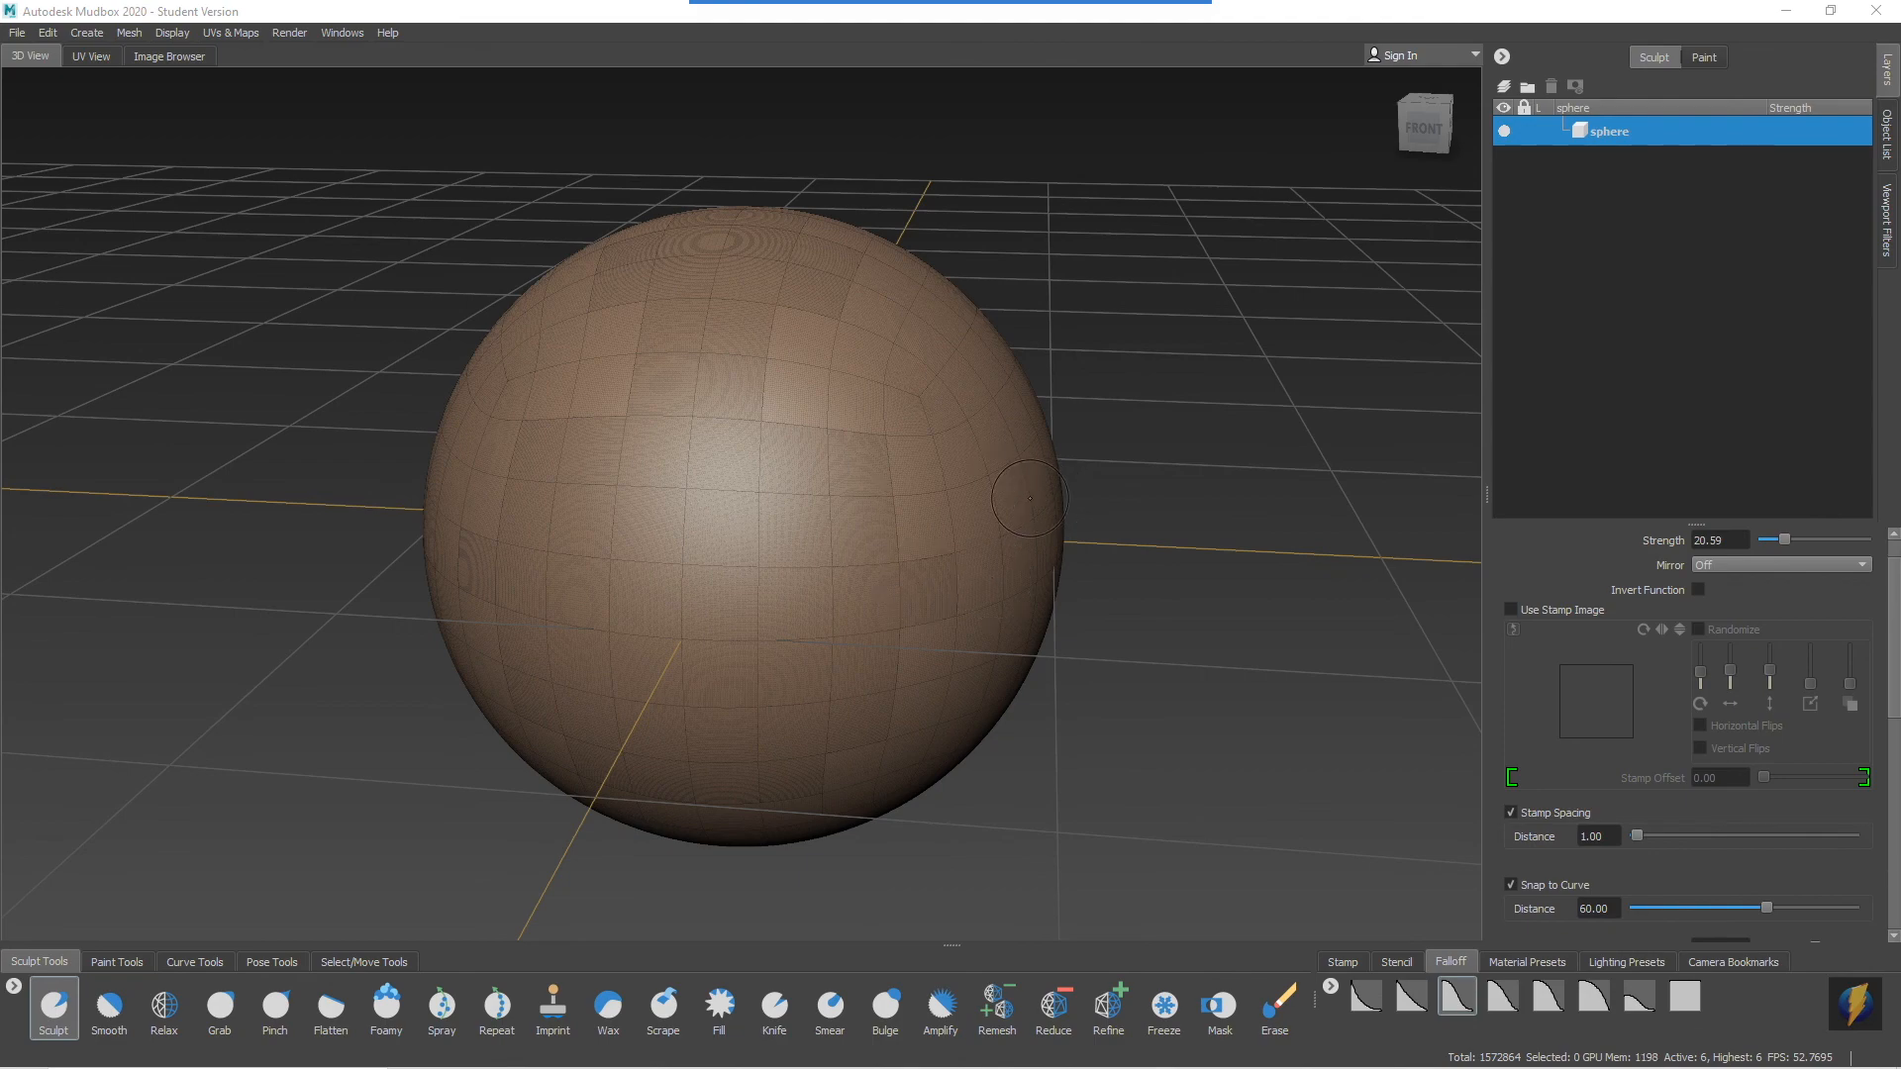
mouse_move(785, 514)
right_mouse_down("alt")
mouse_move(841, 467)
mouse_move(1570, 489)
mouse_move(730, 501)
mouse_move(1006, 518)
mouse_move(684, 531)
mouse_move(789, 517)
mouse_move(368, 526)
mouse_move(330, 511)
right_mouse_up("alt")
middle_click_drag(680, 515, 687, 479, "alt")
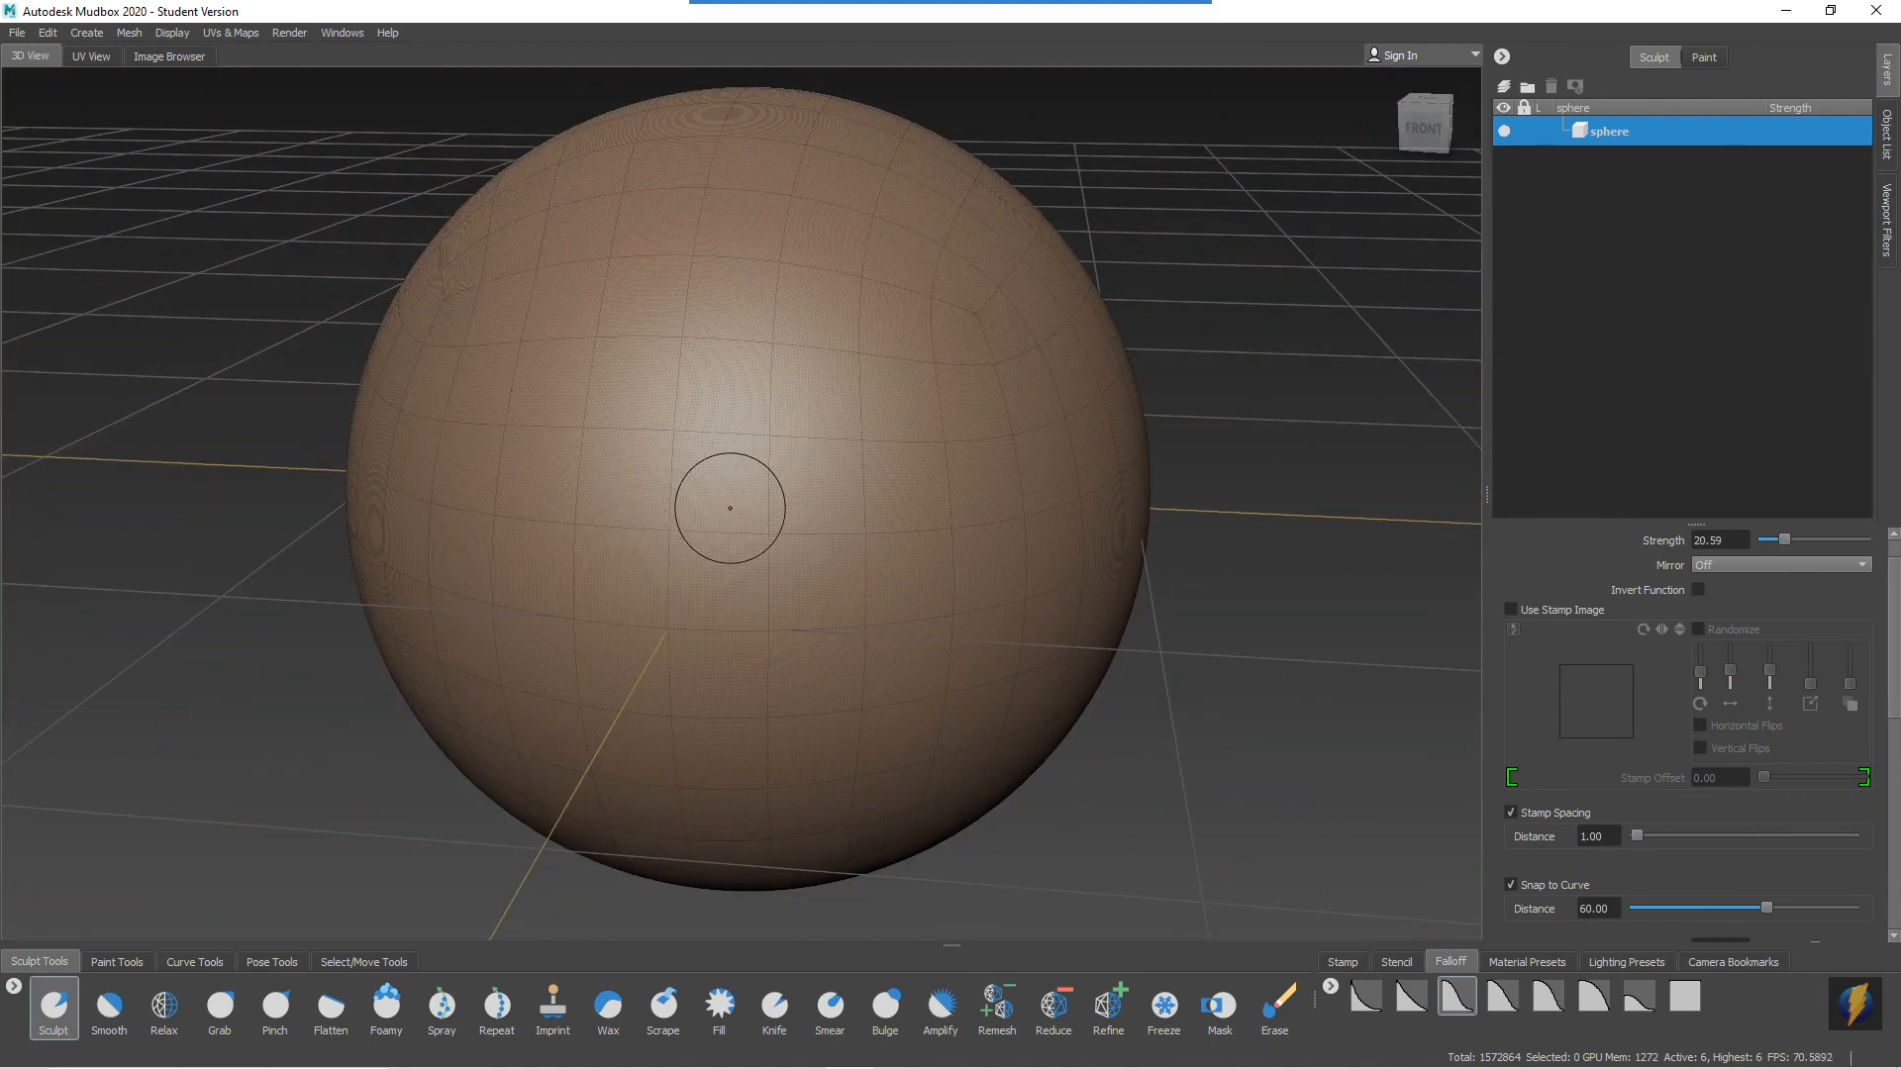
key("w")
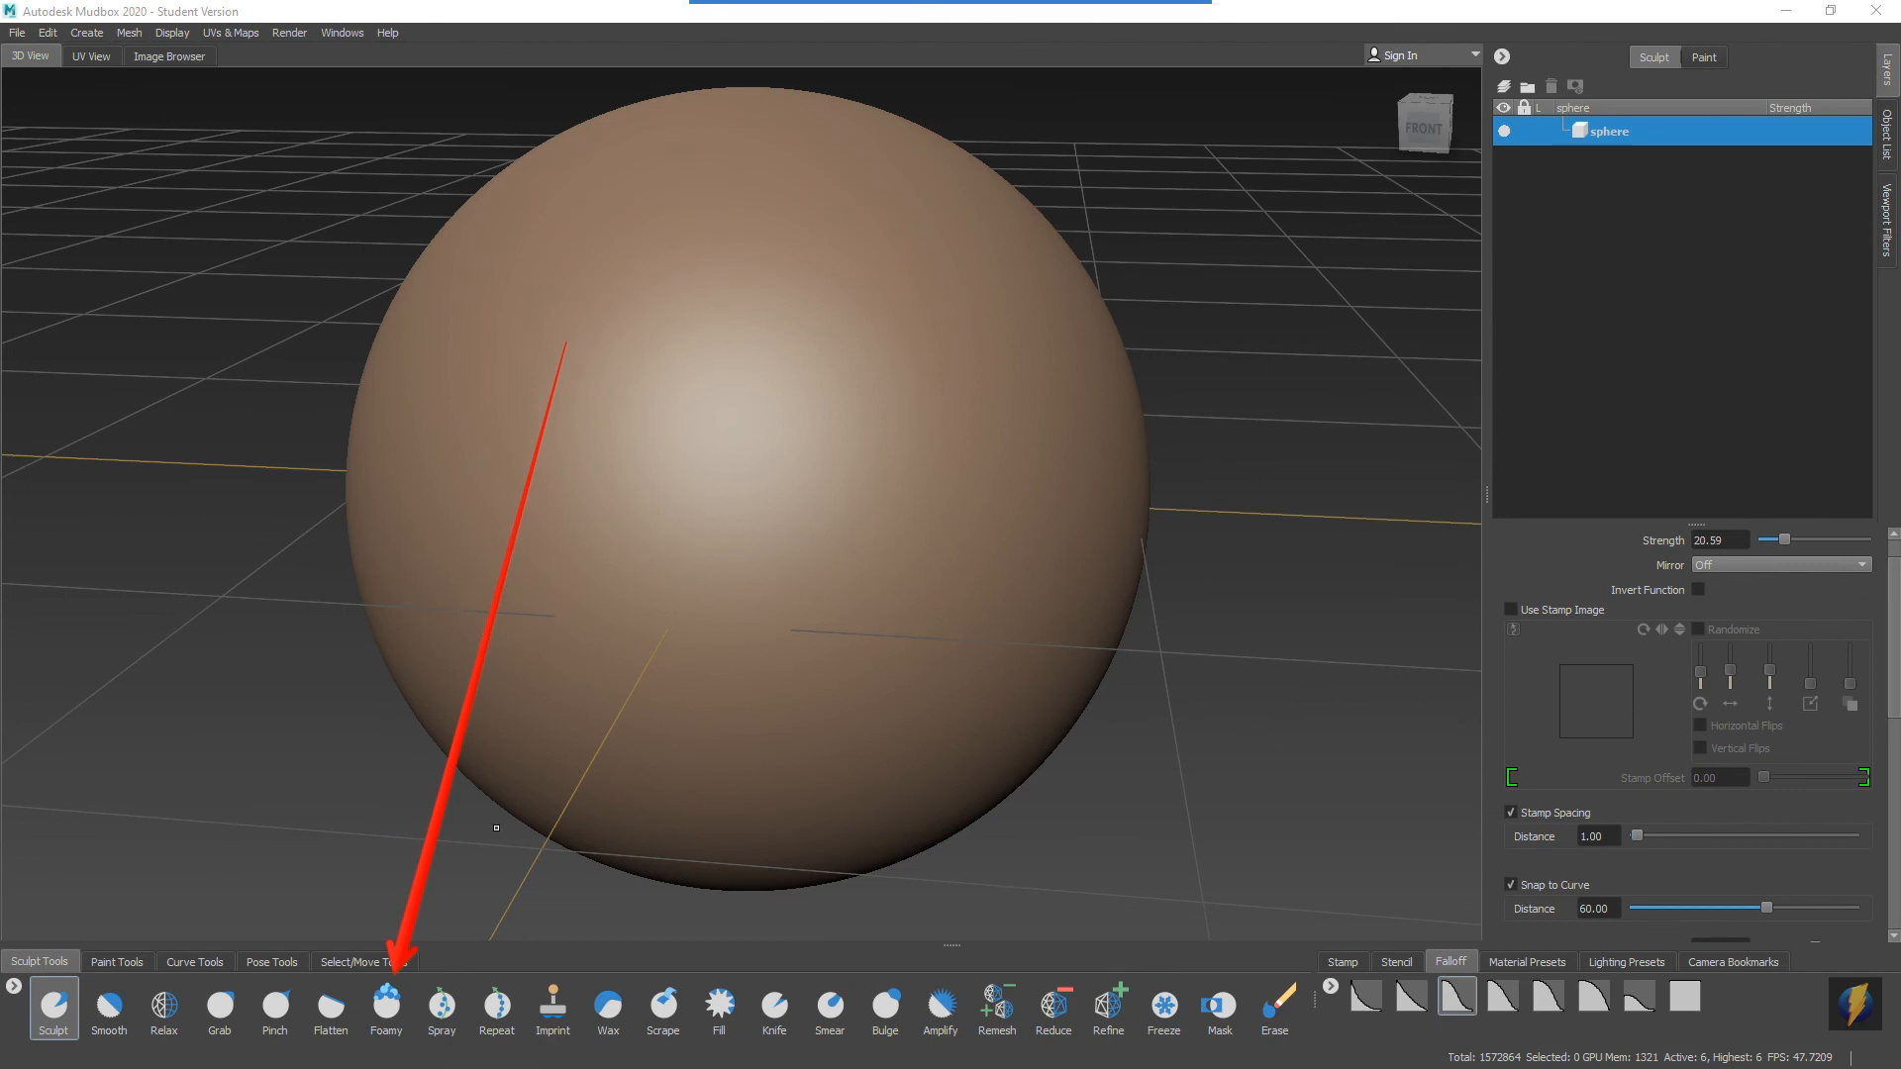
left_click(378, 1010)
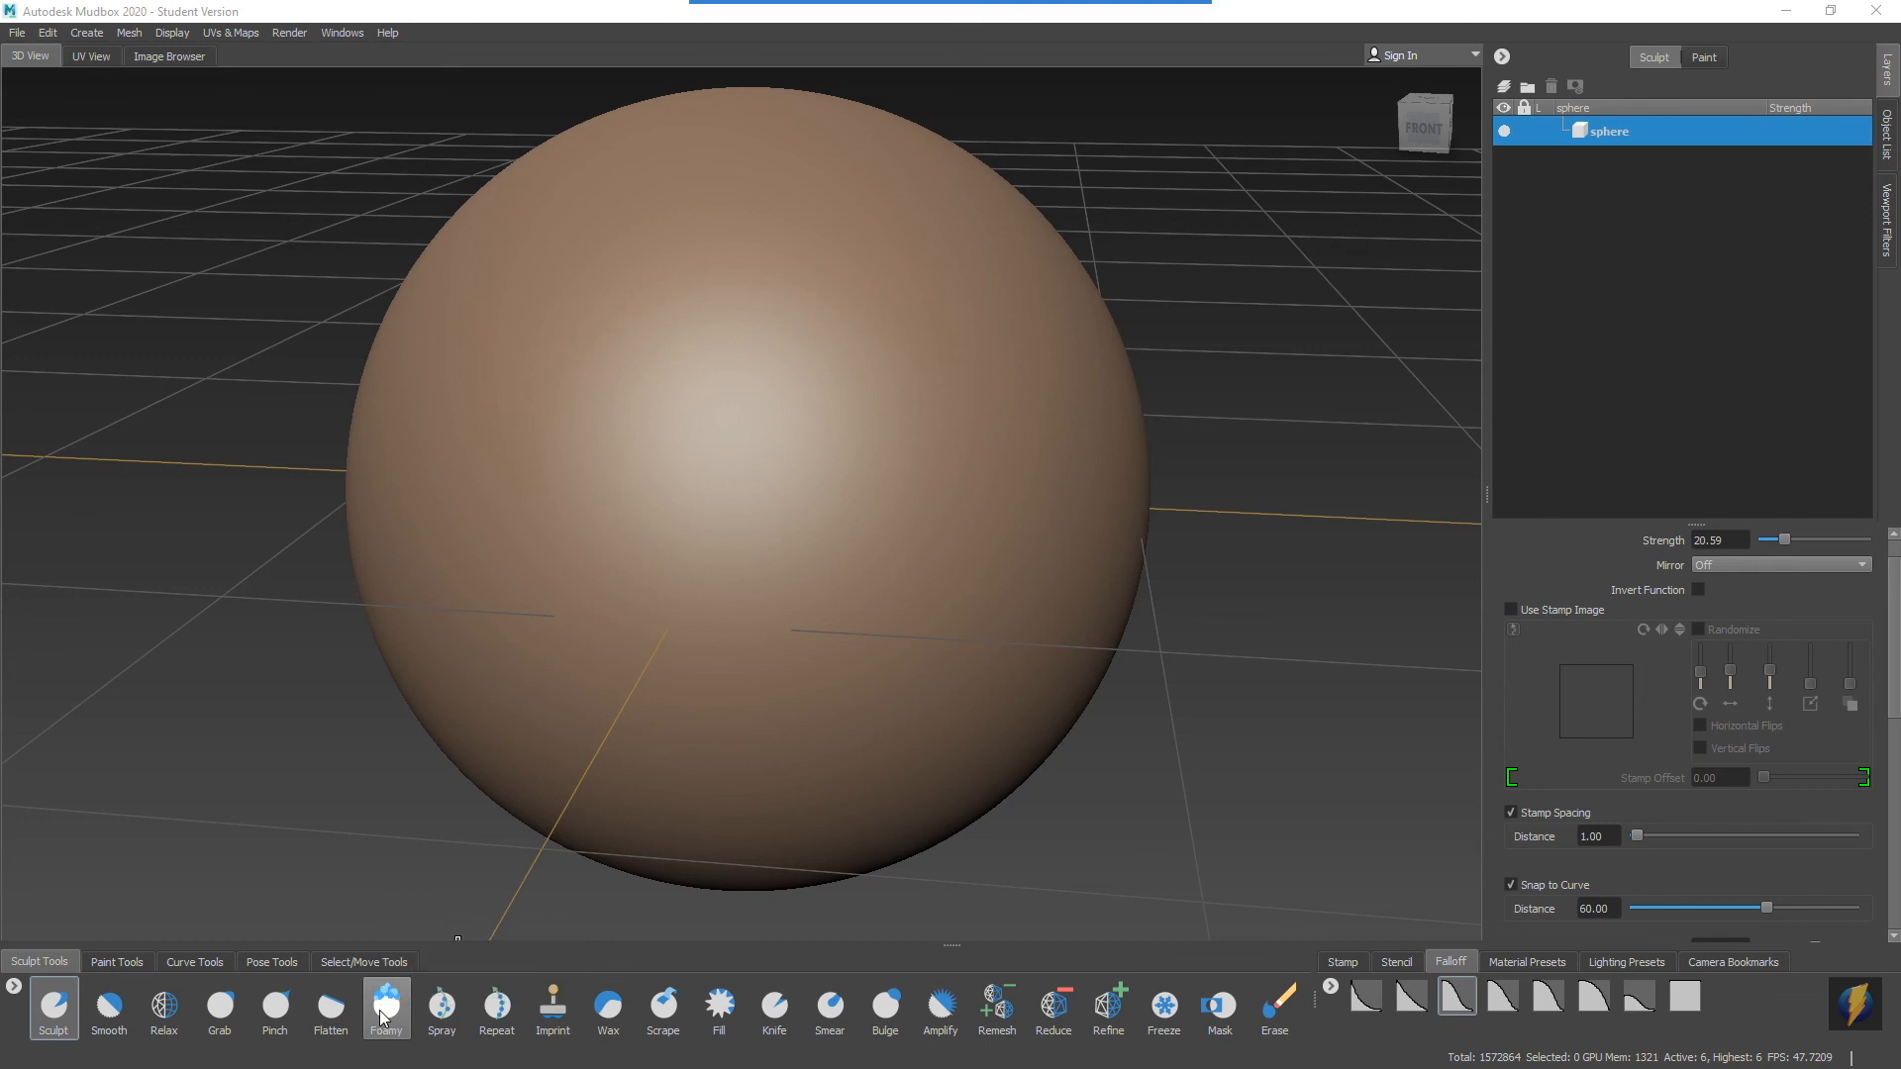
right_click_drag(700, 441, 820, 446, "alt")
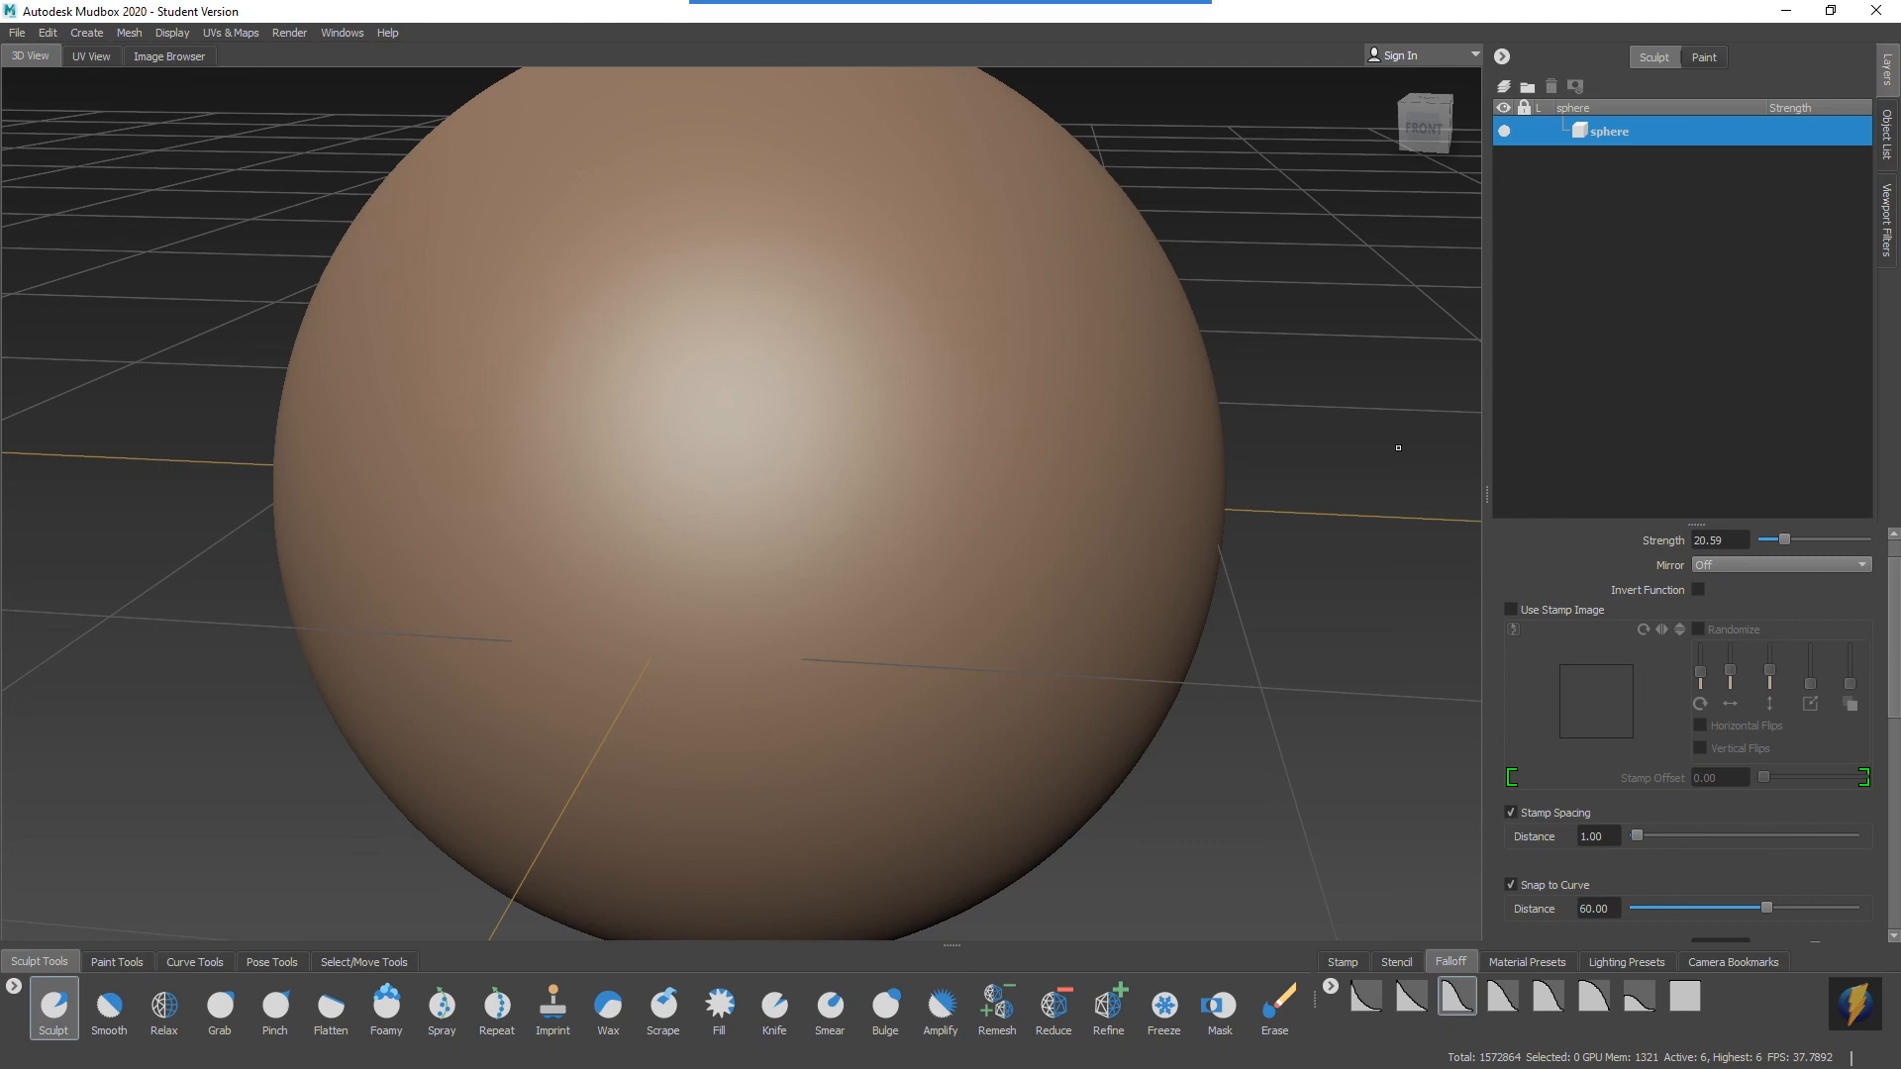
scroll(1254, 470, "down", 2)
mouse_move(1170, 12)
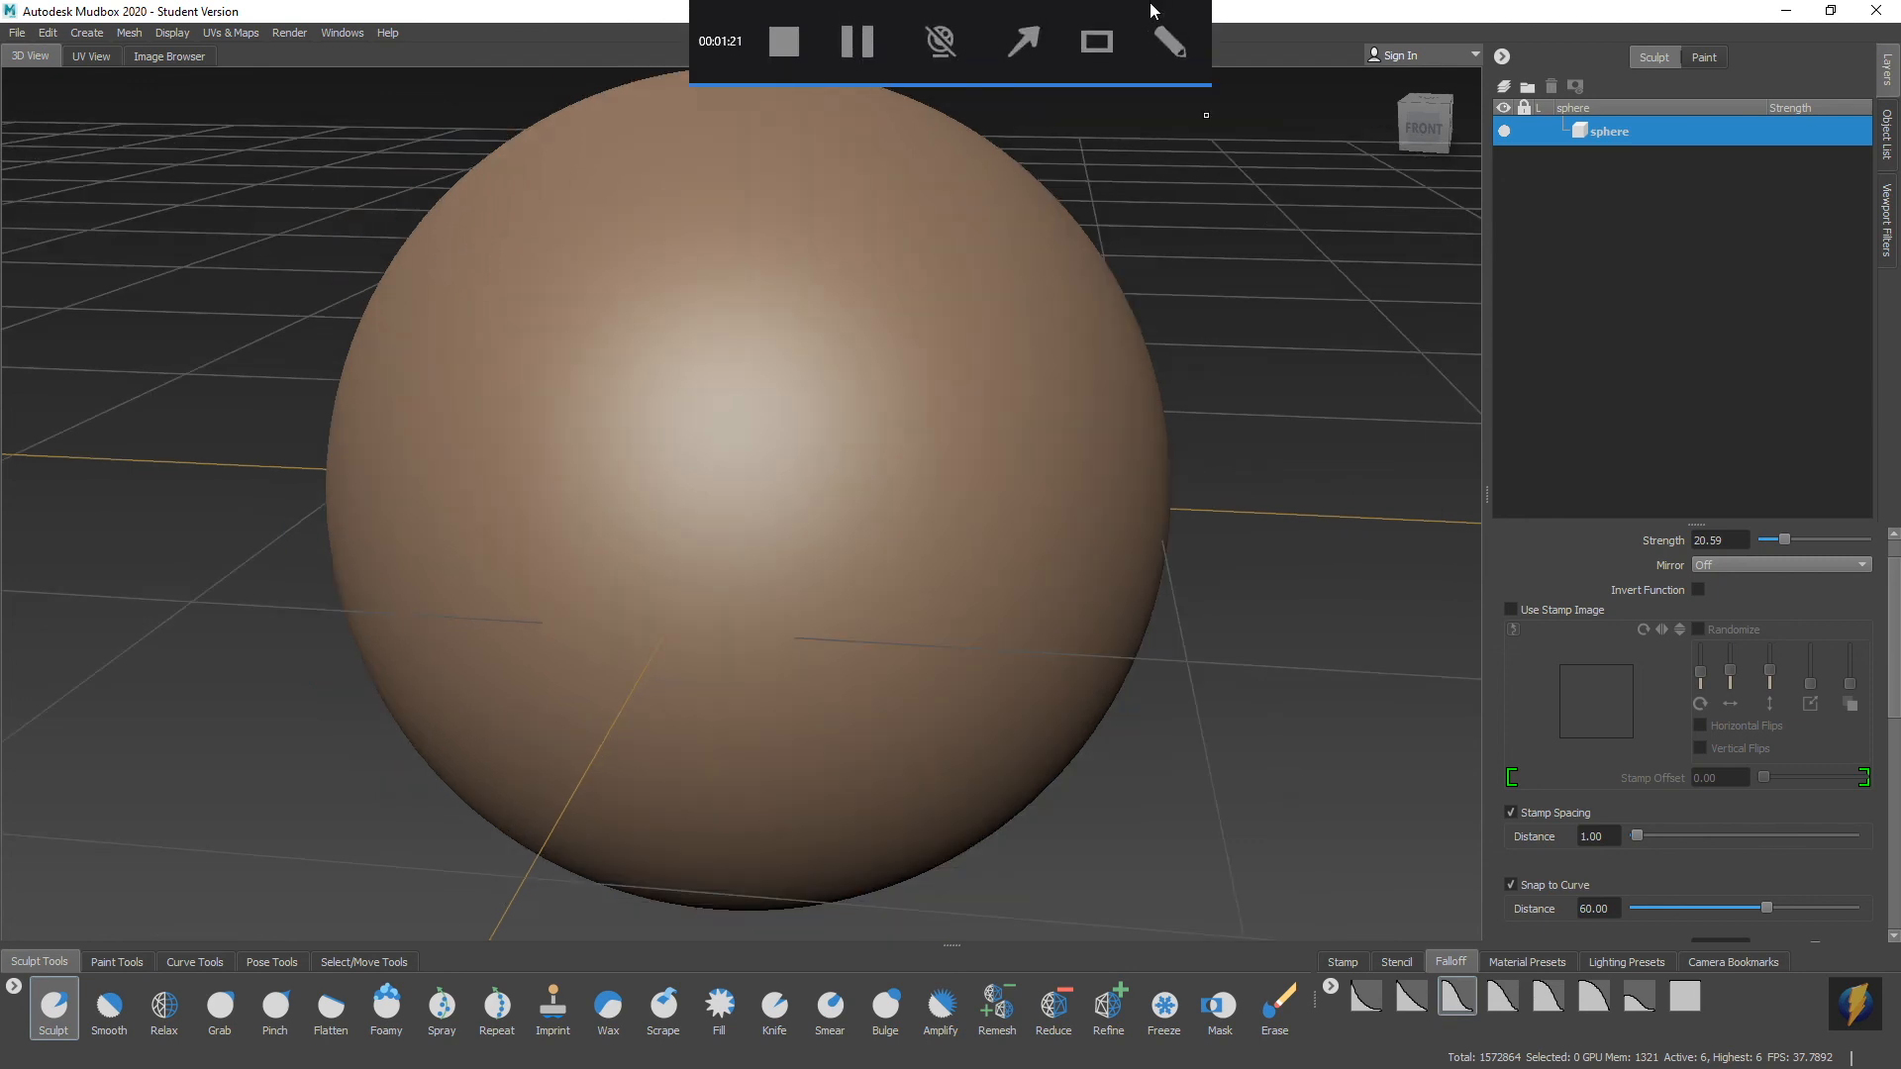
left_click(1036, 41)
left_click_drag(1181, 414, 1476, 111)
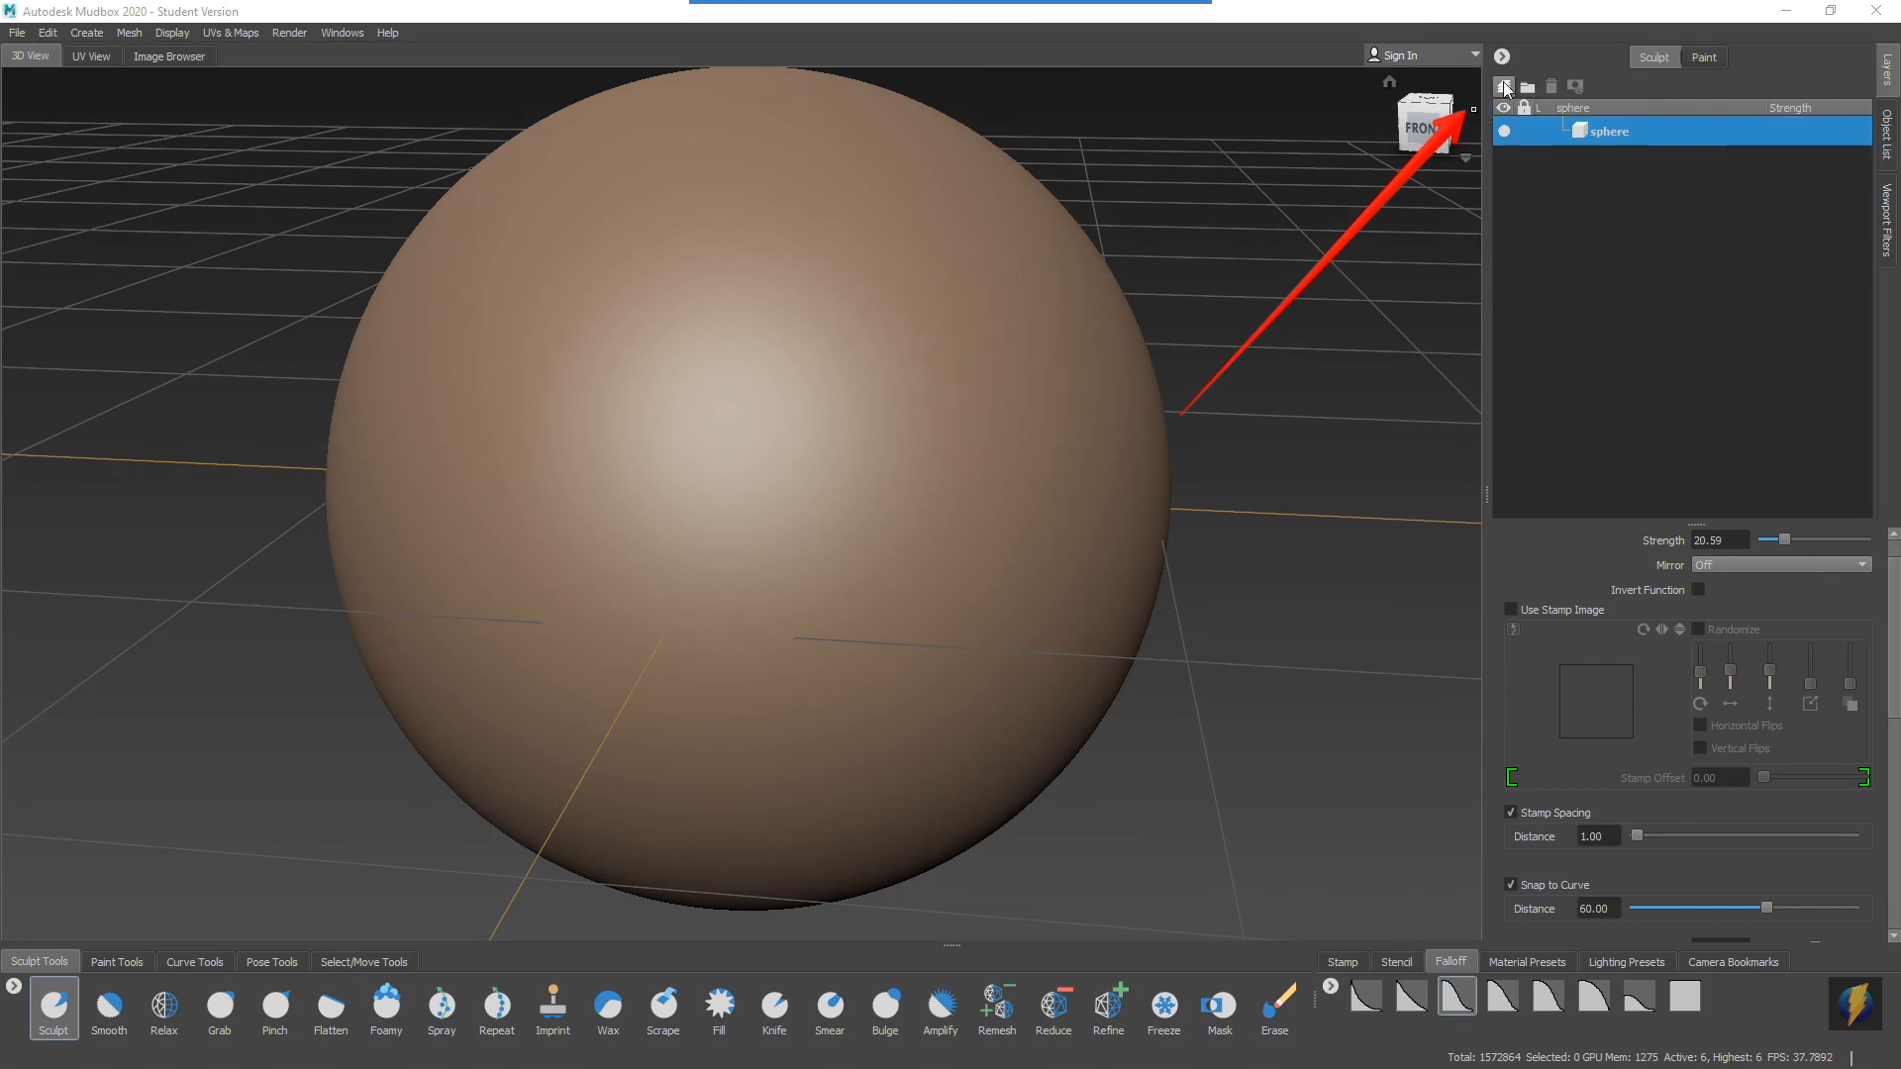
Step: Add a sculpt layer to the sphere and sculpt two winding strokes on its front with the Foamy tool
left_click(1504, 87)
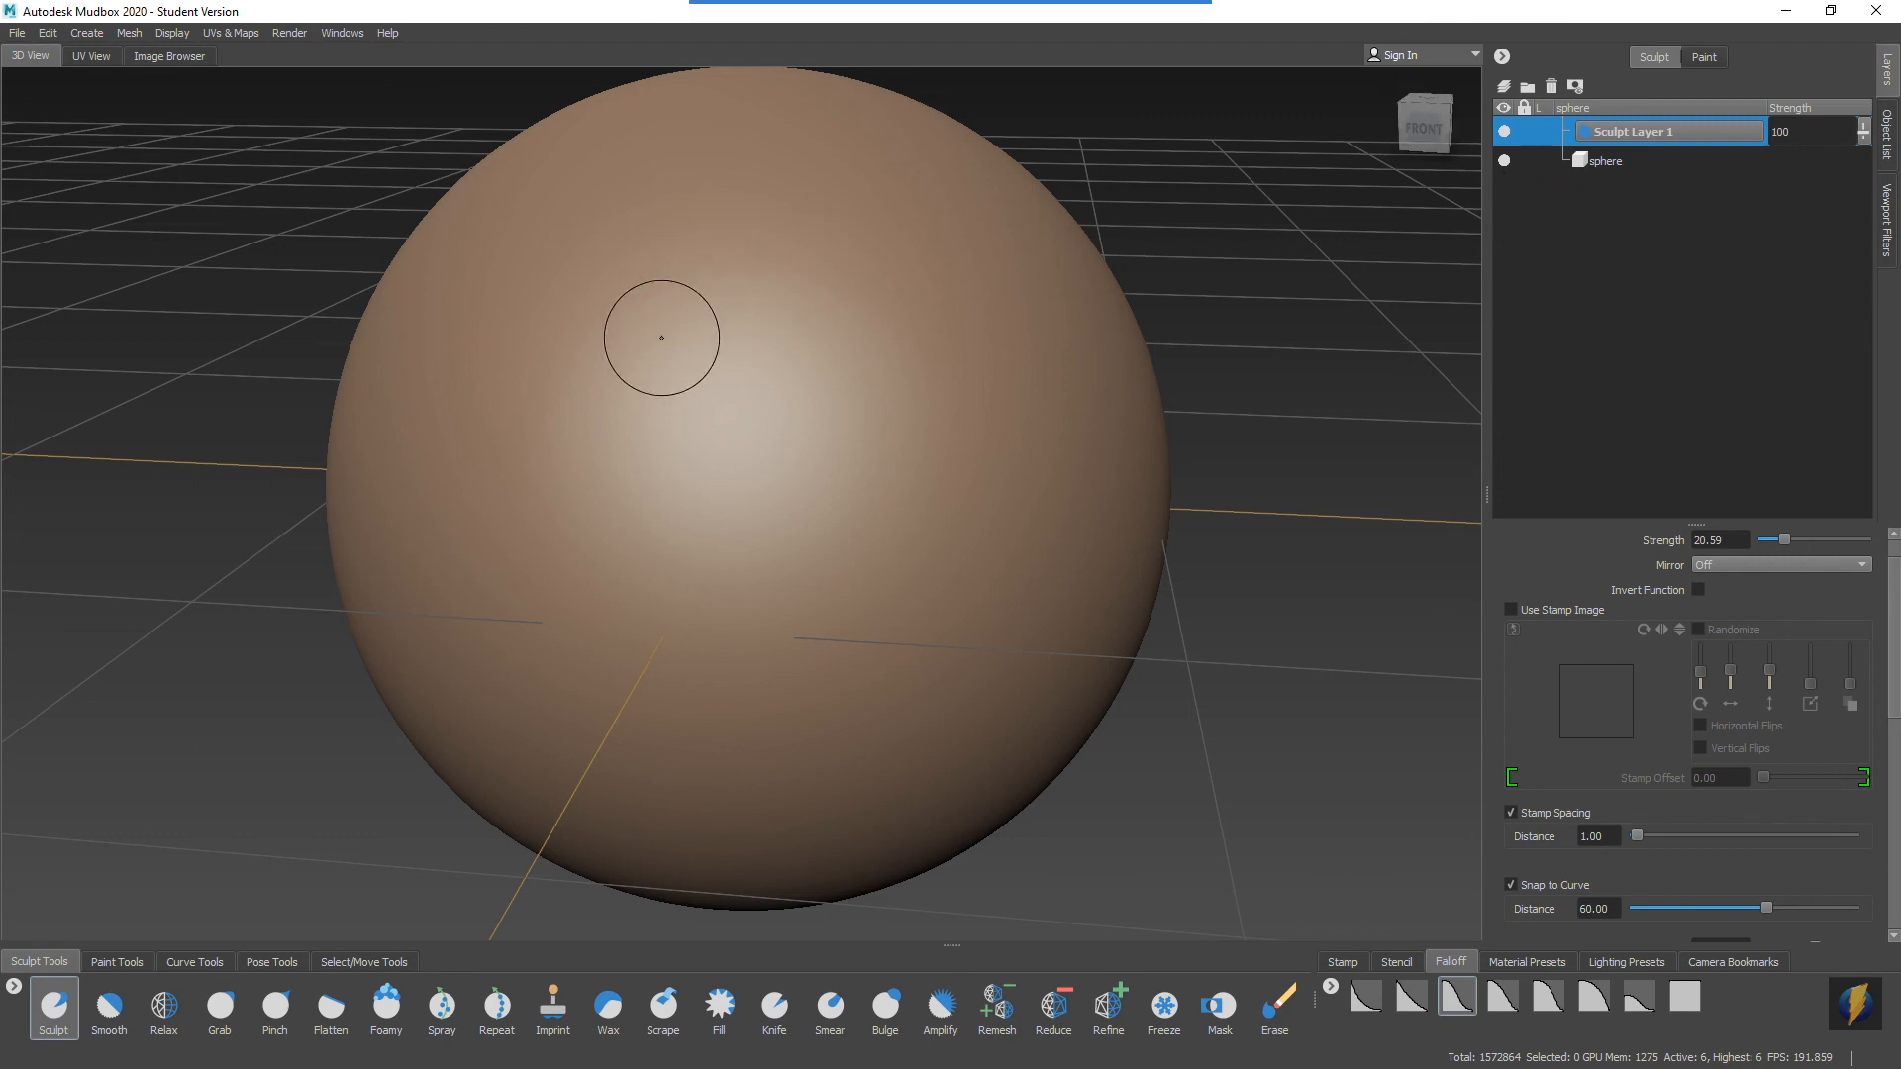
left_click_drag(797, 353, 803, 375, "alt")
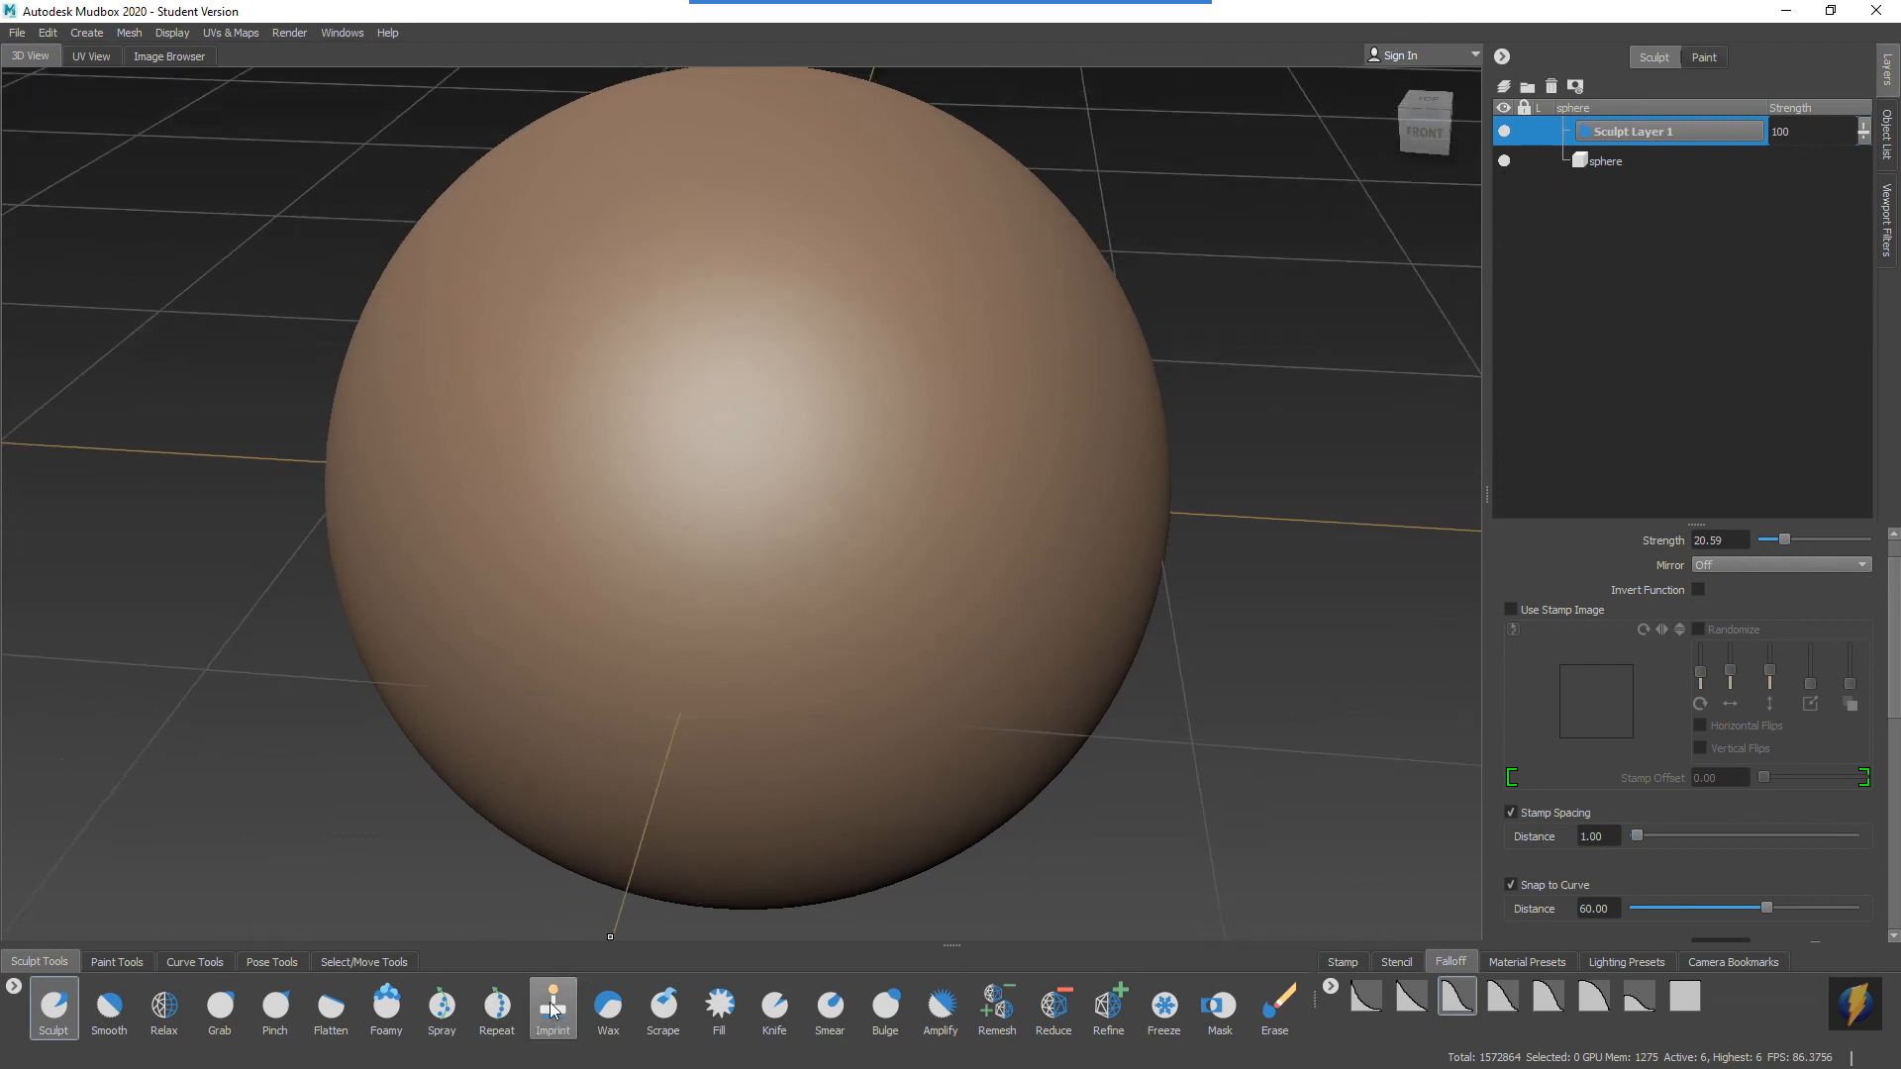
left_click(388, 1008)
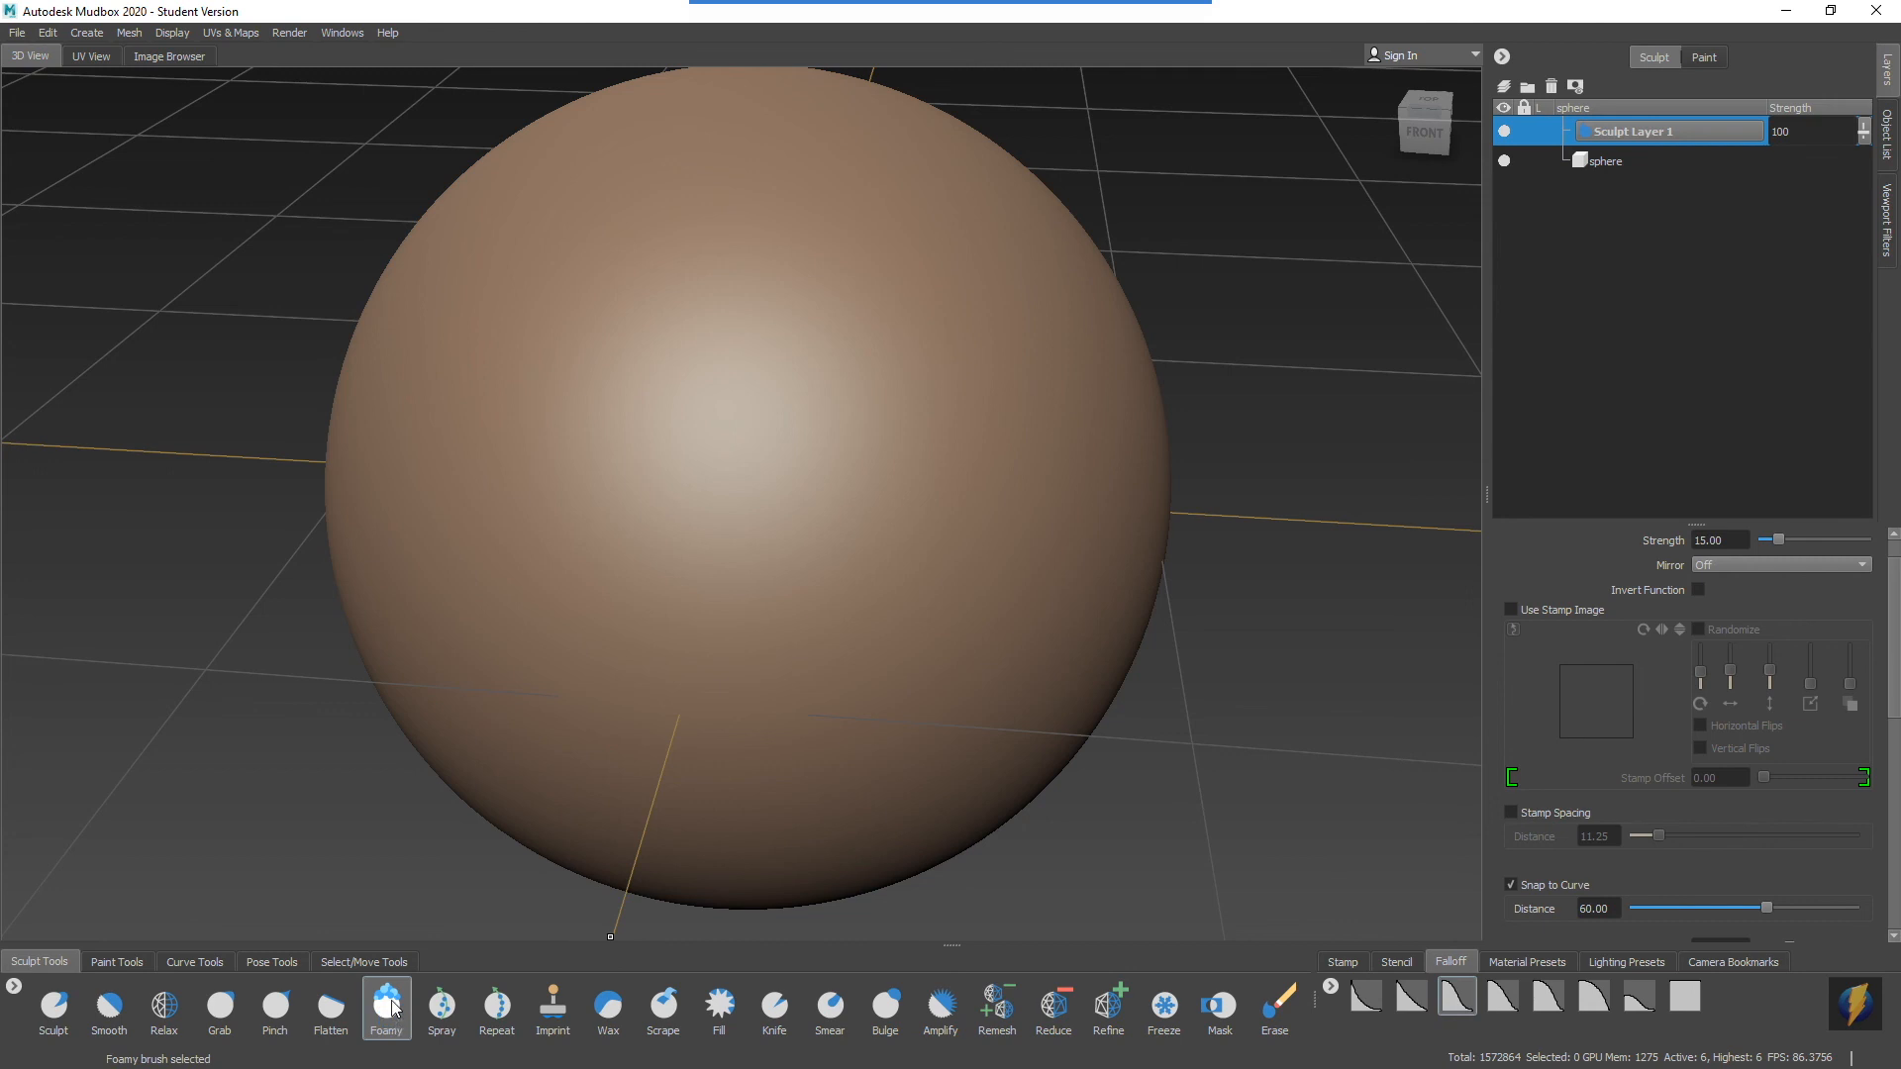
mouse_move(734, 286)
left_mouse_down()
mouse_move(564, 390)
mouse_move(690, 509)
left_mouse_up()
left_click_drag(799, 188, 860, 490)
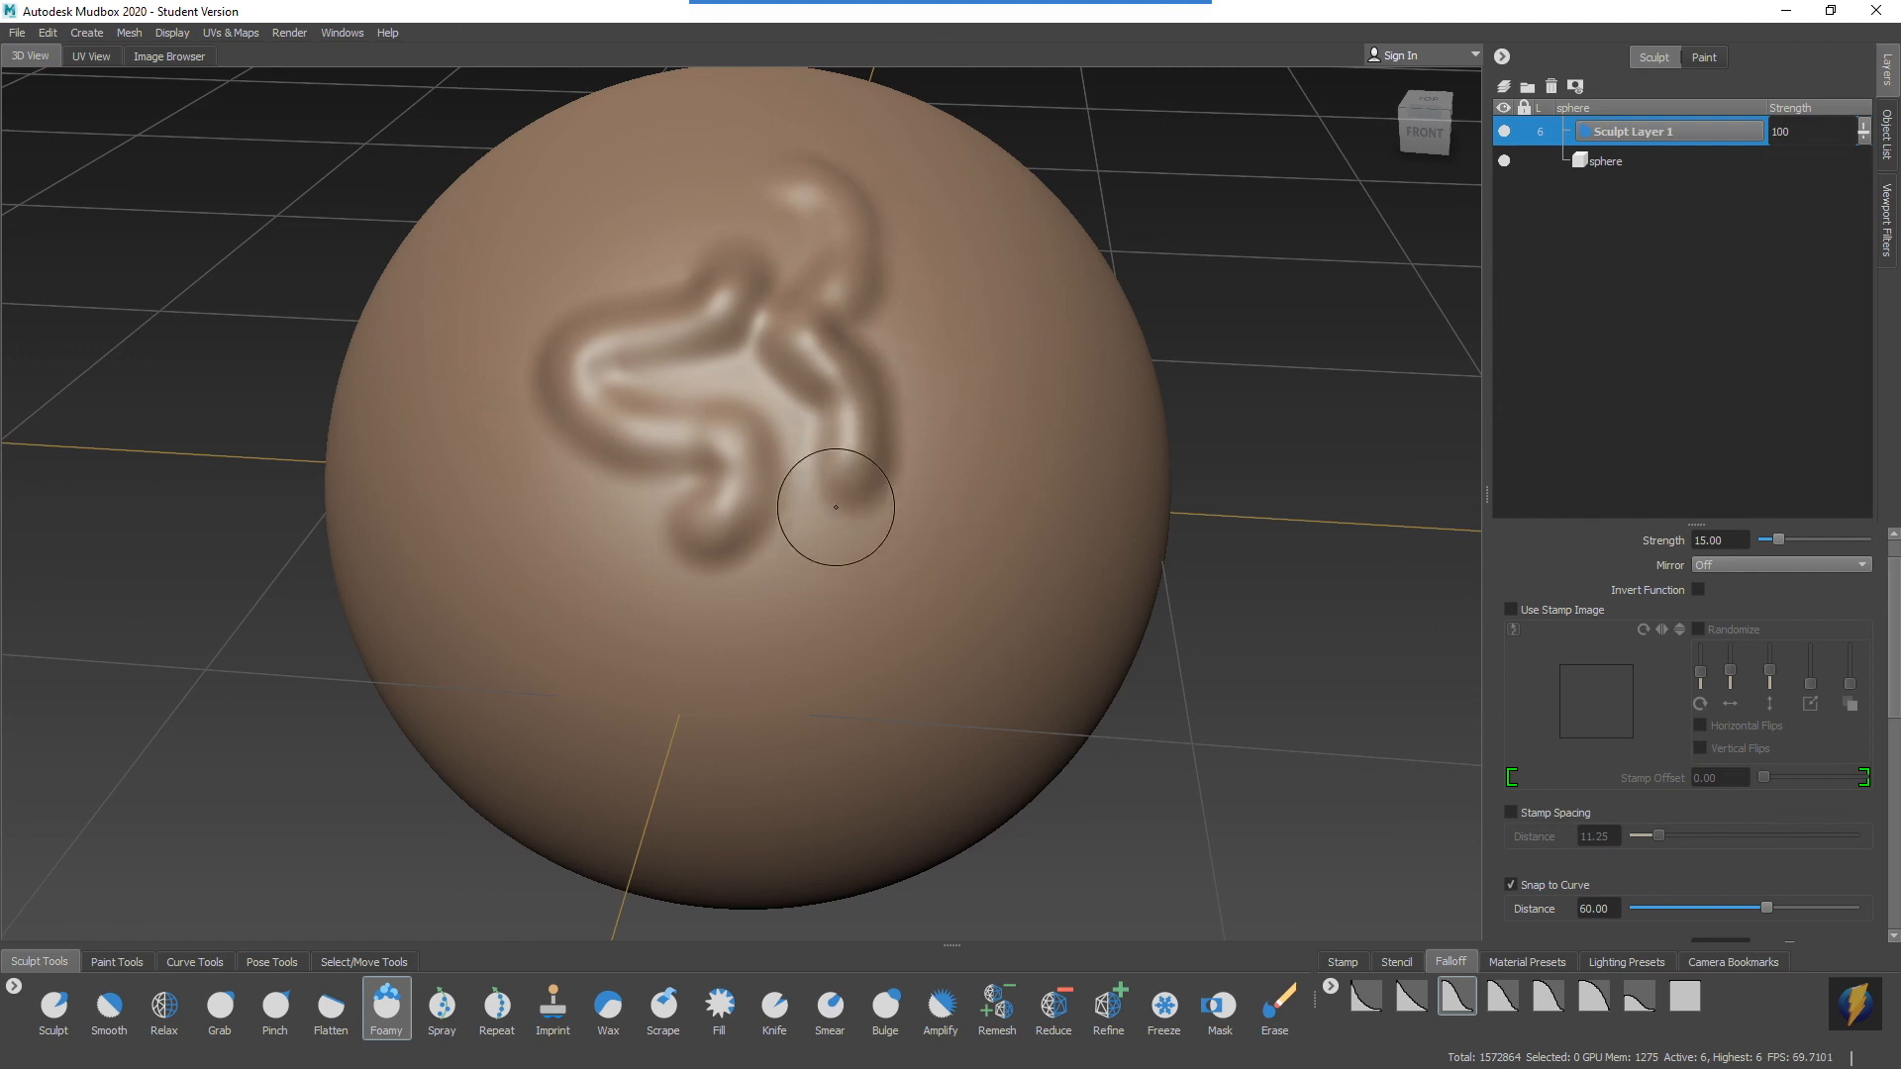
left_click_drag(751, 649, 700, 628, "alt")
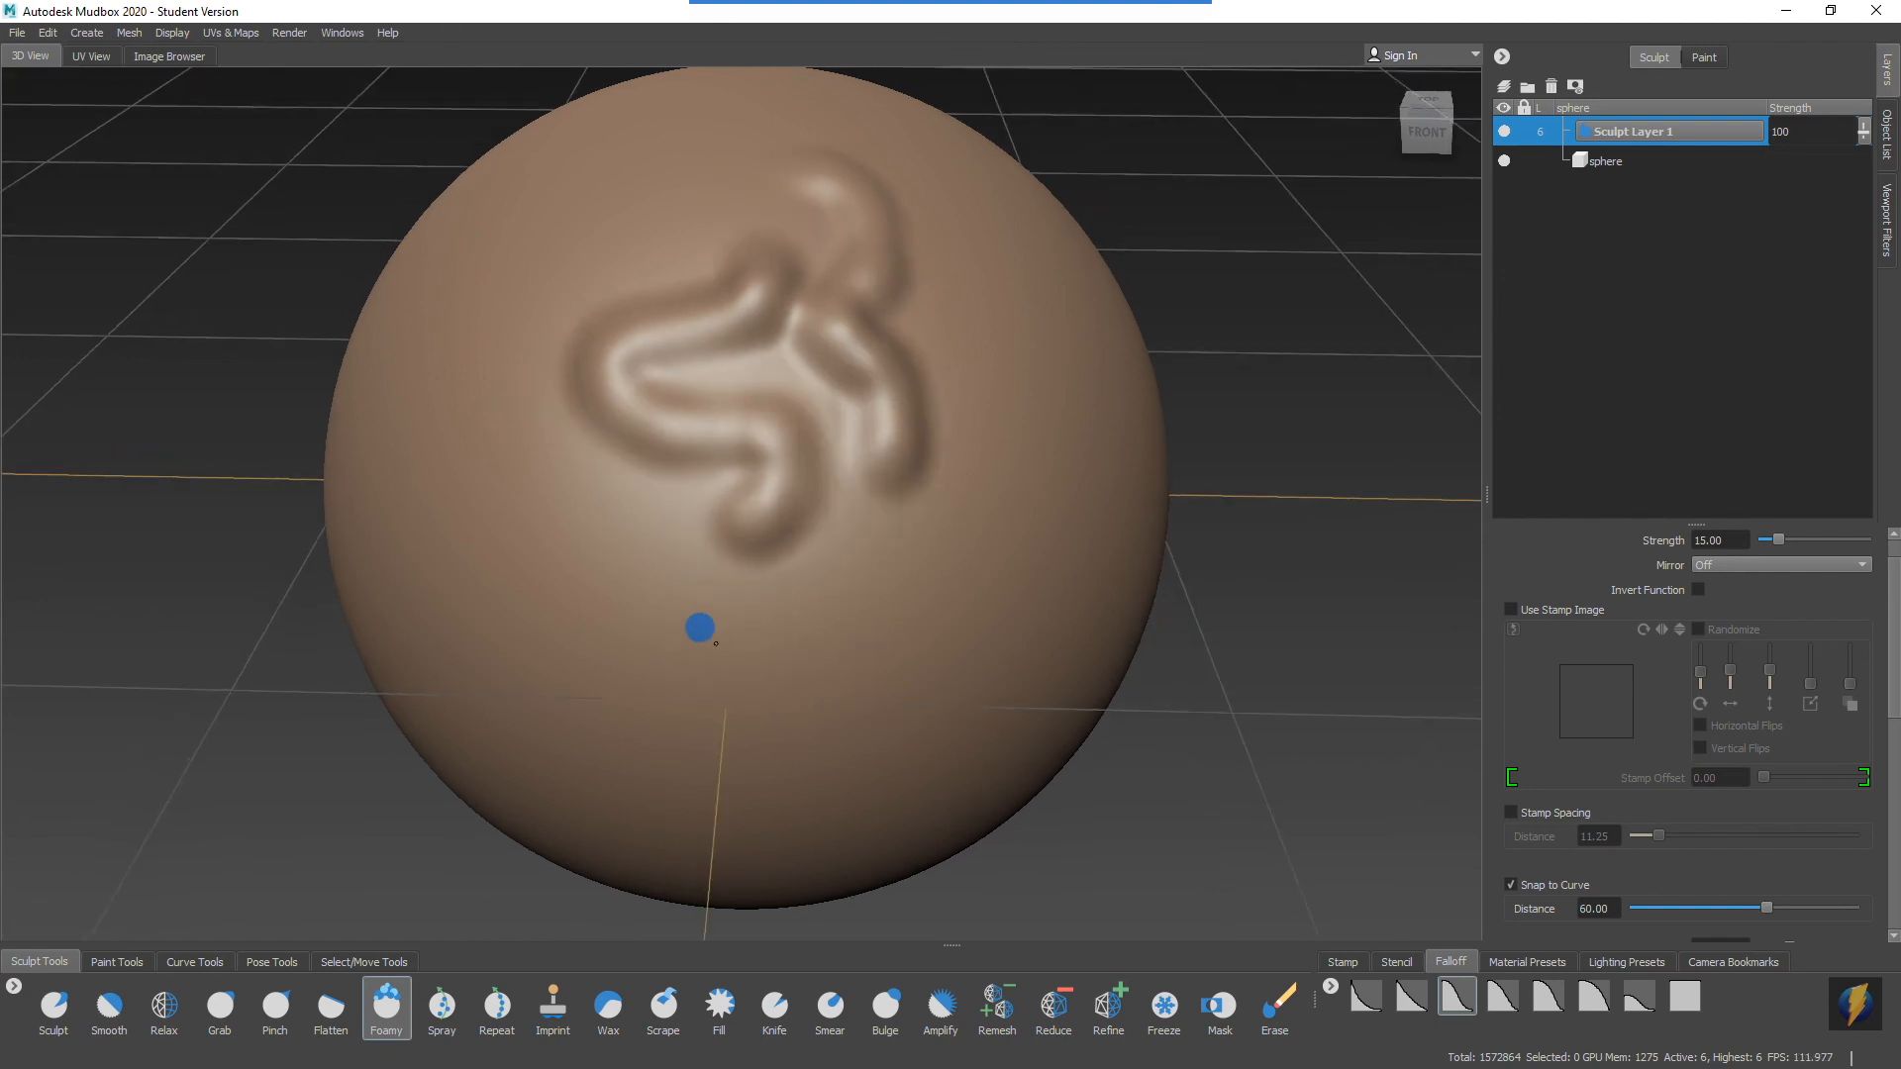
left_click_drag(1893, 602, 1894, 646)
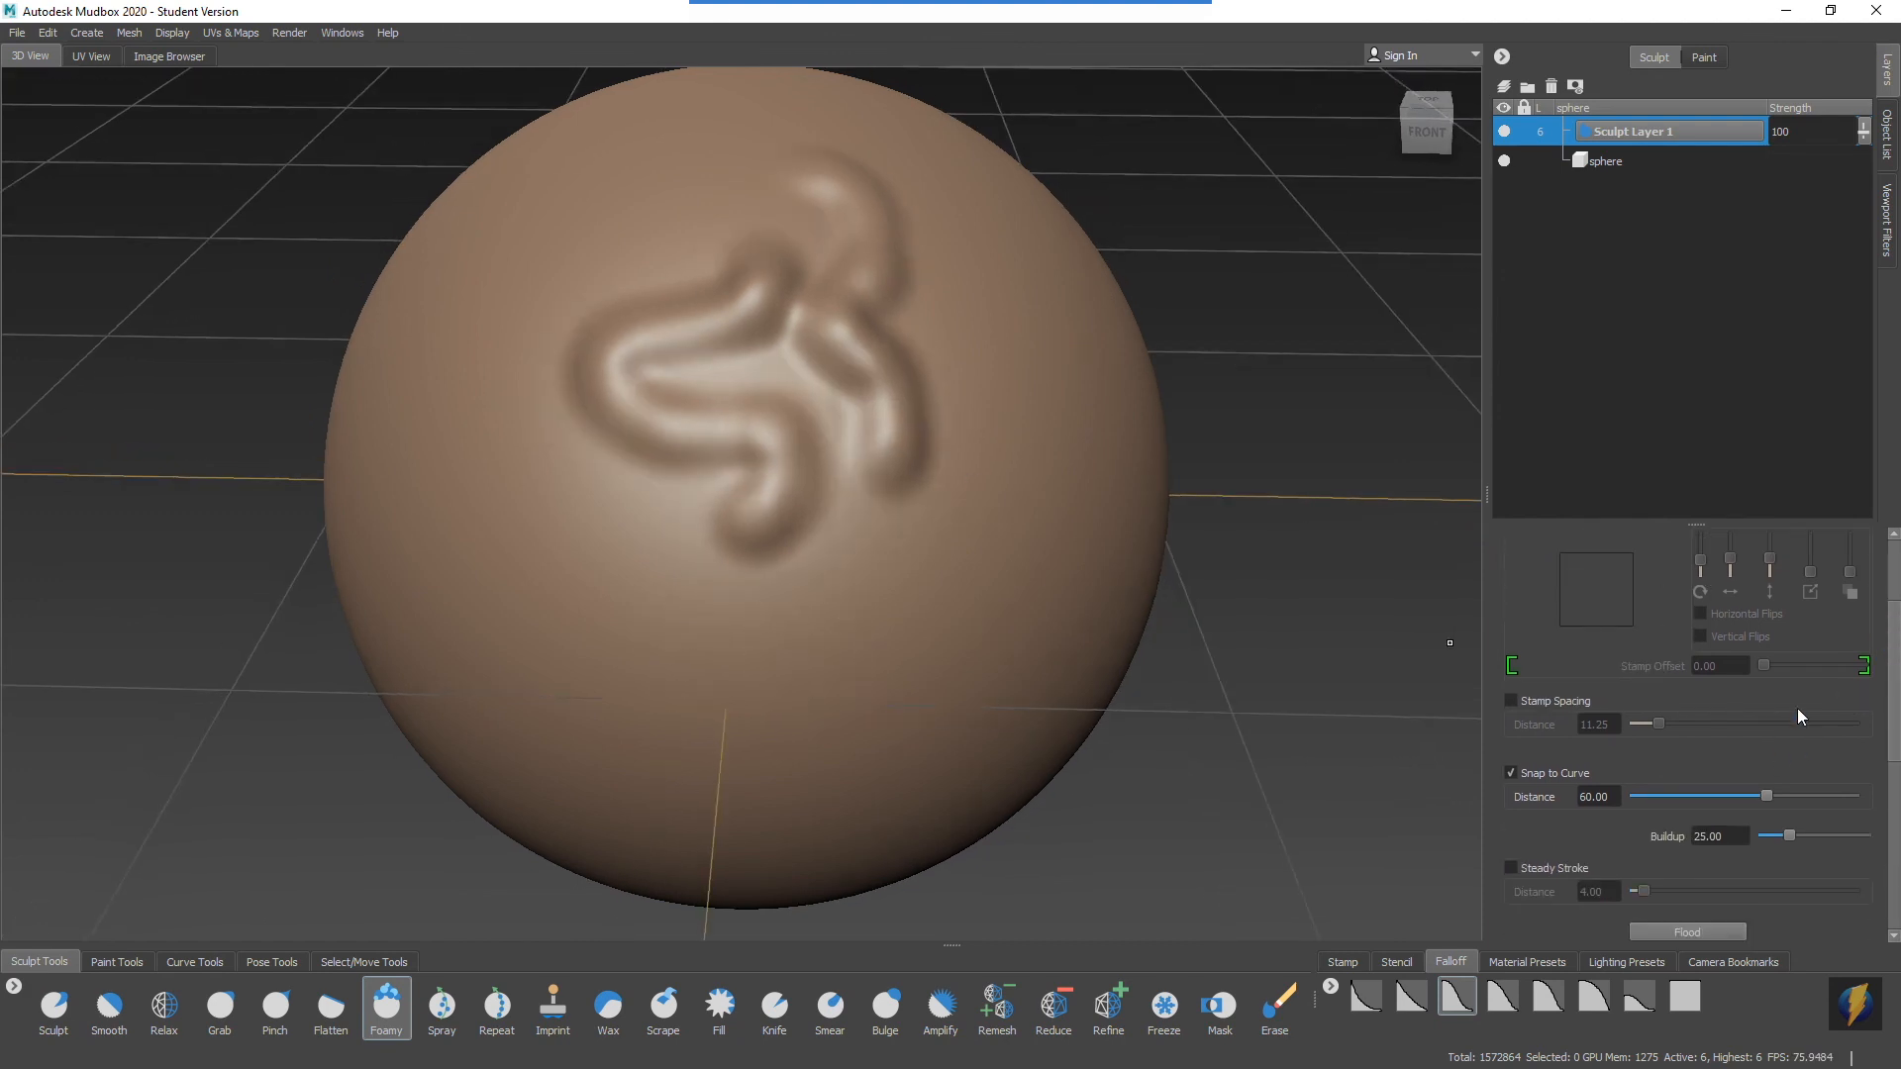
mouse_move(888, 501)
left_mouse_down("alt")
mouse_move(675, 505)
mouse_move(730, 466)
left_mouse_up("alt")
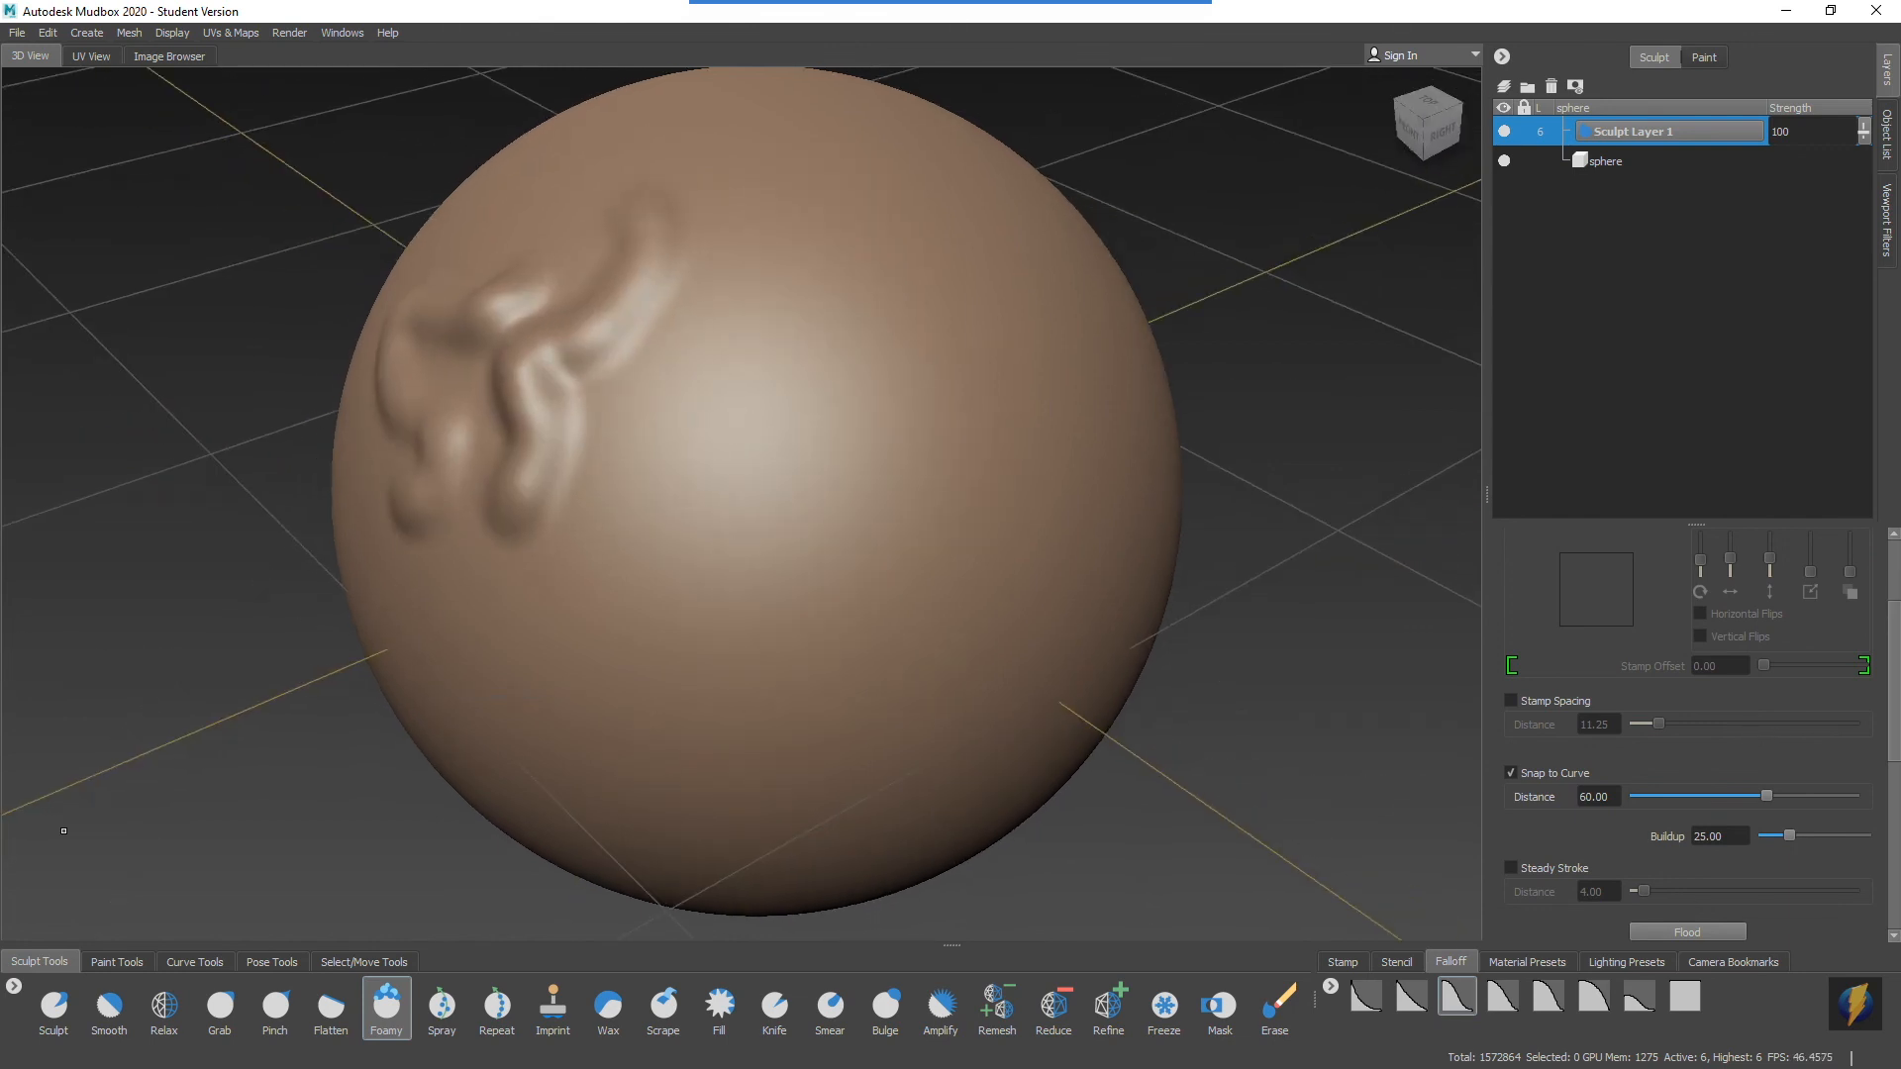
left_click_drag(751, 408, 919, 404)
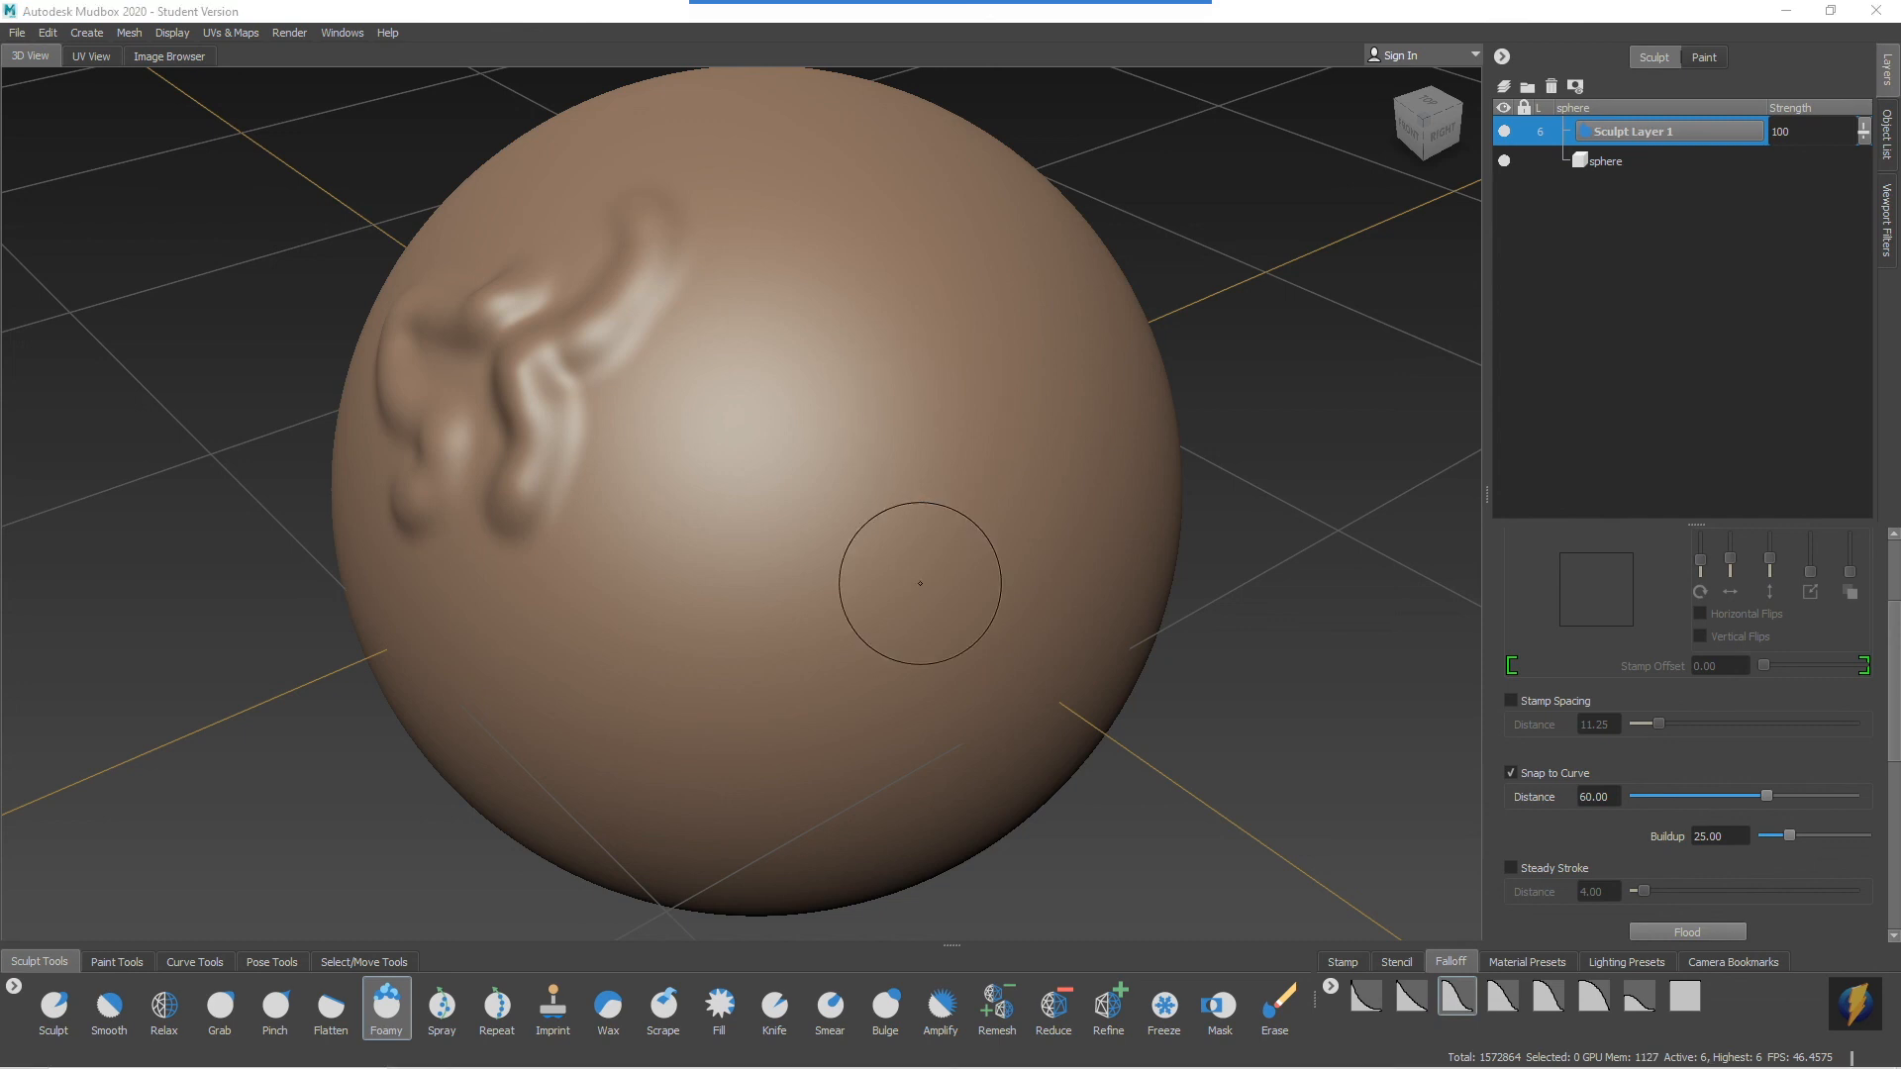
left_click(1022, 30)
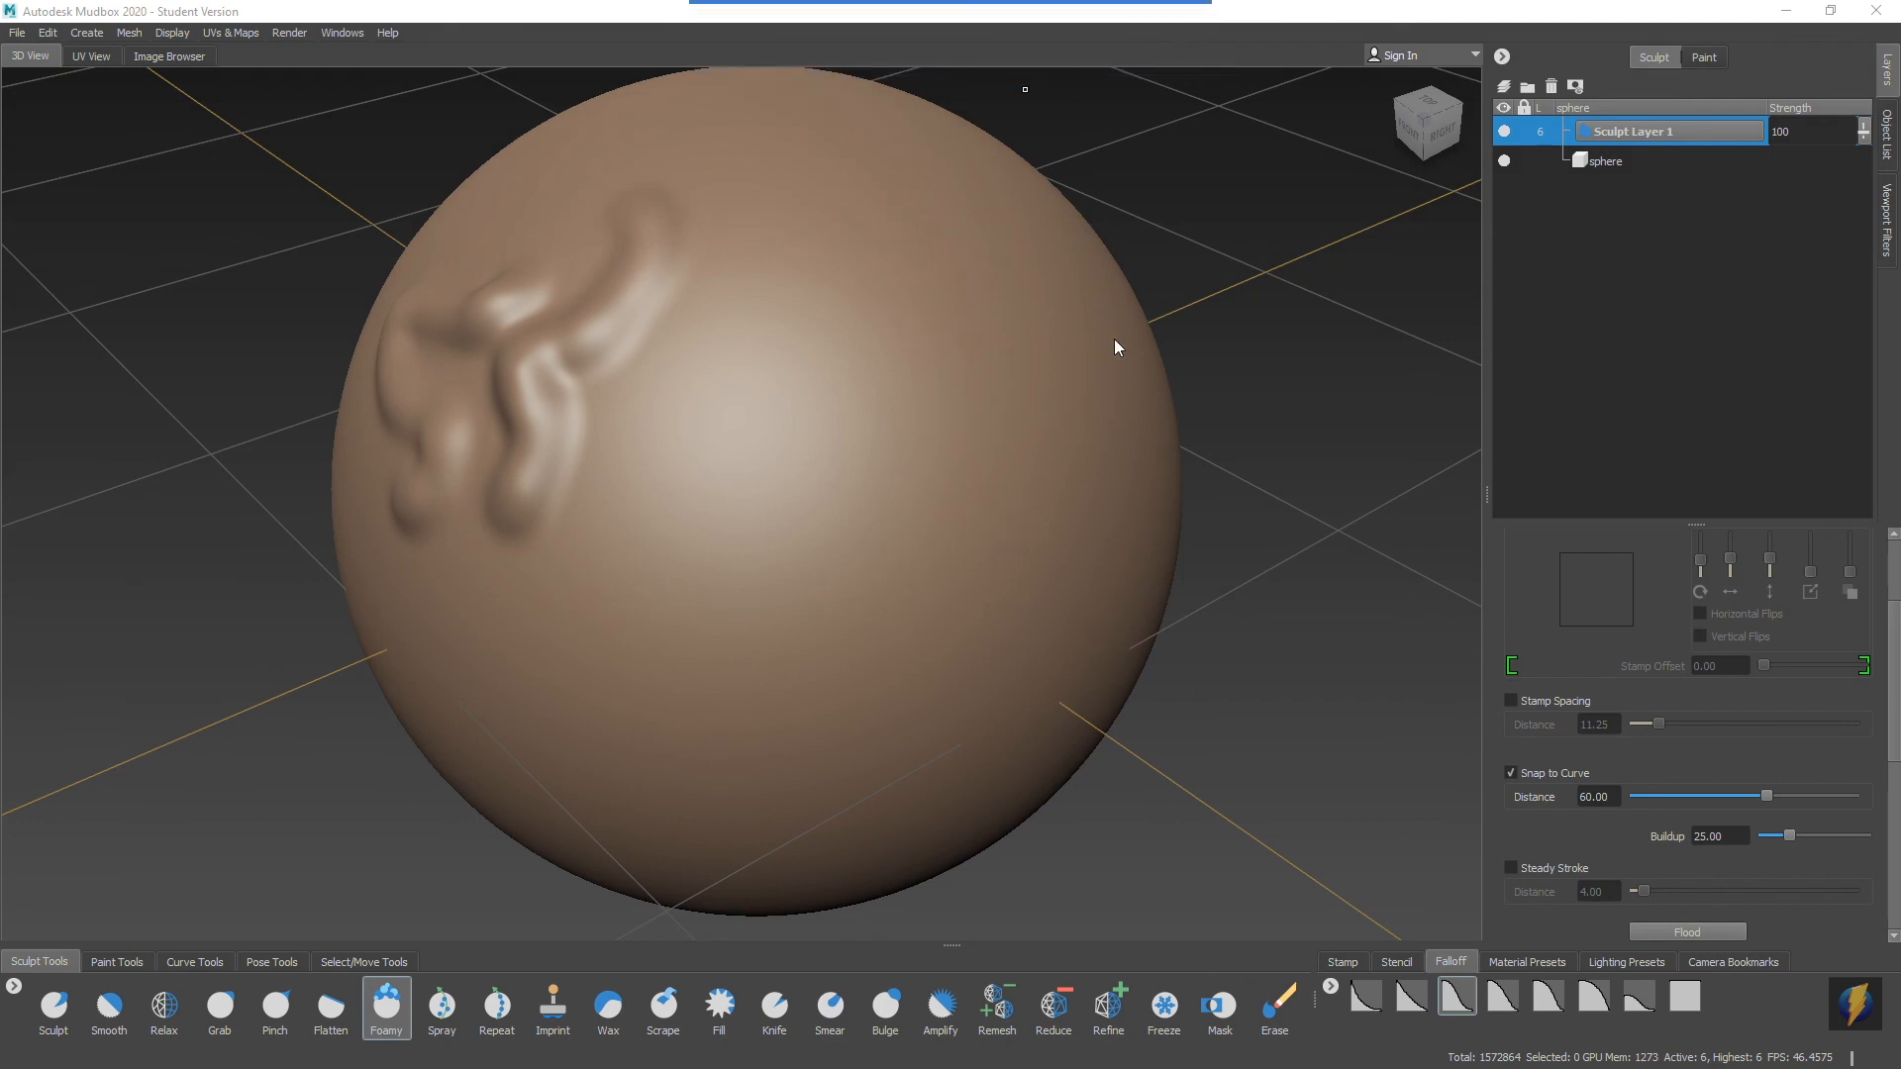
mouse_move(1147, 247)
left_mouse_down()
mouse_move(832, 592)
mouse_move(619, 995)
left_mouse_up()
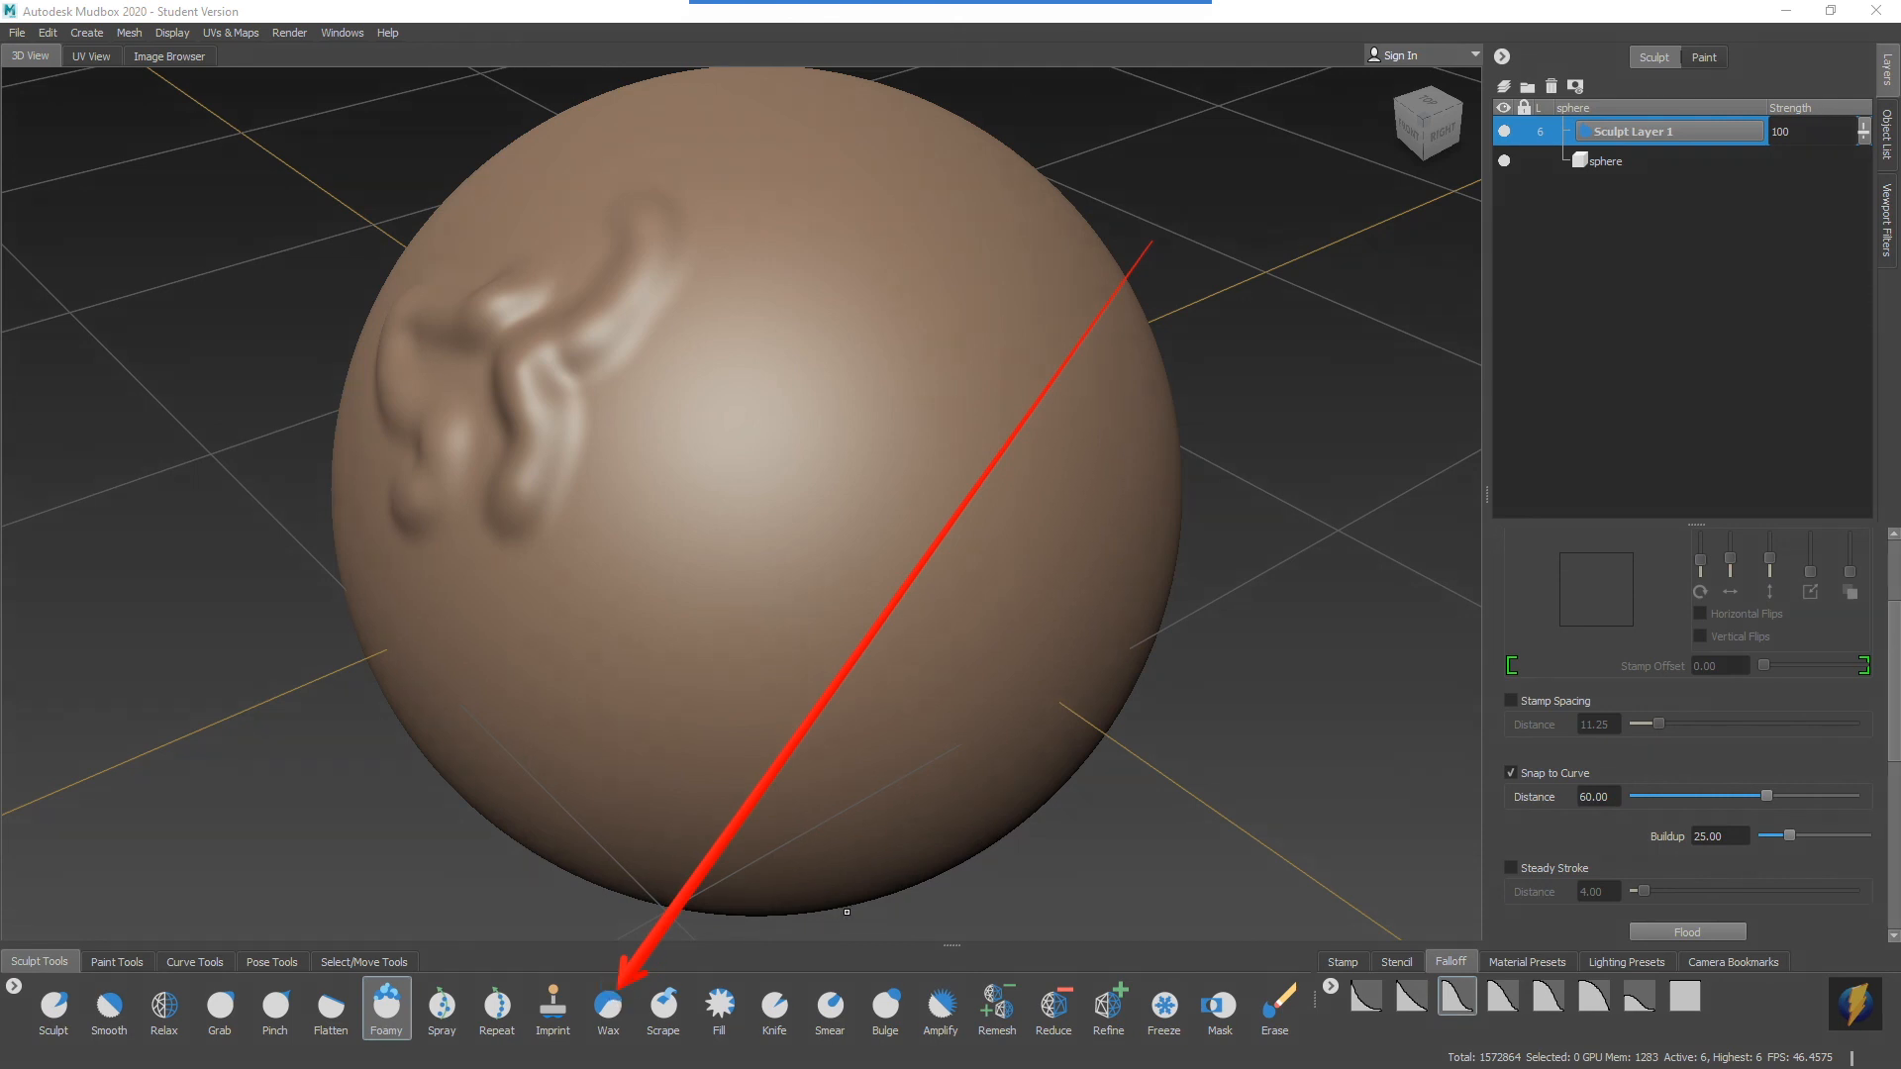
Step: Sculpt several winding strokes with the Wax tool on the smooth area beside the Foamy strokes
left_click(608, 1008)
right_click_drag(825, 501, 884, 473, "alt")
left_click_drag(884, 473, 852, 465, "alt")
left_click_drag(836, 350, 546, 626)
right_click_drag(997, 467, 807, 425, "alt")
mouse_move(758, 382)
left_mouse_down()
mouse_move(865, 383)
mouse_move(772, 535)
left_mouse_up()
mouse_move(764, 310)
left_mouse_down()
mouse_move(782, 324)
mouse_move(730, 357)
mouse_move(751, 323)
mouse_move(832, 331)
mouse_move(823, 345)
mouse_move(891, 410)
left_mouse_up()
Step: Sculpt more curving Wax strokes closely around the existing winding stroke to form a packed, brain-like pattern
right_click_drag(809, 462, 916, 446, "alt")
mouse_move(916, 445)
left_mouse_down("alt")
mouse_move(892, 462)
mouse_move(861, 426)
left_mouse_up("alt")
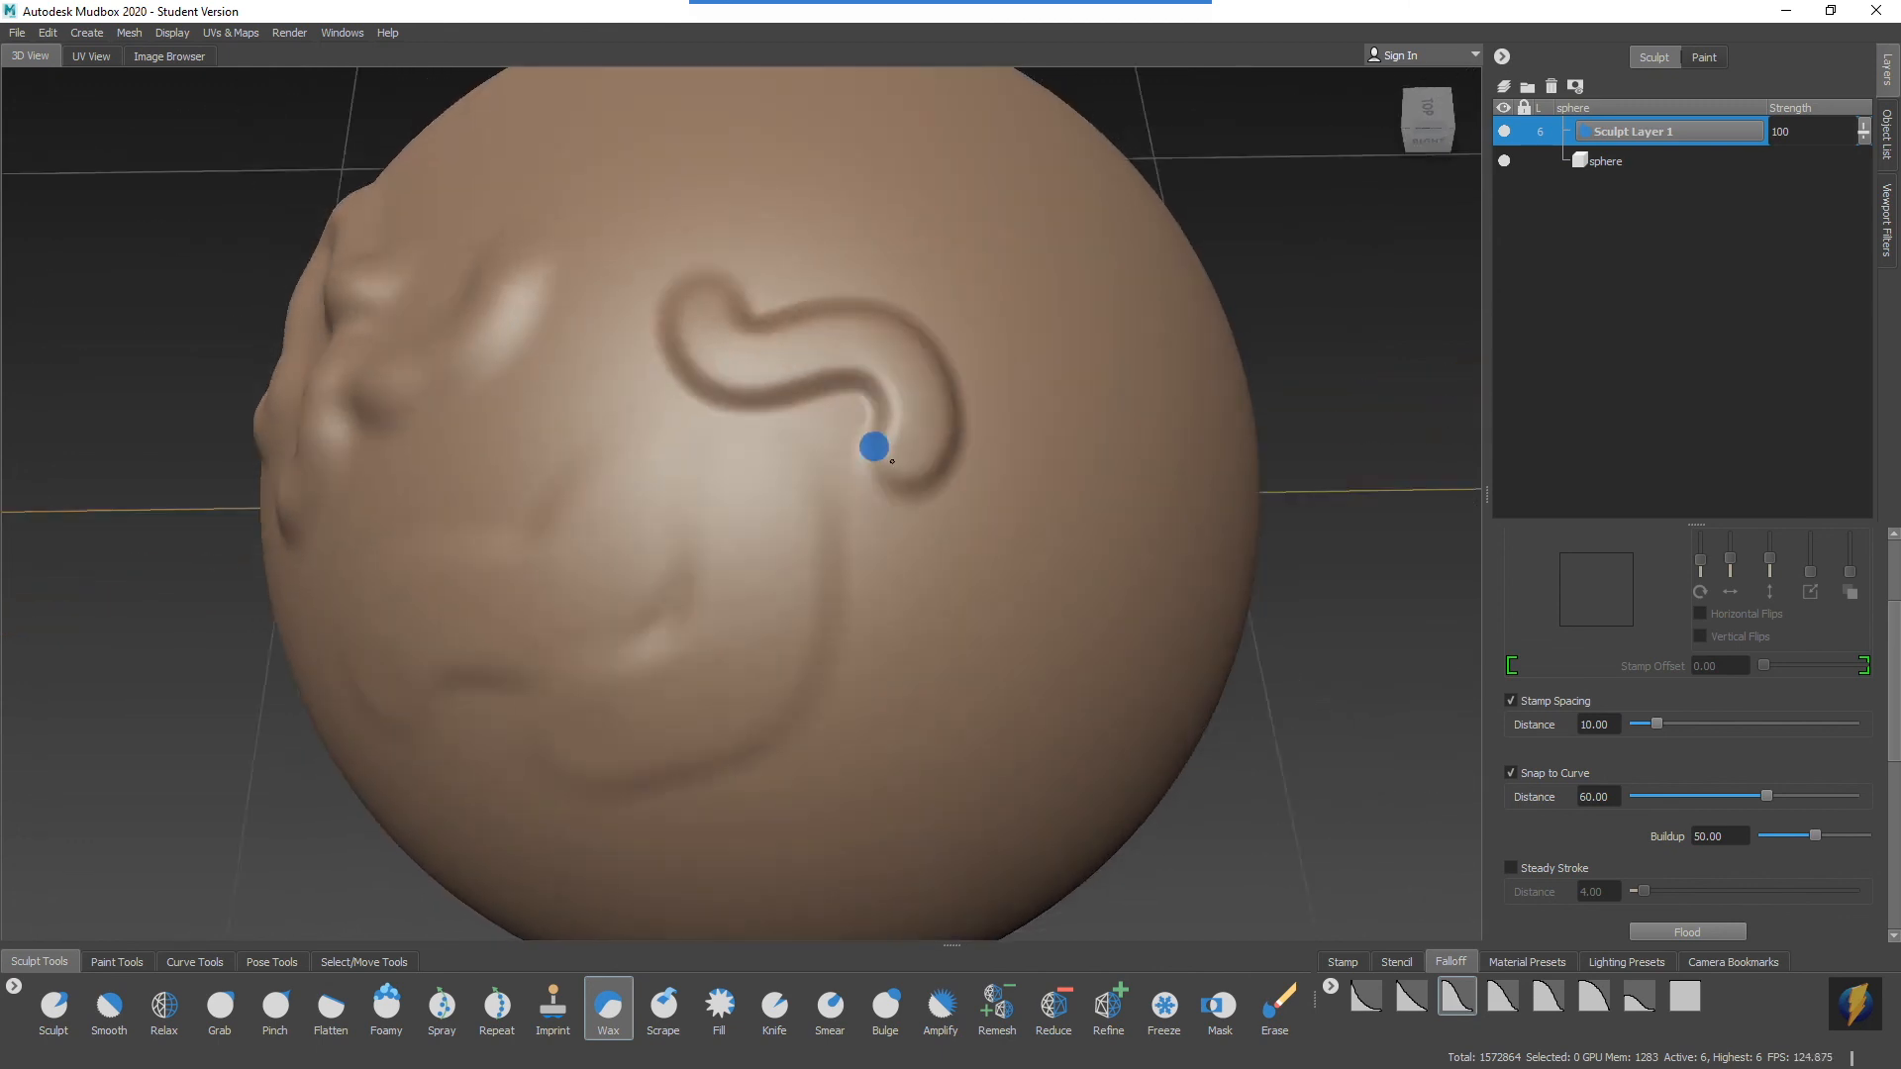
mouse_move(628, 247)
left_mouse_down()
mouse_move(722, 297)
mouse_move(843, 316)
mouse_move(937, 429)
mouse_move(941, 515)
left_mouse_up()
mouse_move(778, 458)
left_mouse_down()
mouse_move(751, 475)
mouse_move(804, 600)
mouse_move(1019, 522)
mouse_move(1019, 484)
mouse_move(853, 474)
mouse_move(782, 307)
mouse_move(806, 310)
mouse_move(802, 475)
mouse_move(845, 531)
mouse_move(769, 675)
mouse_move(778, 699)
left_mouse_up()
mouse_move(811, 614)
left_mouse_down("alt")
mouse_move(759, 530)
mouse_move(855, 523)
left_mouse_up("alt")
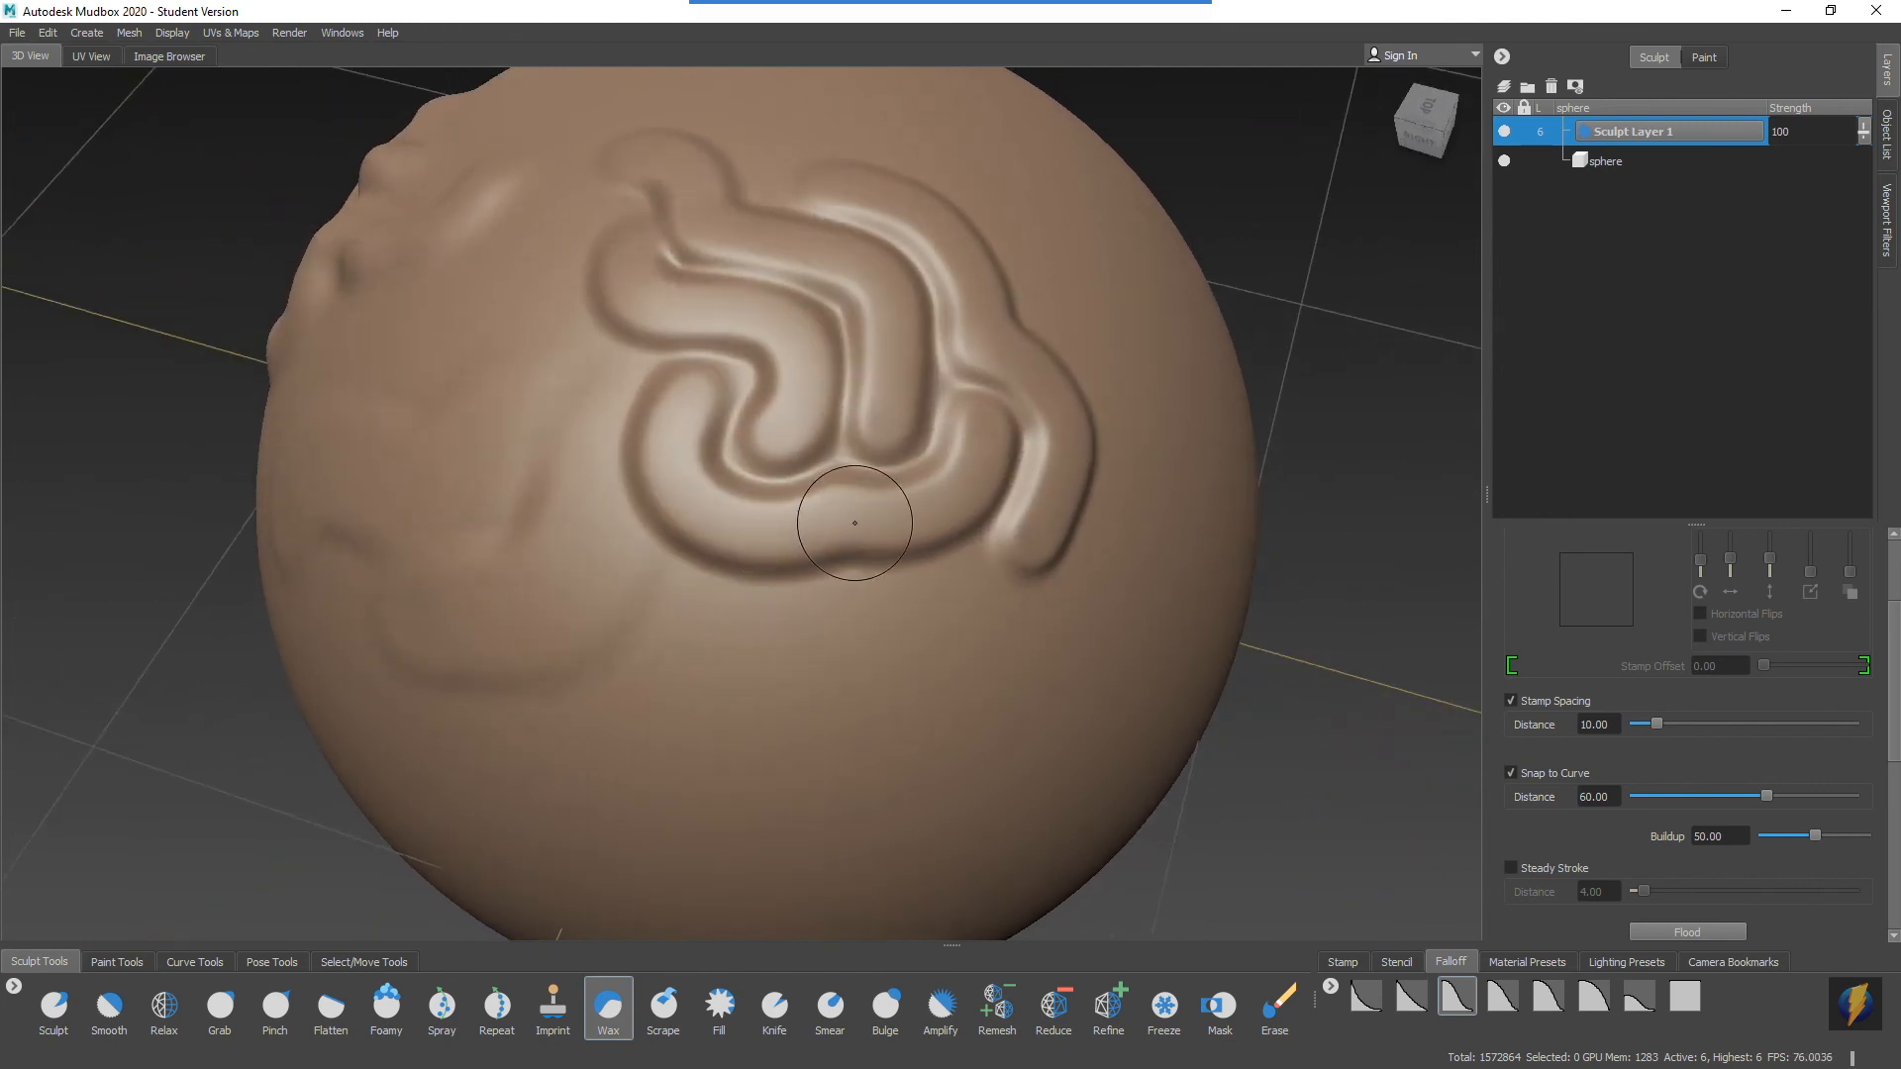
mouse_move(968, 488)
right_mouse_down("alt")
mouse_move(615, 424)
mouse_move(773, 456)
right_mouse_up("alt")
left_click_drag(774, 456, 497, 577, "alt")
right_click_drag(497, 577, 708, 603, "alt")
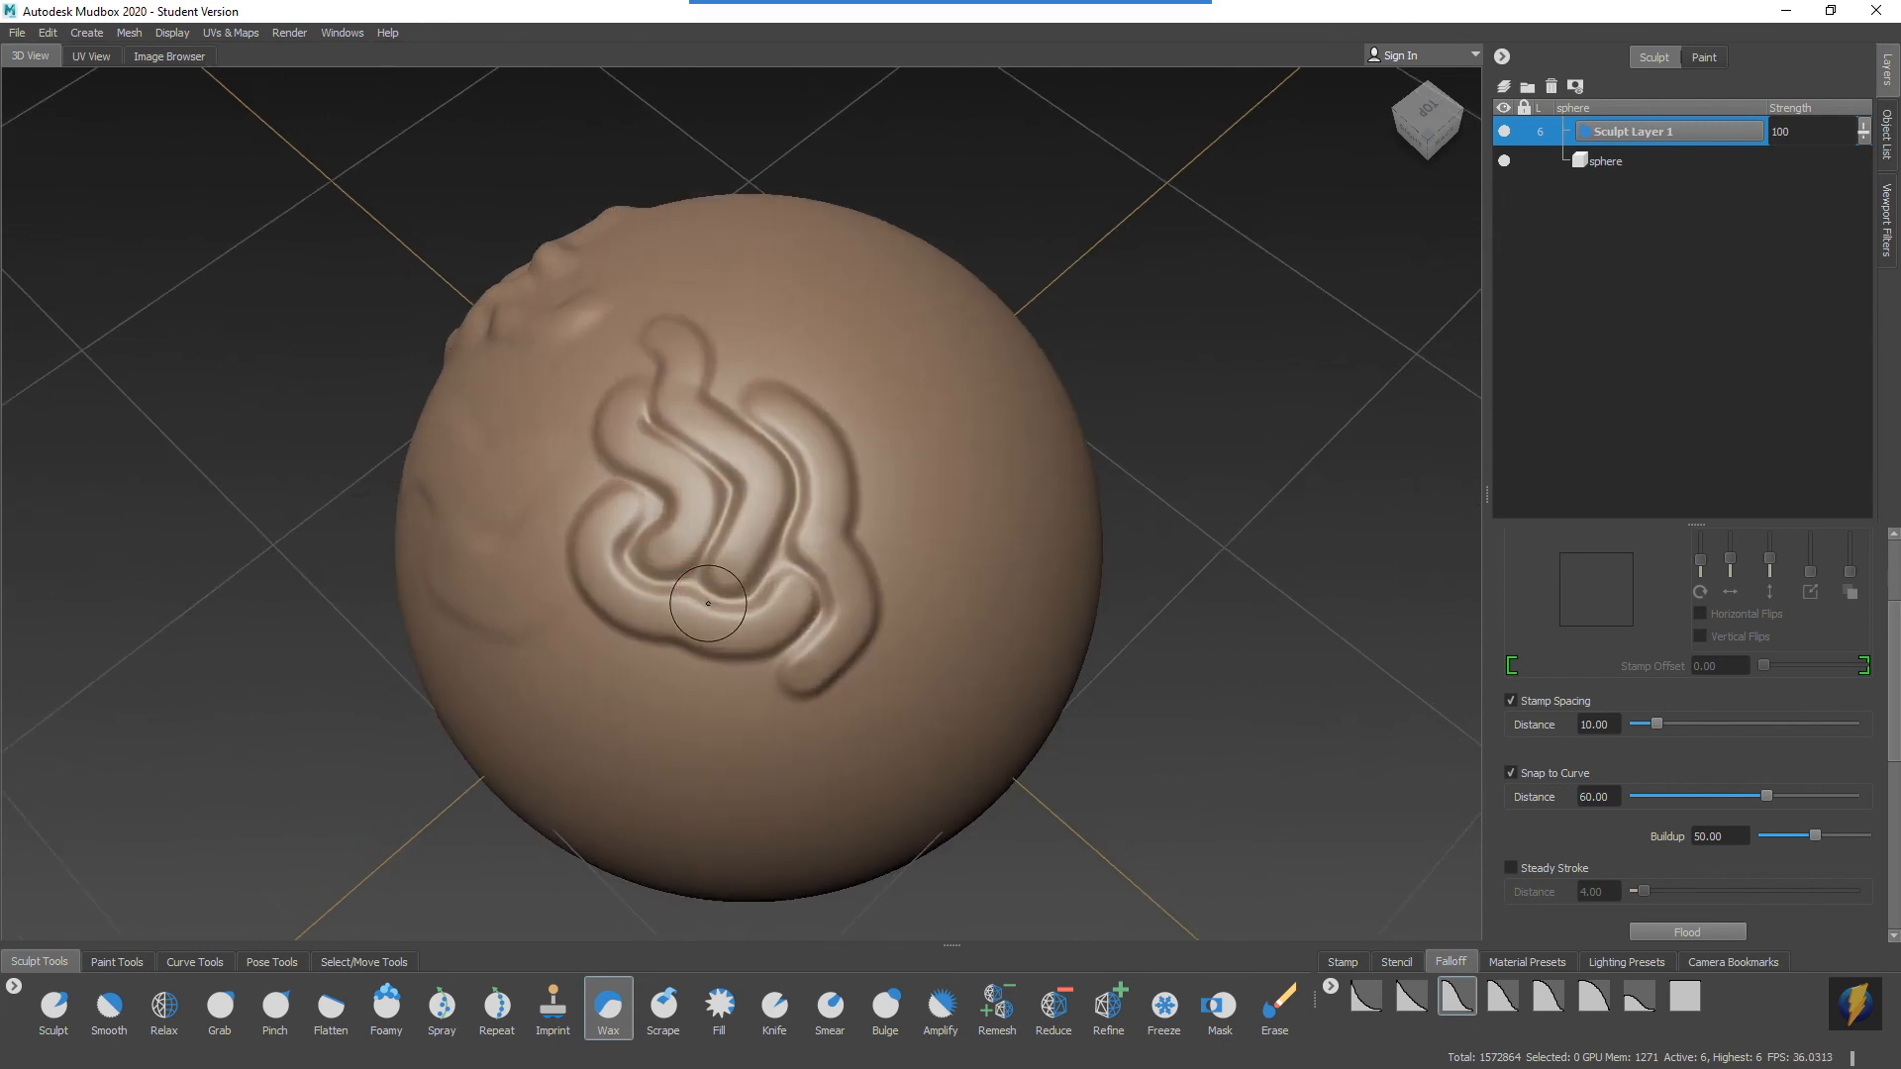
mouse_move(708, 603)
right_mouse_down("alt")
mouse_move(785, 488)
mouse_move(942, 509)
mouse_move(849, 561)
right_mouse_up("alt")
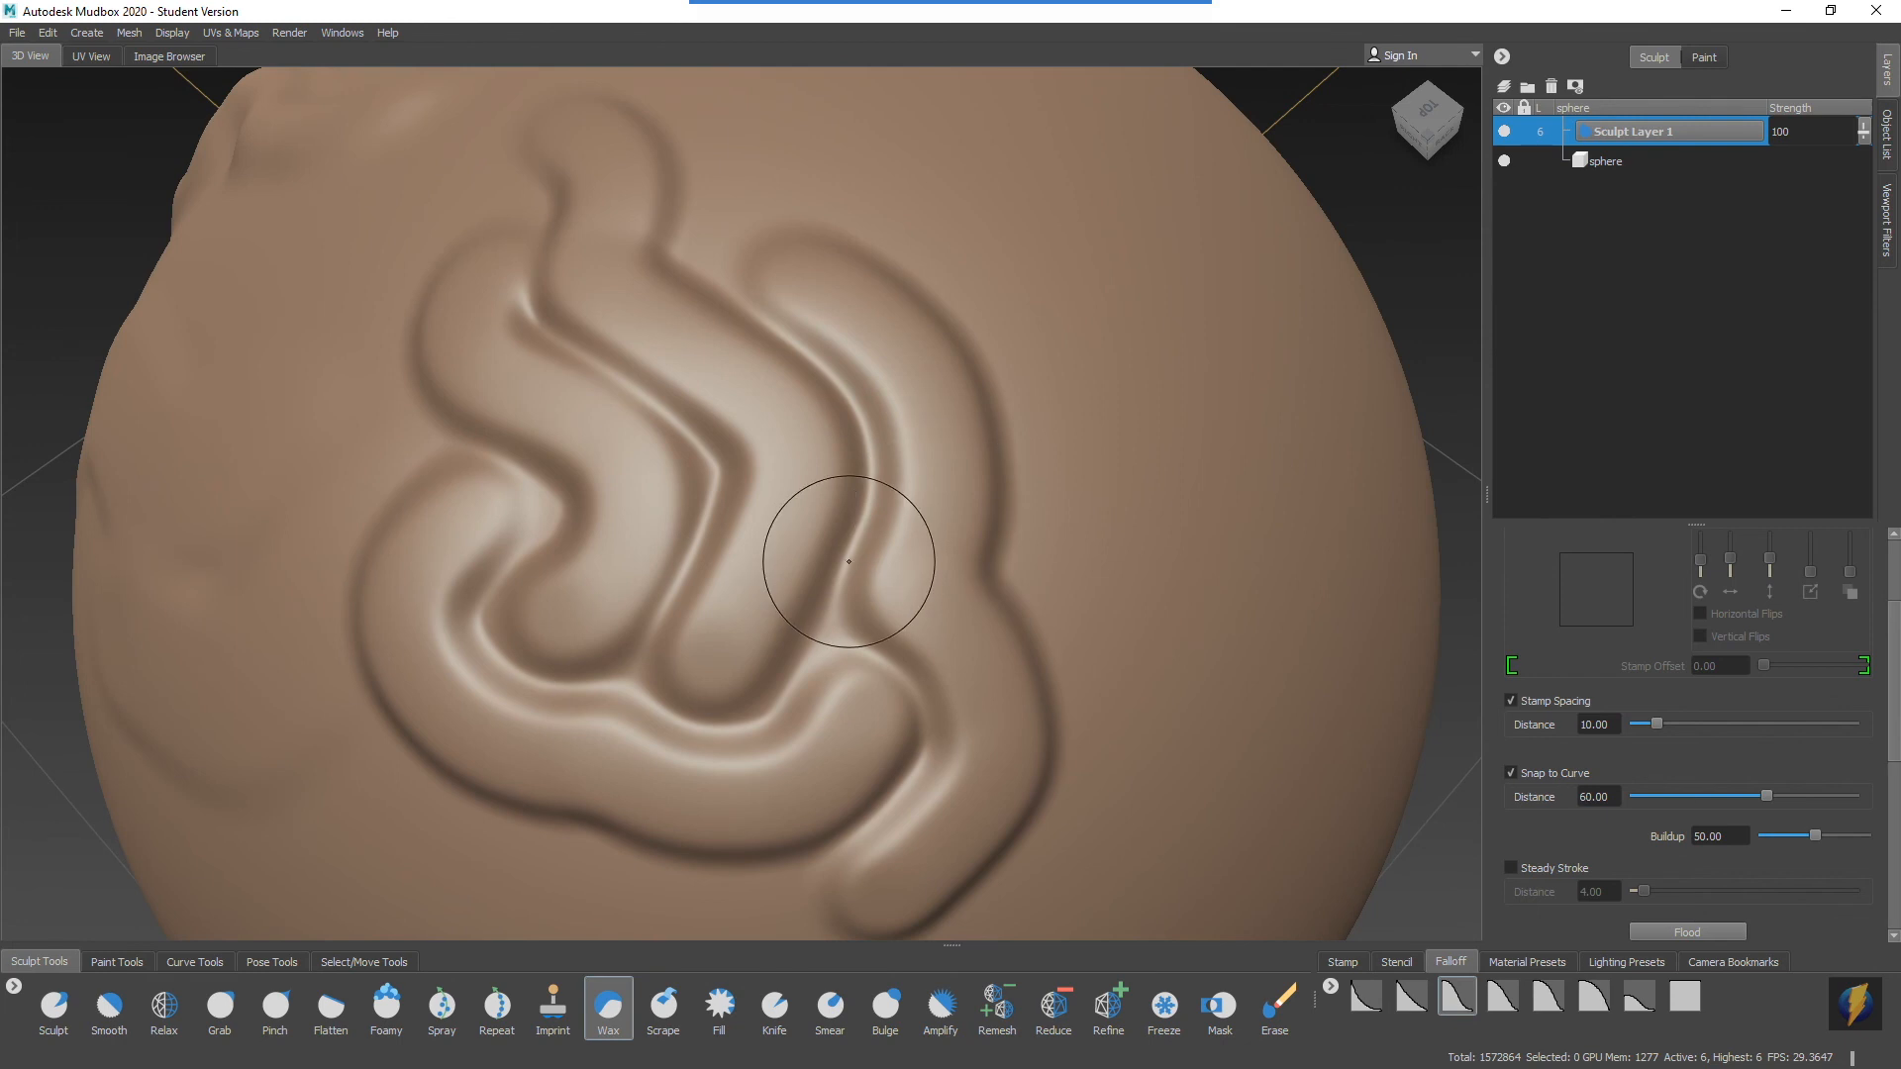
Step: Extend the brain-like pattern outward with additional curved Wax strokes along its upper, outer and lower edges
right_click_drag(701, 535, 801, 538, "alt")
middle_click_drag(931, 316, 760, 624, "alt")
mouse_move(555, 387)
left_mouse_down()
mouse_move(756, 390)
mouse_move(867, 446)
left_mouse_up()
mouse_move(693, 243)
left_mouse_down()
mouse_move(888, 313)
mouse_move(938, 467)
mouse_move(912, 548)
mouse_move(972, 755)
left_mouse_up()
right_click_drag(972, 755, 870, 503, "alt")
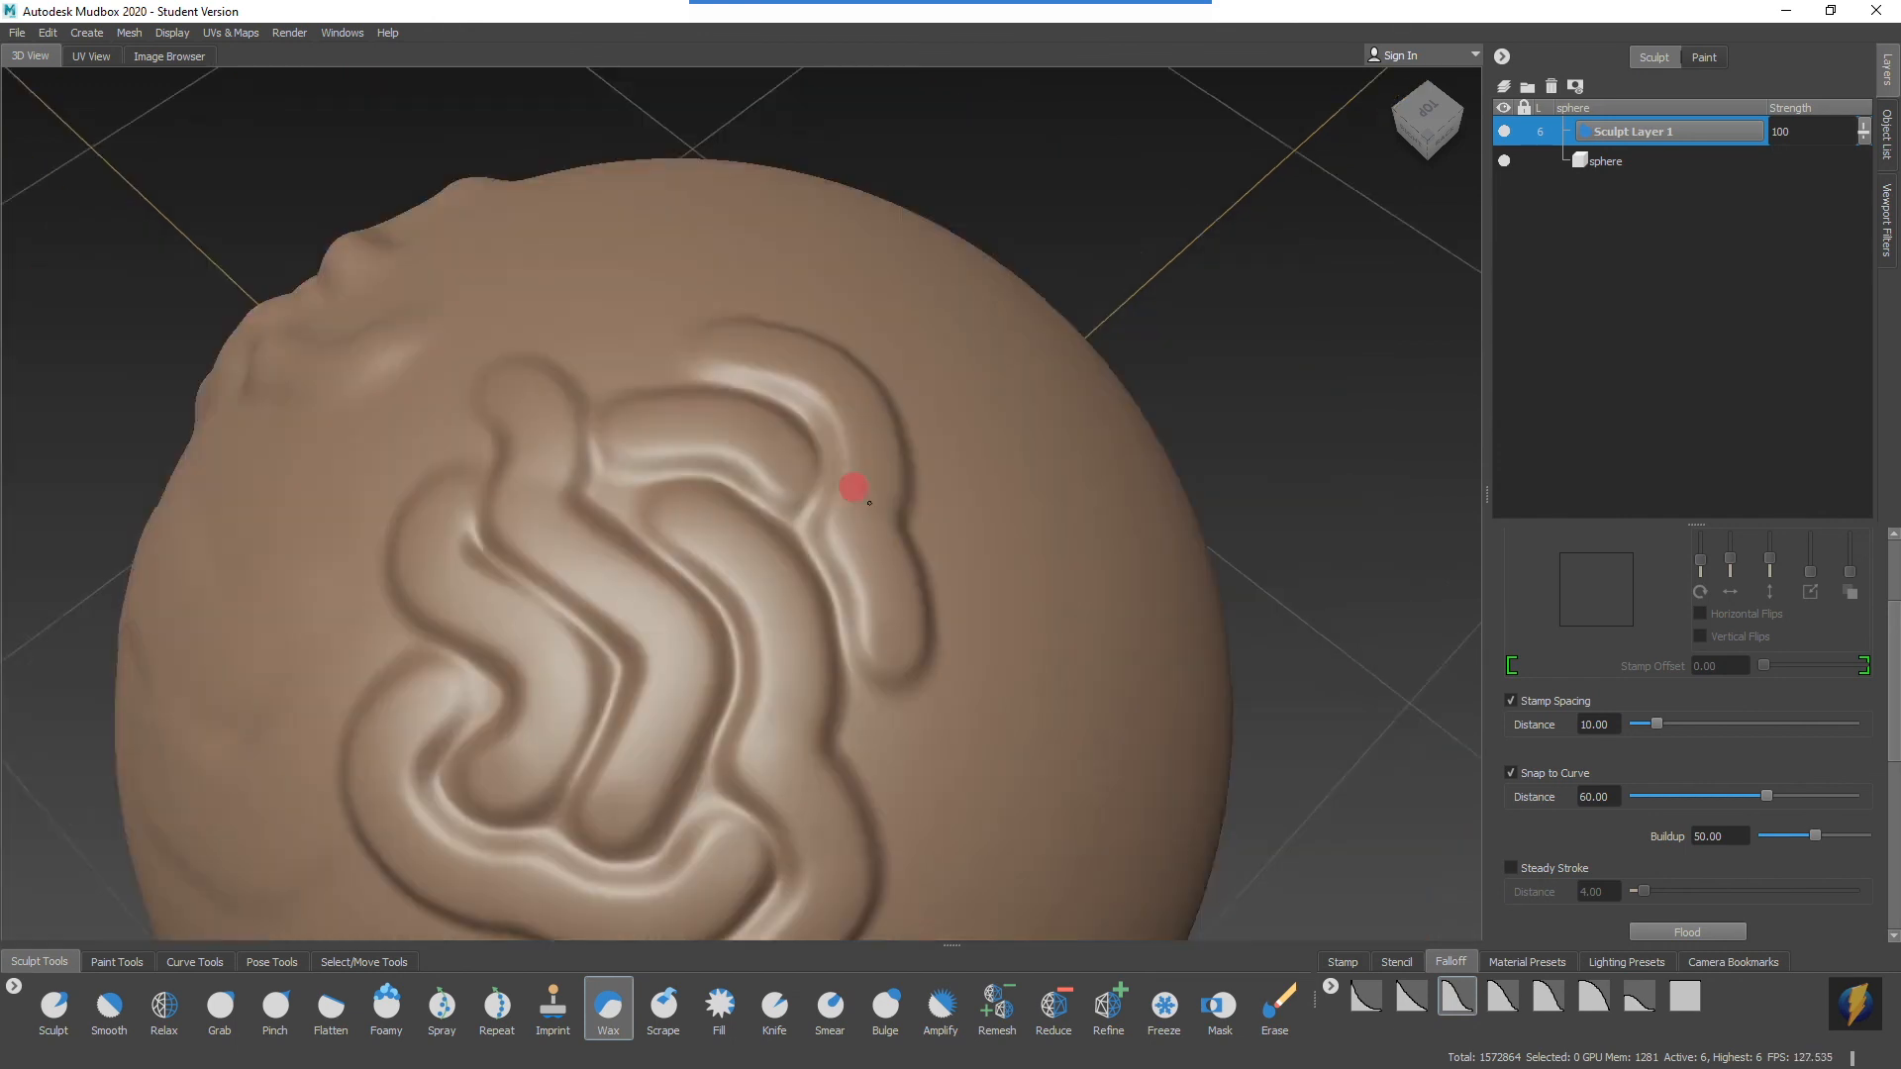
mouse_move(938, 496)
left_mouse_down()
mouse_move(962, 664)
mouse_move(863, 713)
left_mouse_up()
middle_click_drag(952, 577, 882, 277, "alt")
mouse_move(845, 479)
left_mouse_down()
mouse_move(853, 559)
mouse_move(712, 682)
mouse_move(452, 624)
left_mouse_up()
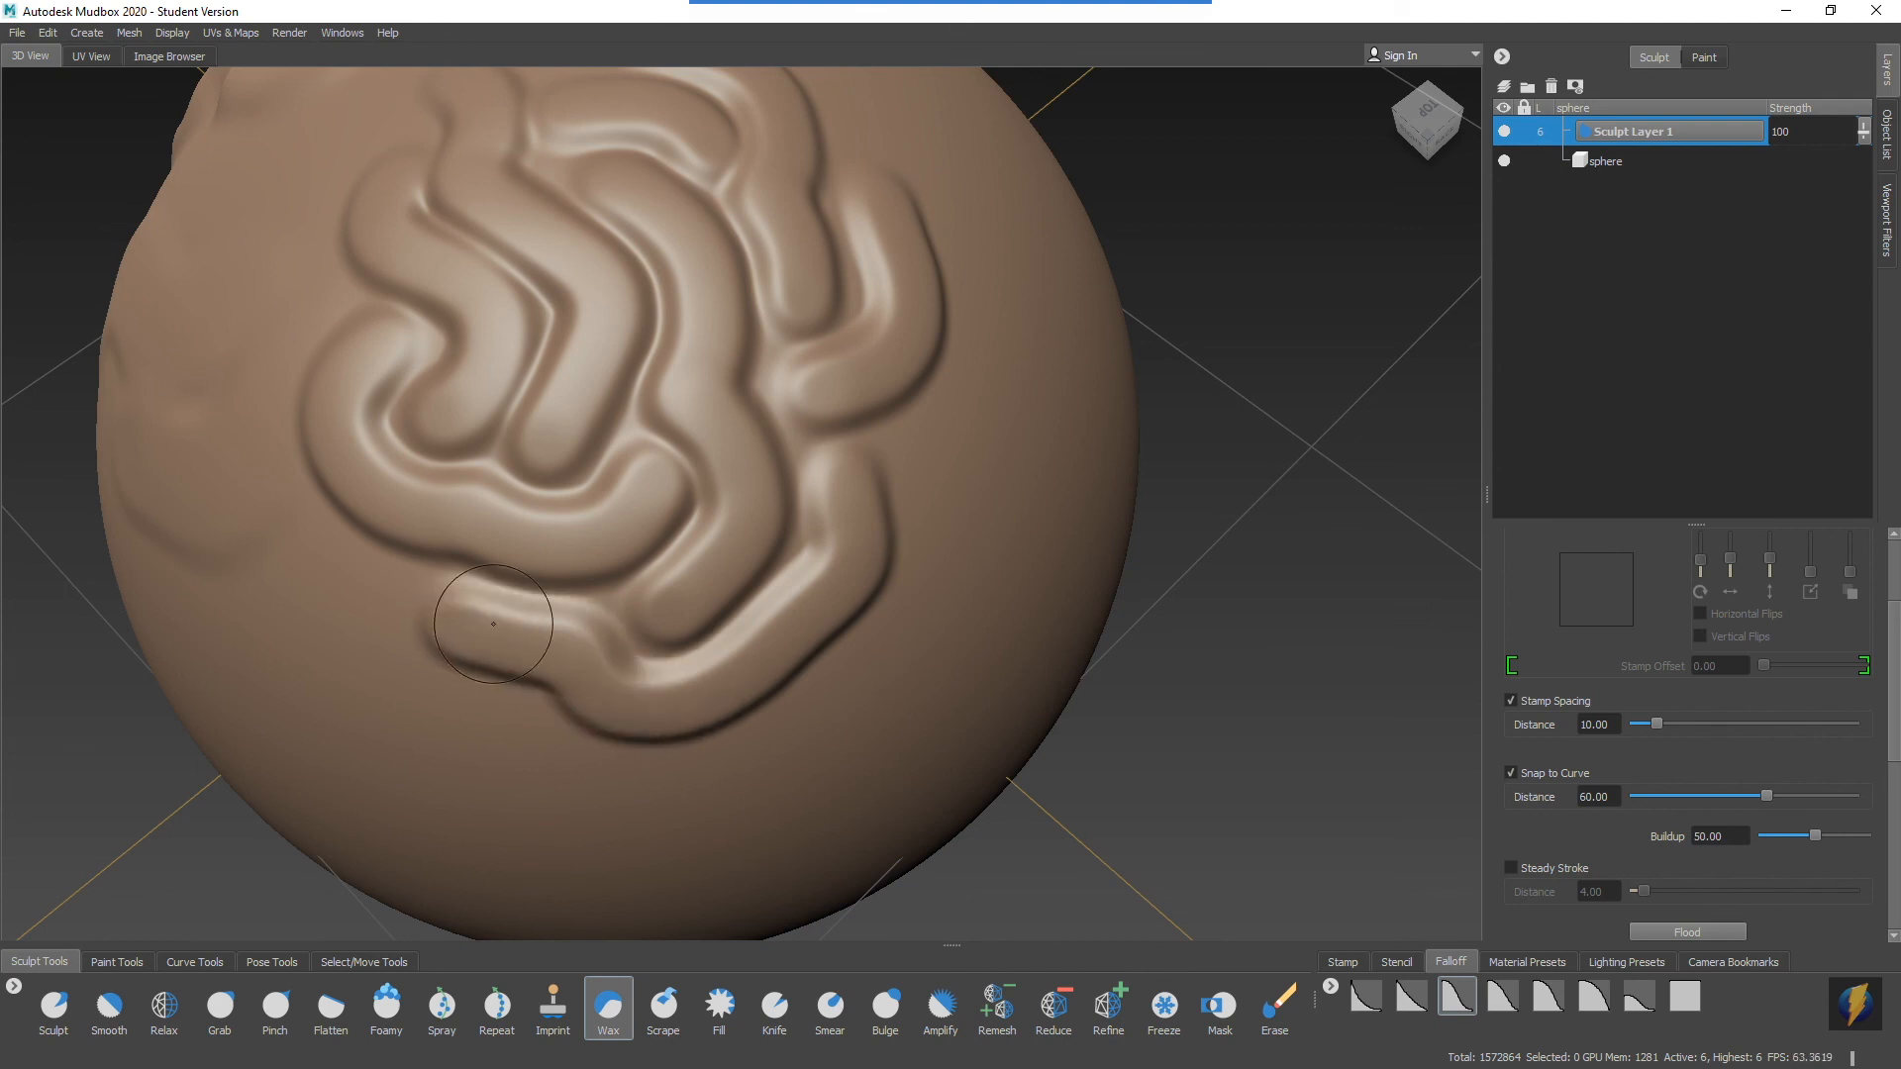
mouse_move(658, 539)
left_mouse_down("alt")
mouse_move(722, 437)
mouse_move(768, 442)
left_mouse_up("alt")
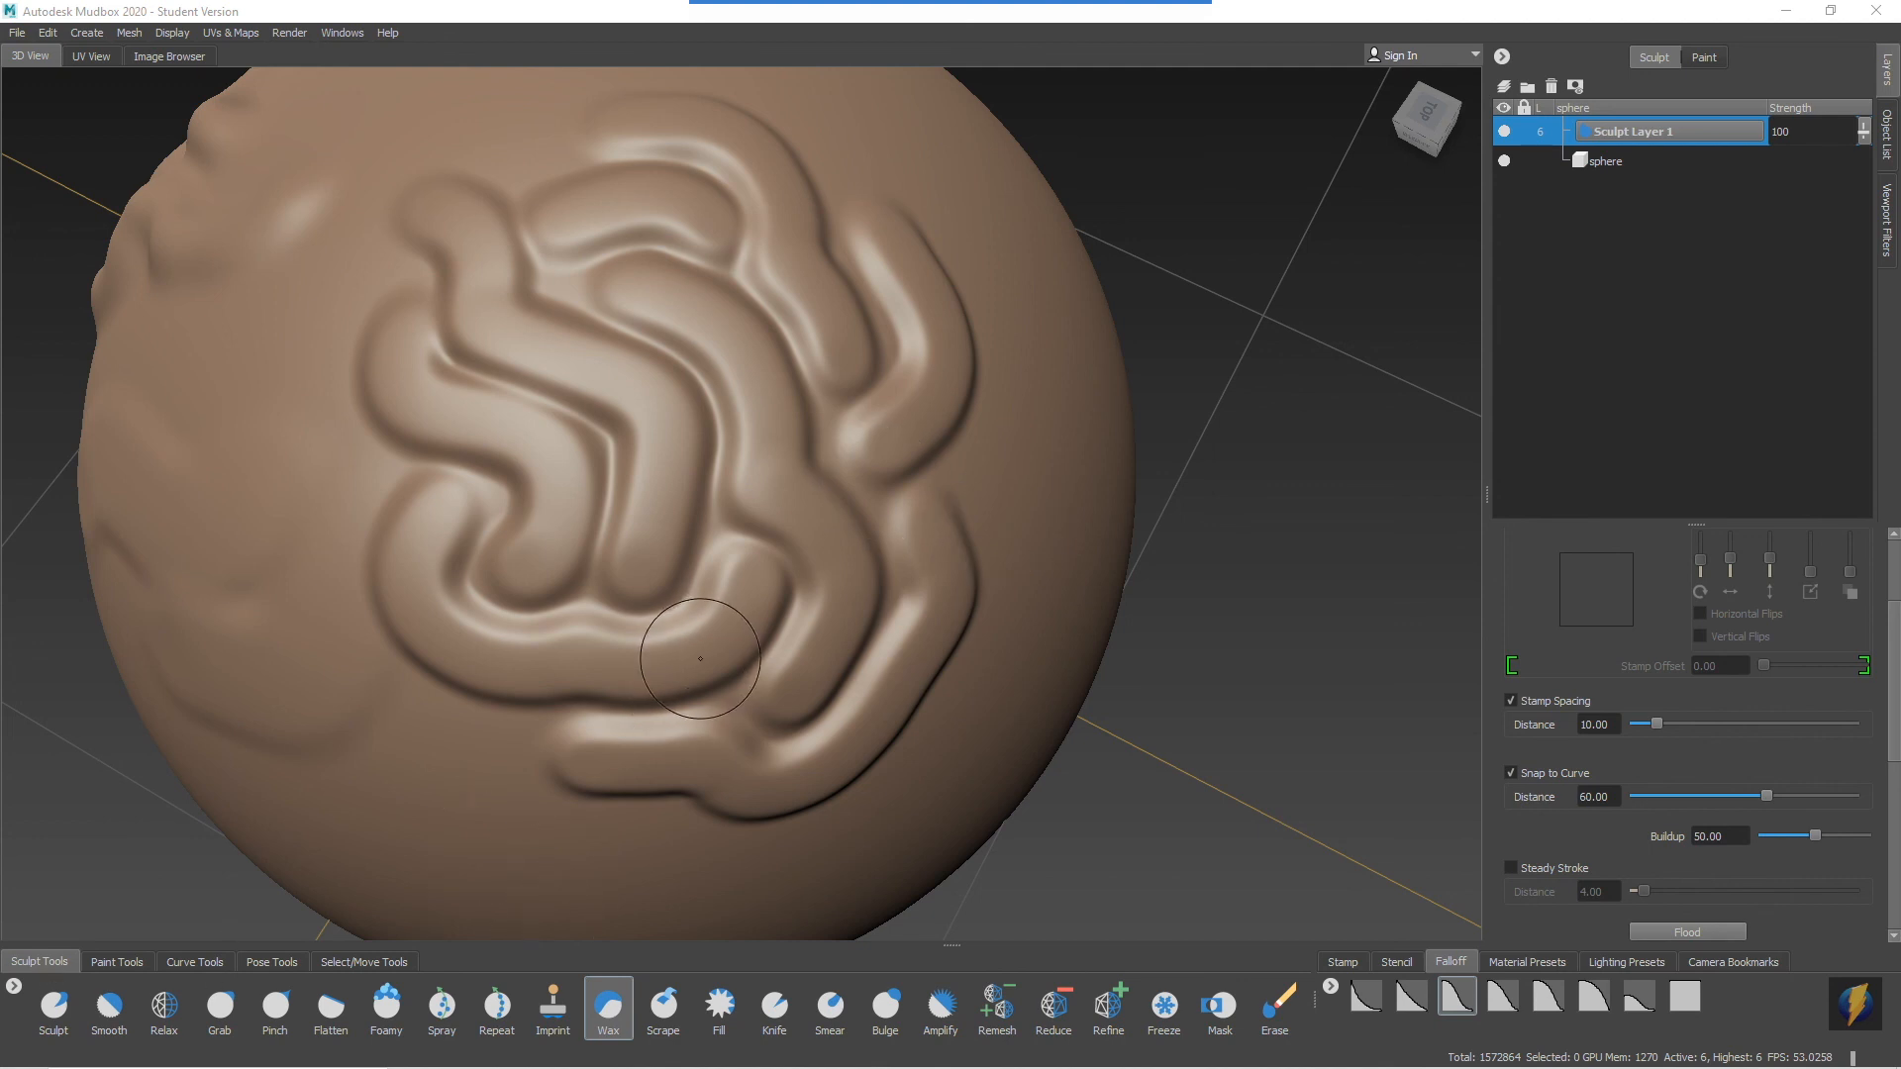
Step: Carve an inverted winding Wax stroke below the brain-like pattern using Invert Function, and turn the option off again
left_click_drag(700, 658, 743, 456, "alt")
left_click_drag(732, 419, 849, 395, "alt")
scroll(1683, 643, "up", 1)
scroll(1684, 648, "up", 1)
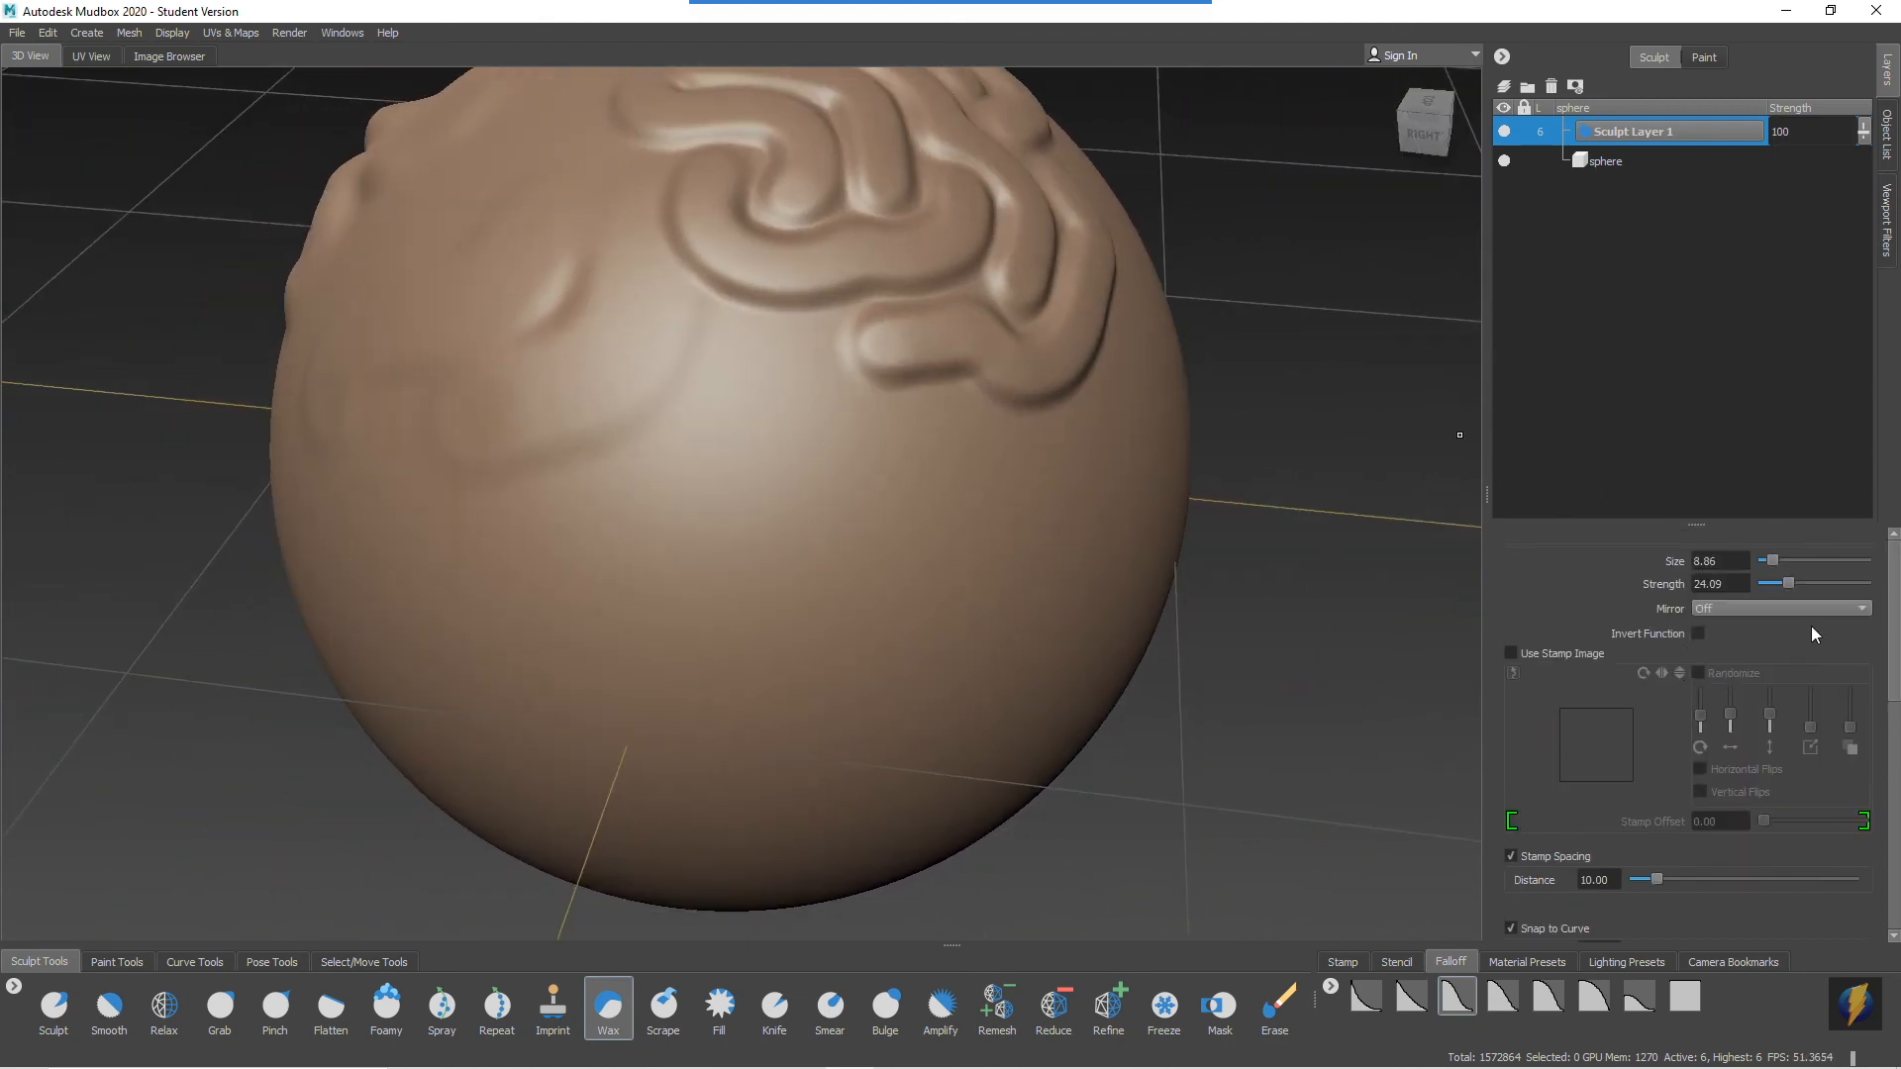
left_click(1699, 633)
mouse_move(742, 383)
left_mouse_down()
mouse_move(698, 476)
mouse_move(870, 539)
mouse_move(762, 622)
left_mouse_up()
mouse_move(934, 666)
left_mouse_down("alt")
mouse_move(800, 621)
mouse_move(883, 622)
left_mouse_up("alt")
left_click_drag(703, 582, 812, 574, "alt")
left_click(1699, 635)
Step: Sculpt a raised curved Wax stroke beside the carved one and a long recessed stroke winding around it
middle_click_drag(1056, 488, 826, 627, "alt")
right_click_drag(825, 628, 848, 594, "alt")
left_click_drag(847, 594, 777, 597, "alt")
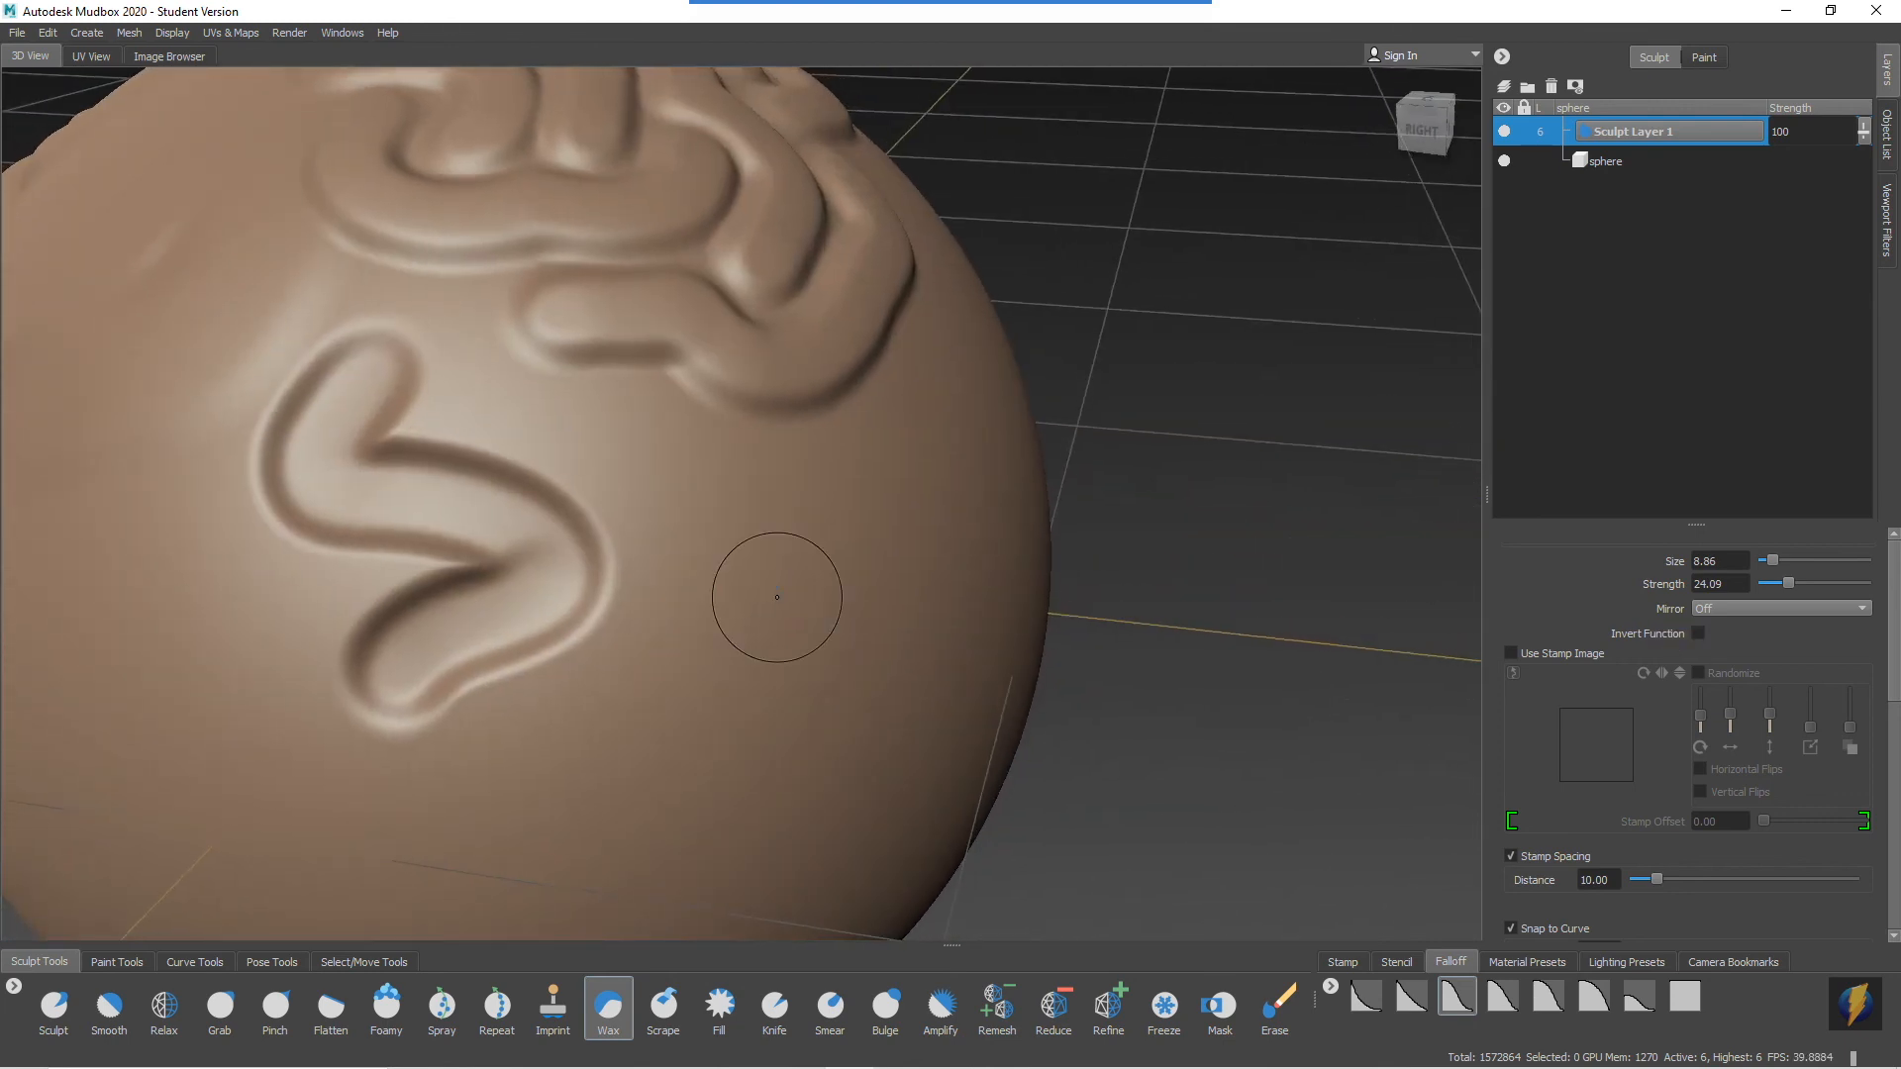
mouse_move(760, 479)
left_mouse_down()
mouse_move(749, 585)
mouse_move(702, 683)
mouse_move(888, 568)
mouse_move(885, 532)
mouse_move(782, 550)
mouse_move(1086, 505)
mouse_move(730, 544)
mouse_move(753, 535)
left_mouse_up()
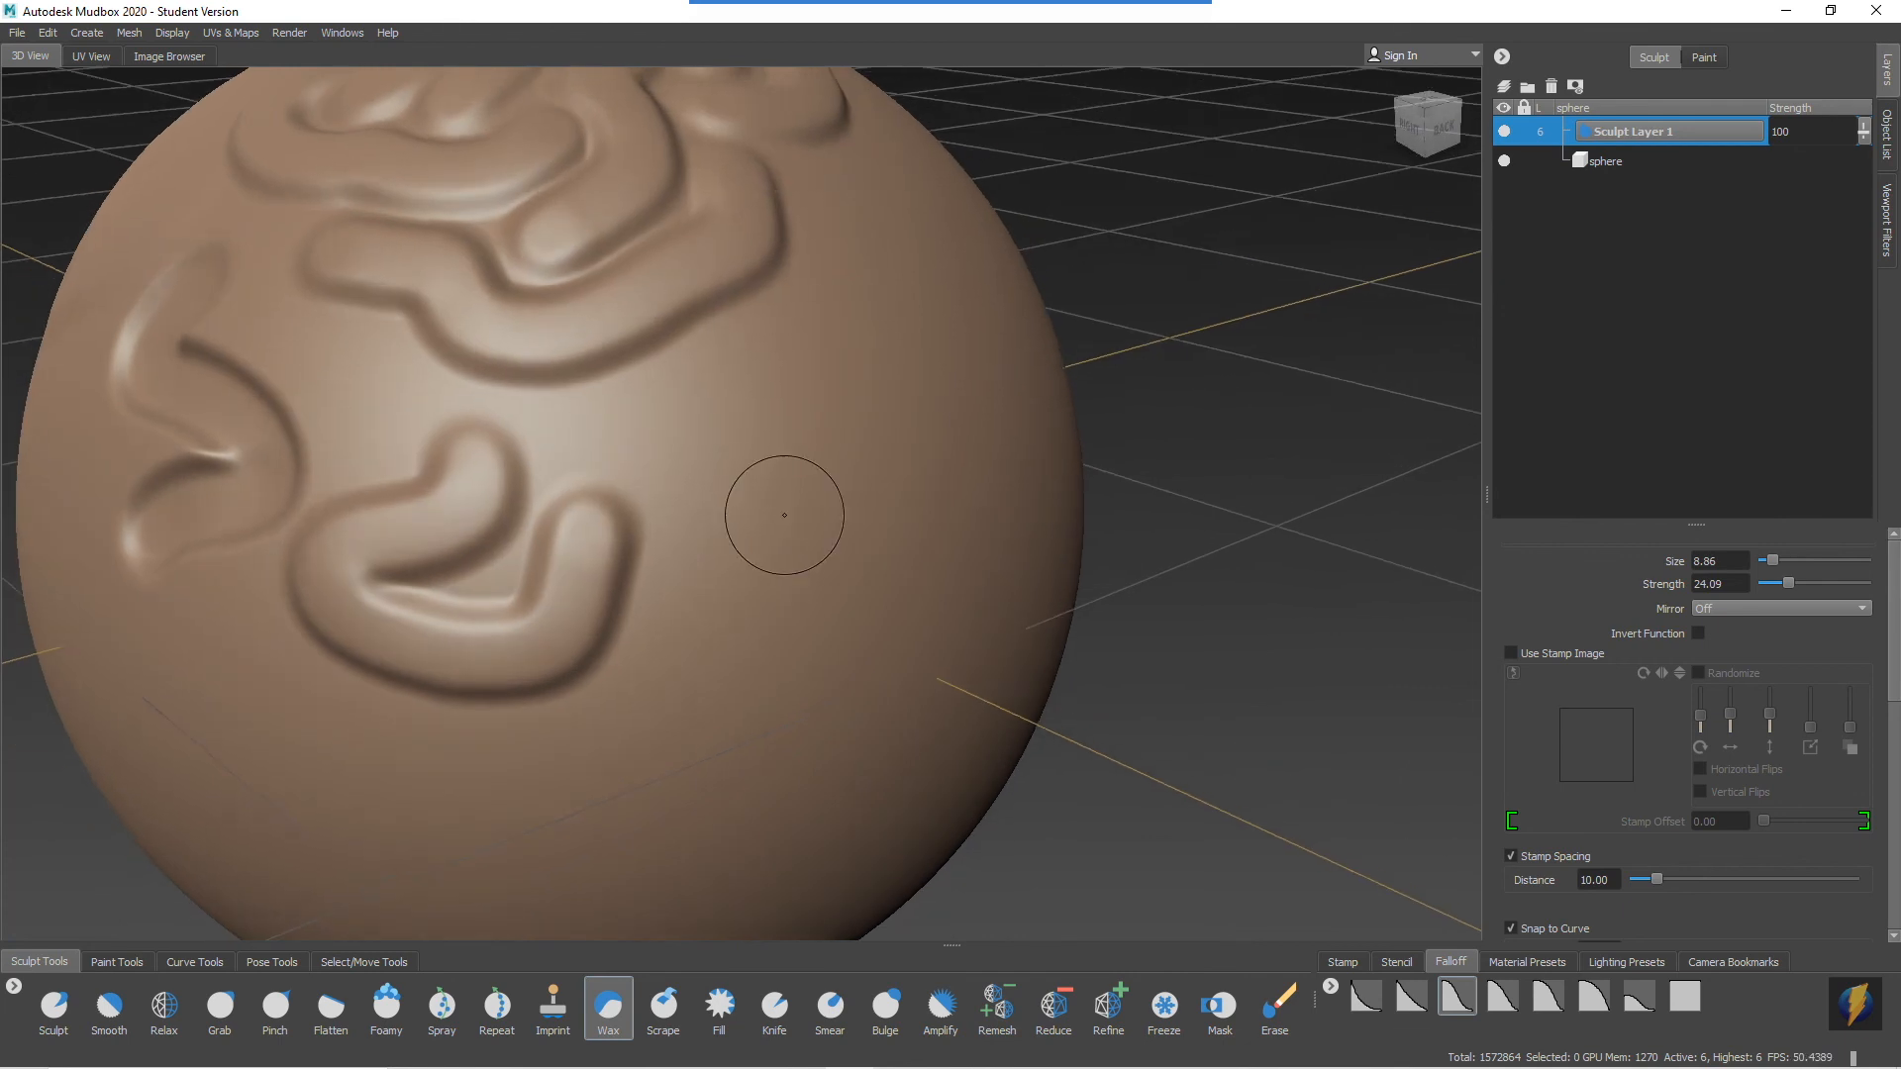
mouse_move(747, 373)
left_mouse_down()
mouse_move(658, 403)
mouse_move(727, 560)
mouse_move(662, 679)
mouse_move(339, 776)
mouse_move(365, 790)
left_mouse_up()
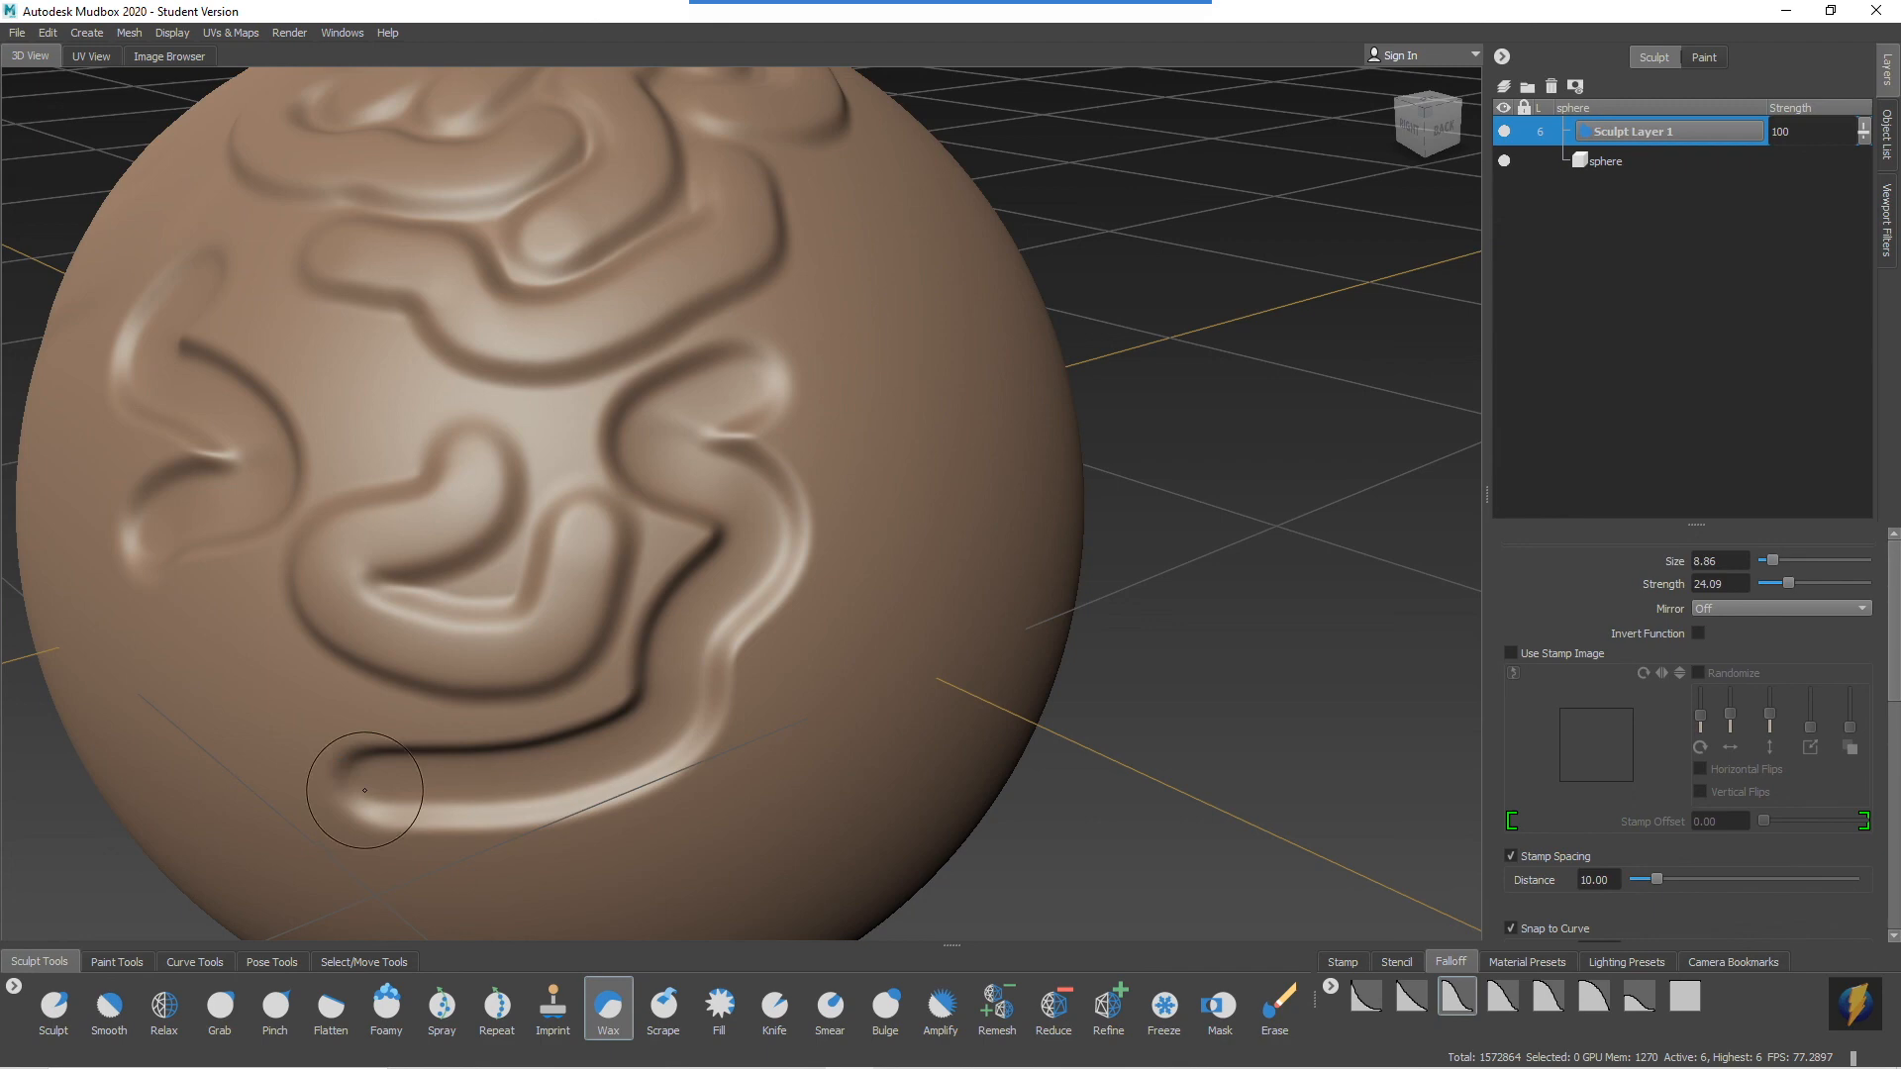
left_click_drag(589, 565, 686, 534, "alt")
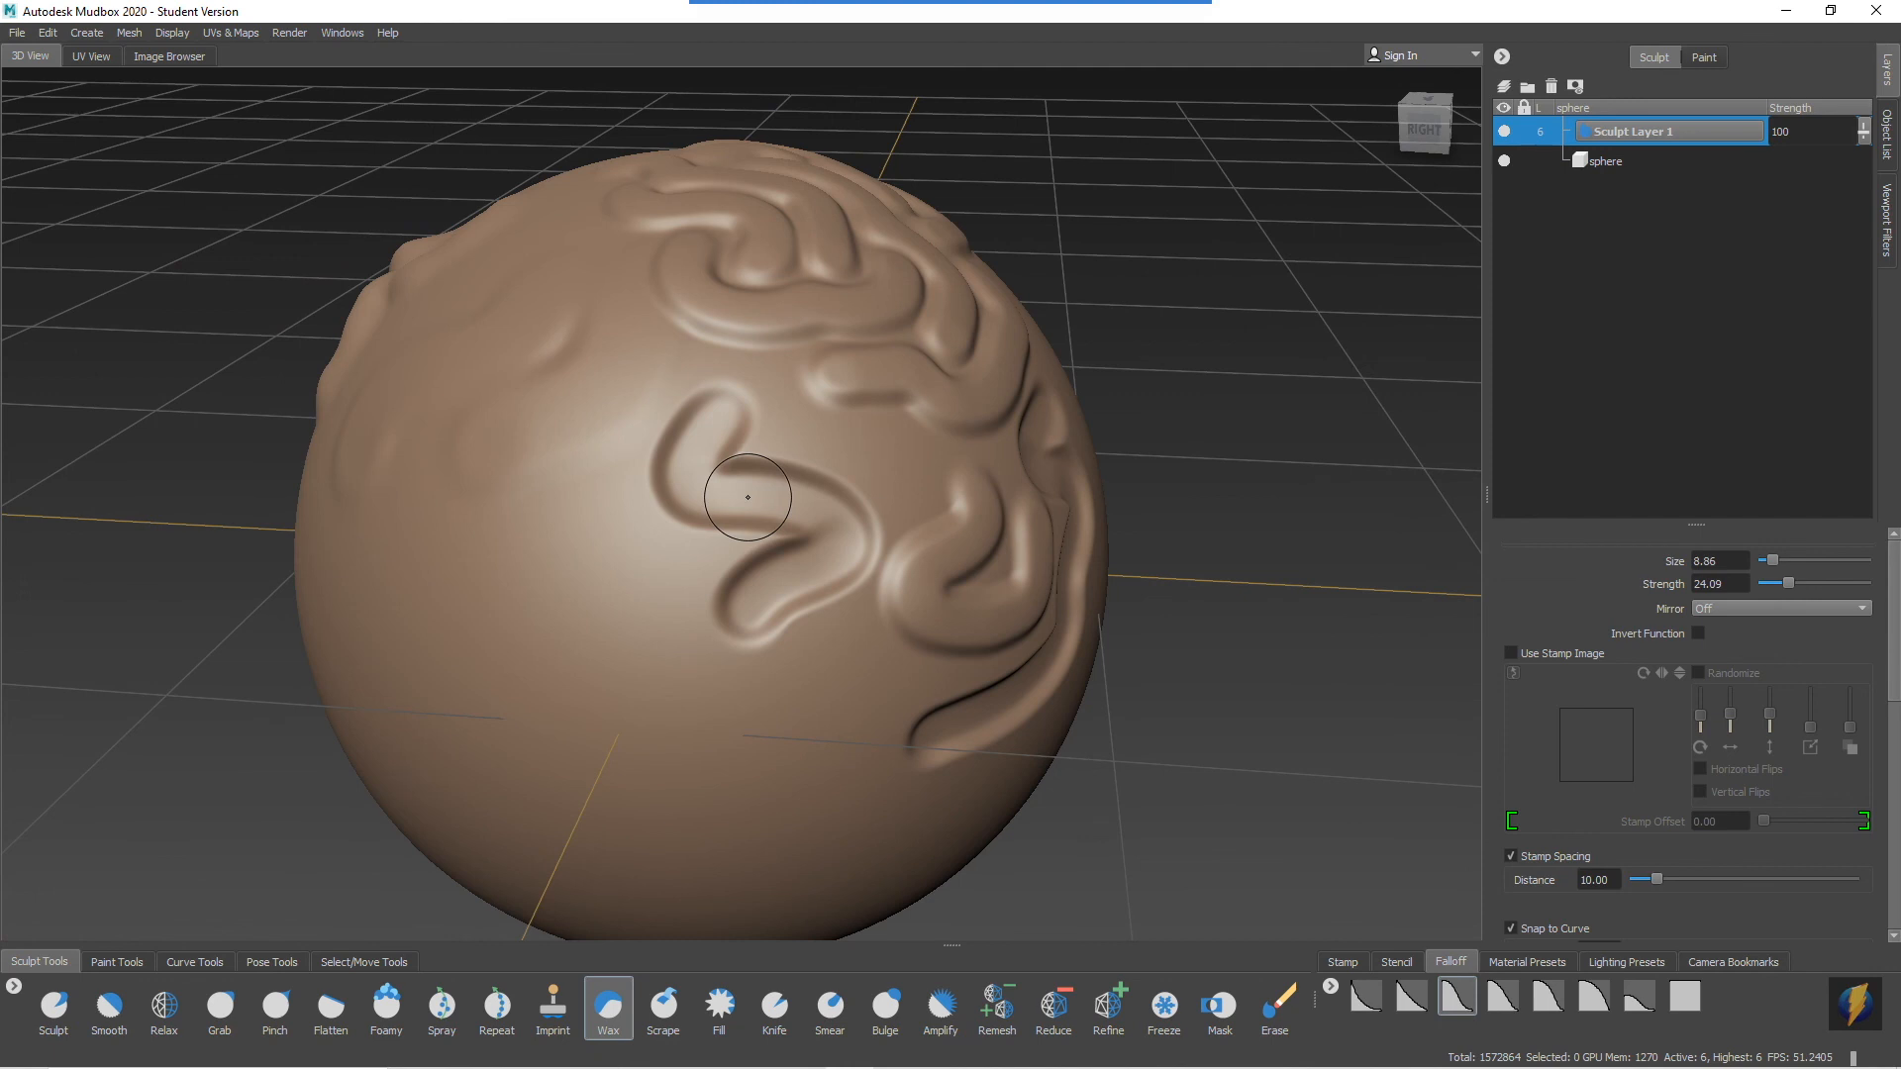
left_click(1024, 16)
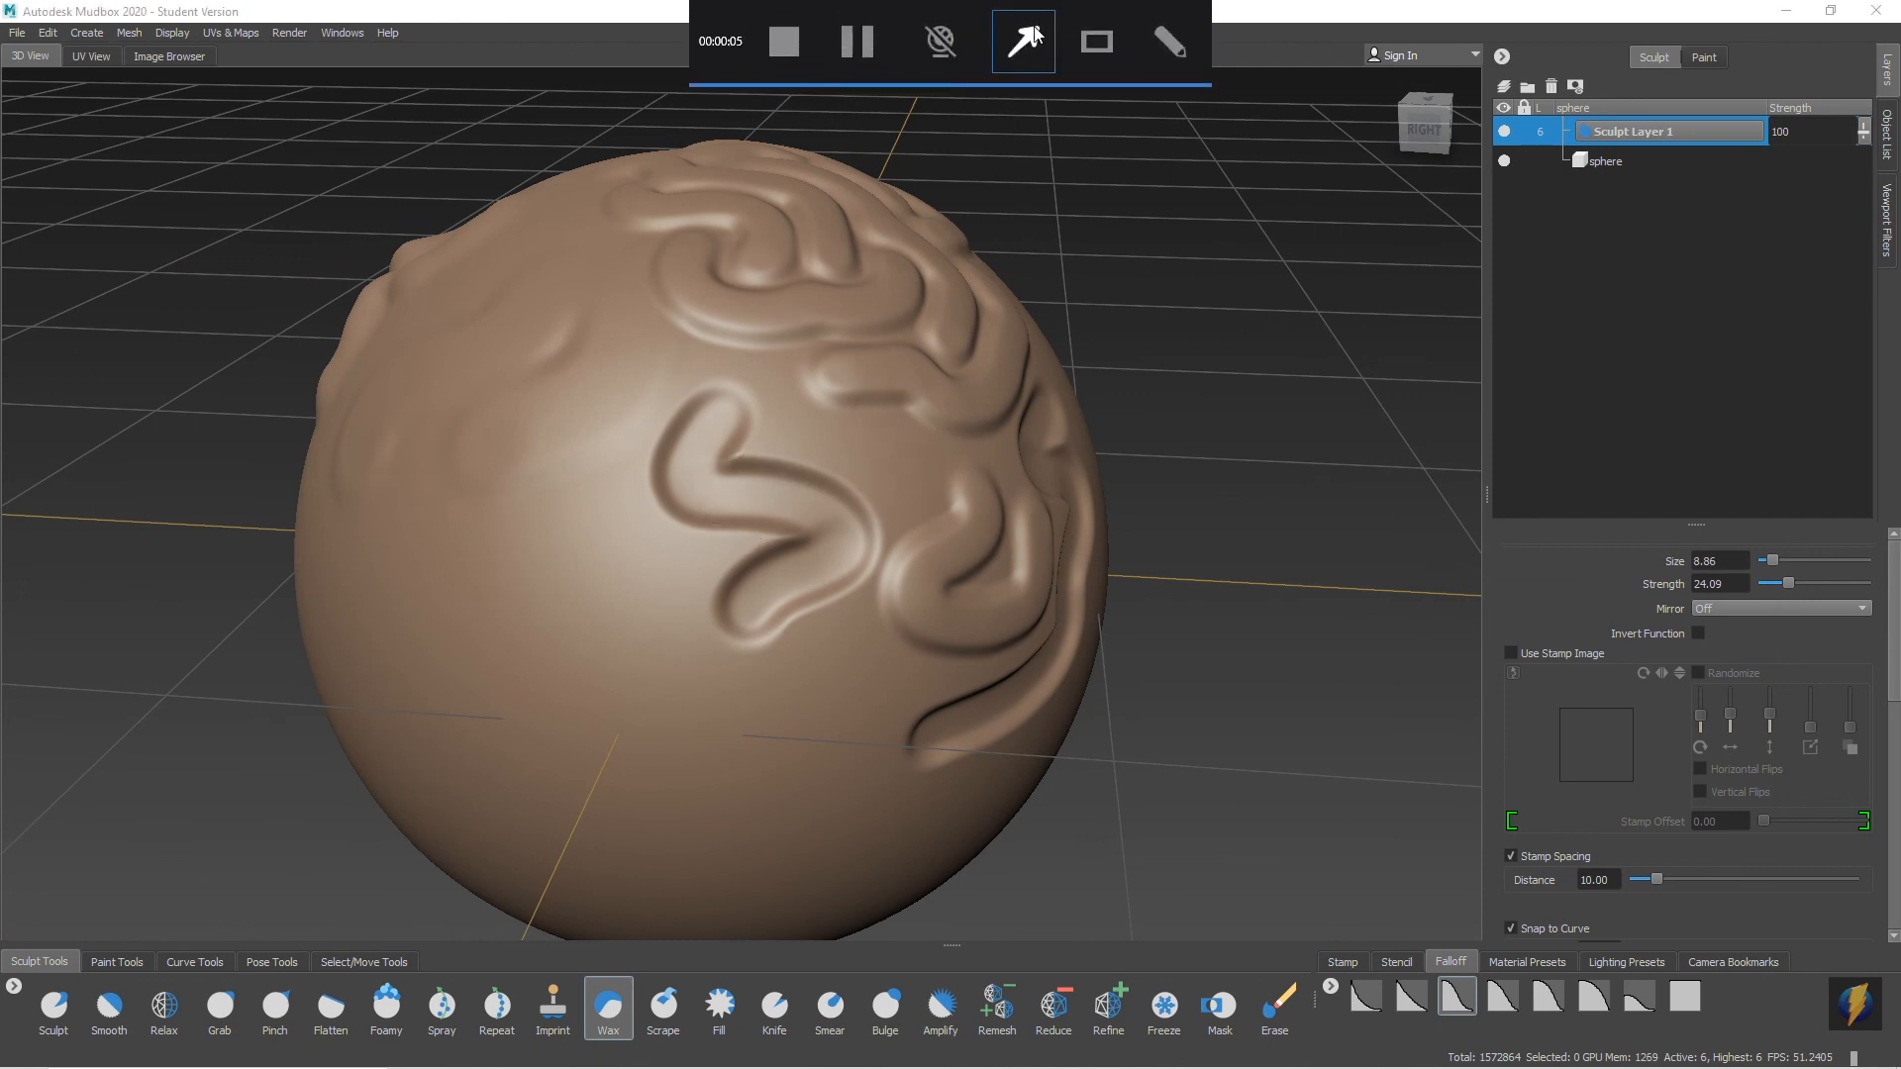
mouse_move(403, 416)
left_mouse_down()
mouse_move(57, 984)
mouse_move(187, 808)
mouse_move(395, 806)
mouse_move(386, 955)
mouse_move(590, 792)
mouse_move(608, 963)
mouse_move(164, 823)
mouse_move(330, 867)
mouse_move(374, 940)
mouse_move(615, 930)
mouse_move(607, 963)
left_mouse_up()
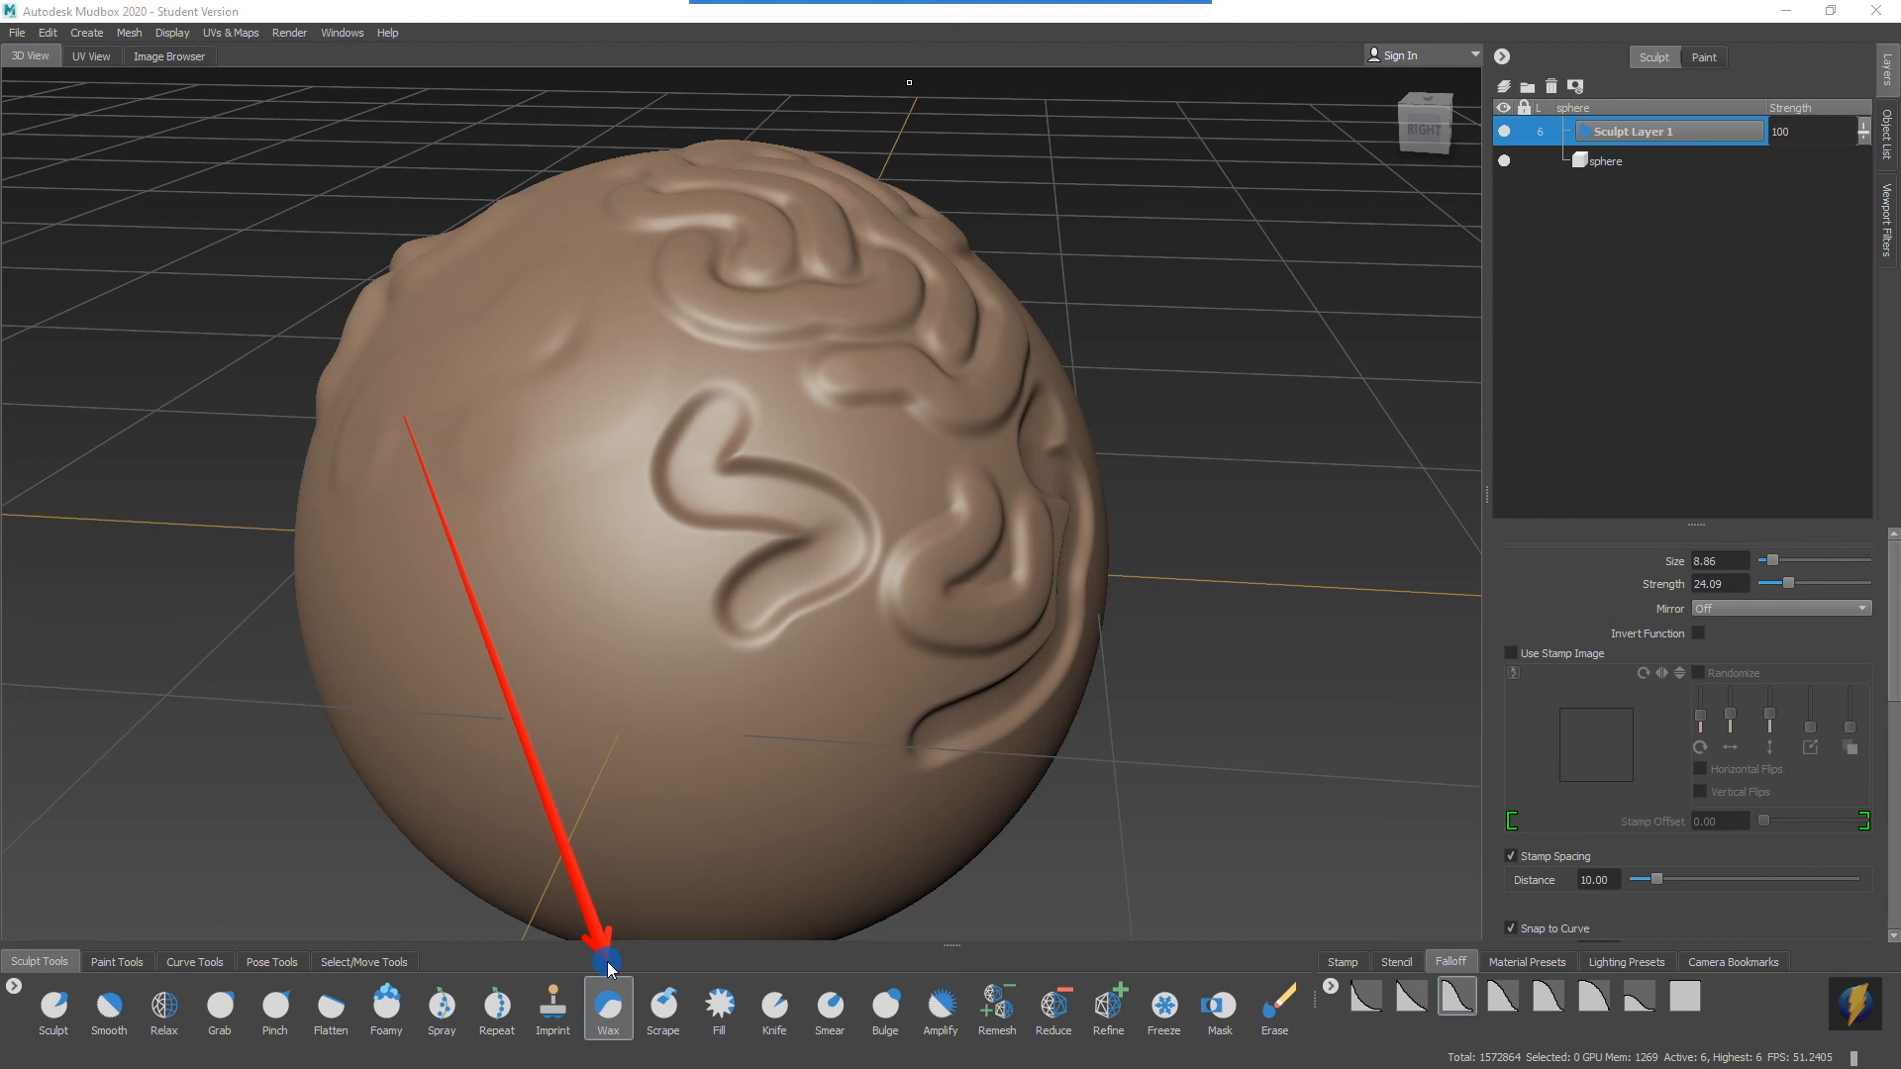
mouse_move(608, 960)
left_mouse_down()
mouse_move(687, 746)
mouse_move(756, 882)
mouse_move(770, 988)
left_mouse_up()
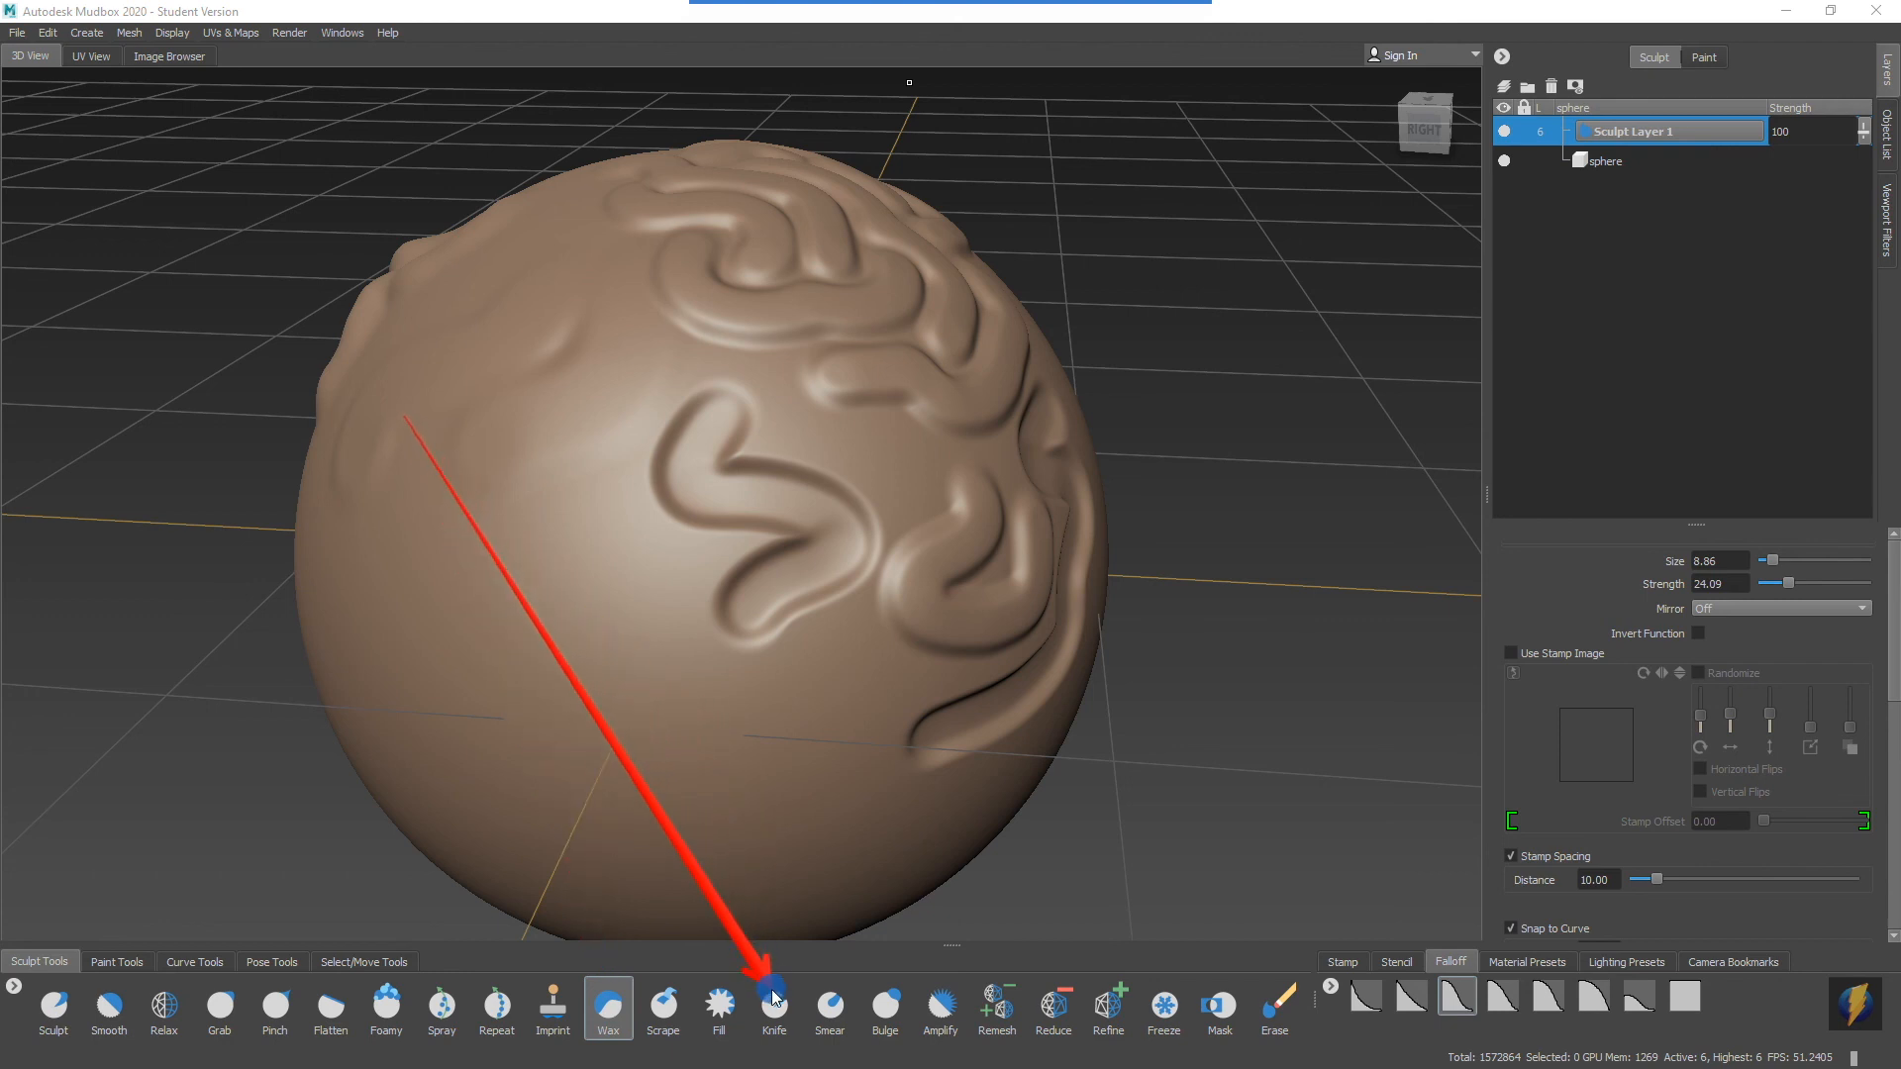
Step: Carve a narrow winding groove into a smooth area of the sphere with the Knife tool
left_click(774, 1005)
left_click_drag(607, 619, 872, 557, "alt")
right_click_drag(830, 560, 855, 594, "alt")
mouse_move(746, 388)
left_mouse_down()
mouse_move(717, 483)
mouse_move(612, 511)
mouse_move(673, 594)
mouse_move(768, 648)
mouse_move(735, 777)
left_mouse_up()
Step: Carve a broader zigzag Knife stroke beside the first groove with the brush size at 25.05
left_click_drag(803, 693, 570, 584, "alt")
right_click_drag(570, 584, 666, 552, "alt")
middle_click_drag(724, 612, 644, 509, "alt")
mouse_move(727, 443)
left_mouse_down("alt")
mouse_move(749, 458)
mouse_move(793, 425)
mouse_move(857, 425)
left_mouse_up("alt")
key("m")
mouse_move(756, 238)
left_mouse_down()
mouse_move(764, 327)
mouse_move(666, 425)
mouse_move(740, 627)
mouse_move(692, 670)
left_mouse_up()
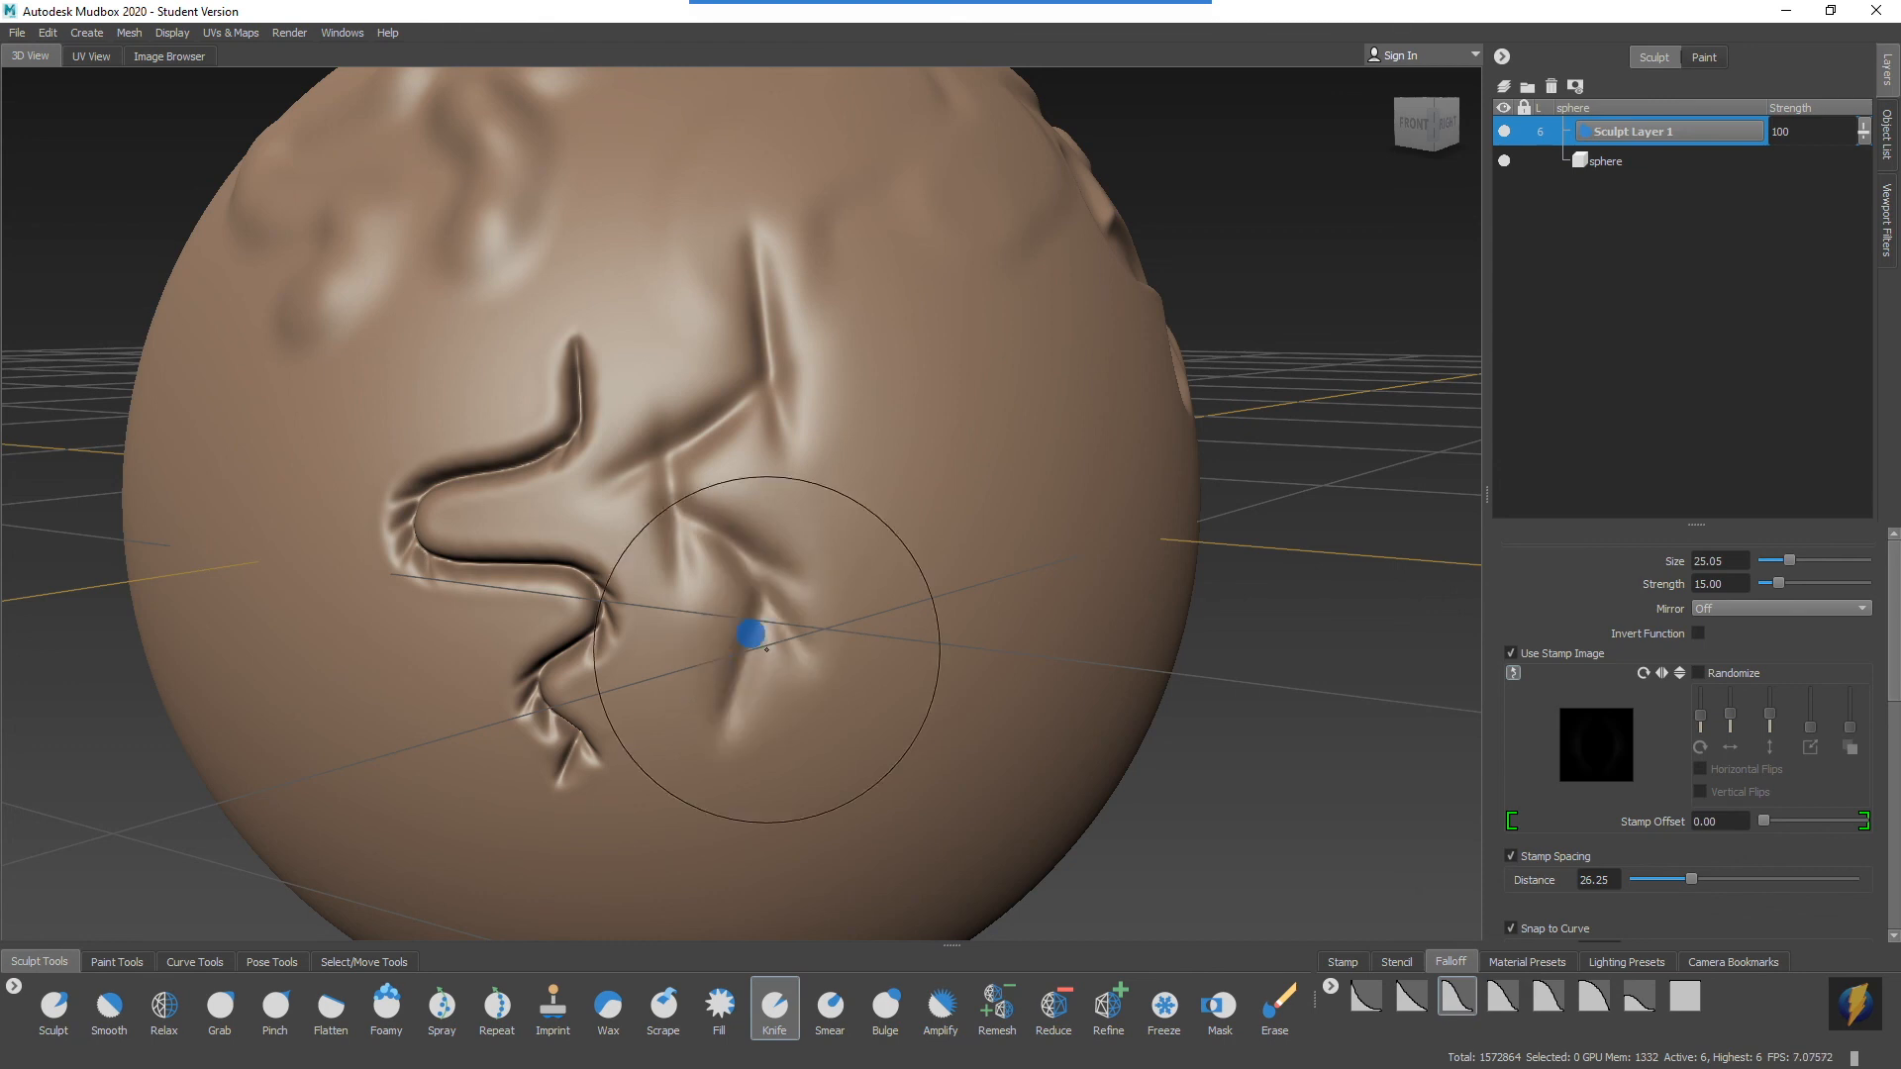
Step: Carve more winding Knife strokes next to the zigzag cut, varying the brush size between 3.86 and 8.80 and raising the strength to 16.22
mouse_move(823, 531)
left_mouse_down("alt")
mouse_move(747, 539)
mouse_move(776, 495)
mouse_move(674, 509)
left_mouse_up("alt")
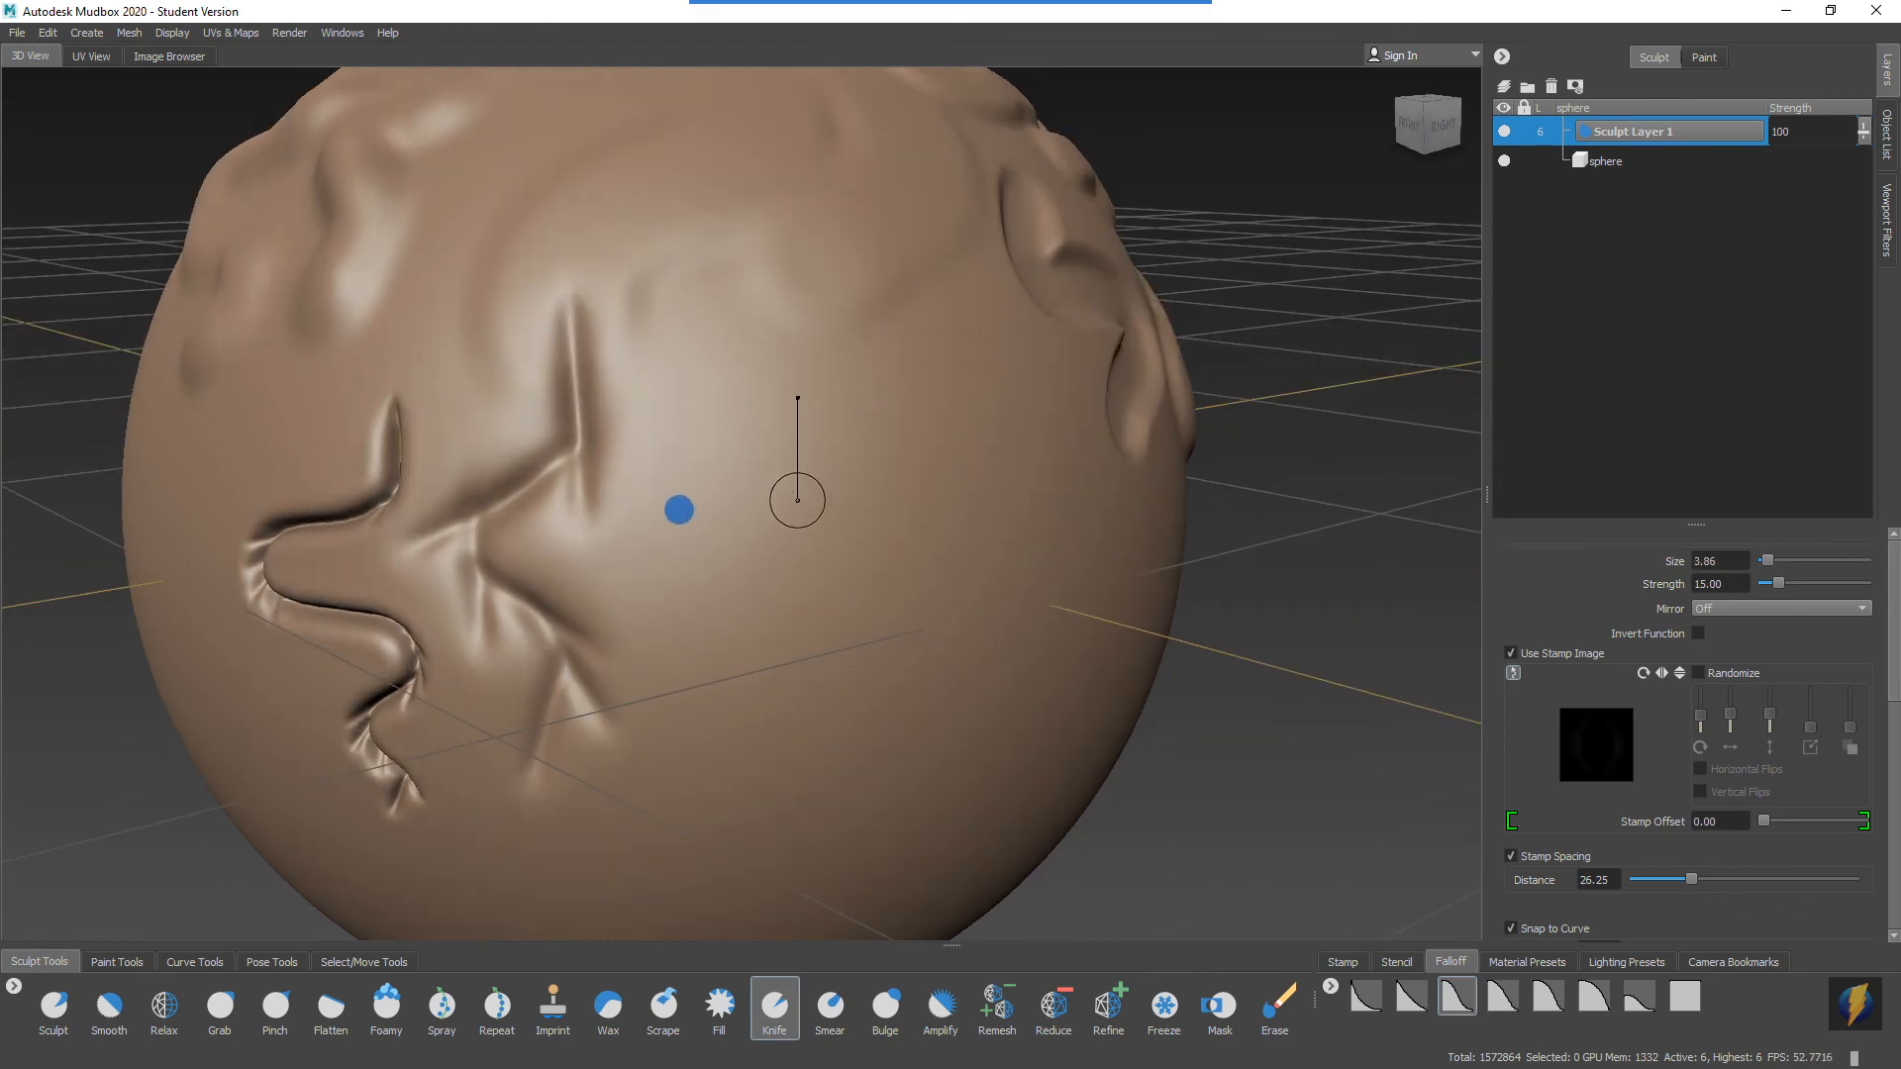
mouse_move(669, 301)
left_mouse_down()
mouse_move(627, 459)
mouse_move(678, 642)
left_mouse_up()
right_click_drag(722, 624, 712, 553, "alt")
mouse_move(726, 571)
left_mouse_down("alt")
mouse_move(683, 560)
mouse_move(725, 535)
mouse_move(670, 543)
mouse_move(738, 535)
mouse_move(744, 554)
mouse_move(742, 521)
mouse_move(579, 537)
left_mouse_up("alt")
mouse_move(677, 297)
left_mouse_down()
mouse_move(684, 382)
mouse_move(620, 544)
mouse_move(685, 656)
left_mouse_up()
mouse_move(764, 509)
left_mouse_down()
mouse_move(781, 480)
mouse_move(887, 441)
left_mouse_up()
mouse_move(832, 213)
left_mouse_down()
mouse_move(849, 340)
mouse_move(788, 564)
mouse_move(799, 747)
mouse_move(972, 789)
mouse_move(968, 829)
left_mouse_up()
right_click_drag(866, 539, 679, 623, "alt")
left_click_drag(680, 623, 913, 559, "alt")
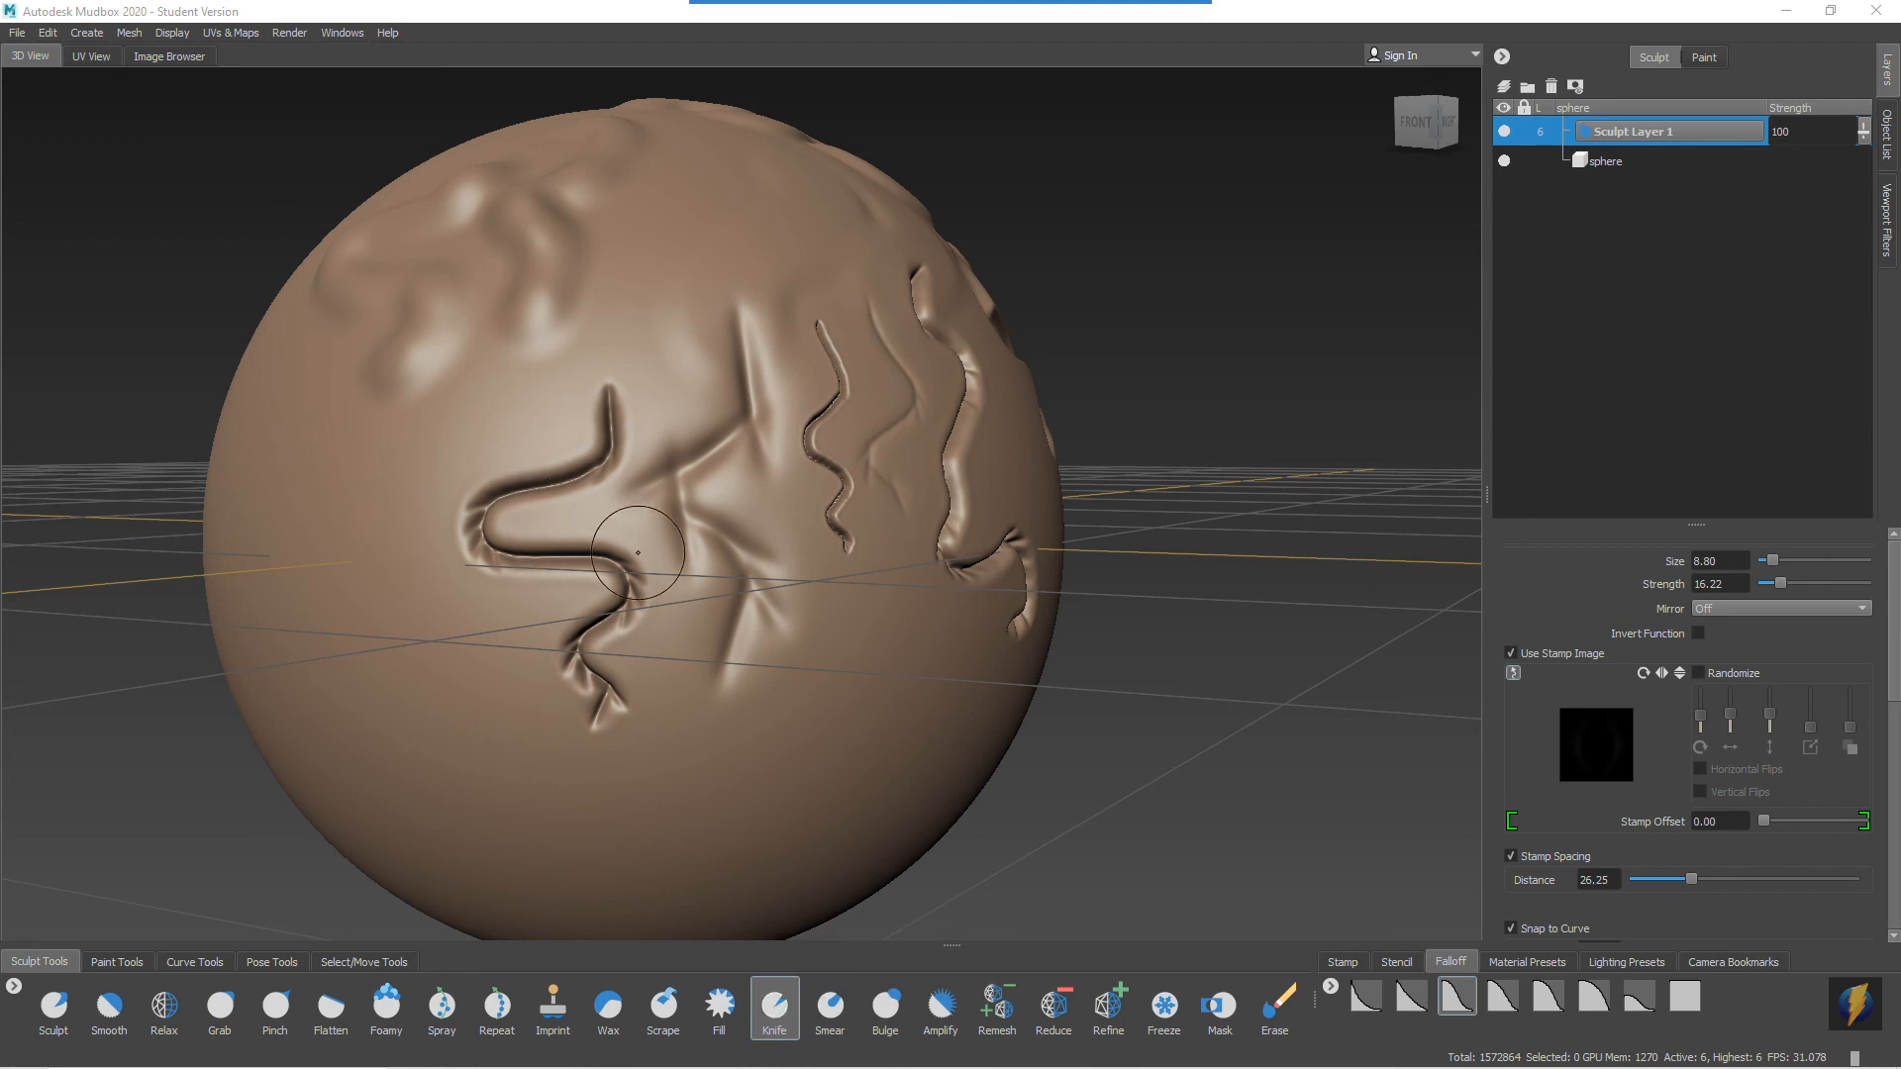
left_click_drag(594, 466, 717, 466, "alt")
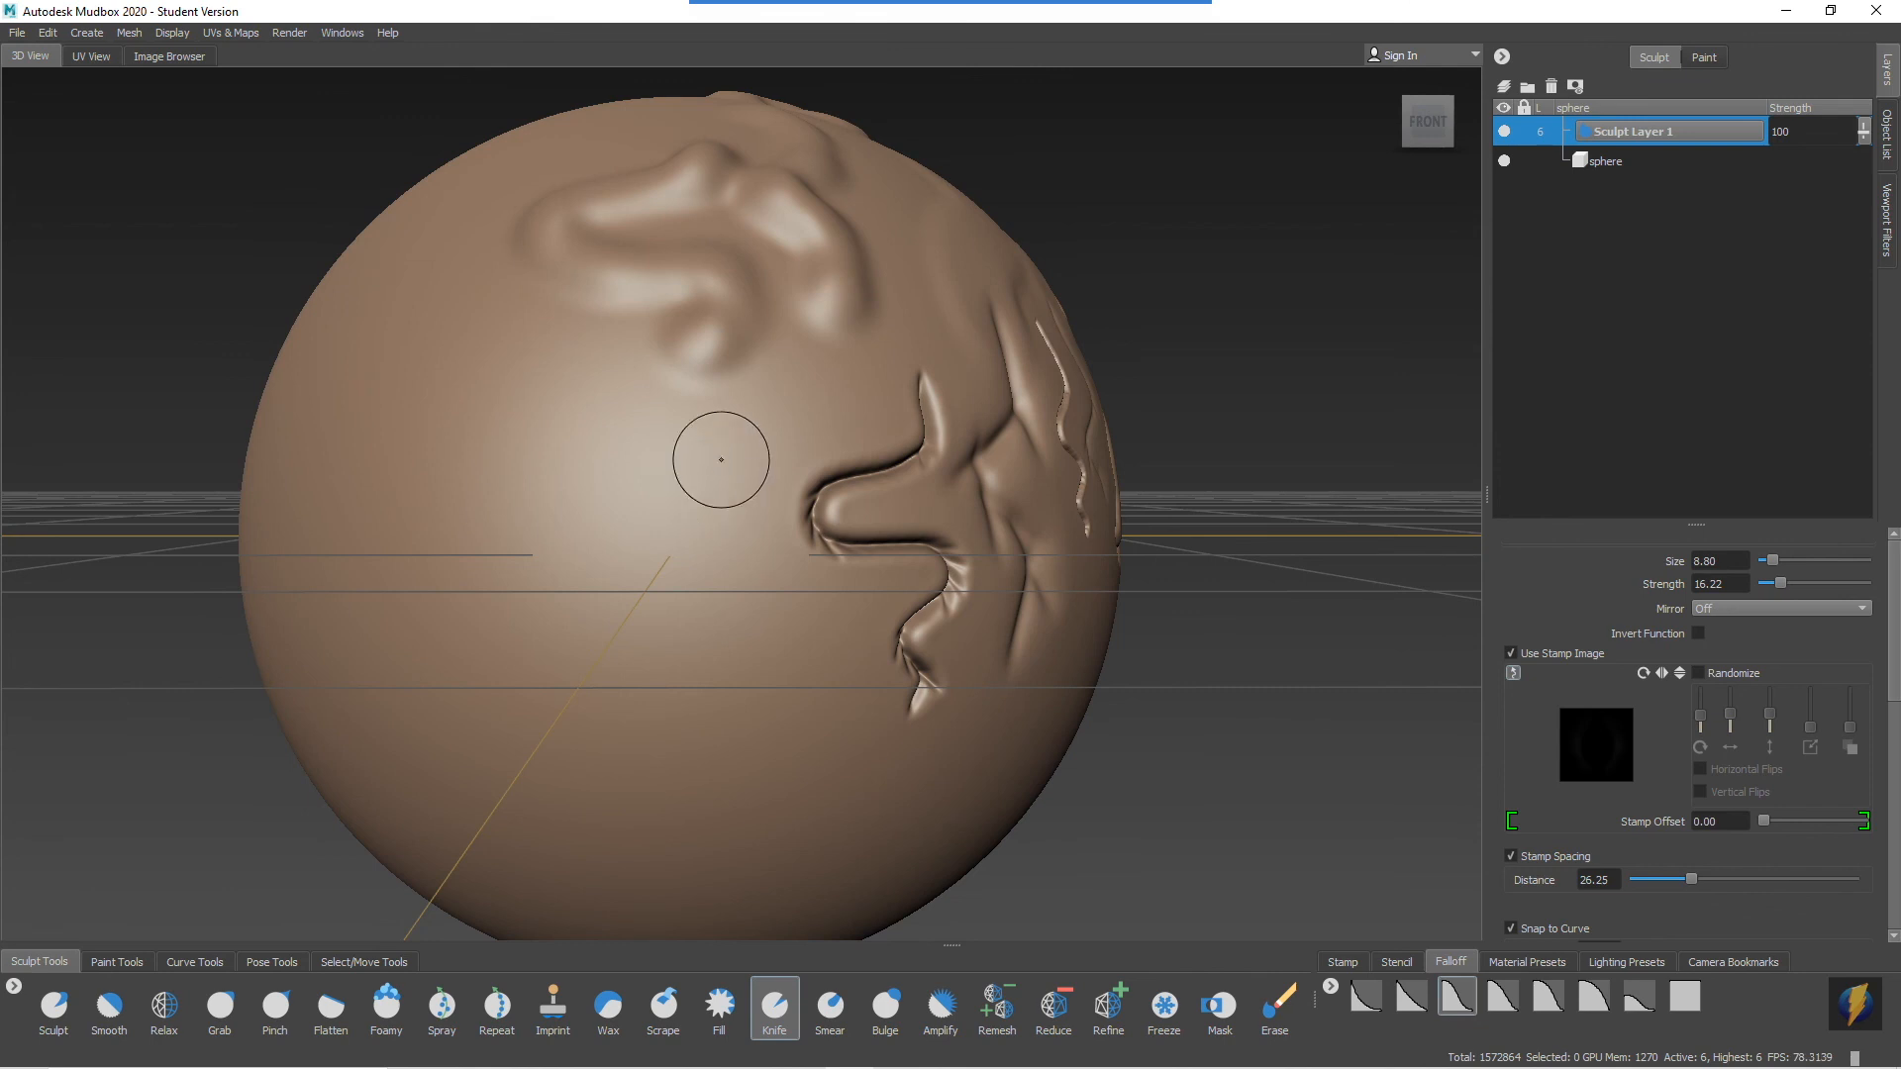
mouse_move(776, 4)
left_click(1016, 42)
left_click_drag(1029, 349, 895, 974)
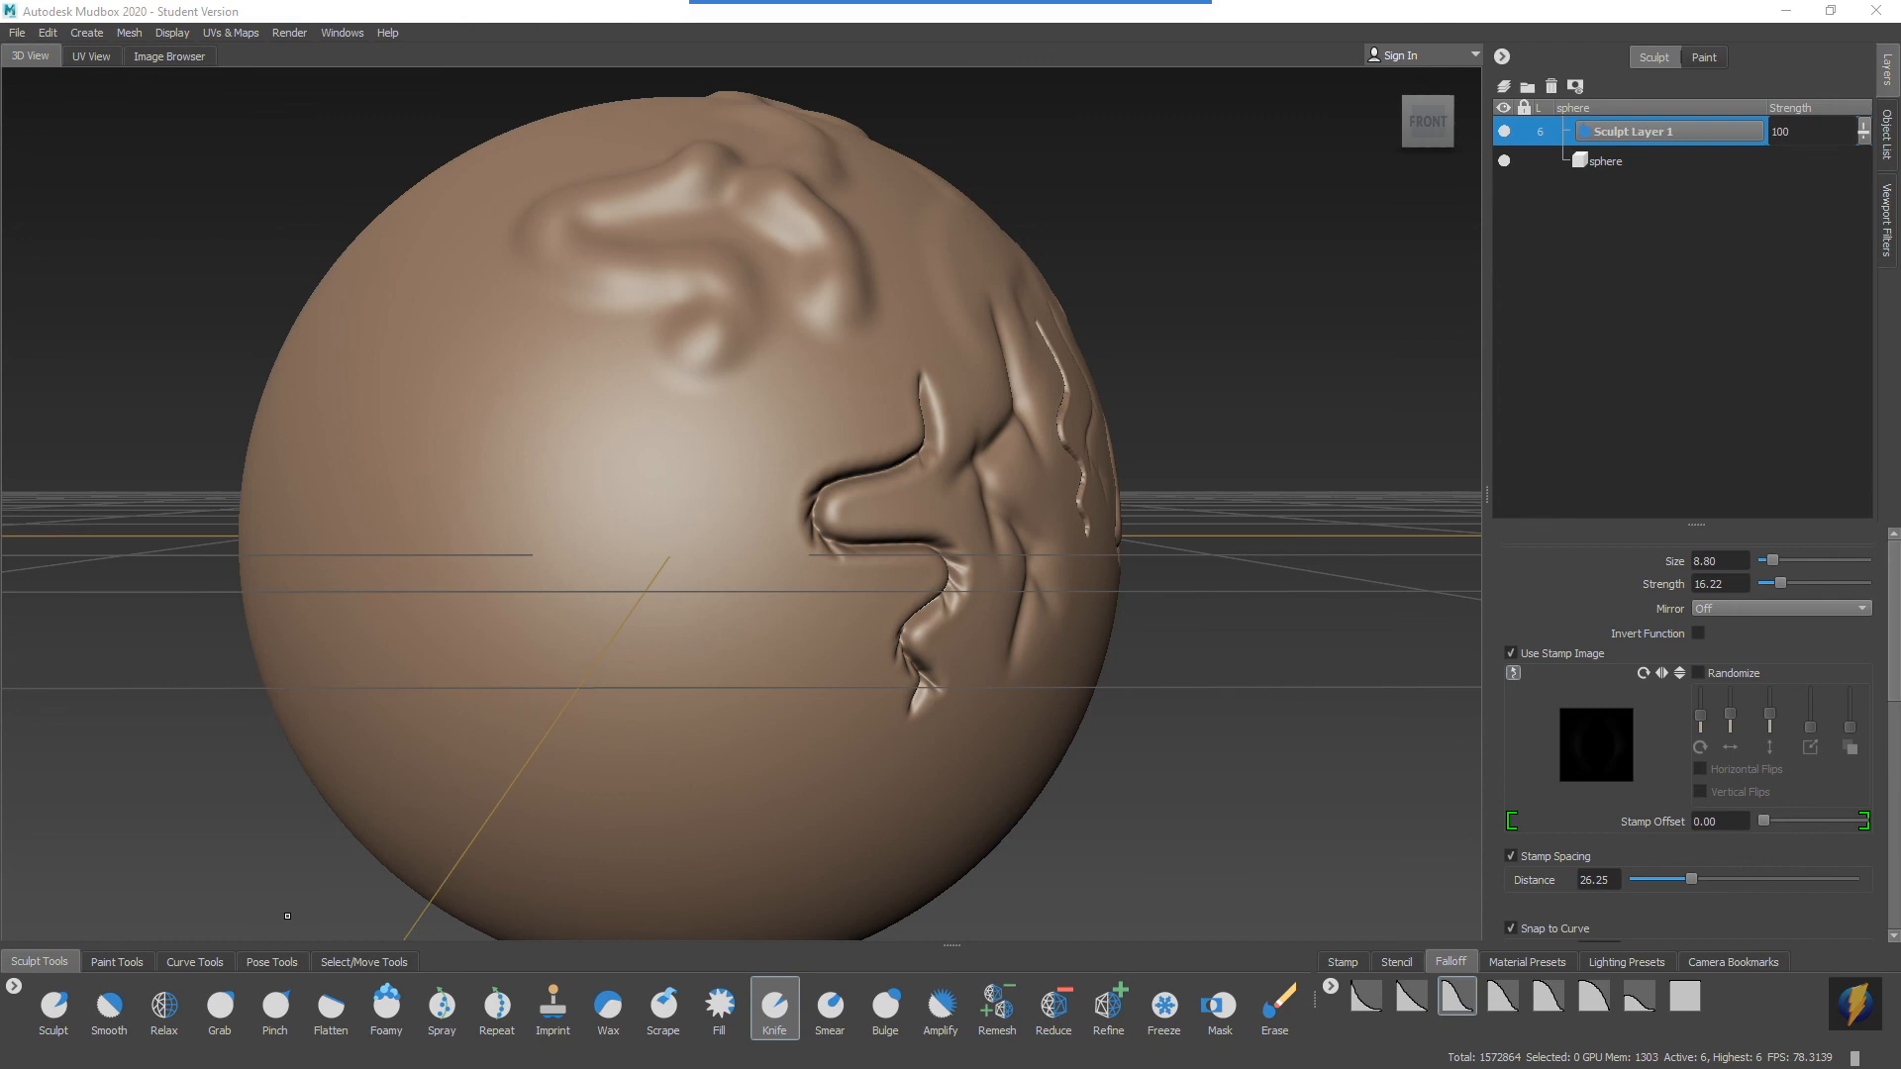
Step: Raise a small and a larger round bump on the sphere's smooth side with the Bulge tool, enlarging the brush to 17.99
left_click(885, 1005)
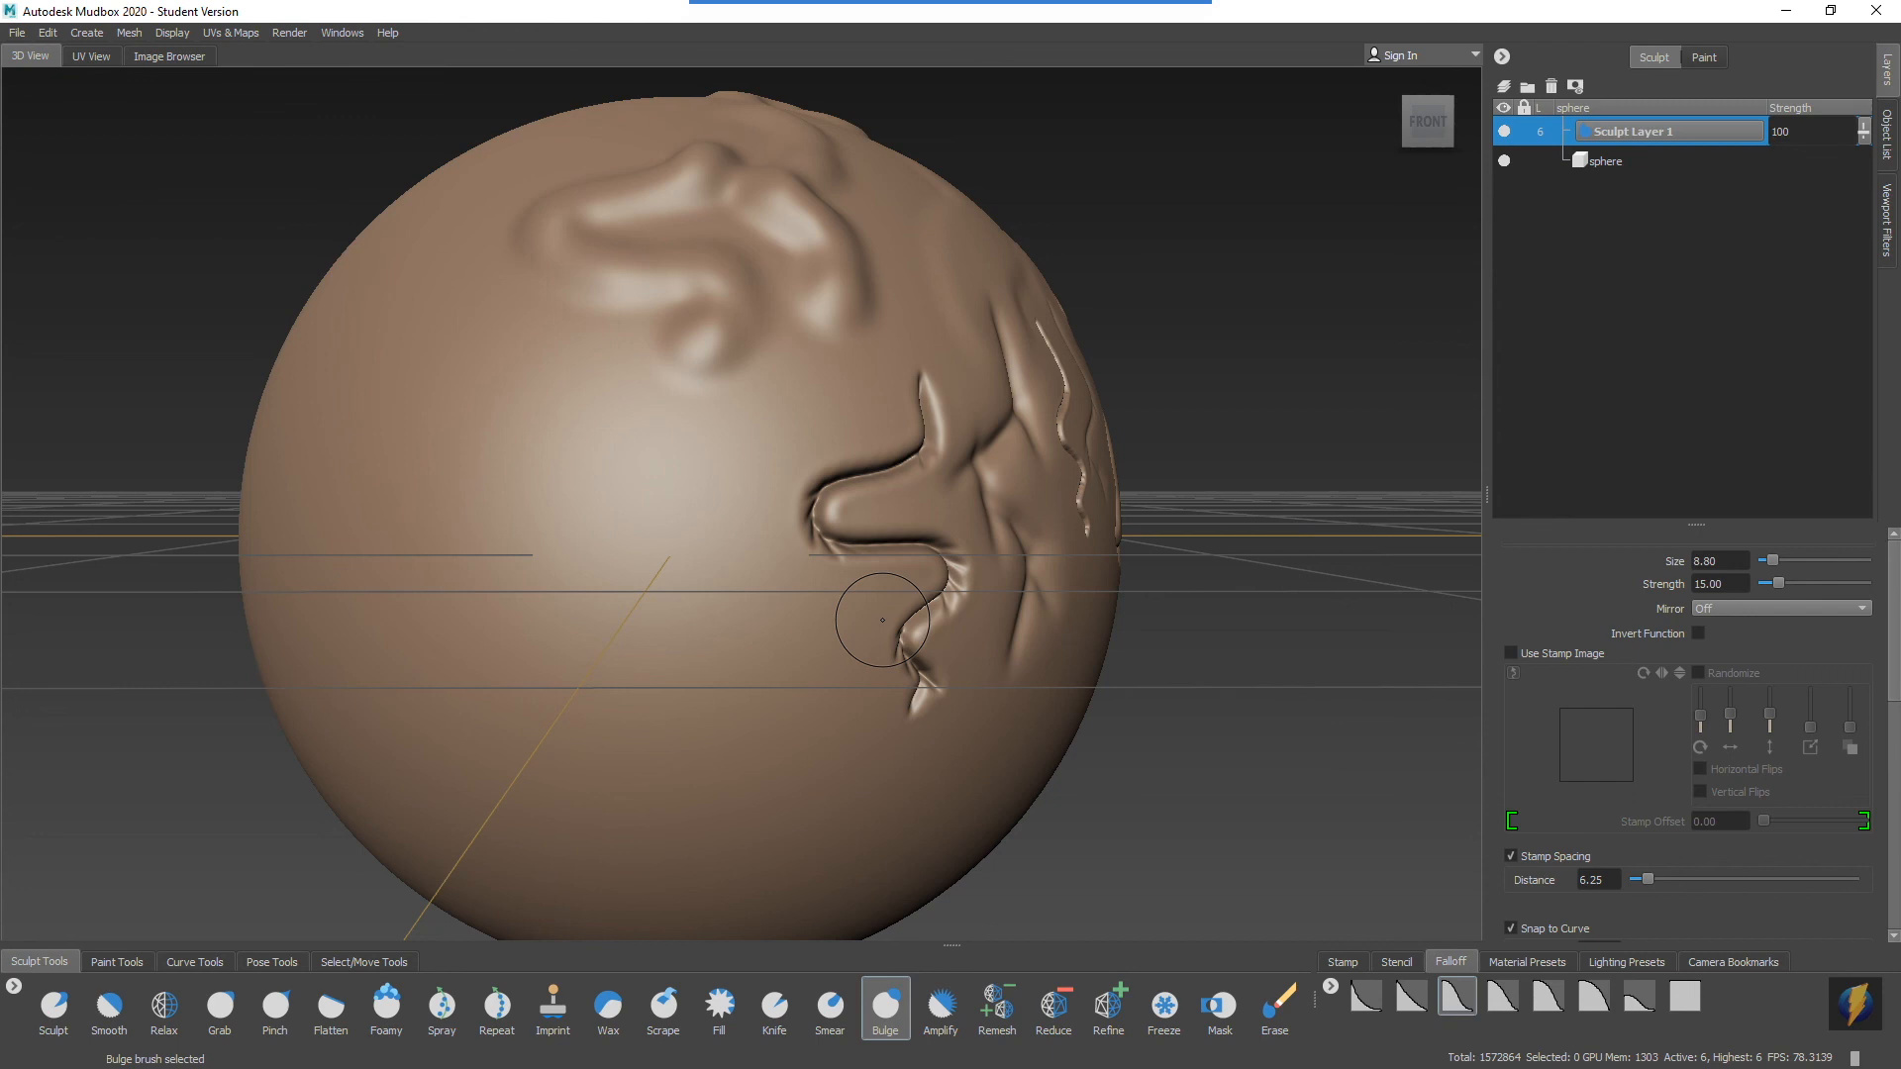
mouse_move(543, 555)
left_mouse_down("alt")
mouse_move(659, 577)
mouse_move(707, 562)
mouse_move(675, 557)
mouse_move(679, 533)
mouse_move(704, 590)
mouse_move(673, 594)
left_mouse_up("alt")
mouse_move(755, 684)
left_mouse_down("alt")
mouse_move(841, 591)
mouse_move(1009, 572)
mouse_move(813, 607)
left_mouse_up("alt")
left_click_drag(814, 437, 840, 446)
left_click_drag(884, 515, 991, 552, "alt")
Step: Show the wireframe and examine closely how the mesh stretches over the two bulged bumps
middle_click_drag(1053, 538, 648, 649, "alt")
mouse_move(648, 649)
right_mouse_down("alt")
mouse_move(855, 622)
mouse_move(616, 650)
mouse_move(1153, 634)
right_mouse_up("alt")
middle_click_drag(617, 673, 713, 611, "alt")
key("w")
right_click_drag(566, 607, 925, 572, "alt")
middle_click_drag(780, 793, 923, 493, "alt")
right_click_drag(802, 551, 970, 533, "alt")
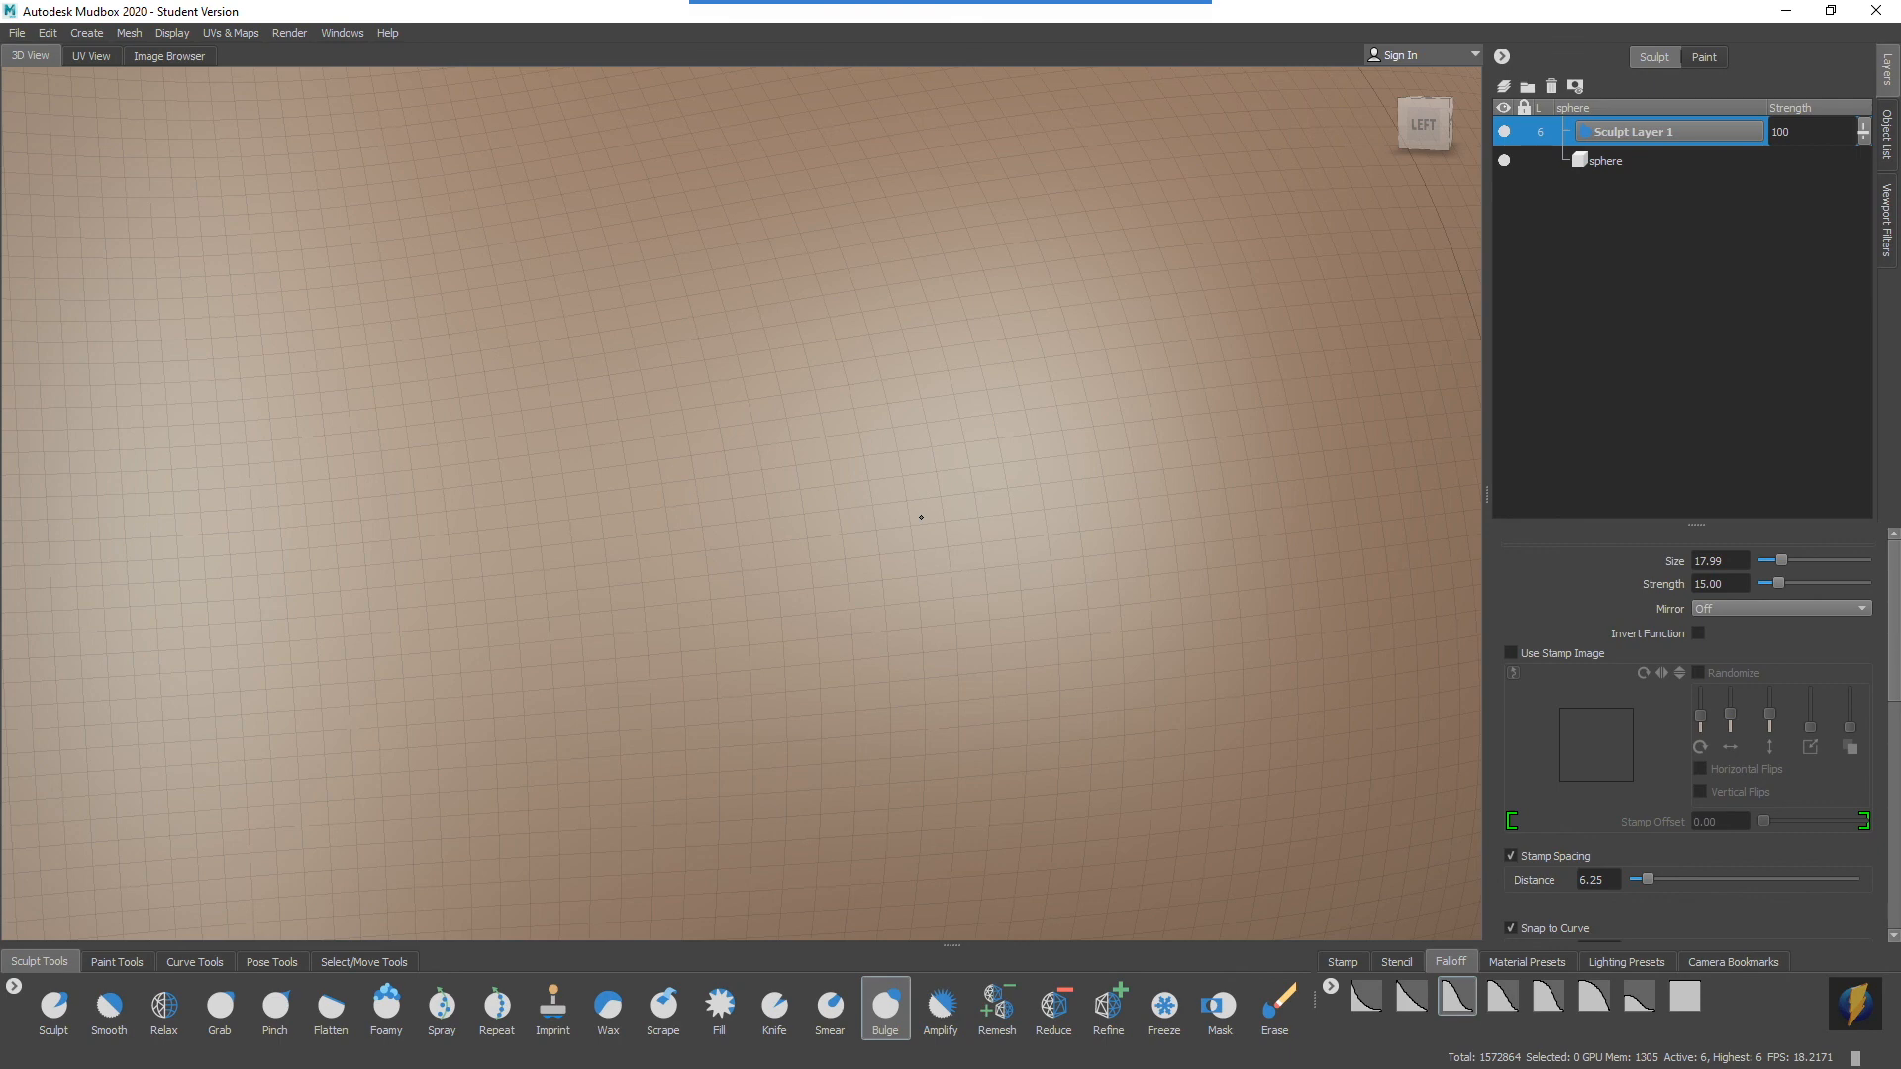
right_click_drag(875, 506, 211, 398, "alt")
mouse_move(613, 398)
left_mouse_down("alt")
mouse_move(386, 395)
mouse_move(467, 396)
left_mouse_up("alt")
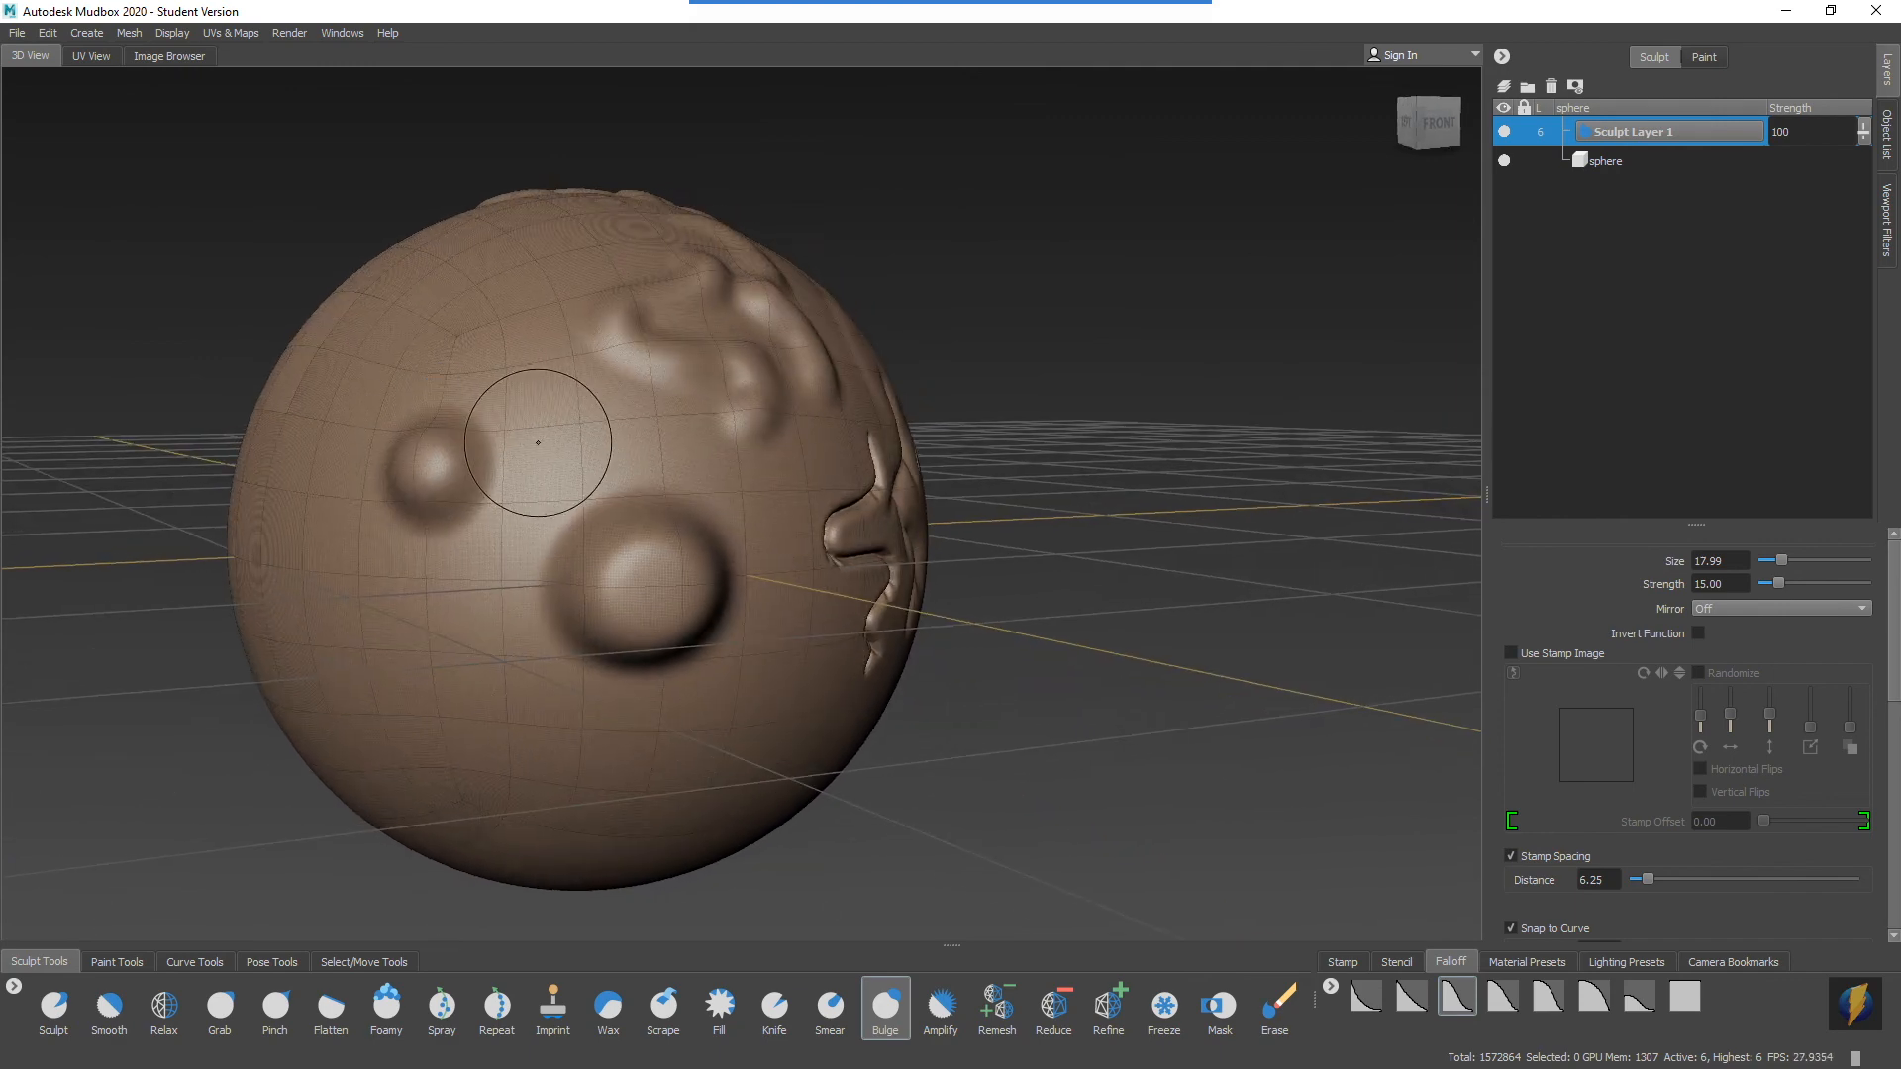
middle_click_drag(745, 488, 923, 469, "alt")
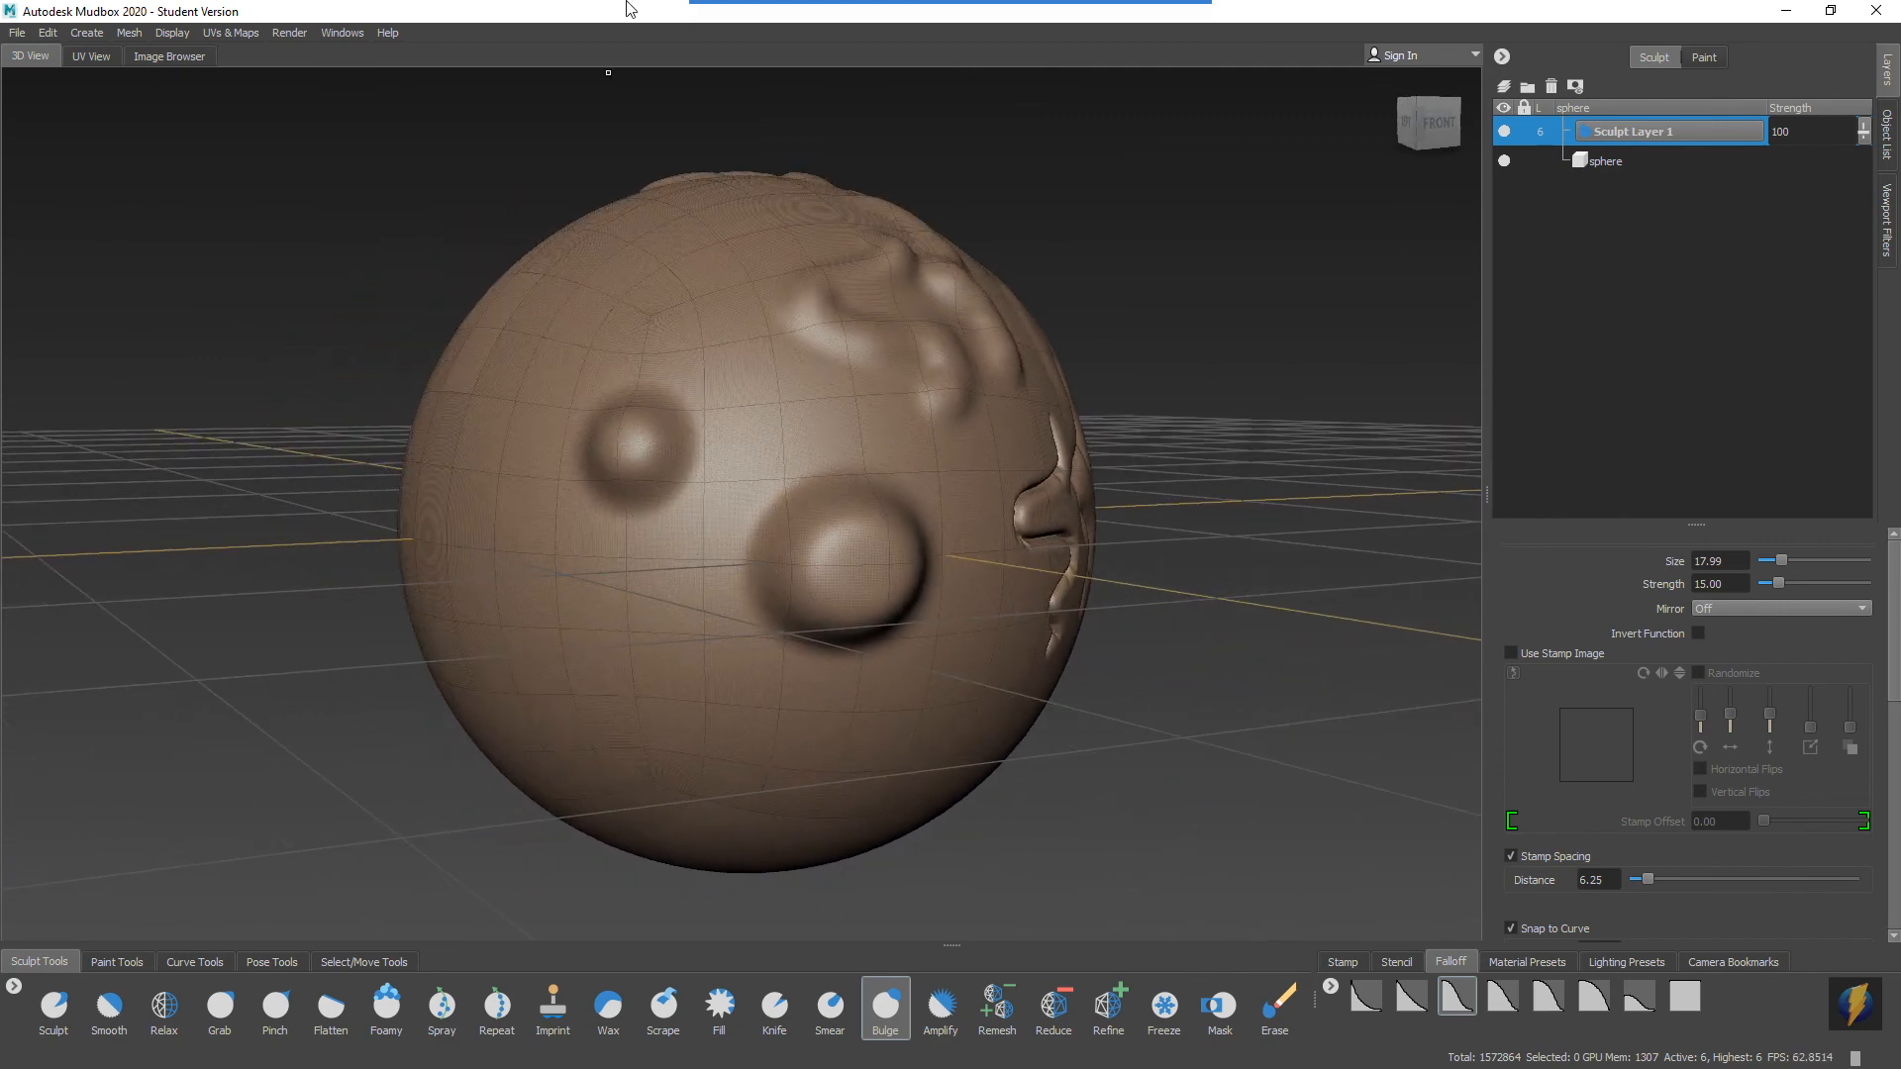
mouse_move(855, 6)
left_click(1023, 43)
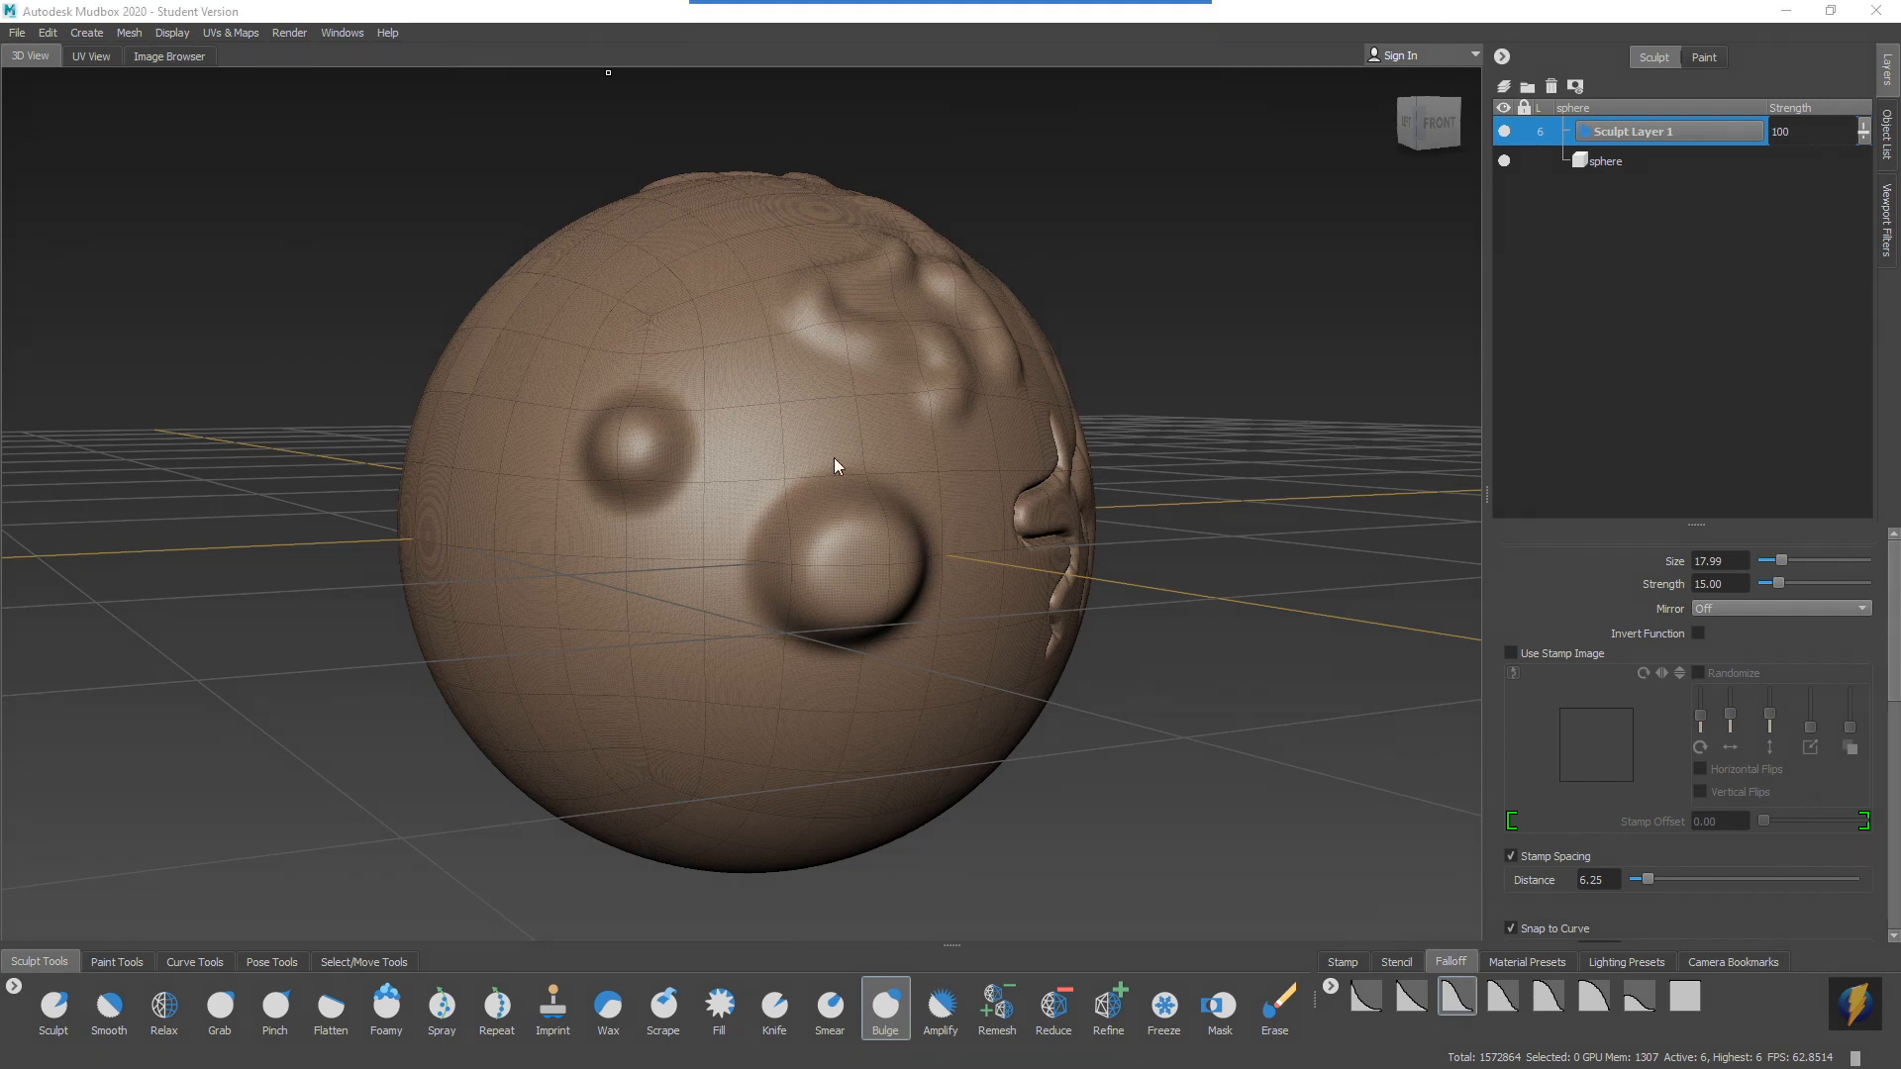
mouse_move(838, 431)
left_mouse_down()
mouse_move(312, 864)
mouse_move(238, 983)
left_mouse_up()
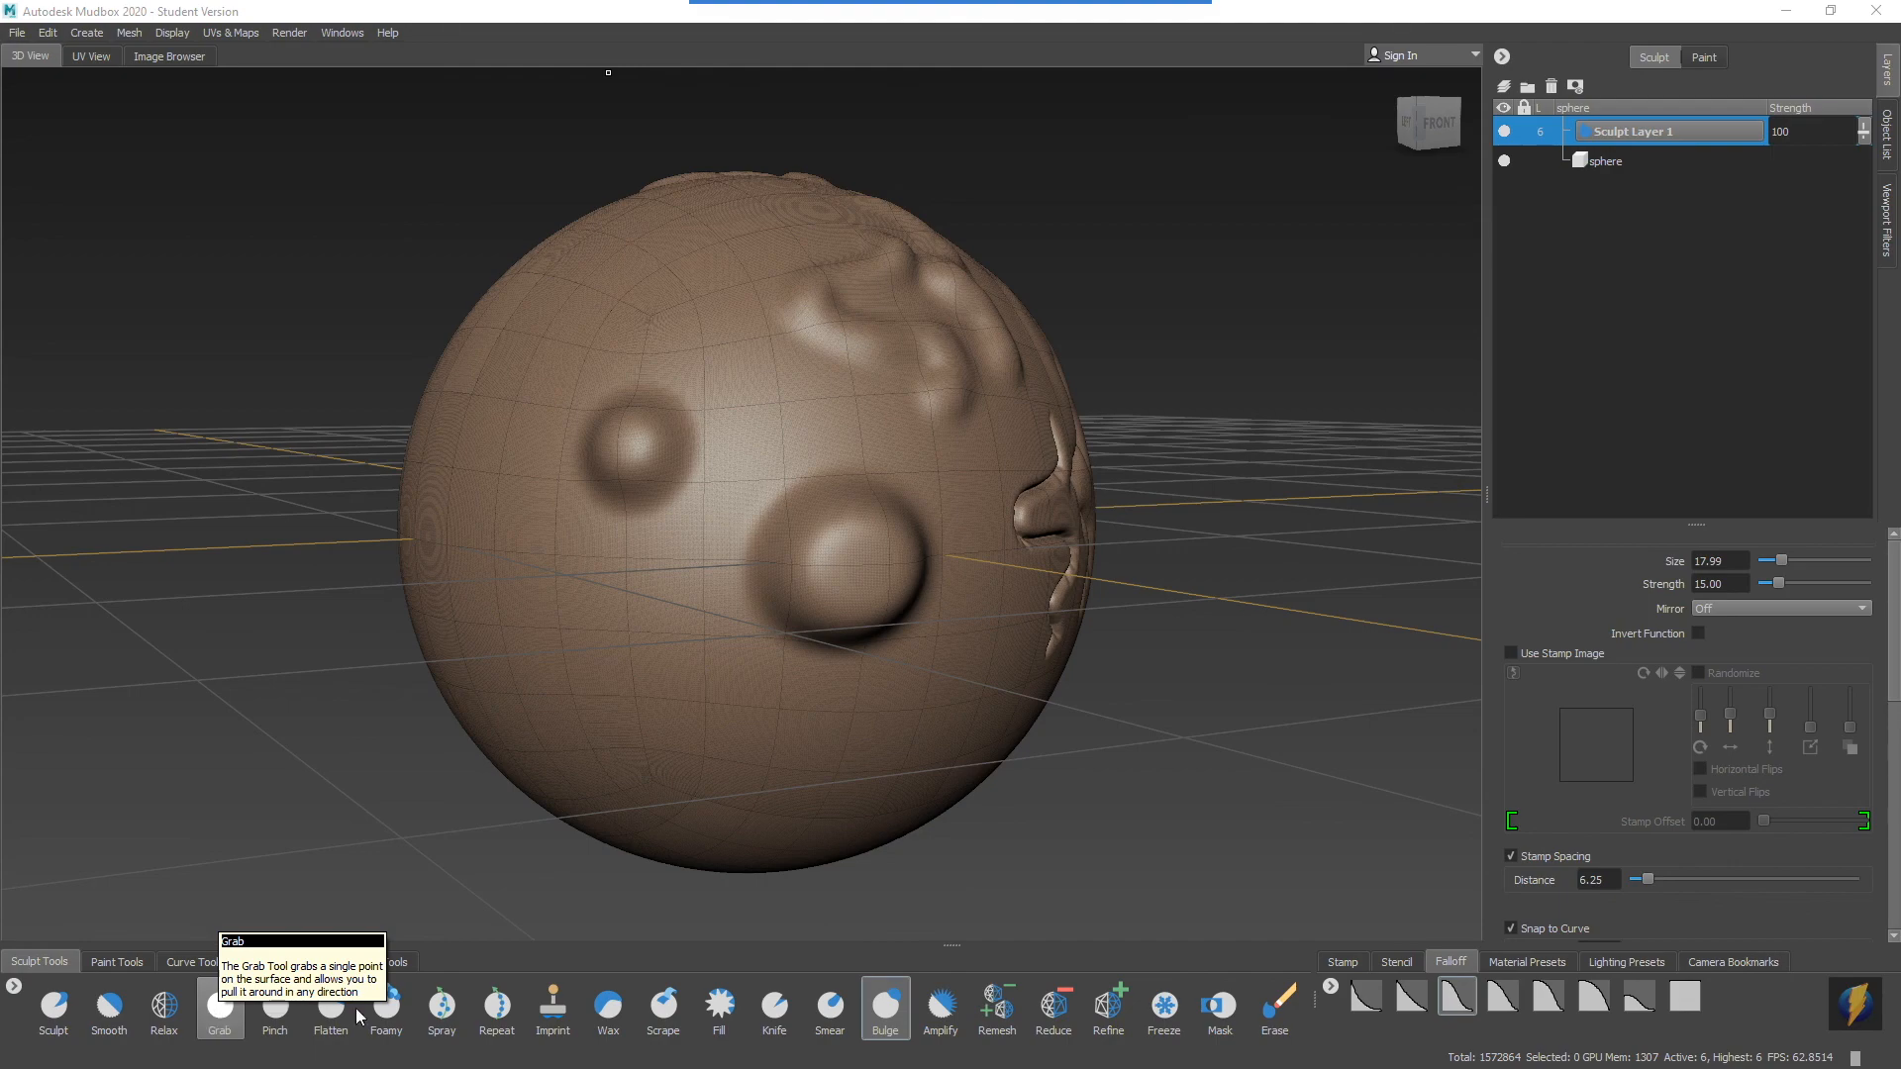
Step: Pull a pointed spike outward from the sphere's silhouette with the Grab tool at size 17.99
mouse_move(811, 663)
left_mouse_down("alt")
mouse_move(806, 637)
mouse_move(789, 643)
left_mouse_up("alt")
scroll(790, 644, "up", 2)
left_click_drag(871, 586, 1077, 592, "alt")
mouse_move(731, 549)
left_mouse_down("alt")
mouse_move(798, 526)
mouse_move(568, 687)
mouse_move(742, 600)
left_mouse_up("alt")
left_click(219, 1005)
left_click_drag(857, 516, 880, 516, "alt")
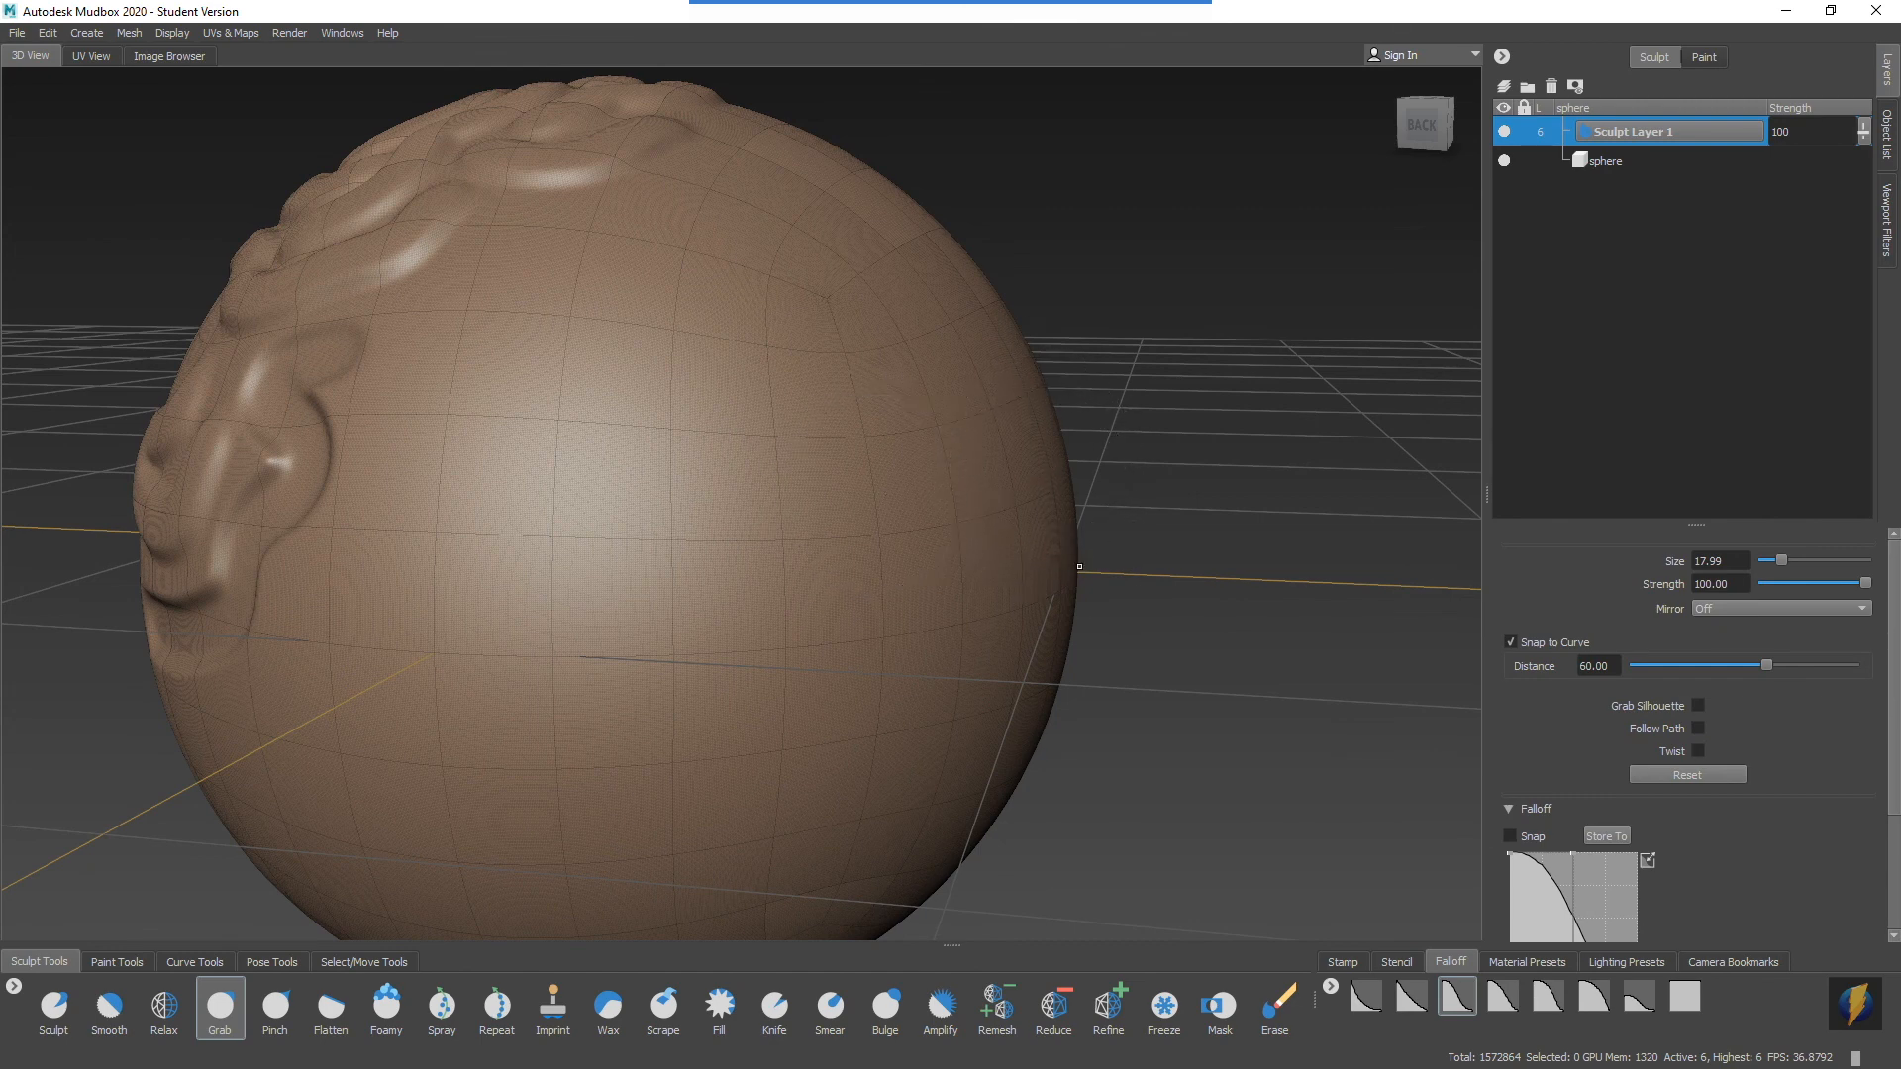
left_click(1047, 488)
mouse_move(1047, 489)
left_mouse_down()
mouse_move(1130, 489)
mouse_move(895, 526)
mouse_move(1149, 519)
left_mouse_up()
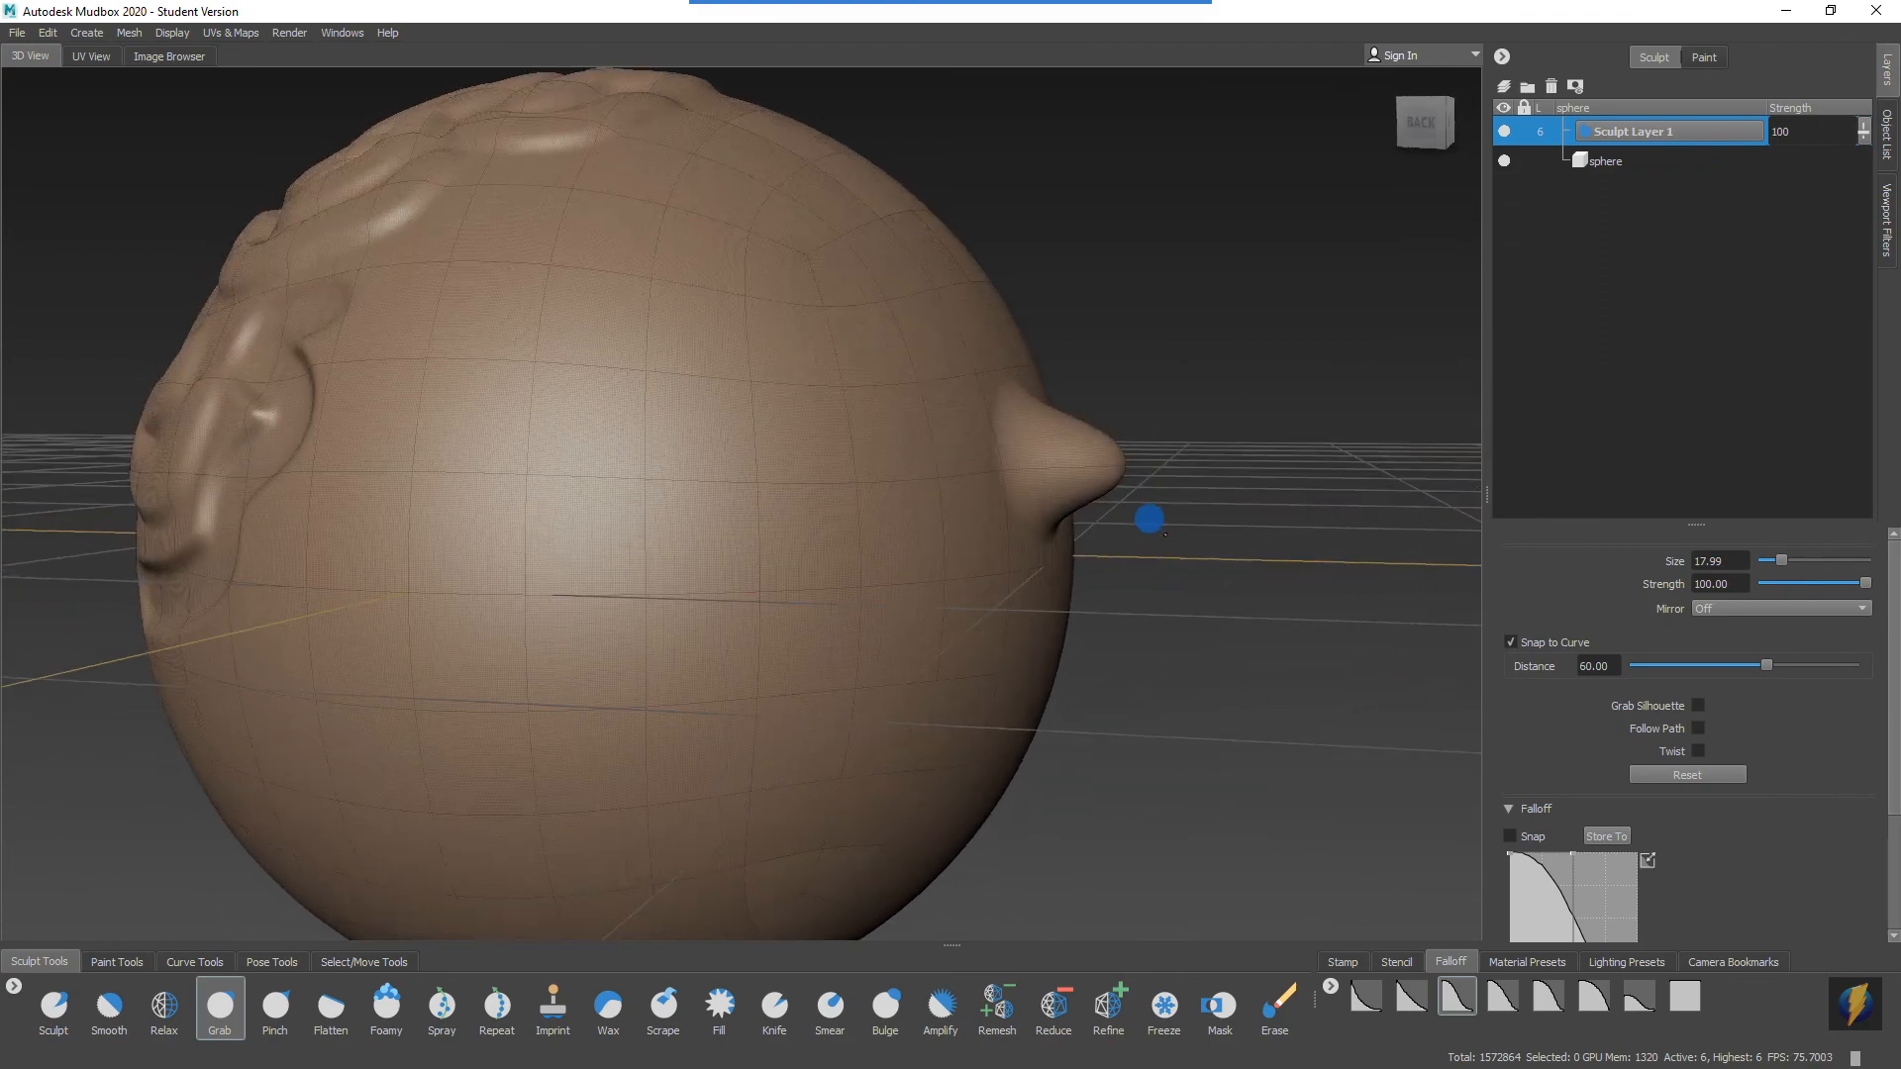
Step: Pull a broad section of the sphere outward with a larger Grab brush and tug a small spot with size 4.80
right_click_drag(1062, 570, 815, 574, "alt")
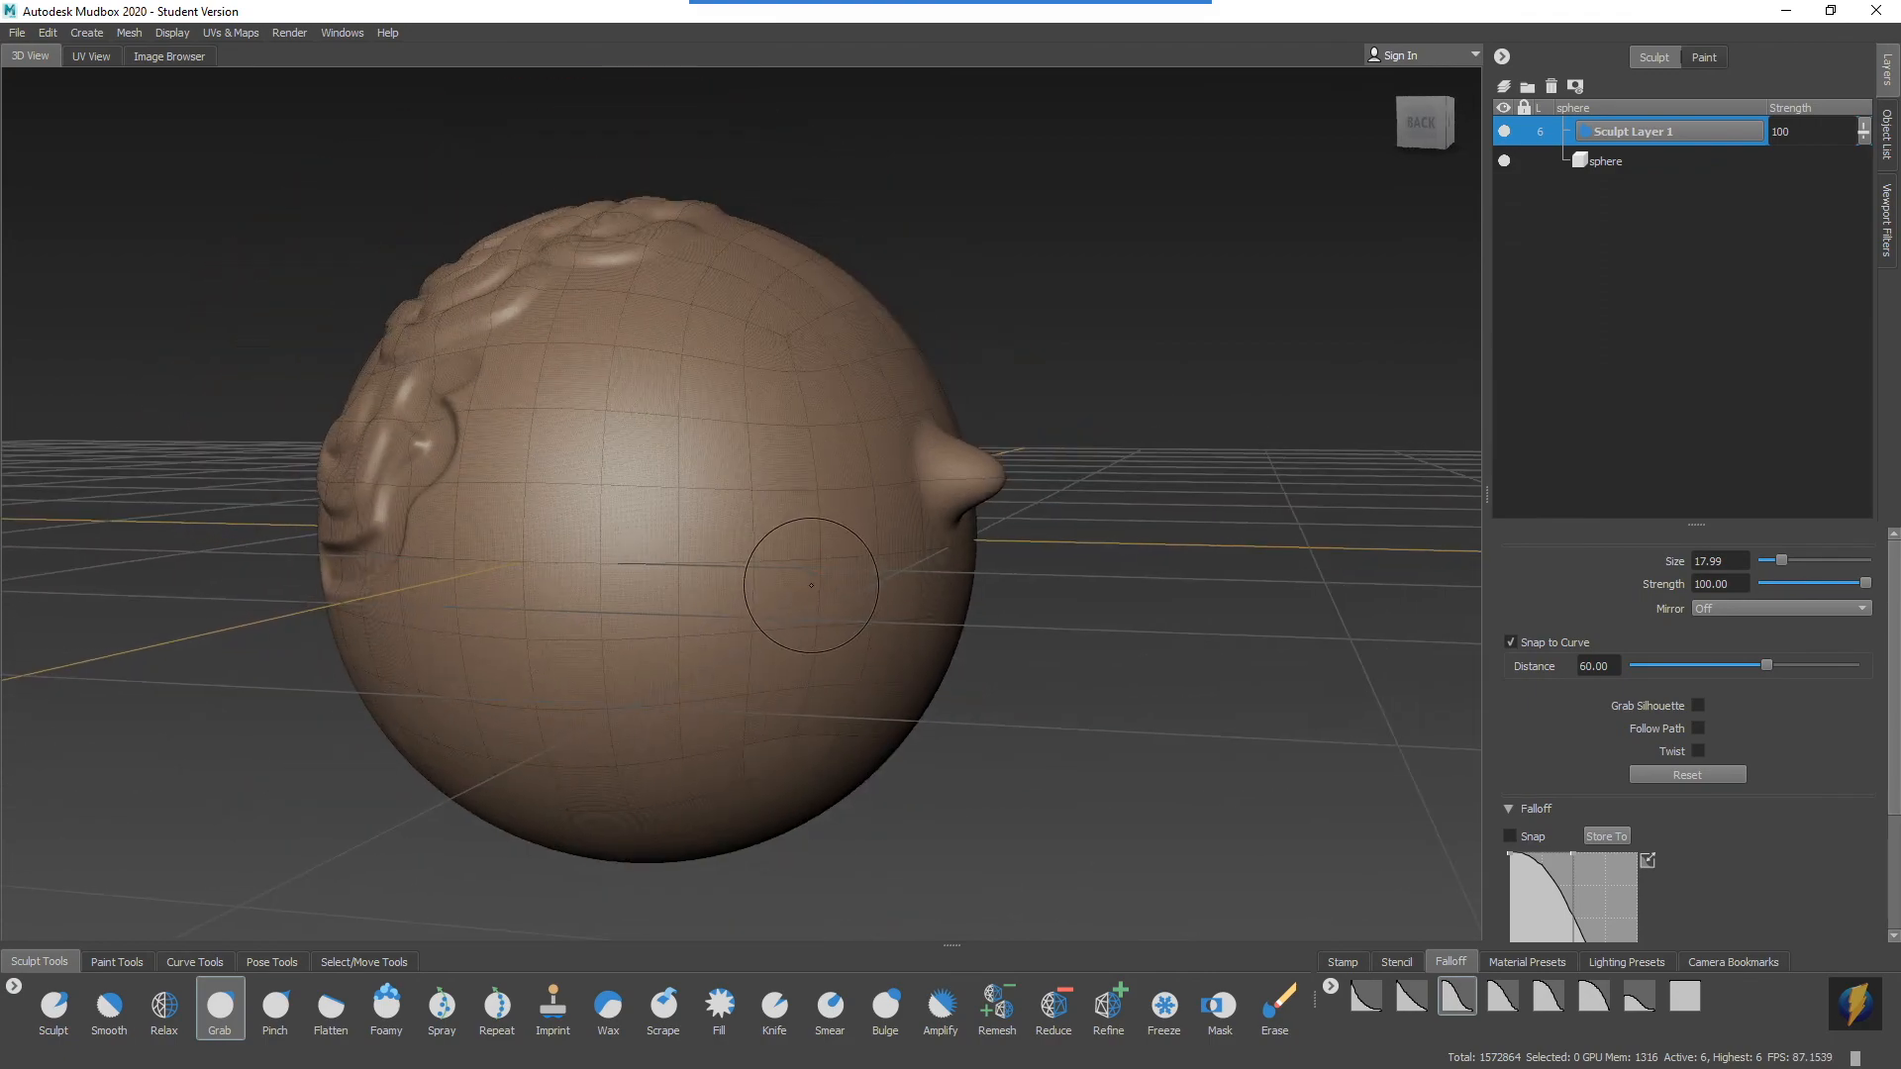
mouse_move(786, 552)
left_mouse_down()
mouse_move(955, 527)
mouse_move(869, 497)
mouse_move(978, 504)
left_mouse_up()
left_click_drag(832, 508, 610, 514)
left_click_drag(819, 417, 868, 415)
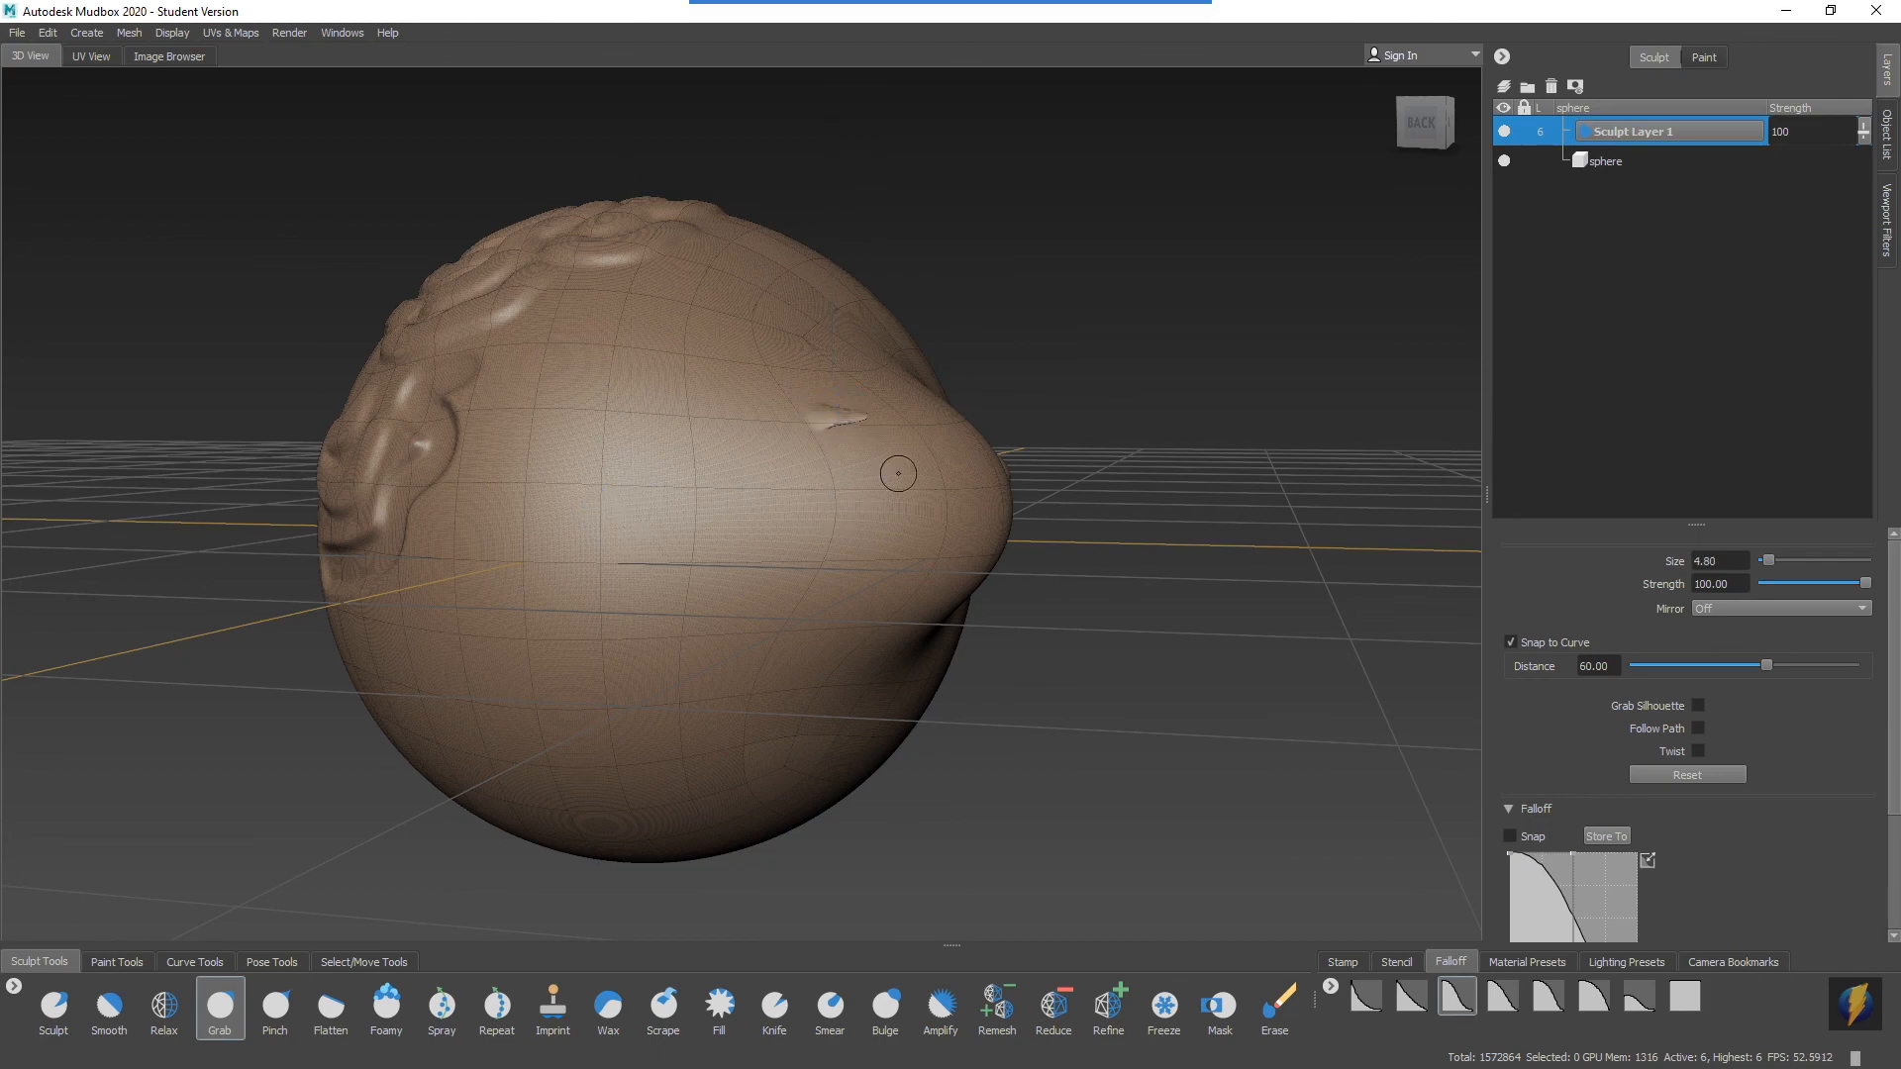
Step: Save the sculpted sphere scene as test02.mud
left_click_drag(887, 513, 679, 518, "alt")
right_click_drag(680, 518, 782, 544, "alt")
left_click_drag(777, 535, 1187, 511, "alt")
right_click_drag(1187, 511, 809, 483, "alt")
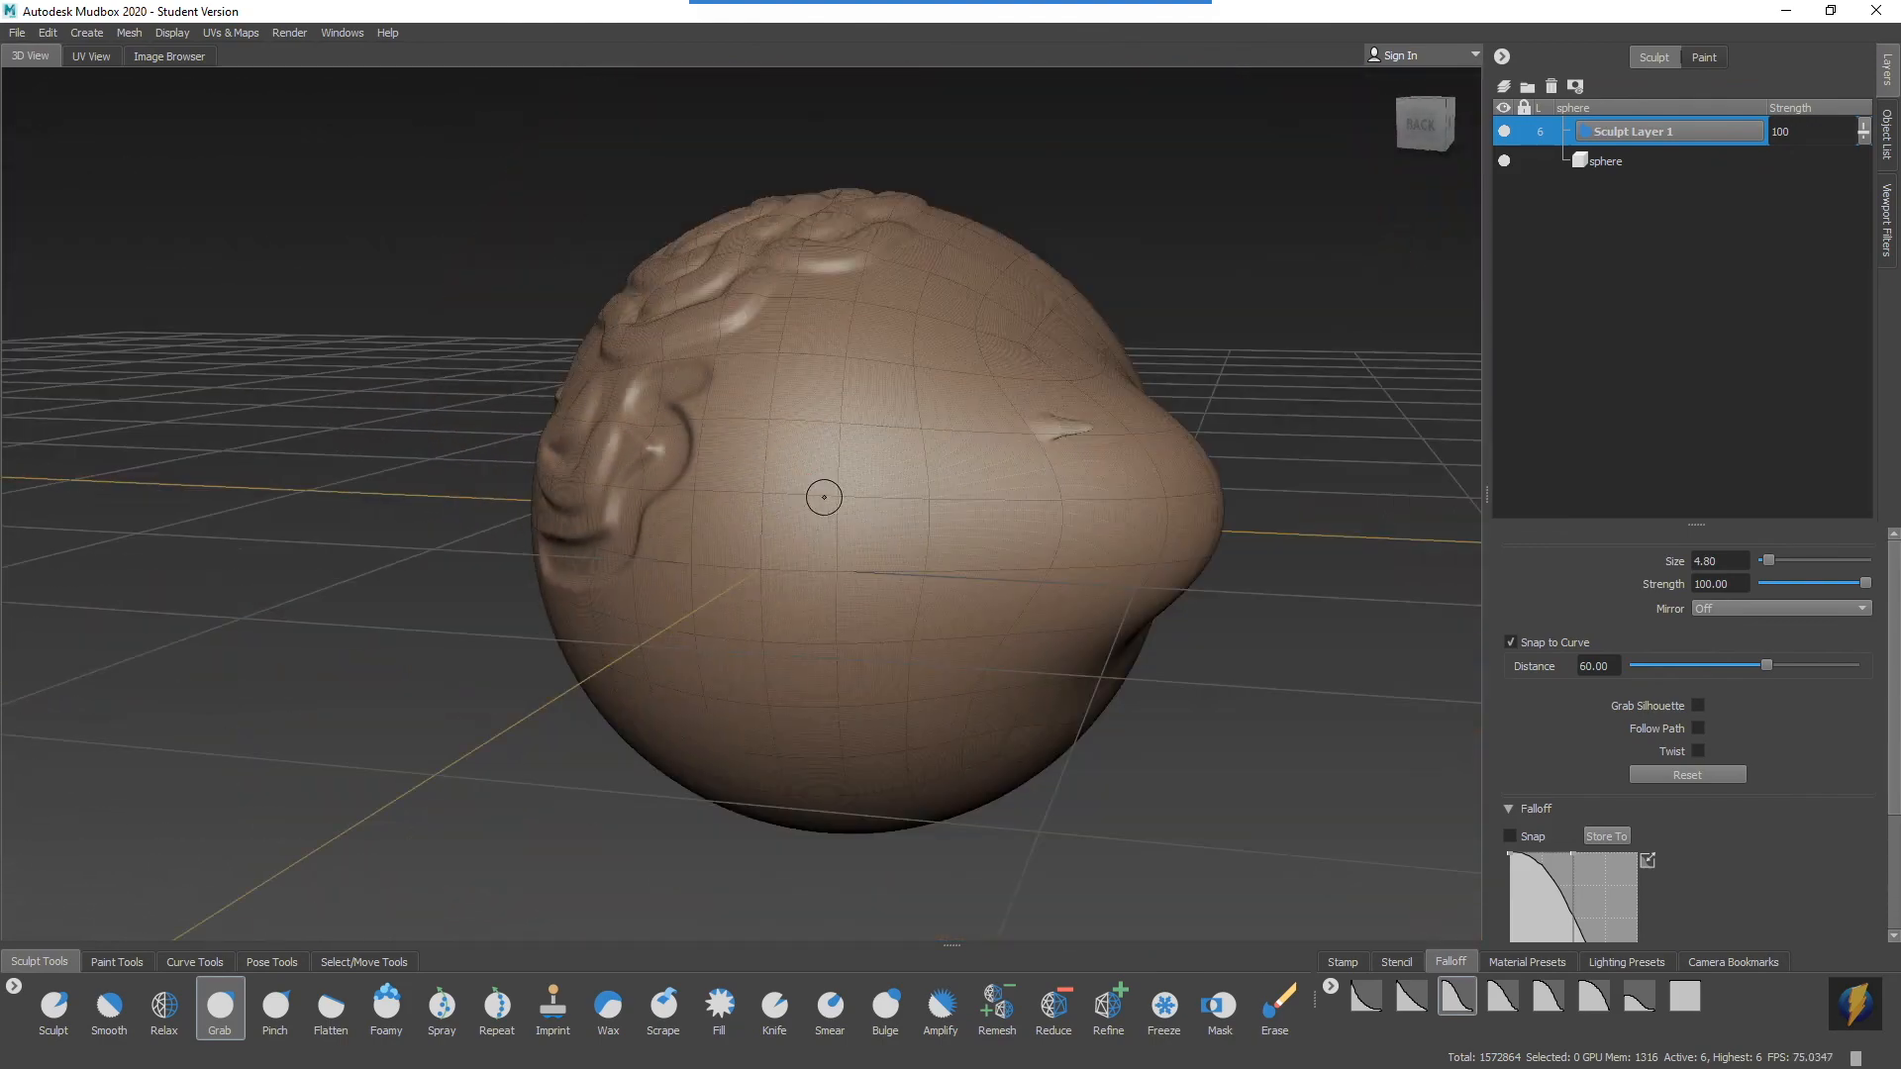
middle_click_drag(925, 475, 882, 475, "alt")
key("ctrl+s")
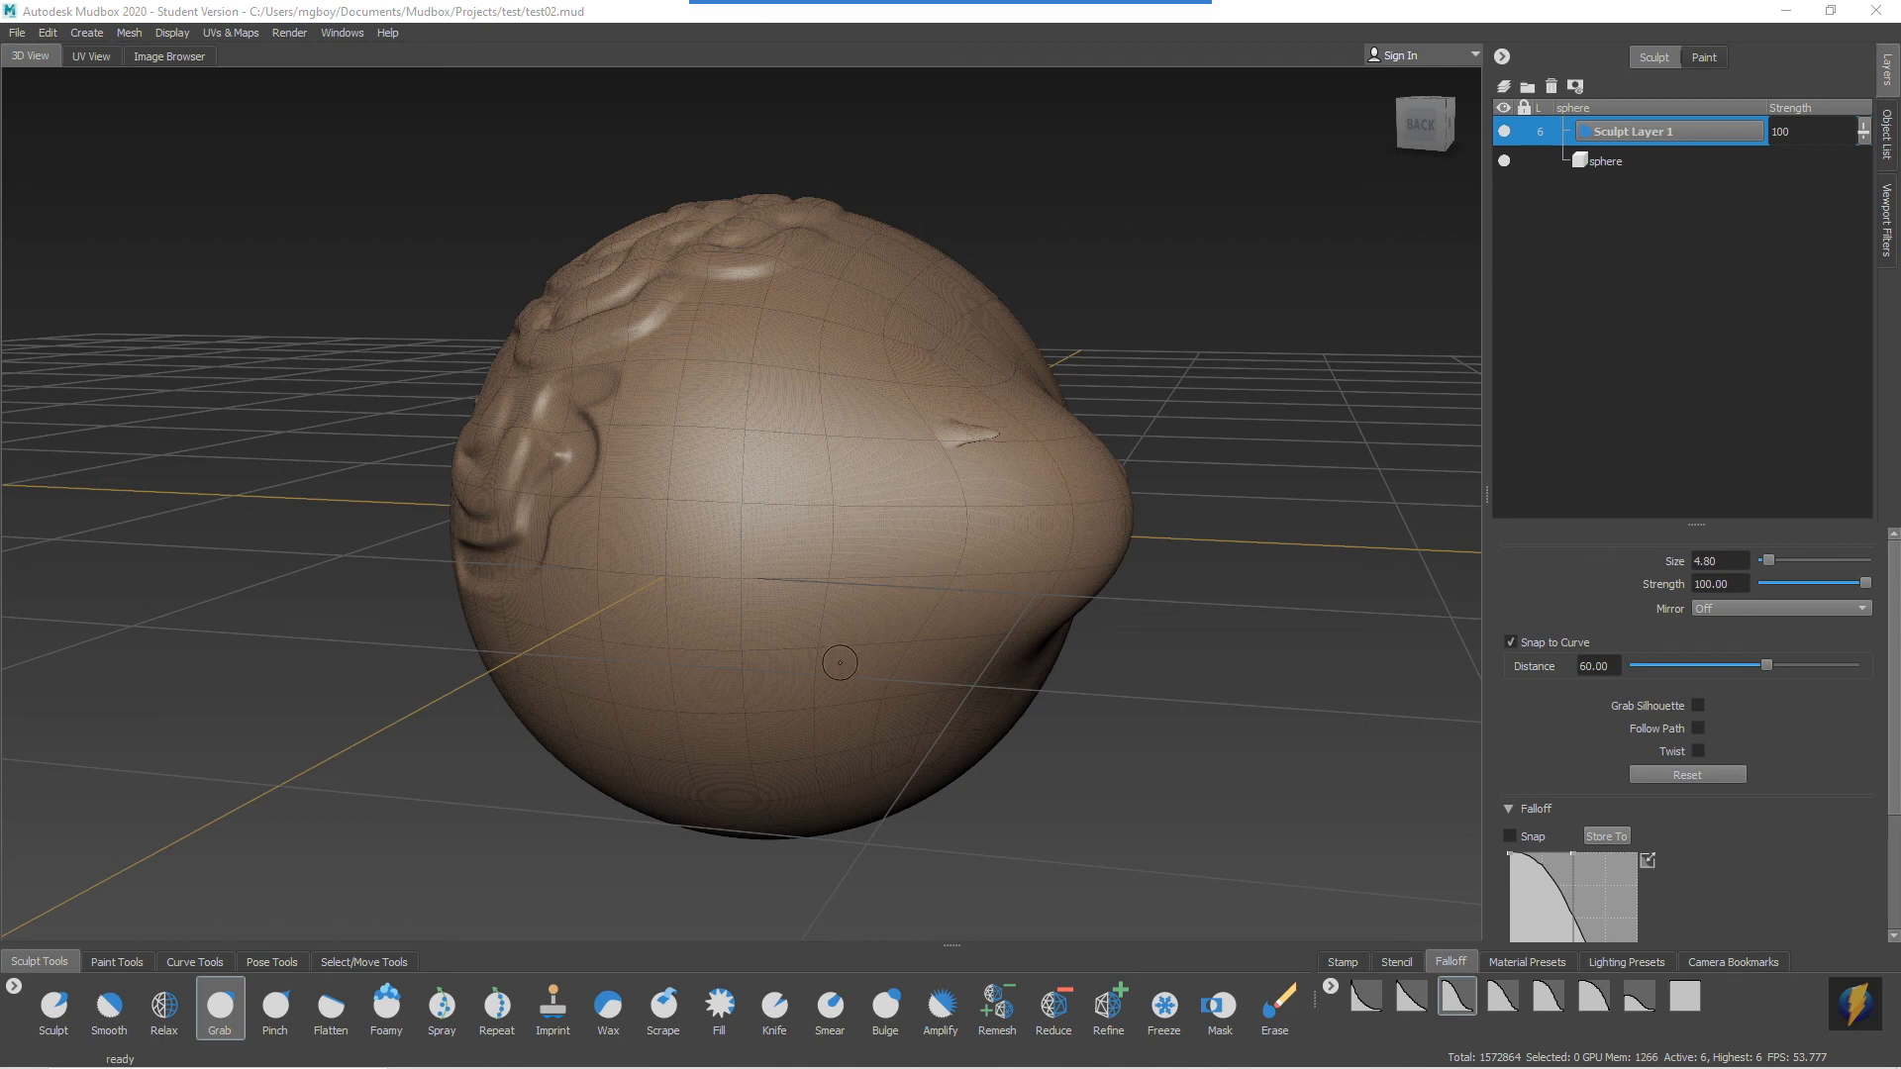
Step: Start a new sculpture from the Human Body starting point and subdivide the mesh to level 3
left_click(15, 35)
left_click(55, 51)
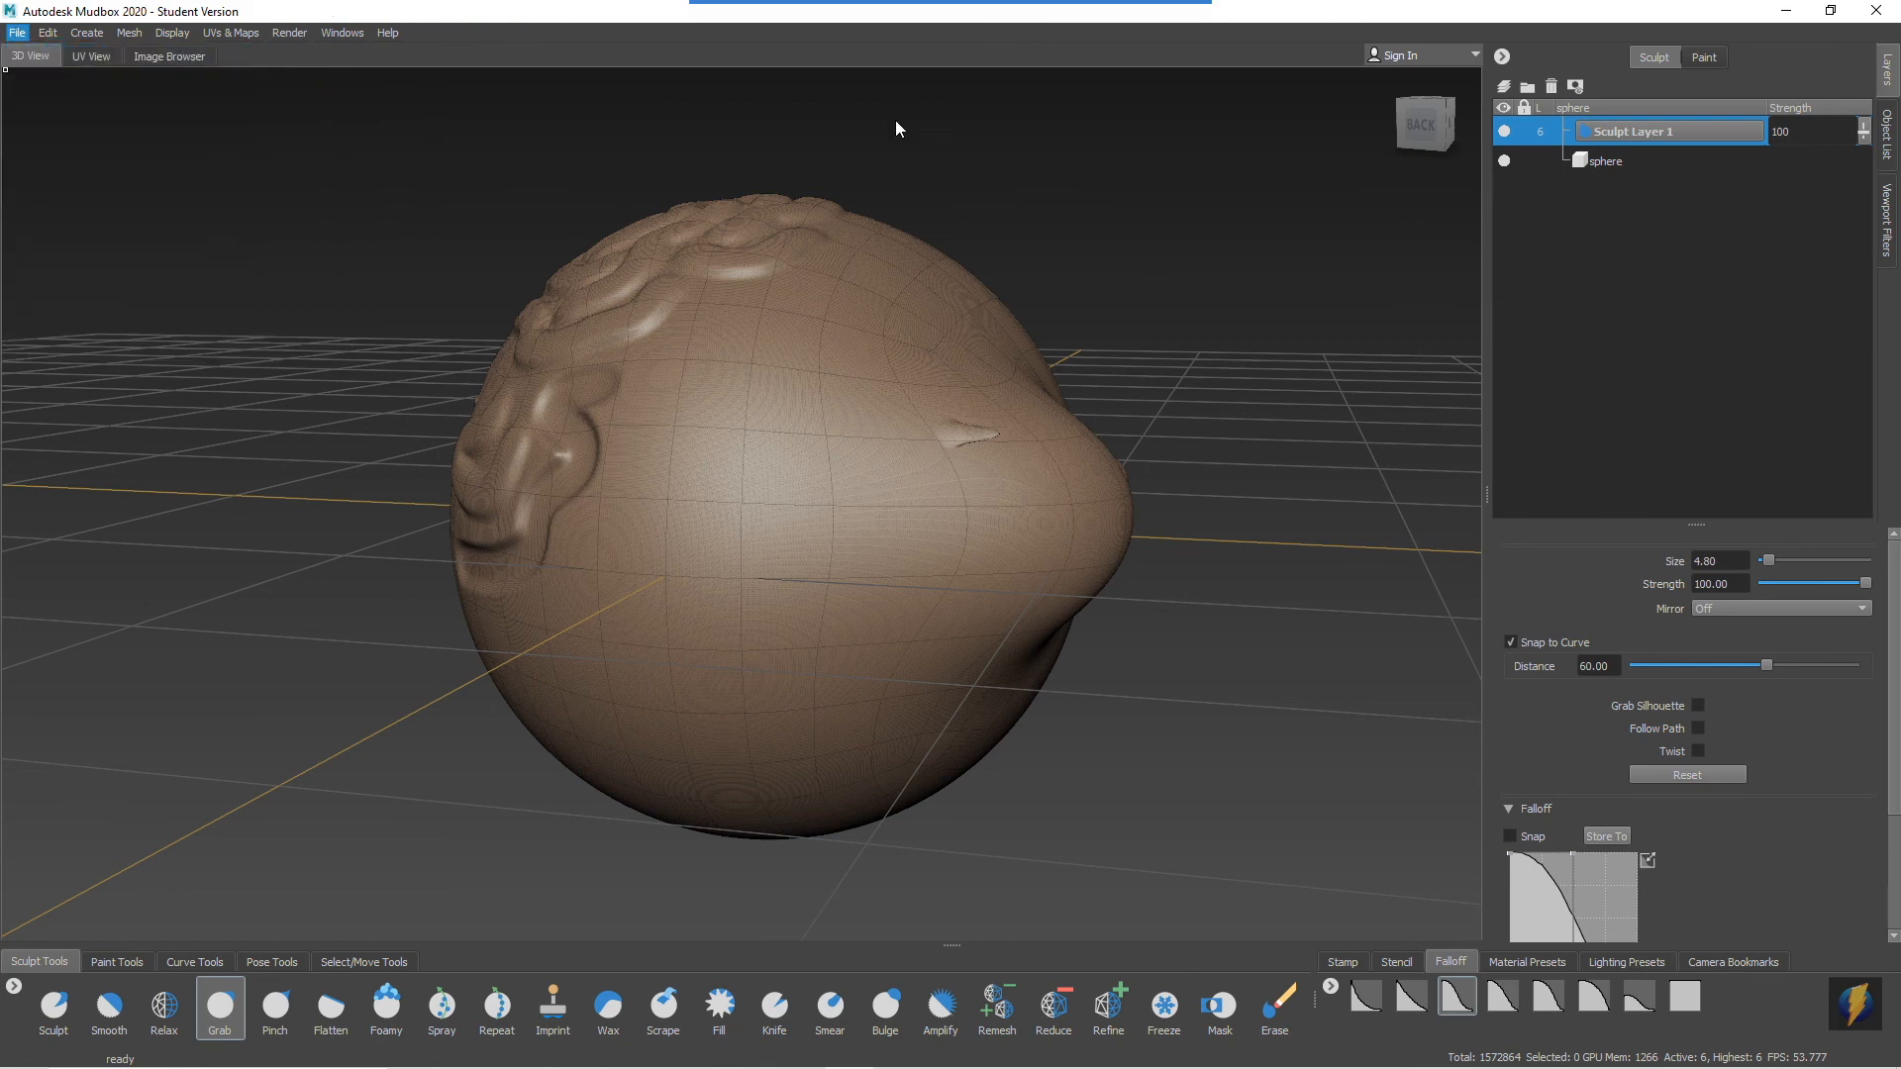
scroll(1052, 493, "down", 3)
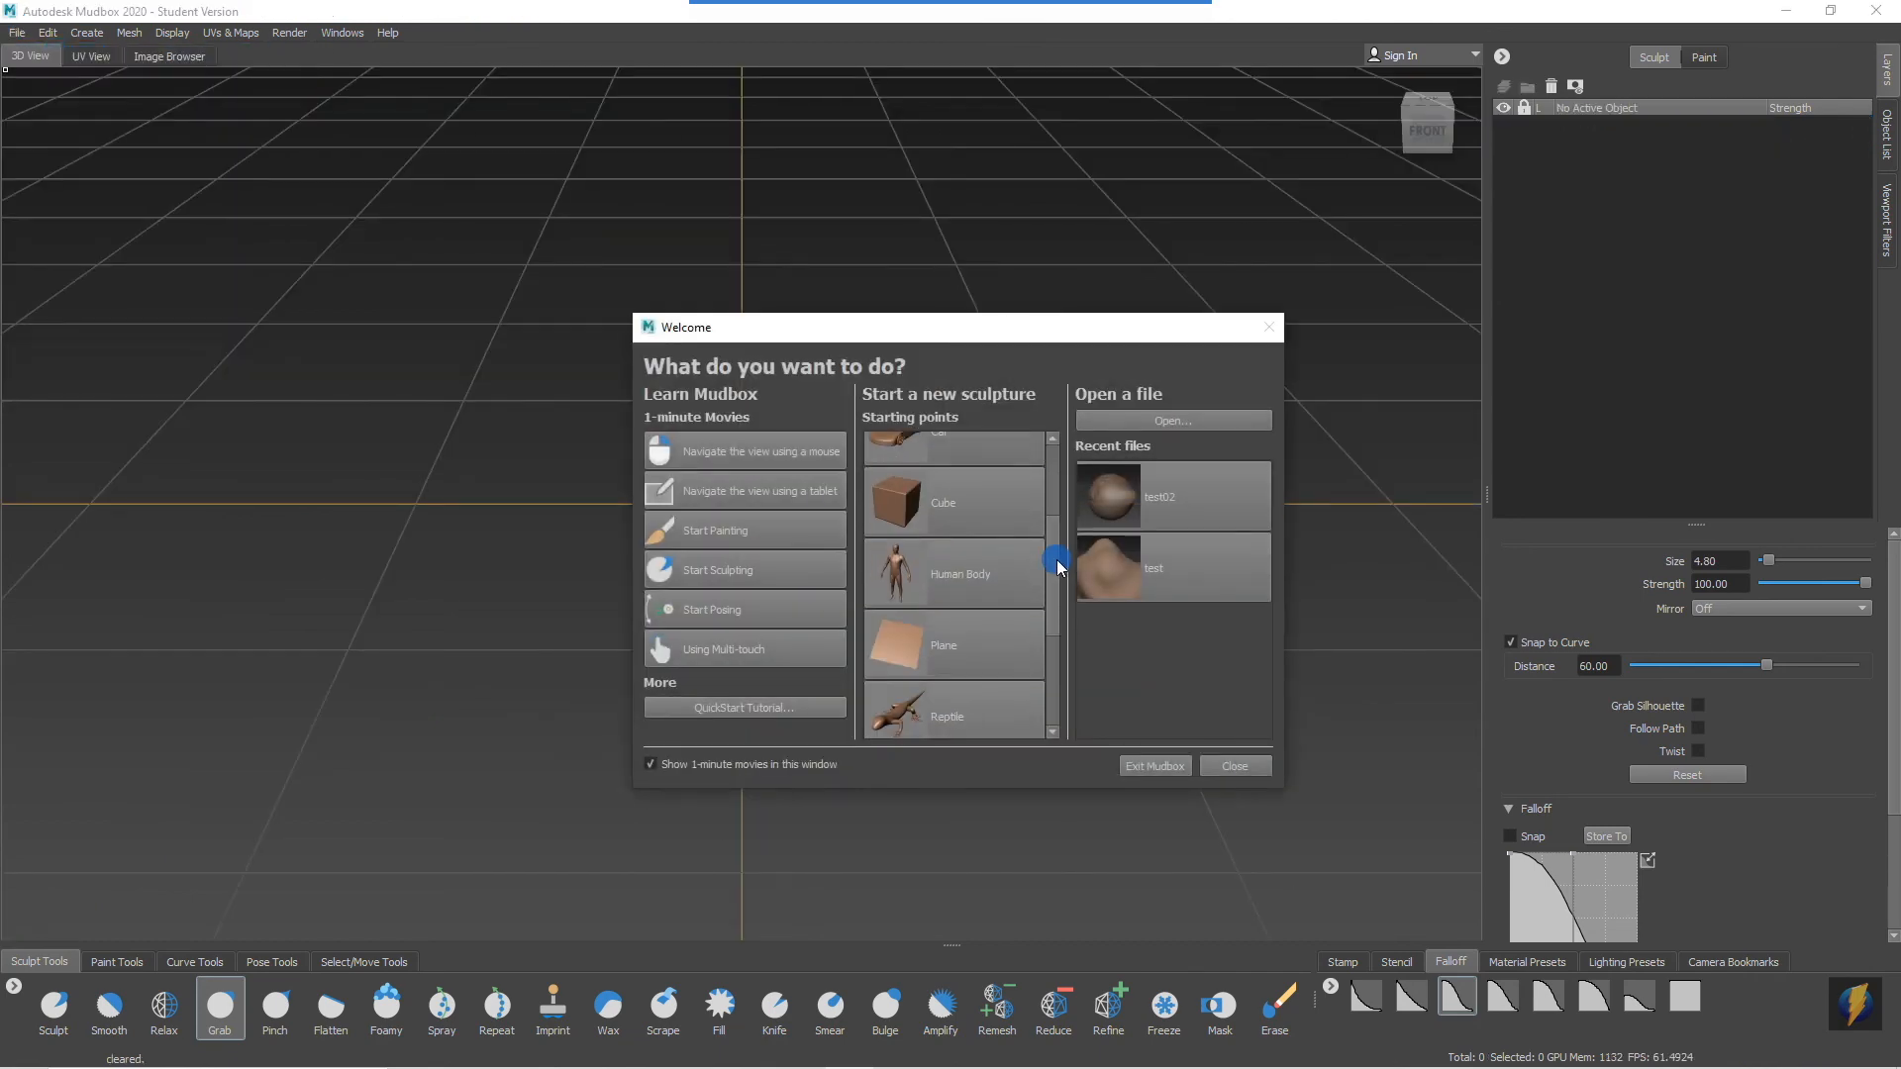
left_click(975, 493)
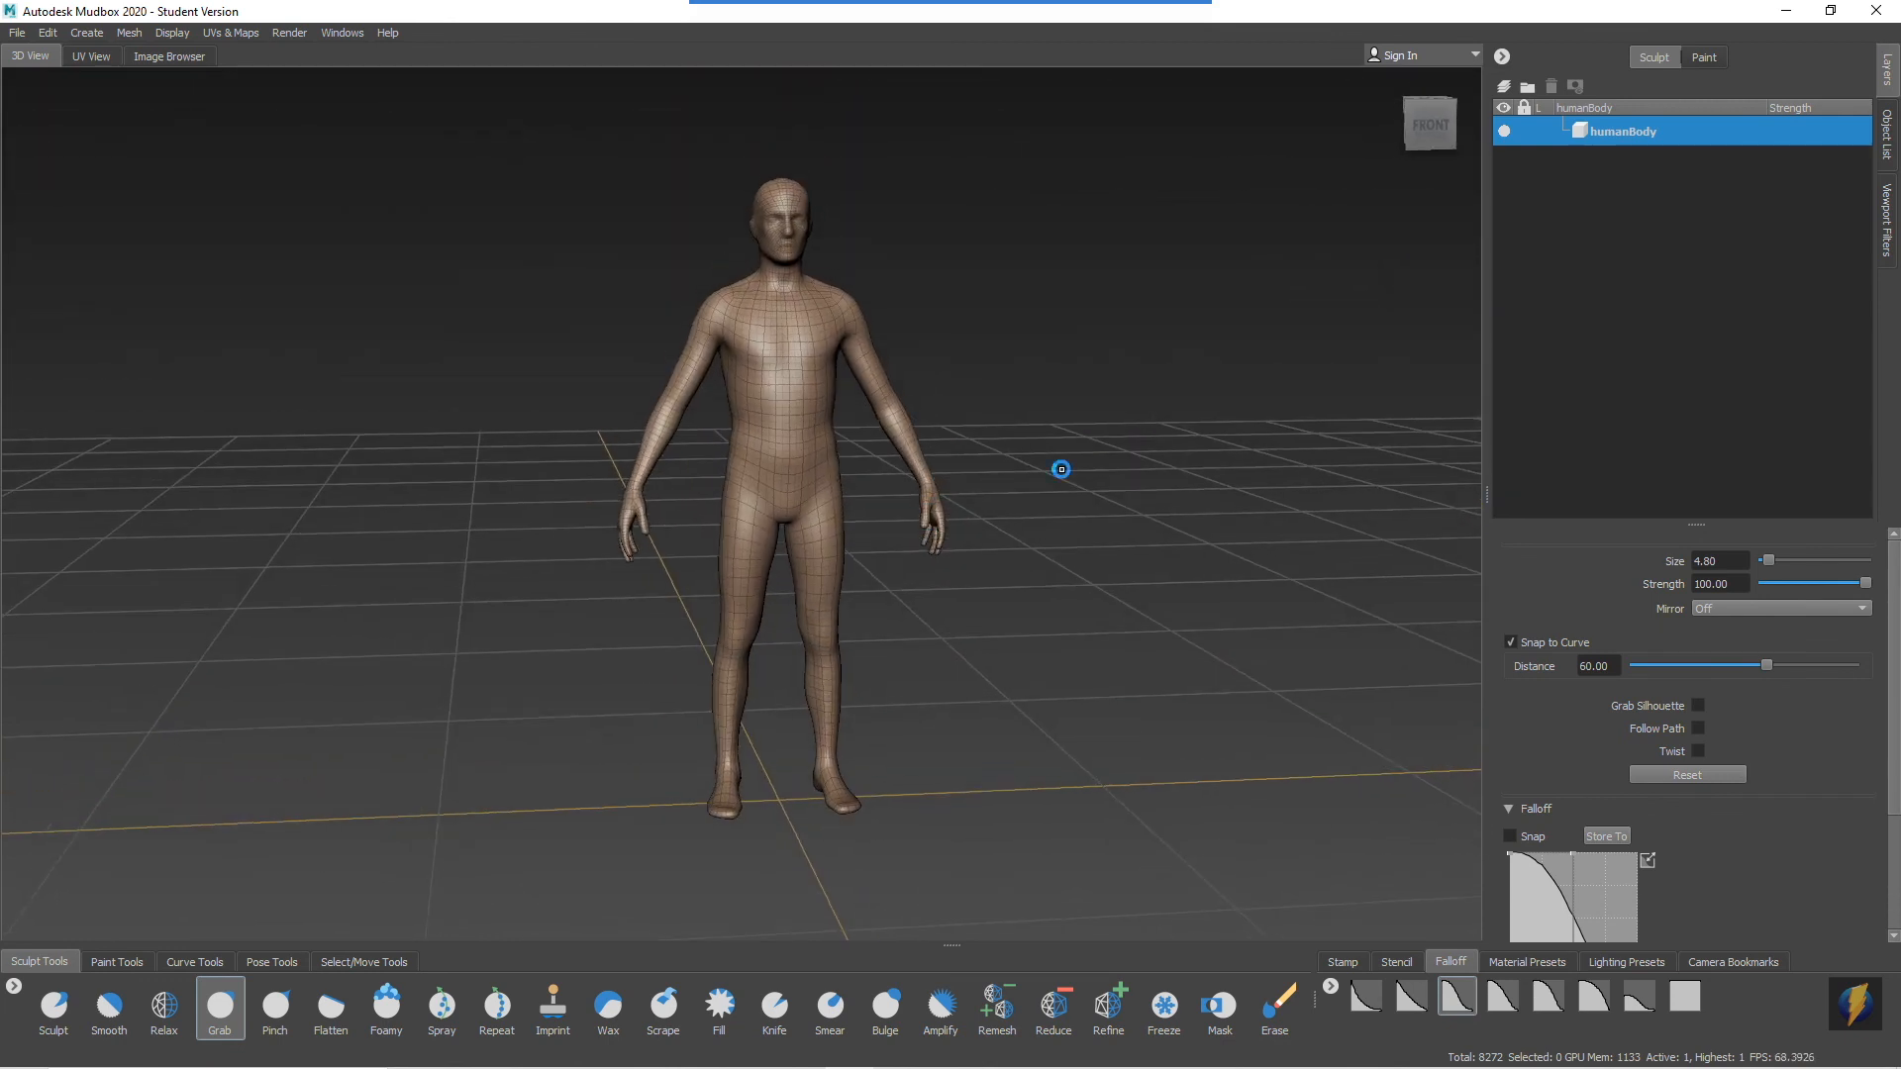
key("shift+d")
key("shift+d")
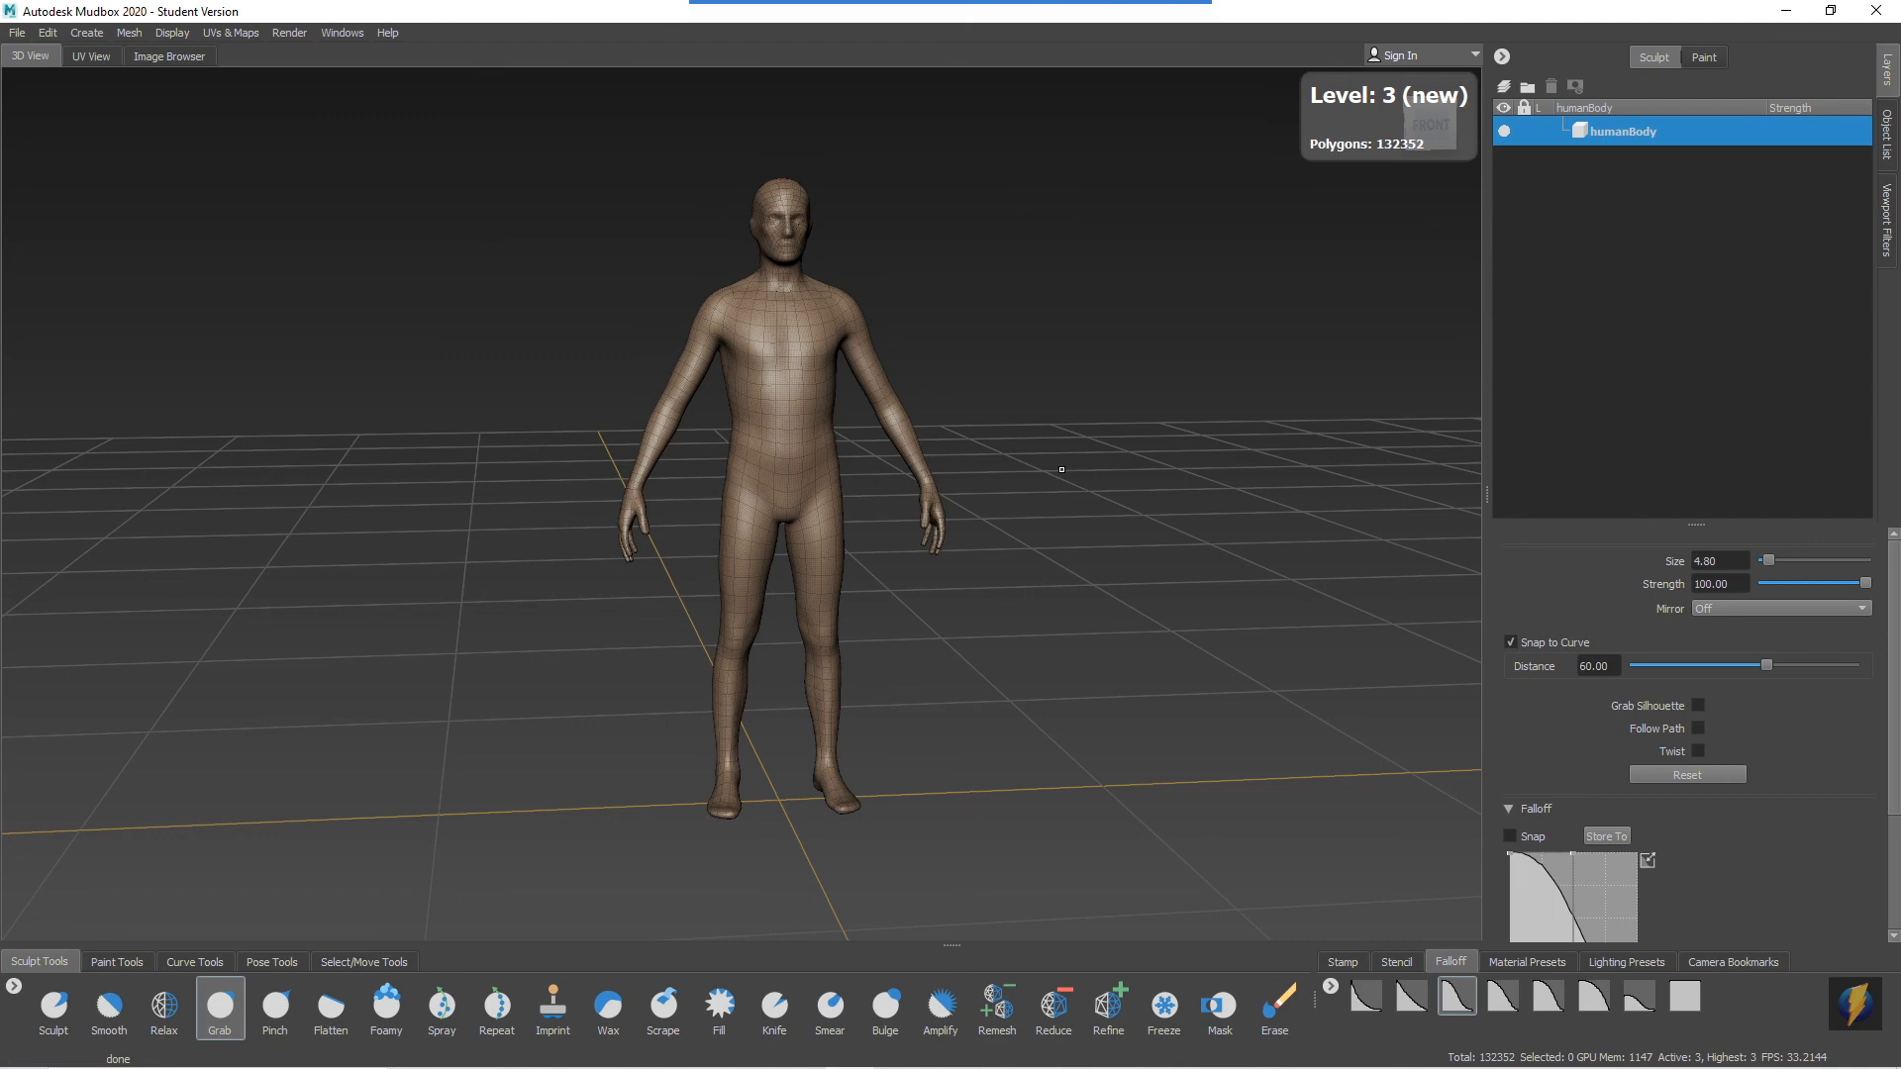
Step: Pull both of the human body's shoulders outward and upward with the Grab tool, enlarging the brush to 42.88
left_click_drag(937, 465, 921, 460, "alt")
right_click_drag(899, 399, 906, 456, "alt")
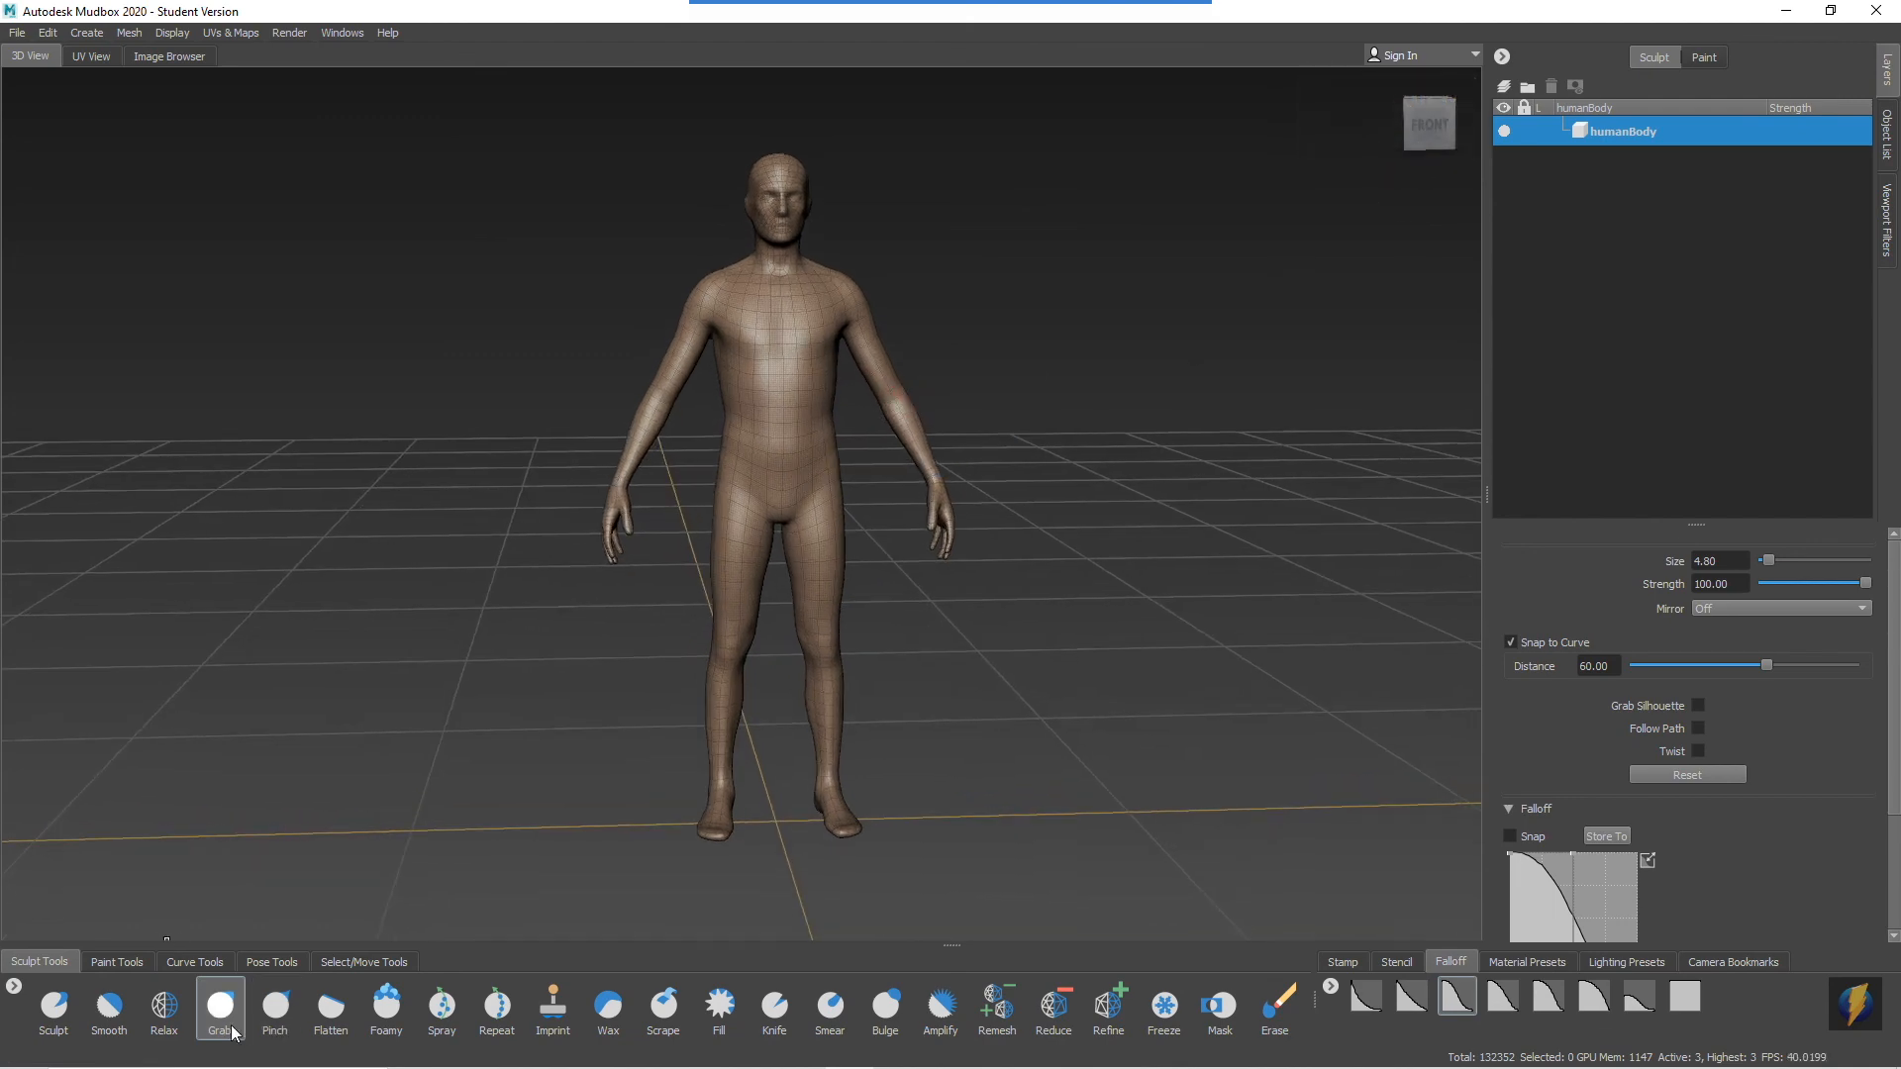
middle_click_drag(913, 437, 833, 495, "alt")
right_click_drag(782, 485, 742, 505, "alt")
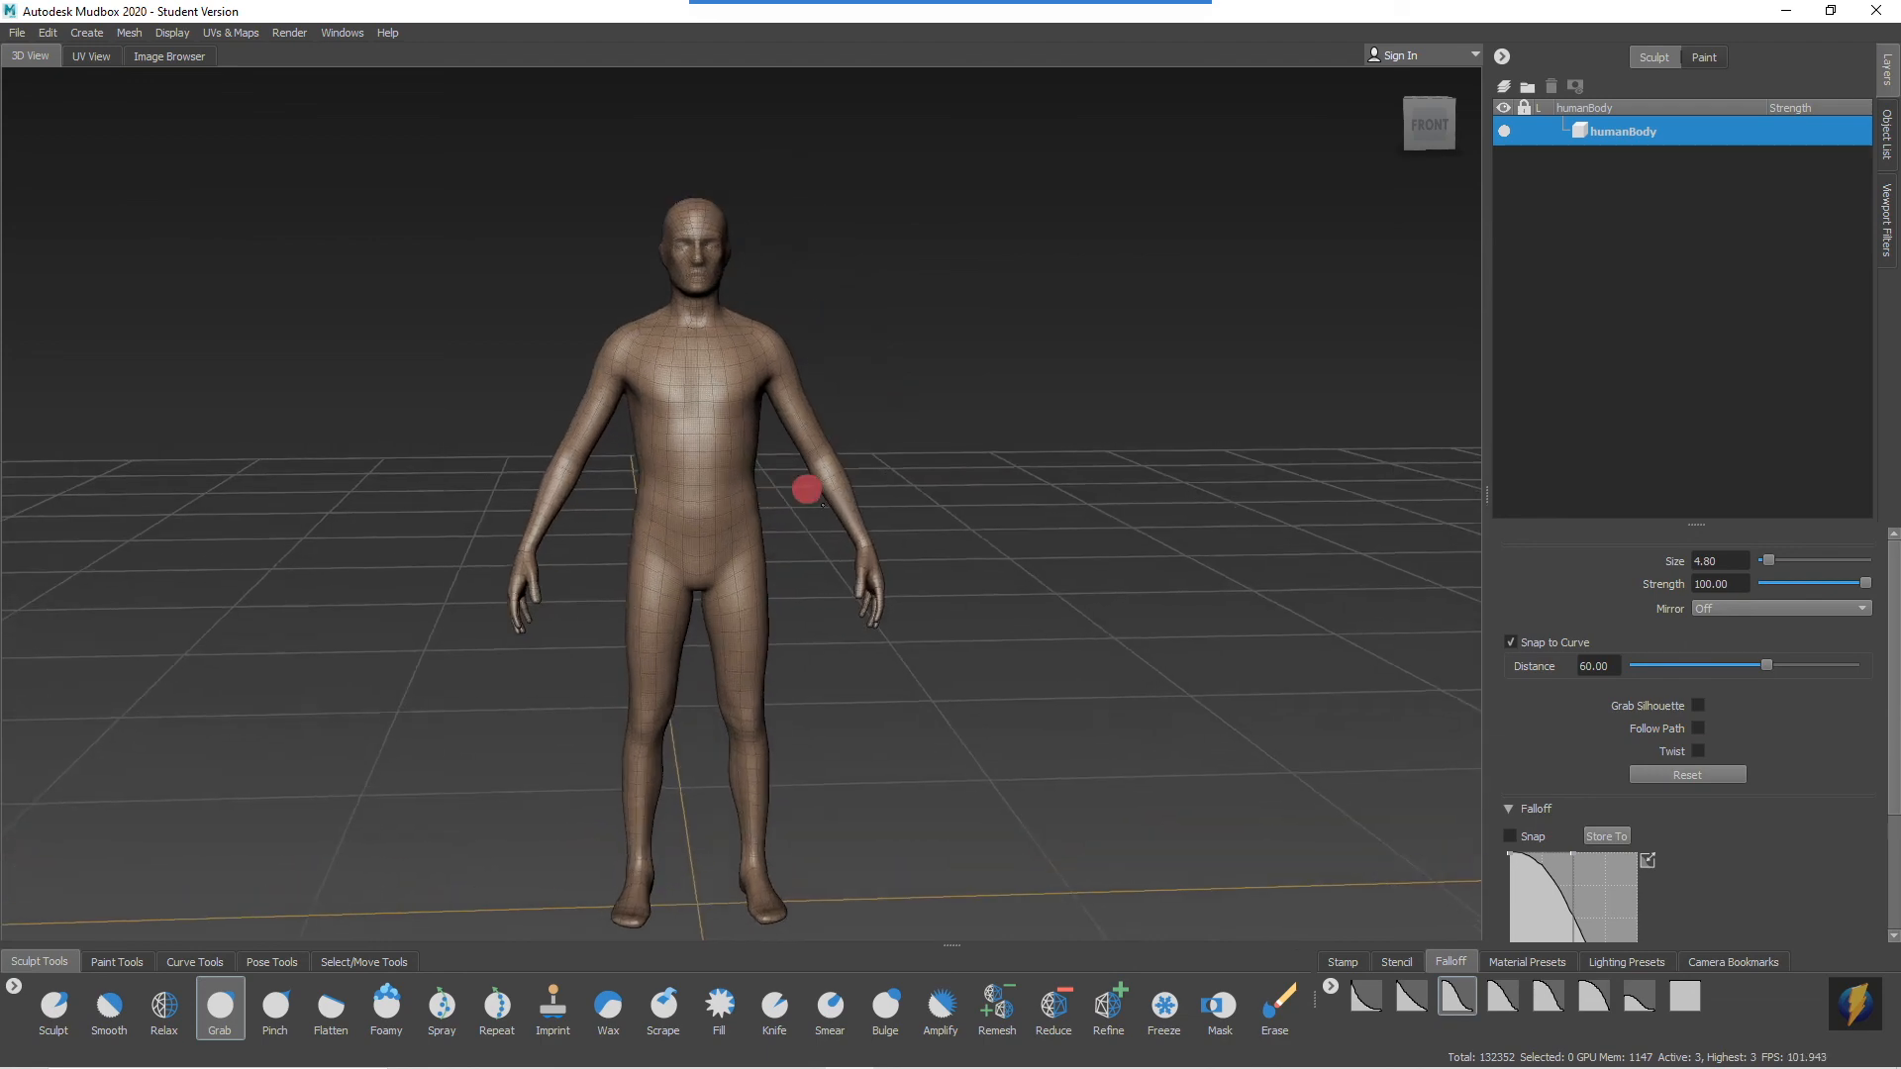
middle_click_drag(740, 507, 770, 504, "alt")
left_click_drag(658, 492, 758, 509, "alt")
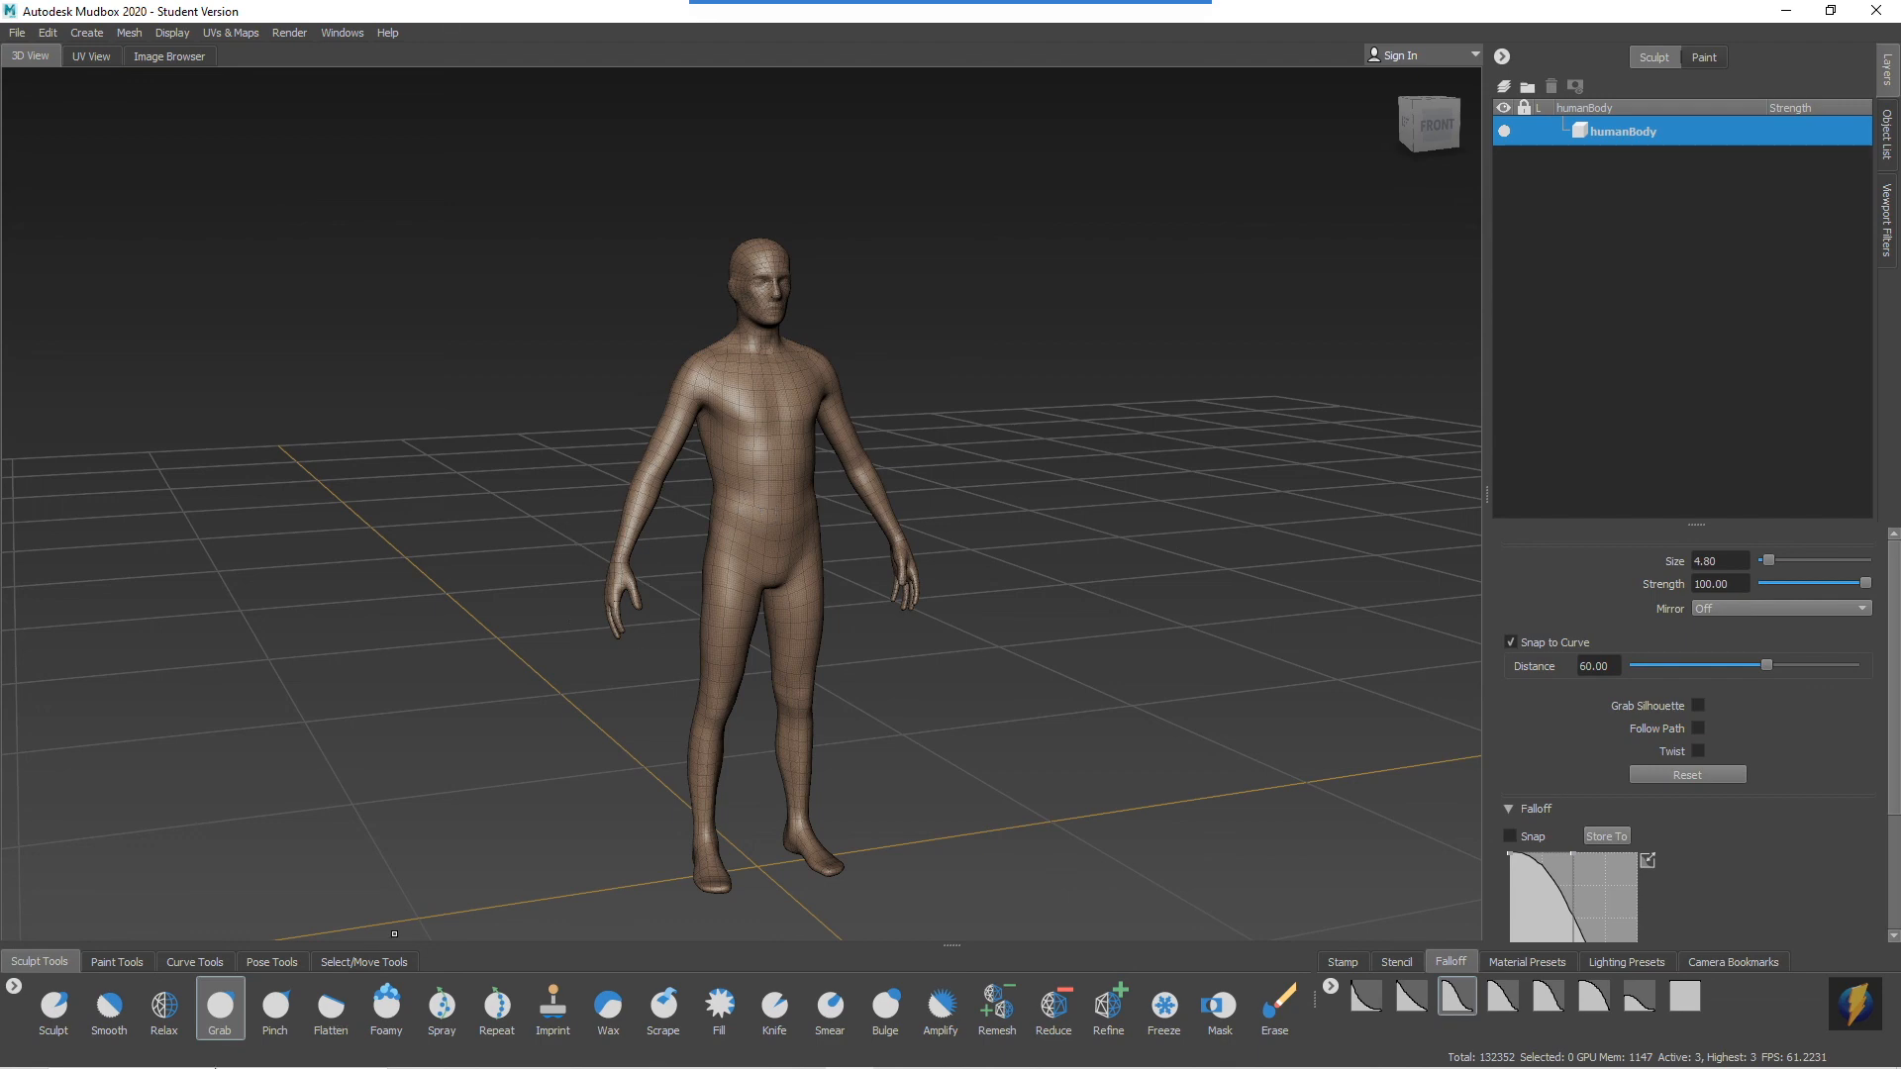
mouse_move(582, 681)
left_mouse_down("alt")
mouse_move(492, 658)
mouse_move(696, 525)
mouse_move(671, 454)
mouse_move(765, 457)
left_mouse_up("alt")
middle_click_drag(770, 434, 783, 461, "alt")
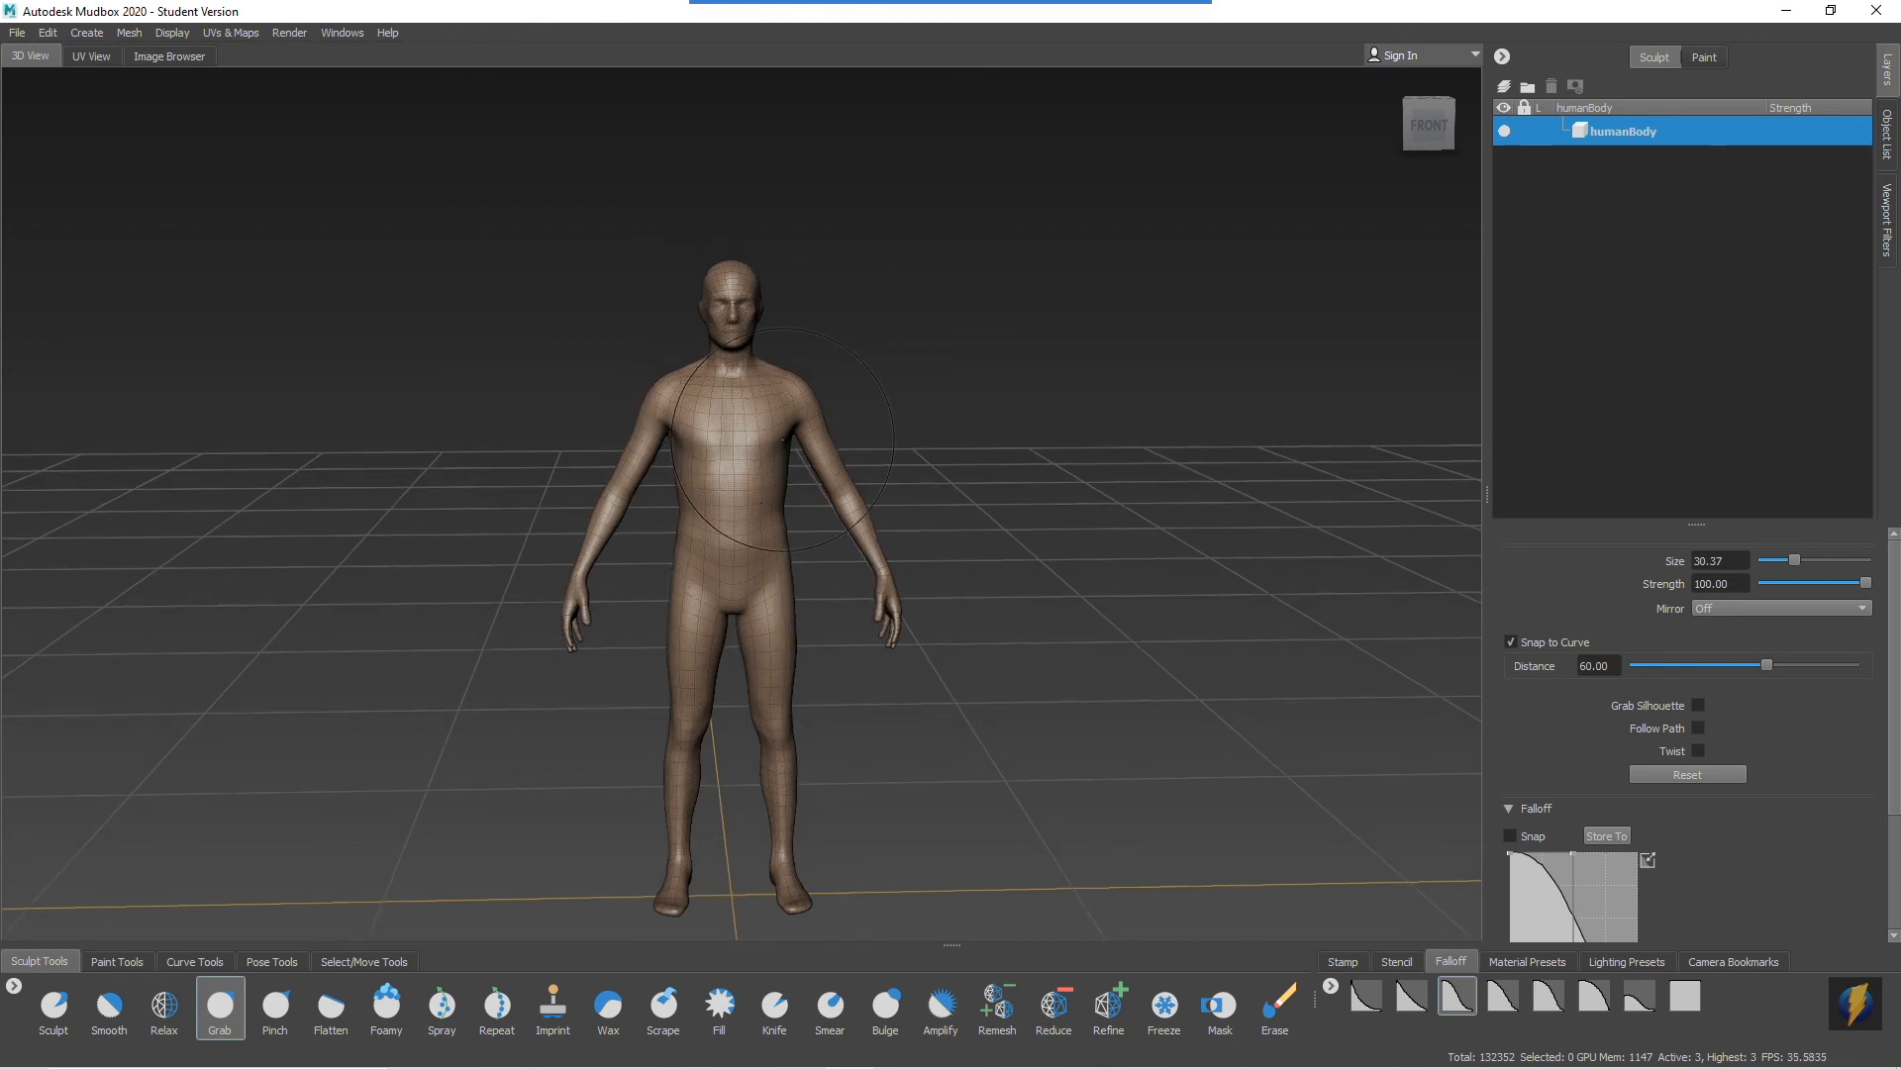
left_click_drag(716, 446, 762, 446)
left_click_drag(662, 392, 550, 342)
left_click_drag(793, 388, 866, 337)
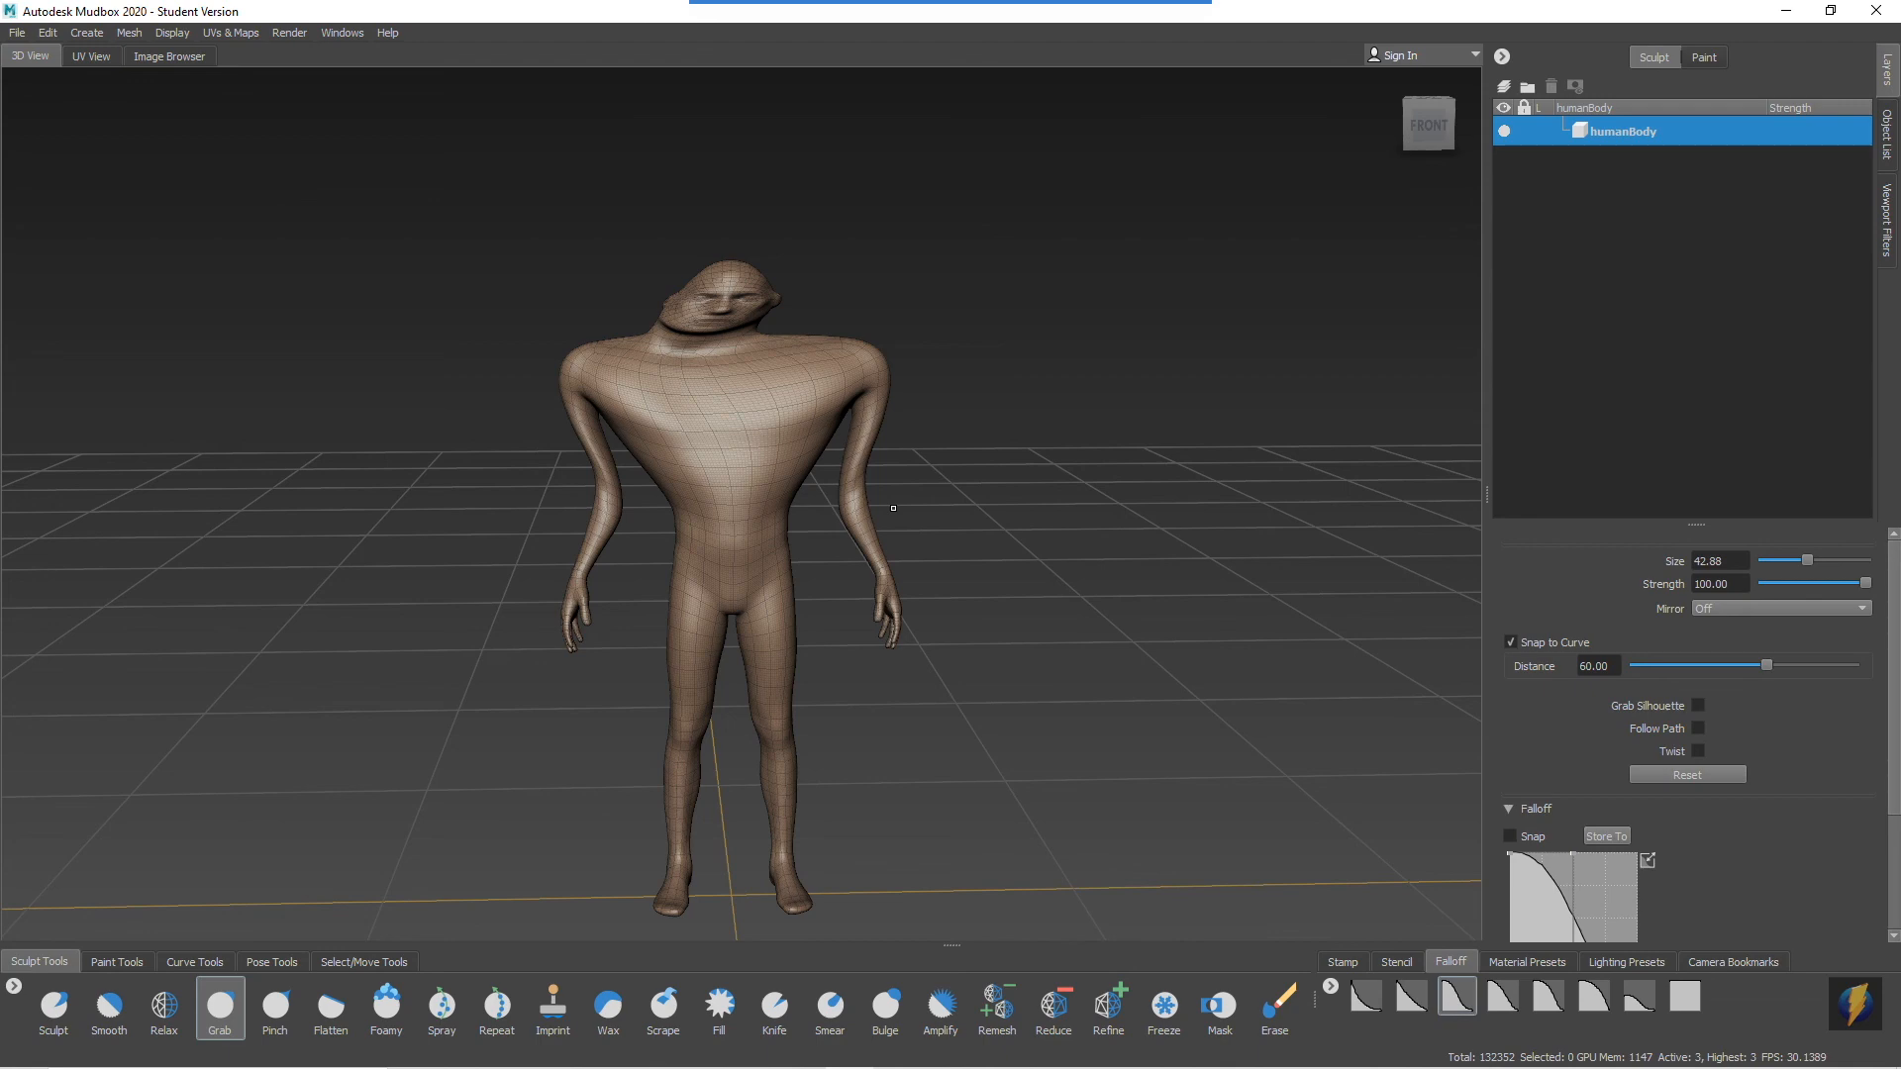
mouse_move(951, 4)
left_click(1019, 39)
mouse_move(1097, 404)
left_mouse_down()
mouse_move(1496, 119)
mouse_move(1357, 216)
left_mouse_up()
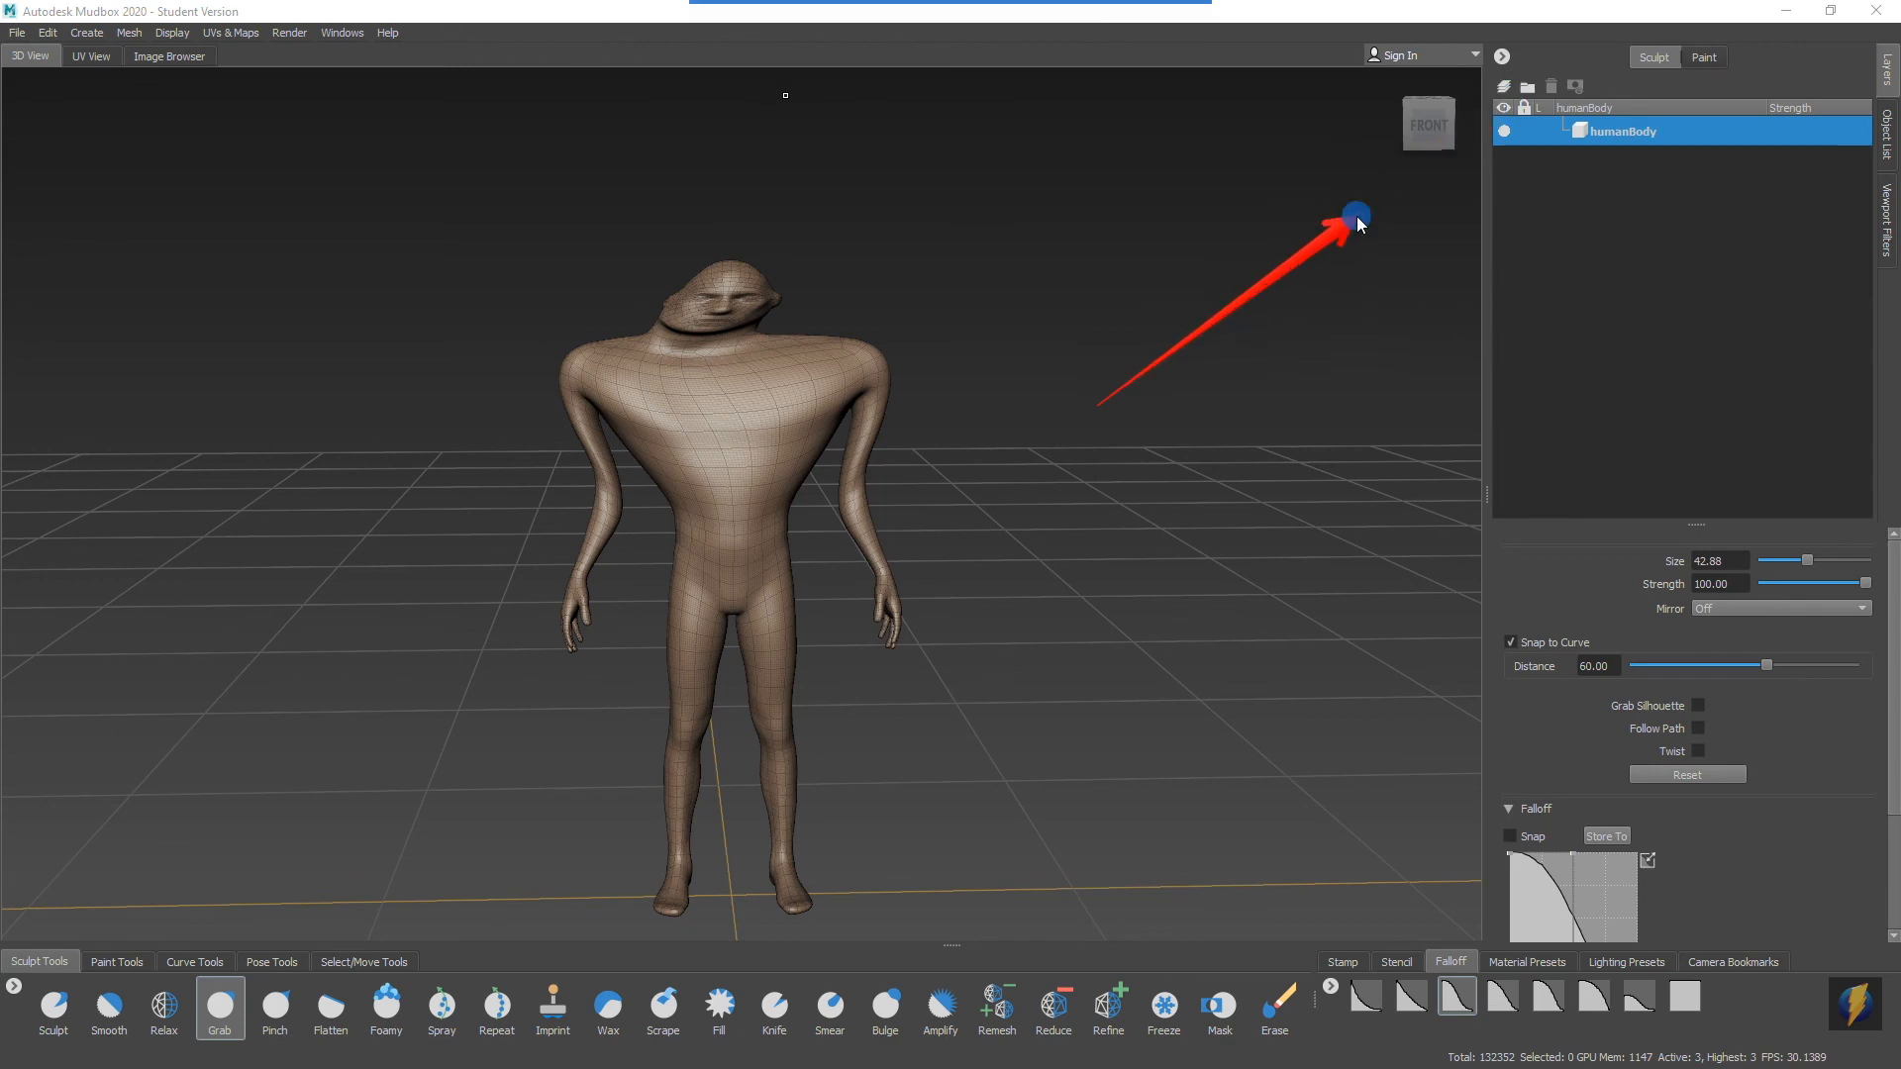
Step: Undo the Grab edits on the human body's shoulders and head, and add a new sculpt layer
left_click(1274, 1005)
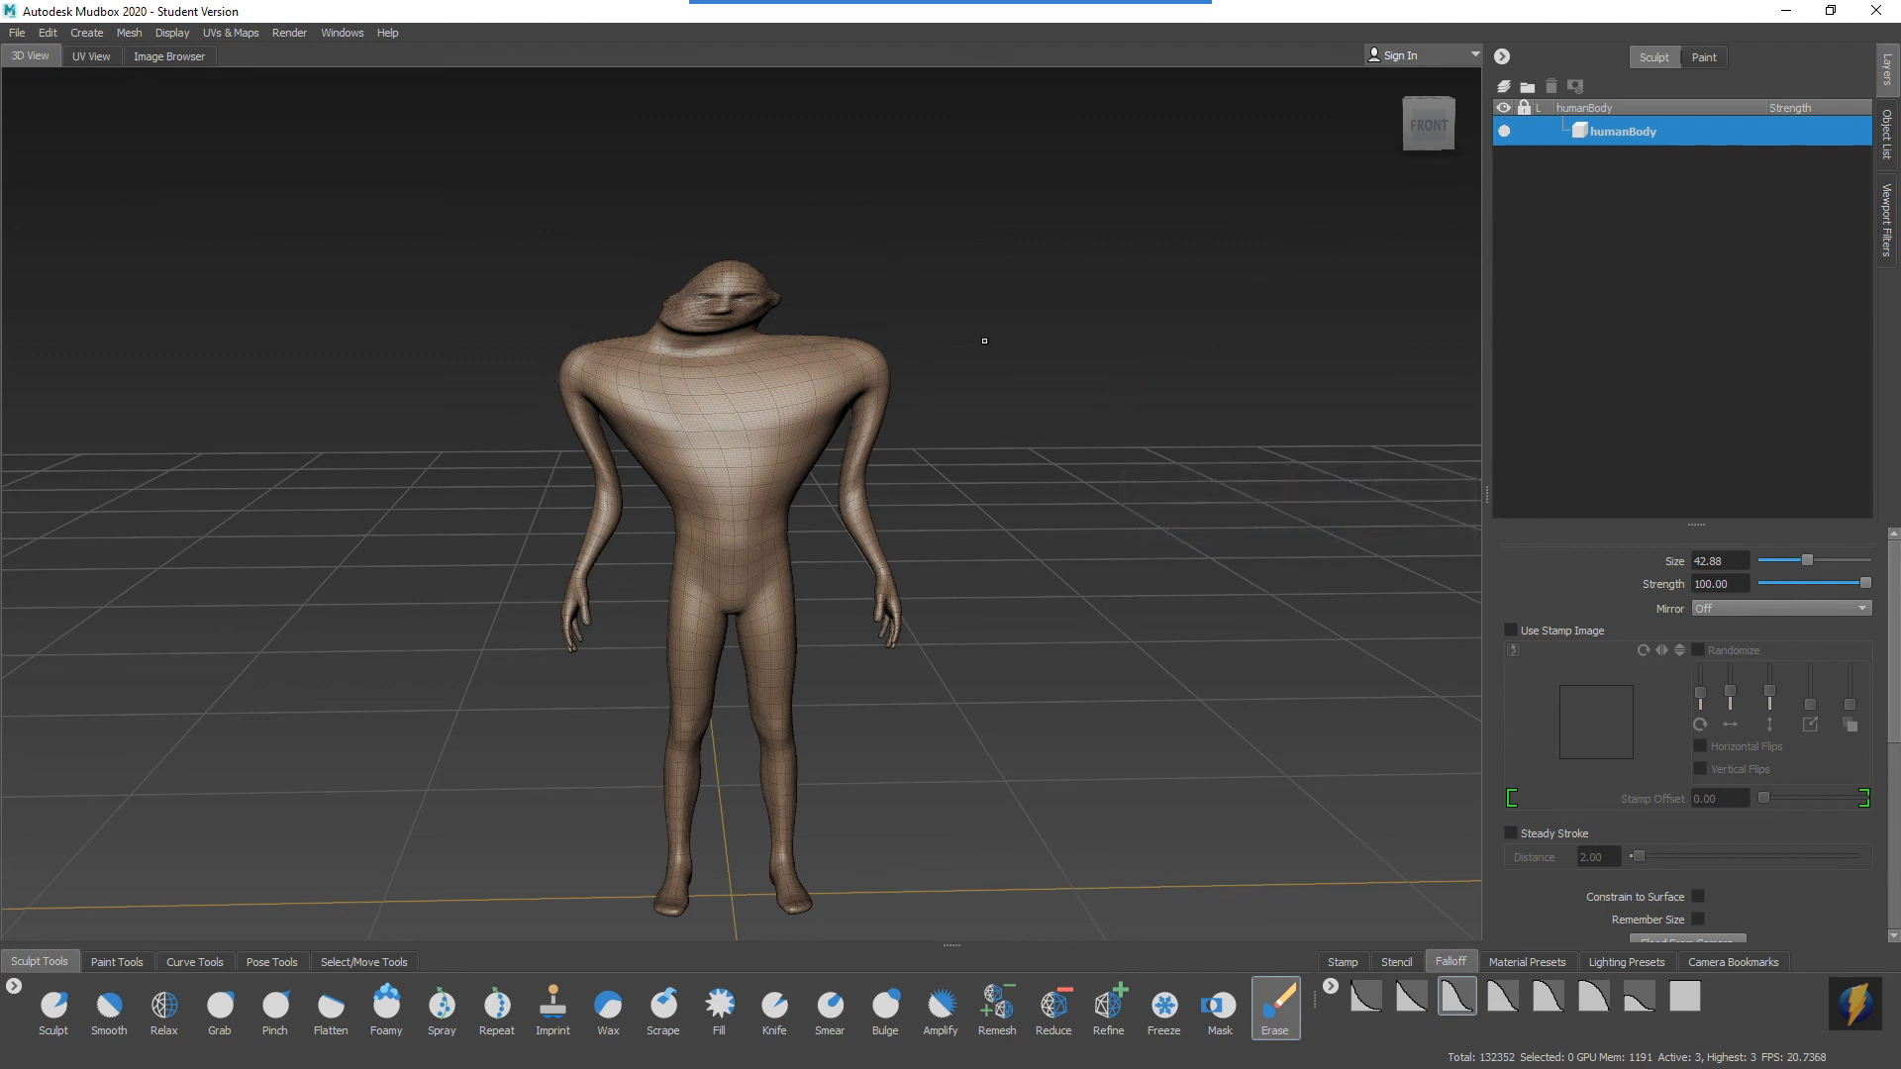
key("ctrl+z")
key("ctrl+z")
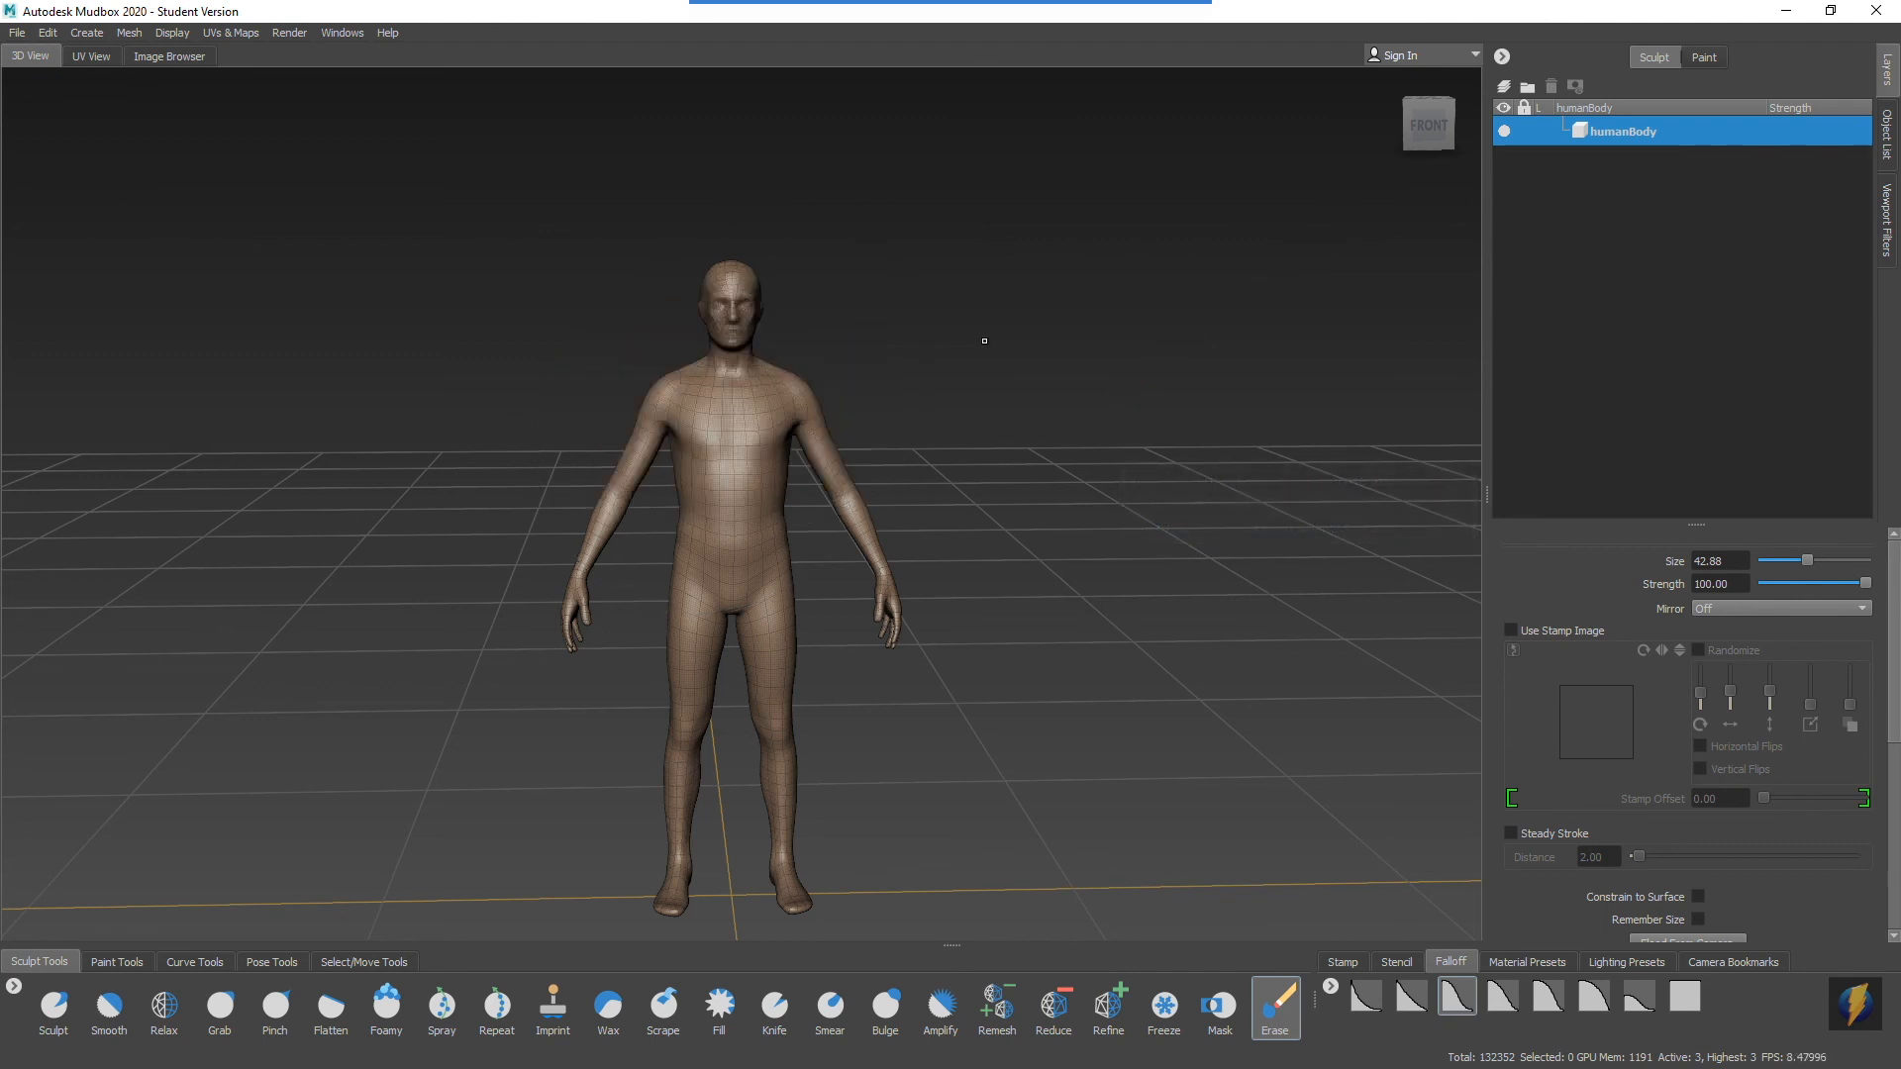
left_click(1504, 87)
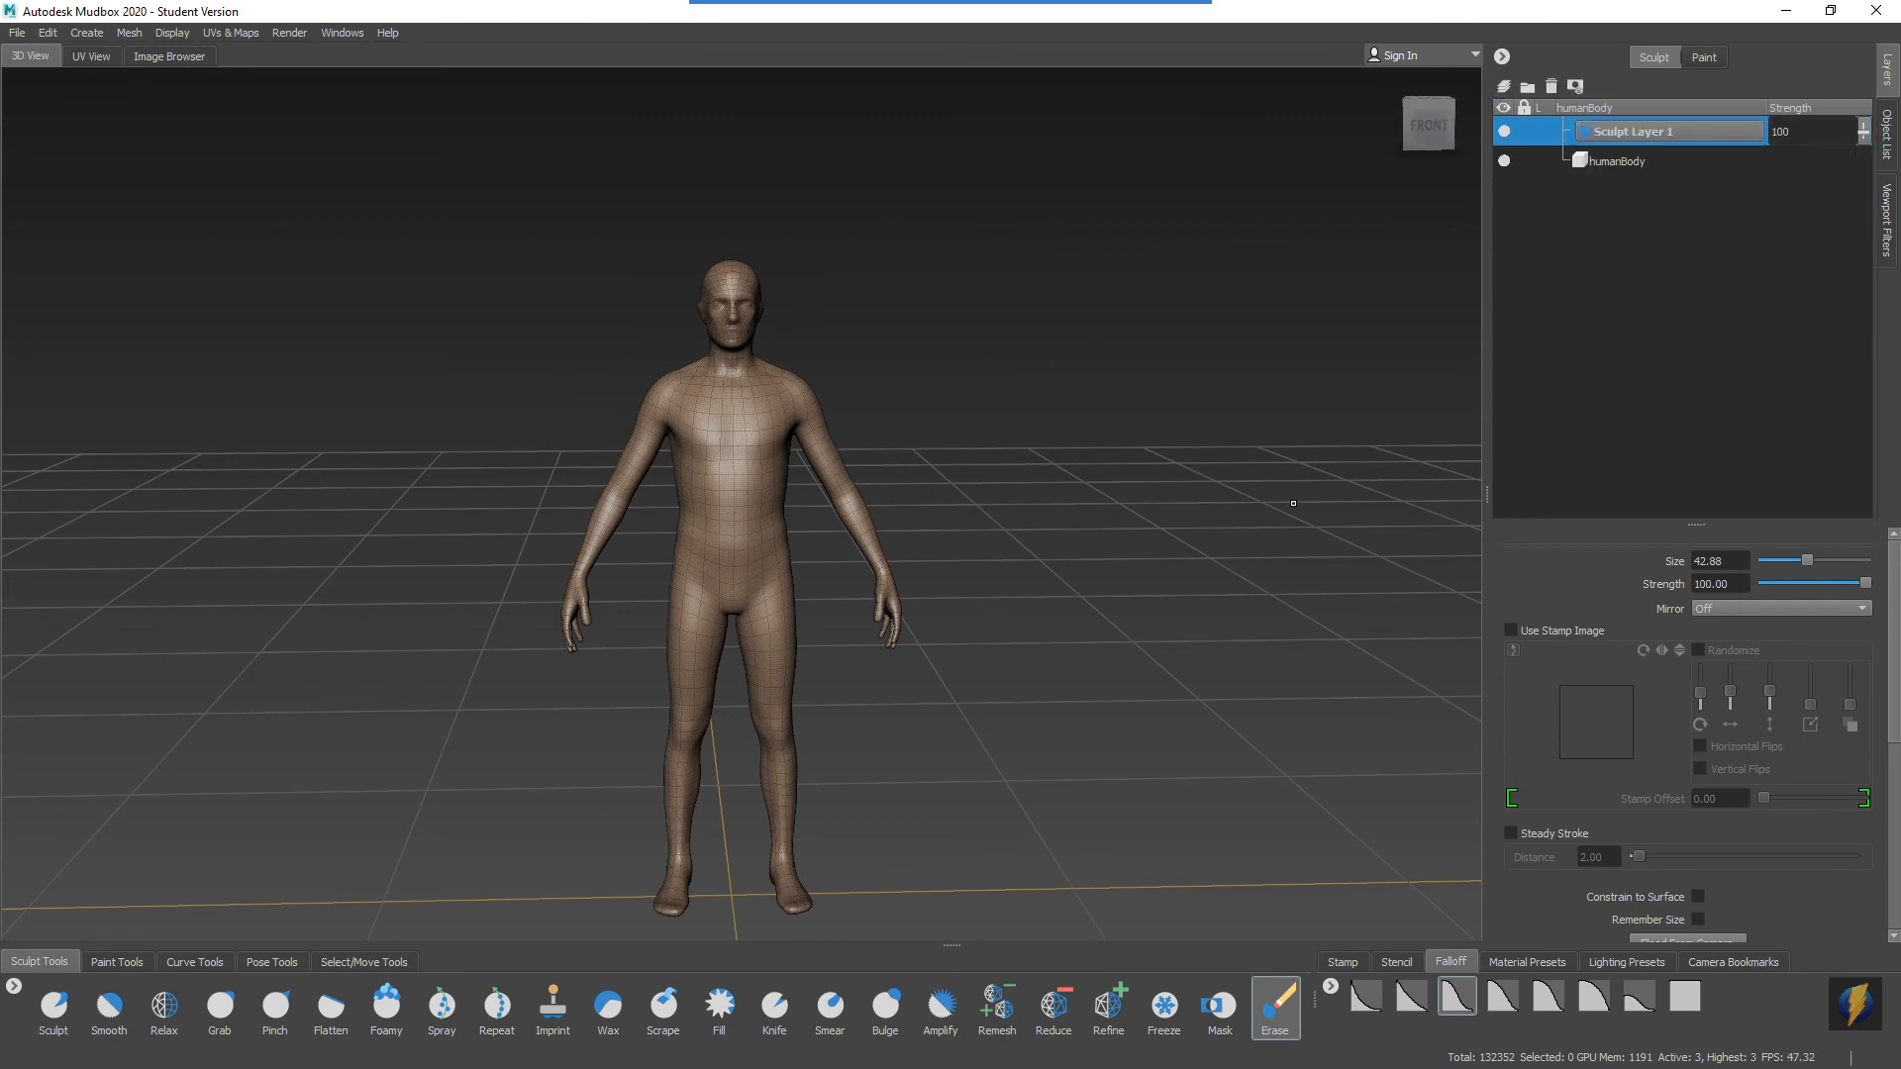
Step: Pull the human body's shoulders and head into a broader, taller shape with the Grab tool, mirrored across X at size 42.88
left_click(220, 1005)
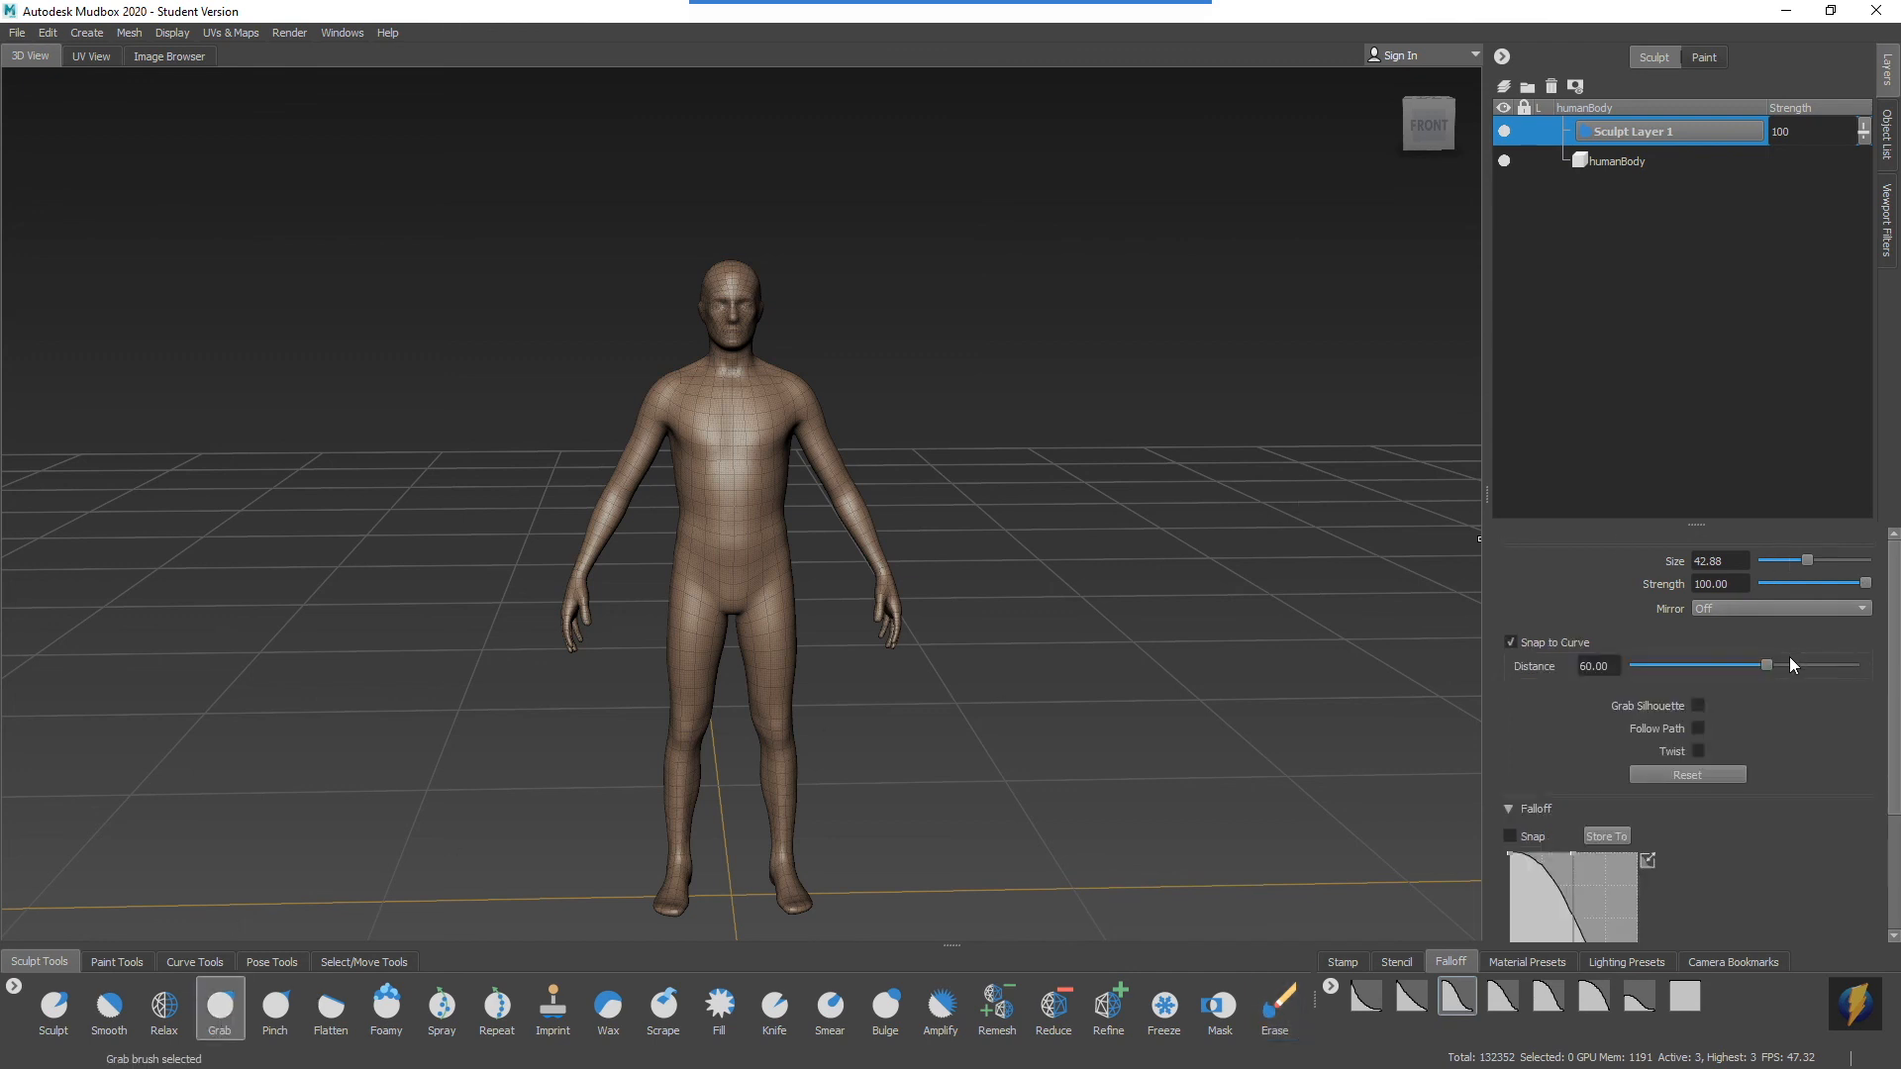
left_click(1853, 612)
left_click(1749, 630)
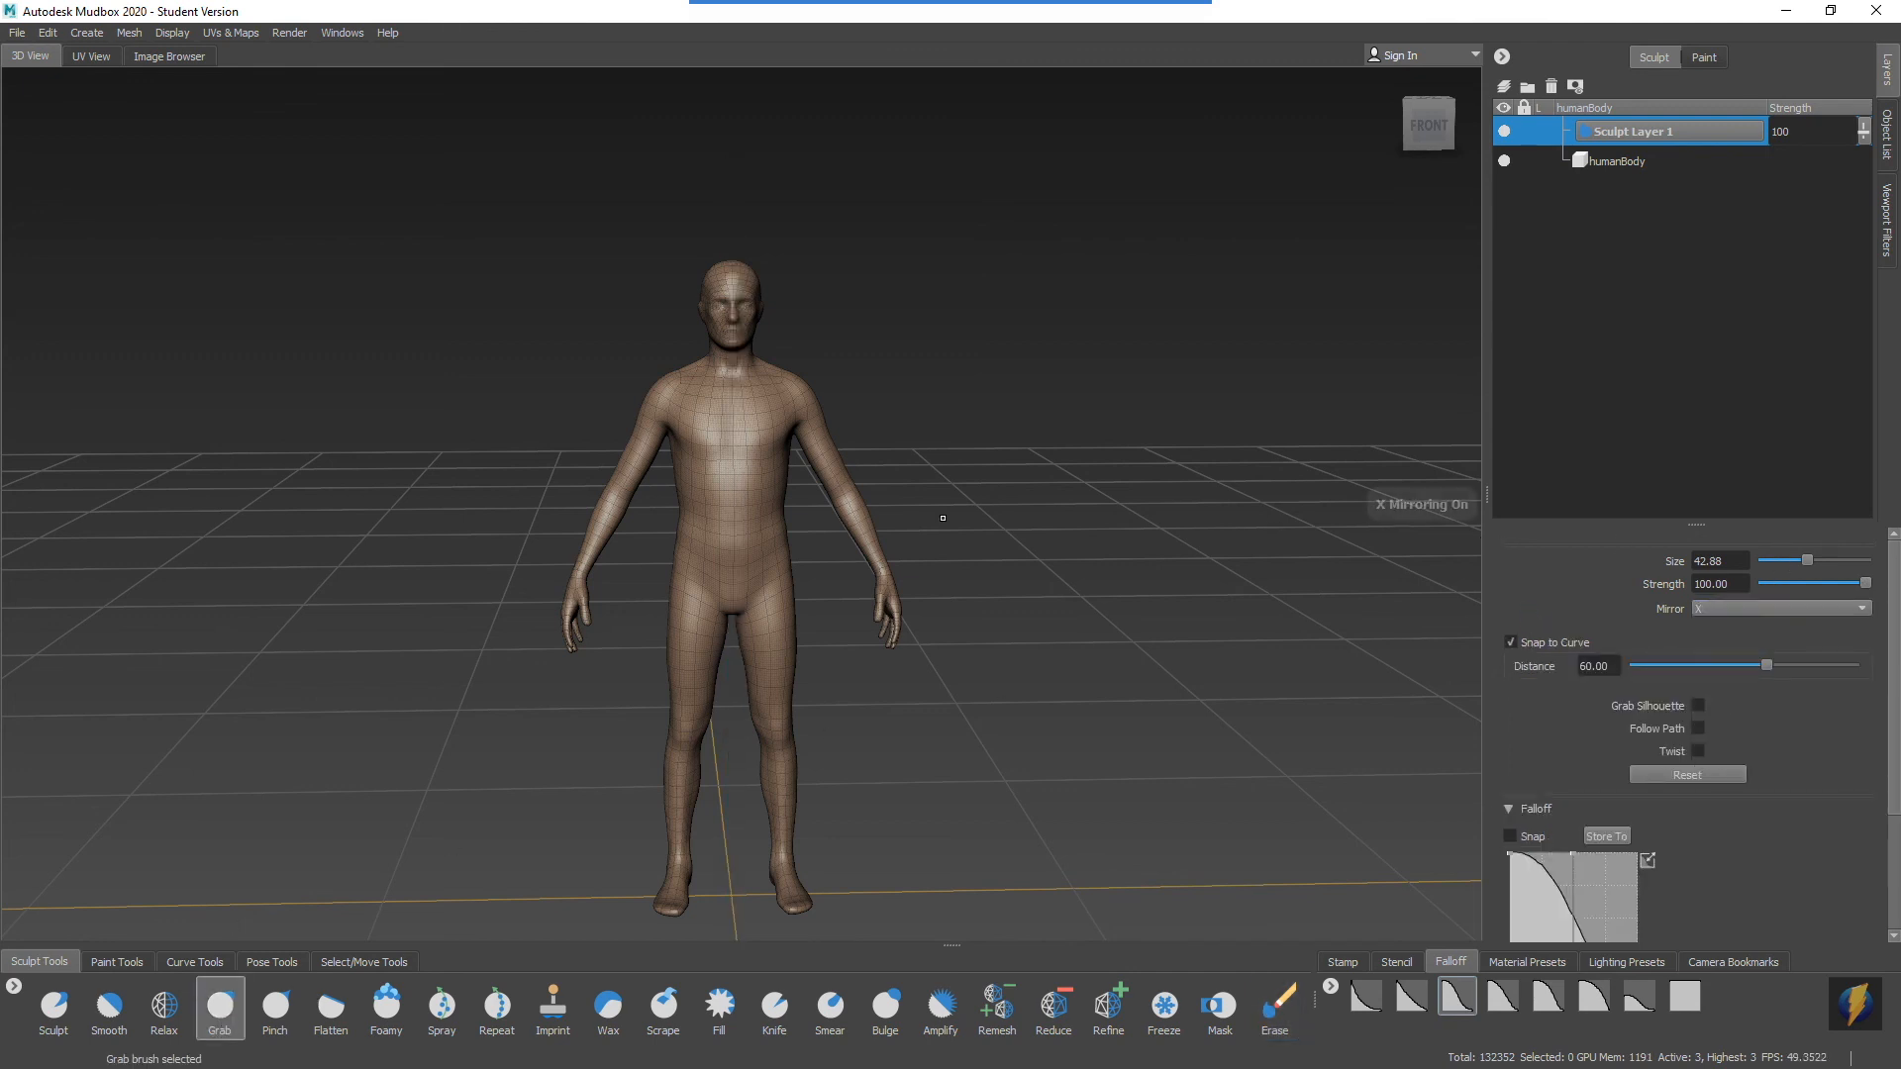
middle_click_drag(682, 386, 745, 414, "alt")
left_click_drag(745, 414, 728, 401)
left_click_drag(832, 322, 835, 275)
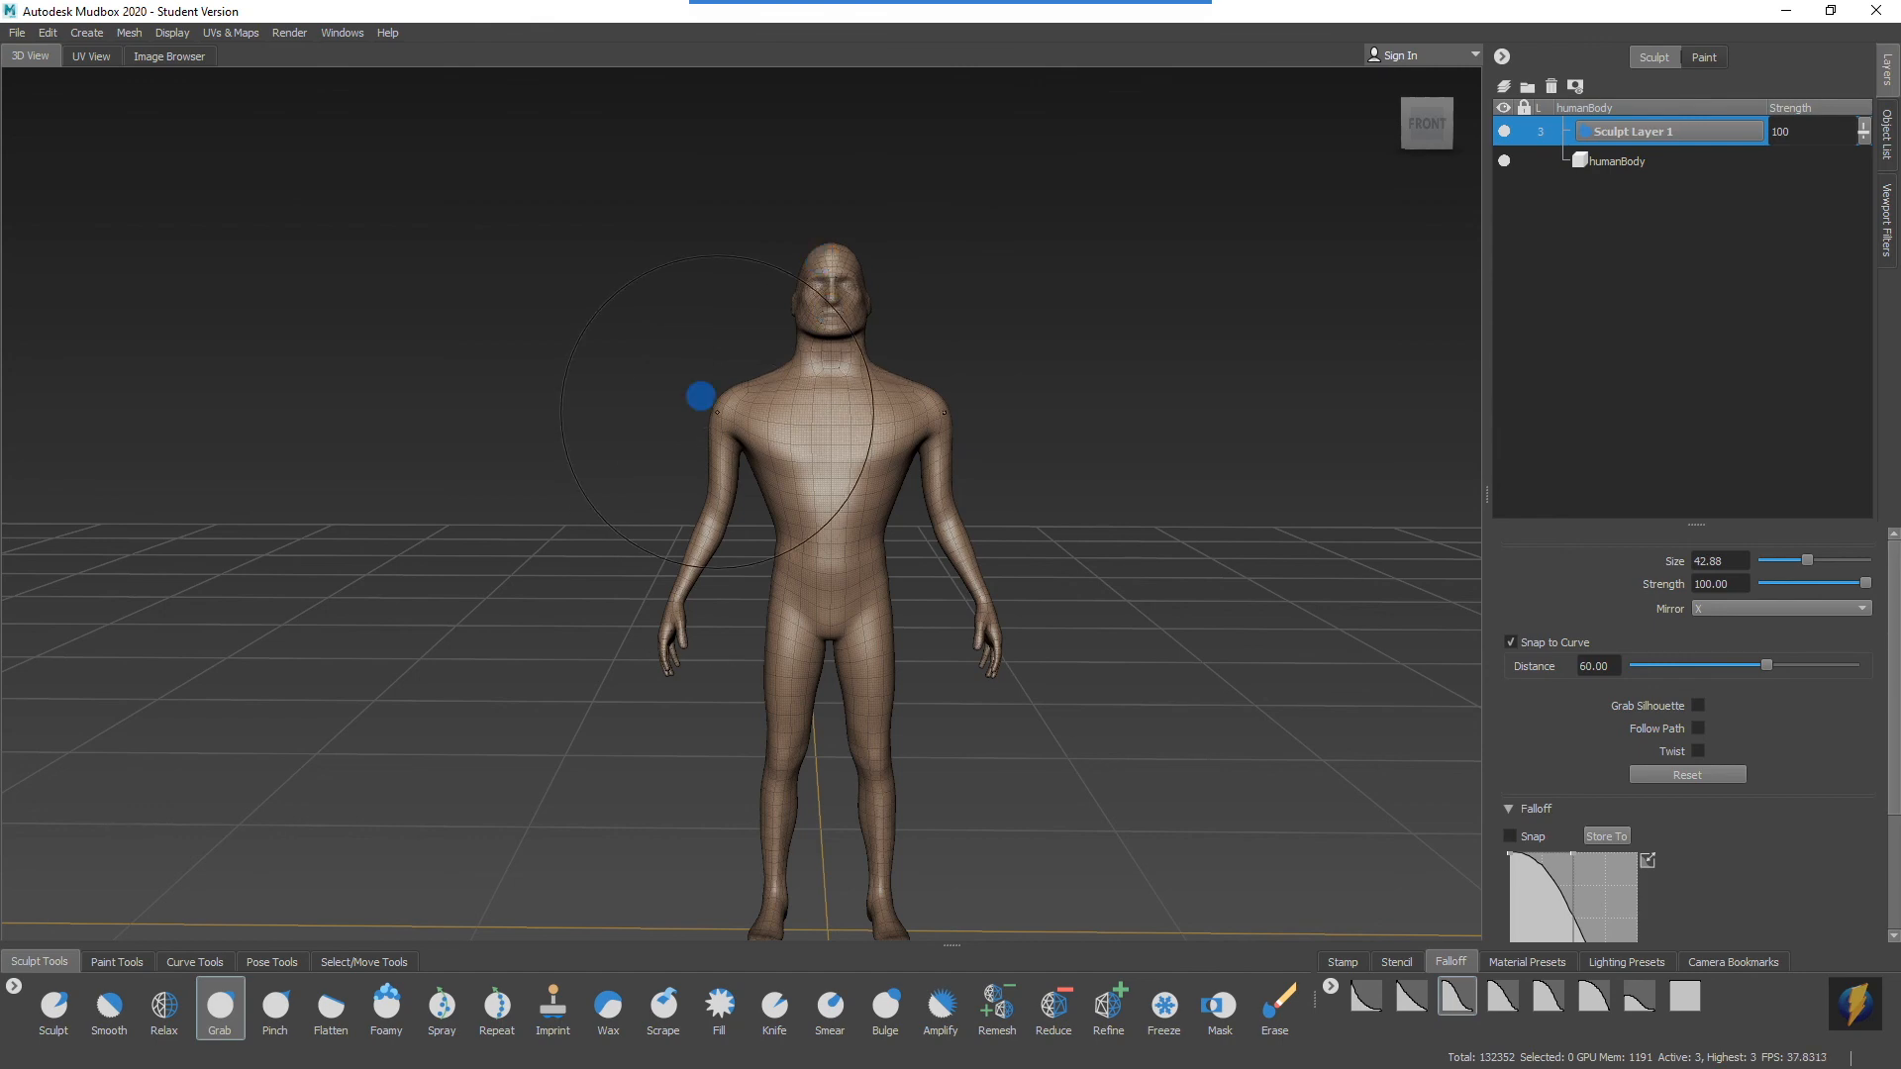
left_click_drag(716, 411, 703, 413)
Step: Grab the body from the side, pulling the shoulders and upper back backward and the chest slightly forward
left_click_drag(869, 445, 1192, 449, "alt")
mouse_move(899, 421)
left_mouse_down()
mouse_move(879, 403)
mouse_move(903, 403)
mouse_move(798, 394)
left_mouse_up()
mouse_move(917, 415)
left_mouse_down()
mouse_move(906, 404)
mouse_move(931, 421)
left_mouse_up()
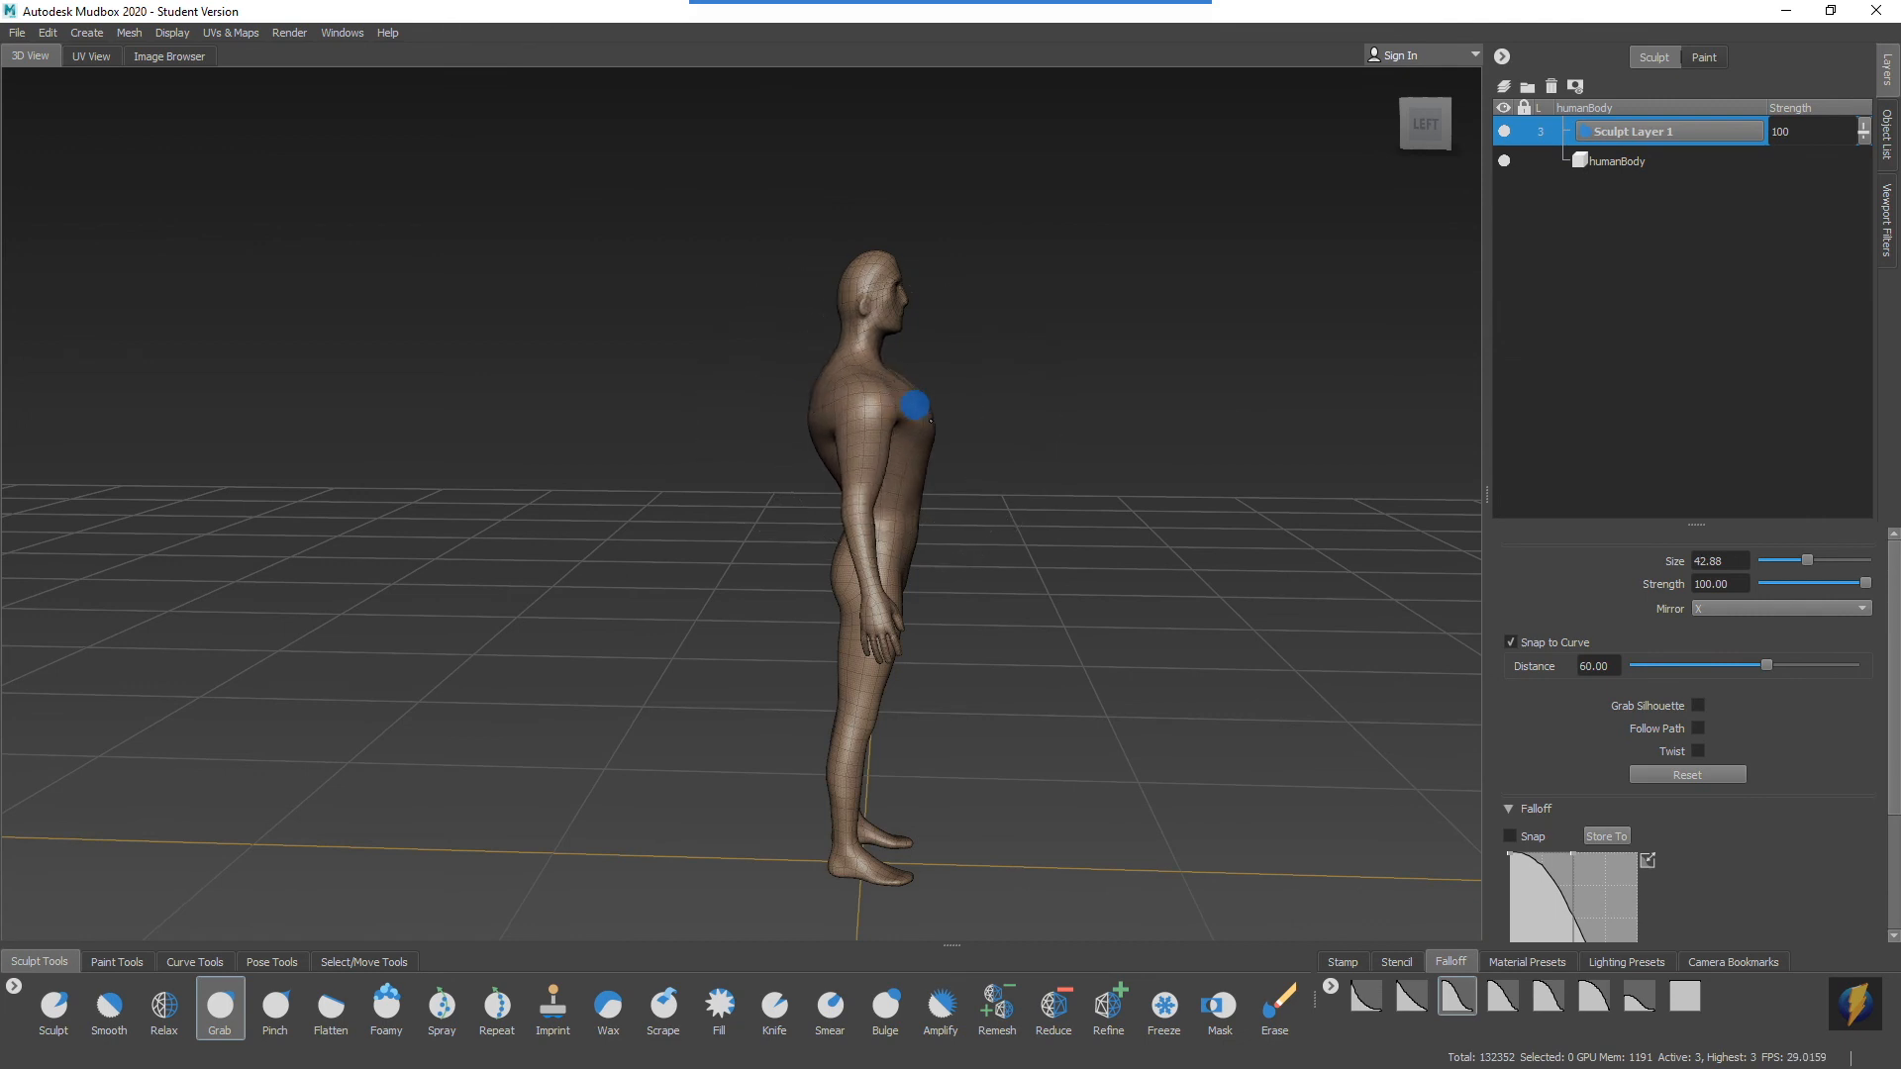
Step: Reshape the head in side view with the Grab tool, pulling the face slightly forward and the skull upward
mouse_move(951, 497)
left_mouse_down("alt")
mouse_move(878, 492)
mouse_move(940, 495)
left_mouse_up("alt")
right_click_drag(951, 486, 1168, 347, "alt")
middle_click_drag(1169, 347, 961, 614, "alt")
right_click_drag(752, 587, 1116, 527, "alt")
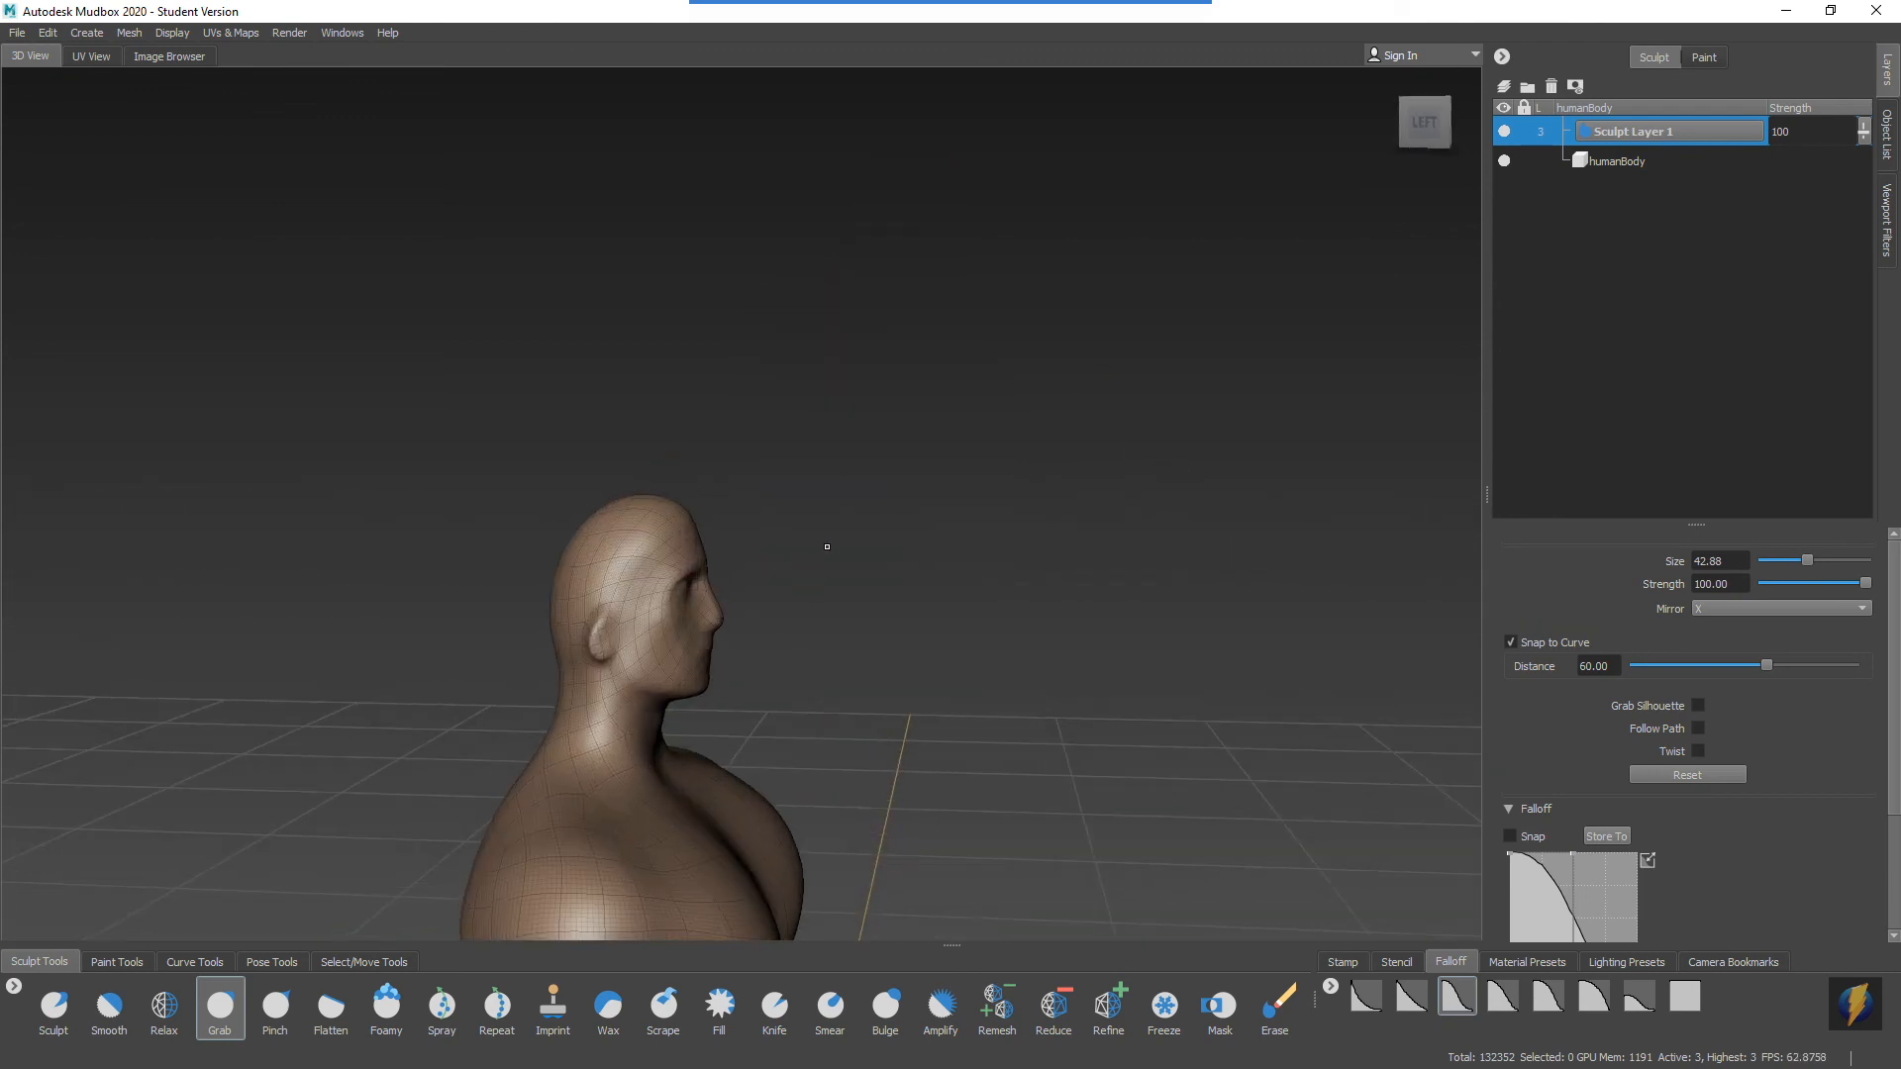
middle_click_drag(828, 544, 933, 479, "alt")
left_click_drag(891, 504, 909, 498)
mouse_move(760, 449)
left_mouse_down()
mouse_move(713, 429)
mouse_move(775, 397)
left_mouse_up()
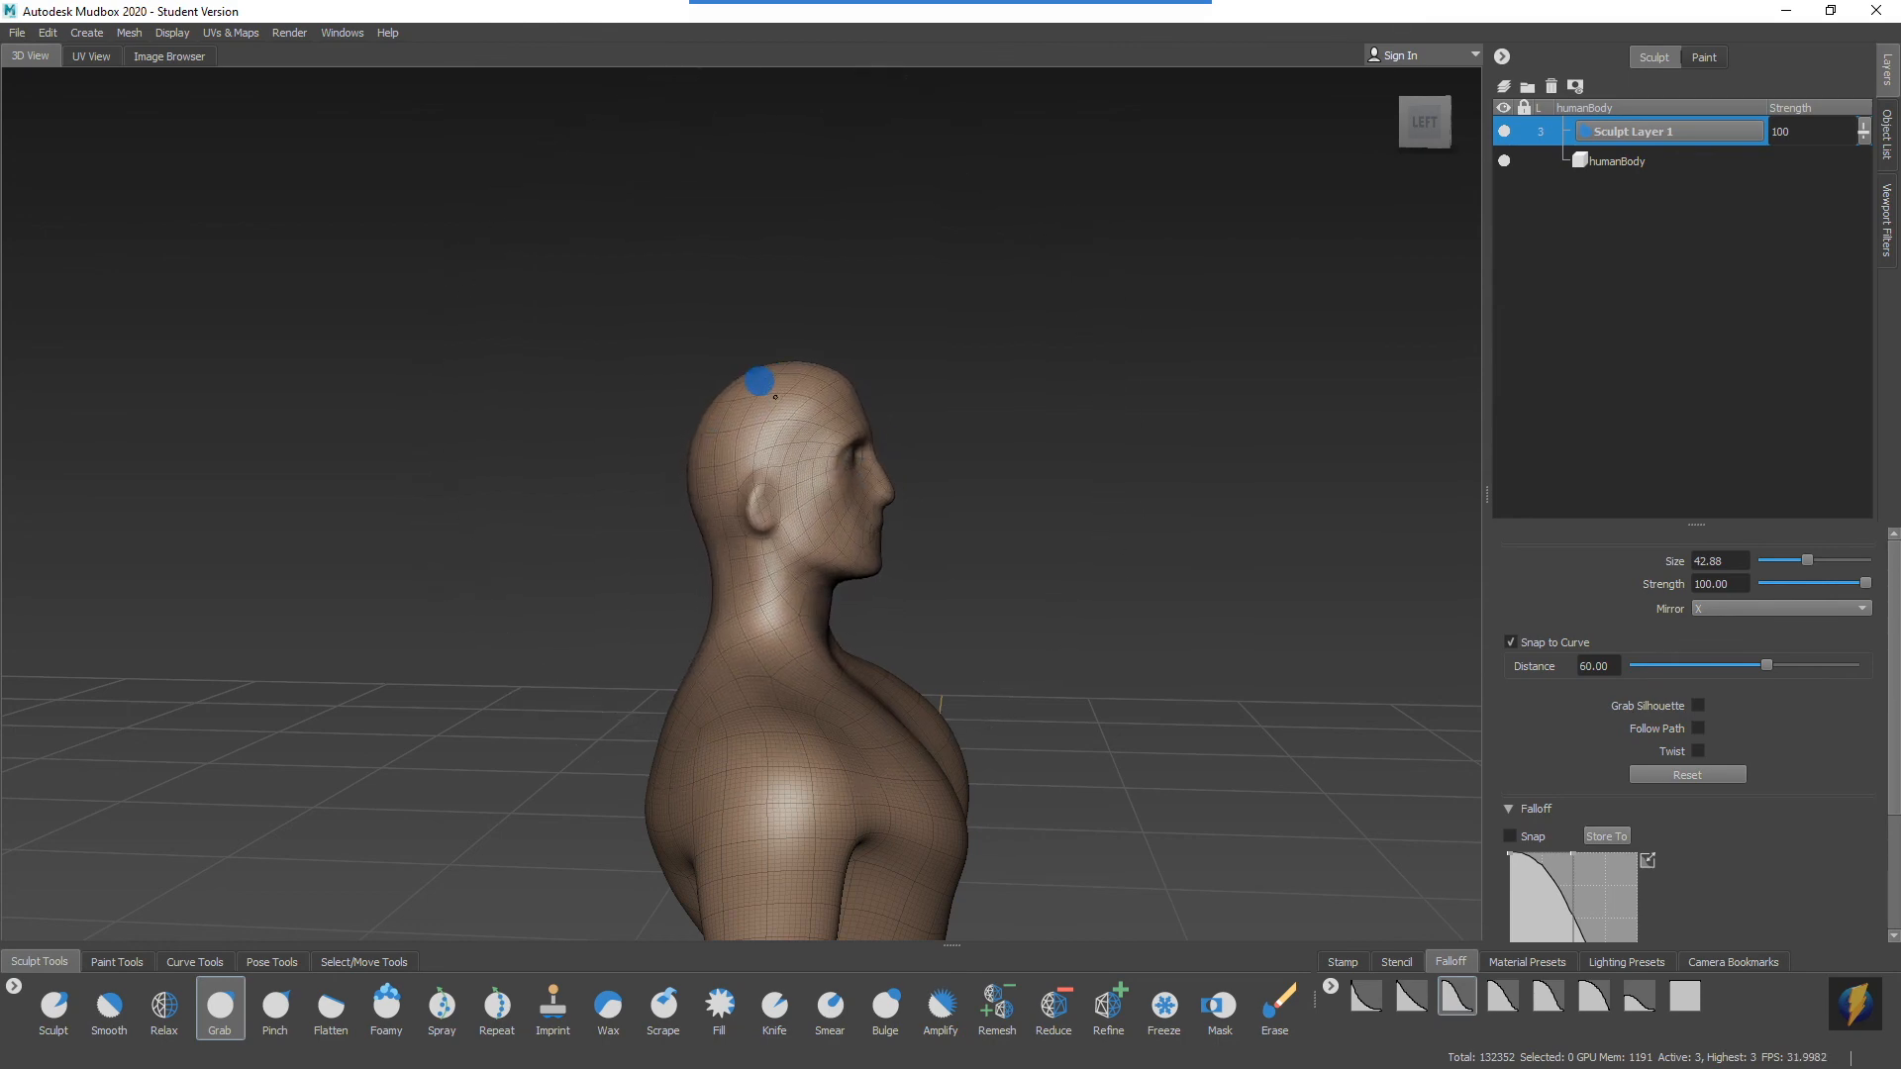
Step: Enlarge the Grab brush to 82.54 and pull the neck and pelvis areas of the body slightly downward
right_click_drag(1103, 522, 676, 524, "alt")
middle_click_drag(838, 725, 937, 411, "alt")
mouse_move(937, 411)
left_mouse_down("alt")
mouse_move(713, 426)
mouse_move(804, 432)
mouse_move(847, 388)
mouse_move(834, 363)
mouse_move(802, 366)
mouse_move(808, 381)
left_mouse_up("alt")
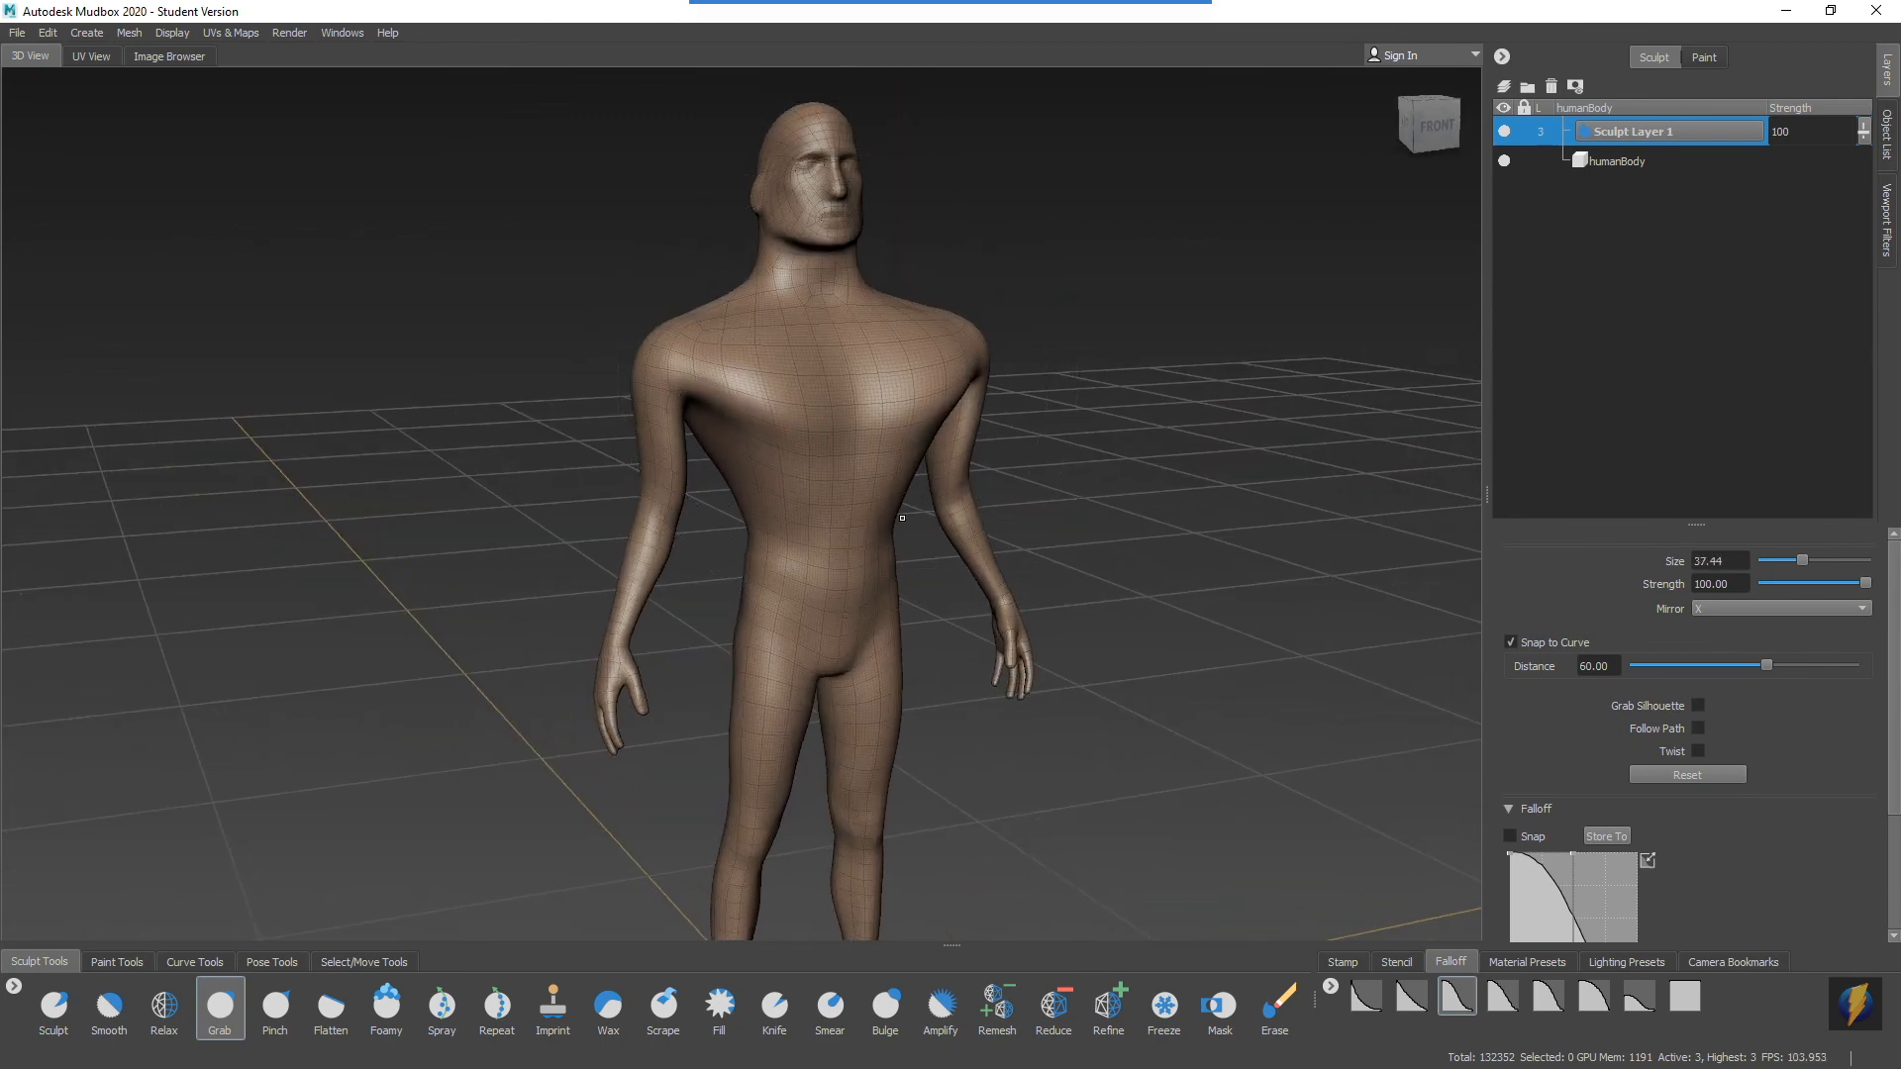
right_click_drag(970, 496, 521, 495, "alt")
left_click_drag(636, 489, 544, 489, "alt")
right_click_drag(544, 489, 713, 459, "alt")
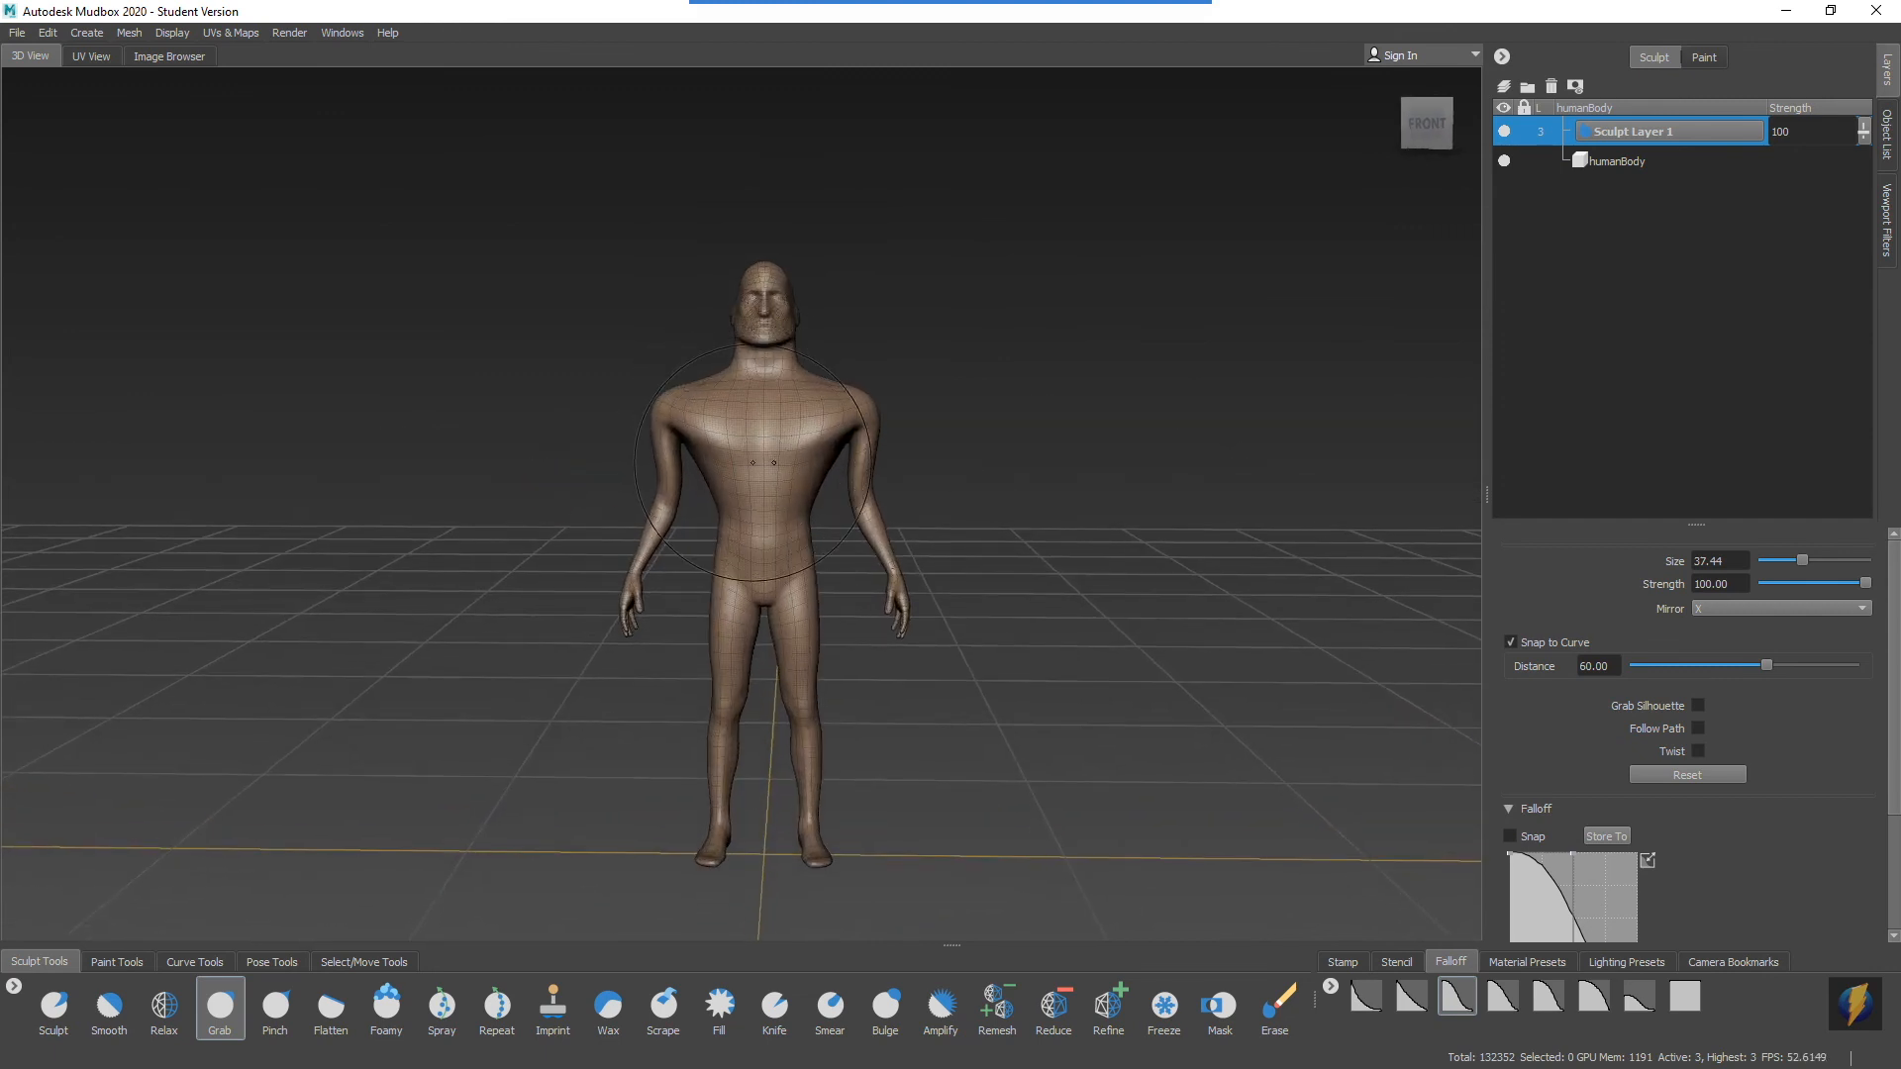
mouse_move(746, 476)
left_mouse_down()
mouse_move(747, 454)
mouse_move(860, 451)
left_mouse_up()
left_click_drag(770, 369, 769, 398)
left_click_drag(766, 549, 763, 575)
left_click_drag(763, 352, 763, 383)
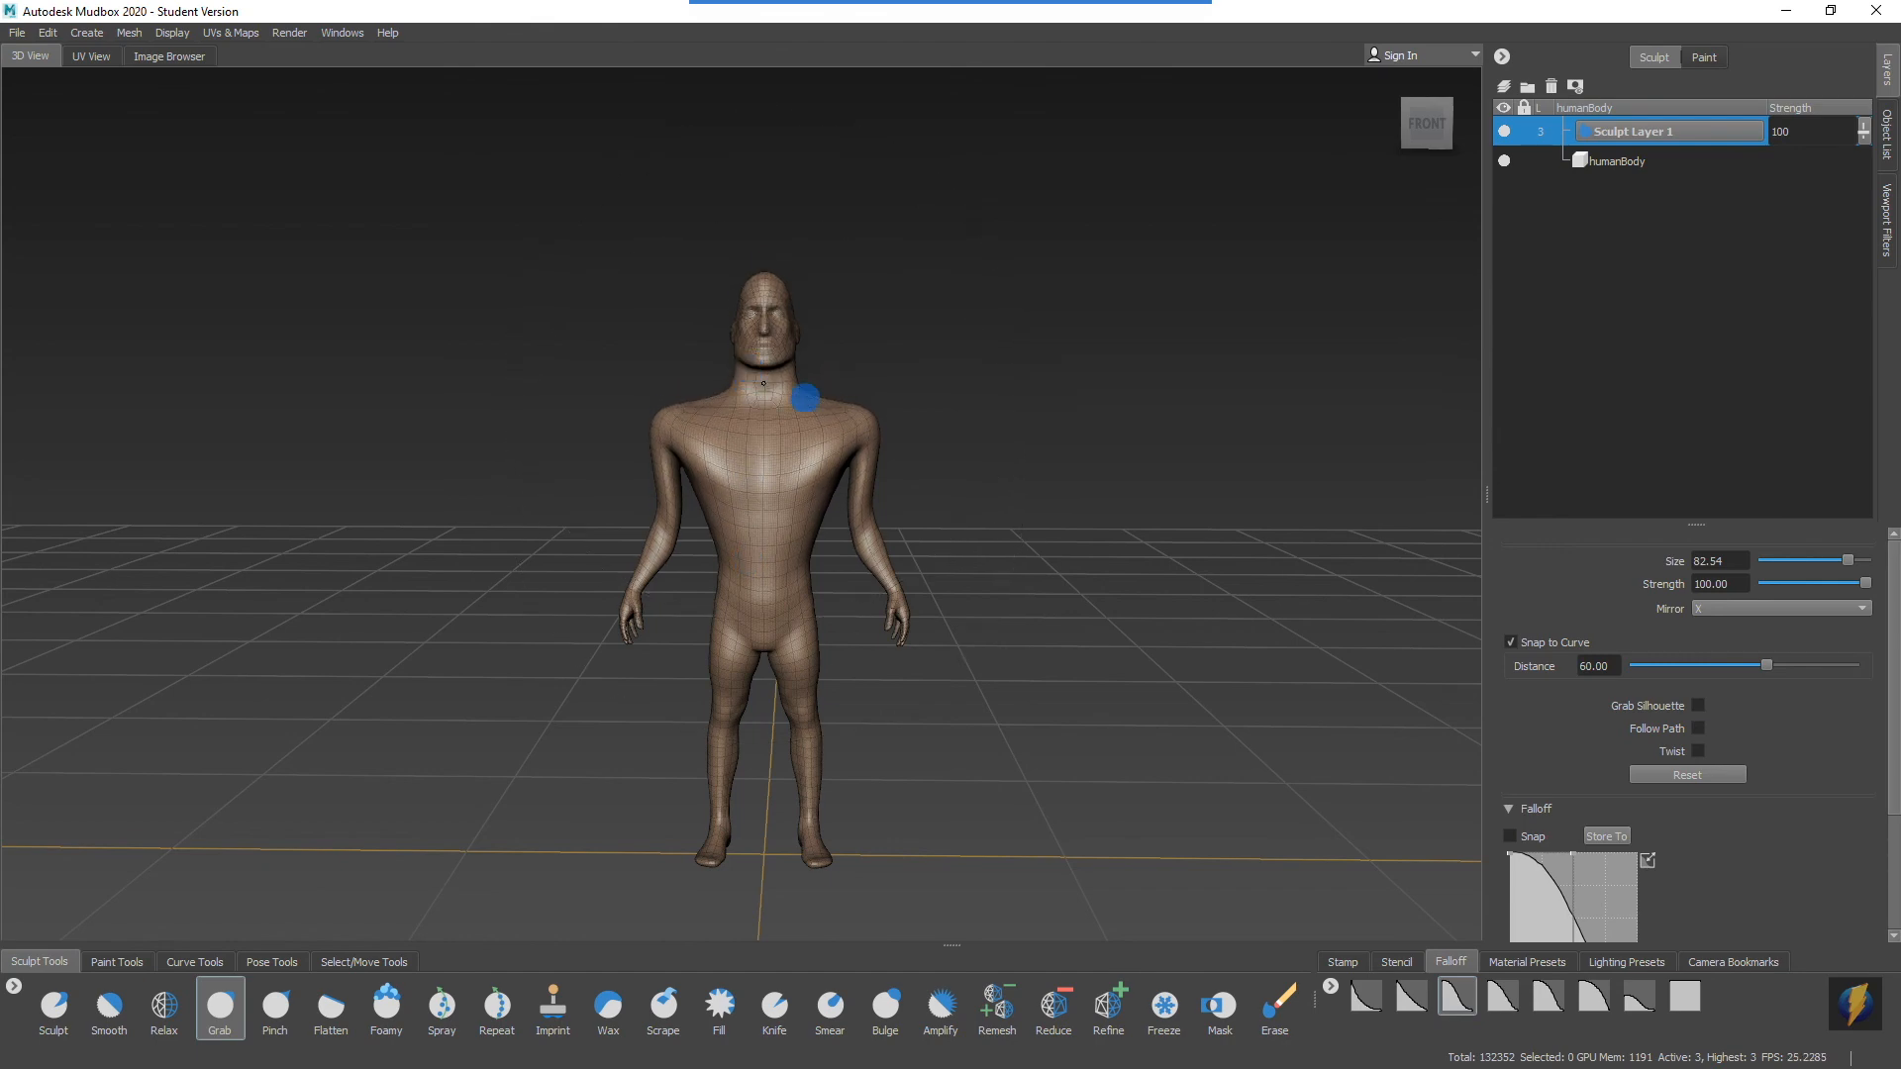
Step: Hide the wireframe on the human body and examine the reshaped figure from several sides
left_click_drag(637, 522, 821, 519, "alt")
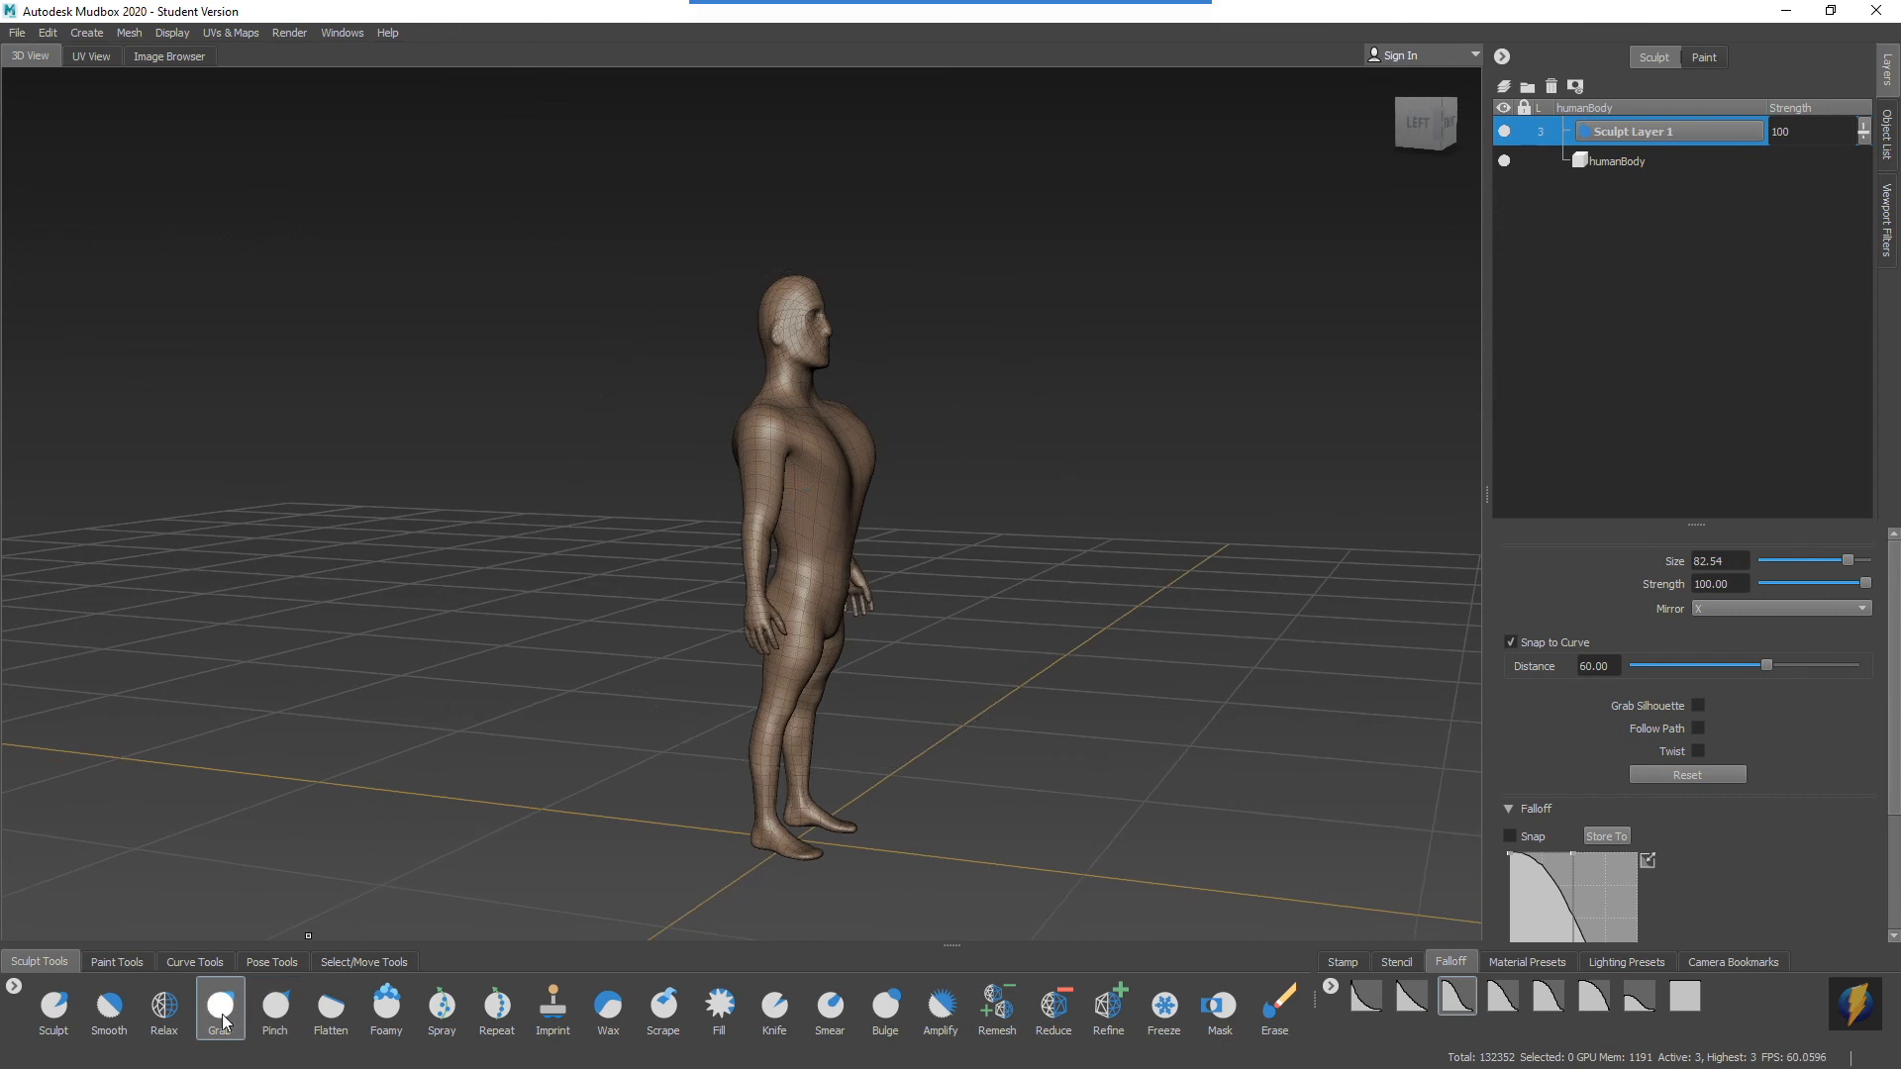
left_click_drag(1075, 491, 610, 473, "alt")
left_click_drag(394, 472, 939, 485, "alt")
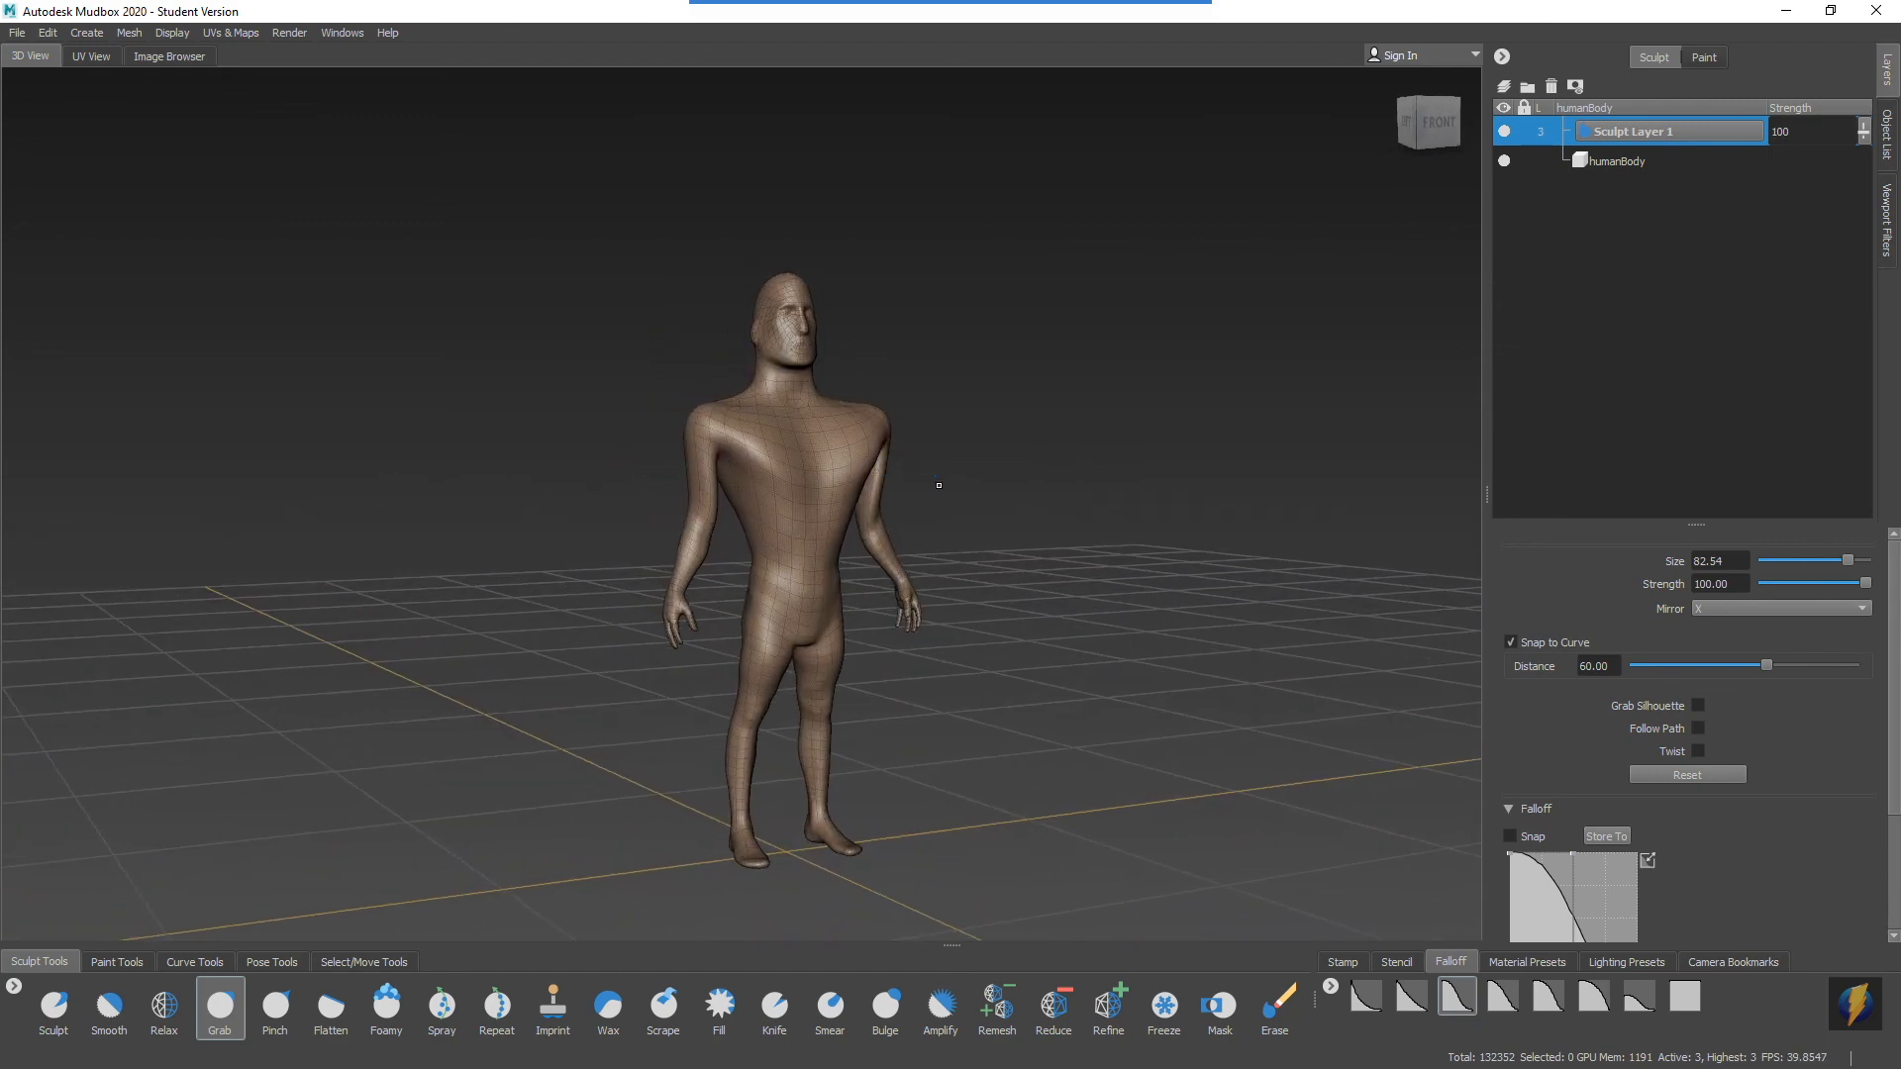
key("shift+w")
left_click_drag(939, 485, 895, 433, "alt")
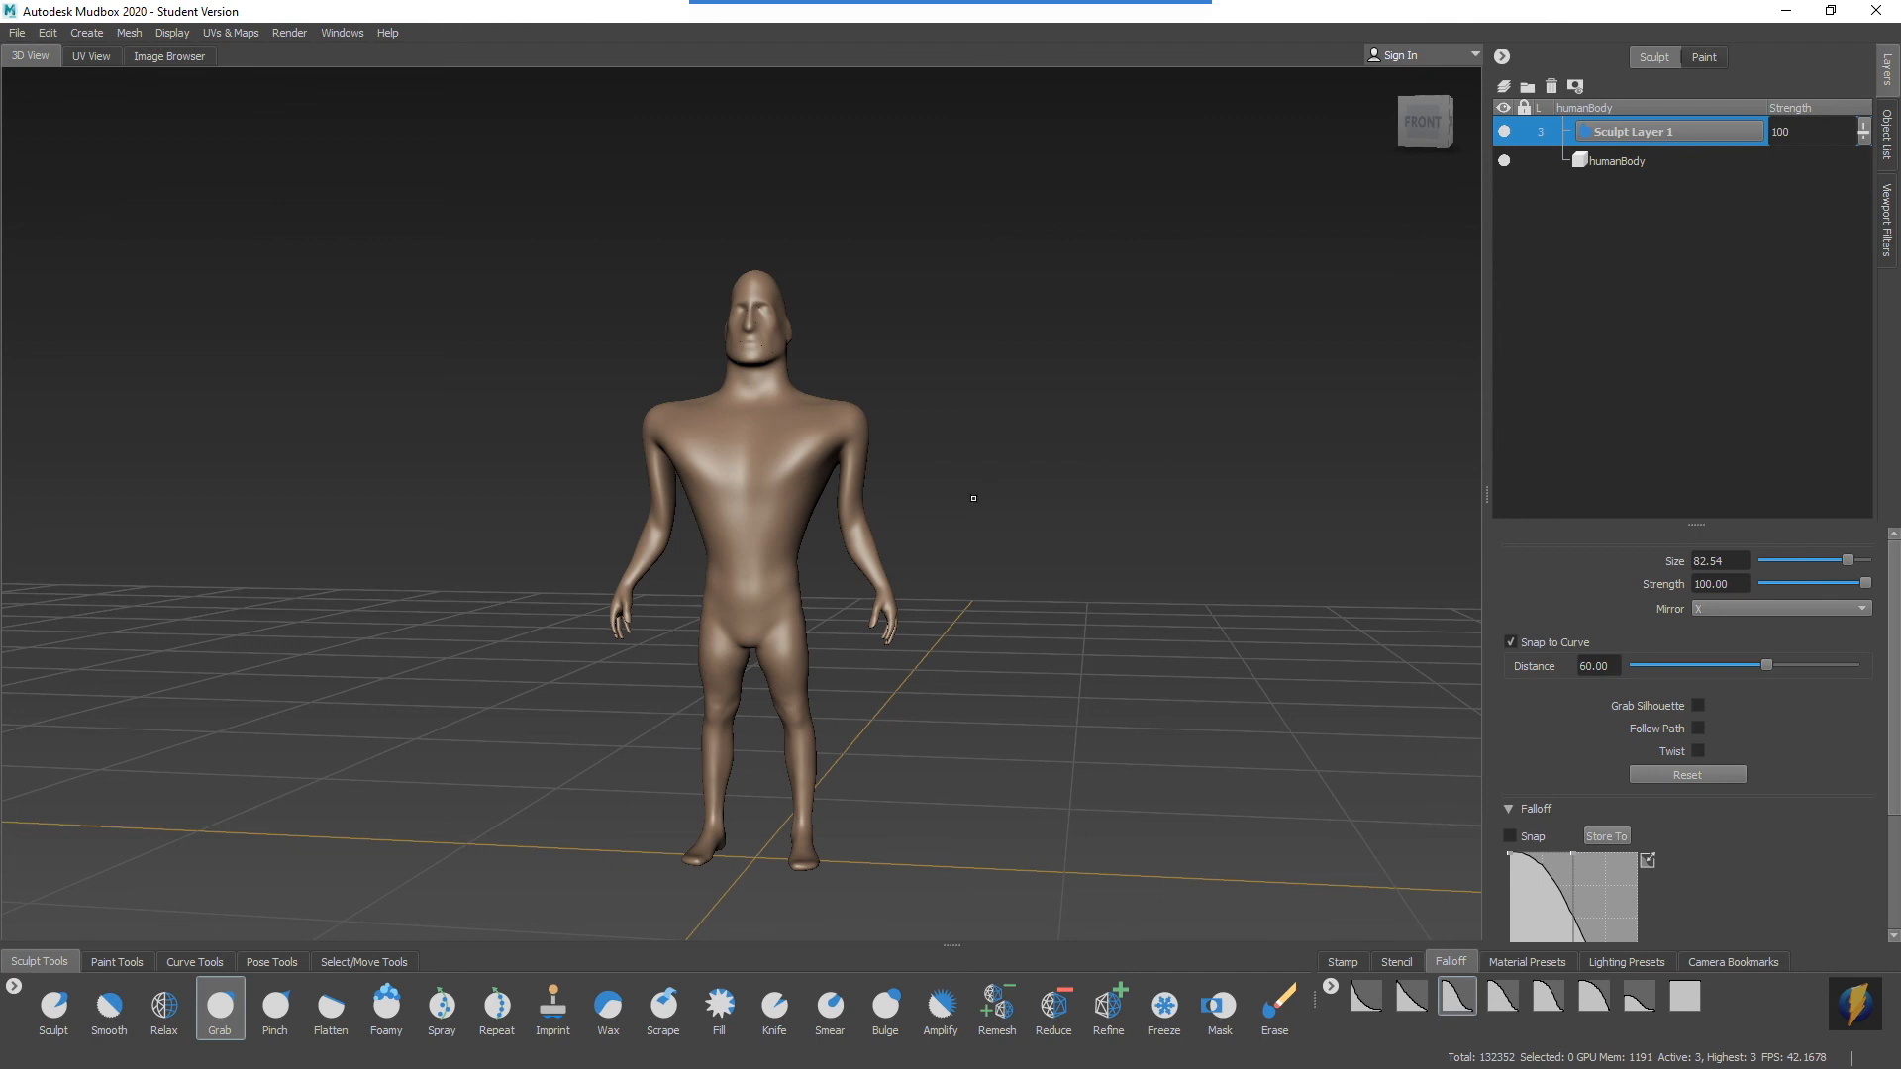
left_click_drag(669, 537, 851, 530, "alt")
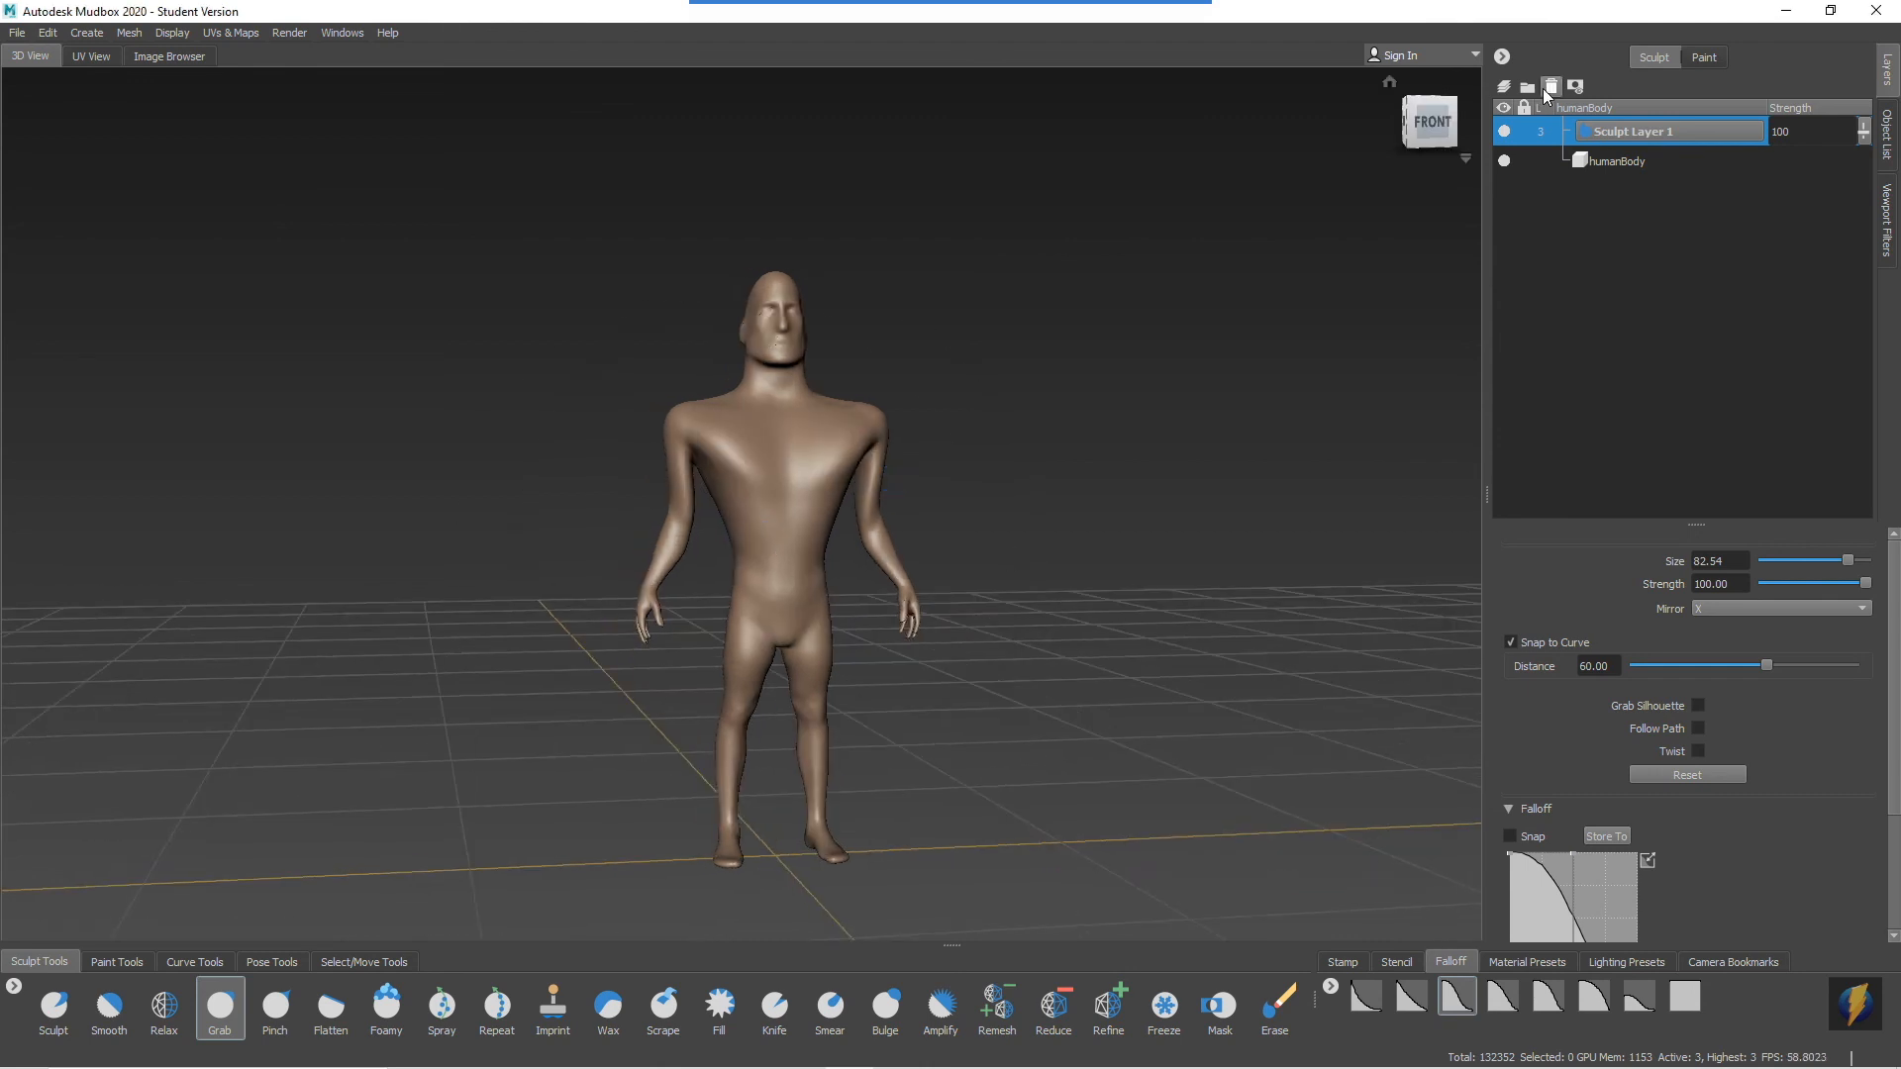
Step: Compare the body with and without Sculpt Layer 1 by toggling the layer's visibility and varying its strength
left_click(1505, 131)
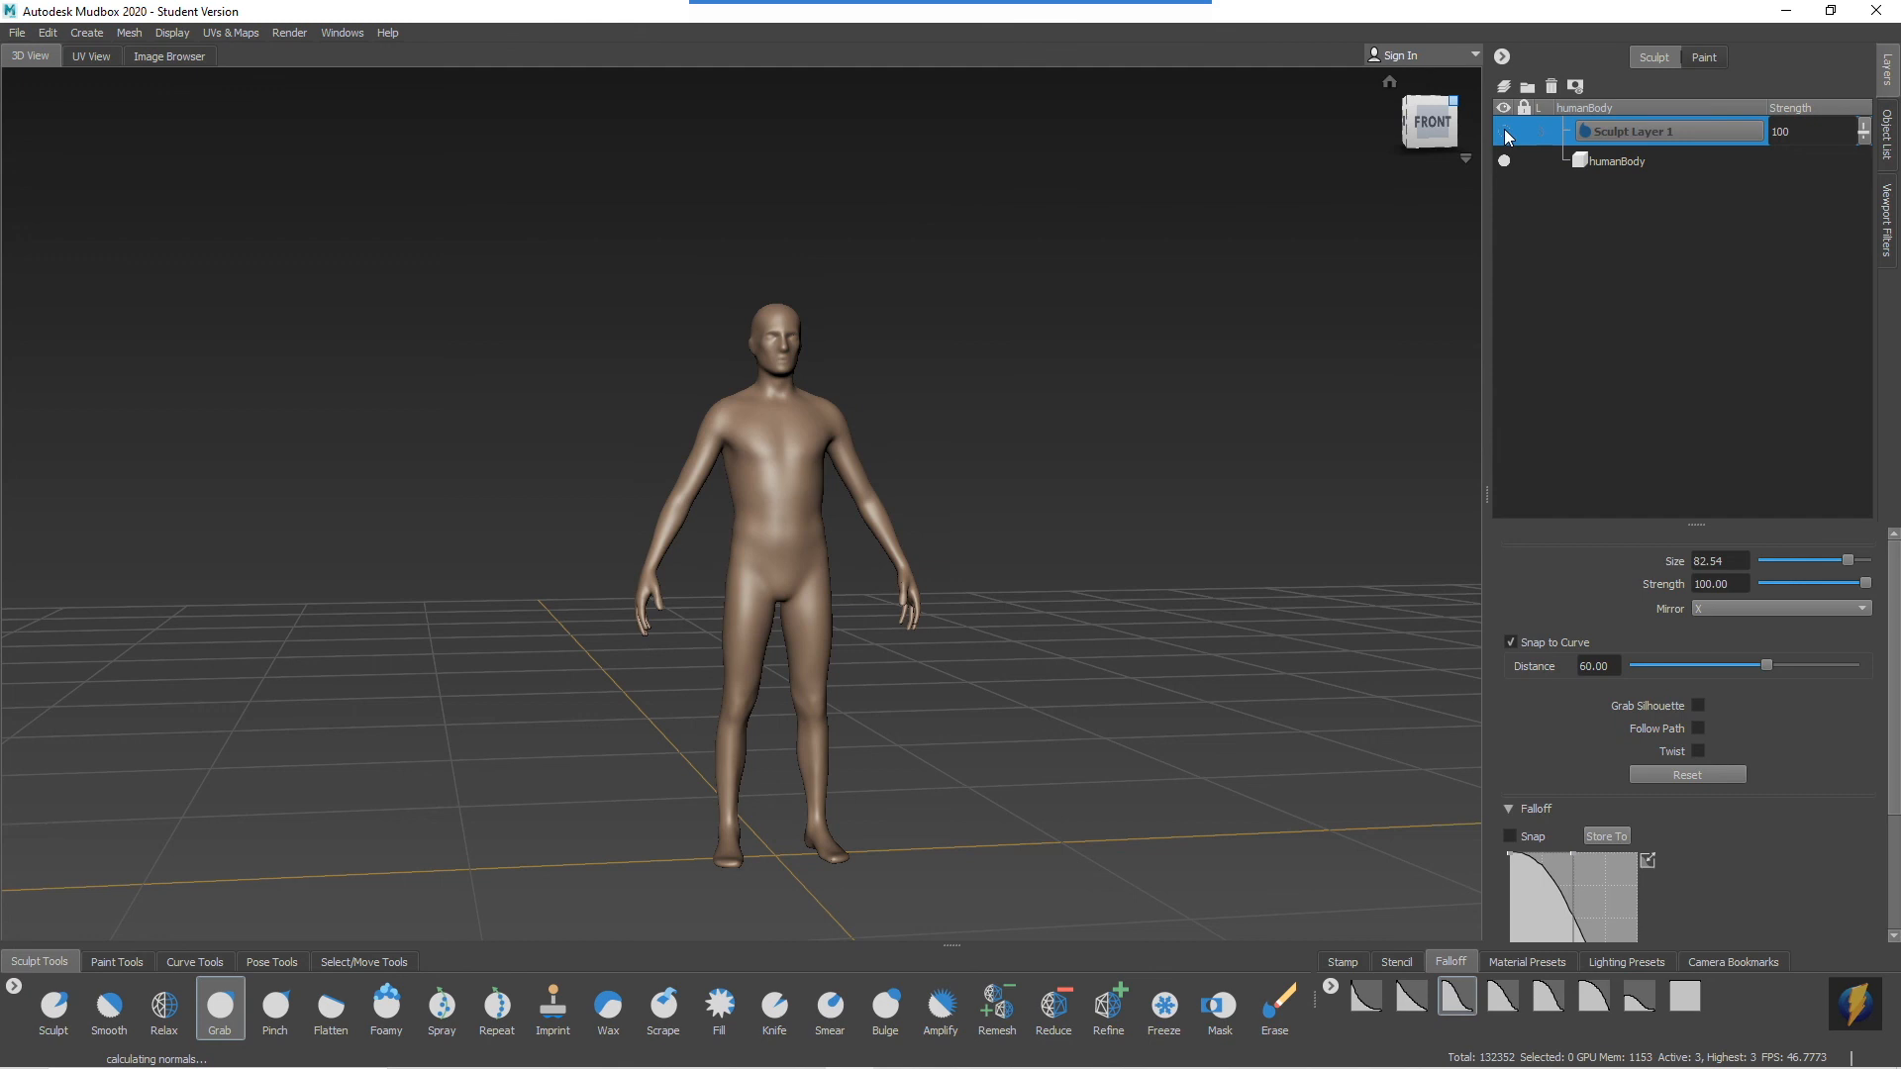
left_click(1505, 131)
left_click_drag(1273, 301, 1238, 291, "alt")
mouse_move(1871, 134)
left_mouse_down()
mouse_move(1858, 213)
mouse_move(1840, 98)
mouse_move(1839, 253)
mouse_move(1821, 70)
left_mouse_up()
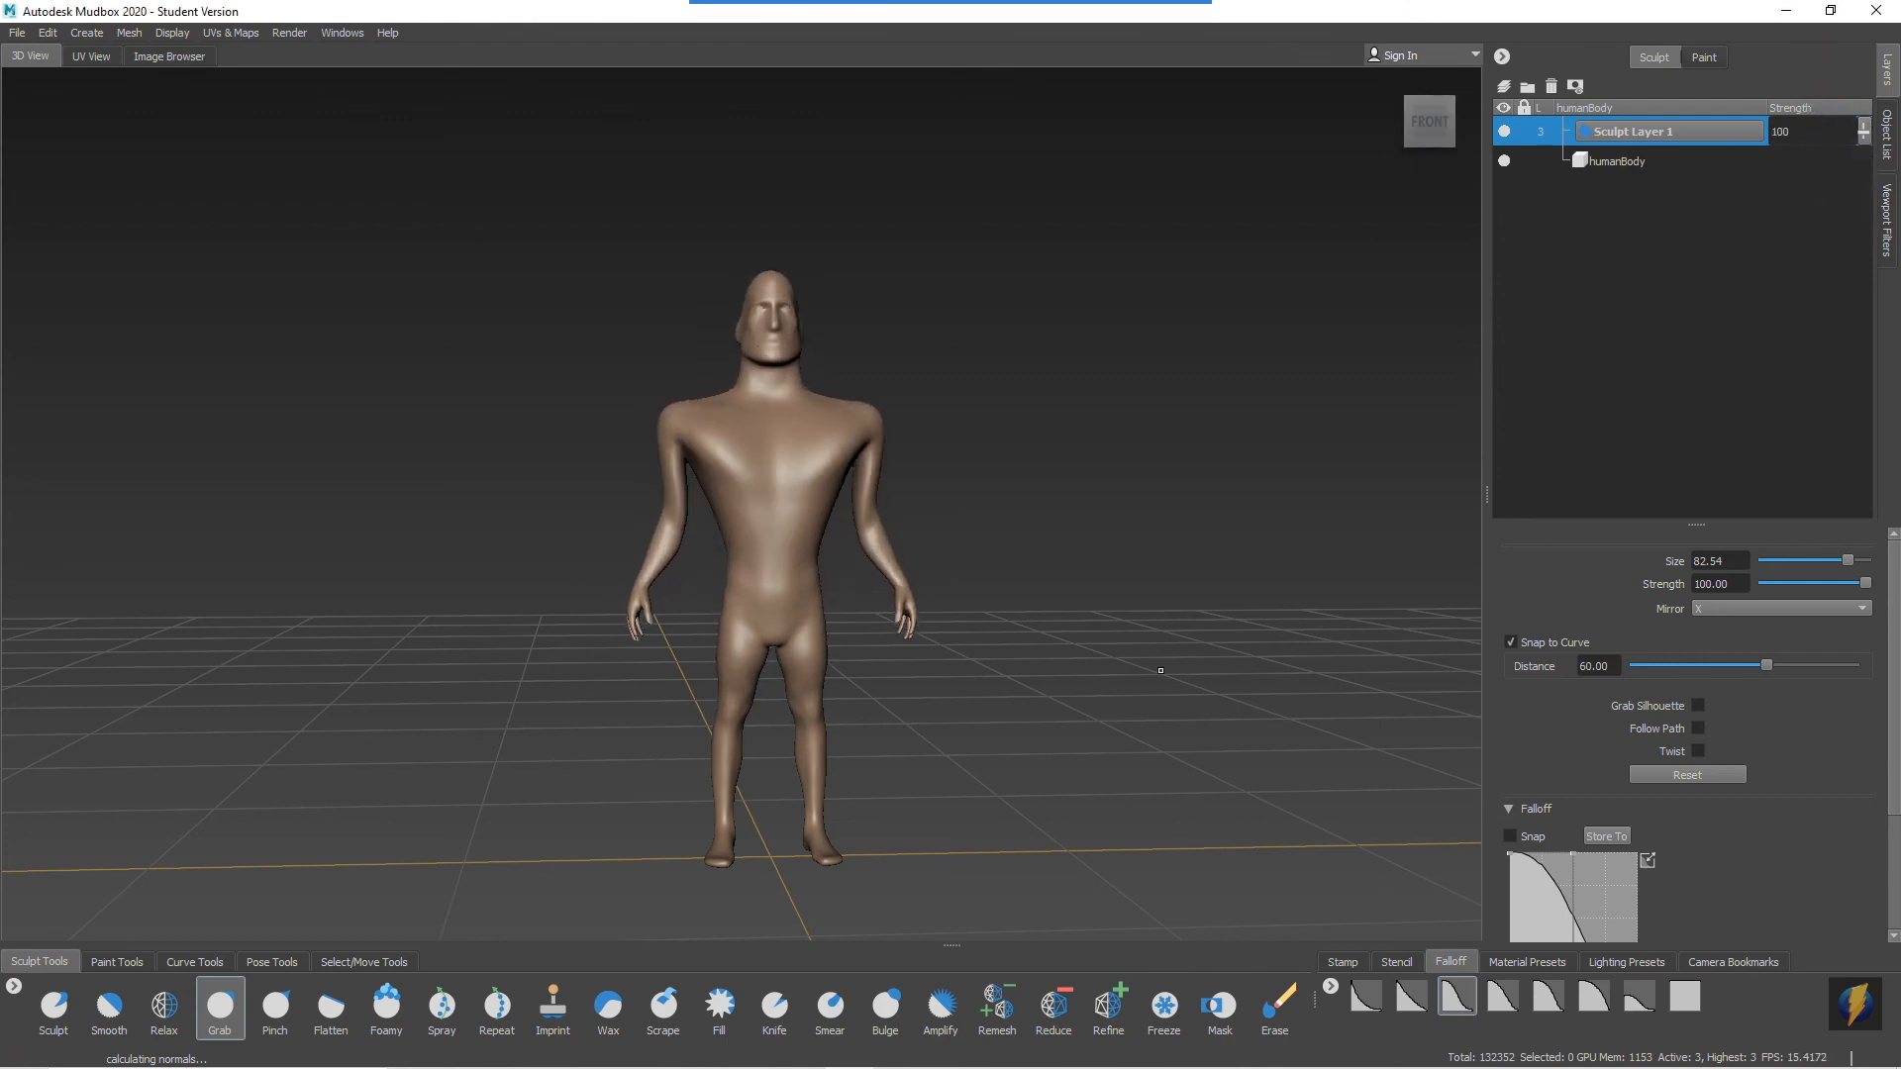
Step: Erase the sculpted deformation on Sculpt Layer 1 across the whole body with the Erase tool at size 82.54
left_click(1275, 1005)
mouse_move(861, 417)
left_mouse_down("alt")
mouse_move(709, 390)
mouse_move(709, 518)
mouse_move(662, 653)
mouse_move(548, 689)
mouse_move(776, 641)
mouse_move(834, 505)
left_mouse_up("alt")
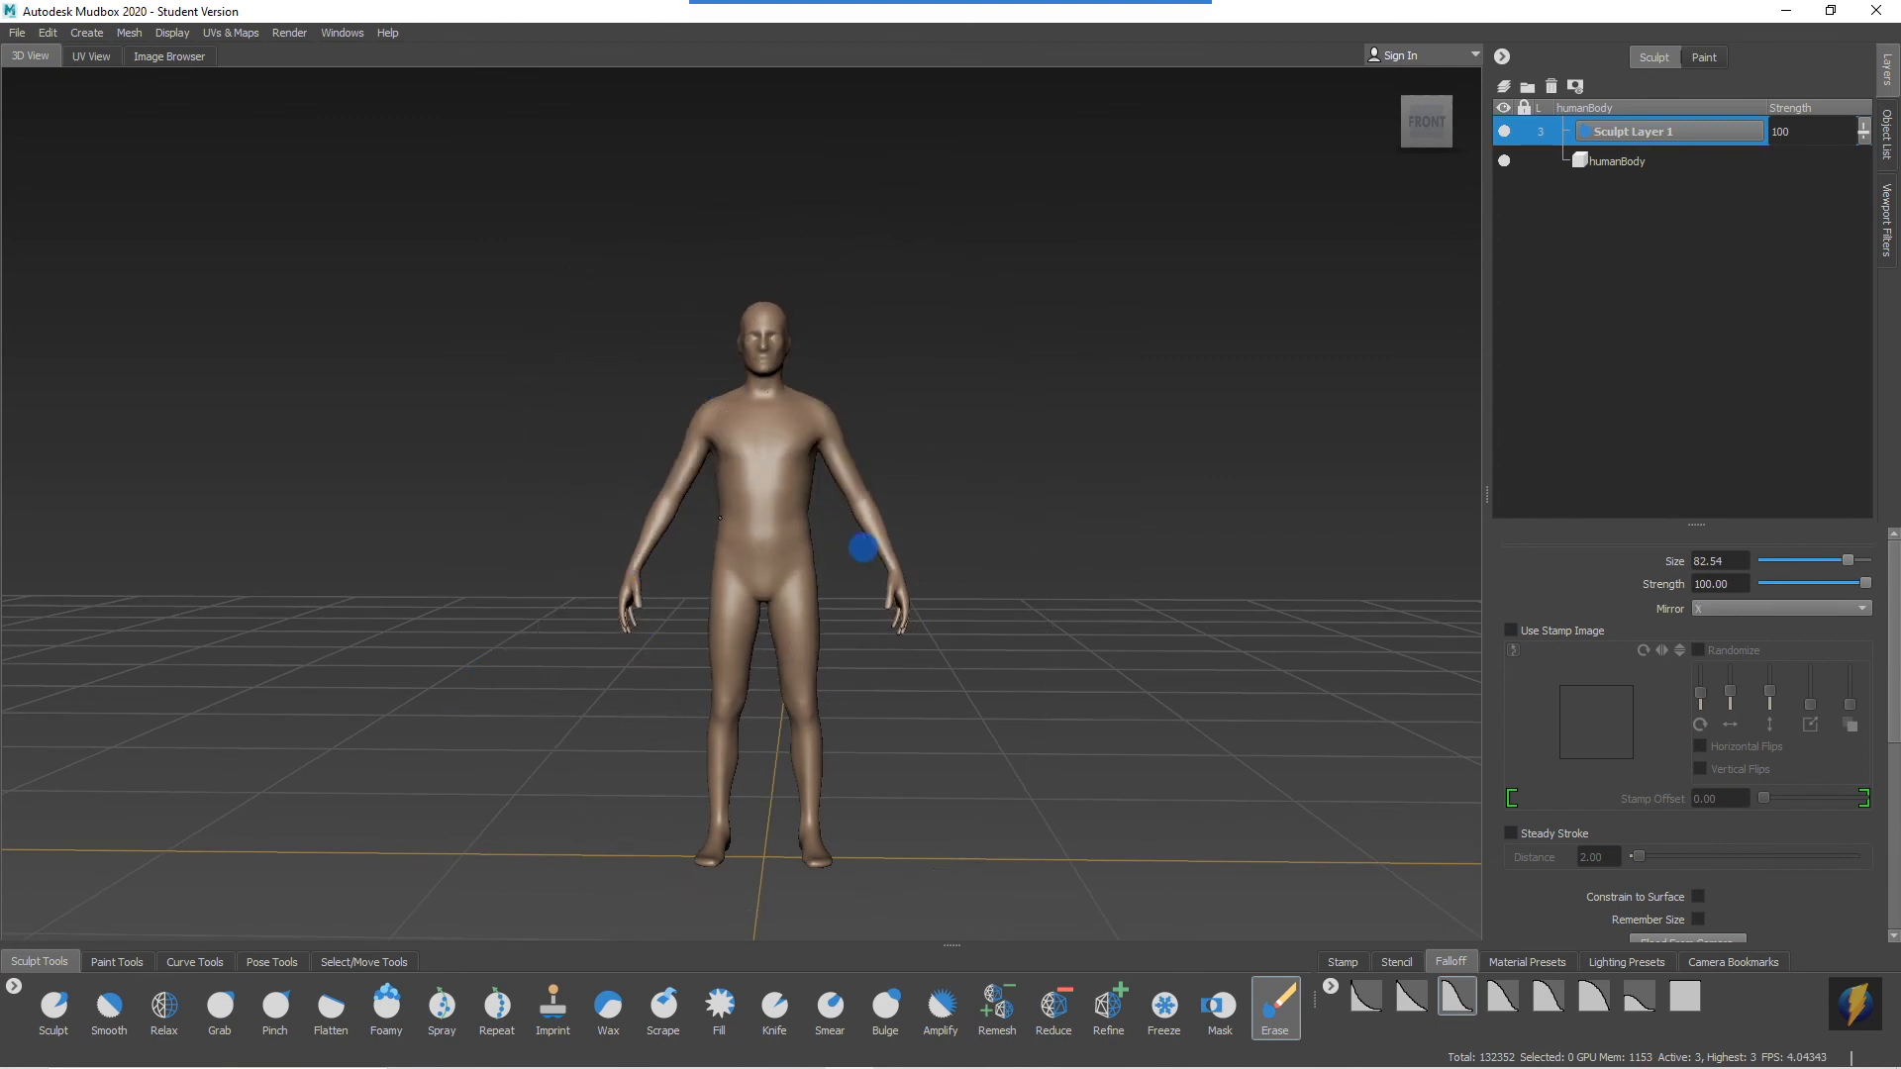
mouse_move(716, 371)
left_mouse_down("alt")
mouse_move(908, 403)
mouse_move(1499, 435)
left_mouse_up("alt")
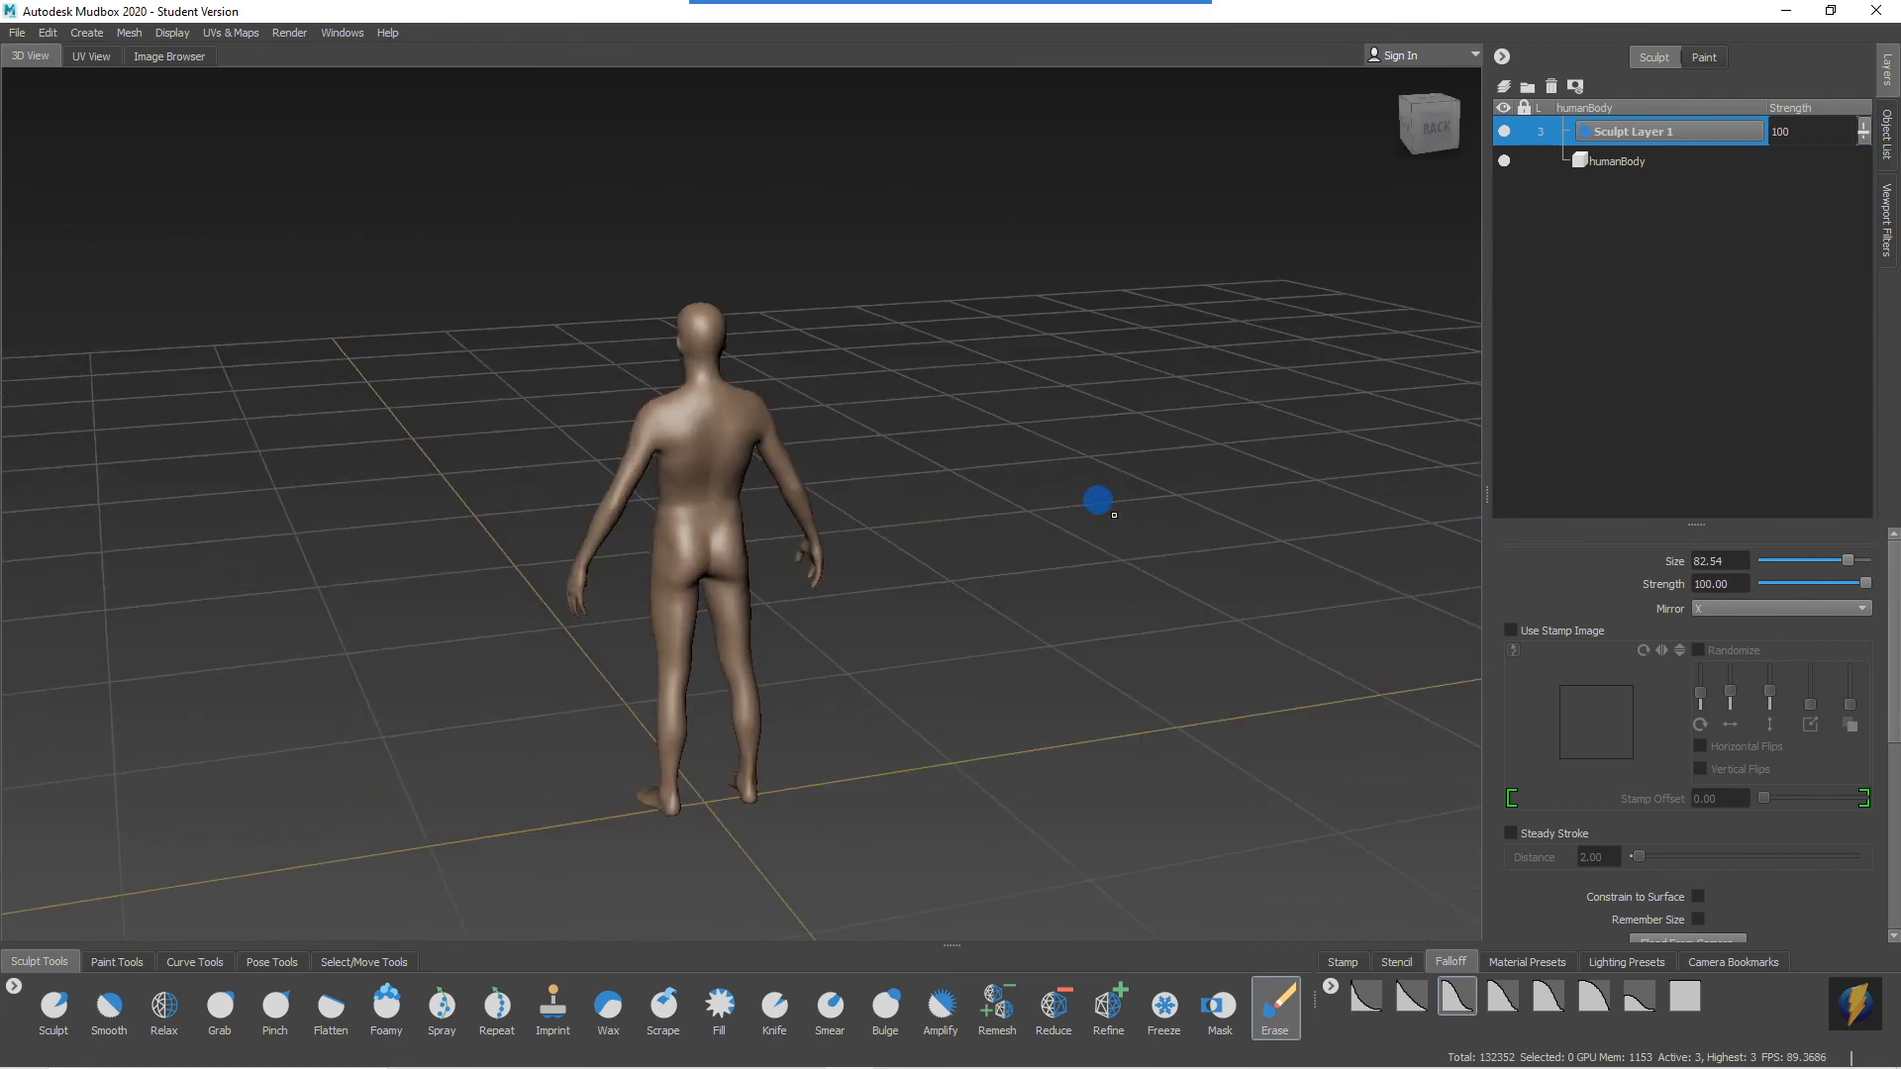
left_click_drag(975, 379, 165, 351, "alt")
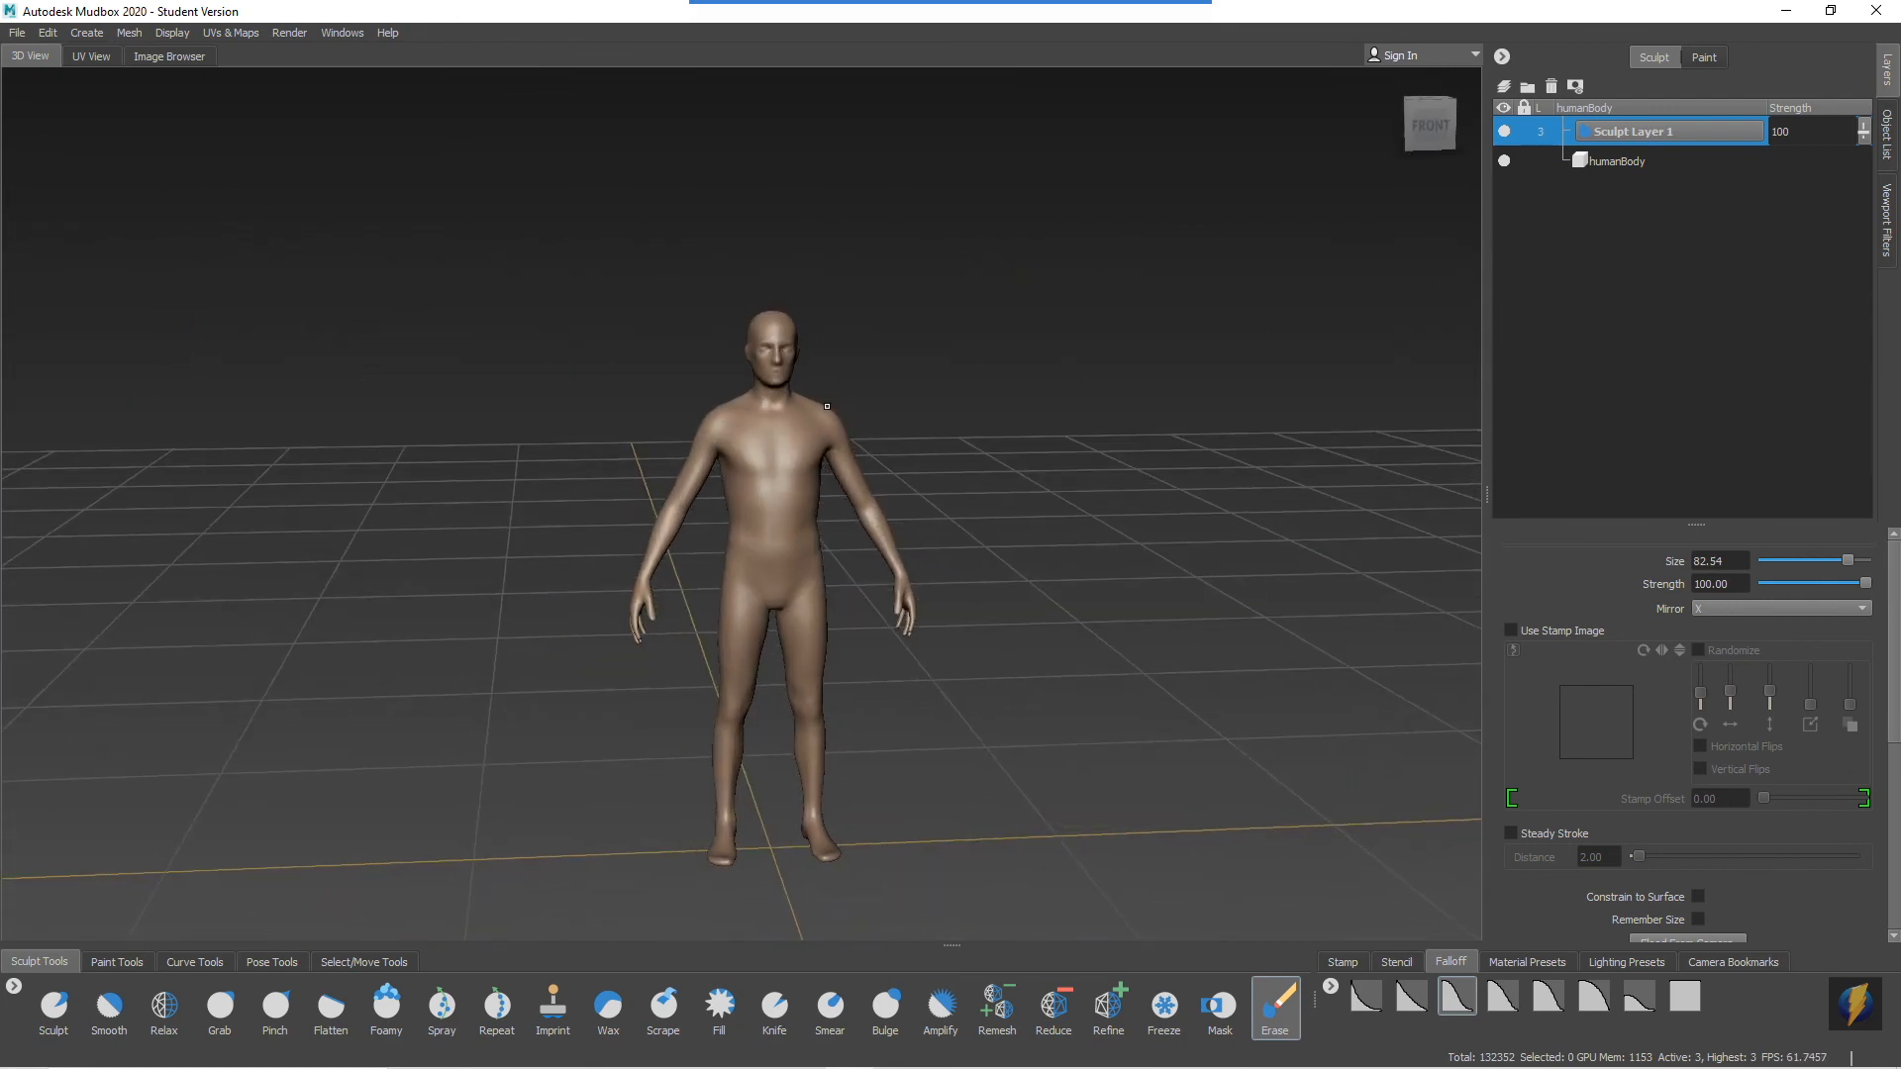
mouse_move(1081, 5)
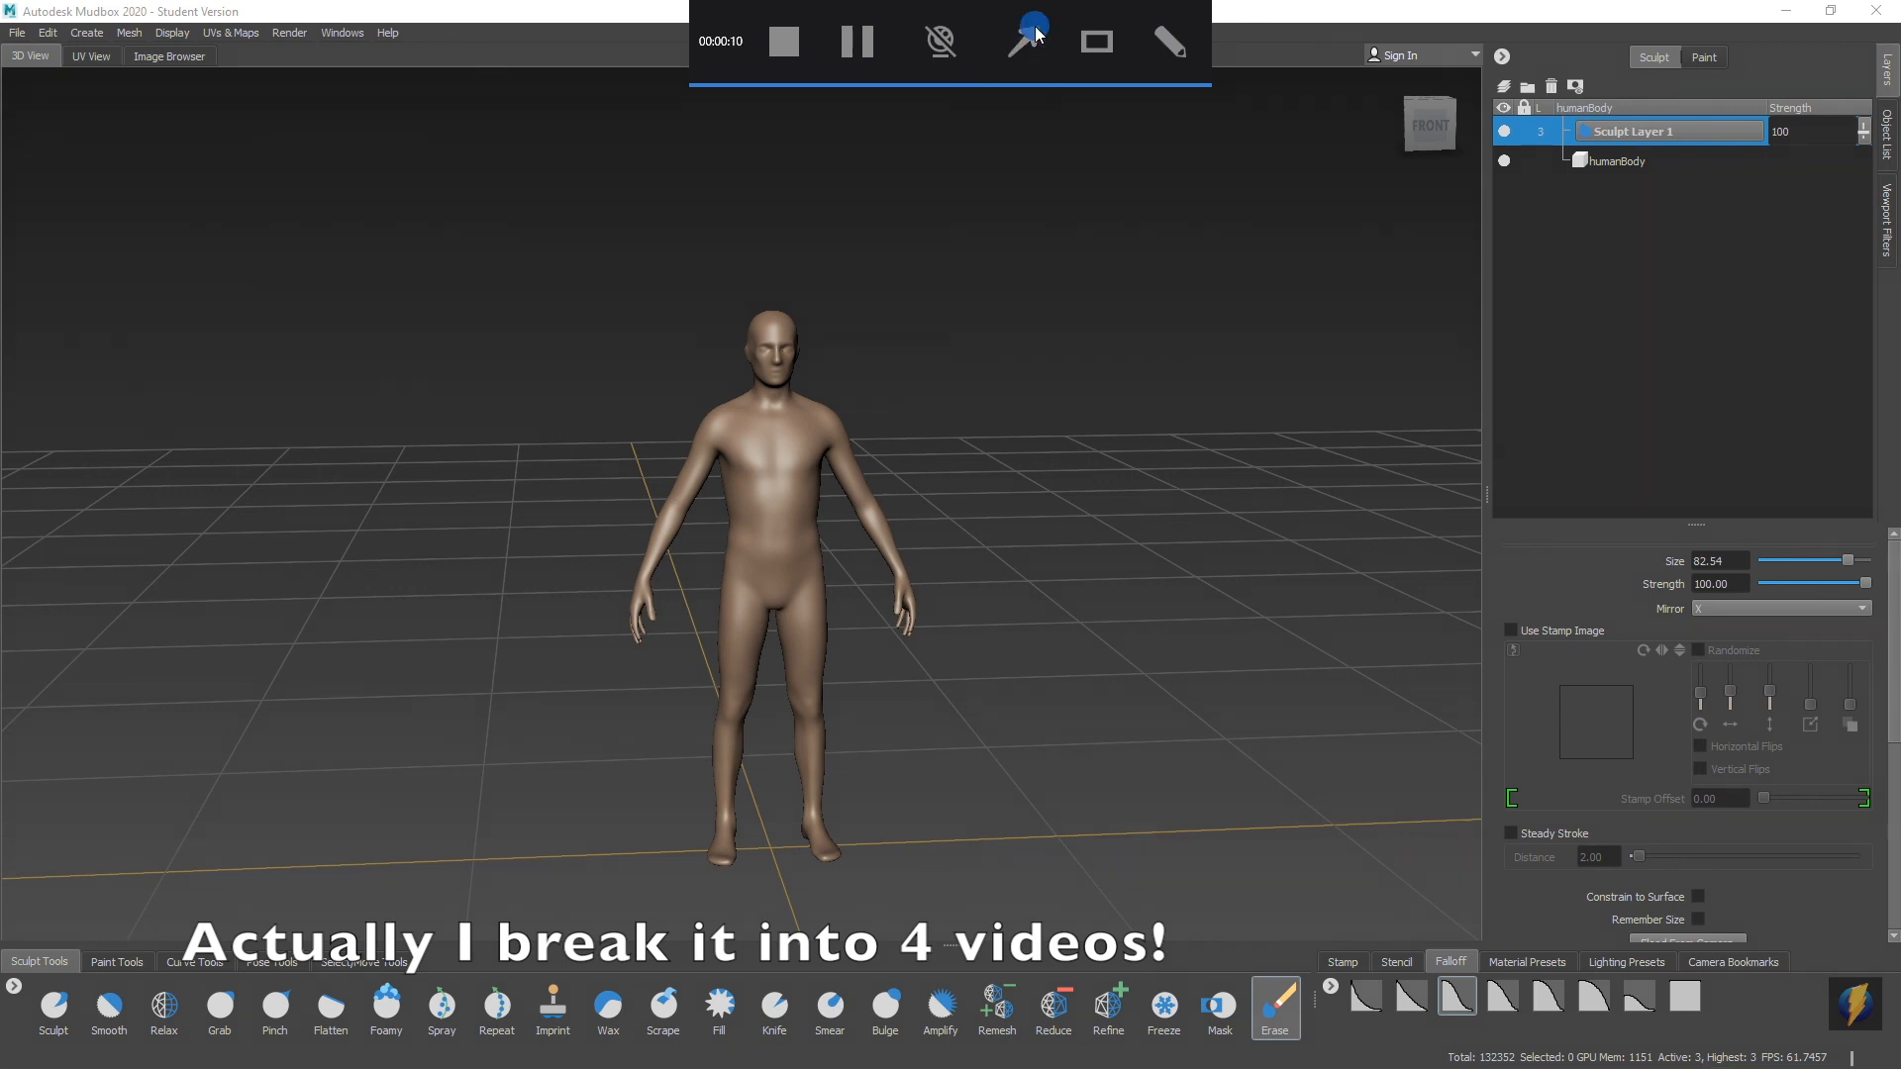
mouse_move(838, 163)
left_mouse_down()
mouse_move(192, 810)
mouse_move(242, 941)
mouse_move(1143, 946)
mouse_move(651, 570)
mouse_move(117, 432)
mouse_move(40, 881)
mouse_move(62, 1000)
mouse_move(61, 953)
mouse_move(232, 944)
mouse_move(220, 995)
mouse_move(297, 851)
mouse_move(390, 923)
mouse_move(392, 1008)
mouse_move(441, 886)
mouse_move(628, 782)
mouse_move(654, 808)
mouse_move(615, 1005)
mouse_move(735, 816)
mouse_move(779, 933)
mouse_move(884, 976)
mouse_move(1063, 691)
mouse_move(1250, 998)
left_mouse_up()
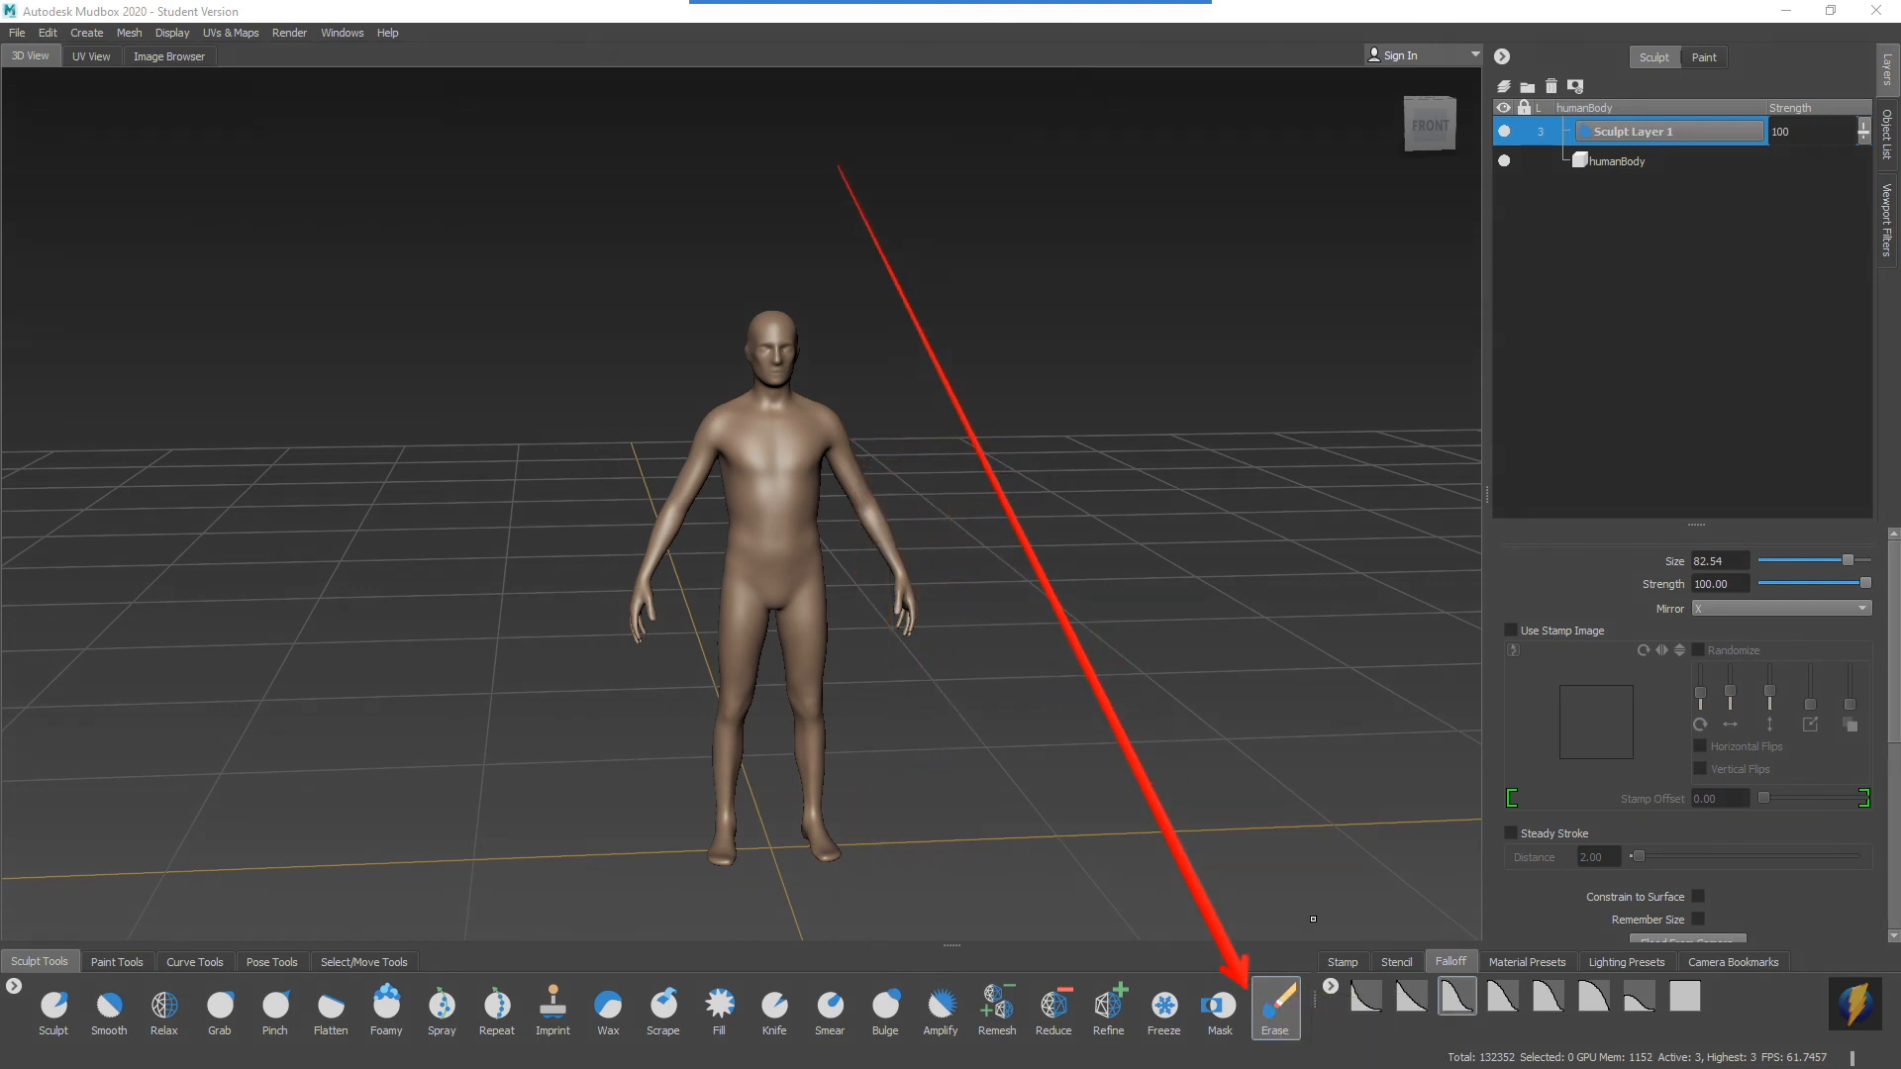